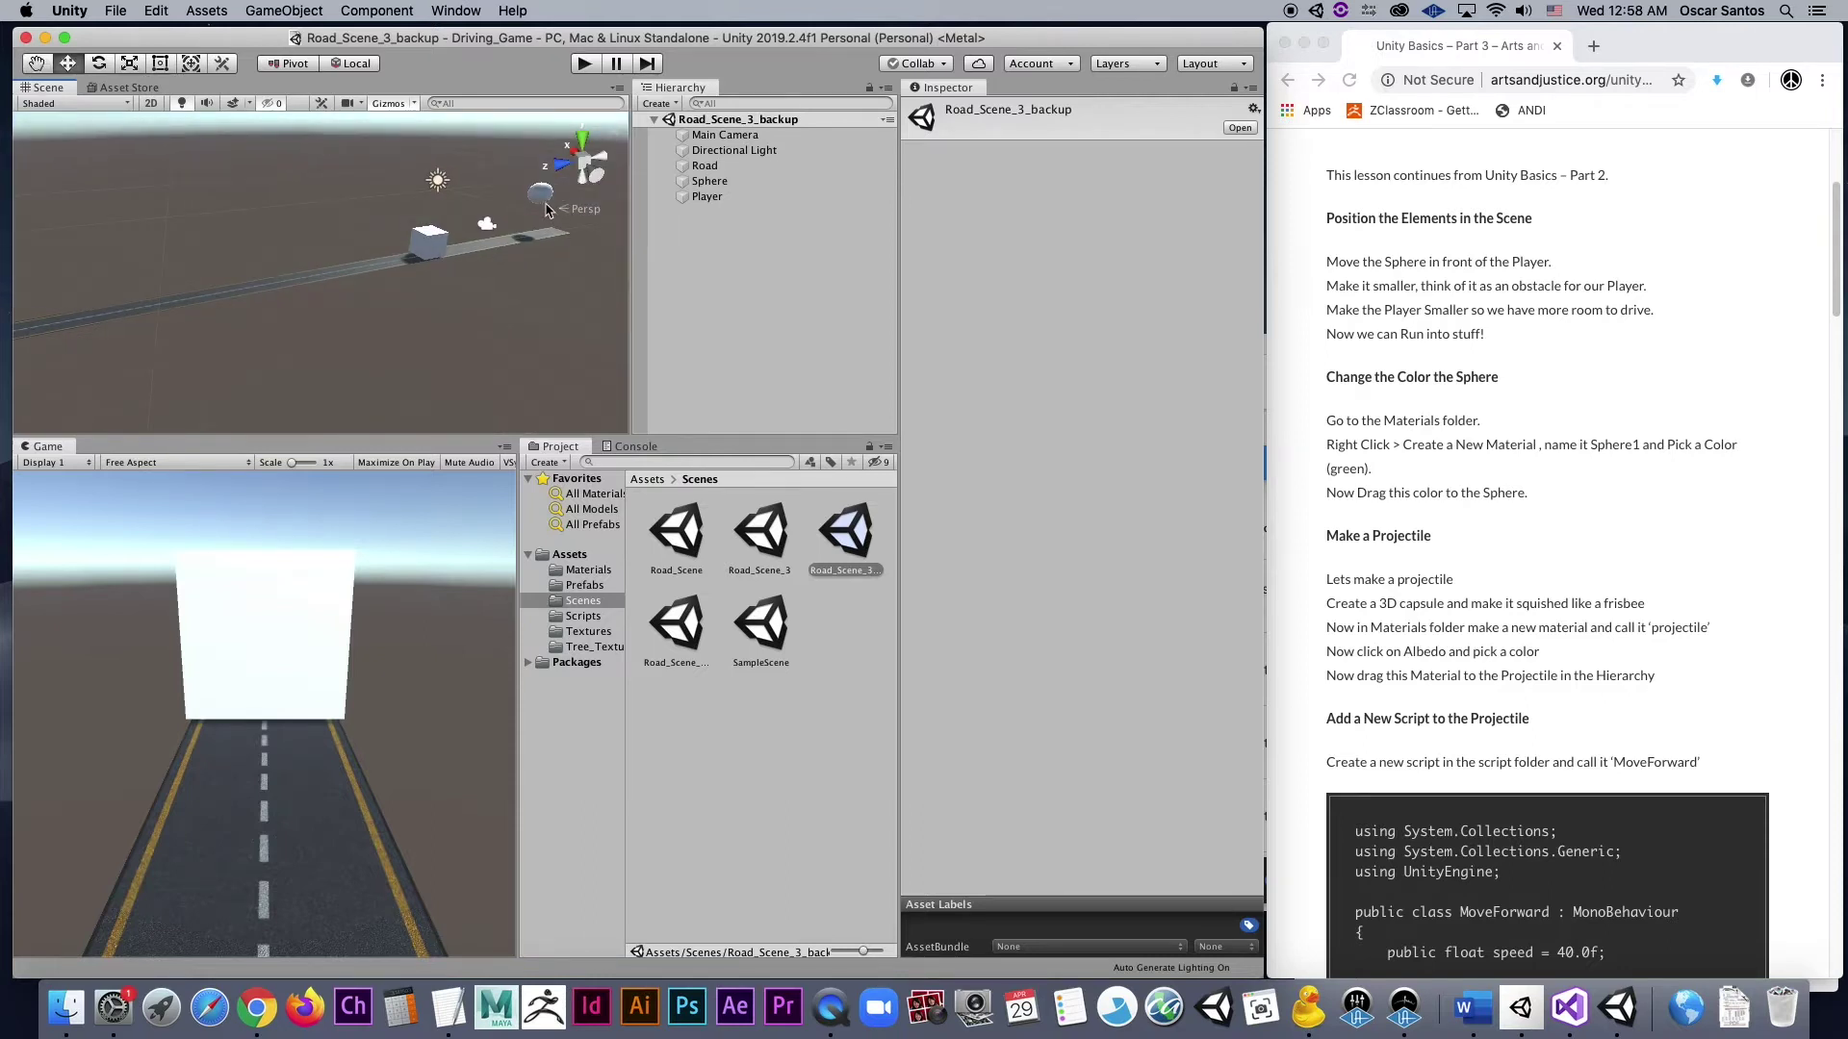
# - Play-test the scene by driving the Player cube forward, and exit play mode
pyautogui.click(584, 66)
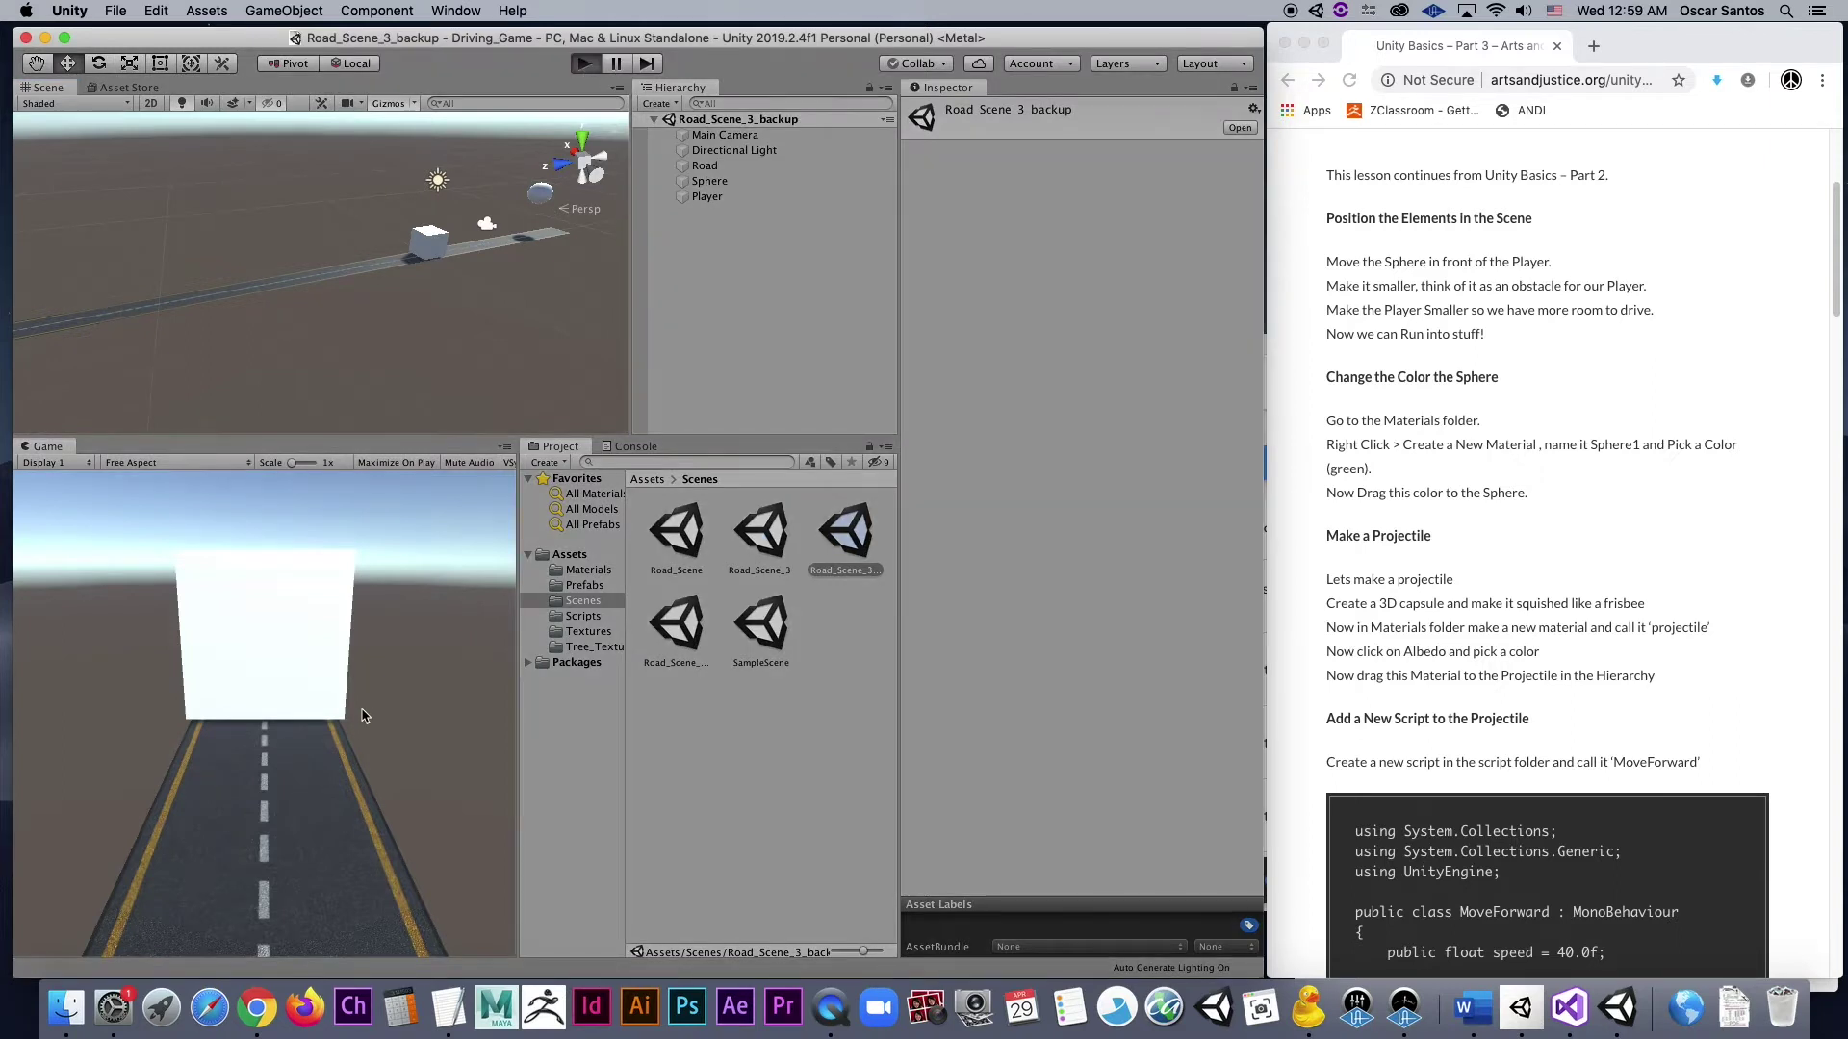
pyautogui.press('Up')
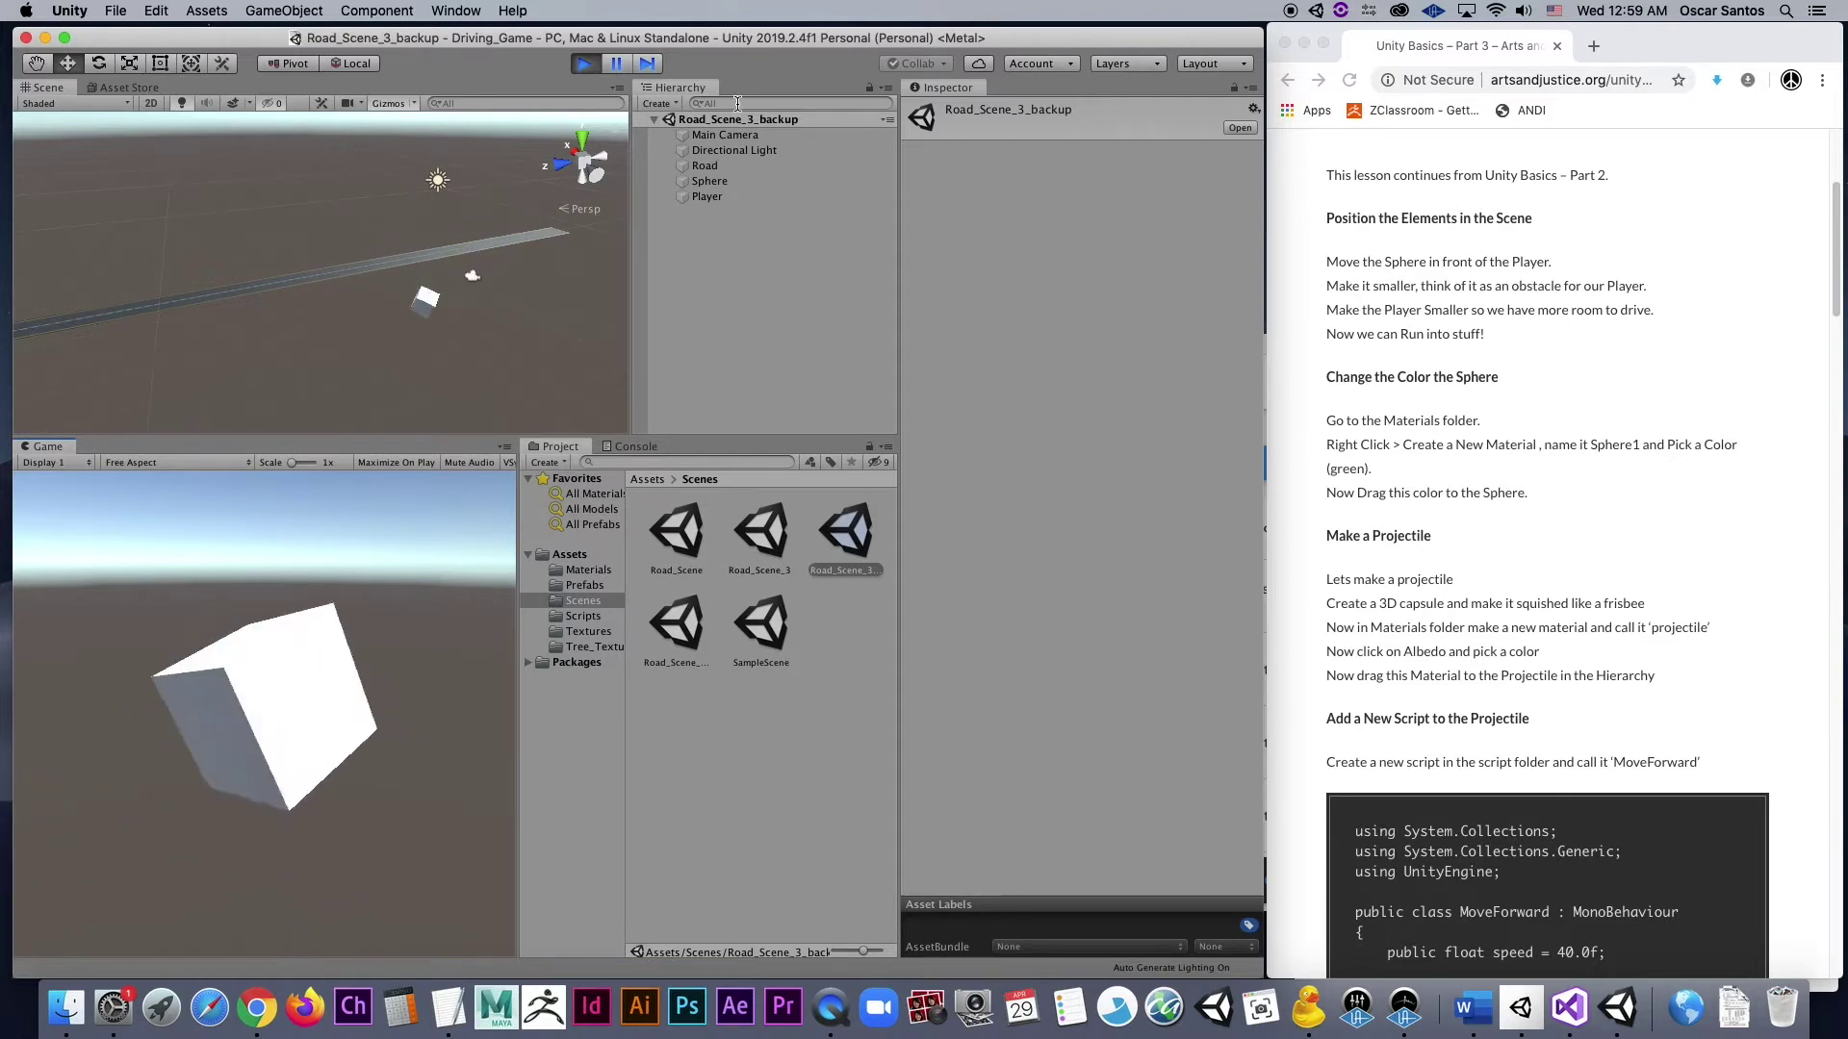
pyautogui.press('super+p')
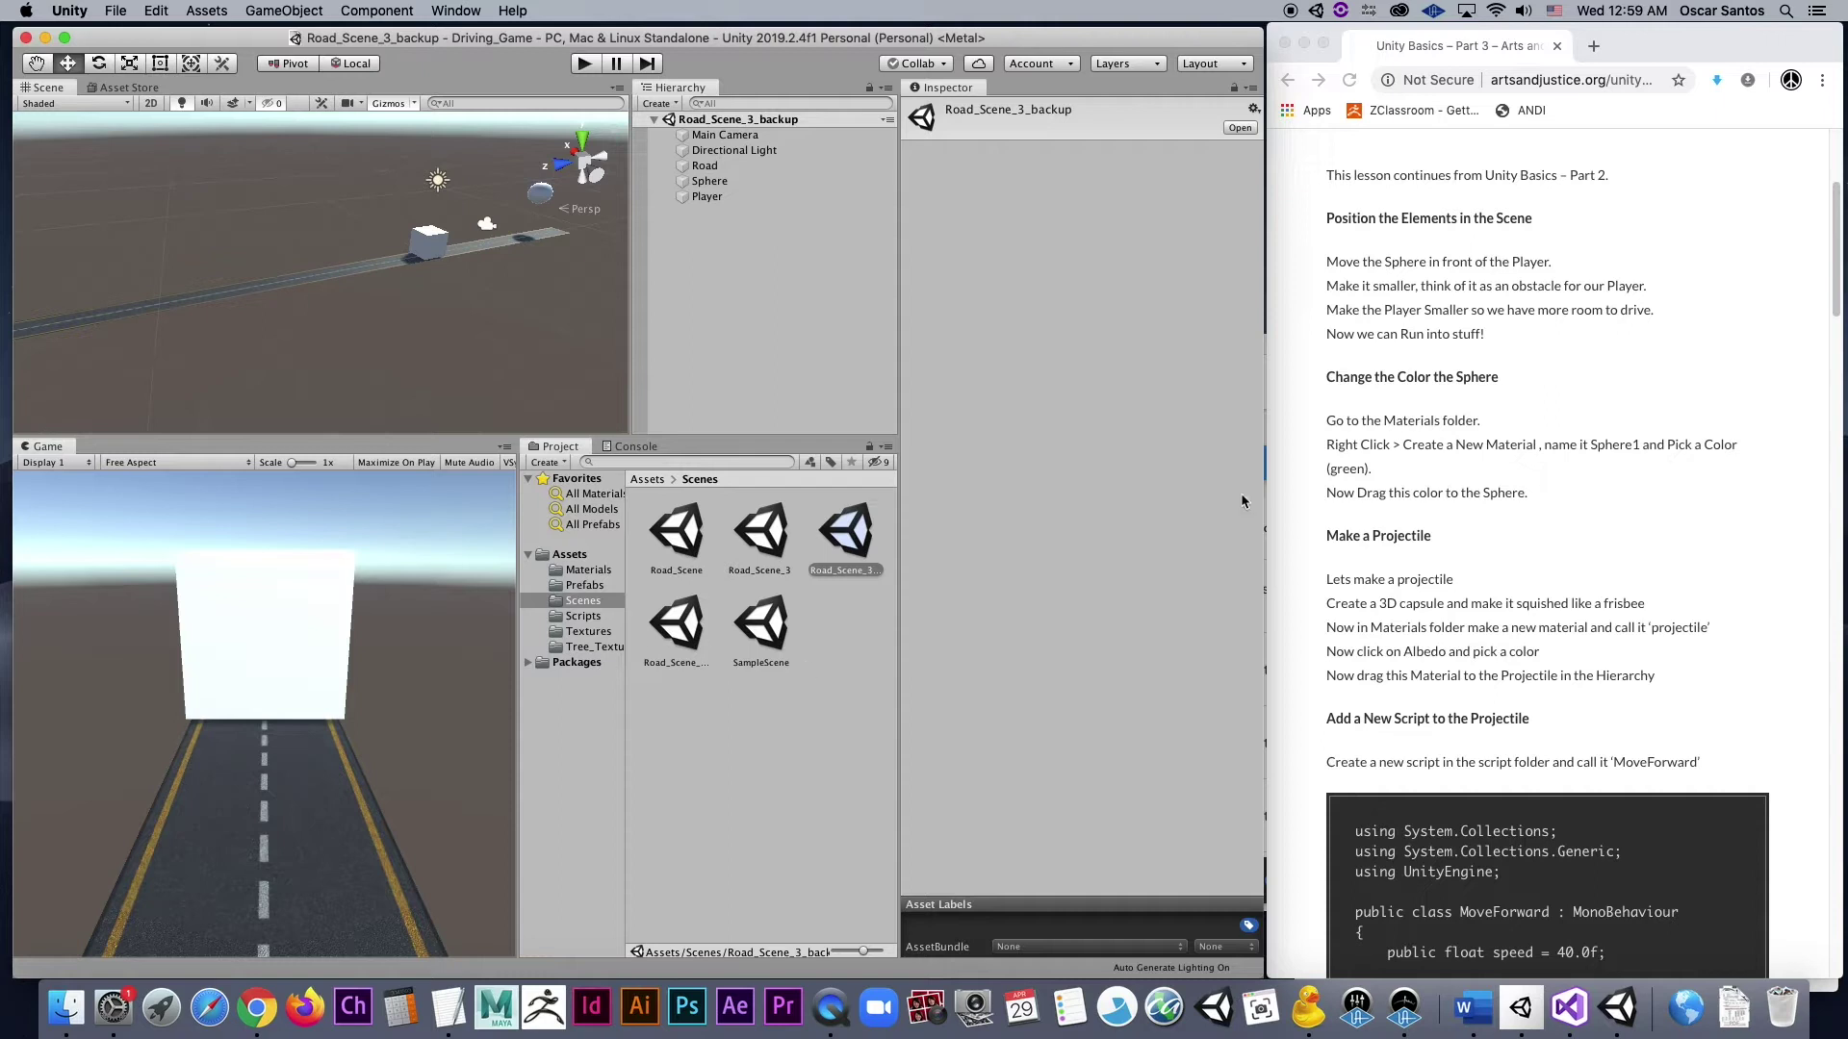
# - Move the Sphere along the road to the far side of the Player, at about Z 5.61
pyautogui.scroll(5, 1434, 411)
pyautogui.scroll(-2, 1459, 458)
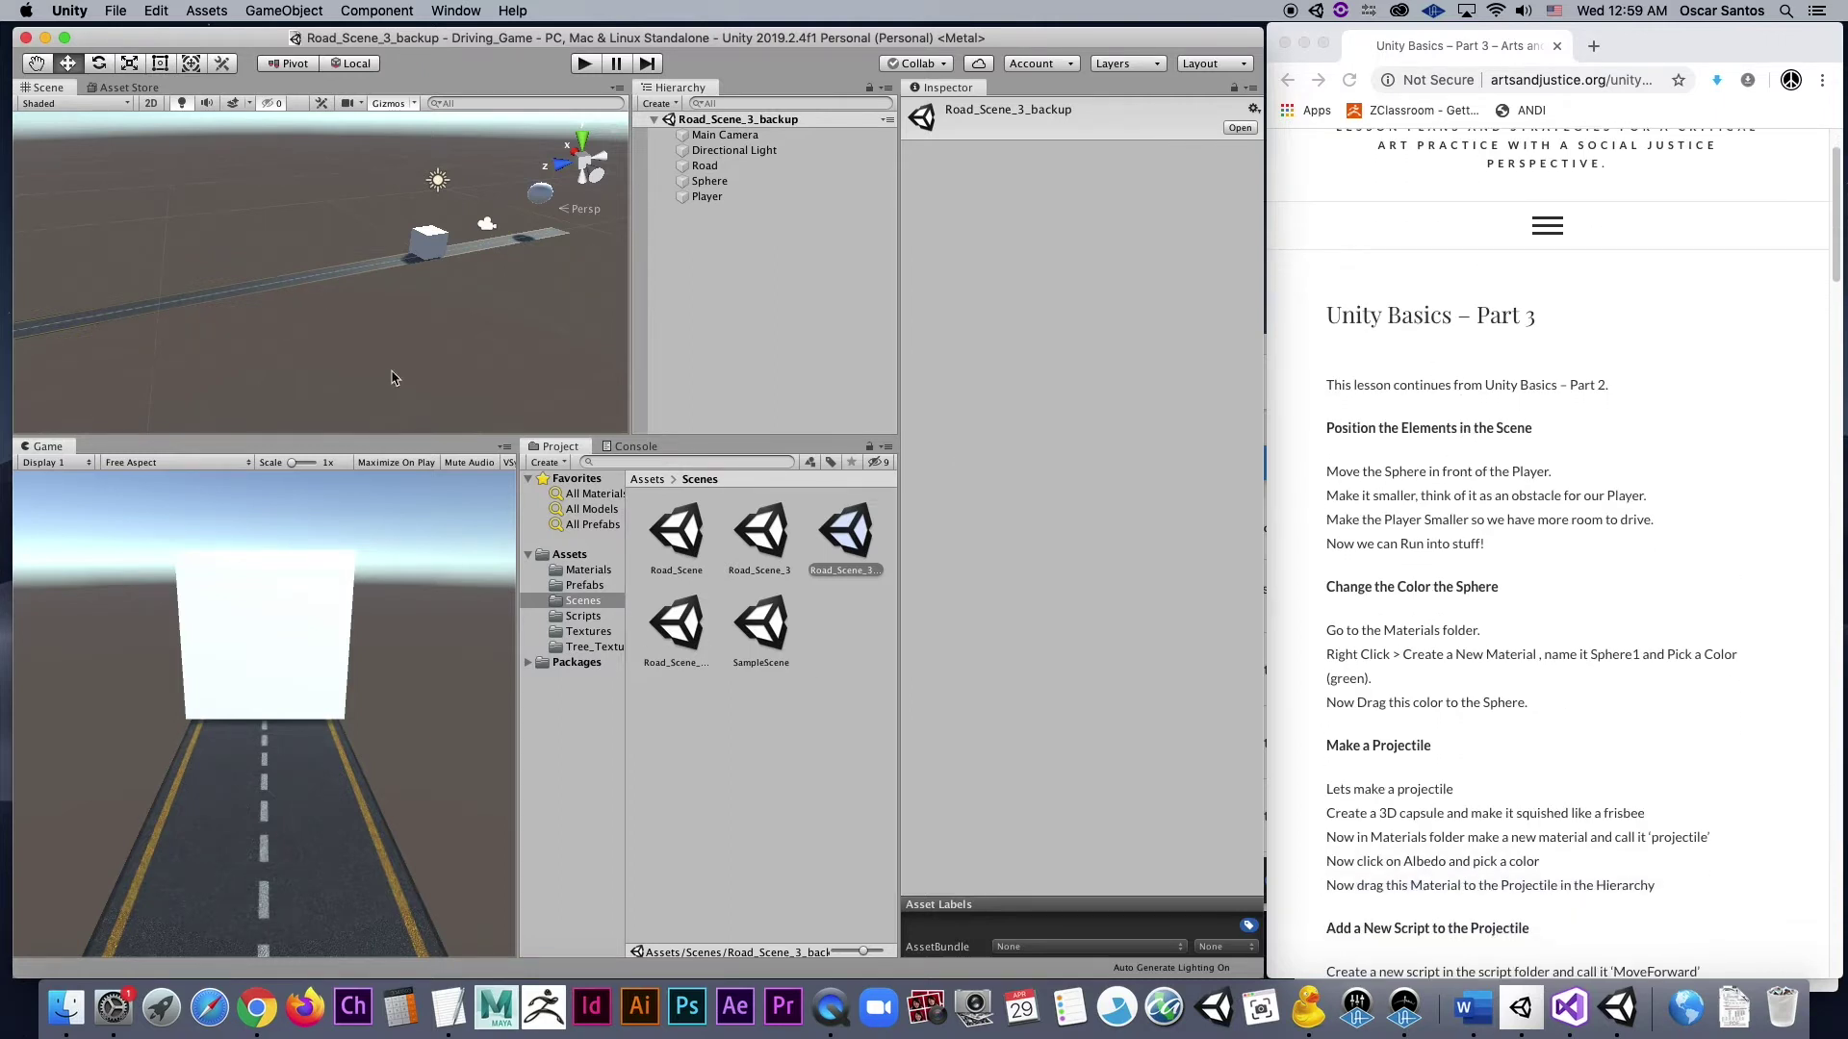
pyautogui.click(544, 204)
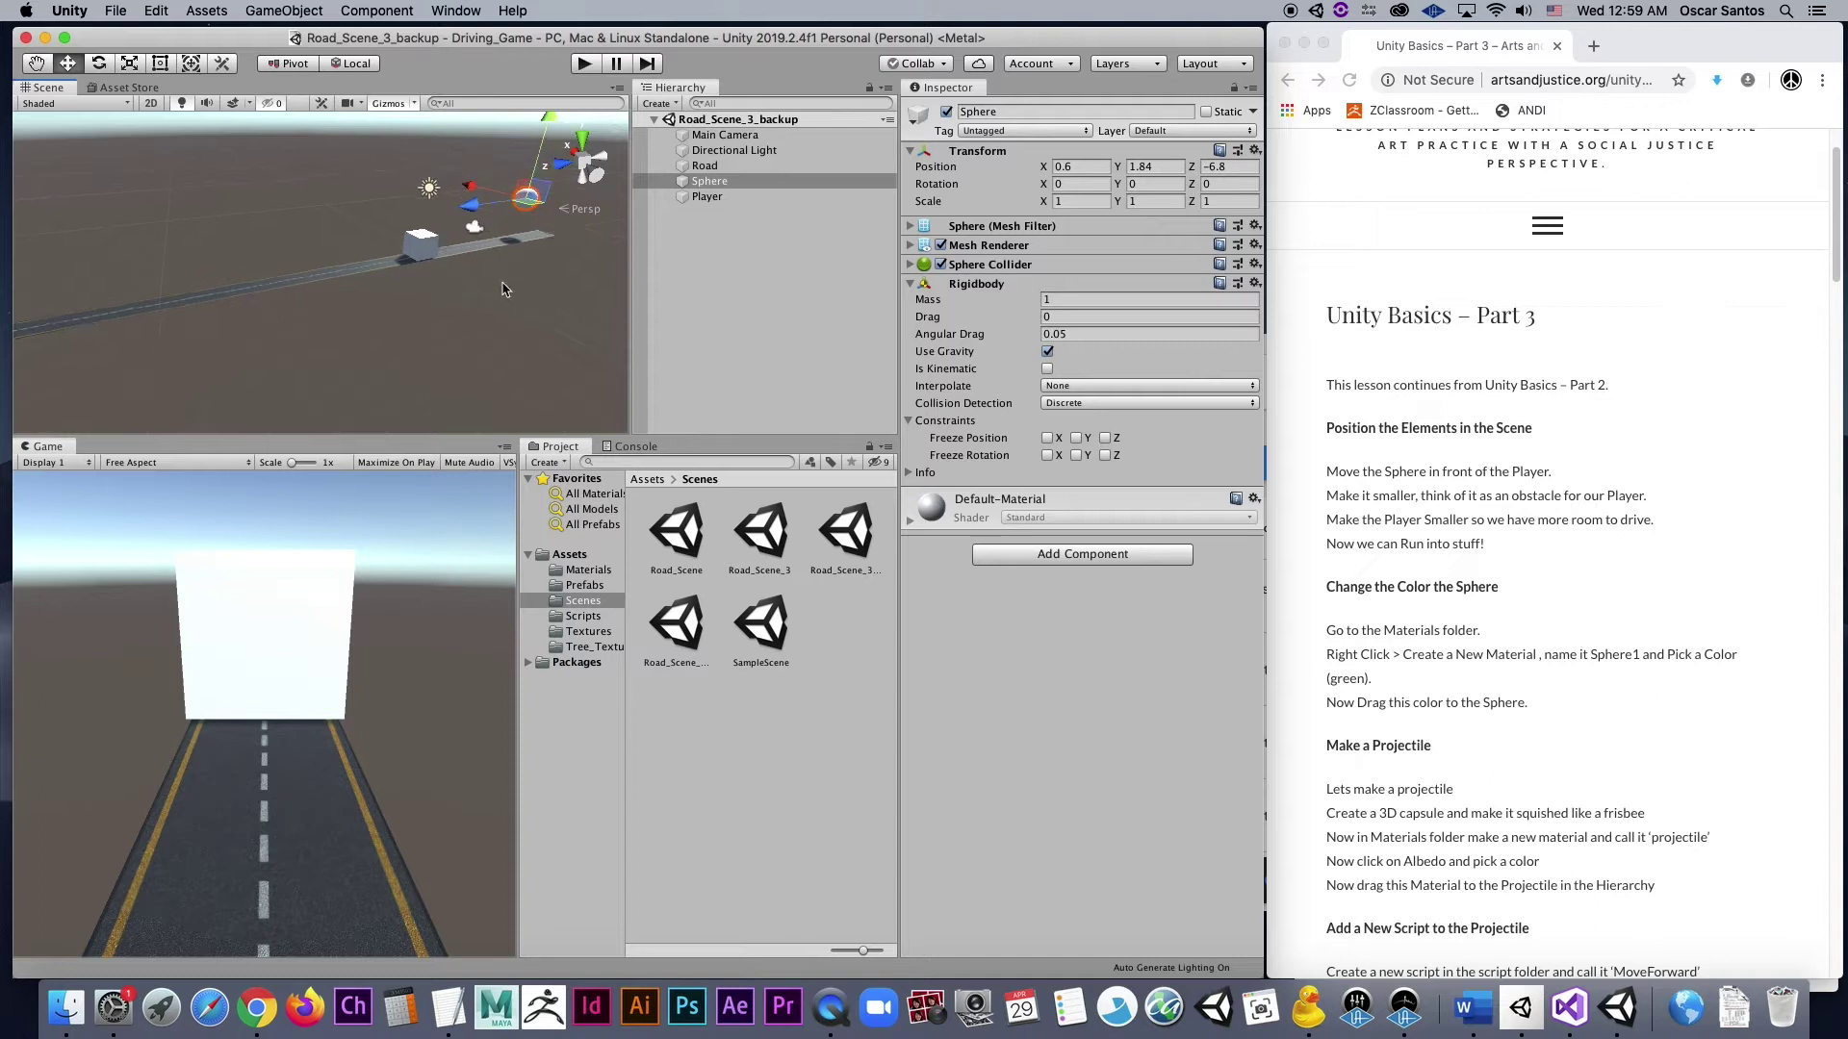
pyautogui.moveTo(503, 295); pyautogui.dragTo(412, 396, button='middle')
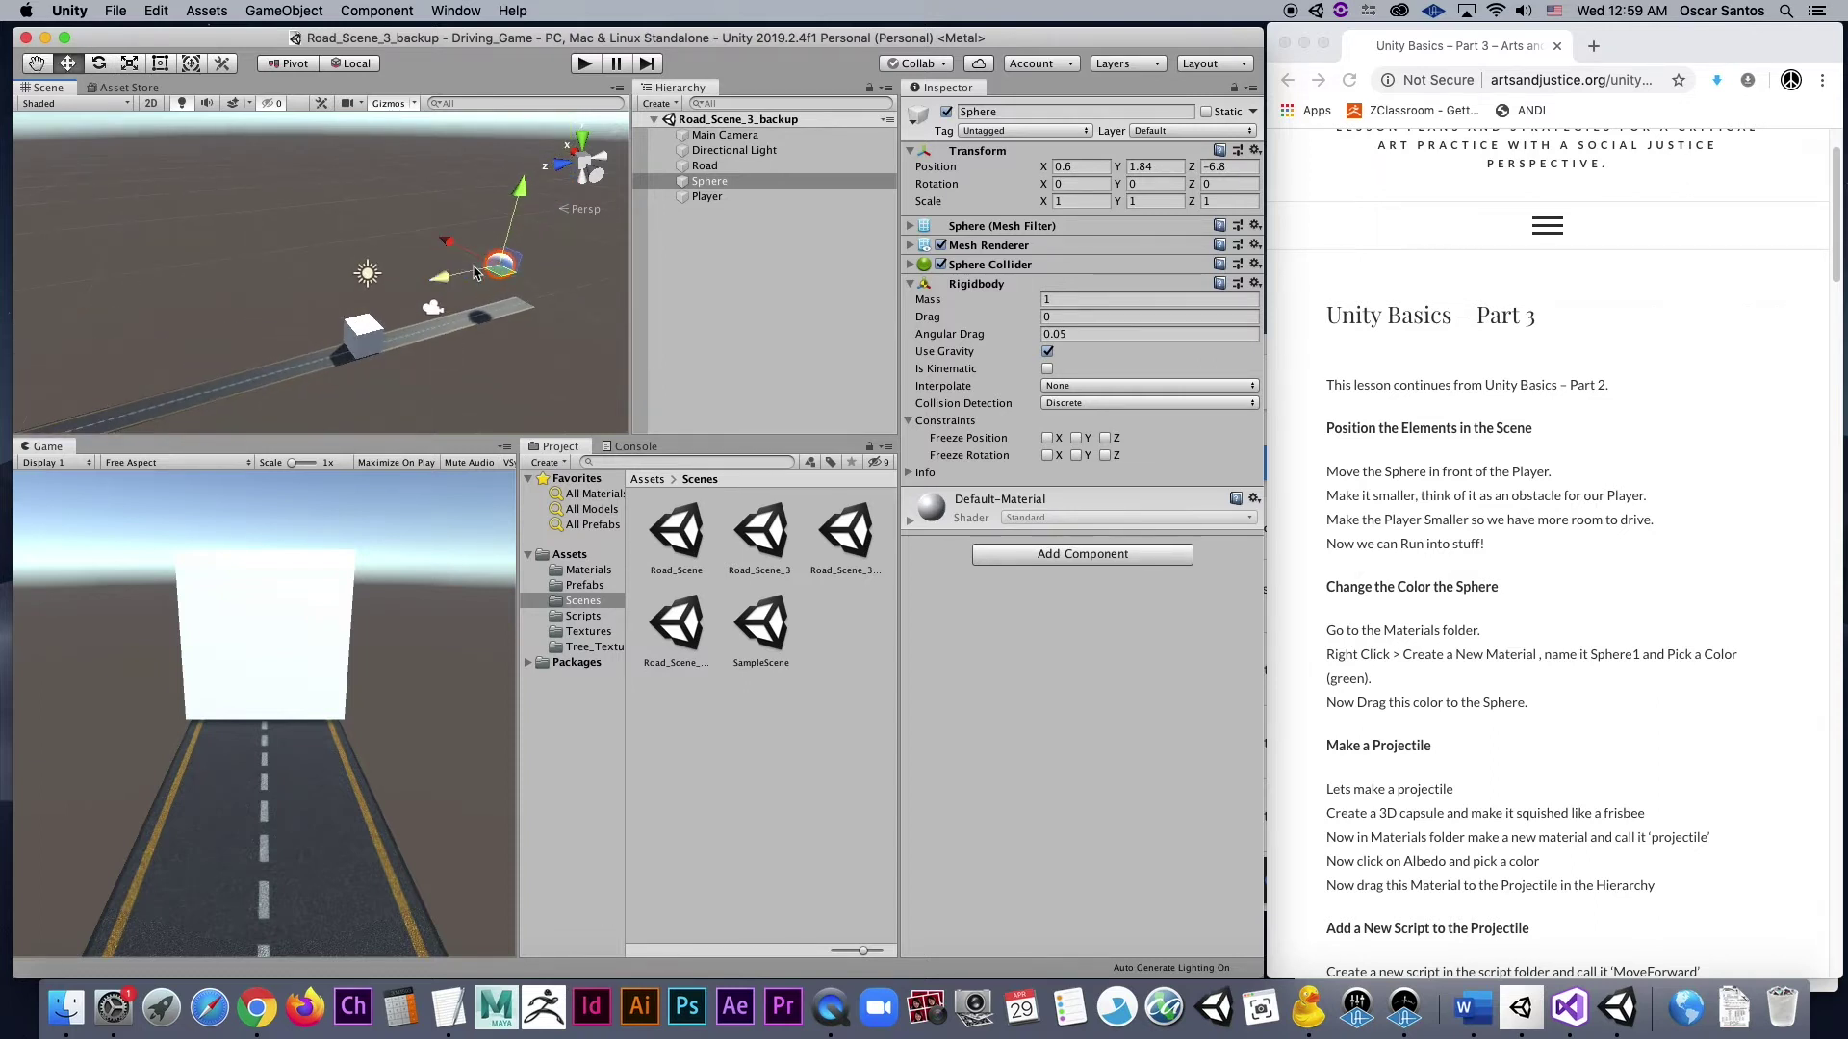
pyautogui.moveTo(454, 281); pyautogui.dragTo(195, 374)
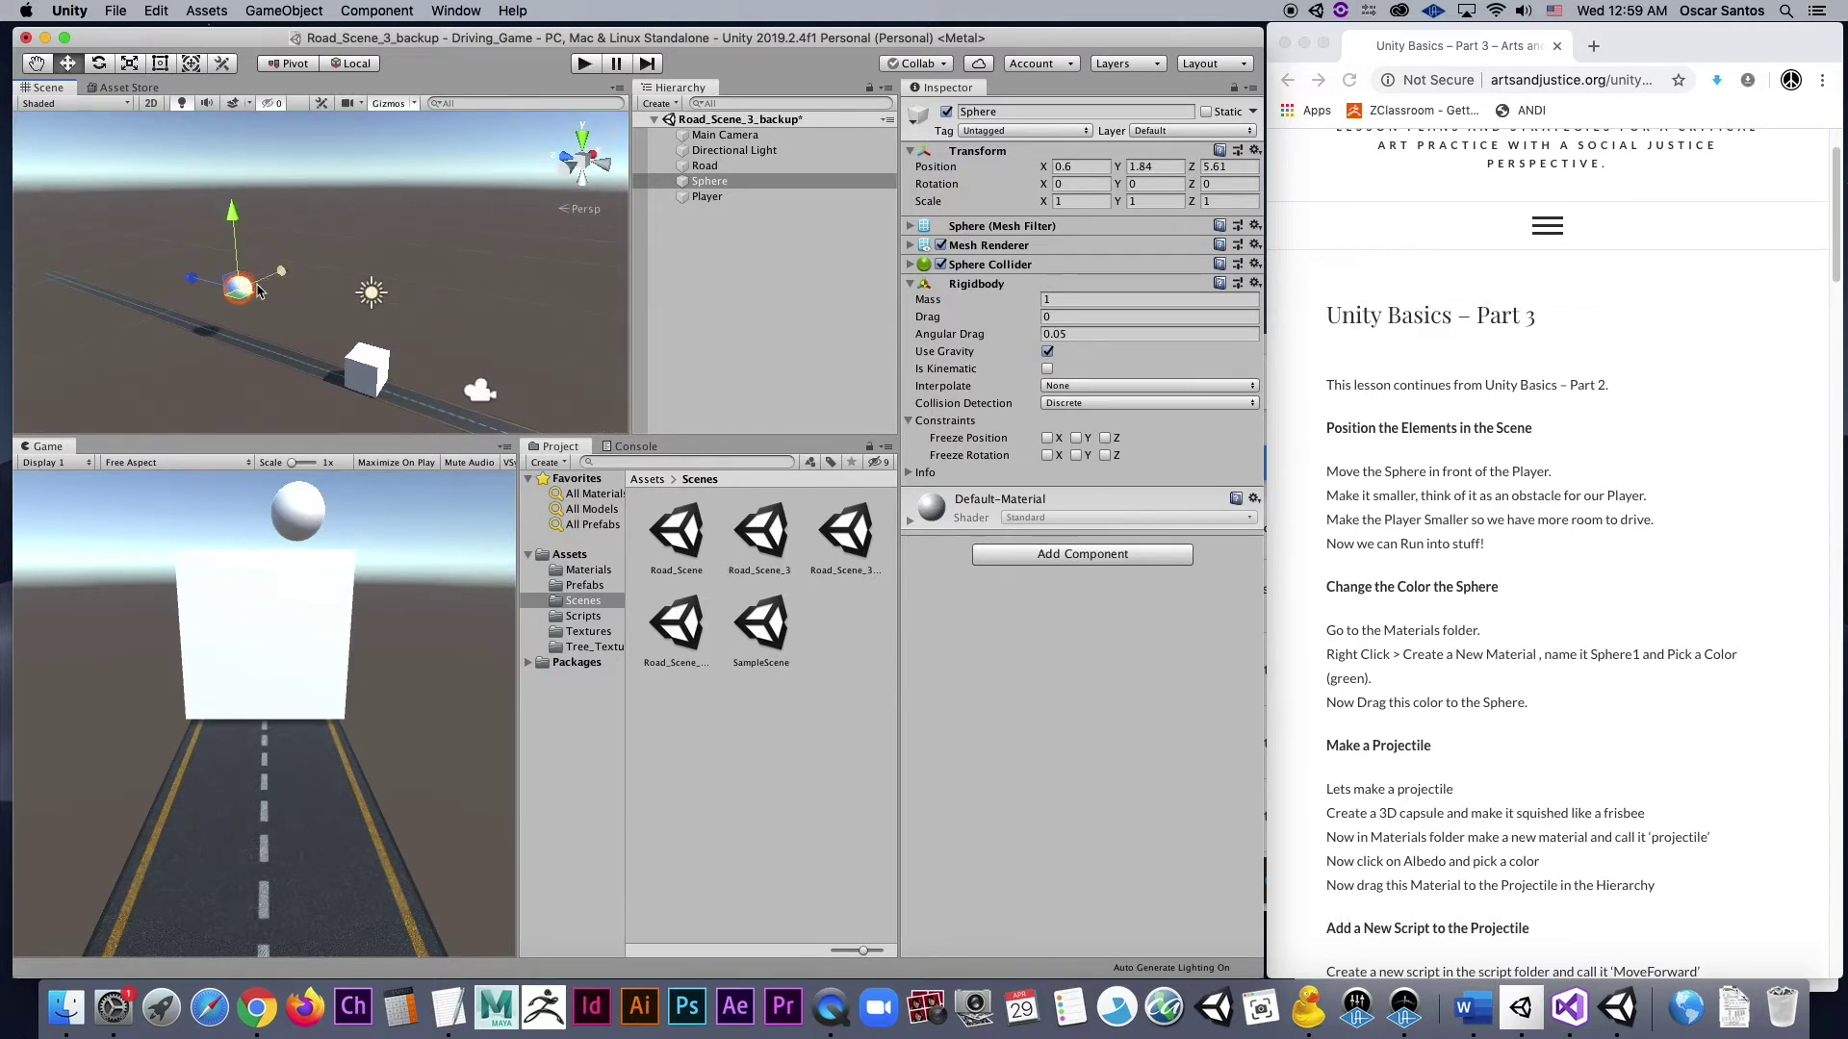
pyautogui.moveTo(236, 330)
pyautogui.keyDown('alt'); pyautogui.mouseDown()
pyautogui.moveTo(183, 352)
pyautogui.moveTo(235, 362)
pyautogui.mouseUp(); pyautogui.keyUp('alt')
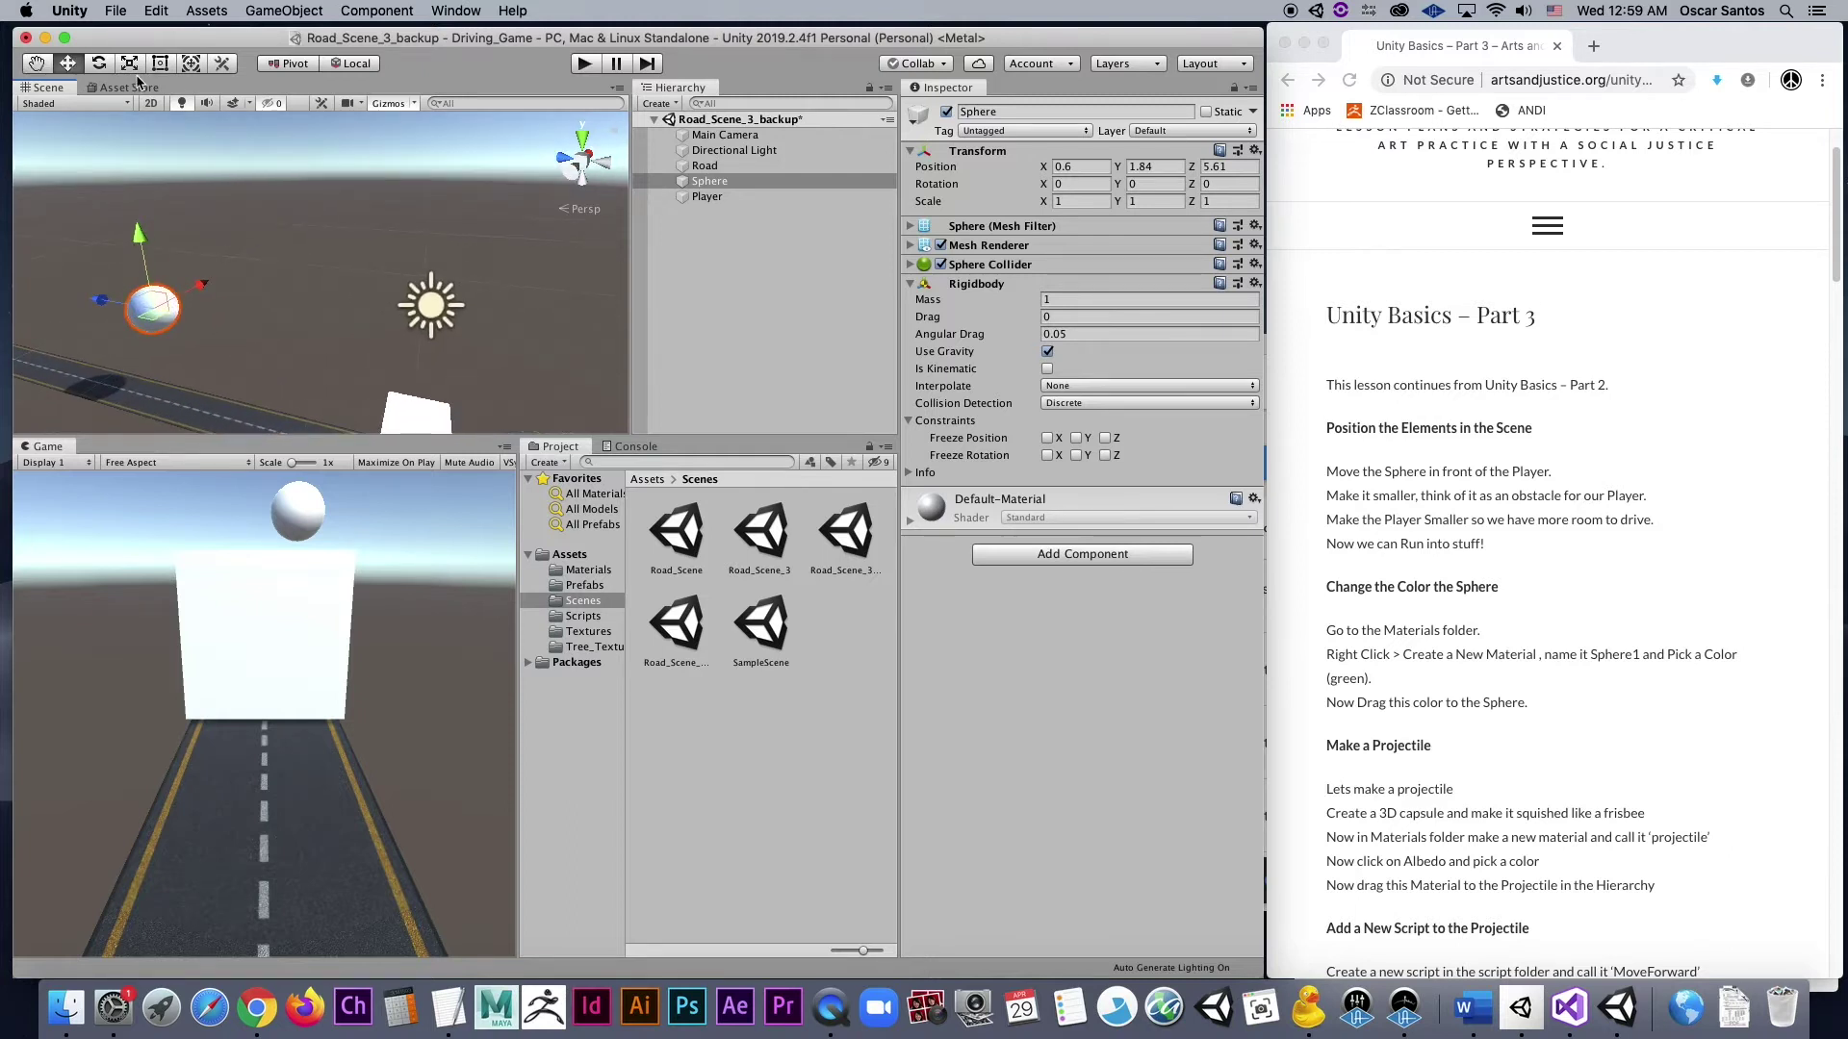
# - Scale the Sphere uniformly to about 0.457 and place it on the road at about X 0.274, Y 0.22
pyautogui.press('q')
pyautogui.press('w')
pyautogui.press('e')
pyautogui.press('r')
pyautogui.moveTo(159, 313); pyautogui.dragTo(132, 348)
pyautogui.press('w')
pyautogui.moveTo(138, 253); pyautogui.dragTo(206, 347)
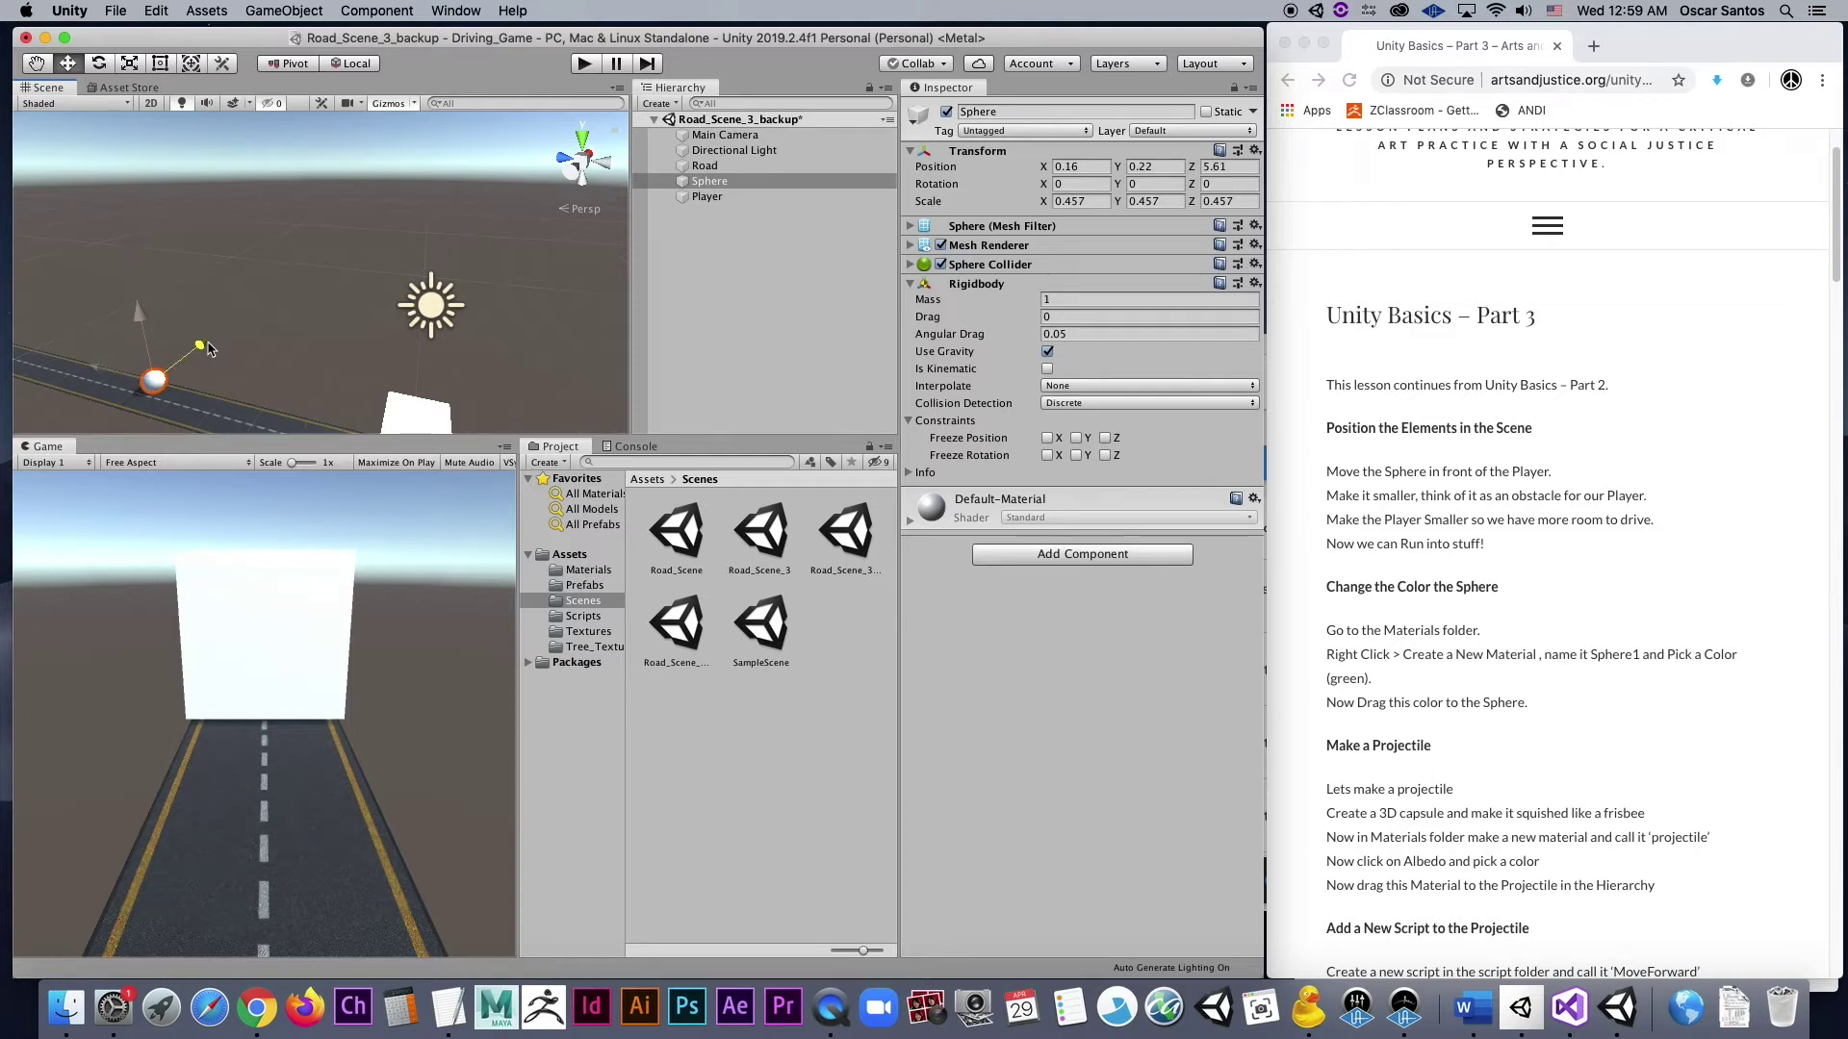
pyautogui.scroll(3, 129, 392)
pyautogui.moveTo(130, 392); pyautogui.dragTo(270, 294, button='middle')
pyautogui.scroll(5, 269, 293)
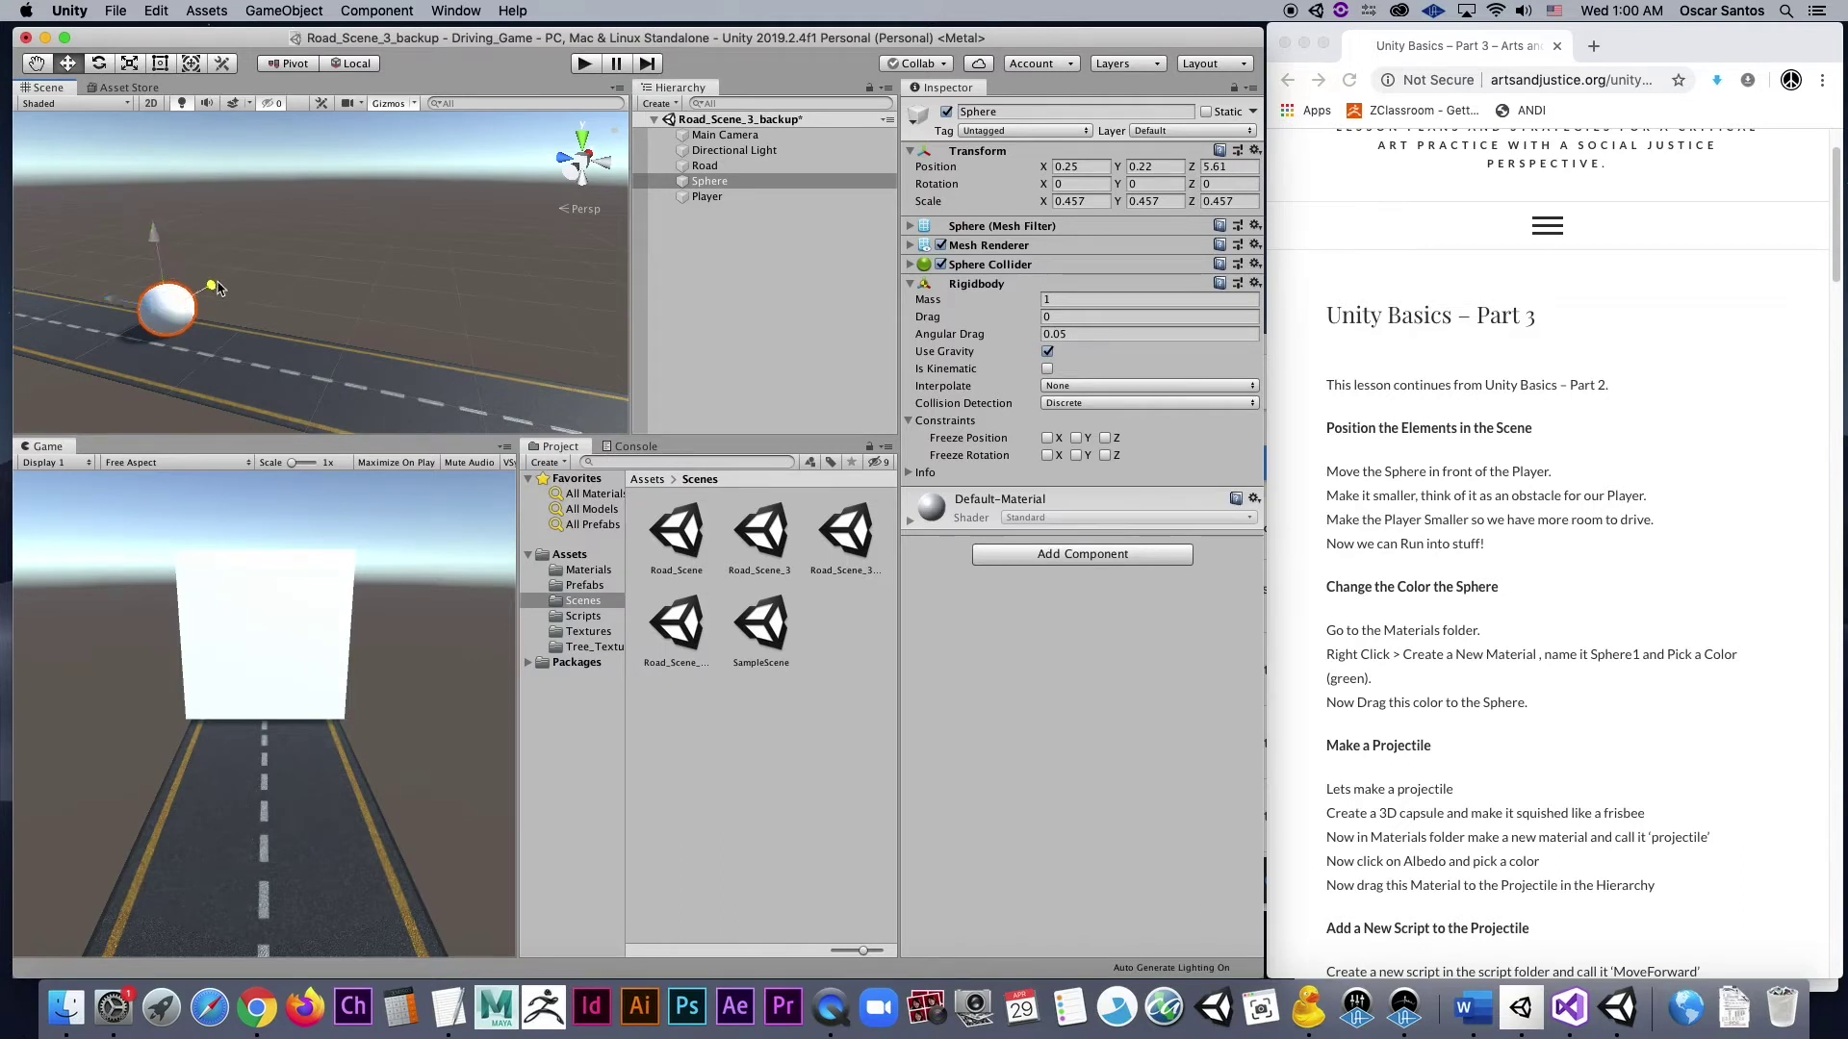
pyautogui.moveTo(215, 283); pyautogui.dragTo(223, 284)
pyautogui.scroll(1, 218, 281)
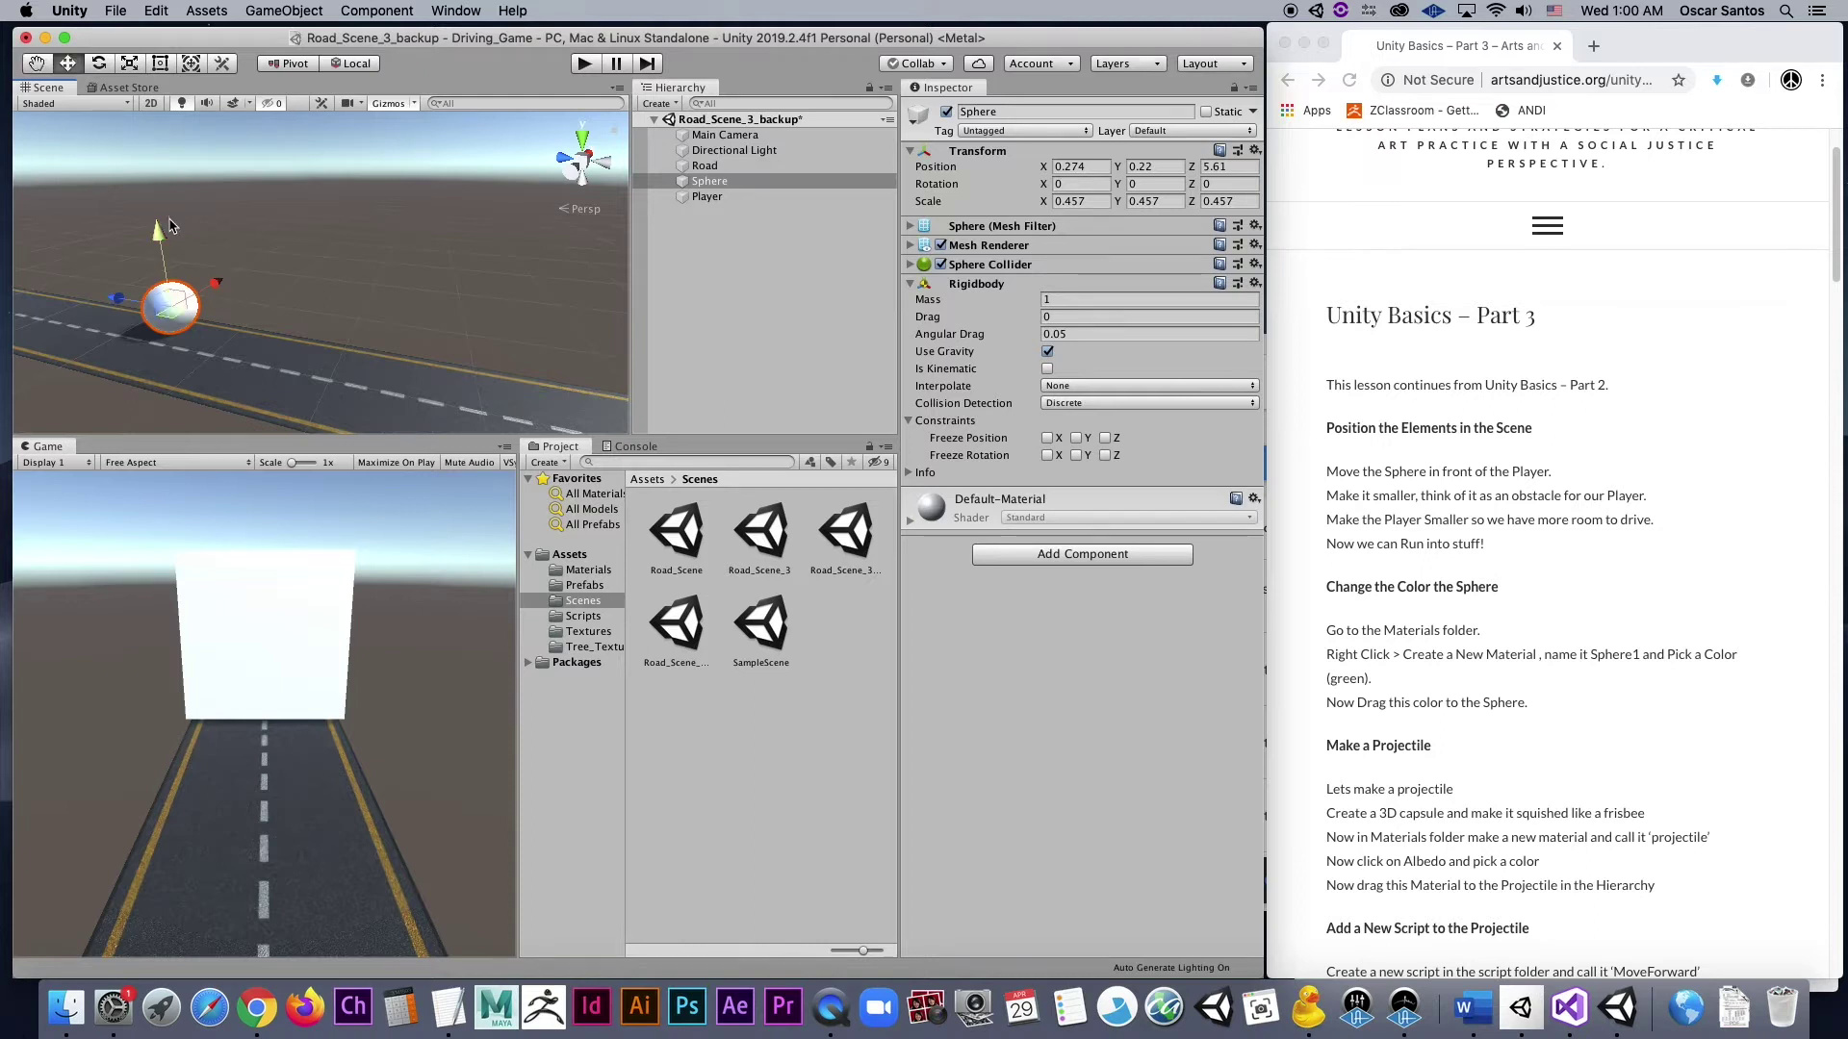
# - Shrink the Sphere uniformly to about 0.245 and set it down on the road at about X 0.067, Y 0.122
pyautogui.press('r')
pyautogui.moveTo(186, 306)
pyautogui.mouseDown()
pyautogui.moveTo(150, 332)
pyautogui.moveTo(207, 305)
pyautogui.mouseUp()
pyautogui.press('w')
pyautogui.moveTo(140, 242); pyautogui.dragTo(147, 262)
# - Examine the Sphere's placement on the road from low angles and in relation to the Player cube
pyautogui.moveTo(197, 341)
pyautogui.keyDown('alt'); pyautogui.mouseDown()
pyautogui.moveTo(266, 217)
pyautogui.moveTo(313, 233)
pyautogui.moveTo(207, 317)
pyautogui.mouseUp(); pyautogui.keyUp('alt')
pyautogui.scroll(3, 207, 322)
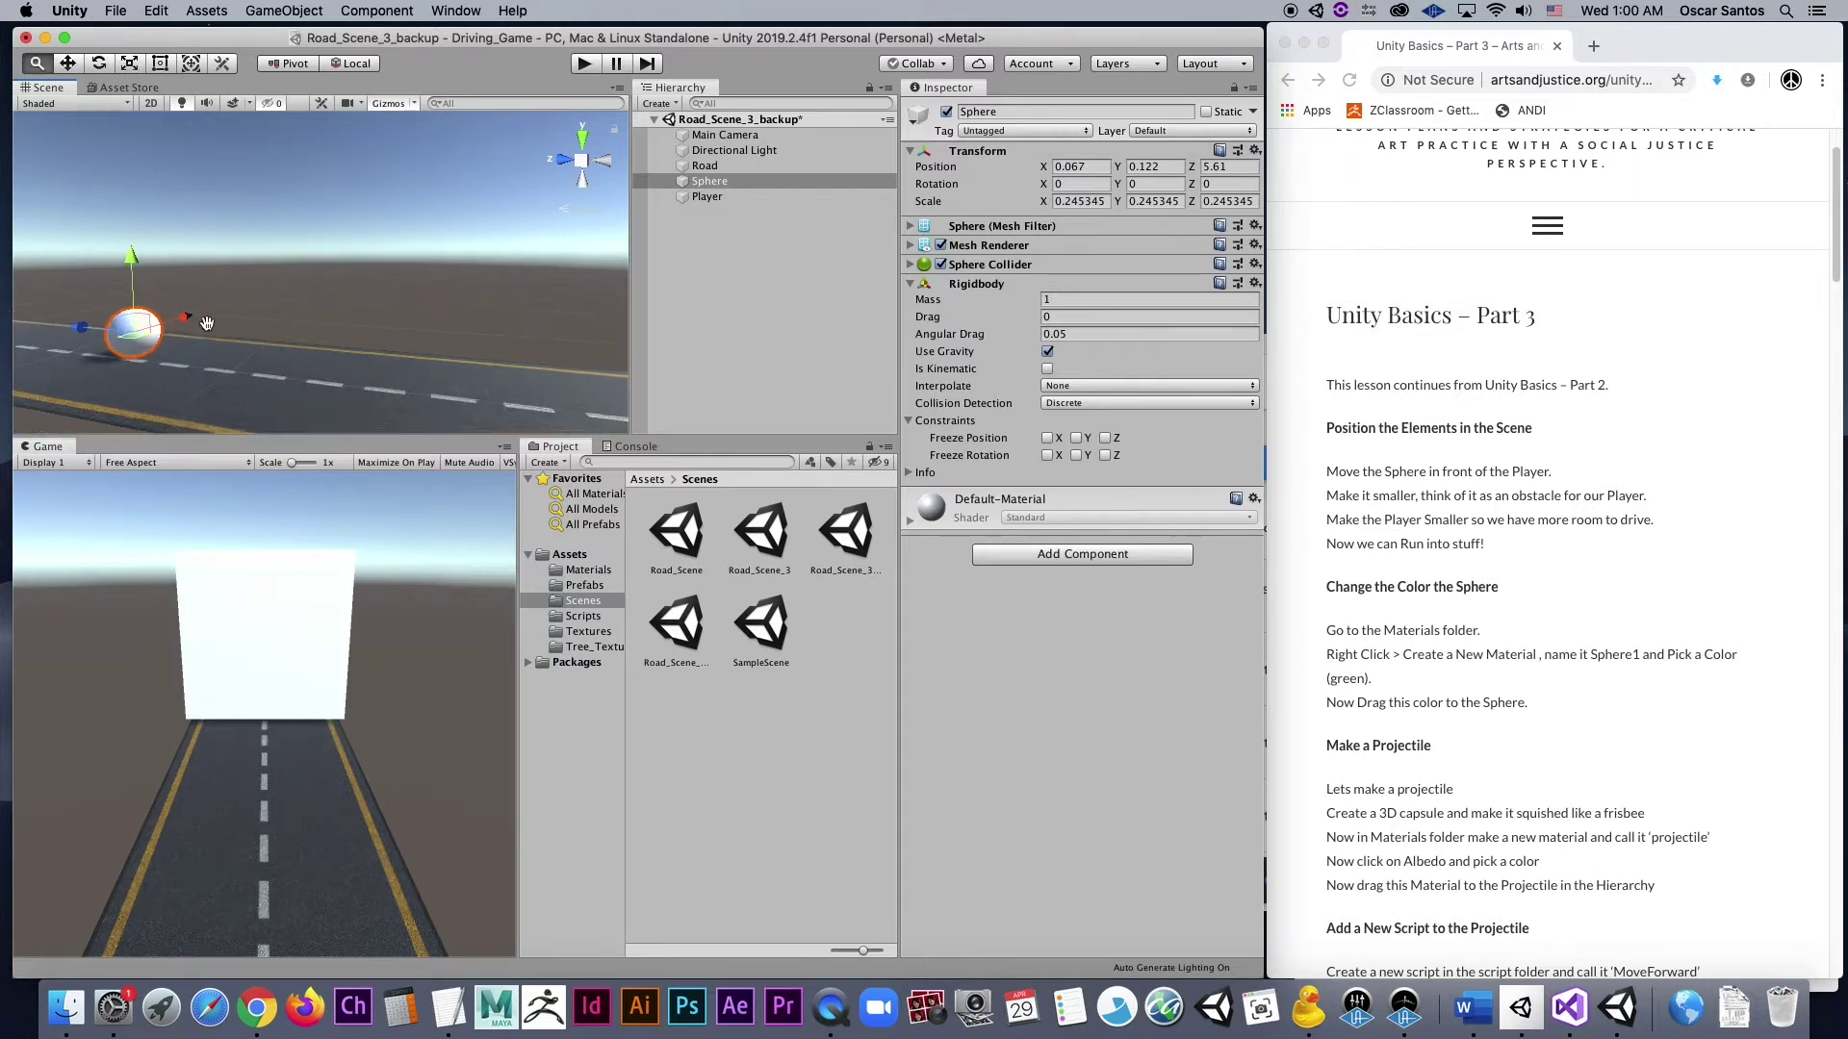
pyautogui.scroll(-3, 207, 322)
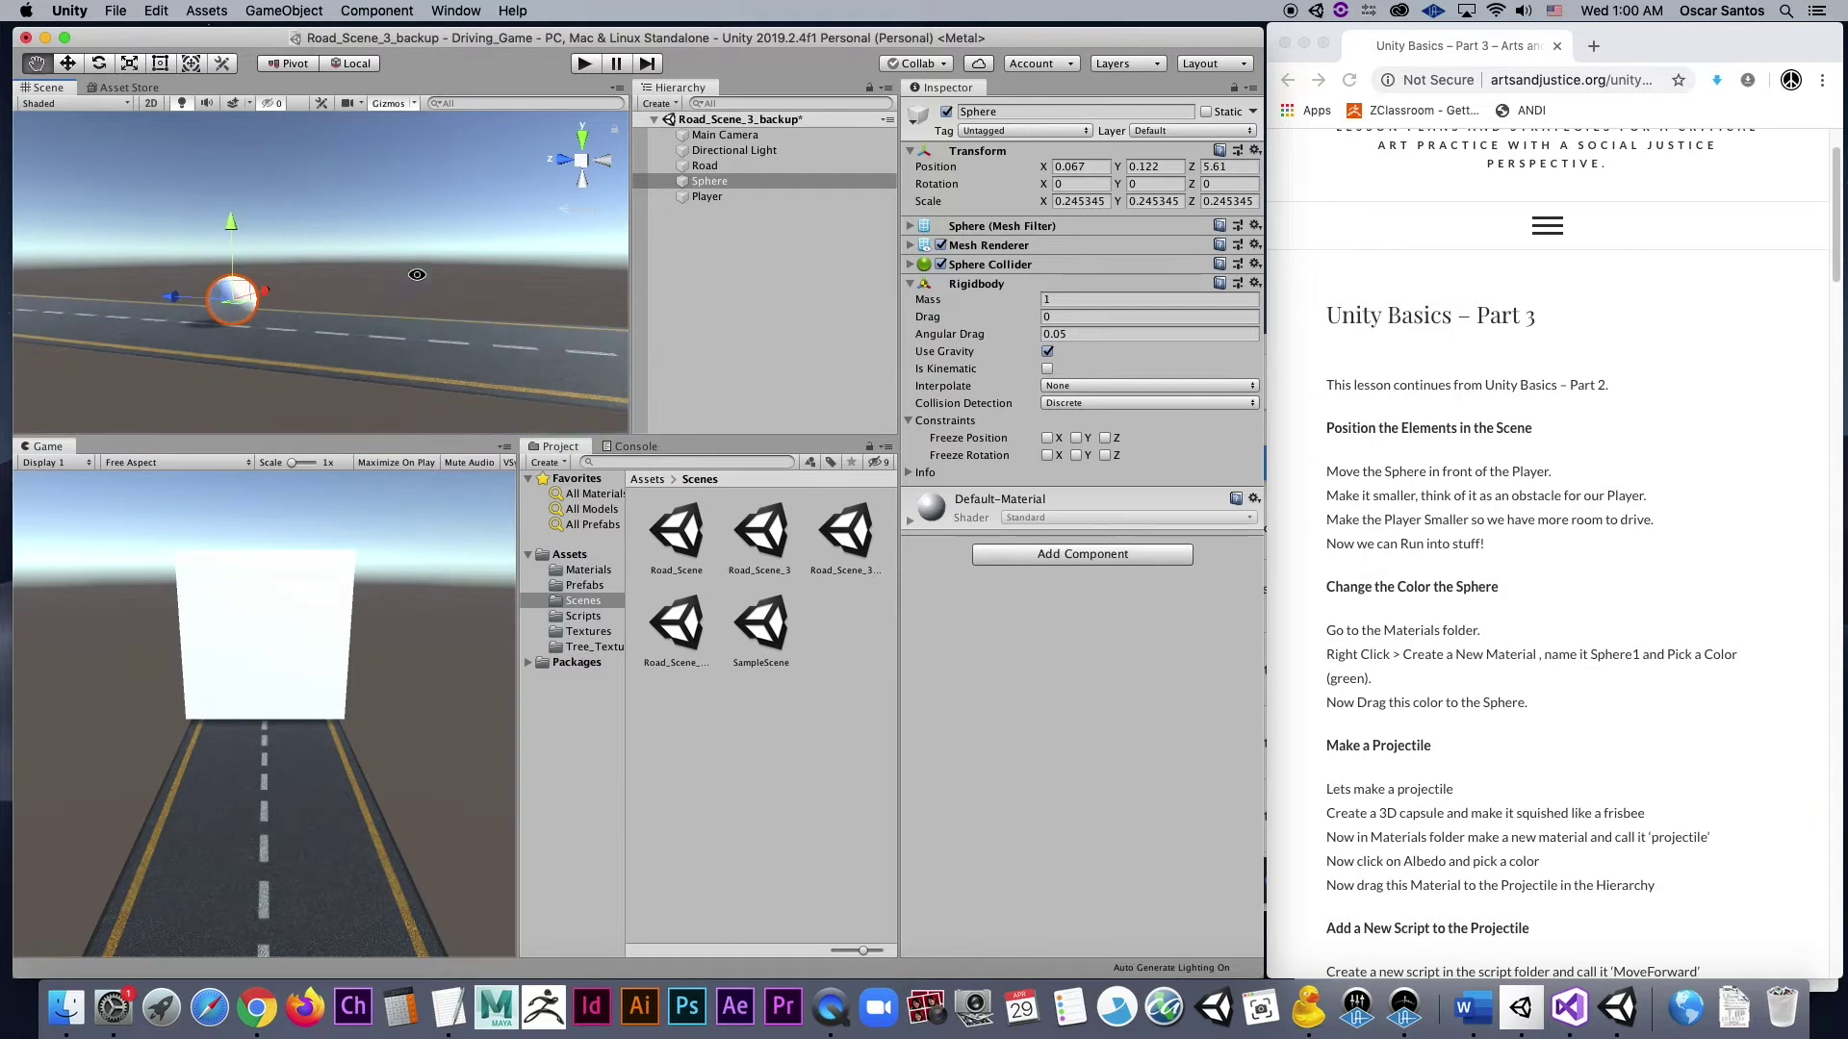
pyautogui.keyDown('alt'); pyautogui.moveTo(256, 336); pyautogui.dragTo(291, 357); pyautogui.keyUp('alt')
pyautogui.scroll(3, 292, 356)
pyautogui.scroll(-5, 279, 360)
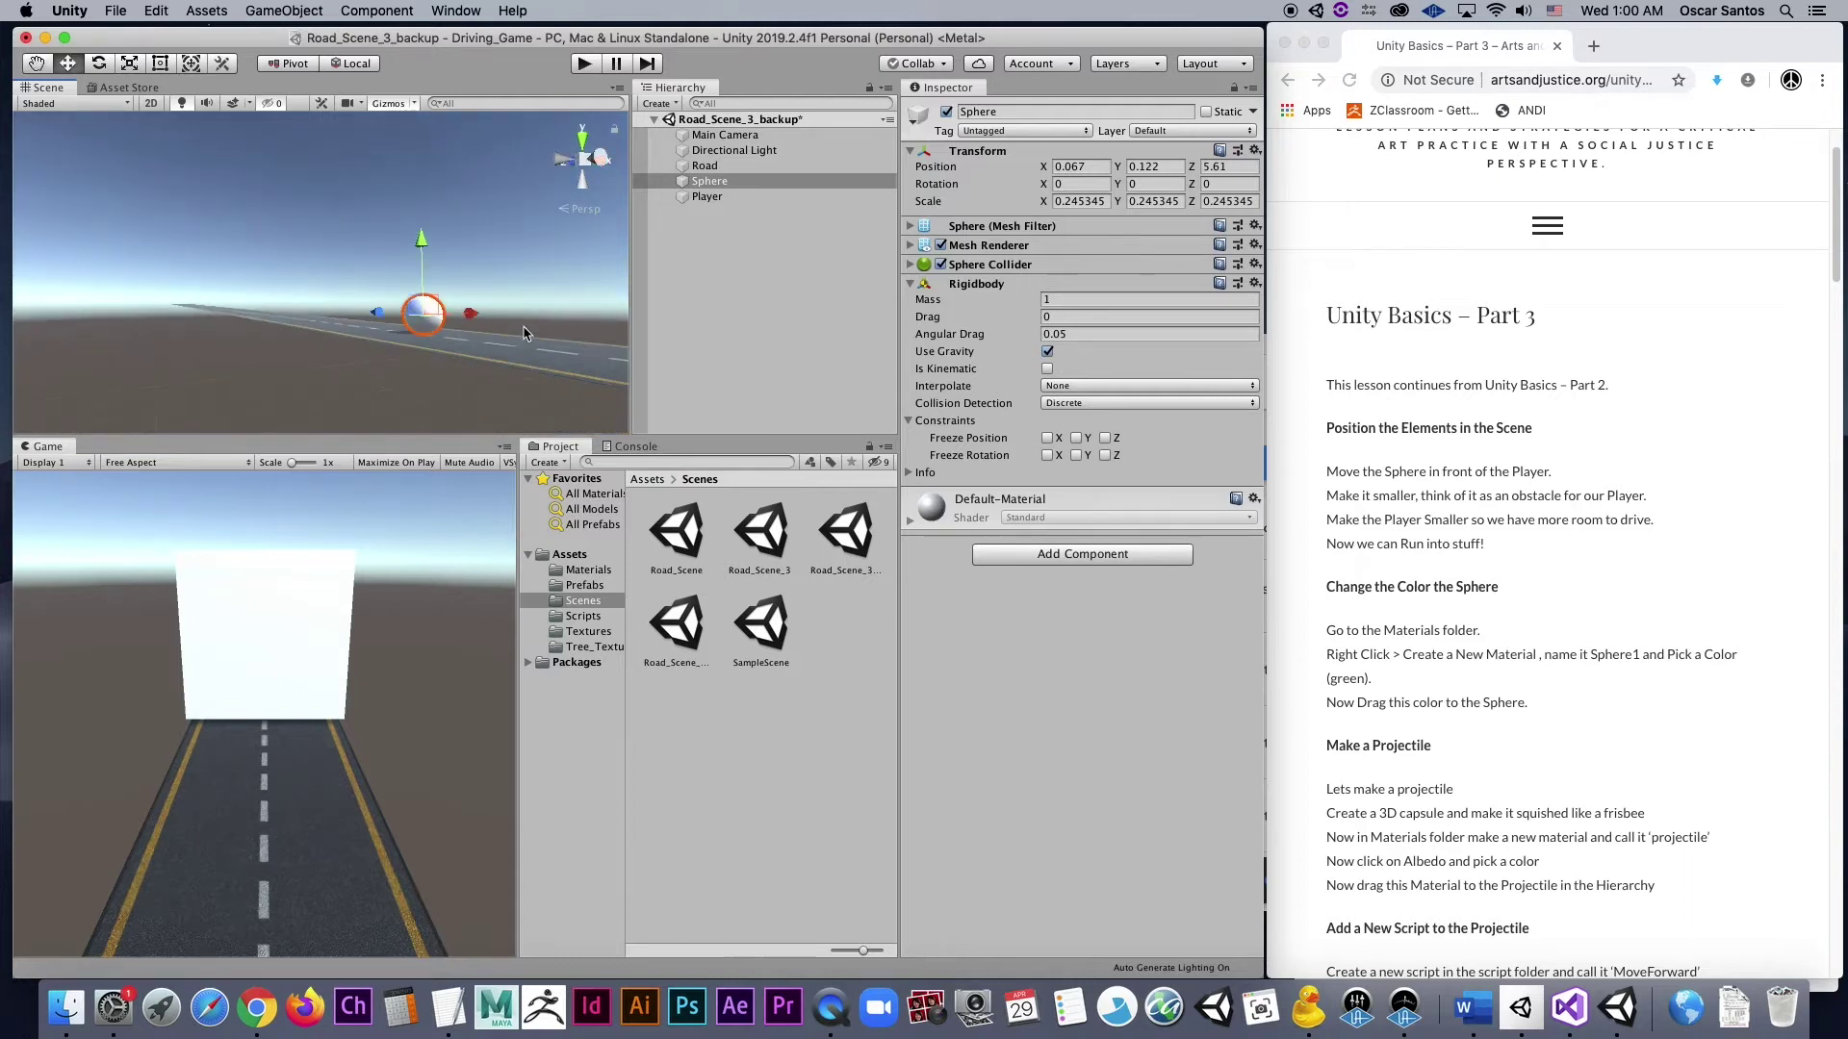
pyautogui.keyDown('alt'); pyautogui.moveTo(255, 364); pyautogui.dragTo(240, 368, button='right'); pyautogui.keyUp('alt')
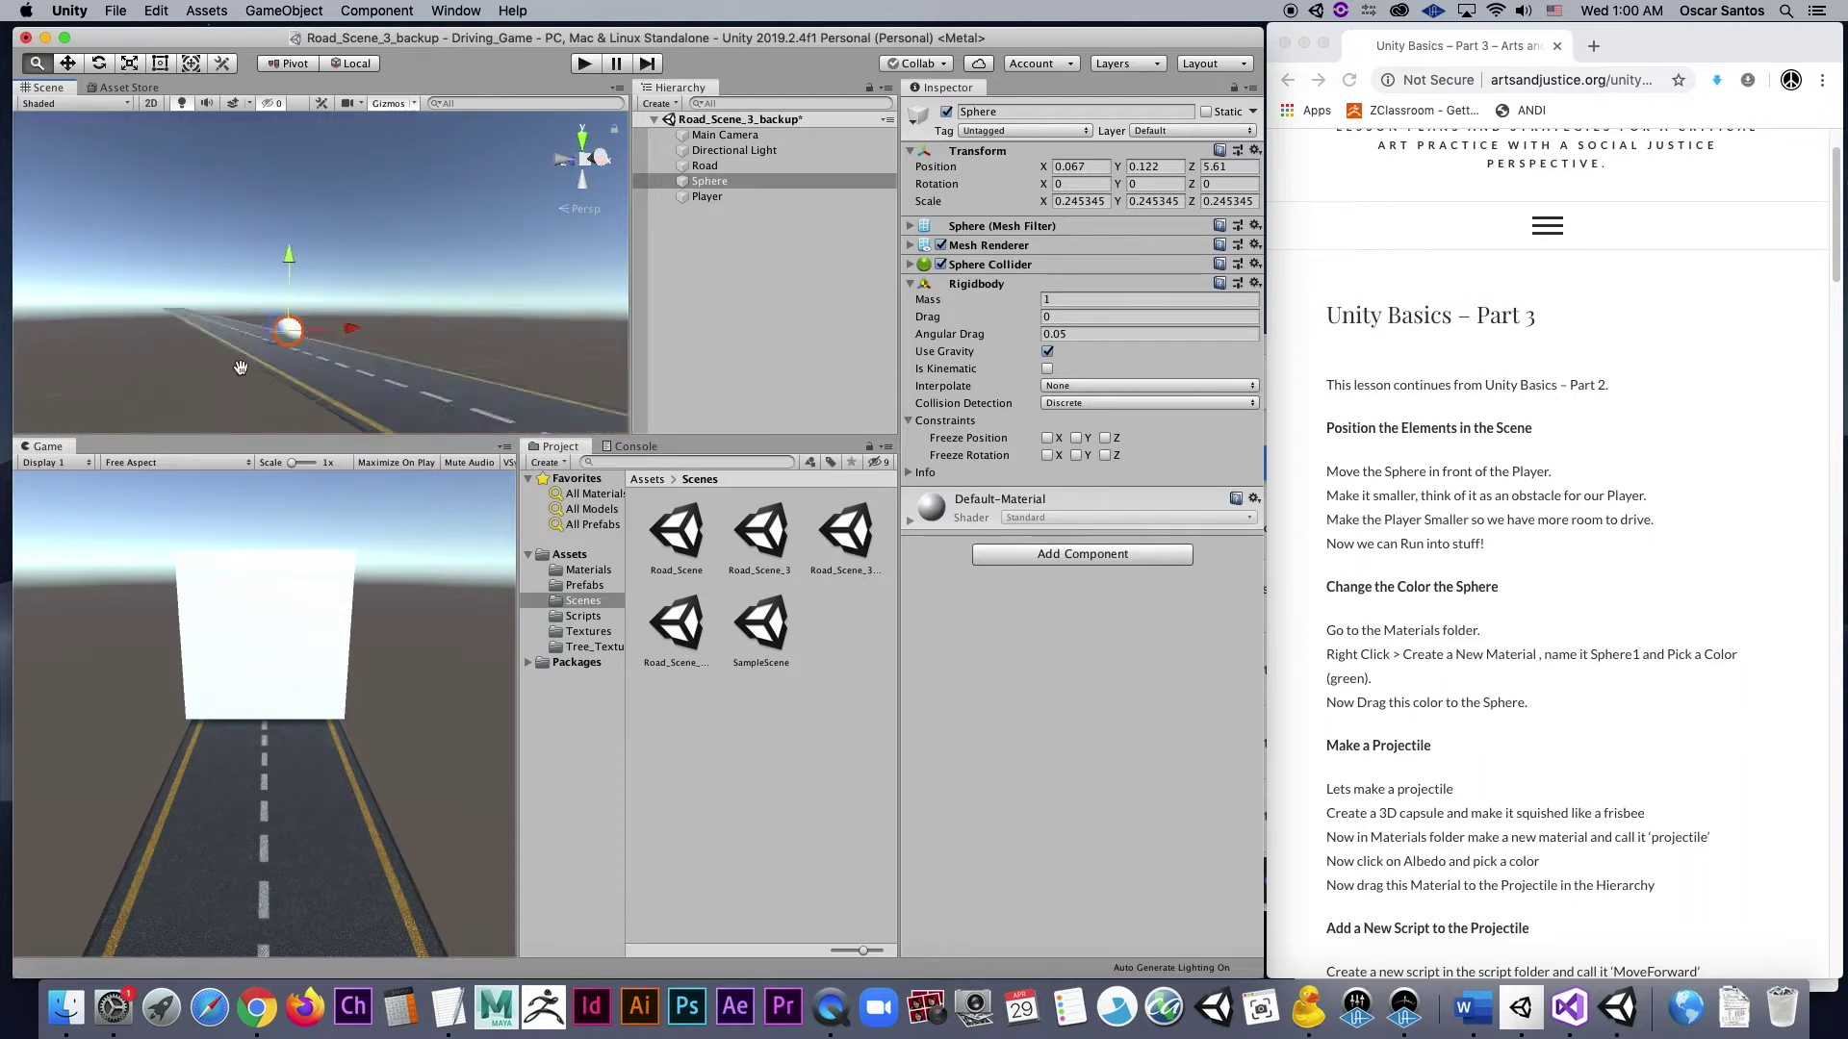
pyautogui.scroll(-3, 325, 318)
pyautogui.moveTo(348, 306); pyautogui.dragTo(347, 306, button='right')
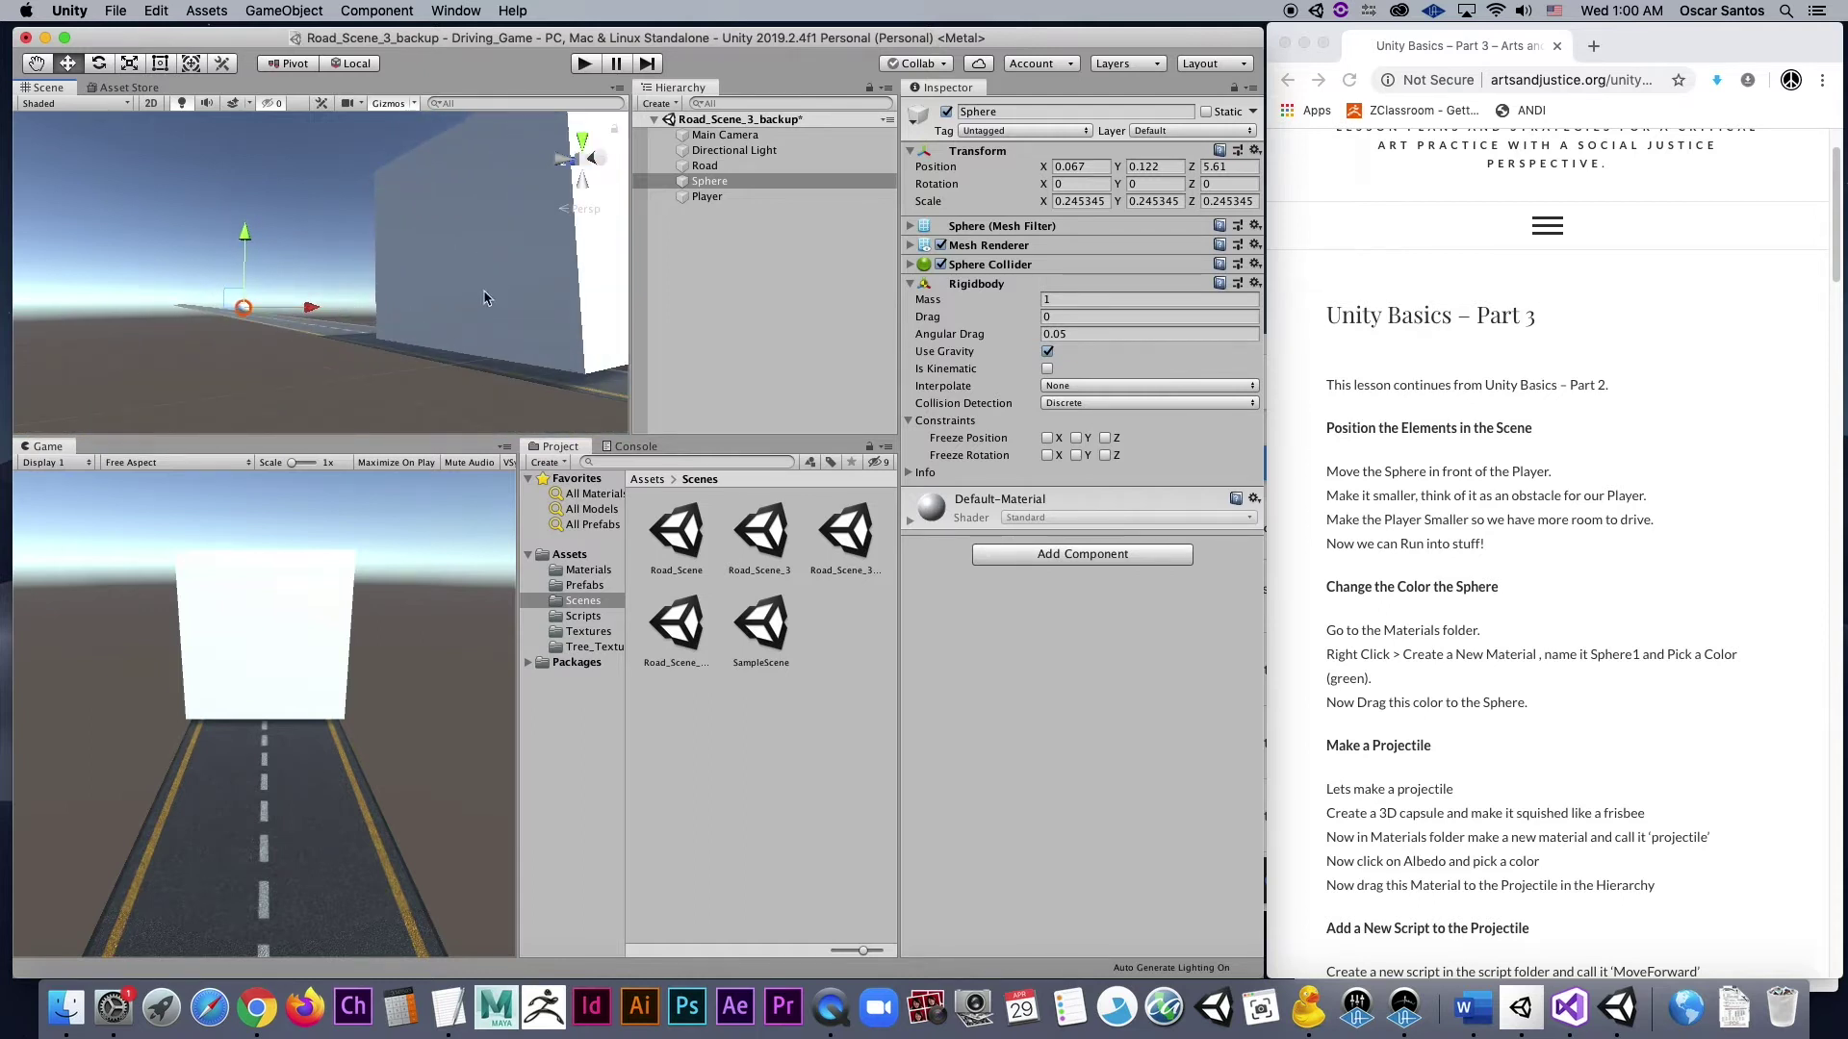
# - Scale the Player cube uniformly to about 0.2 and lower it onto the road at a height of about 0.11
pyautogui.click(707, 196)
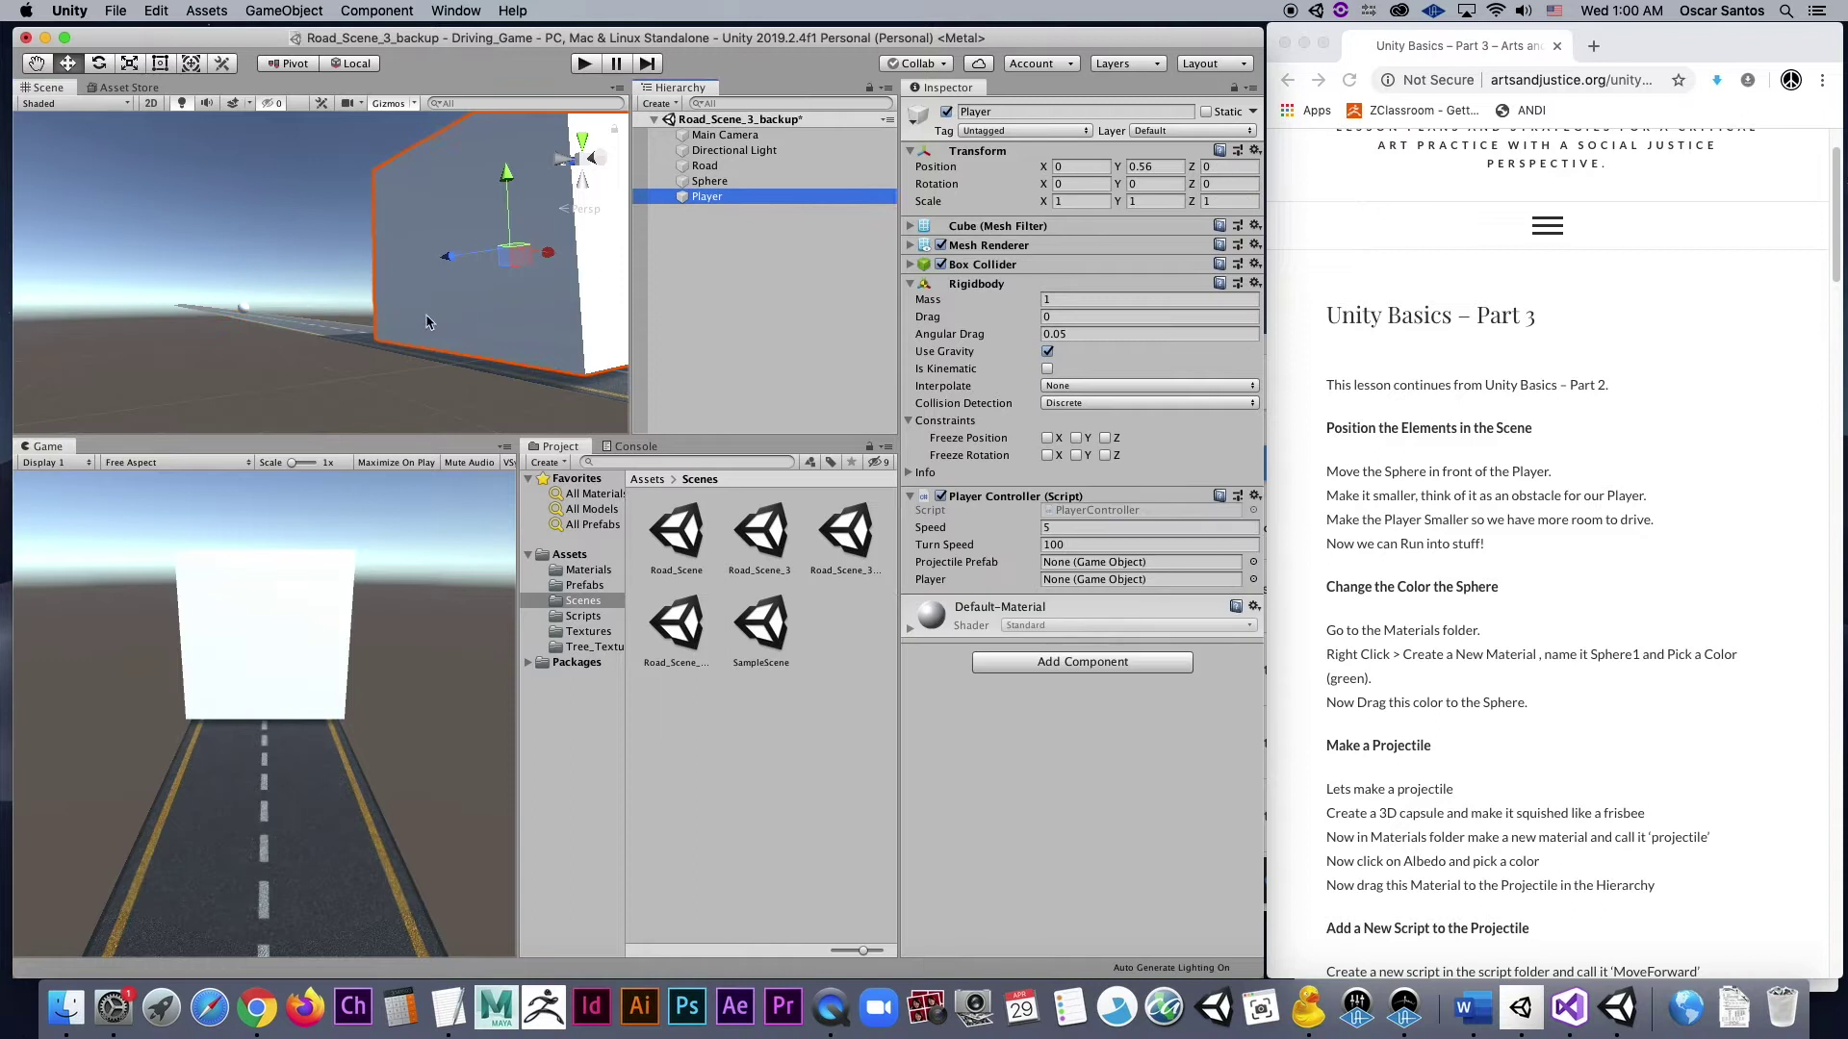
pyautogui.press('f')
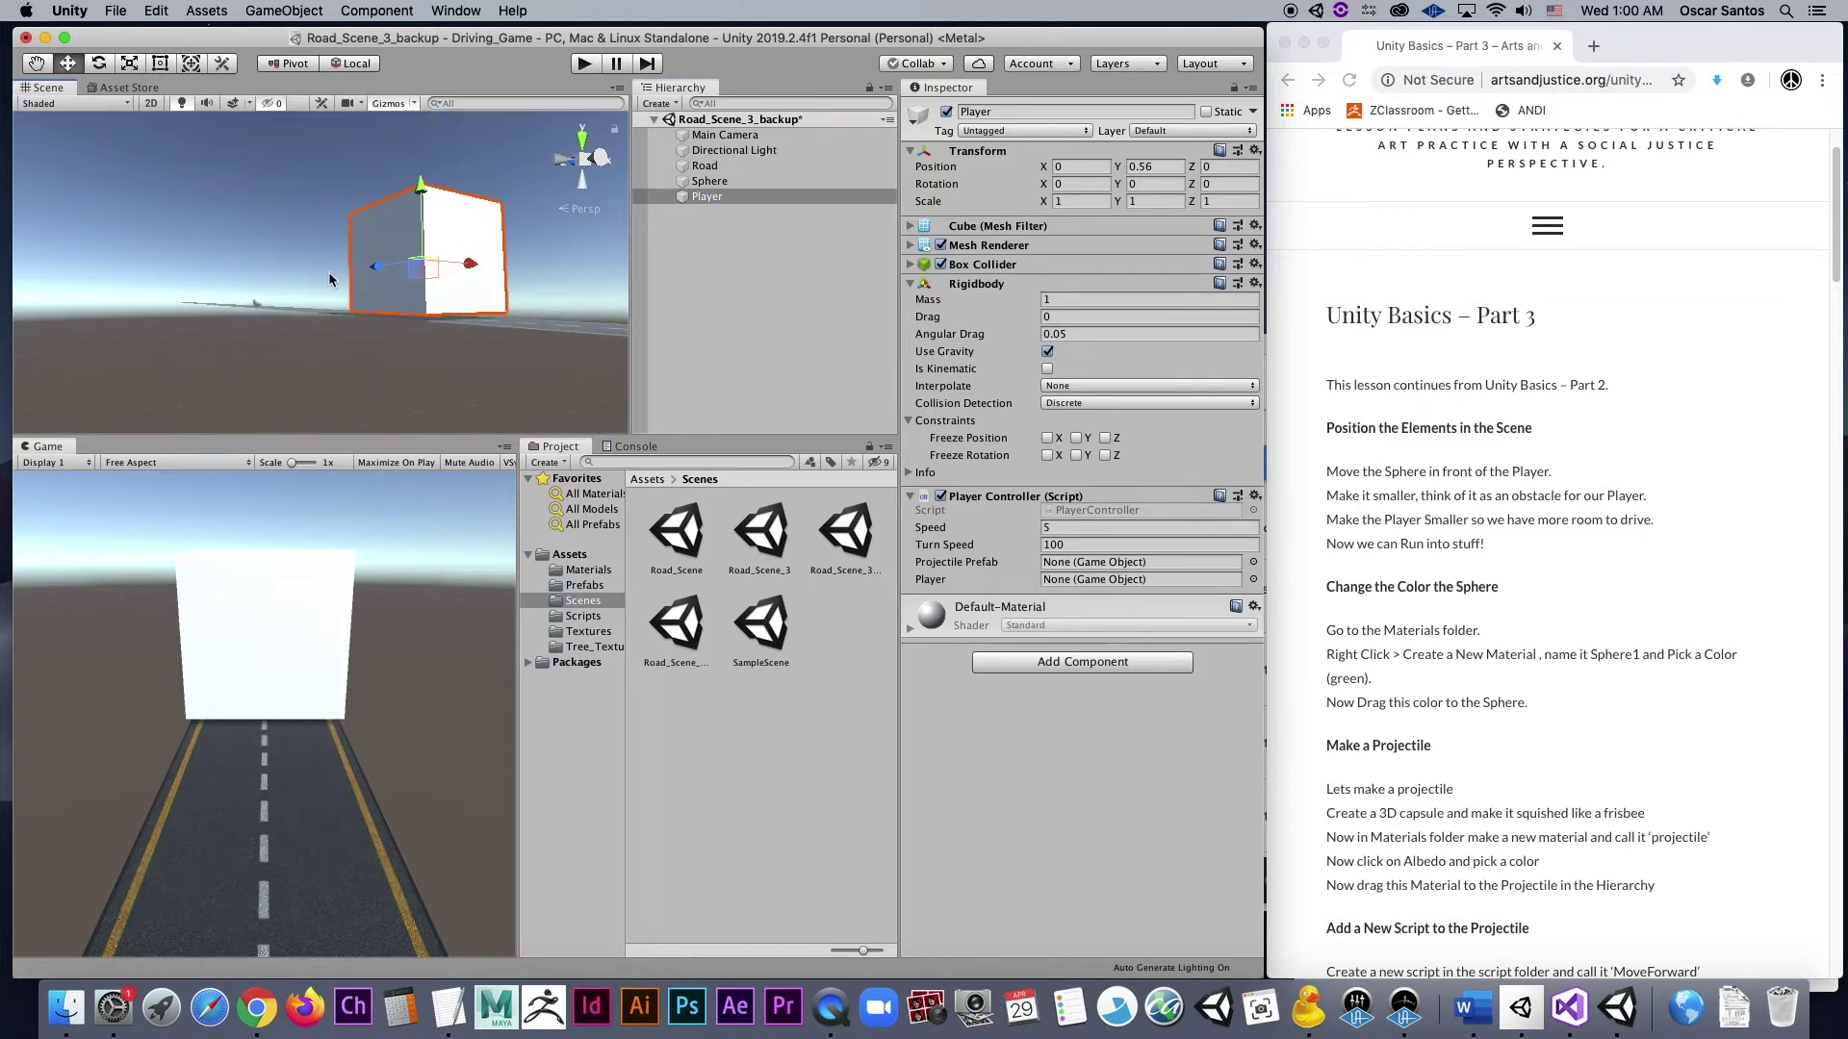
pyautogui.moveTo(295, 252); pyautogui.dragTo(147, 361, button='middle')
pyautogui.keyDown('alt'); pyautogui.moveTo(146, 362); pyautogui.dragTo(350, 365); pyautogui.keyUp('alt')
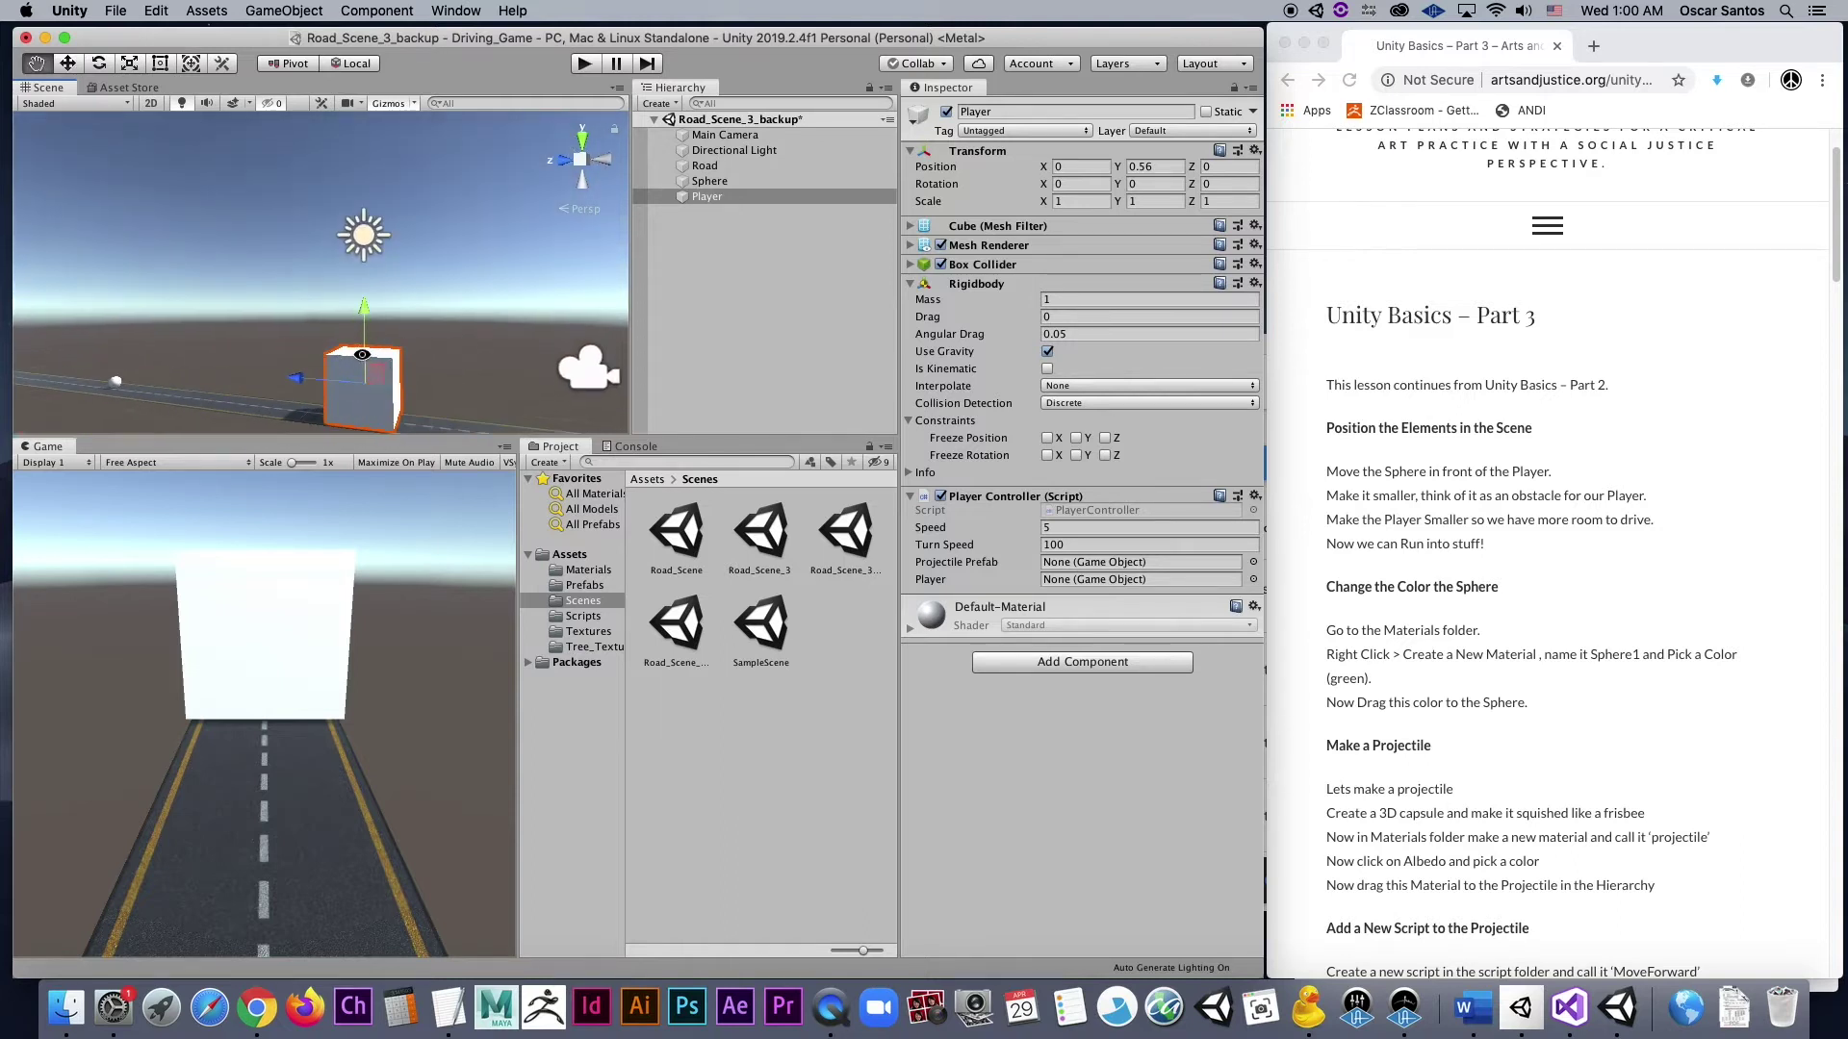
pyautogui.press('r')
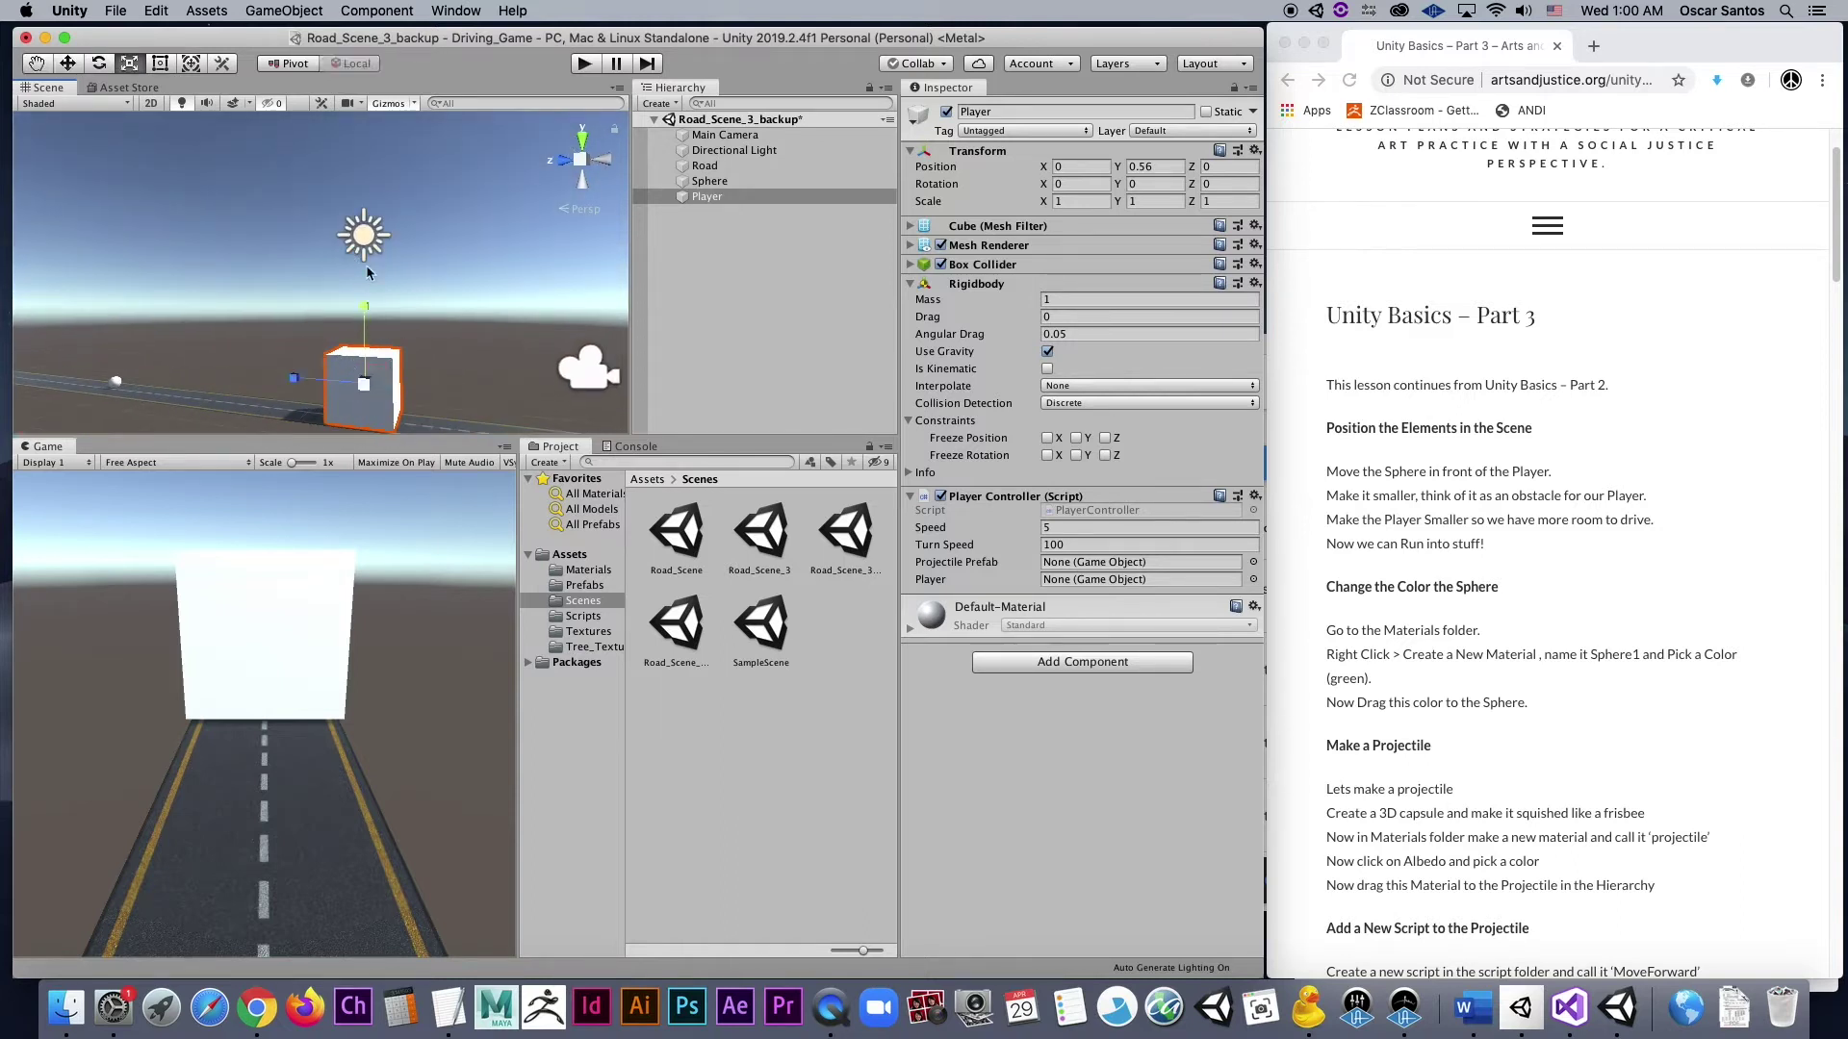
pyautogui.moveTo(364, 383); pyautogui.dragTo(330, 409)
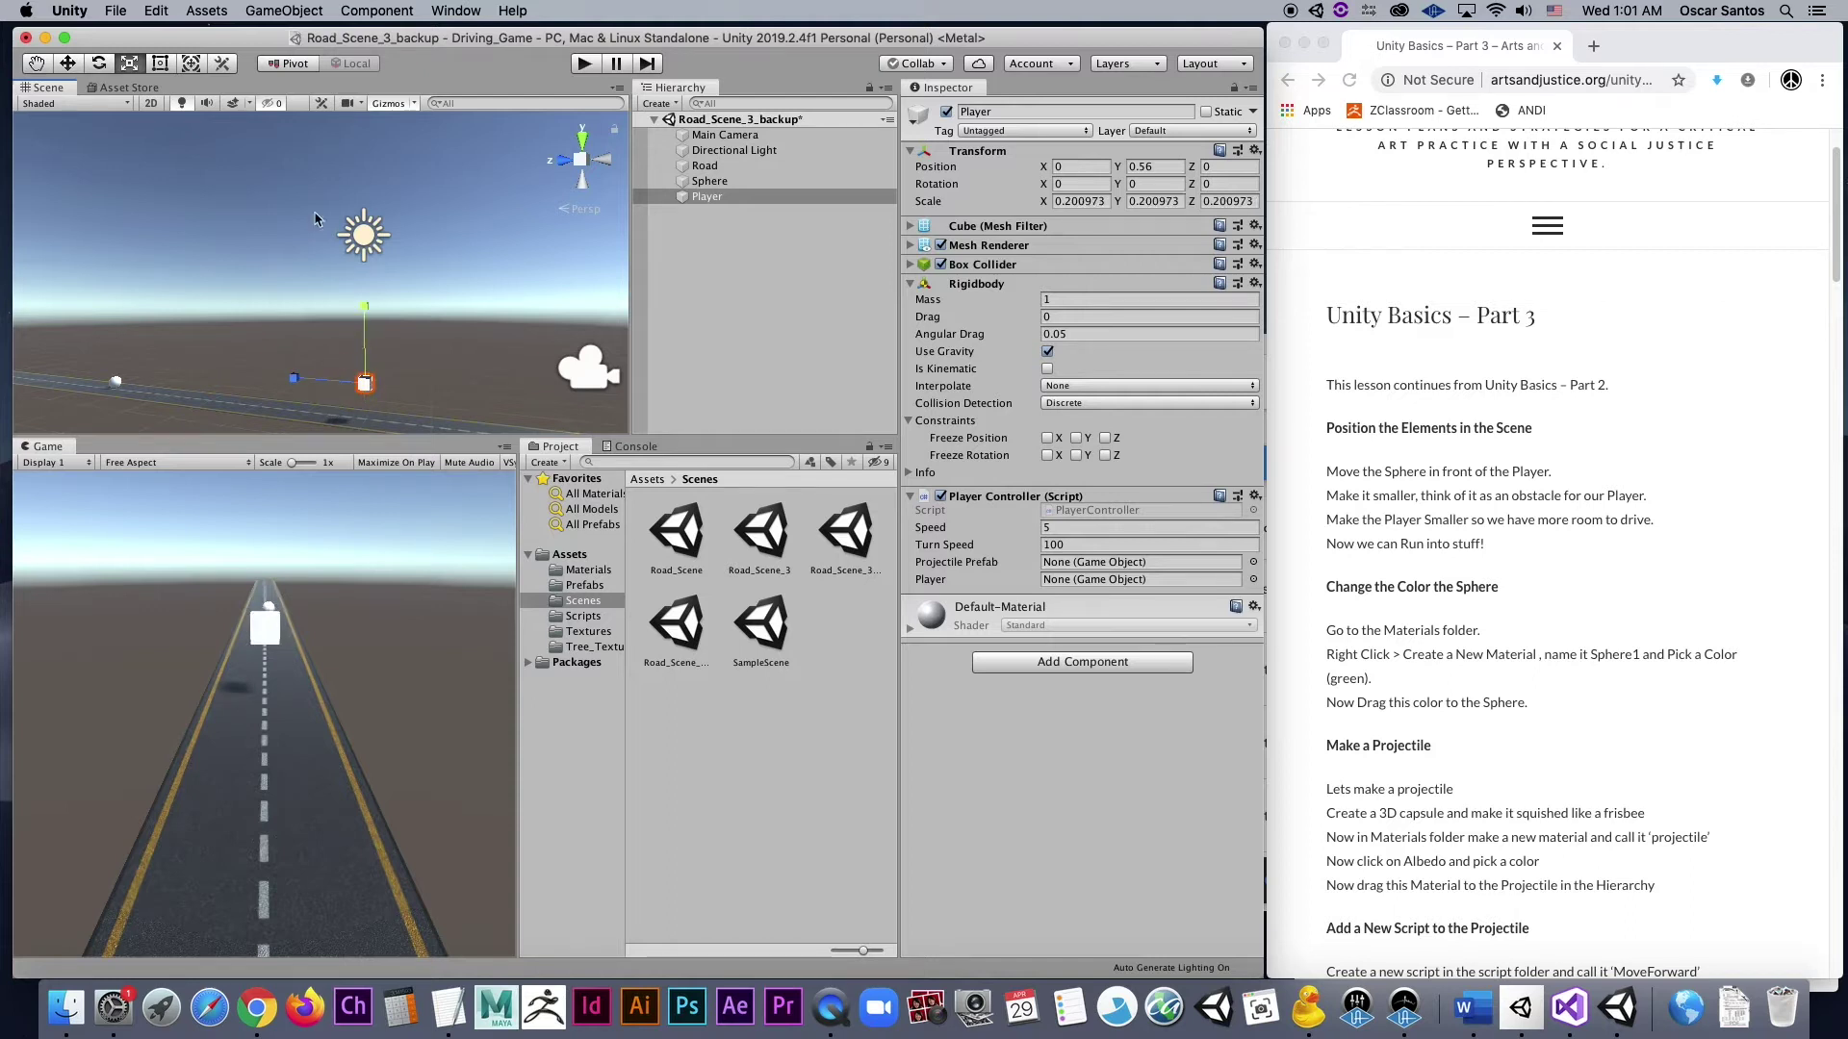
pyautogui.press('w')
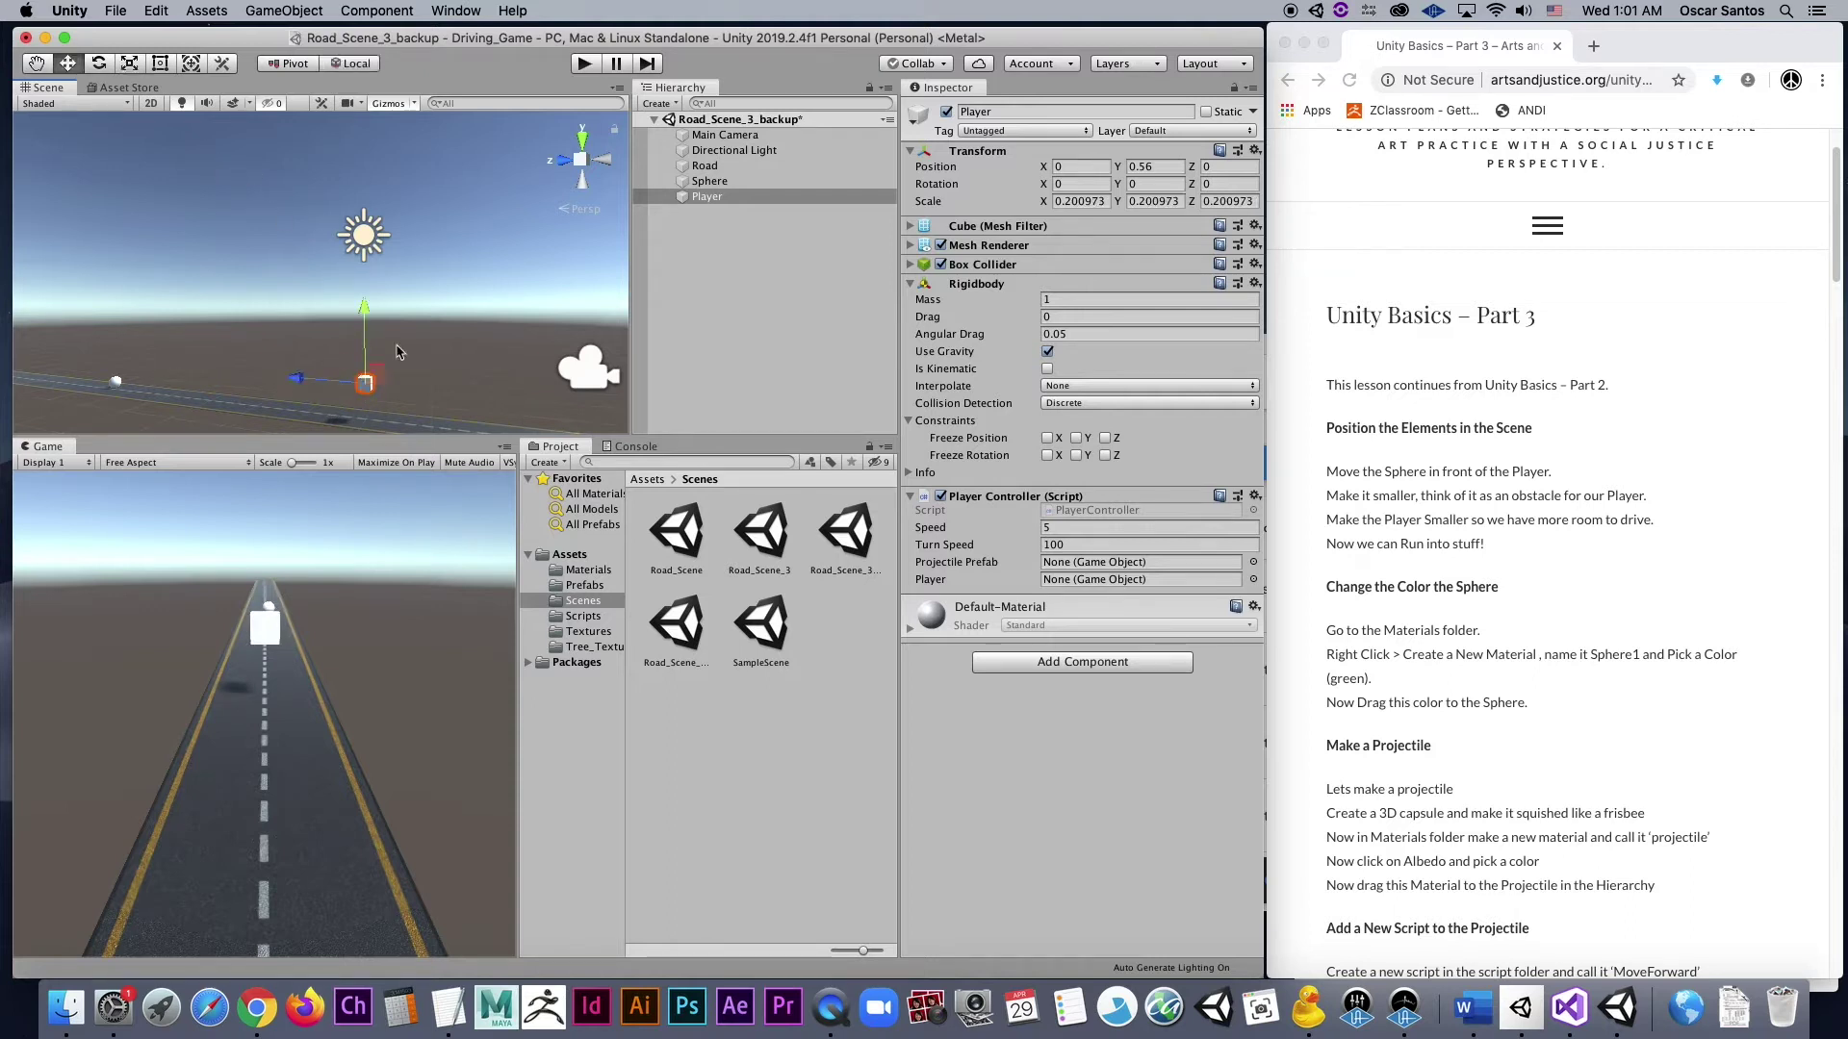
pyautogui.moveTo(372, 323); pyautogui.dragTo(371, 348)
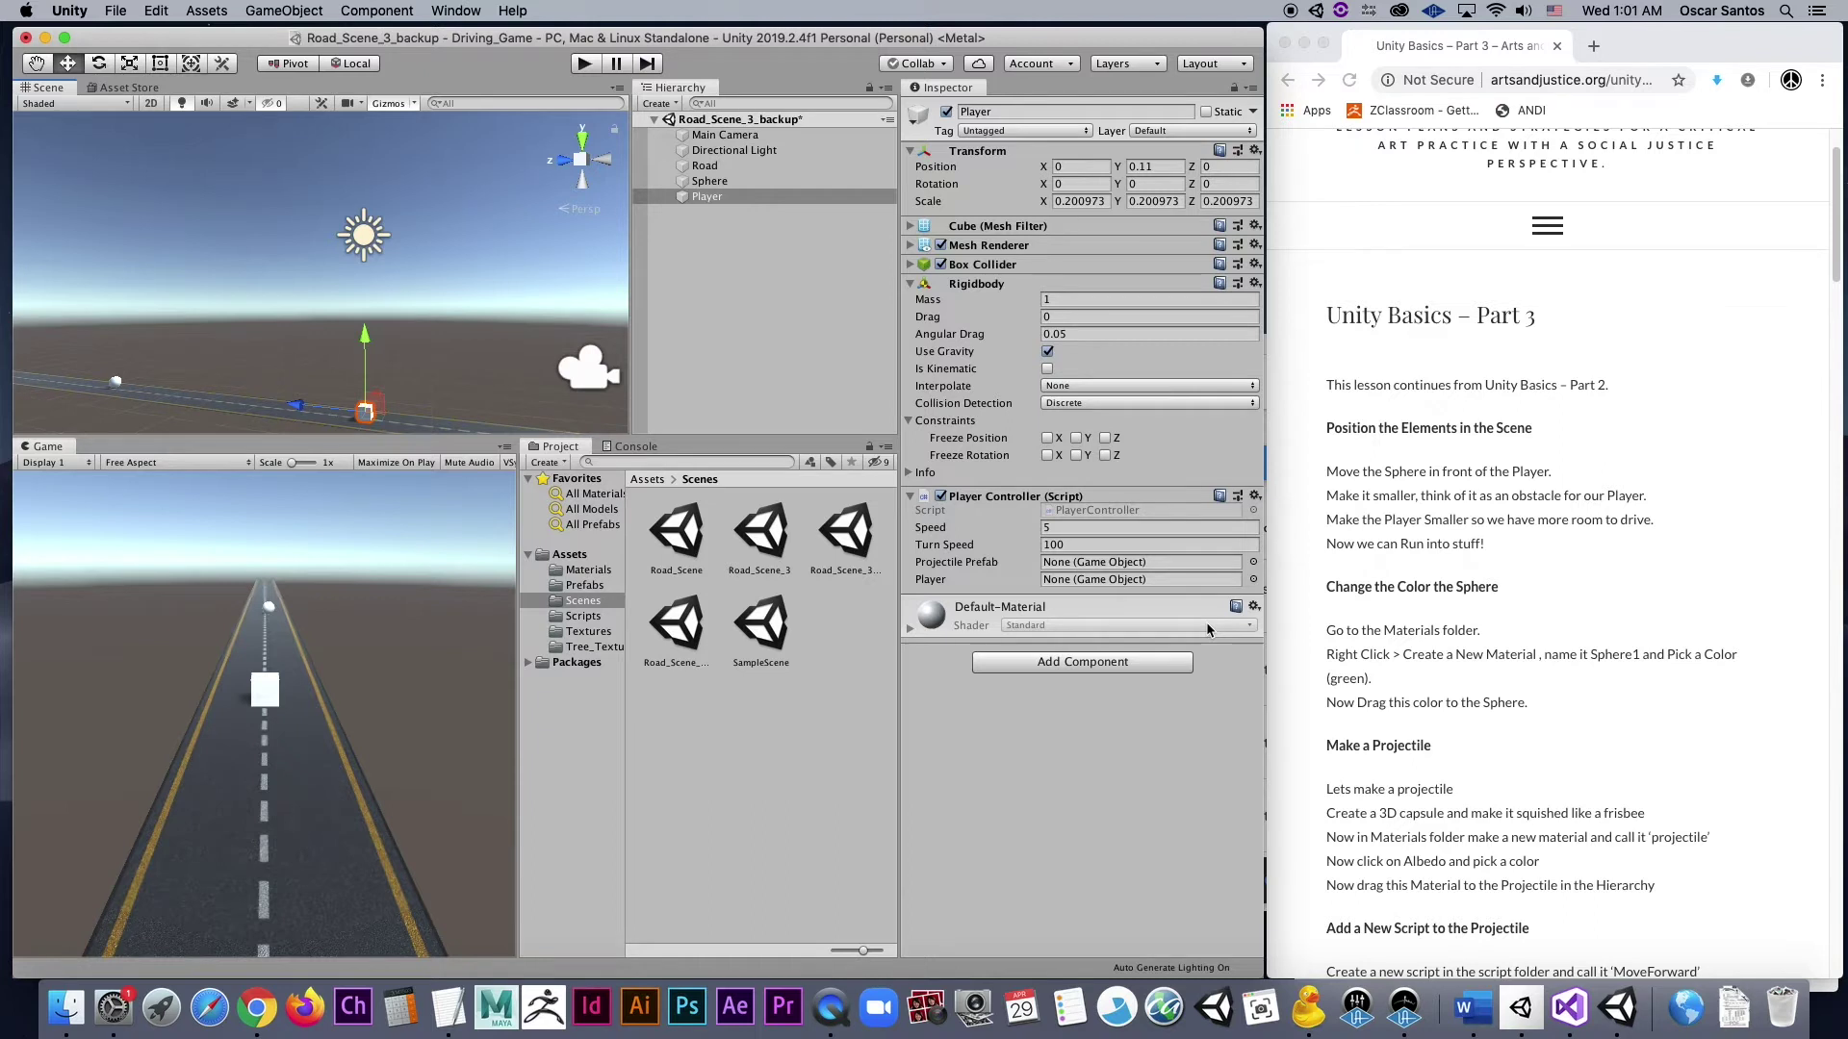
# - Play-test the resized Player by driving it forward and steering right, then exit play mode and reselect the Player
pyautogui.click(585, 65)
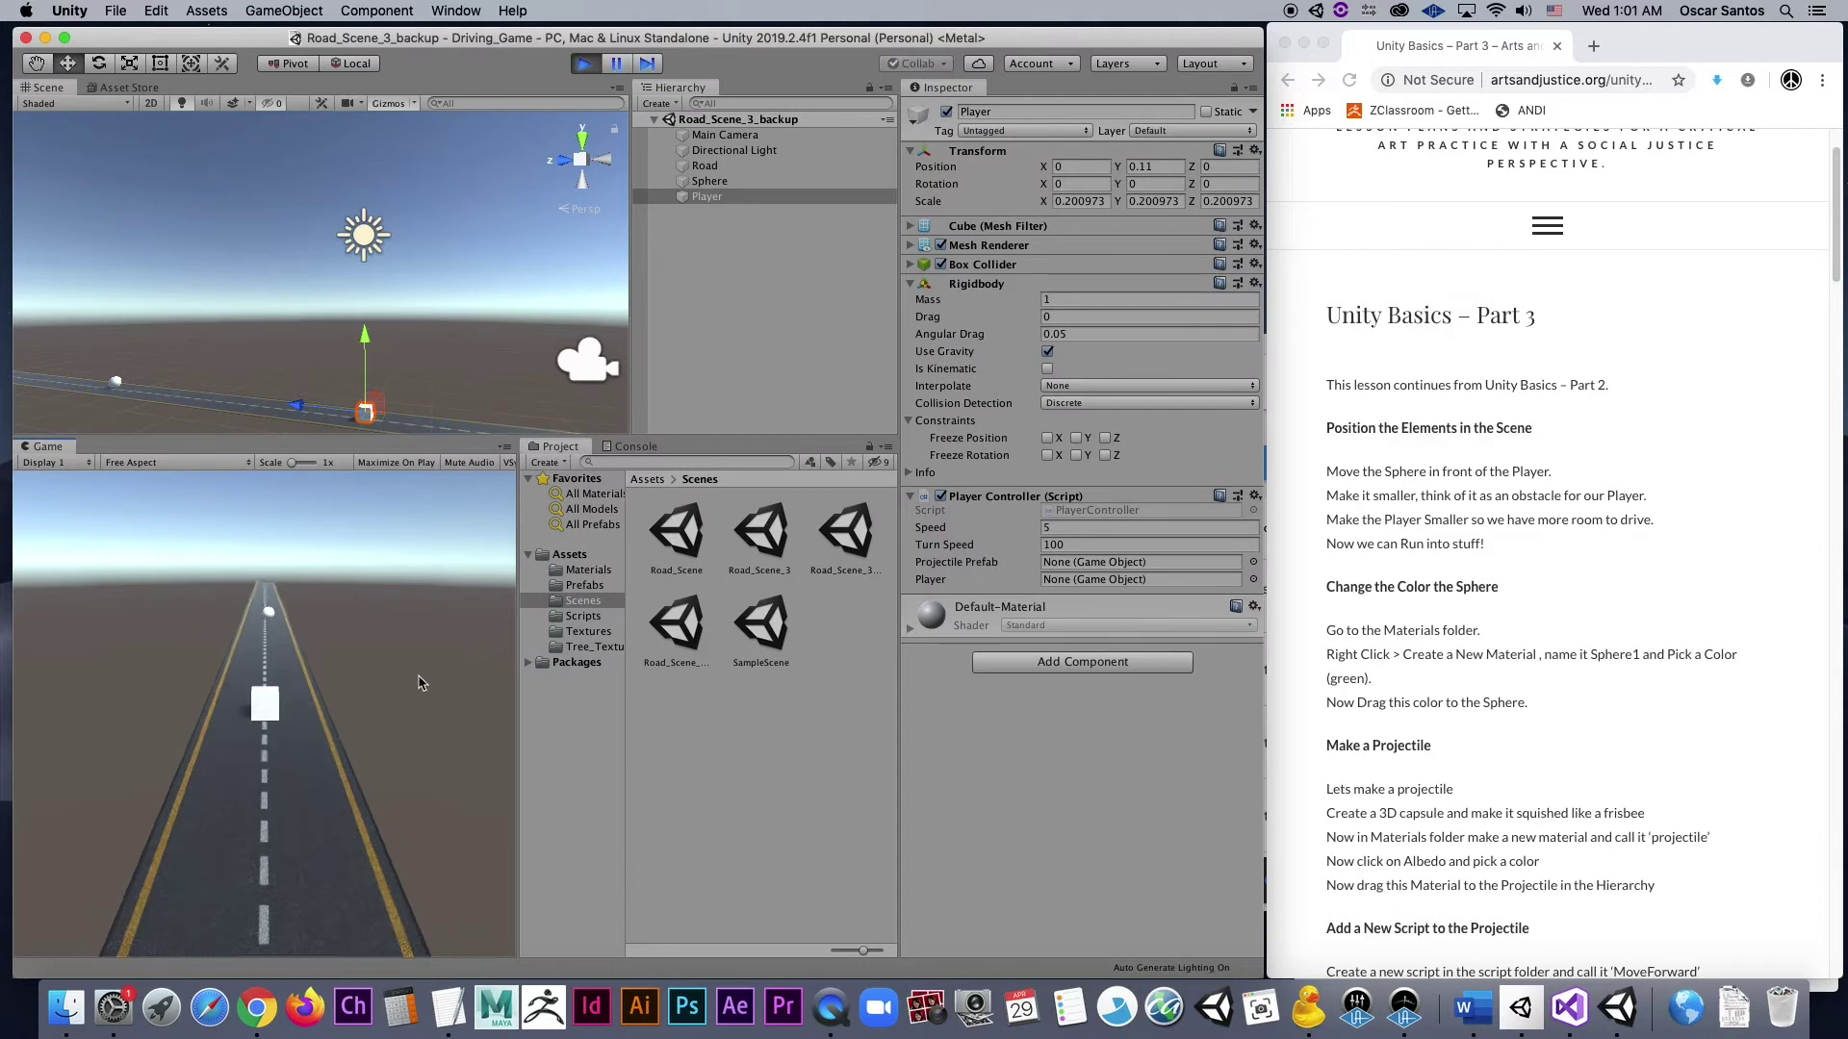
pyautogui.press('Up')
pyautogui.press('Right')
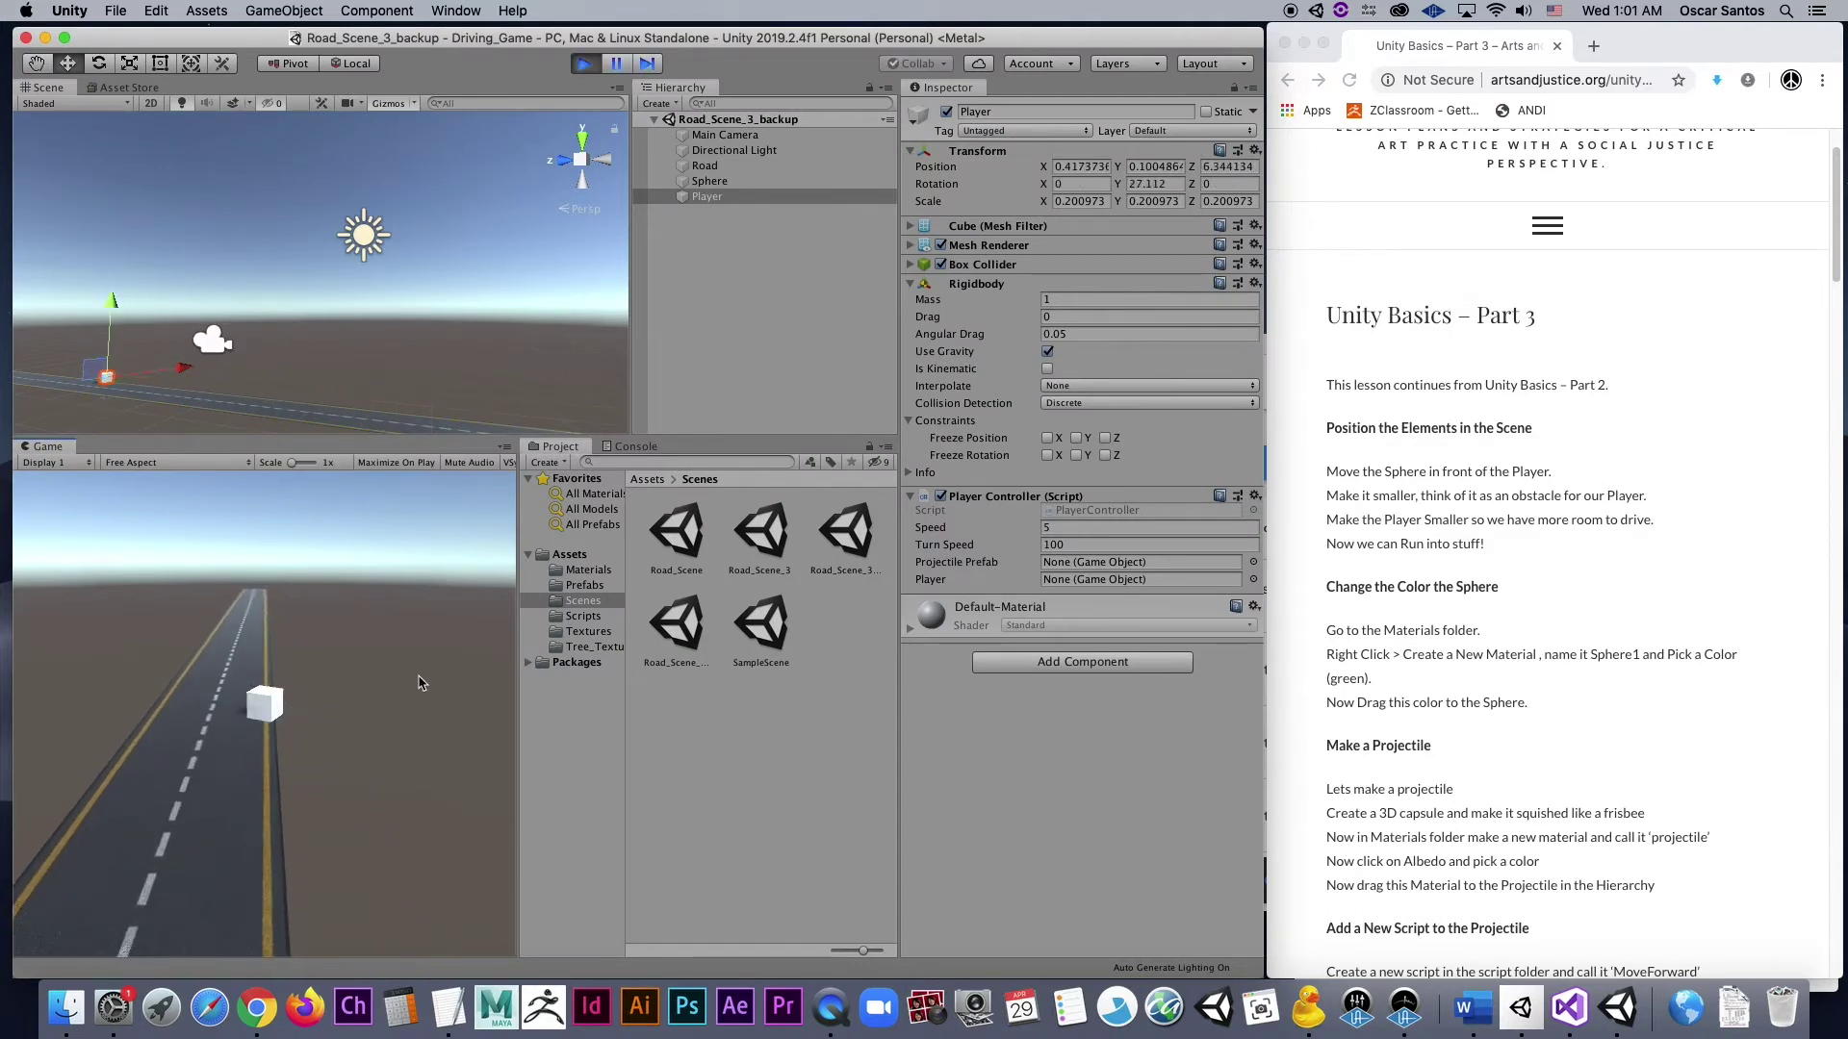
pyautogui.click(585, 63)
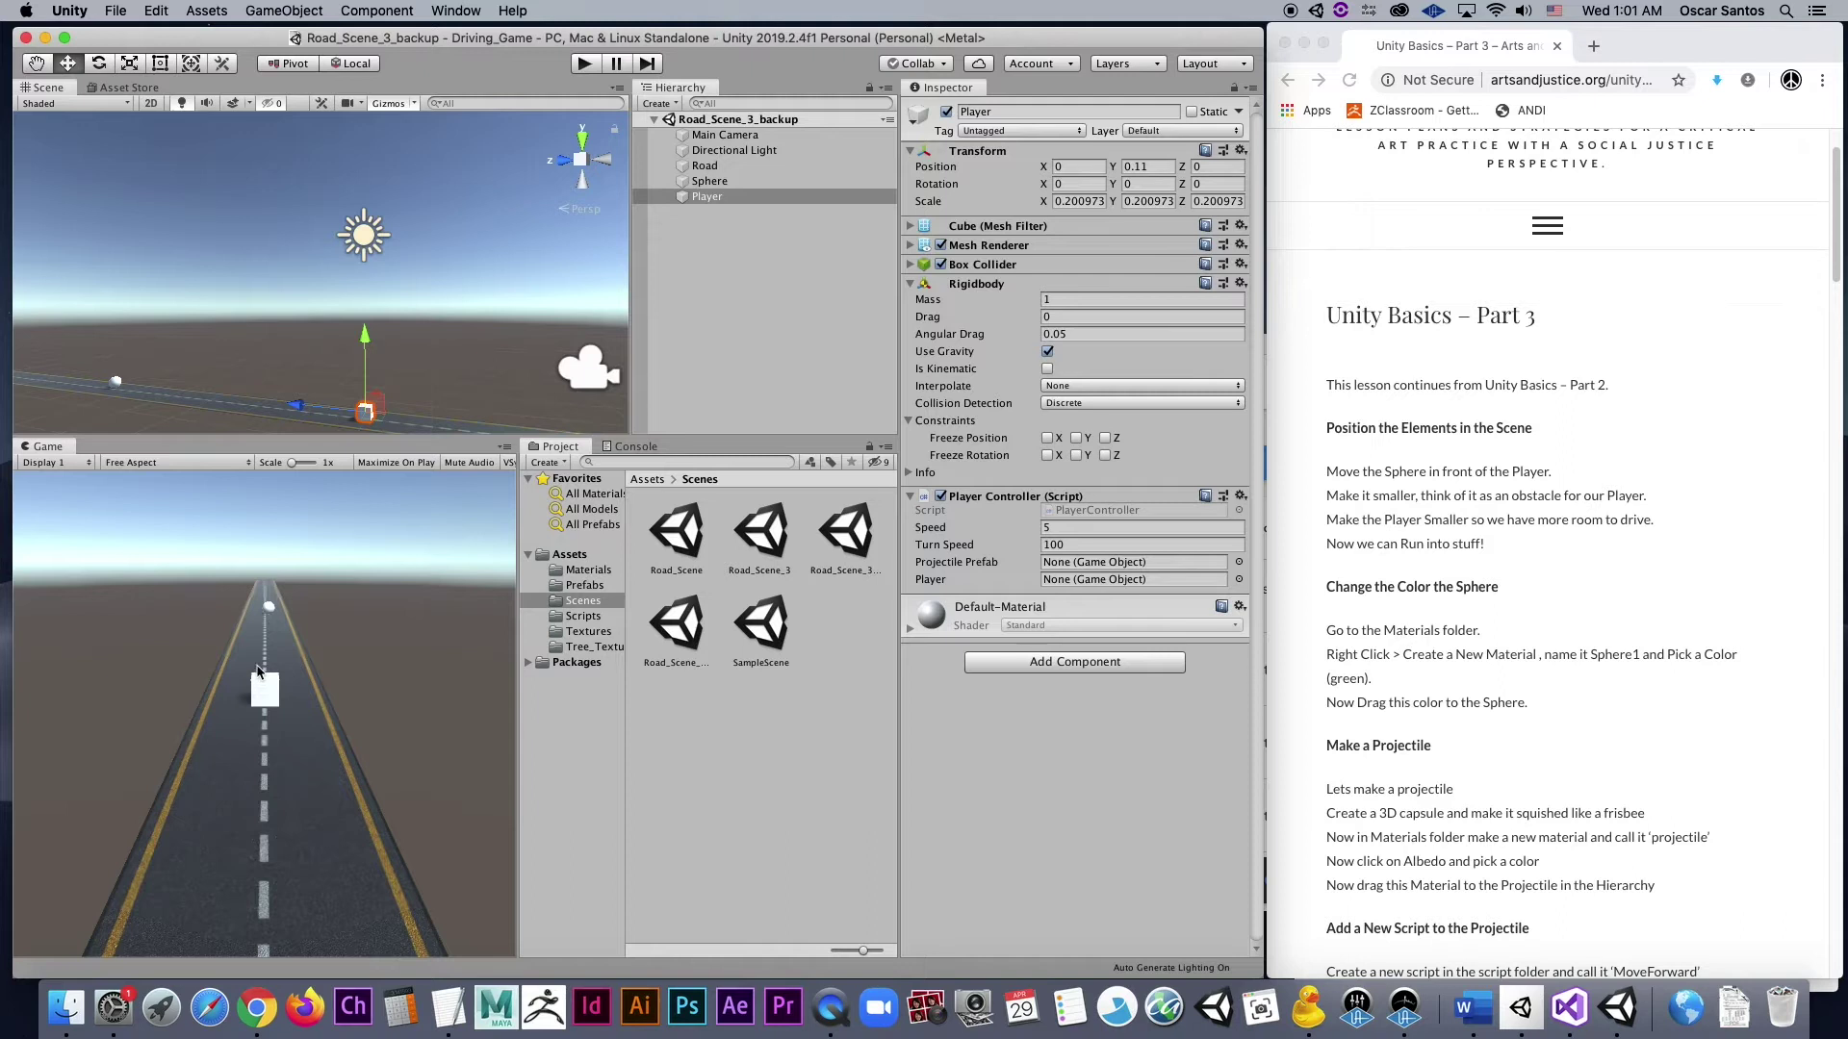
pyautogui.click(745, 198)
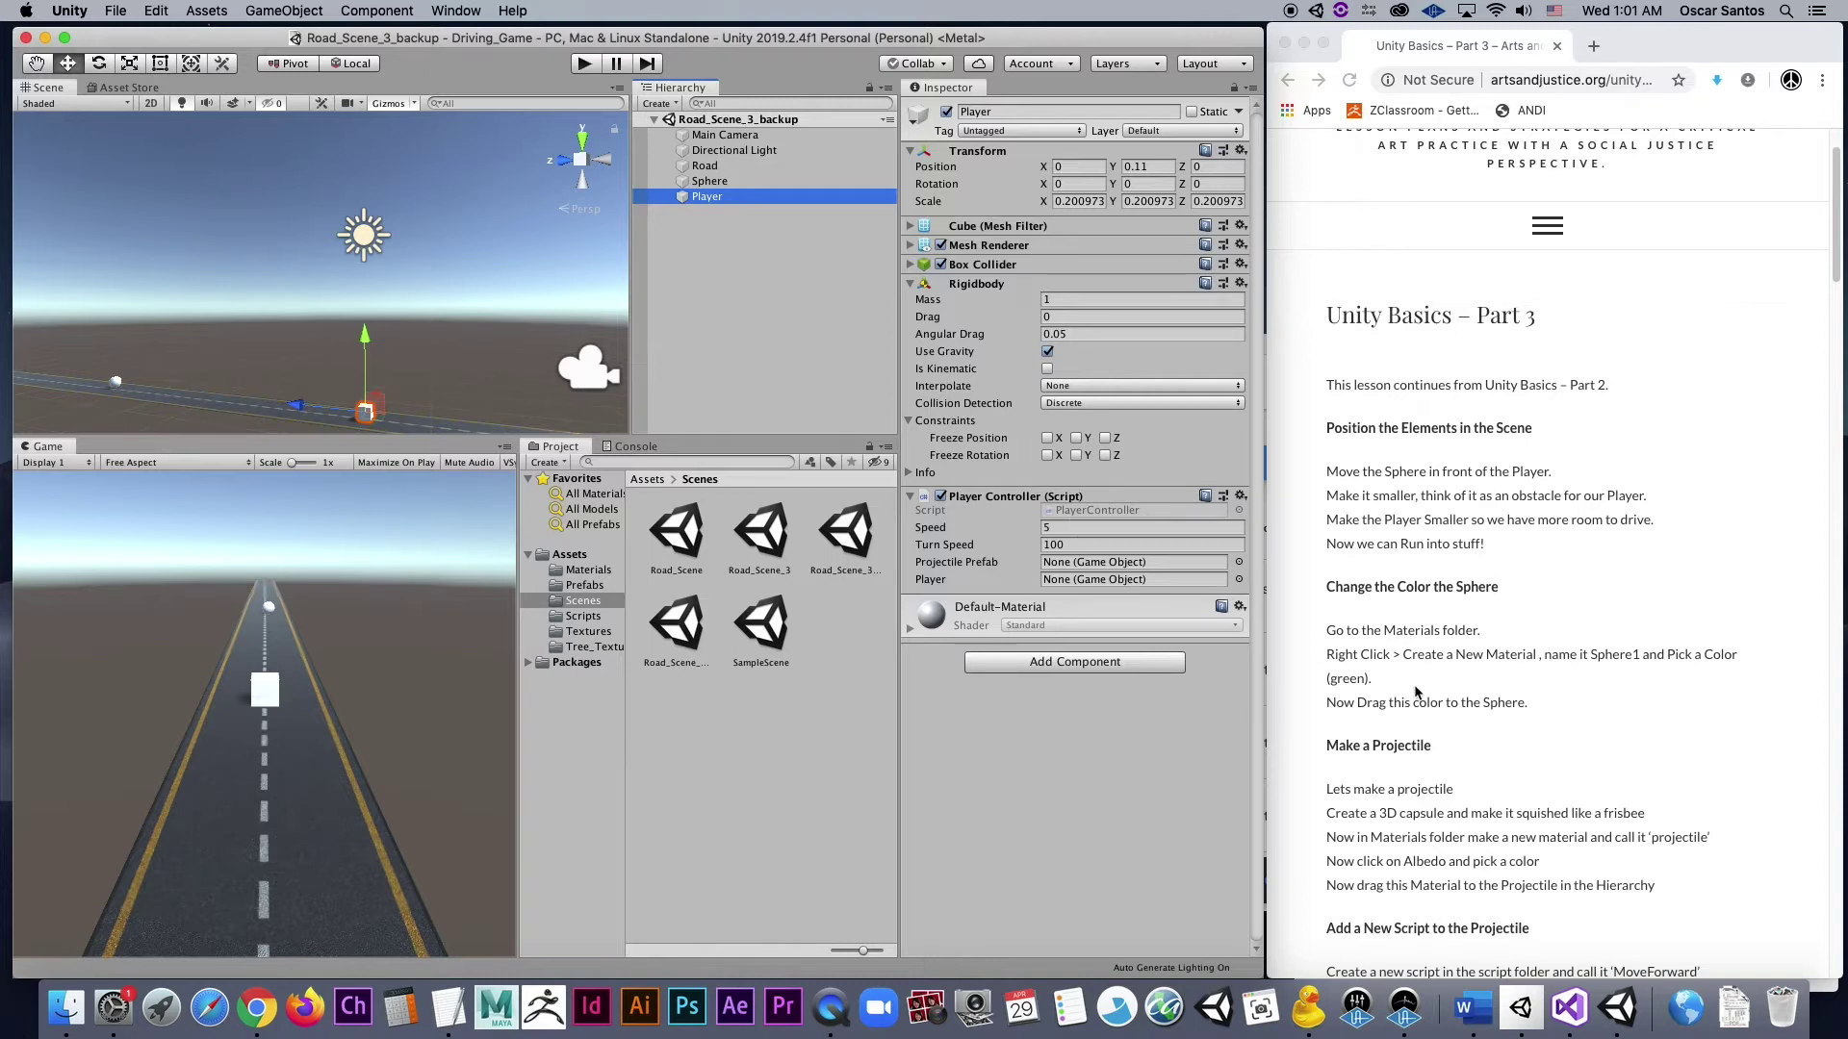
# - Create a new material named sphere3 in the project's Materials folder
pyautogui.scroll(-5, 1416, 691)
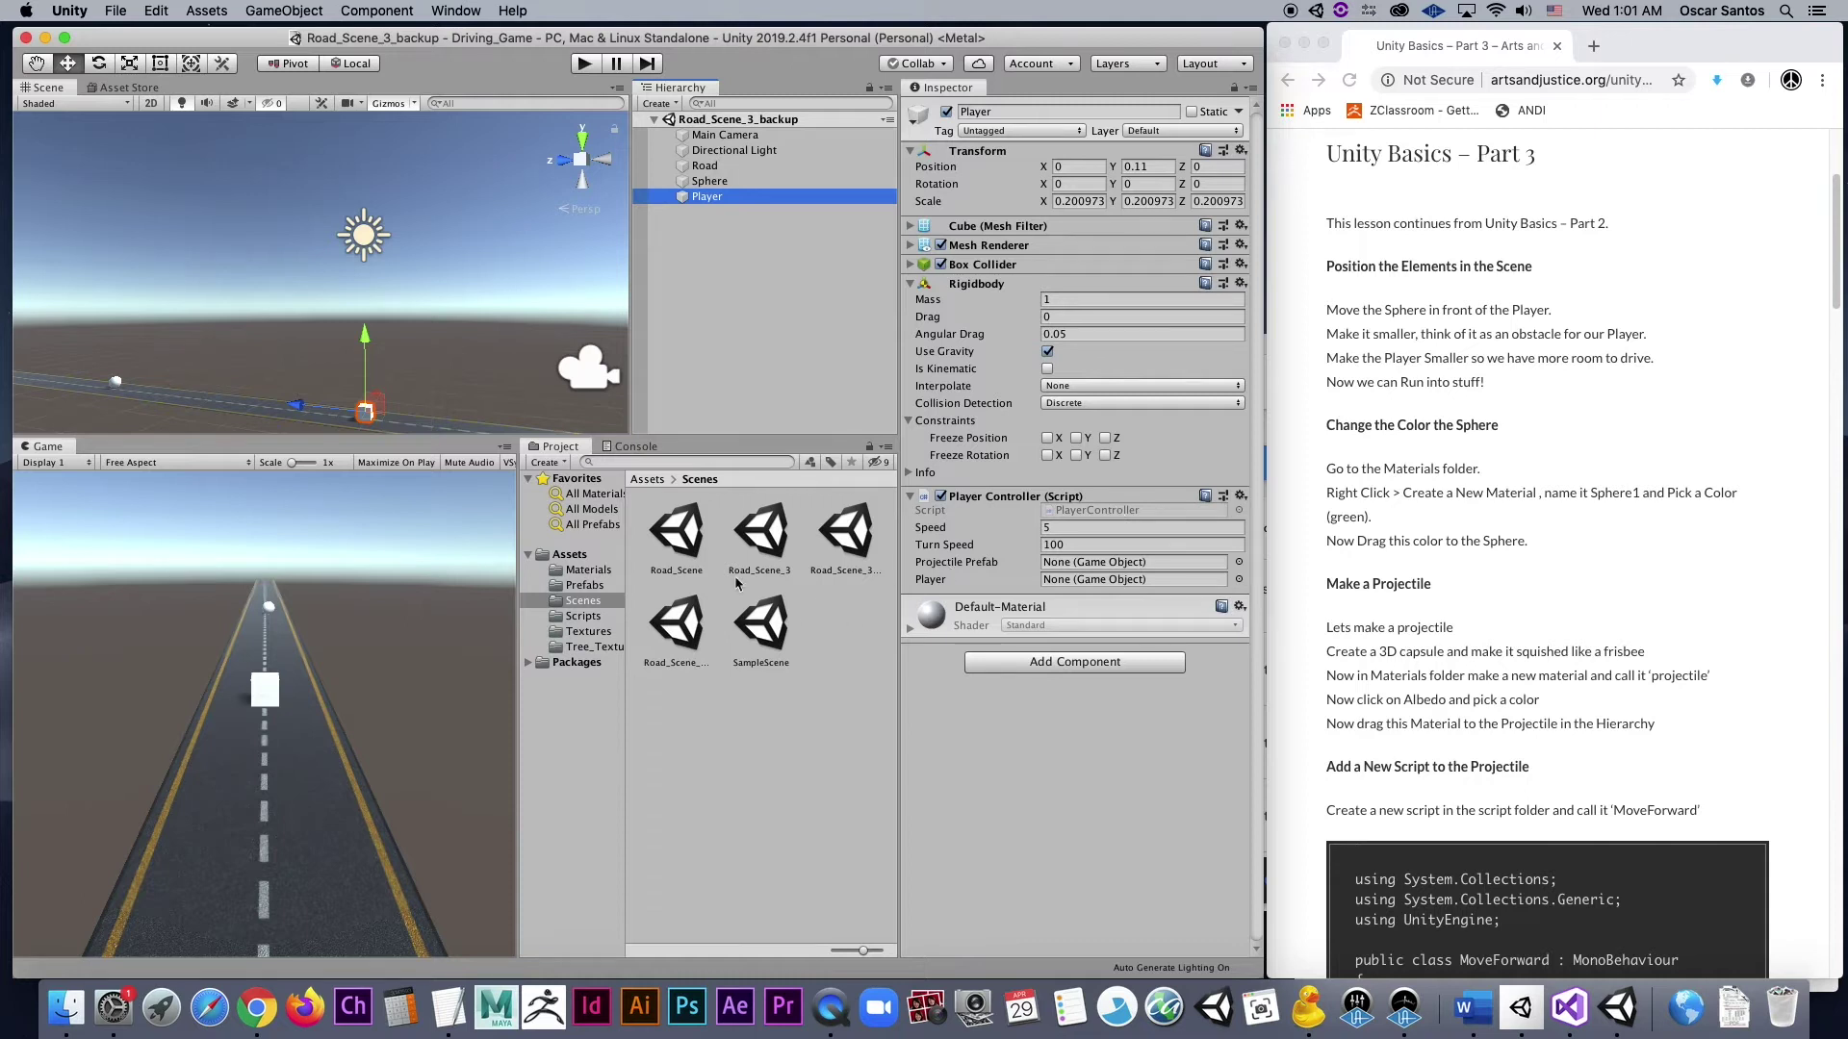
pyautogui.click(588, 571)
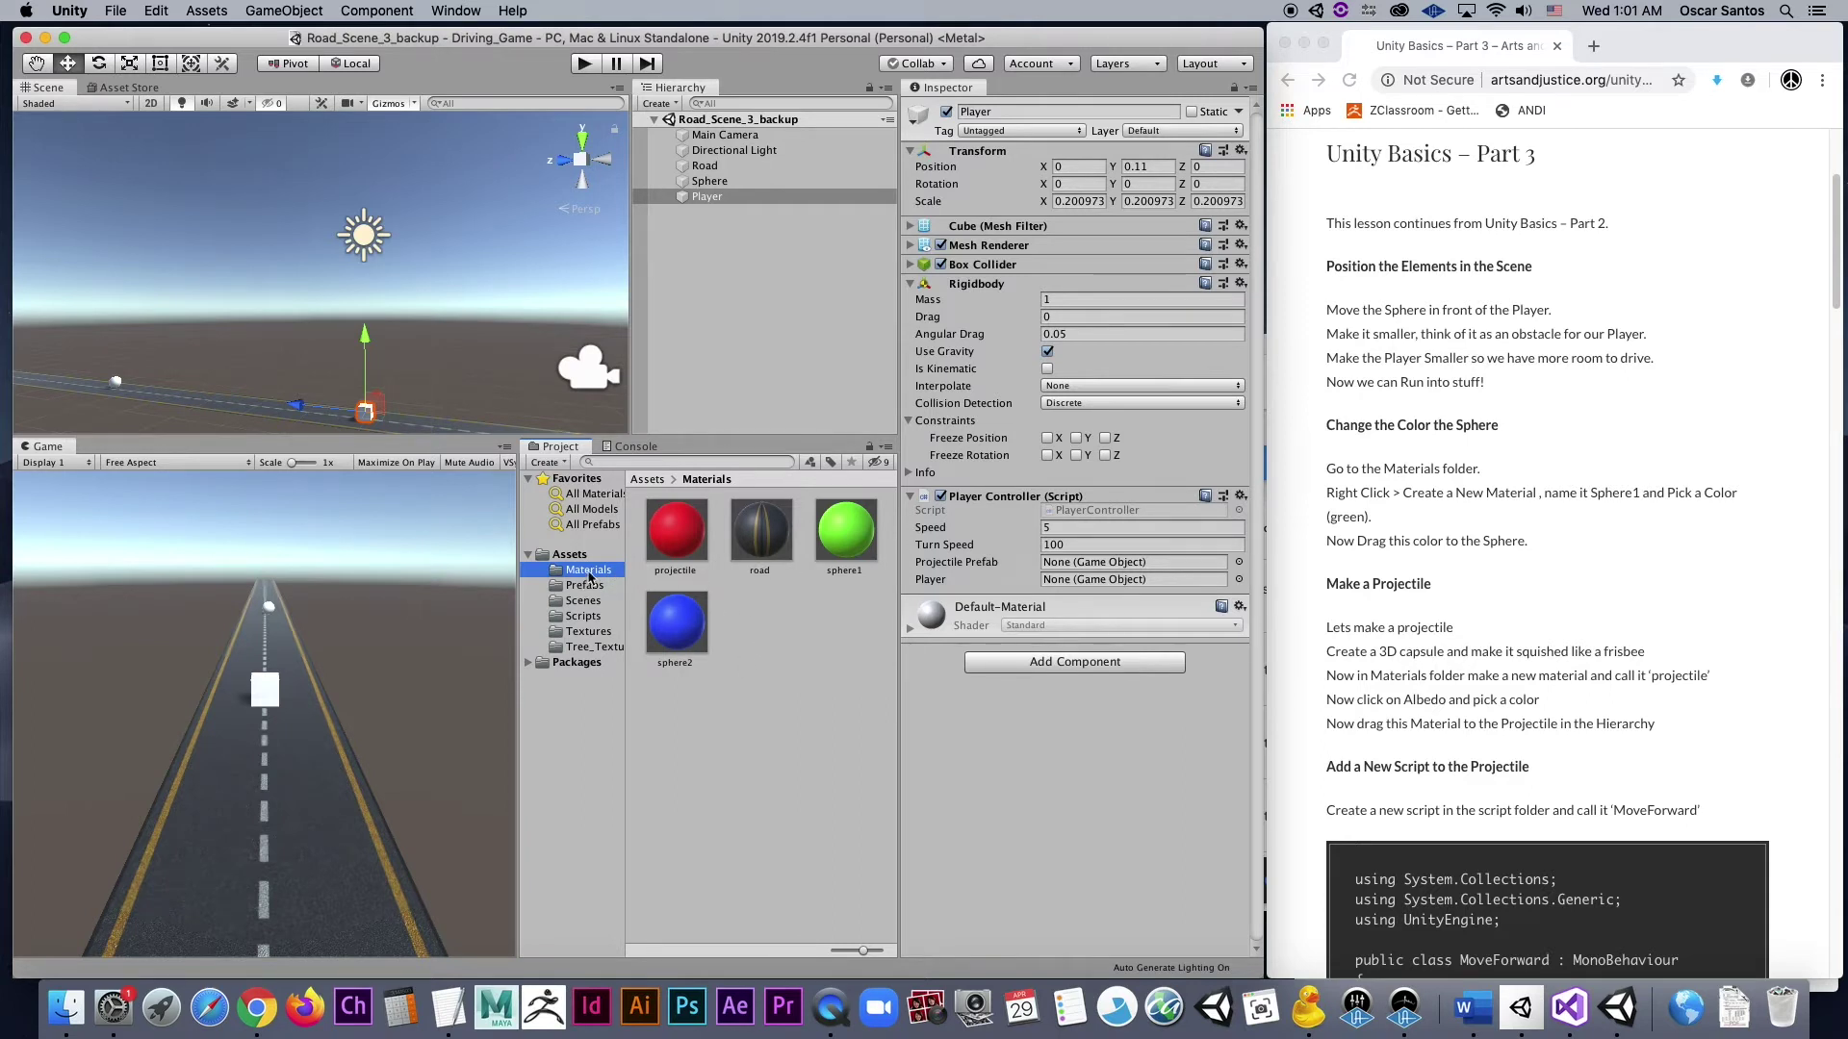
pyautogui.rightClick(748, 604)
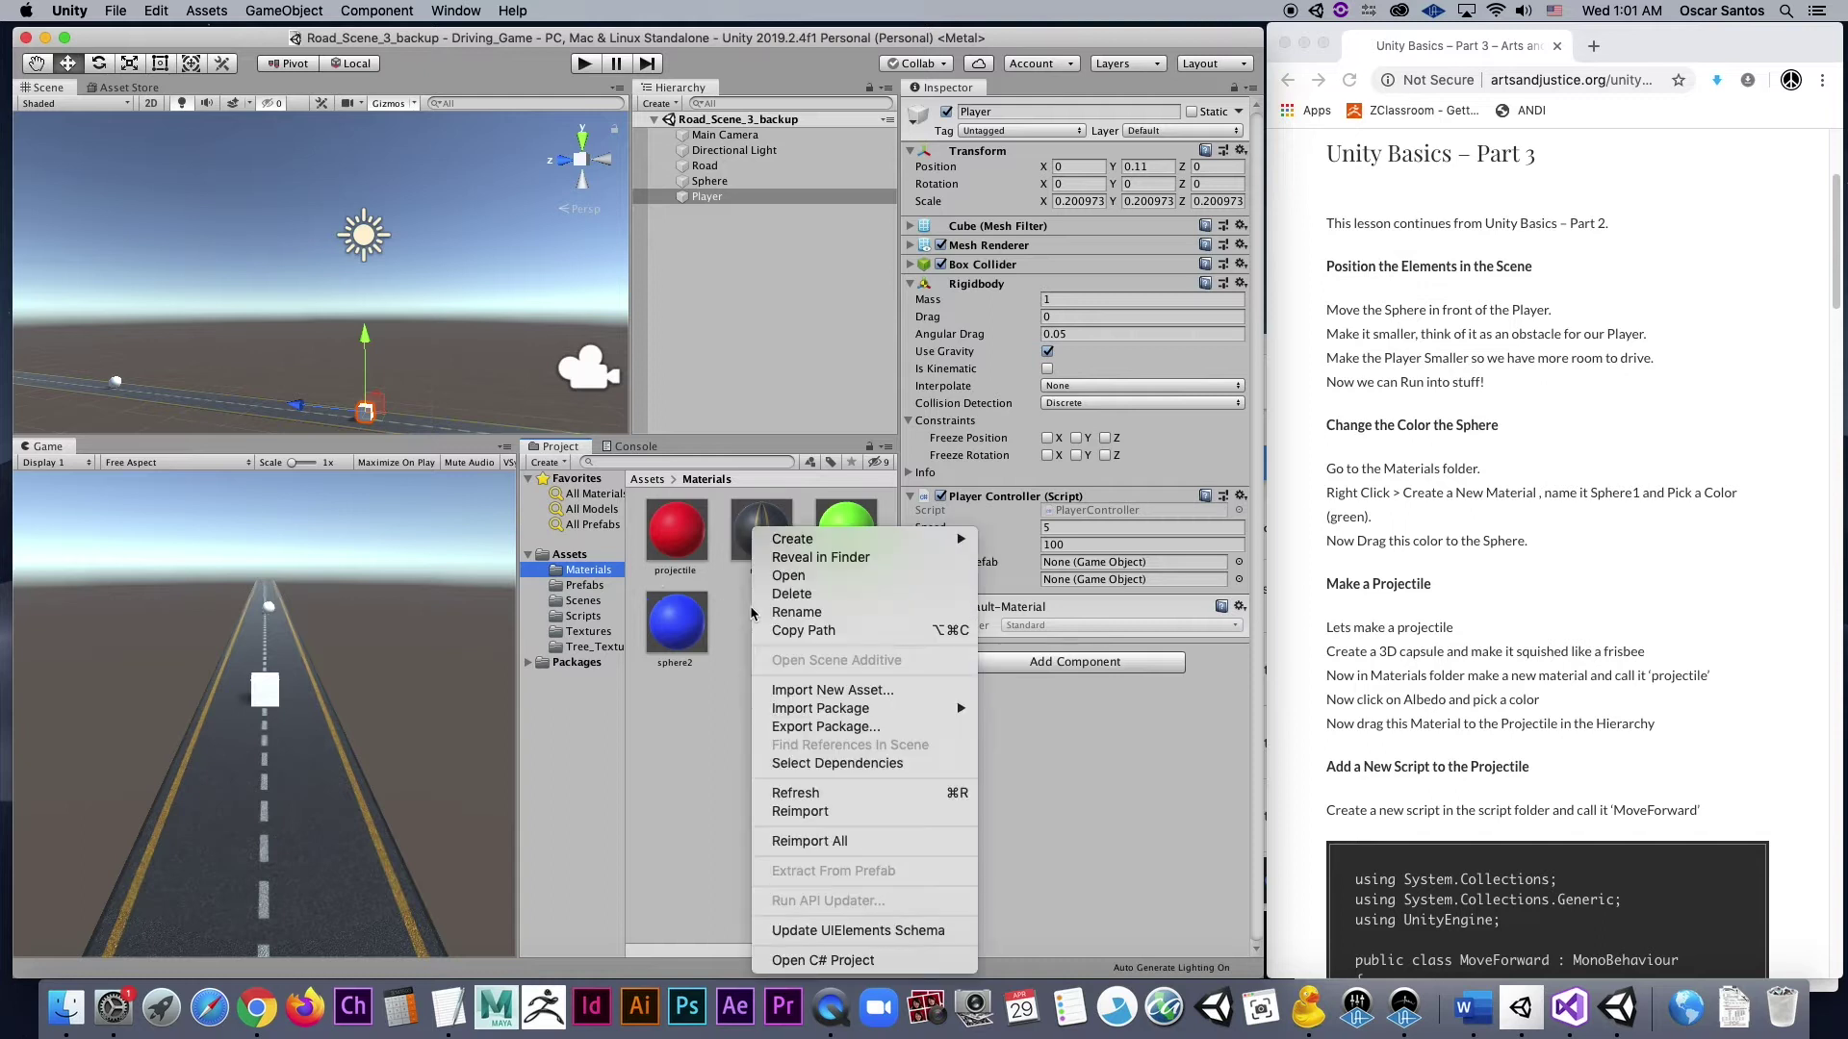
pyautogui.moveTo(815, 544)
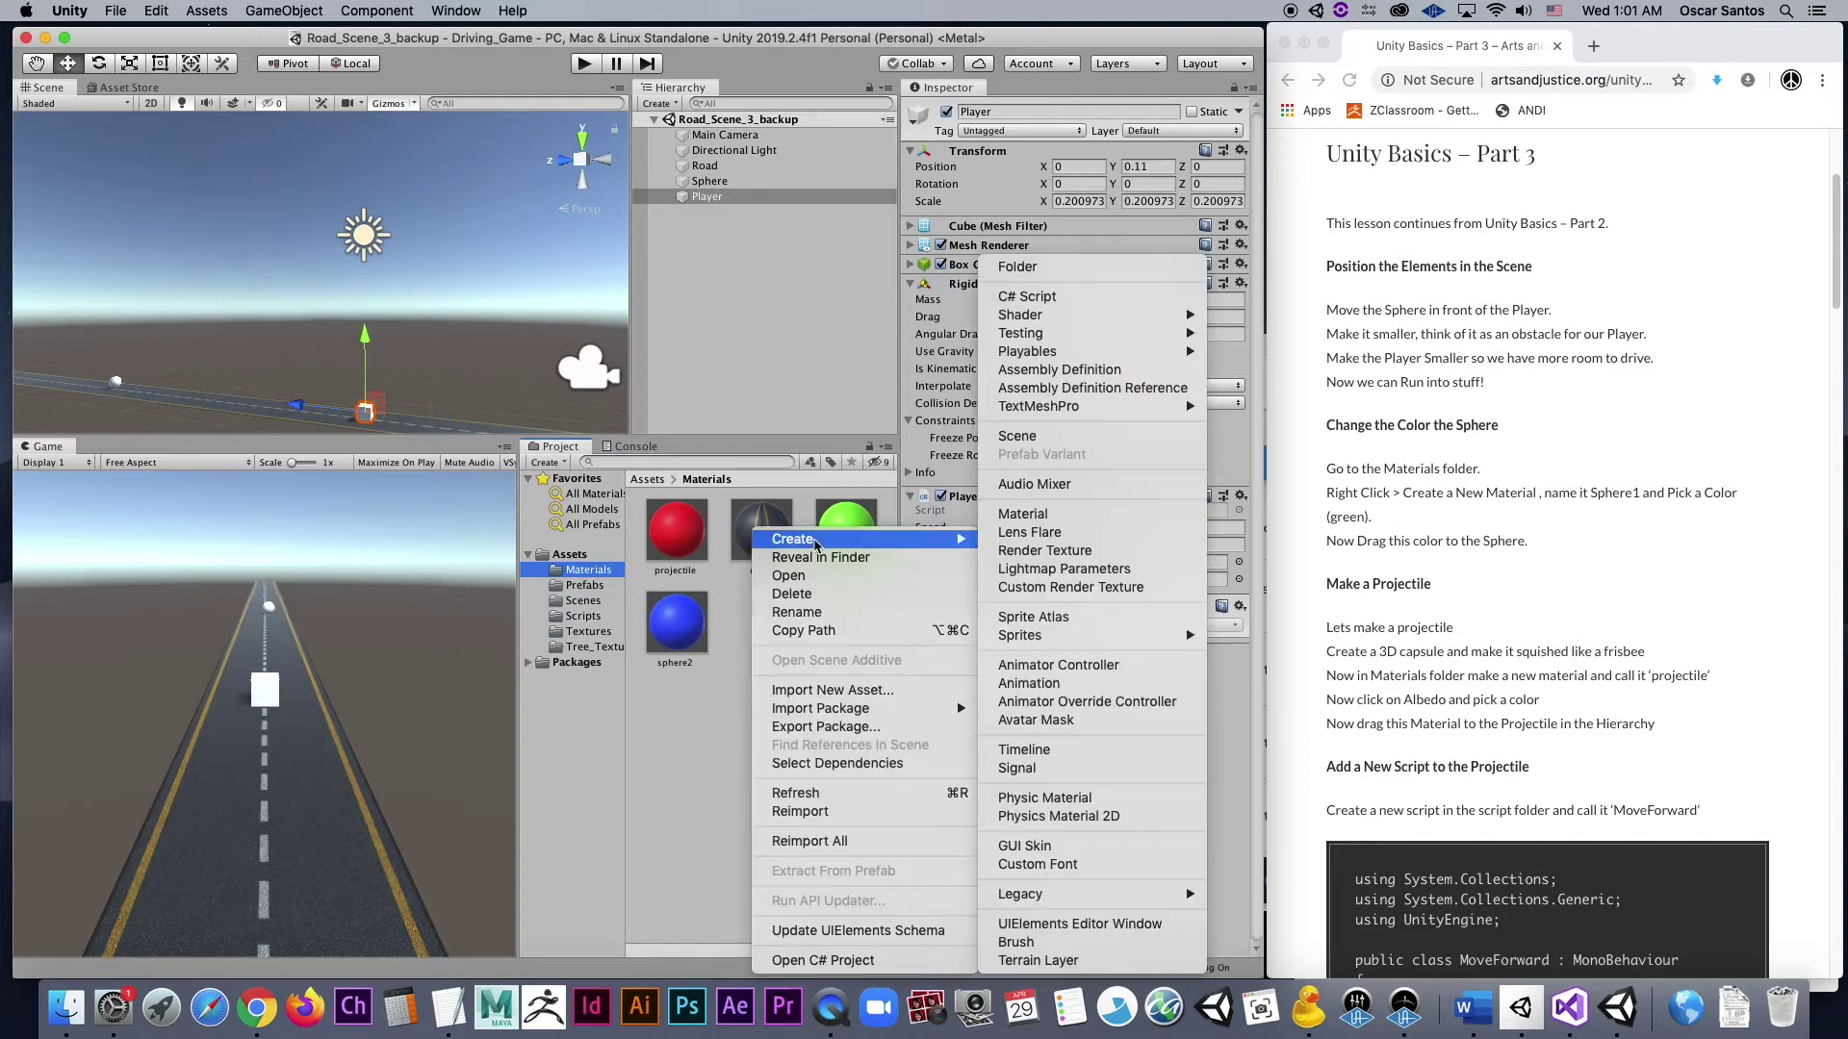
pyautogui.click(1066, 520)
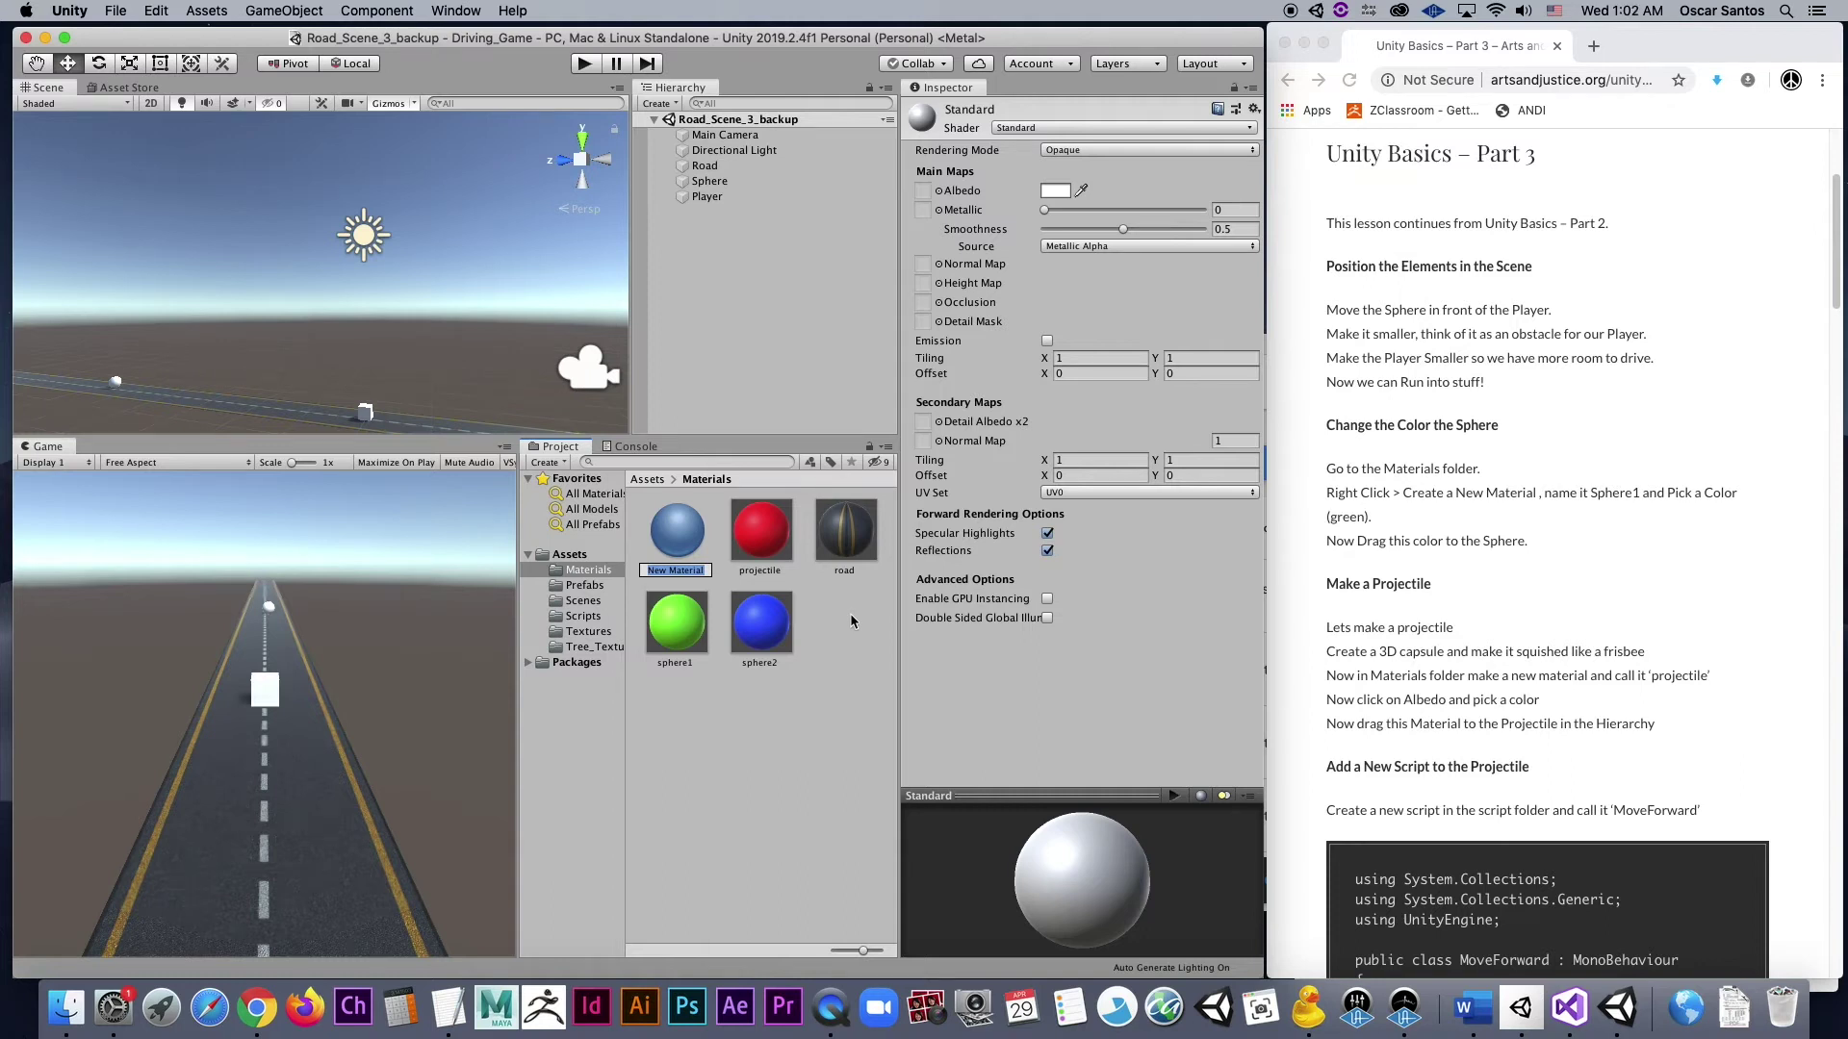
pyautogui.write('sphere3')
pyautogui.press('Return')
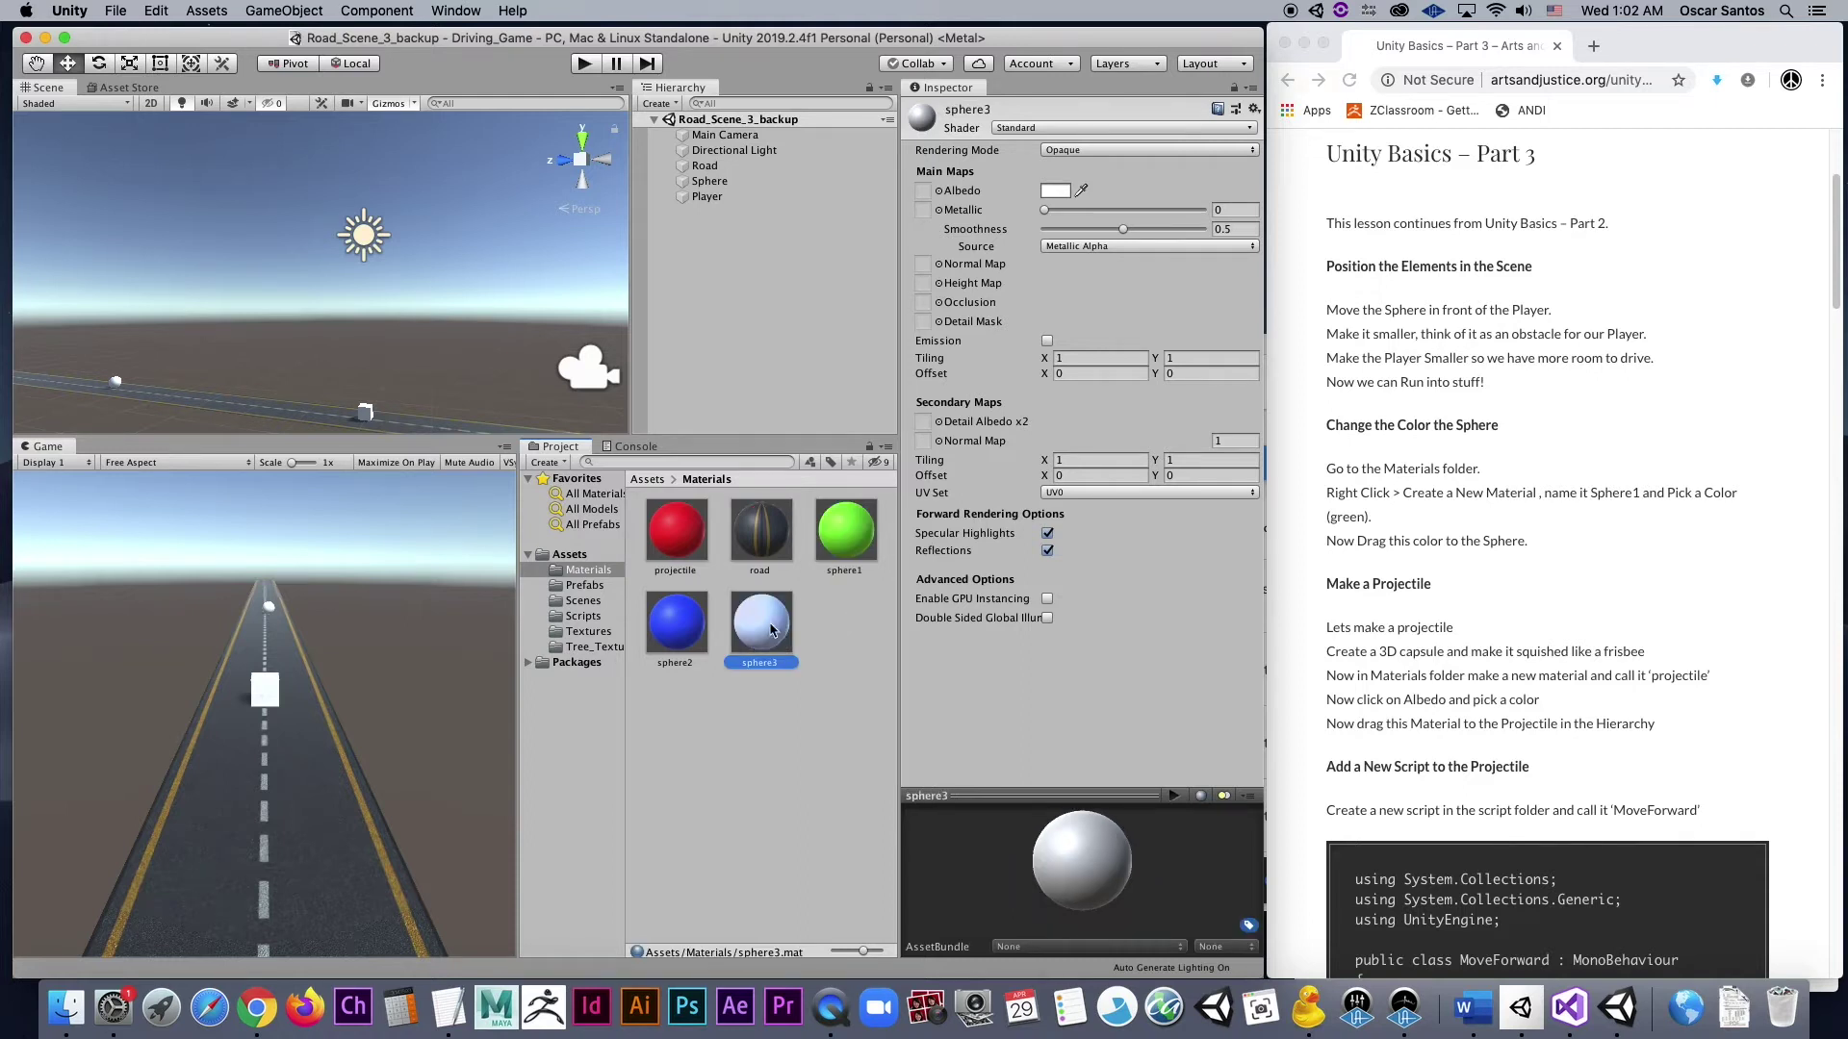
# - Set the sphere3 material's albedo to a dark green, about 2F8213
pyautogui.click(1056, 191)
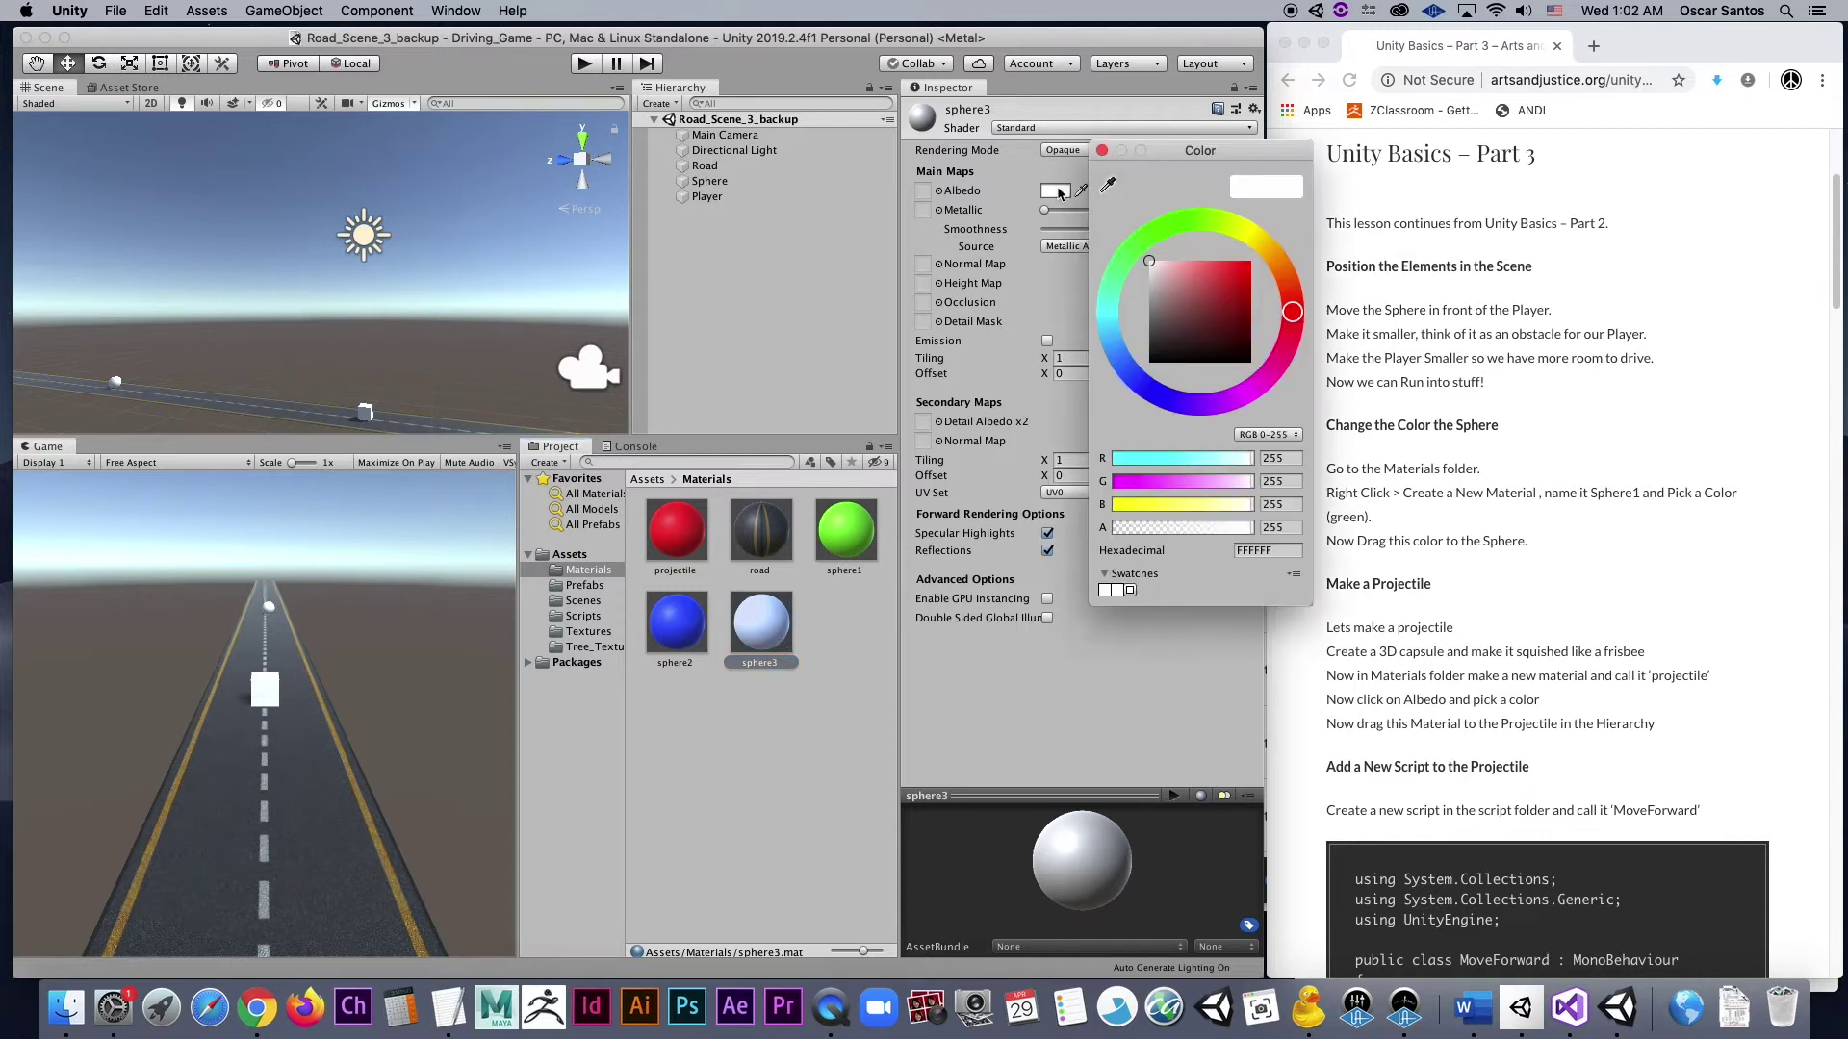
pyautogui.click(1176, 224)
pyautogui.moveTo(1228, 305); pyautogui.dragTo(1237, 312)
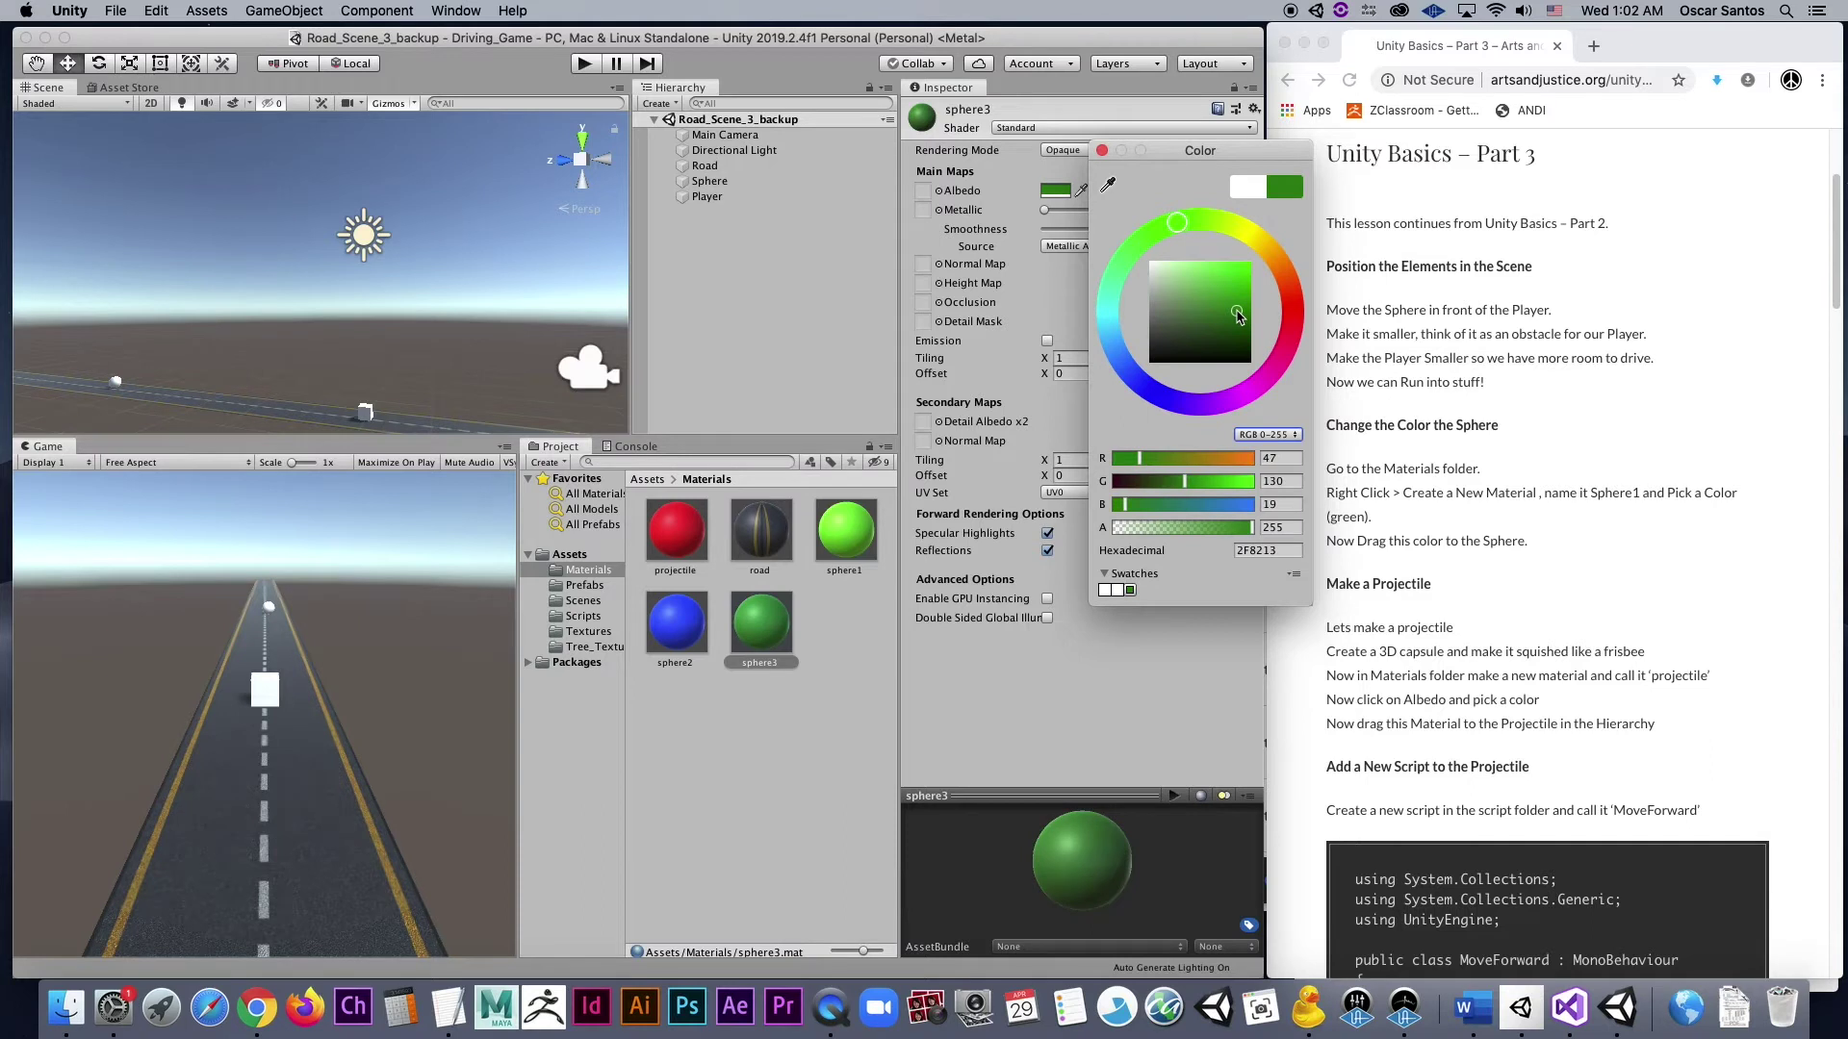
# - Apply the sphere3 material to the Sphere on the road
pyautogui.click(1102, 151)
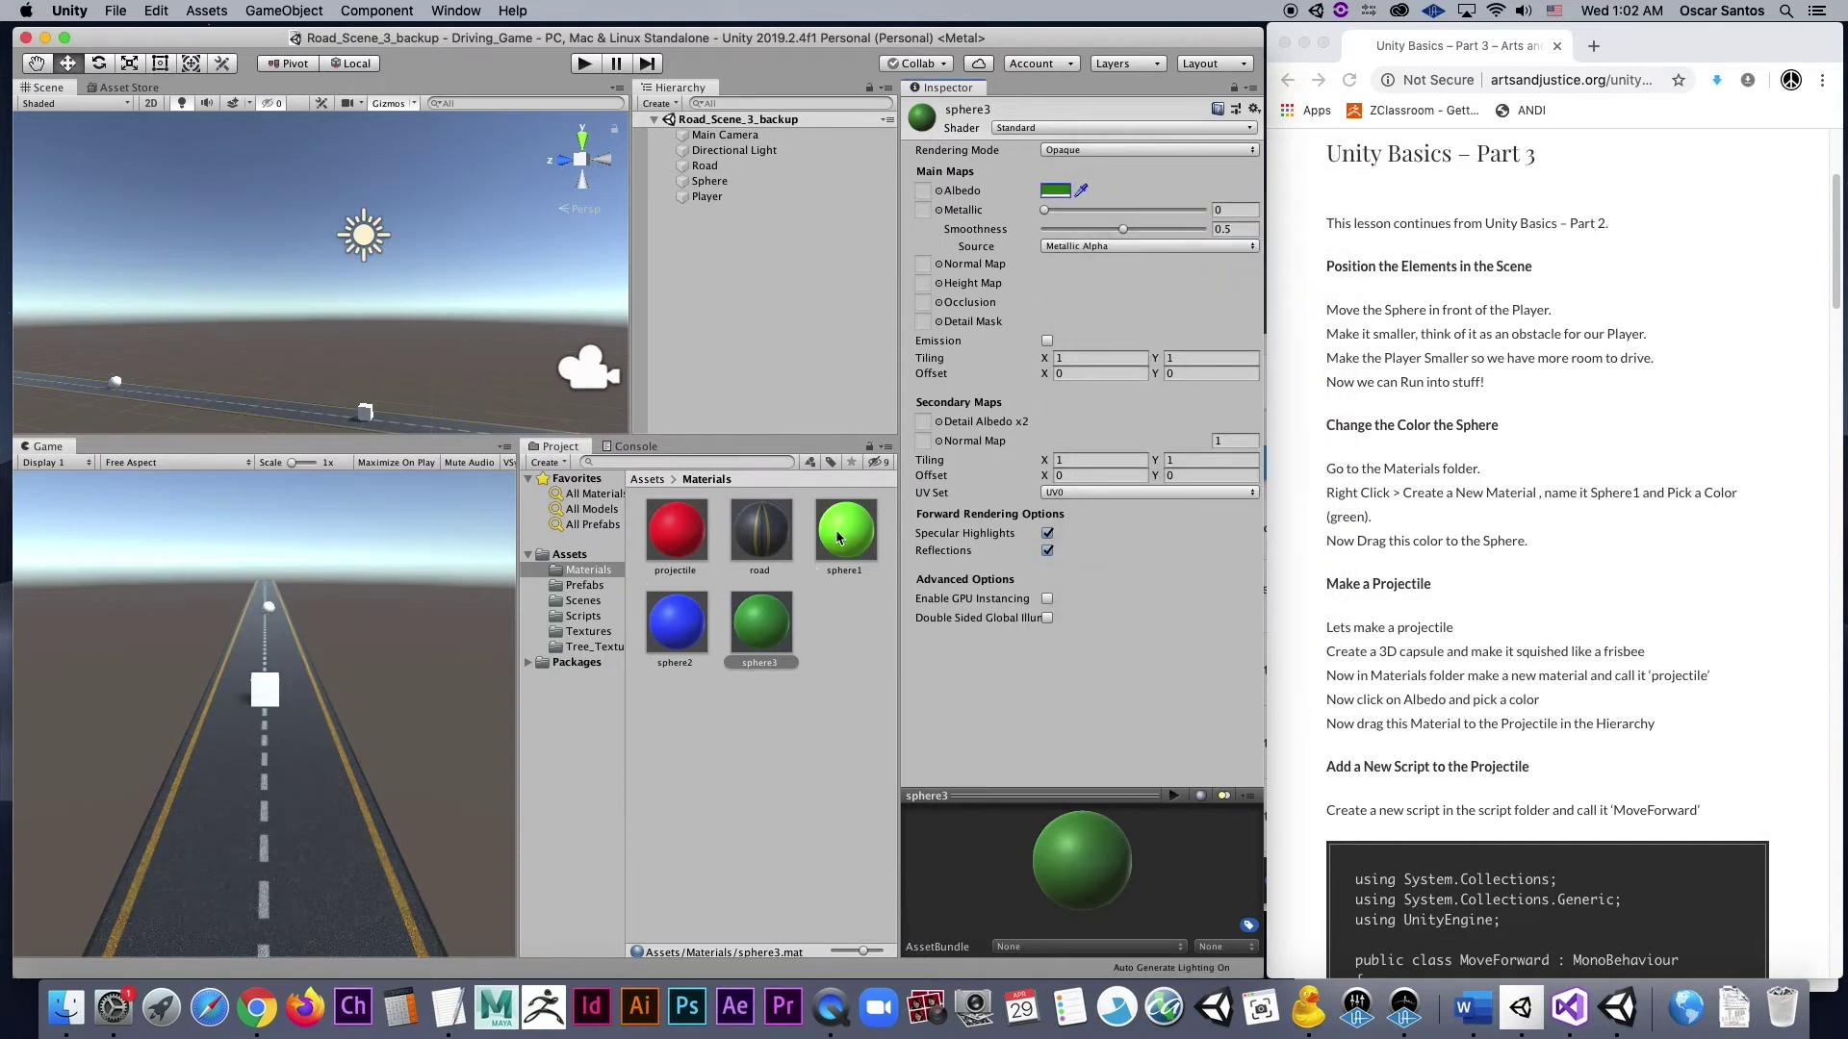
pyautogui.moveTo(770, 633); pyautogui.dragTo(709, 182)
pyautogui.scroll(-4, 1398, 561)
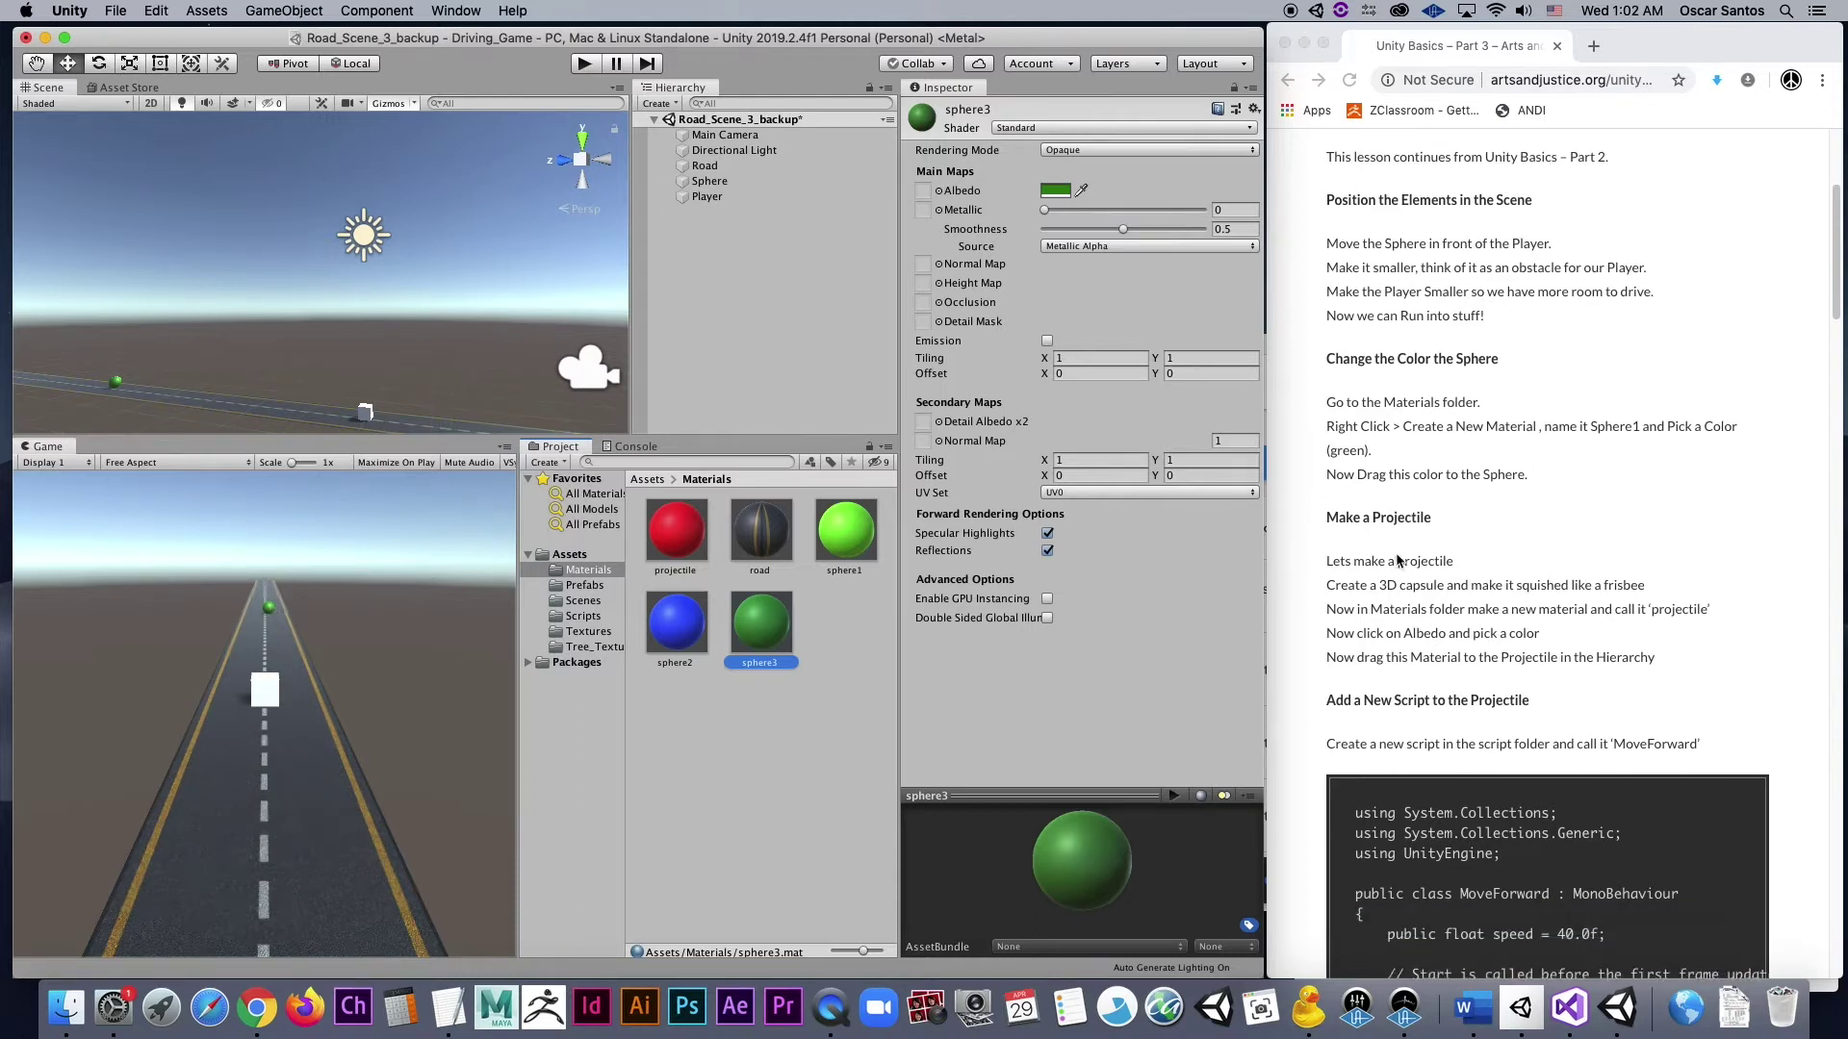
pyautogui.scroll(-1, 1397, 561)
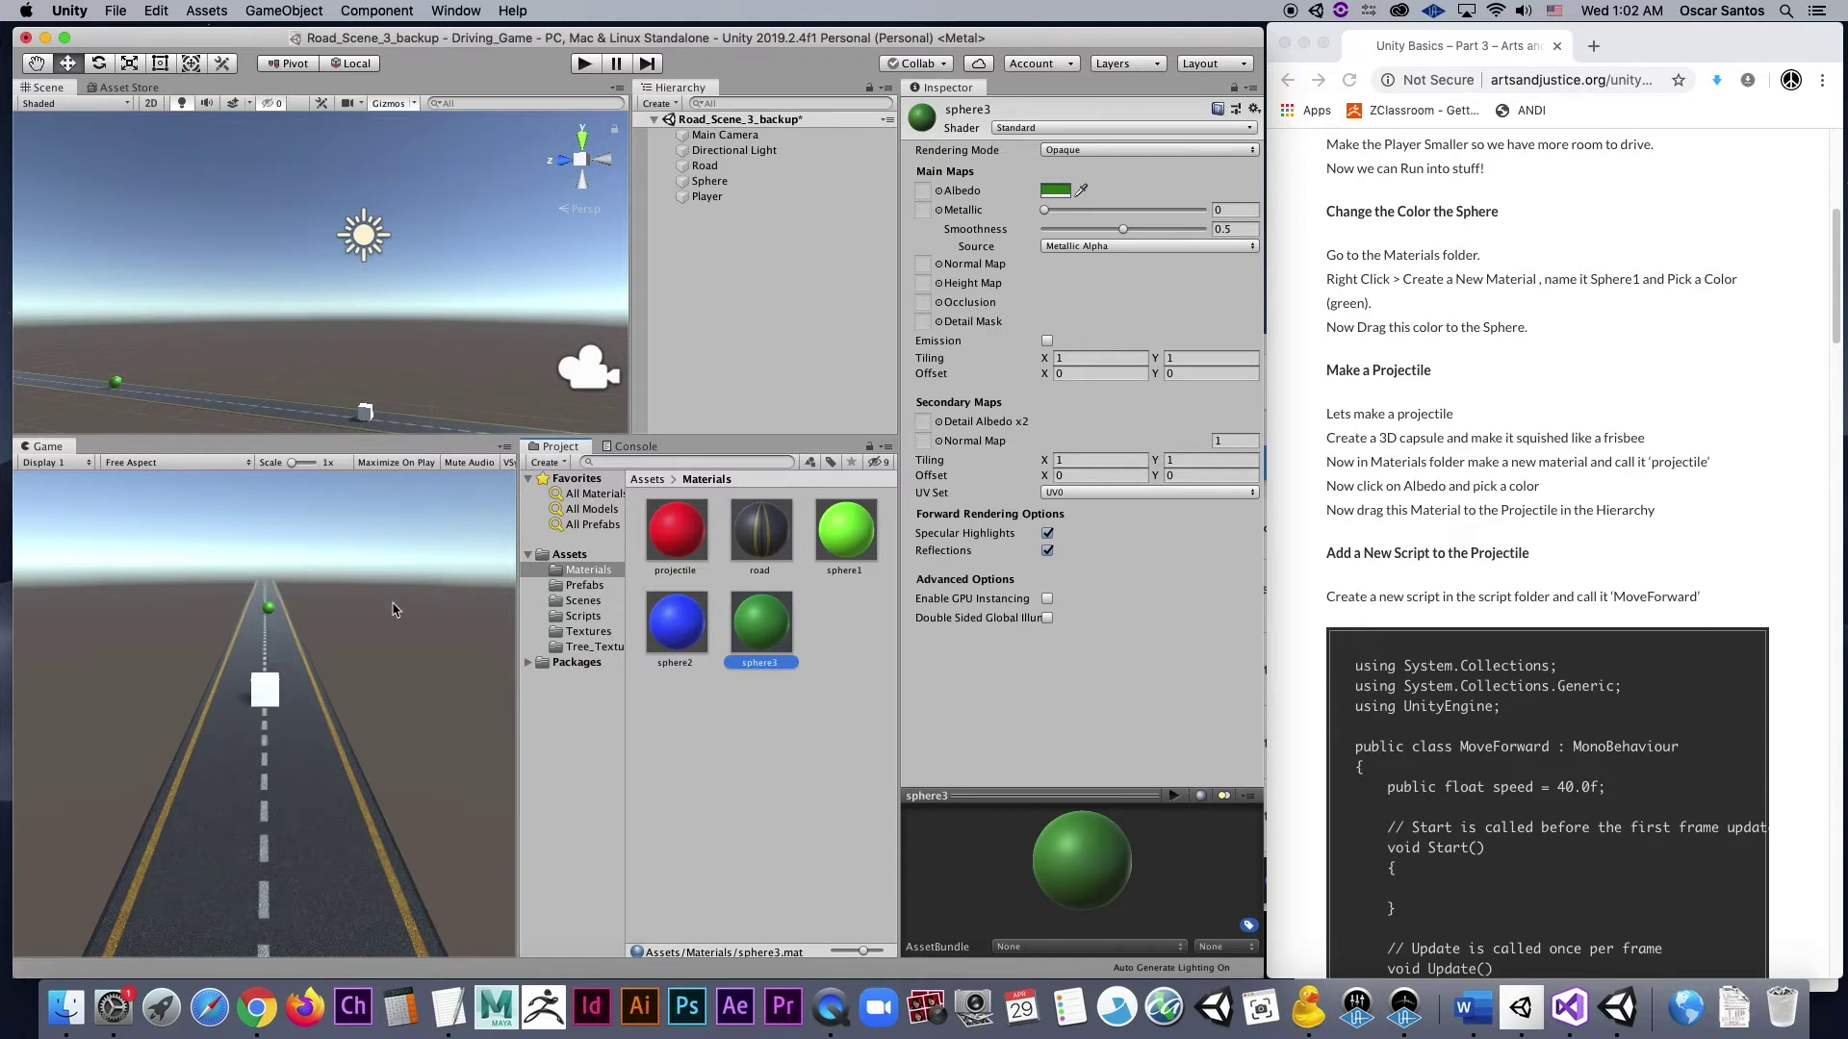
# - Add a 3D Capsule object to the scene
pyautogui.click(720, 252)
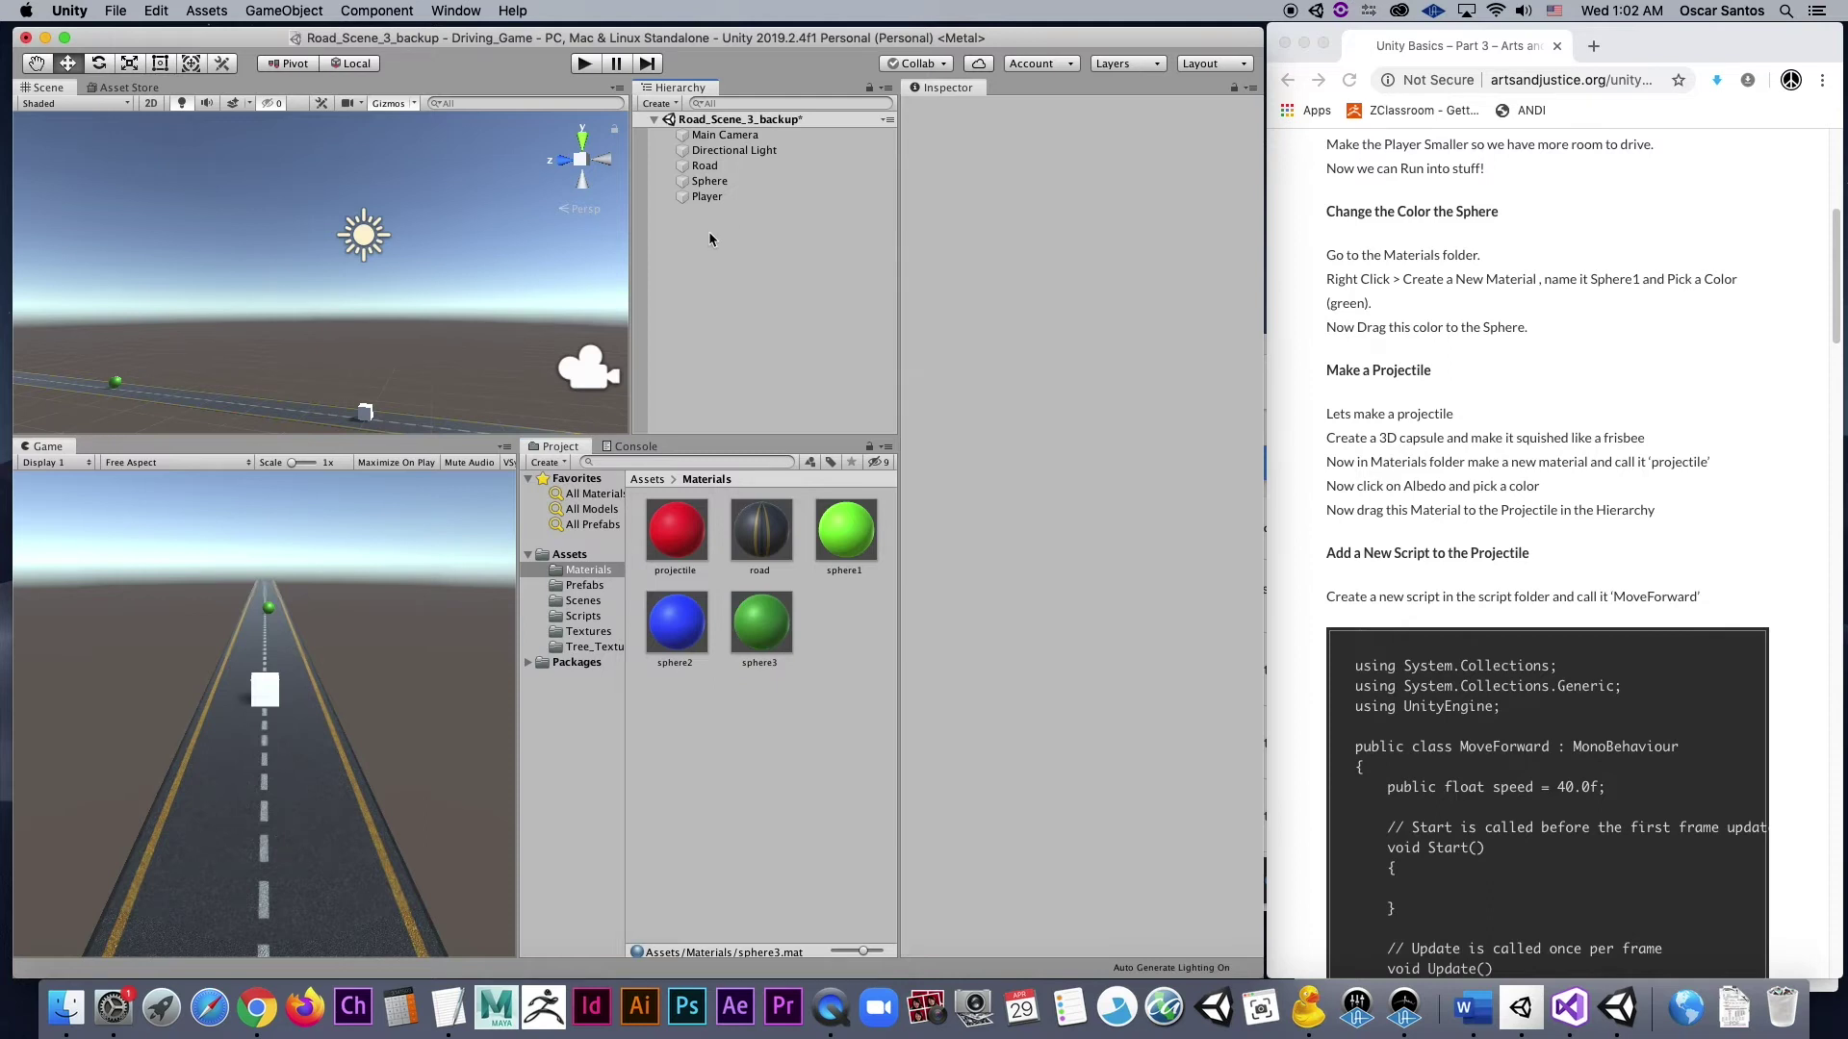
pyautogui.rightClick(712, 235)
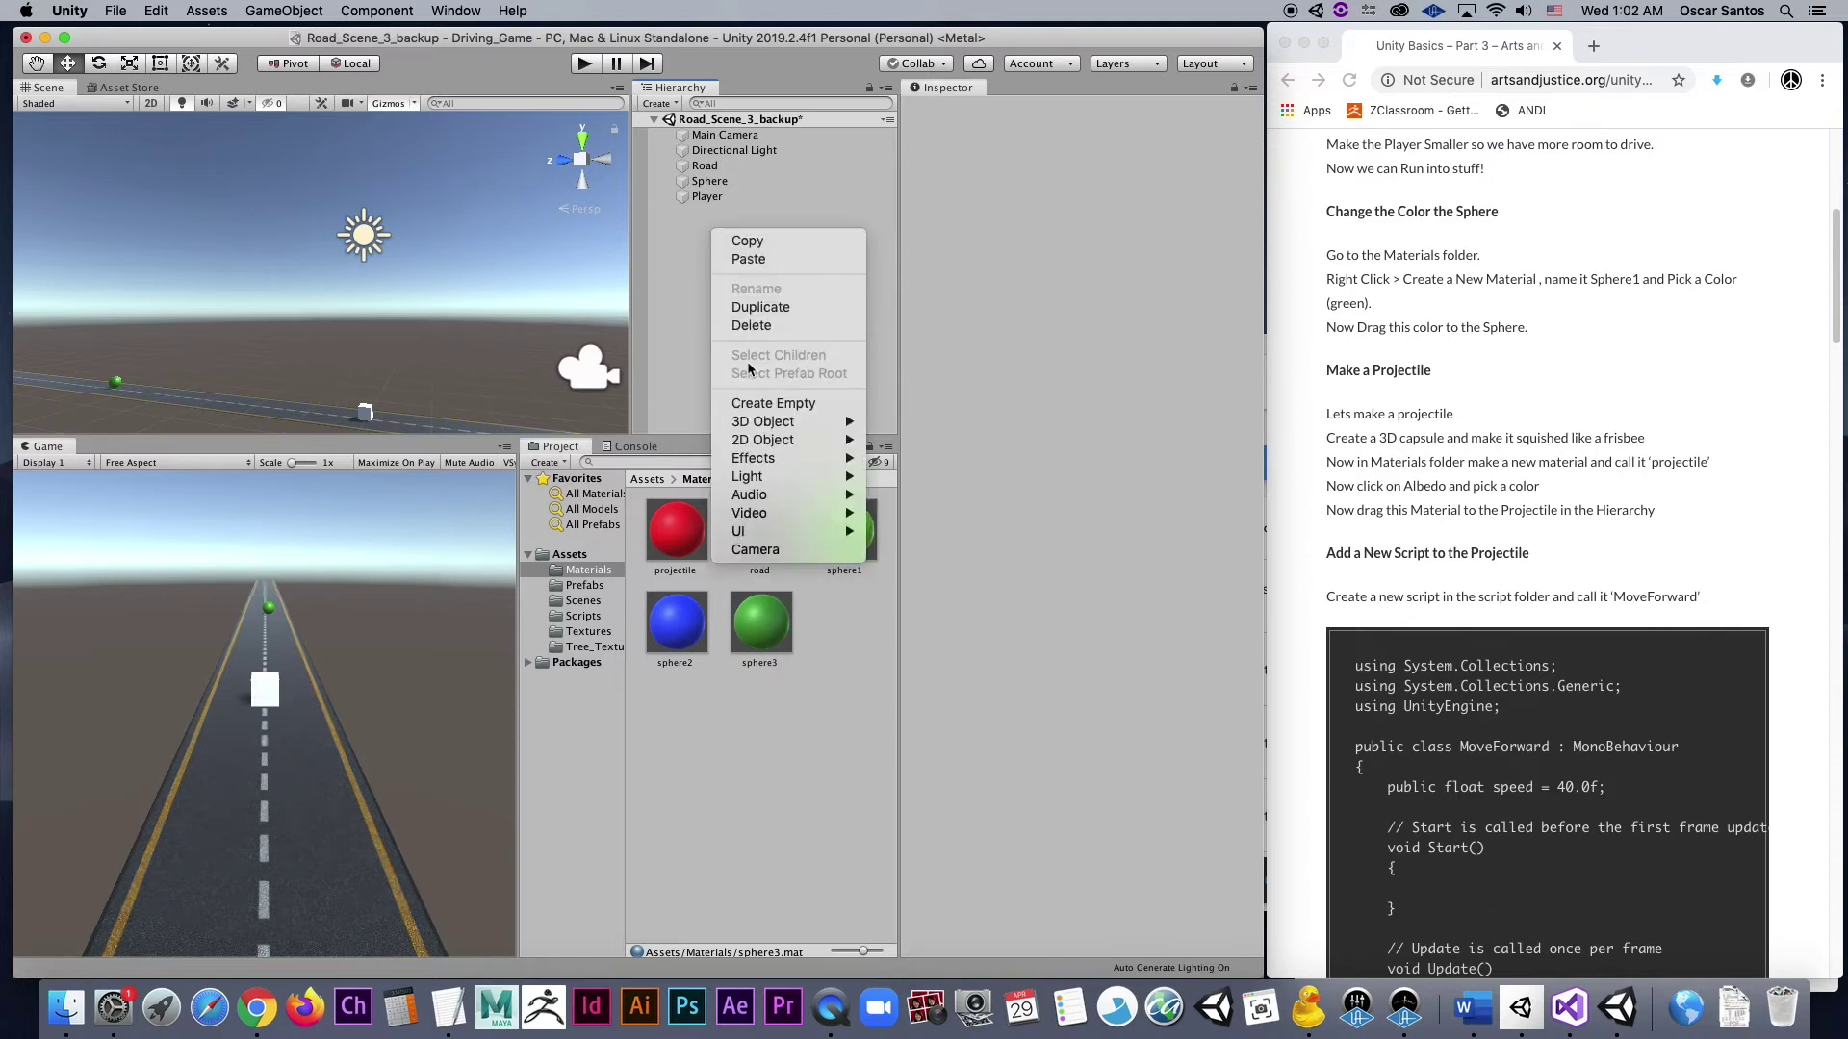
pyautogui.moveTo(782, 426)
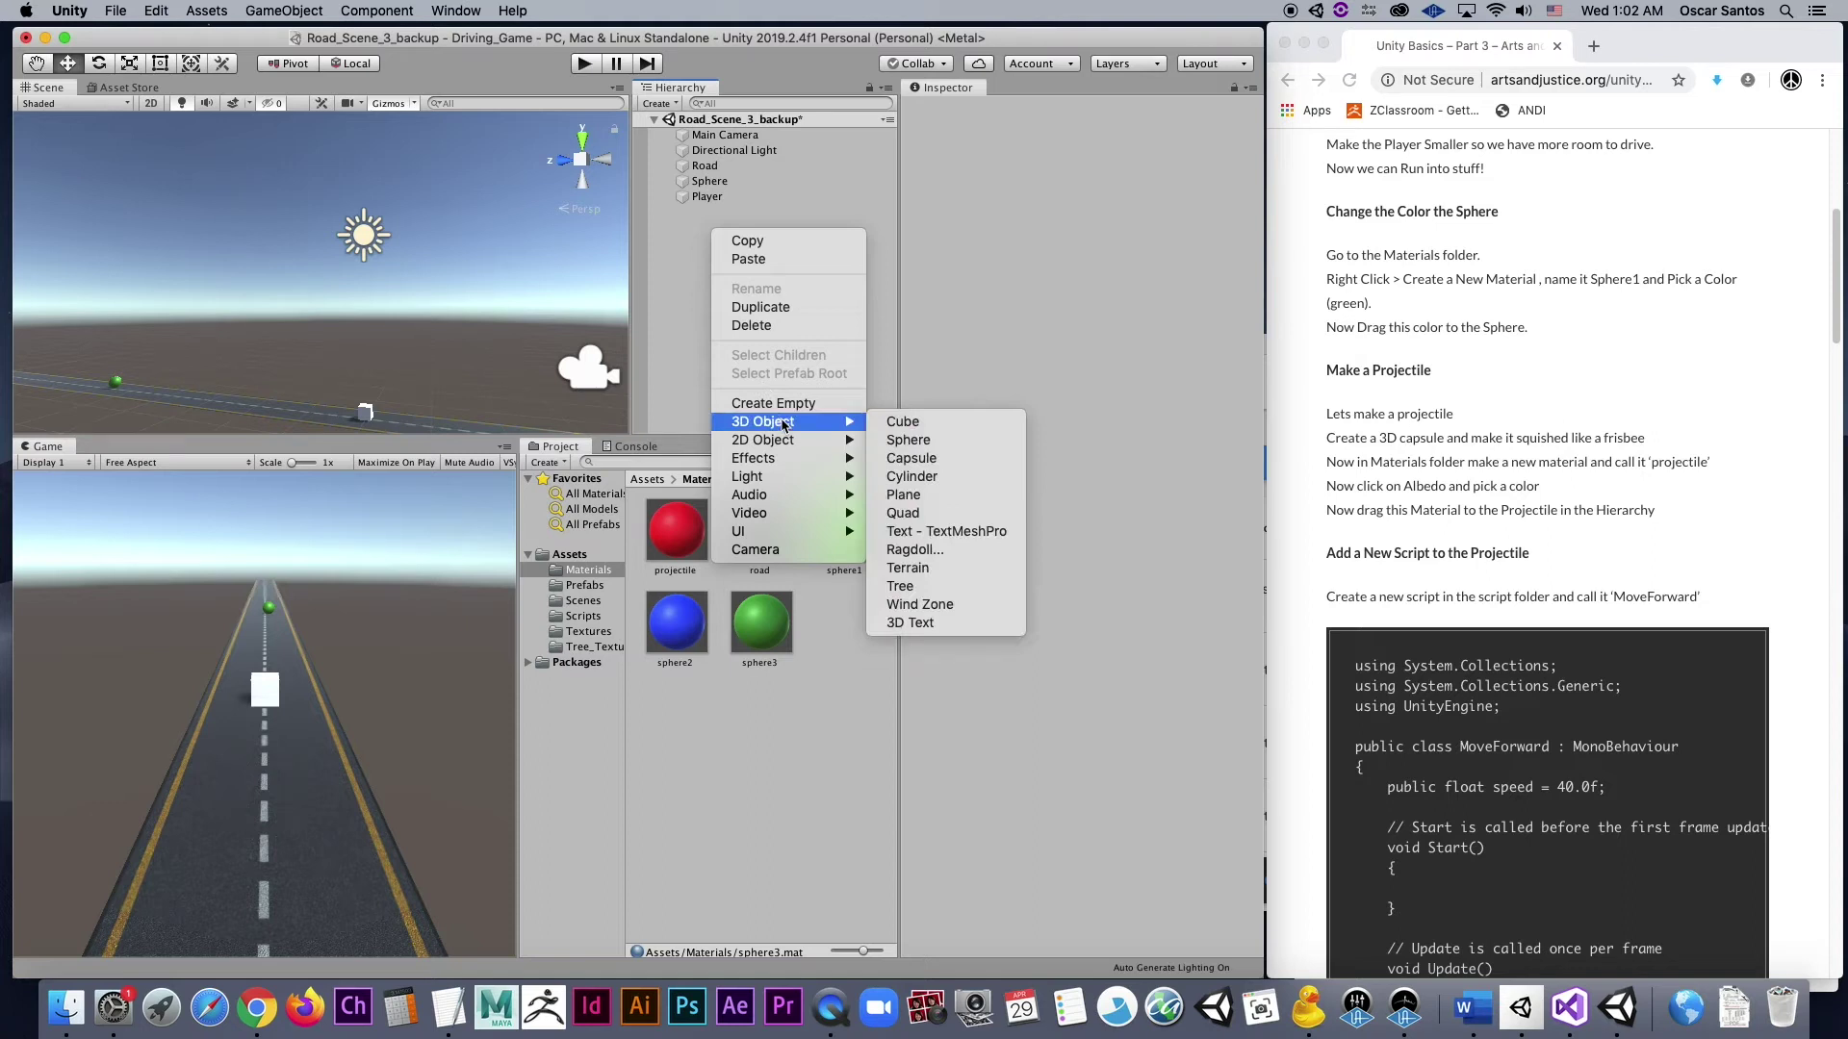
pyautogui.click(904, 463)
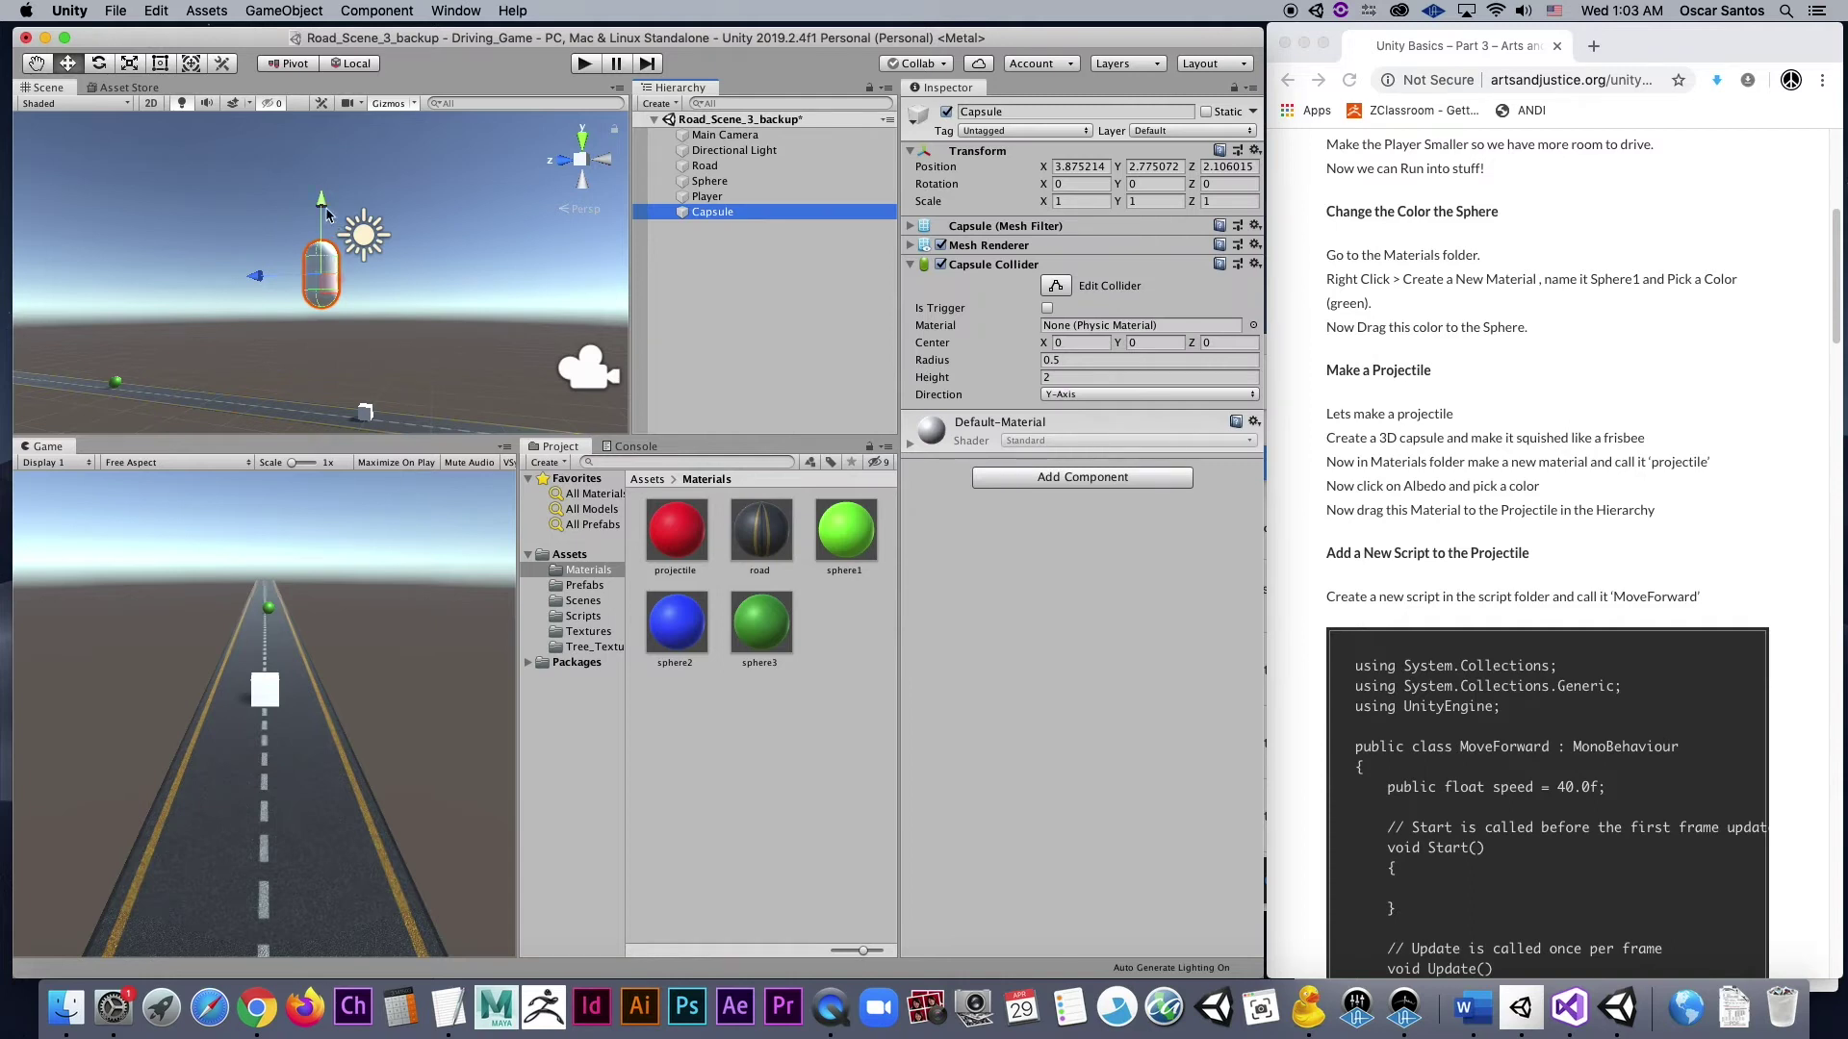
# - Move the Capsule over the middle of the road, to about X -0.04 and Y 1.06
pyautogui.moveTo(324, 213); pyautogui.dragTo(325, 302)
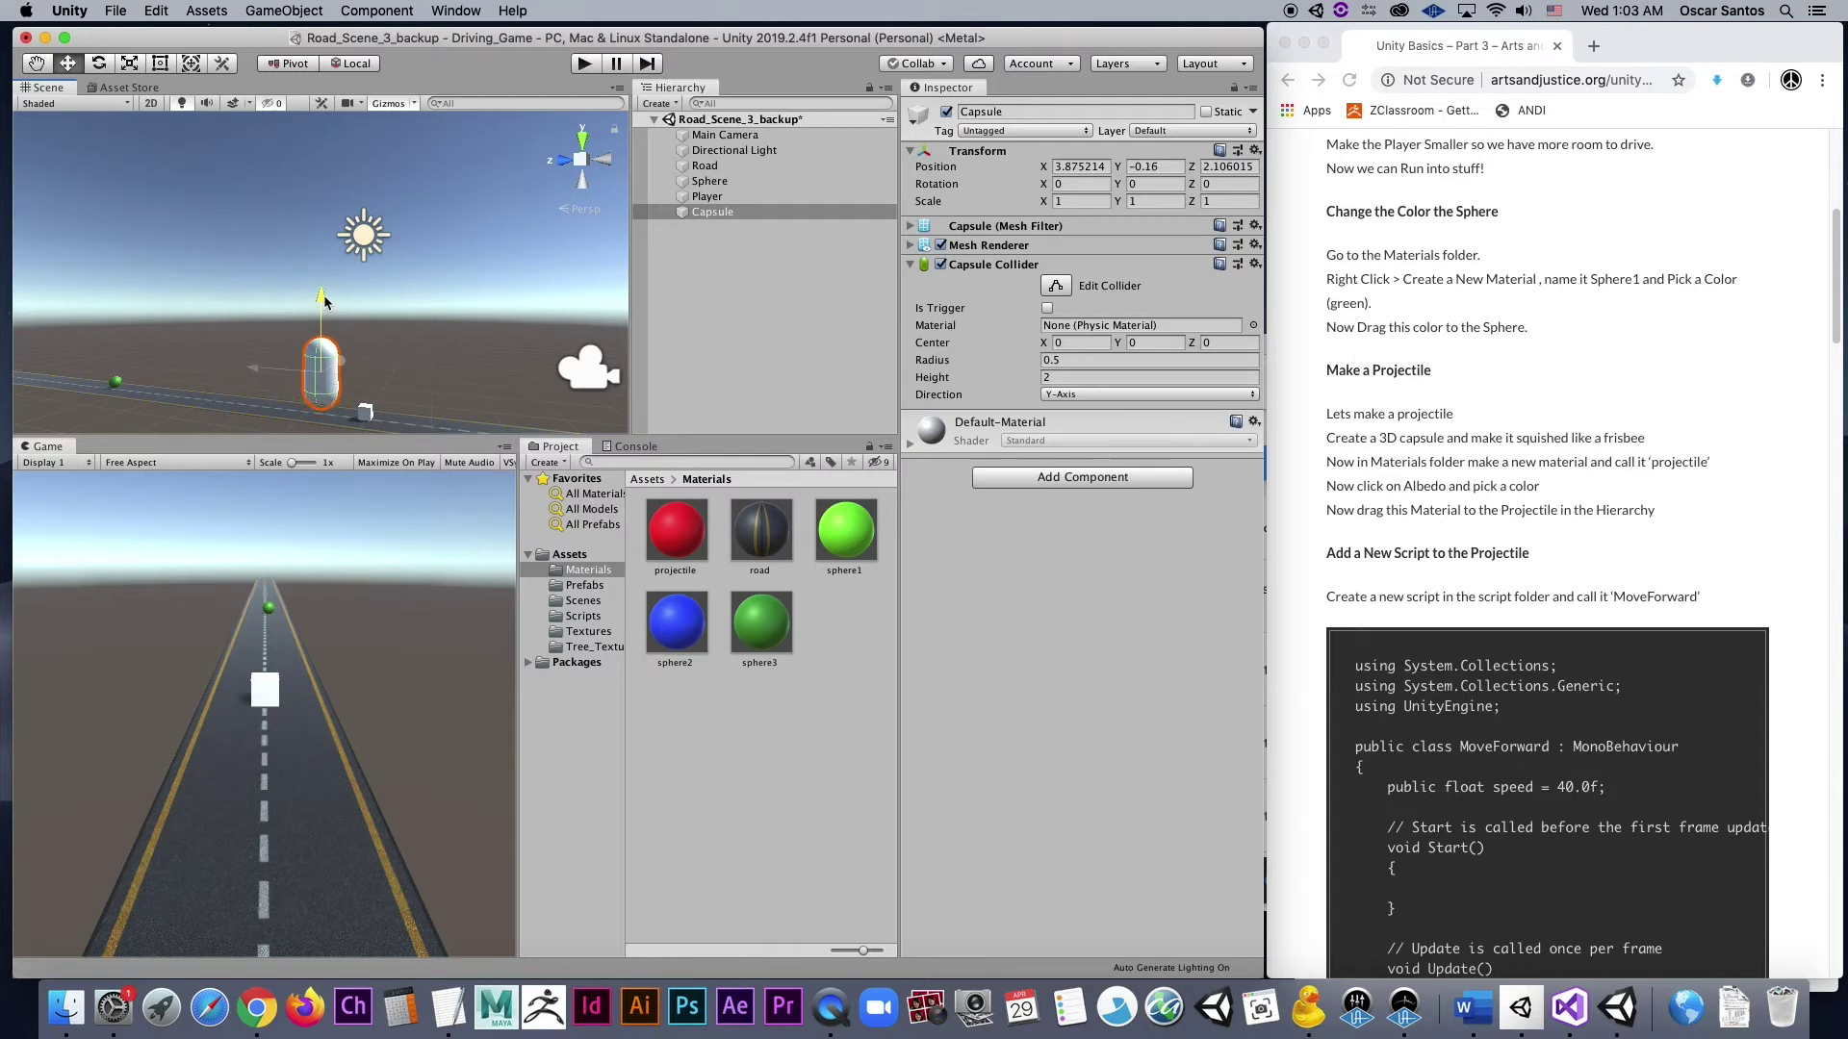
pyautogui.moveTo(348, 370); pyautogui.dragTo(261, 277)
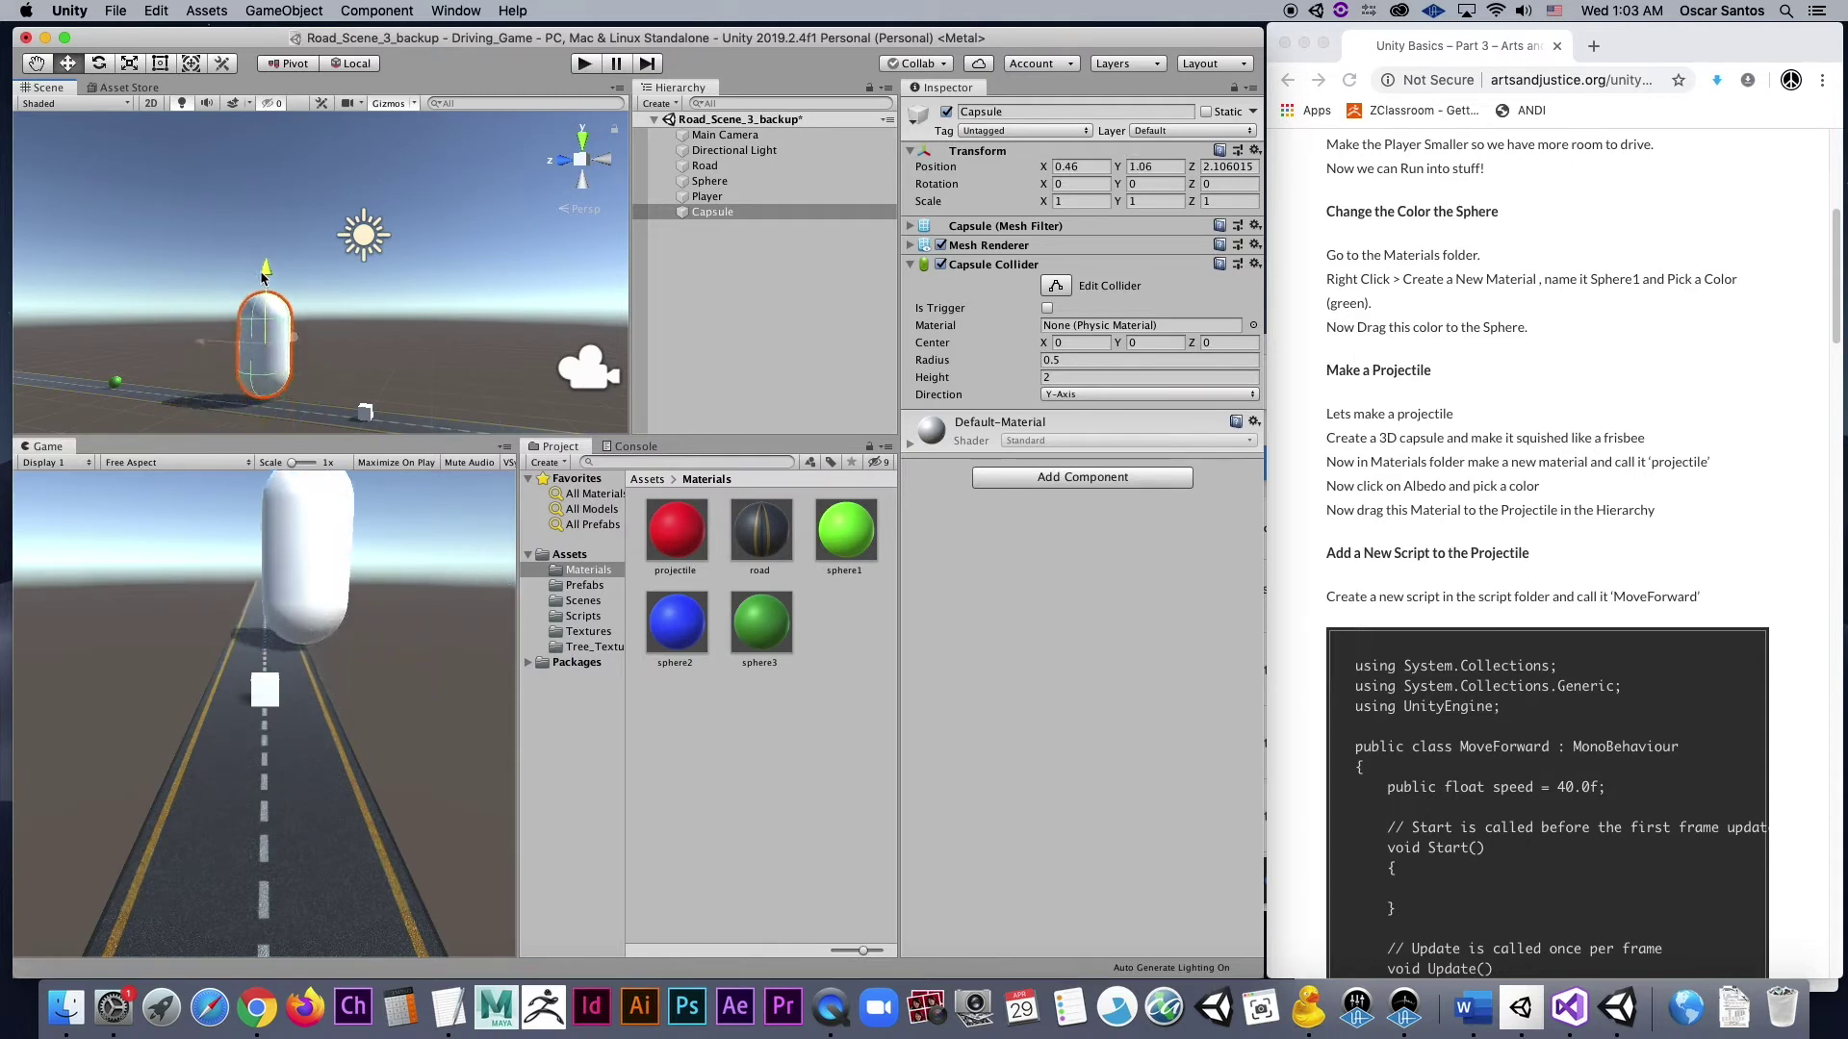
pyautogui.moveTo(297, 337); pyautogui.dragTo(375, 302)
# - Flatten the Capsule into a frisbee shape by scaling its Y axis to about 0.10
pyautogui.scroll(3, 239, 384)
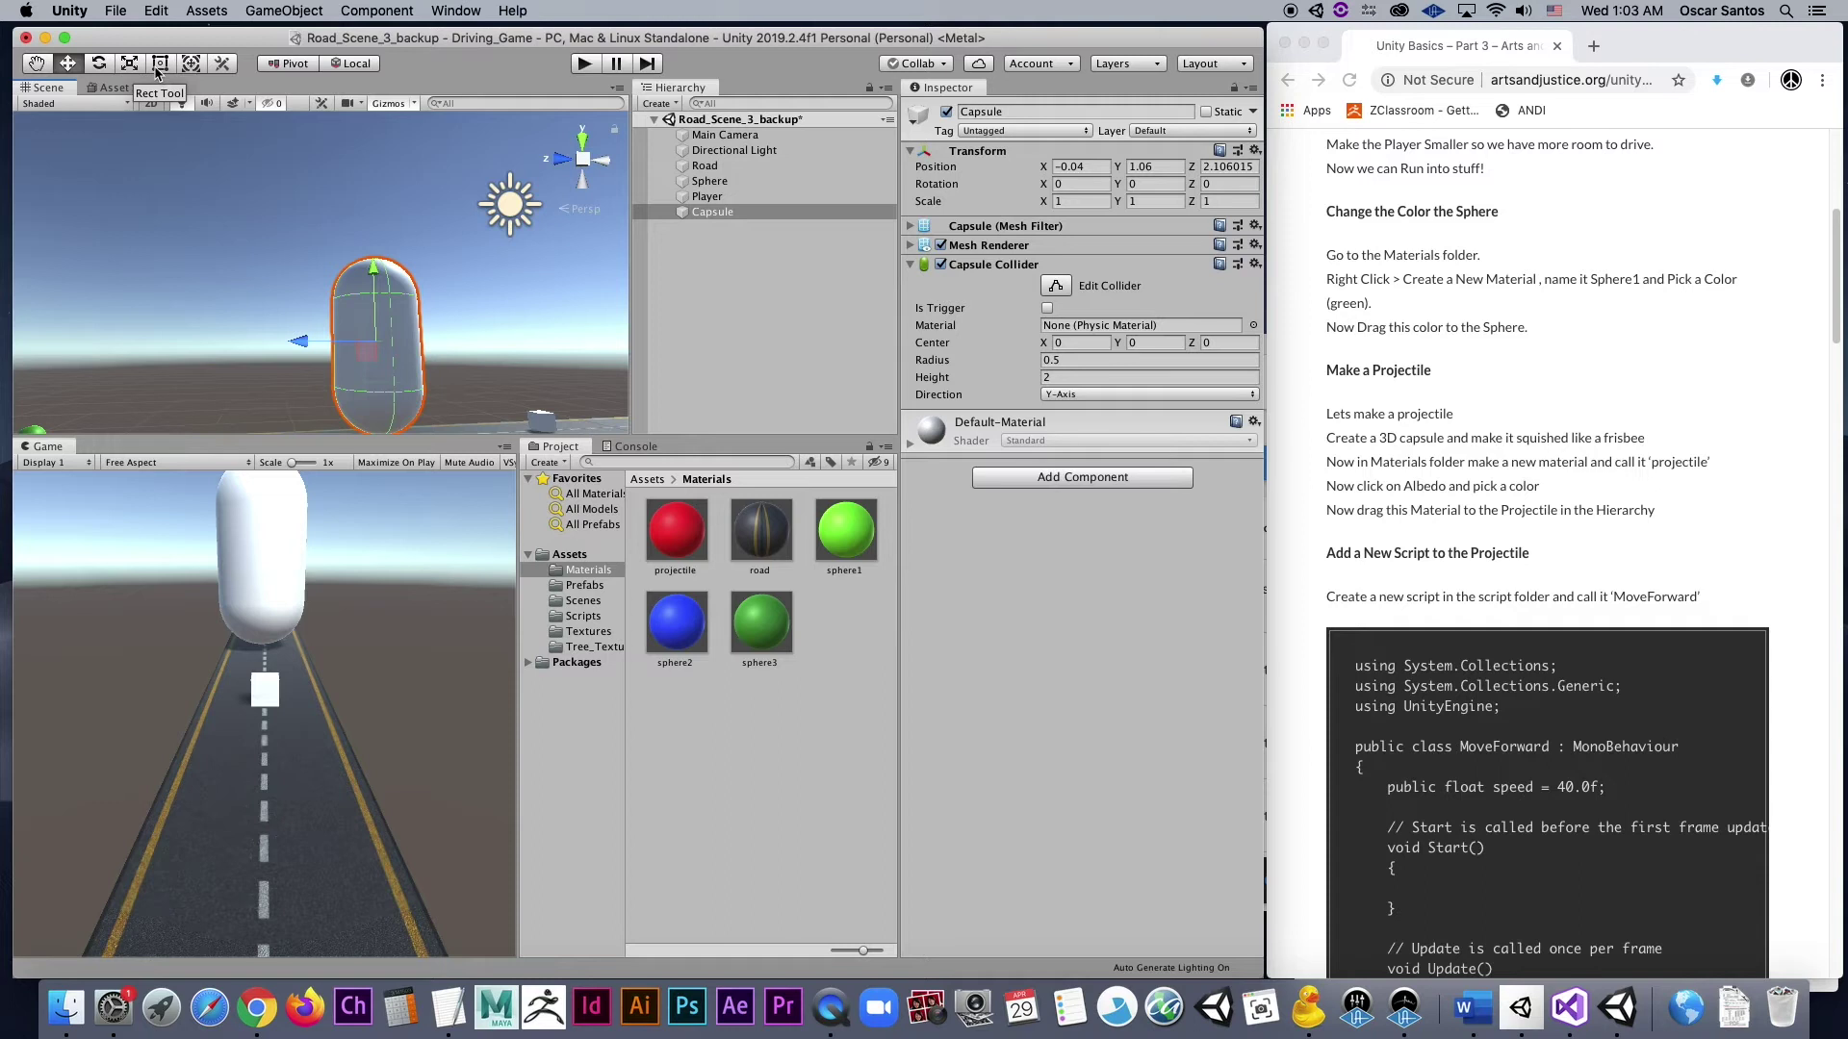
pyautogui.click(106, 77)
pyautogui.press('r')
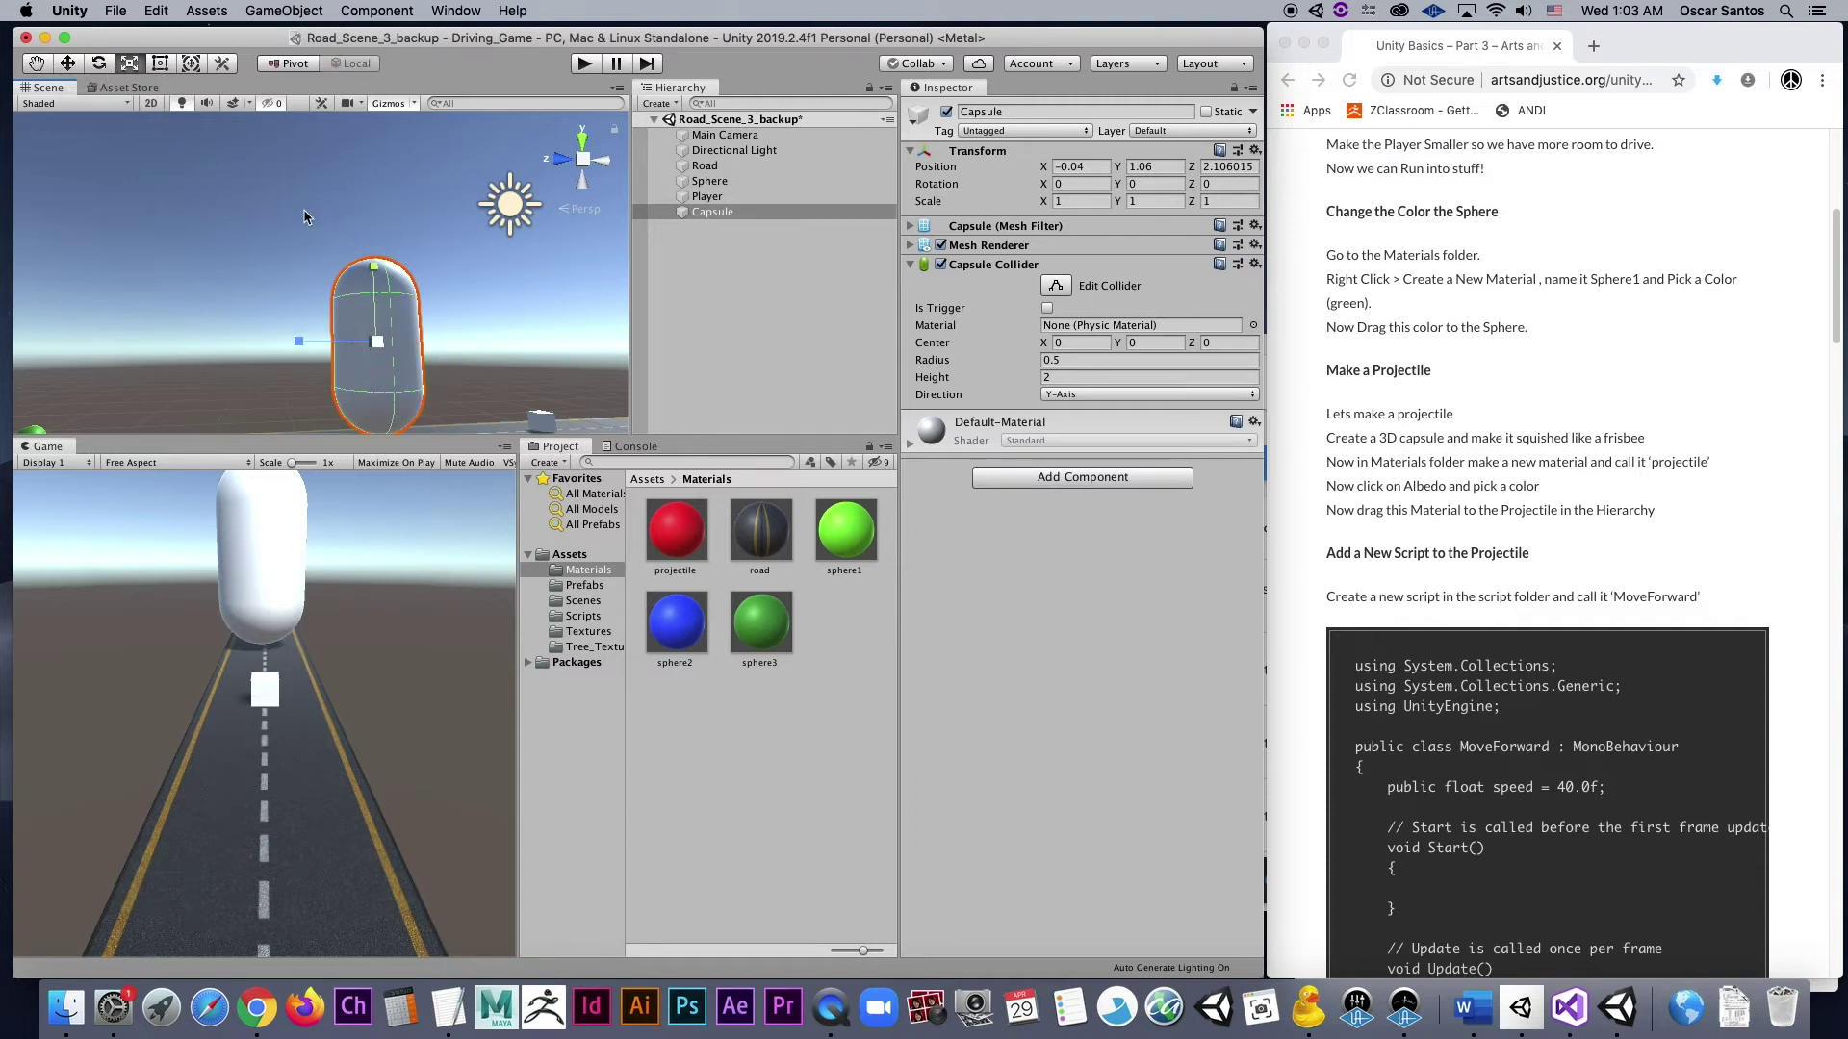
pyautogui.moveTo(373, 268); pyautogui.dragTo(384, 345)
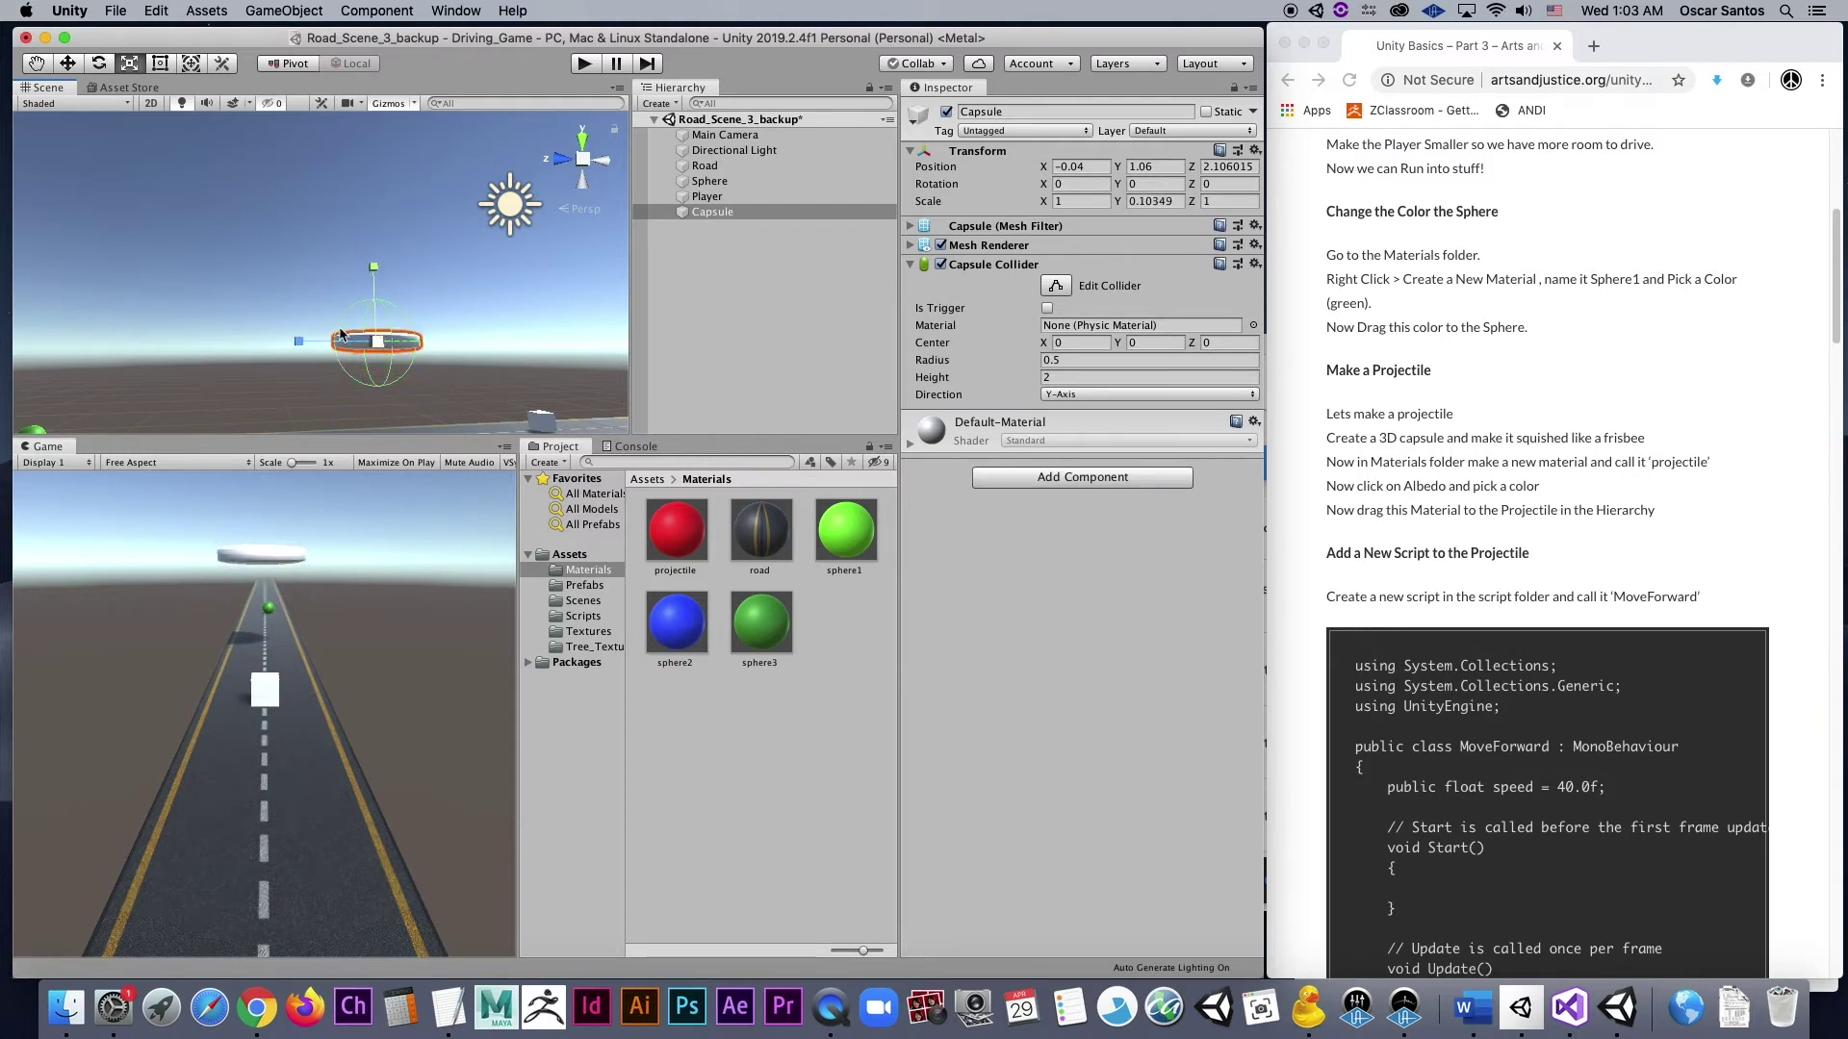
# - Lower the flattened Capsule to about Y 0.15 above the road, bring it toward the Player at about Z 0.9, and enlarge the Scene view
pyautogui.press('w')
pyautogui.moveTo(378, 277); pyautogui.dragTo(366, 352)
pyautogui.moveTo(323, 438)
pyautogui.mouseDown()
pyautogui.moveTo(325, 462)
pyautogui.moveTo(325, 435)
pyautogui.mouseUp()
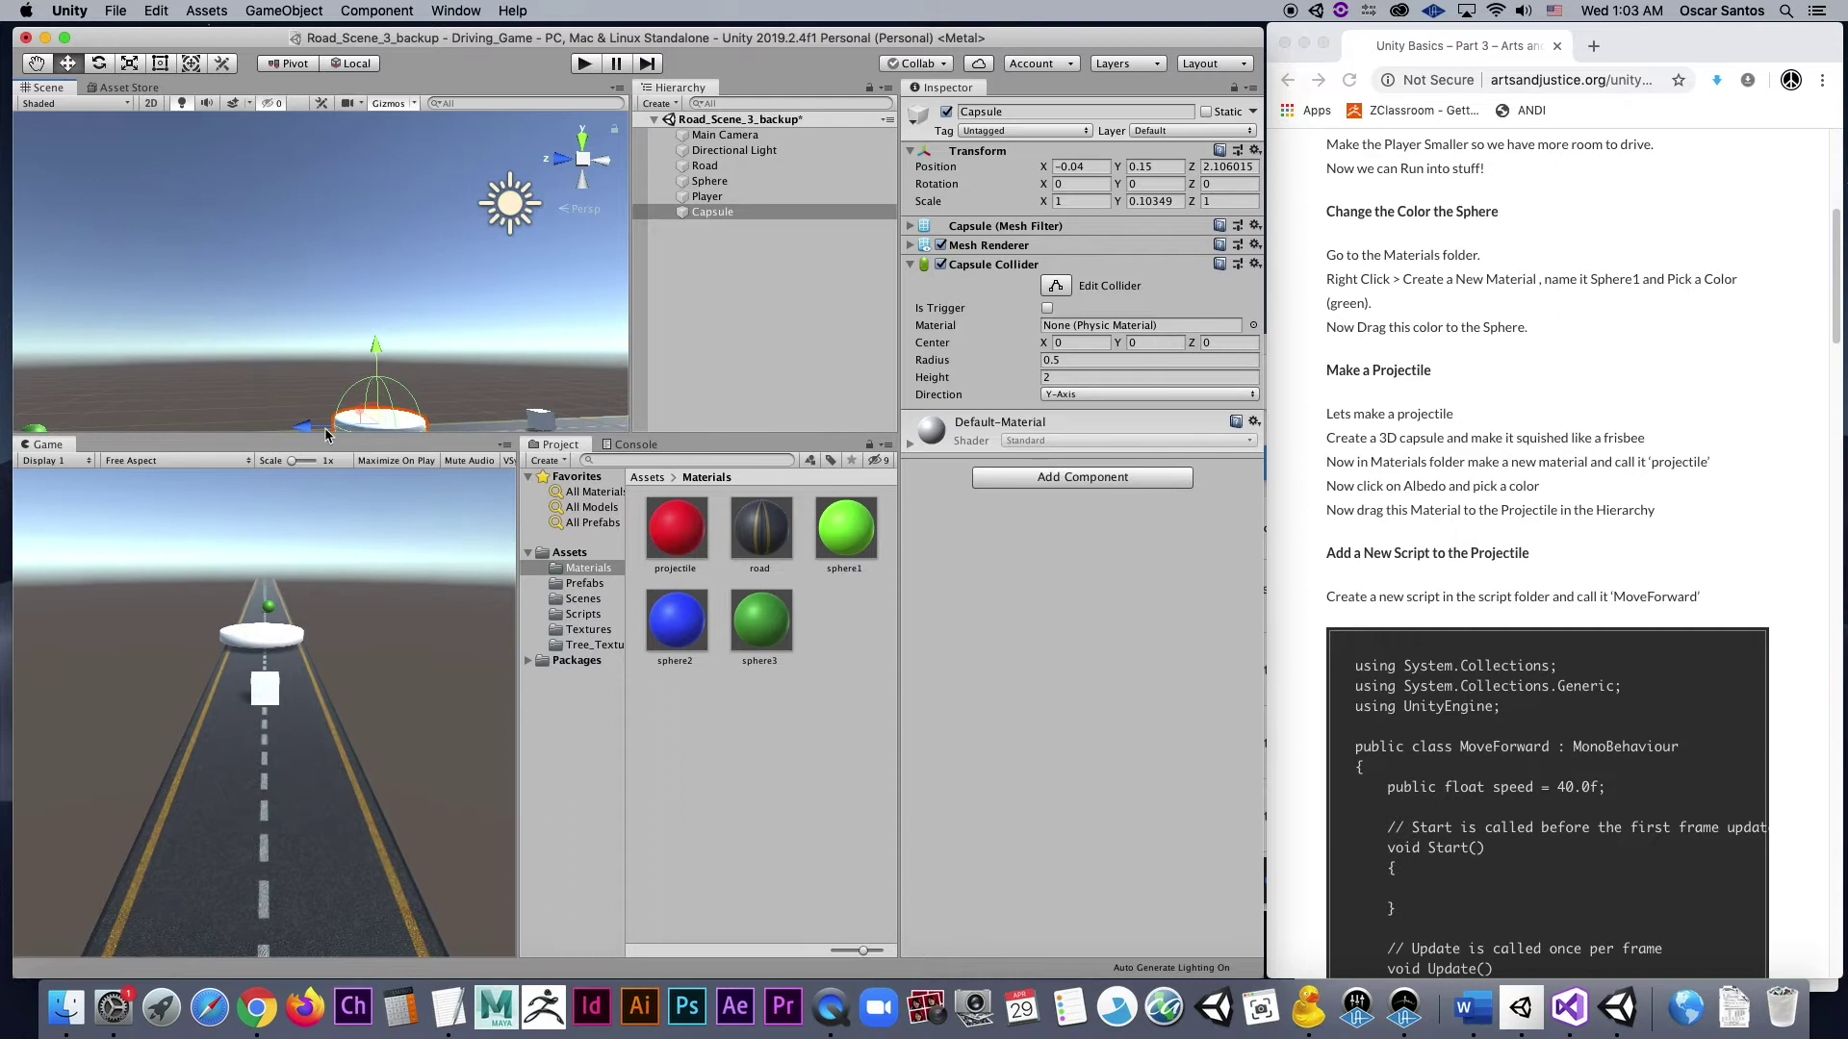
pyautogui.keyDown('alt'); pyautogui.moveTo(363, 338); pyautogui.dragTo(308, 380); pyautogui.keyUp('alt')
pyautogui.moveTo(463, 434); pyautogui.dragTo(453, 638)
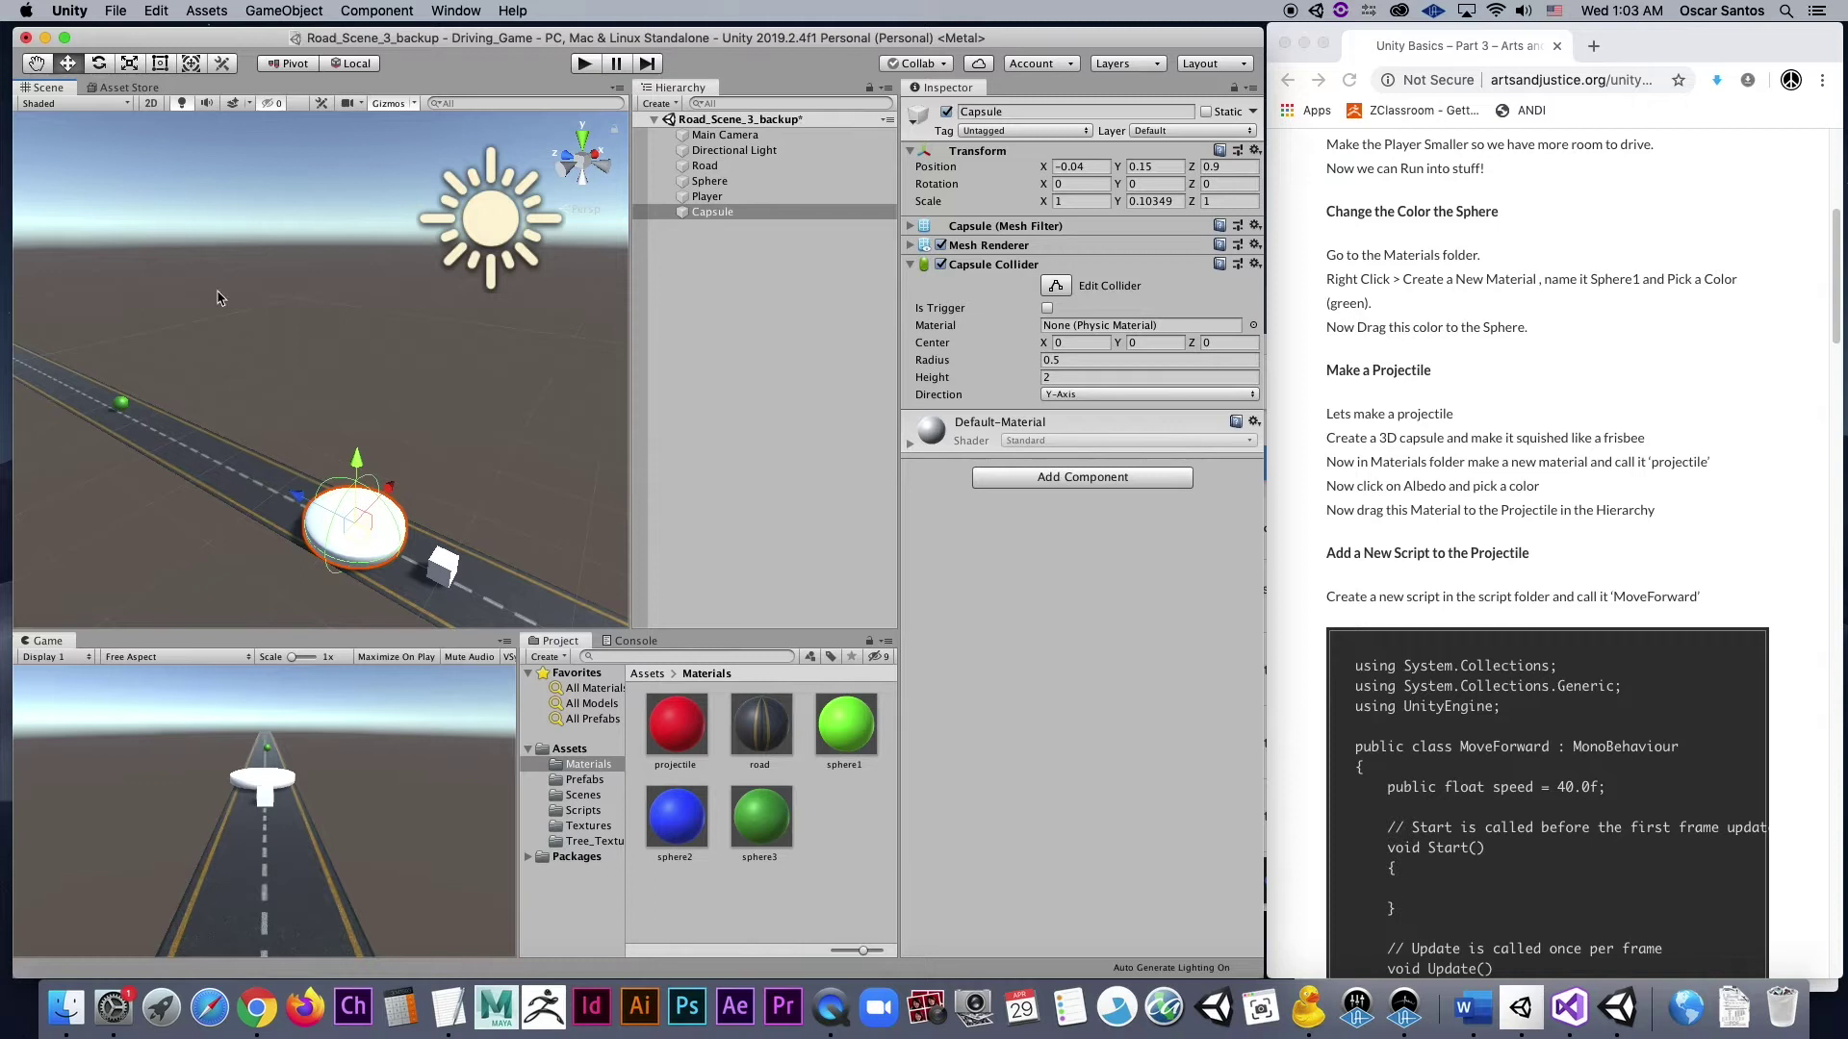
# - Shrink the flattened Capsule uniformly to about 0.185 in X and Z
pyautogui.press('r')
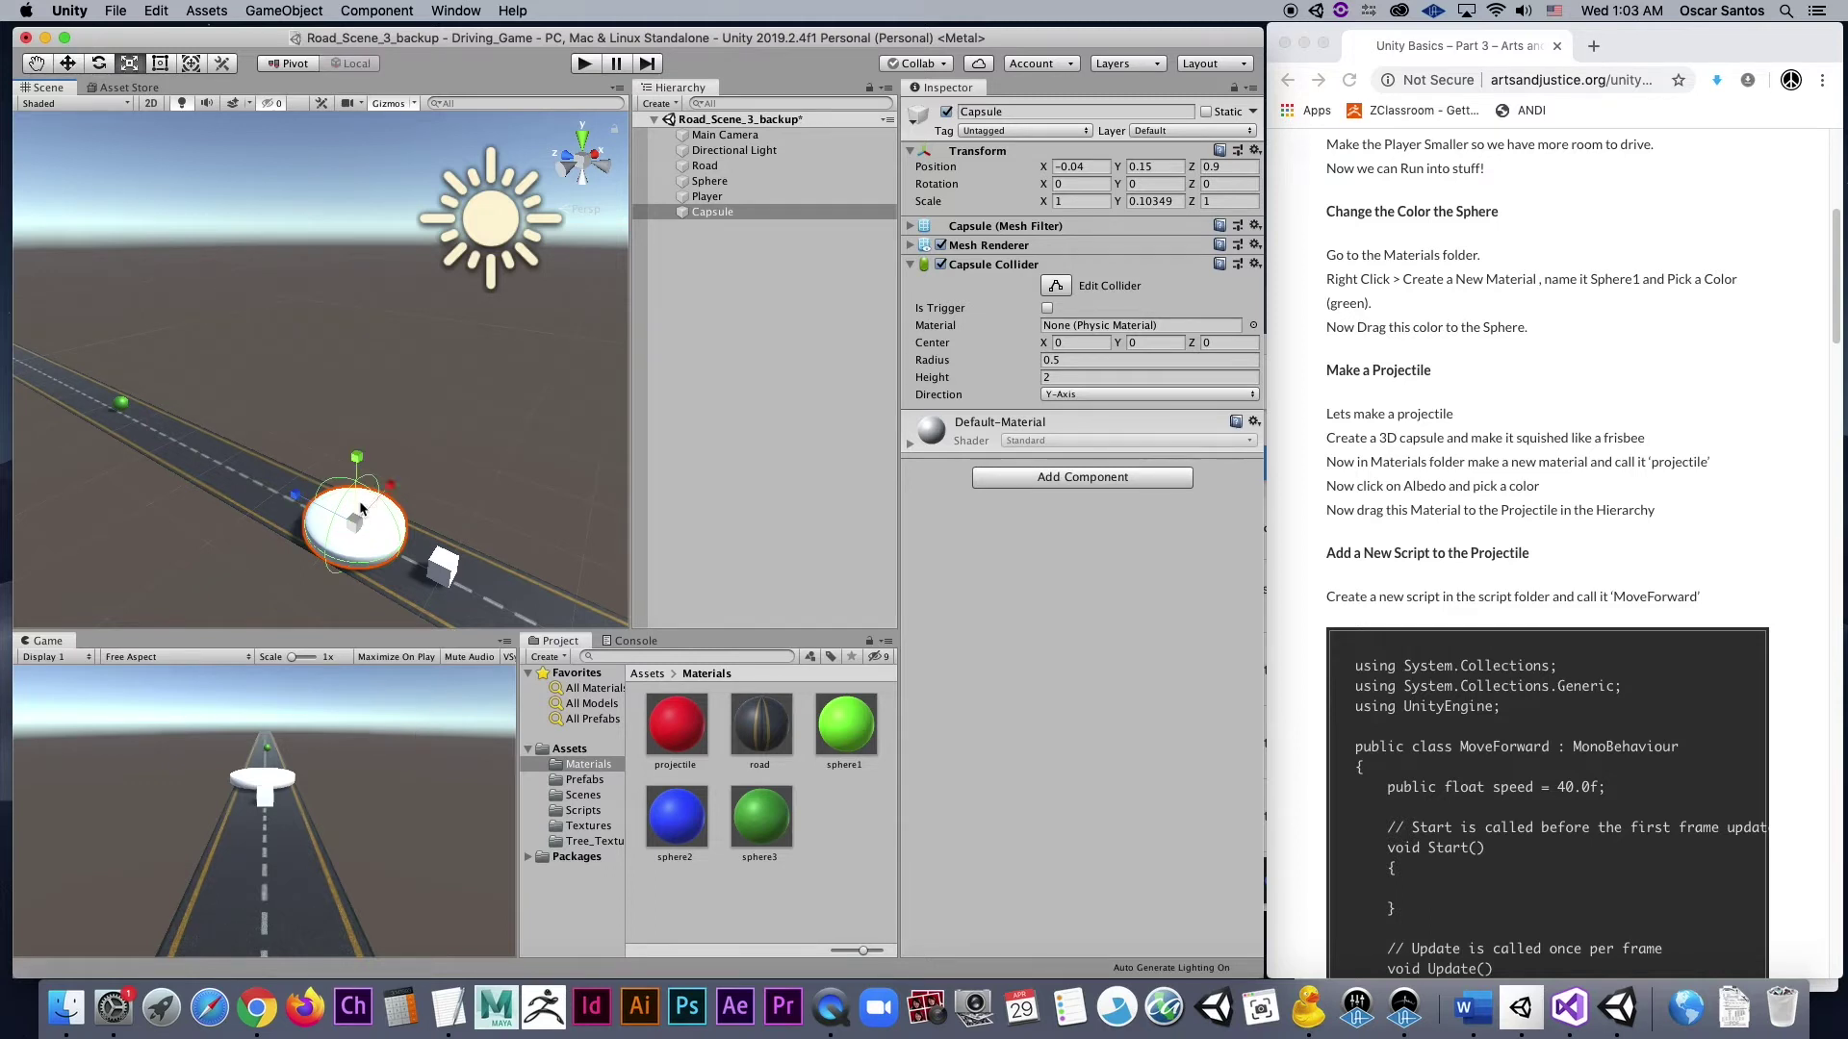
pyautogui.moveTo(357, 524); pyautogui.dragTo(284, 536)
pyautogui.scroll(4, 382, 549)
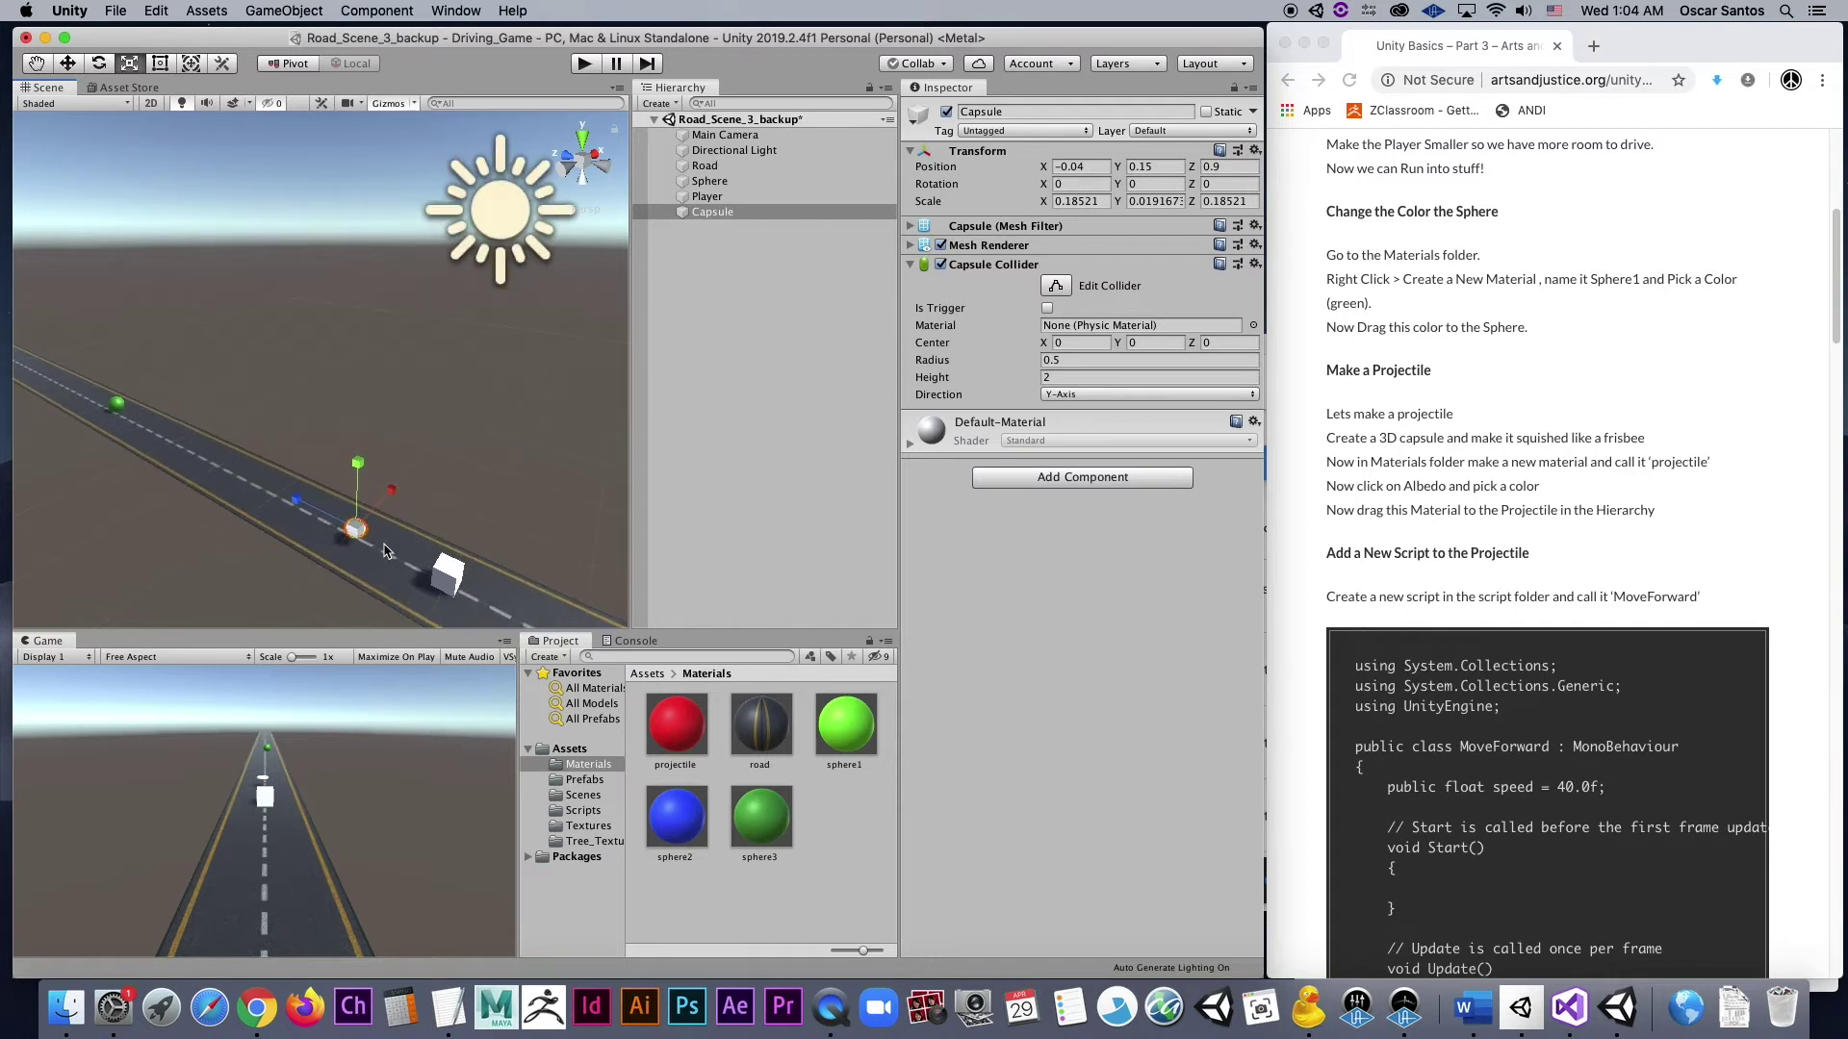
# - Move the small disc along the road to just in front of the Player, at about Z 0.263
pyautogui.keyDown('alt'); pyautogui.moveTo(395, 563); pyautogui.dragTo(452, 481); pyautogui.keyUp('alt')
pyautogui.scroll(5, 414, 471)
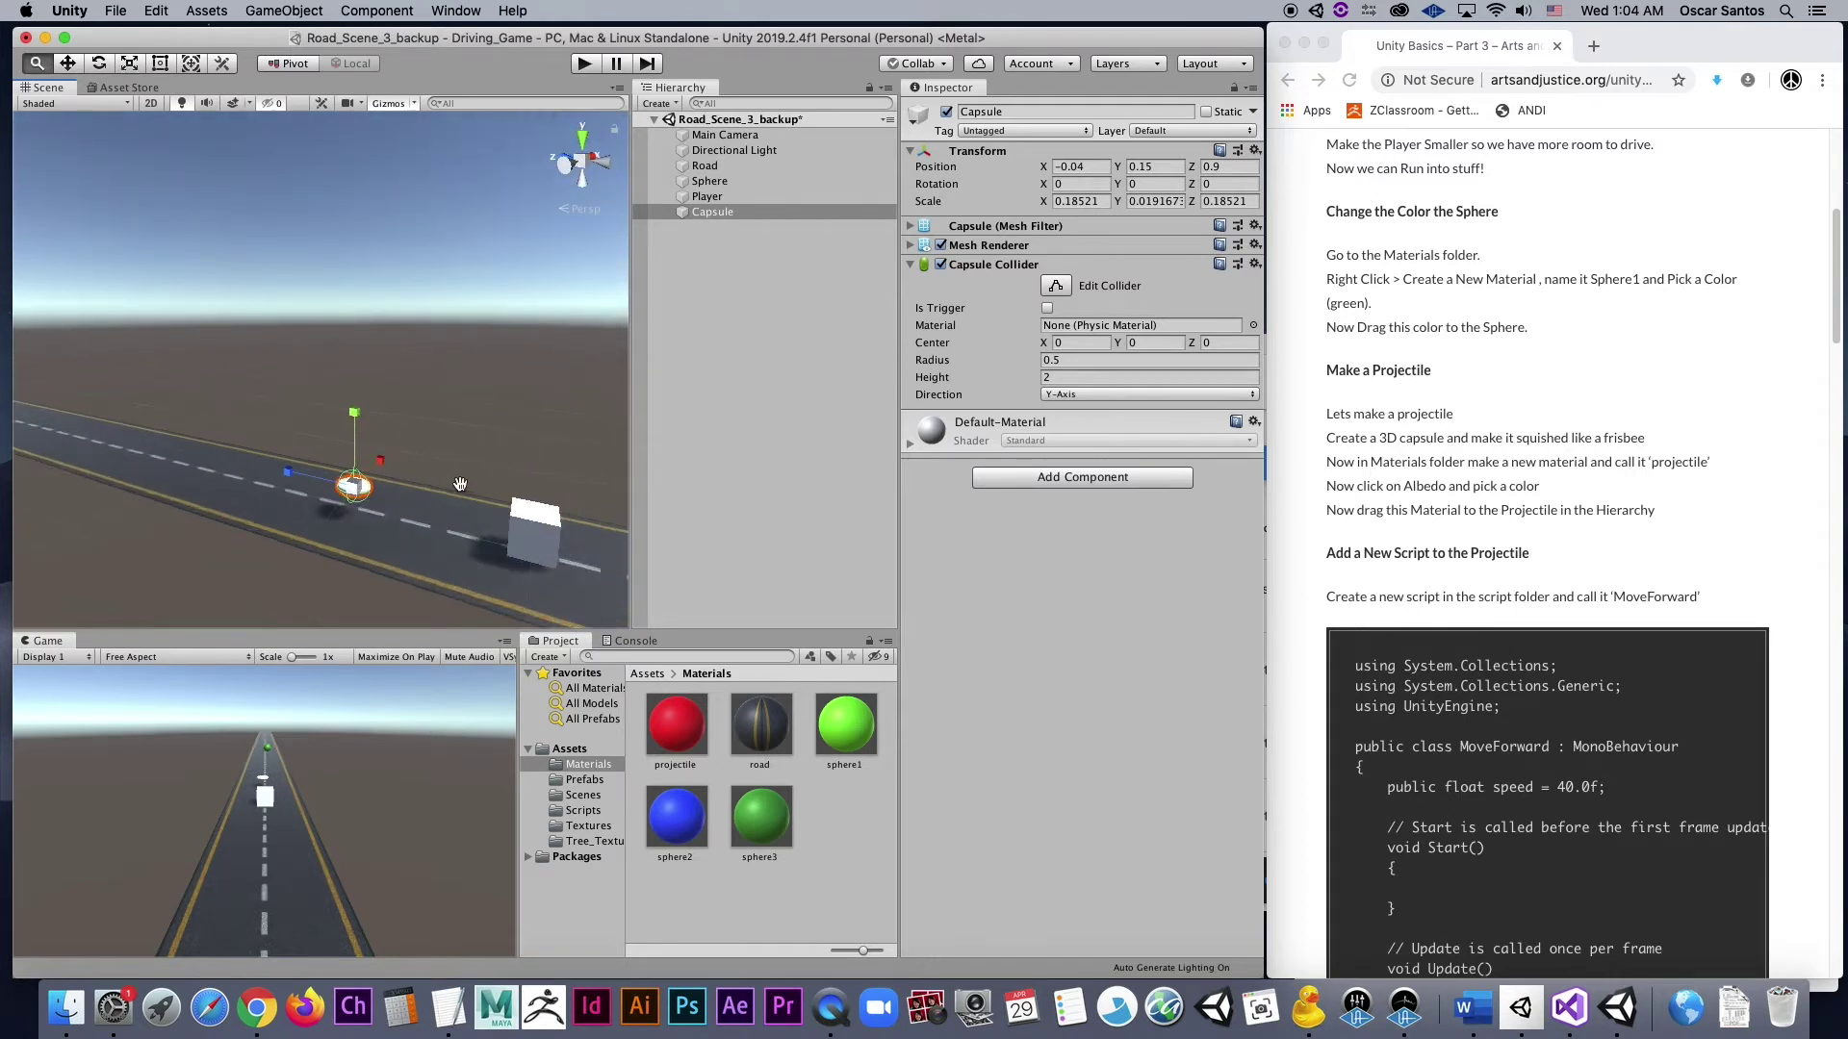
pyautogui.moveTo(371, 462); pyautogui.dragTo(433, 478, button='middle')
pyautogui.keyDown('alt'); pyautogui.moveTo(433, 478); pyautogui.dragTo(437, 473); pyautogui.keyUp('alt')
pyautogui.press('w')
pyautogui.moveTo(325, 451); pyautogui.dragTo(426, 487)
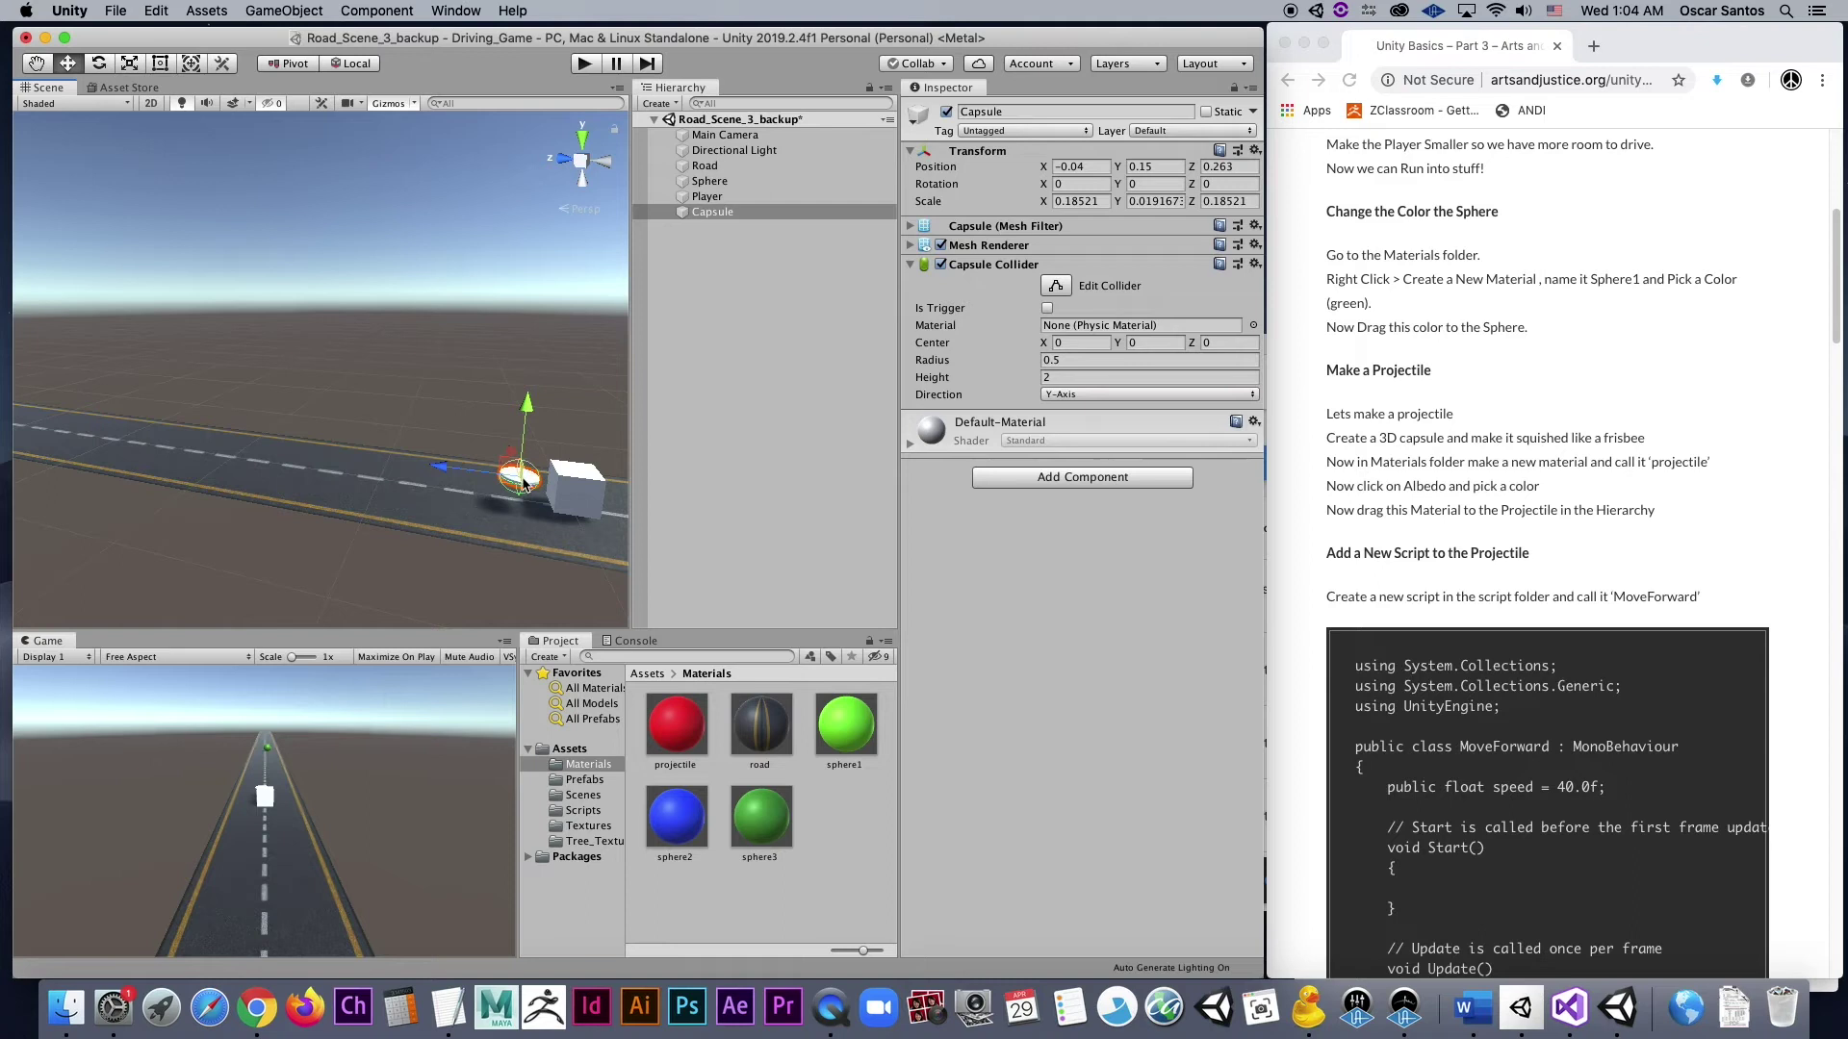
# - Rename the Capsule object to Projectile
pyautogui.click(1014, 113)
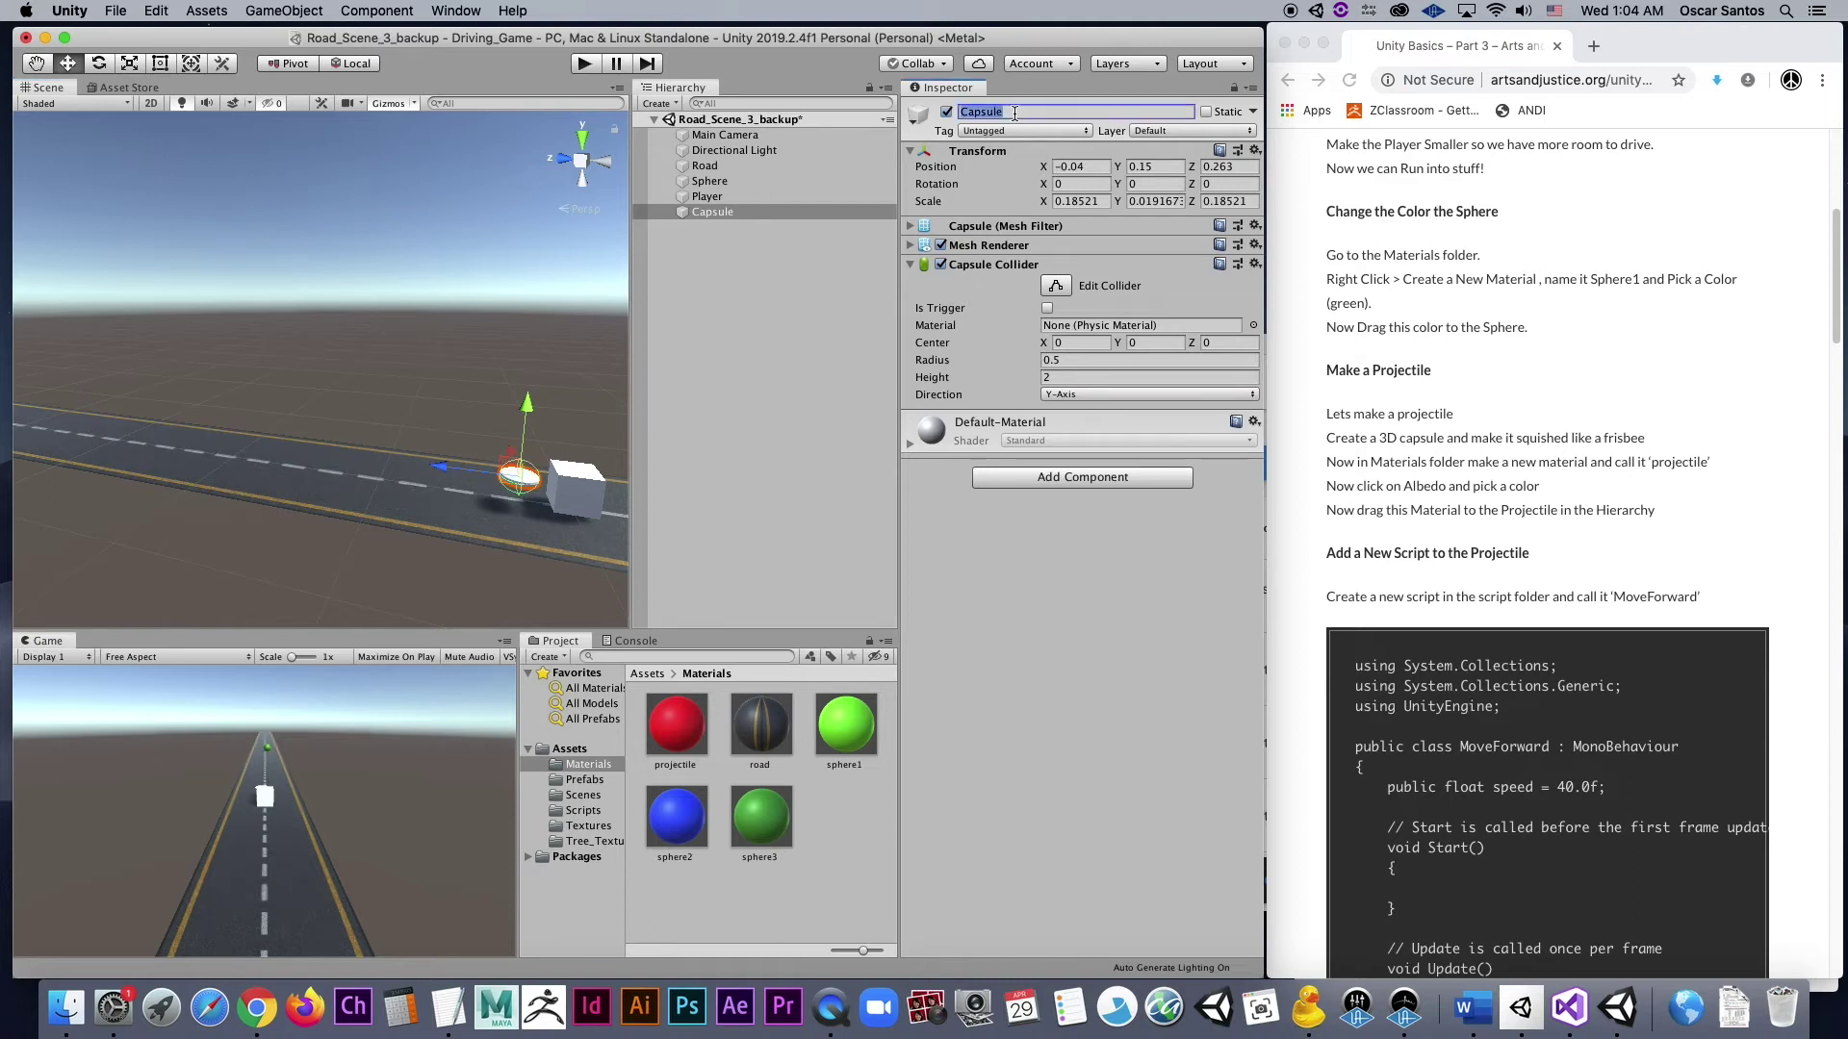
pyautogui.write('Projectile')
pyautogui.press('Return')
# - Create a new material named projectile2 in the project's Materials folder
pyautogui.rightClick(835, 820)
pyautogui.moveTo(902, 539)
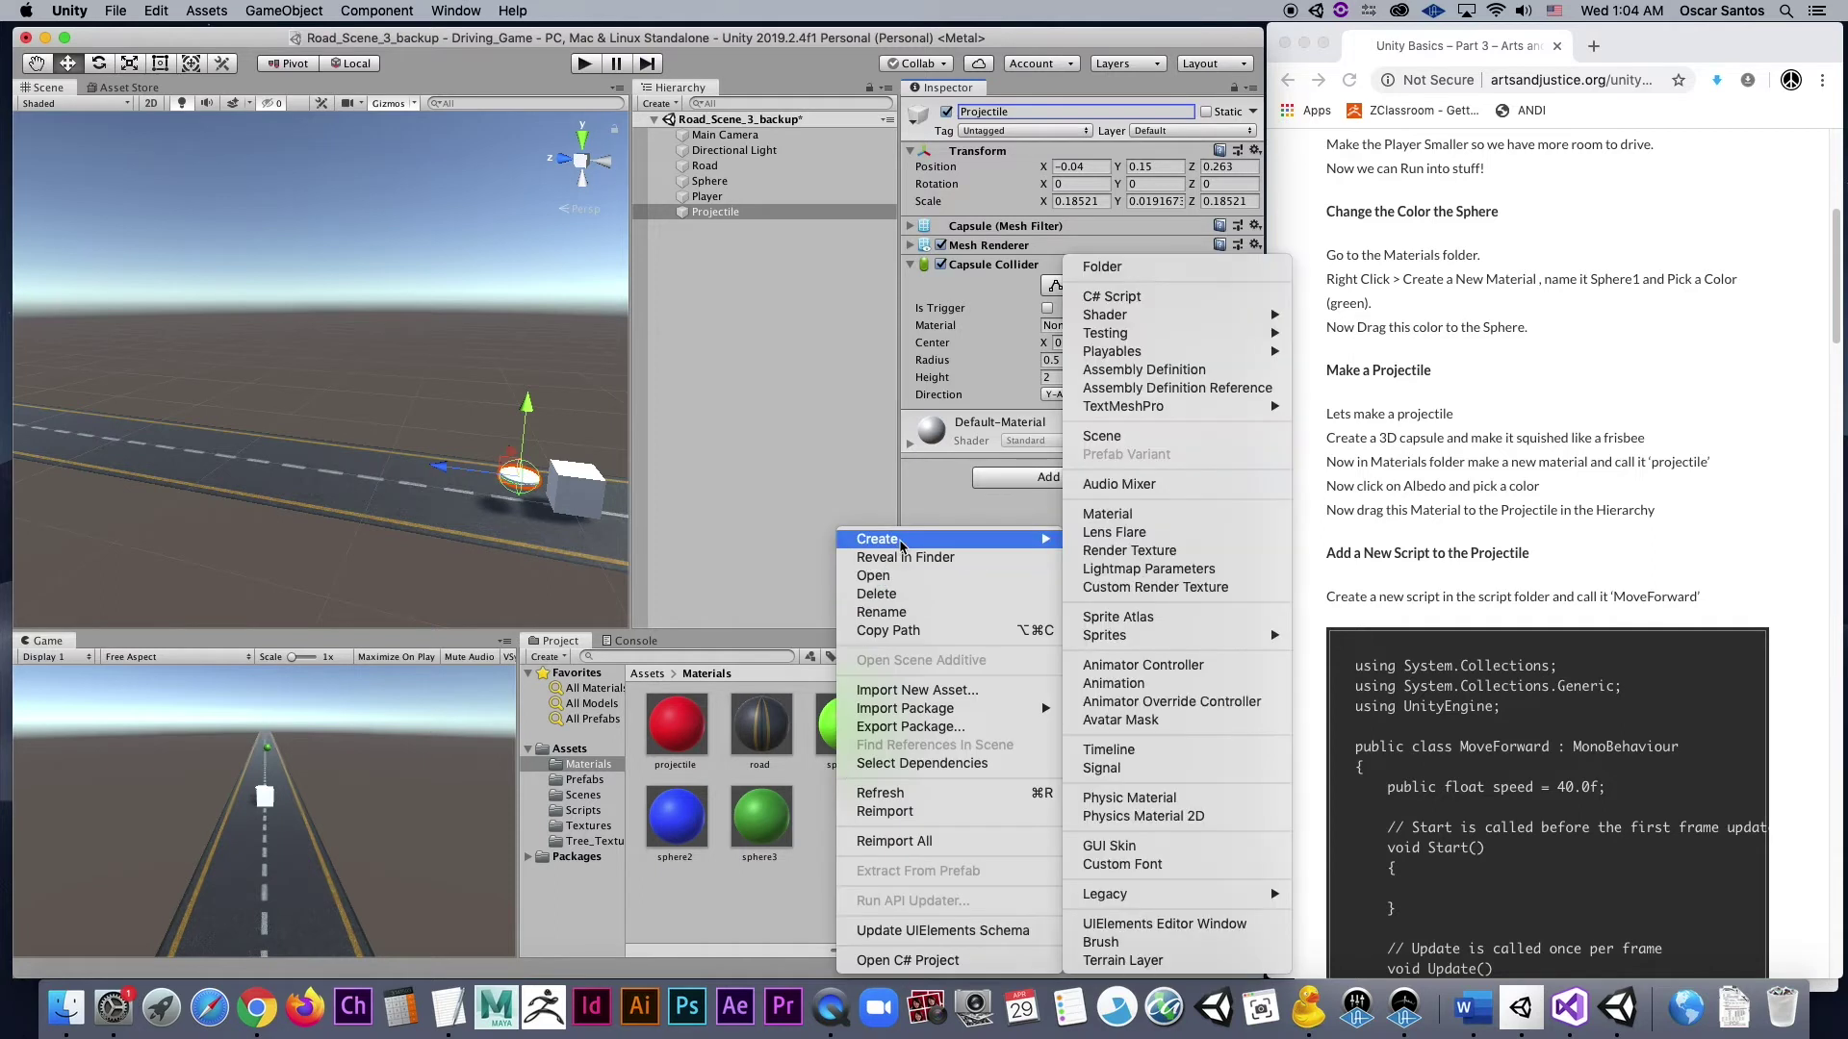
pyautogui.click(1127, 521)
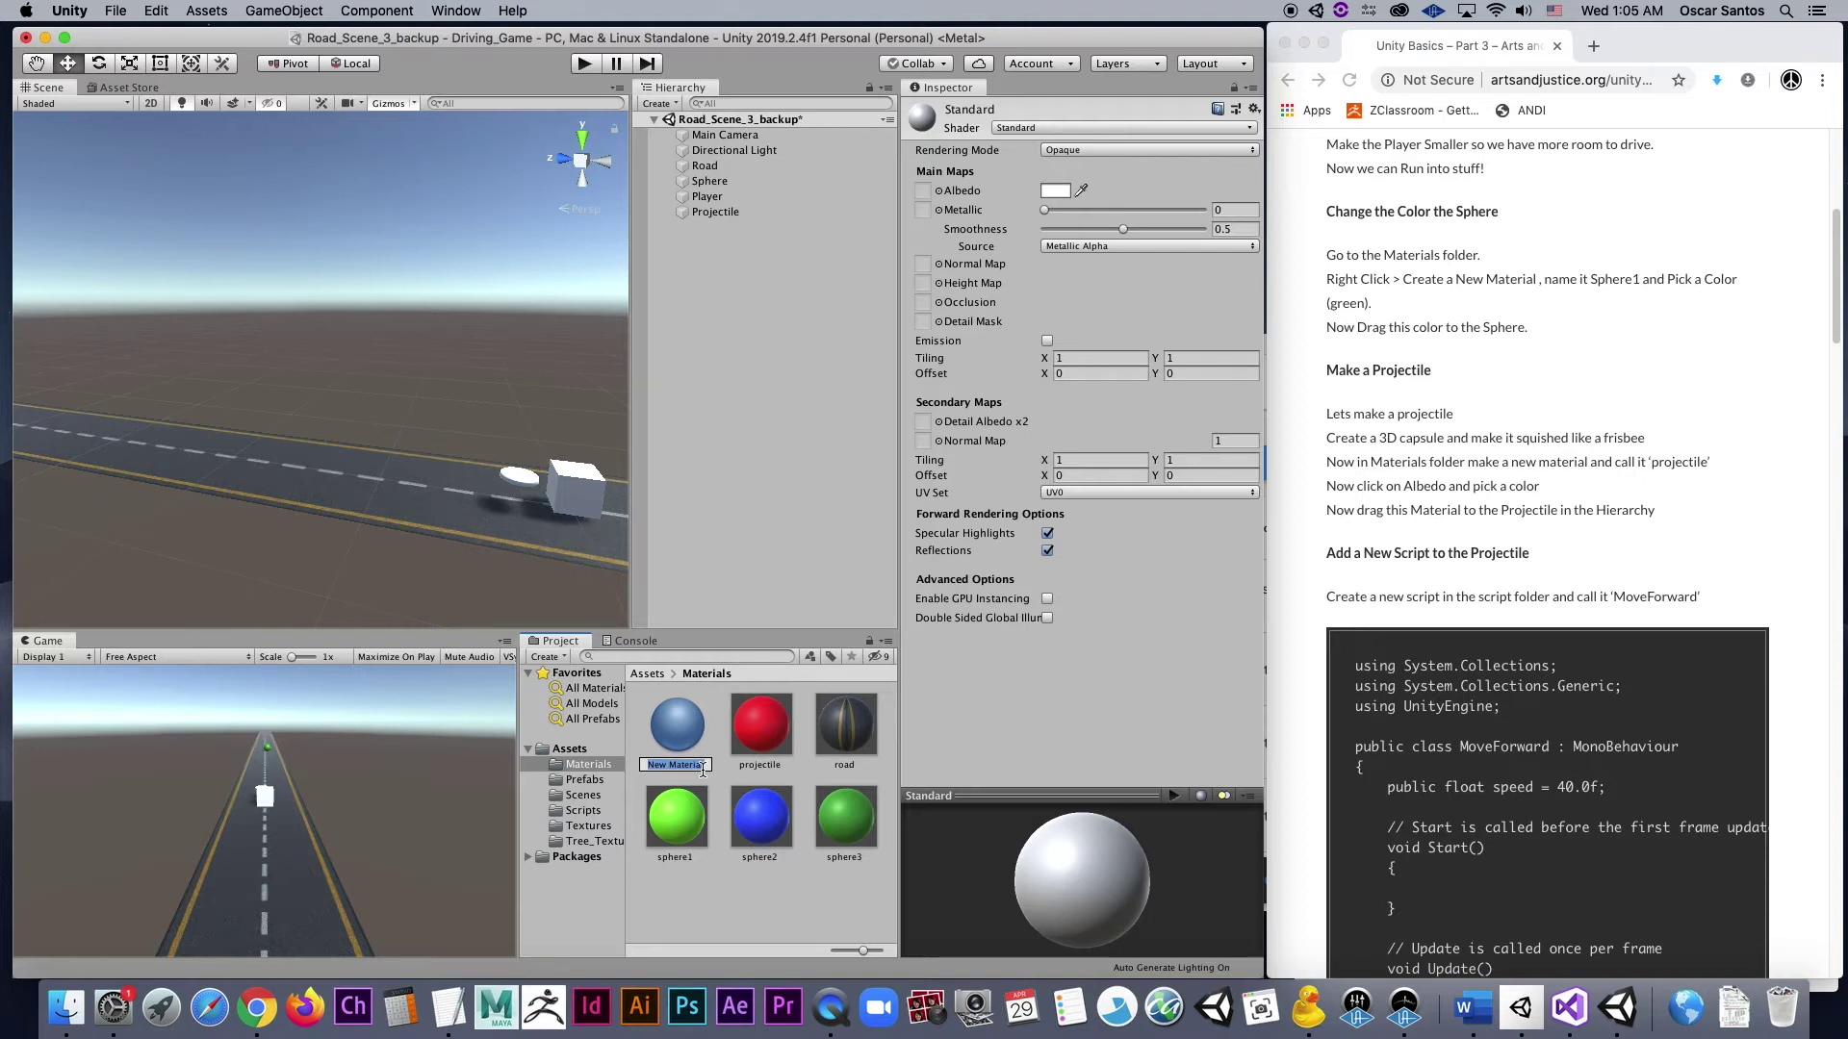
pyautogui.write('Projectile')
pyautogui.press('Return')
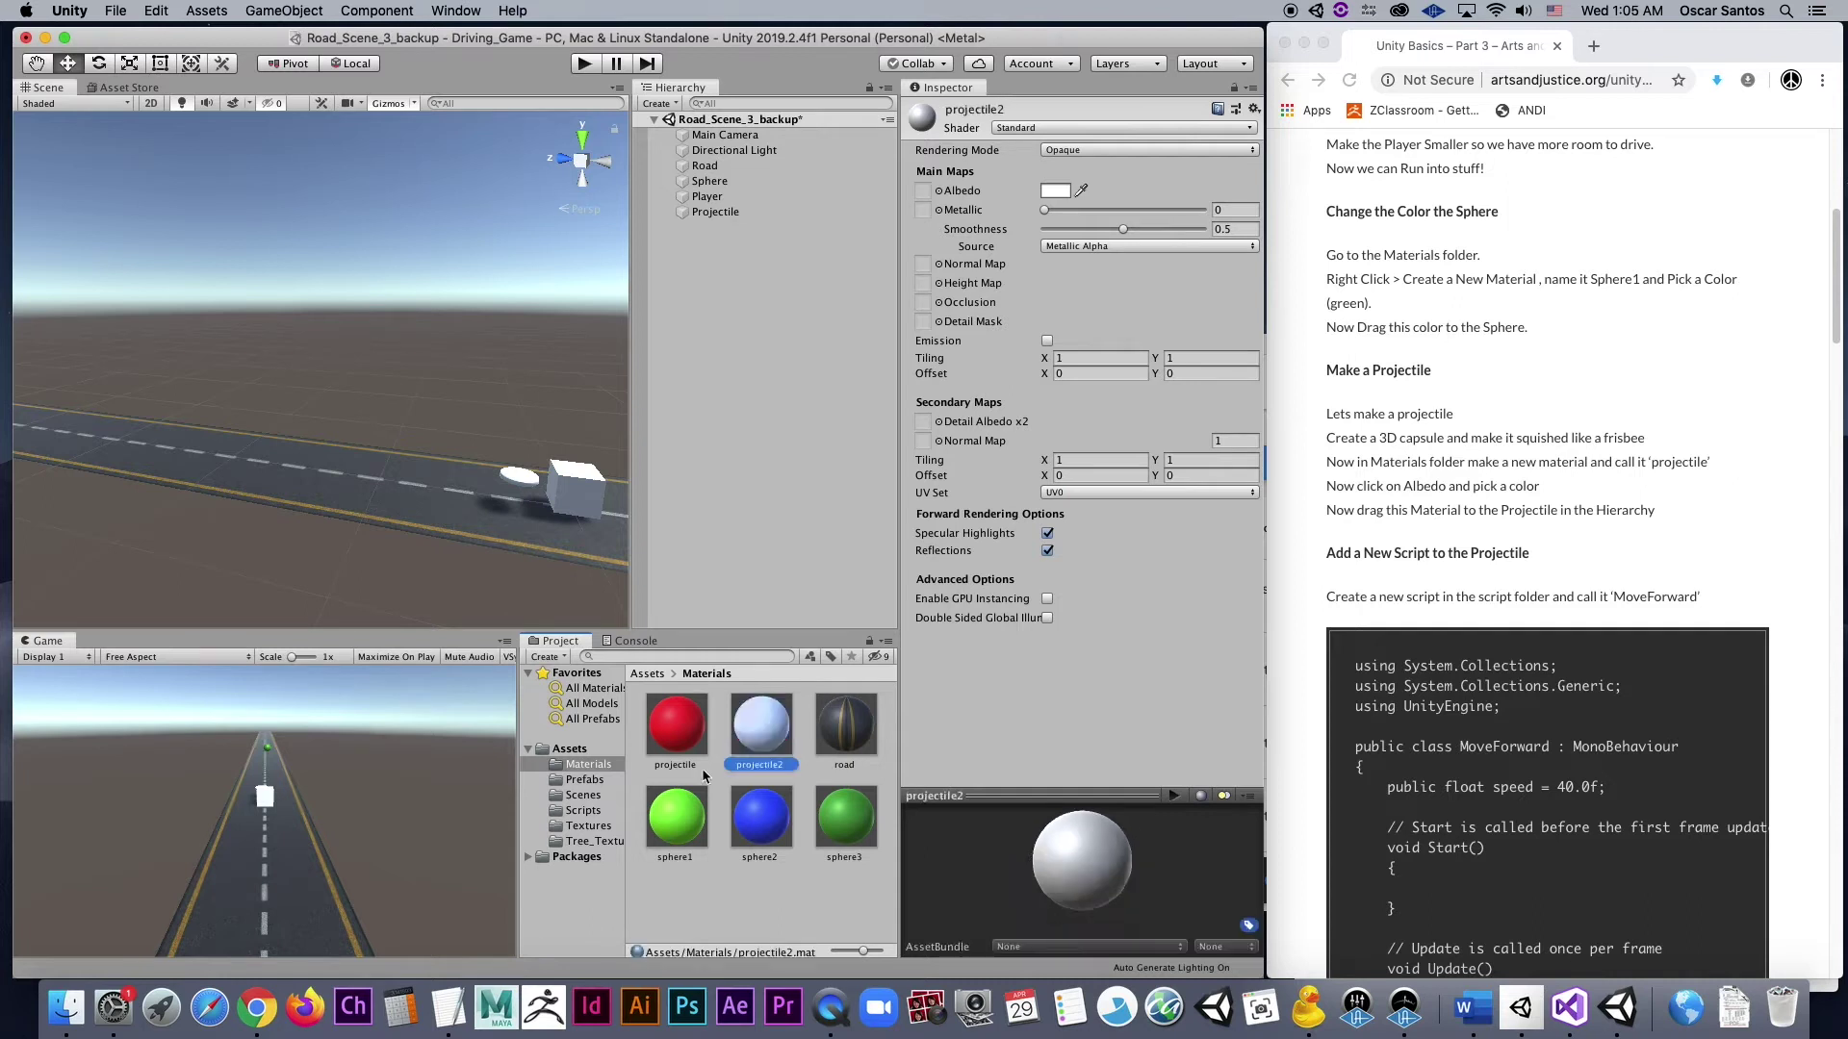
# - Set the projectile2 material's albedo to orange, about FF8E00
pyautogui.click(1058, 192)
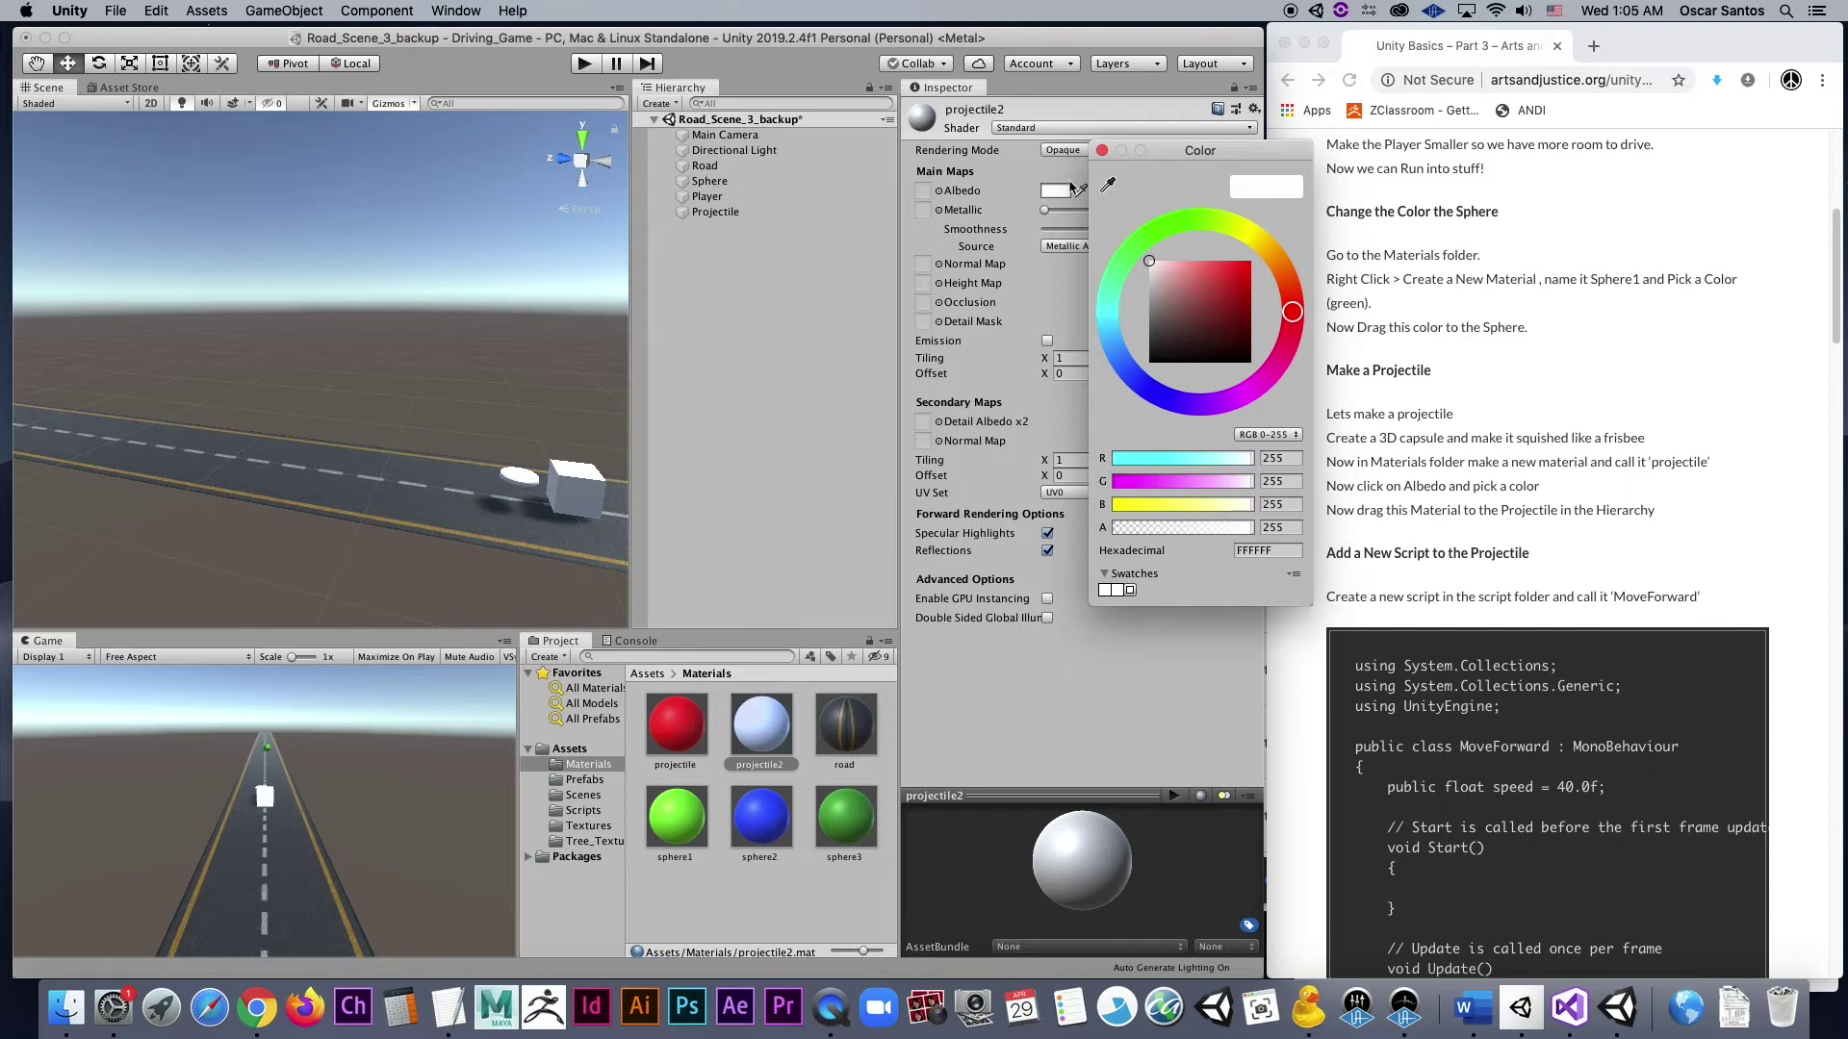
pyautogui.click(1250, 261)
pyautogui.click(1277, 259)
pyautogui.moveTo(1291, 267); pyautogui.dragTo(1294, 258)
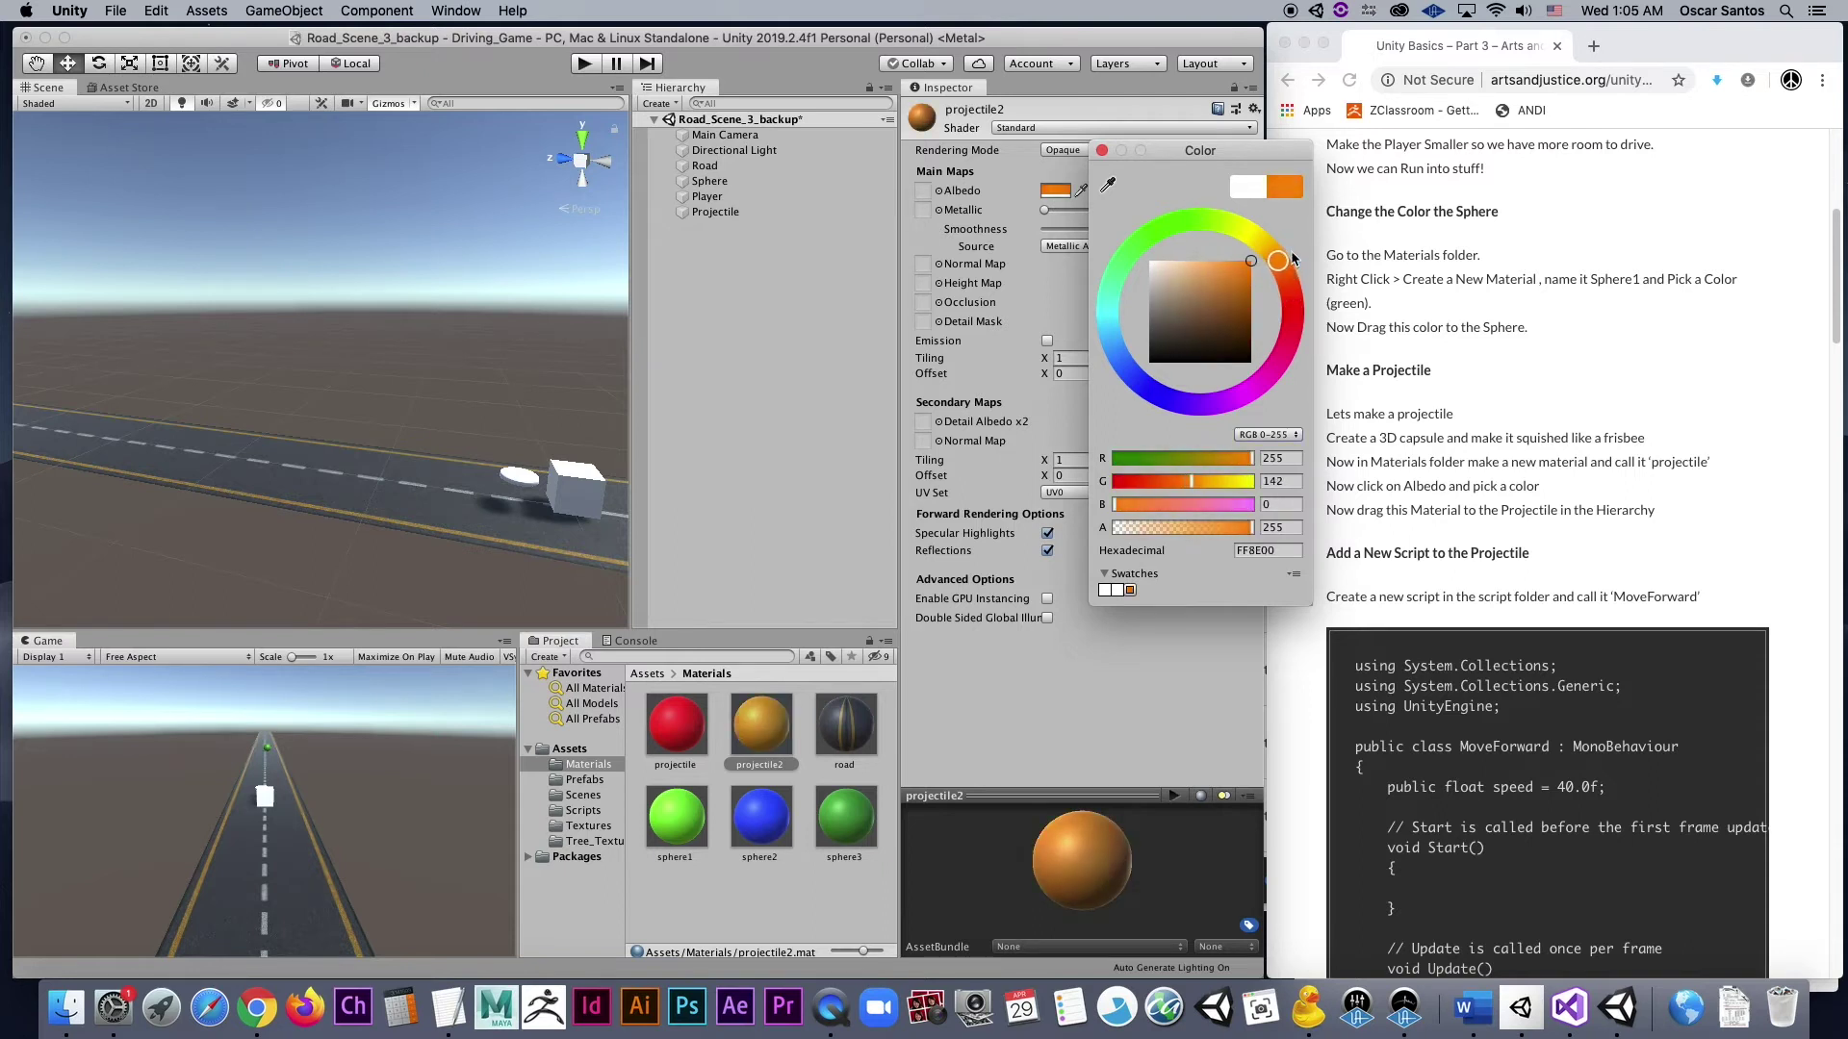
# - Close the color picker and apply the projectile2 material to the Projectile object
pyautogui.click(636, 505)
pyautogui.moveTo(767, 737); pyautogui.dragTo(717, 212)
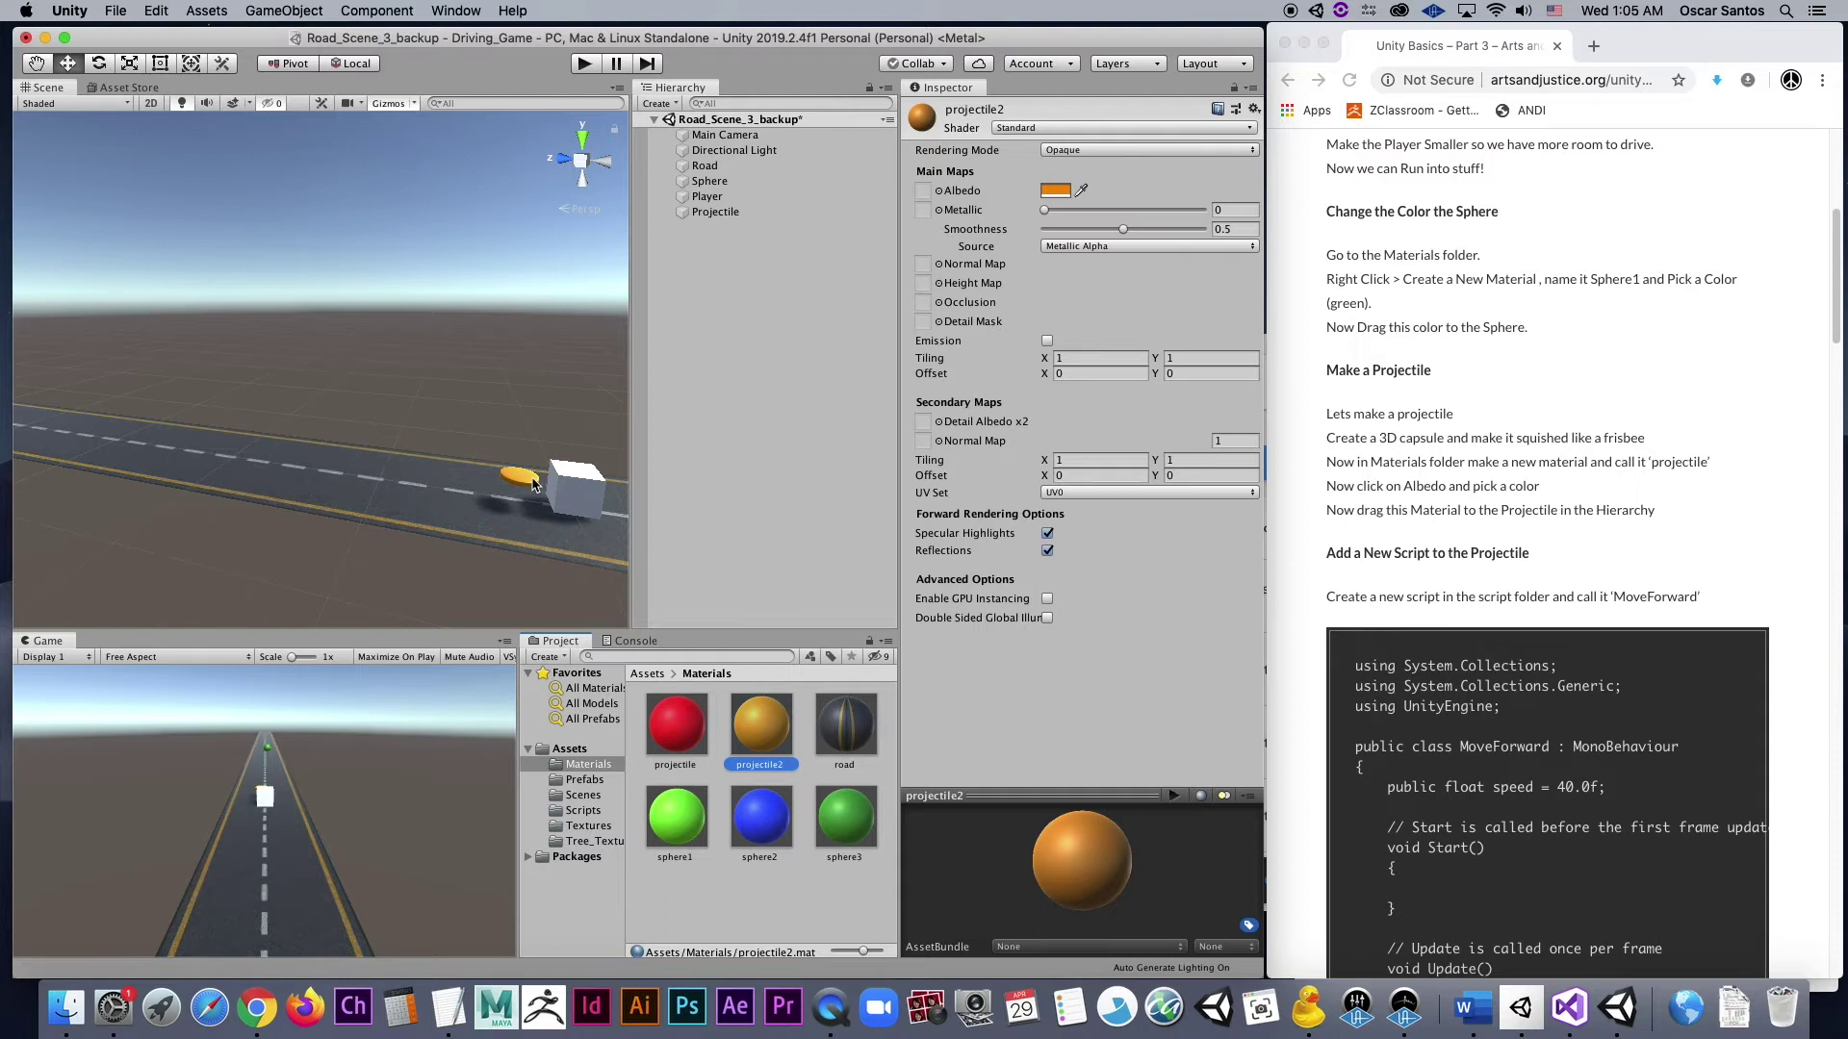
pyautogui.scroll(-2, 430, 542)
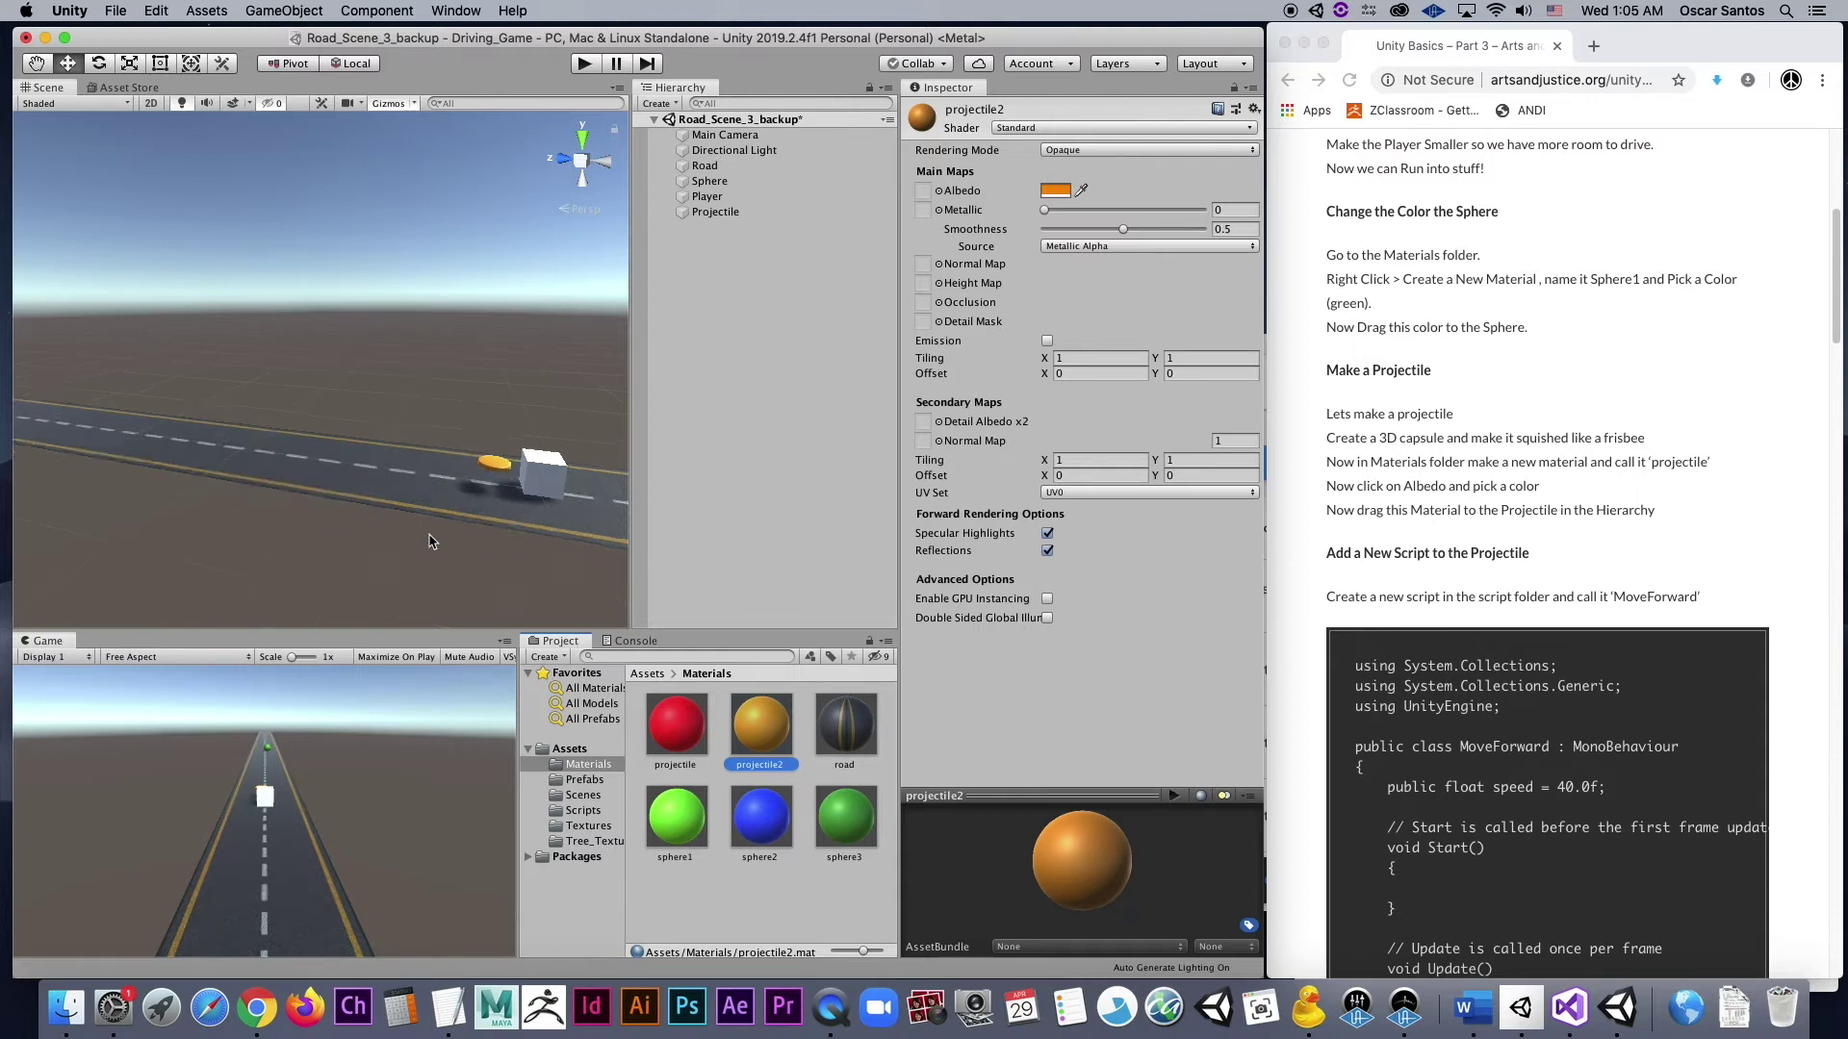
pyautogui.scroll(1, 396, 593)
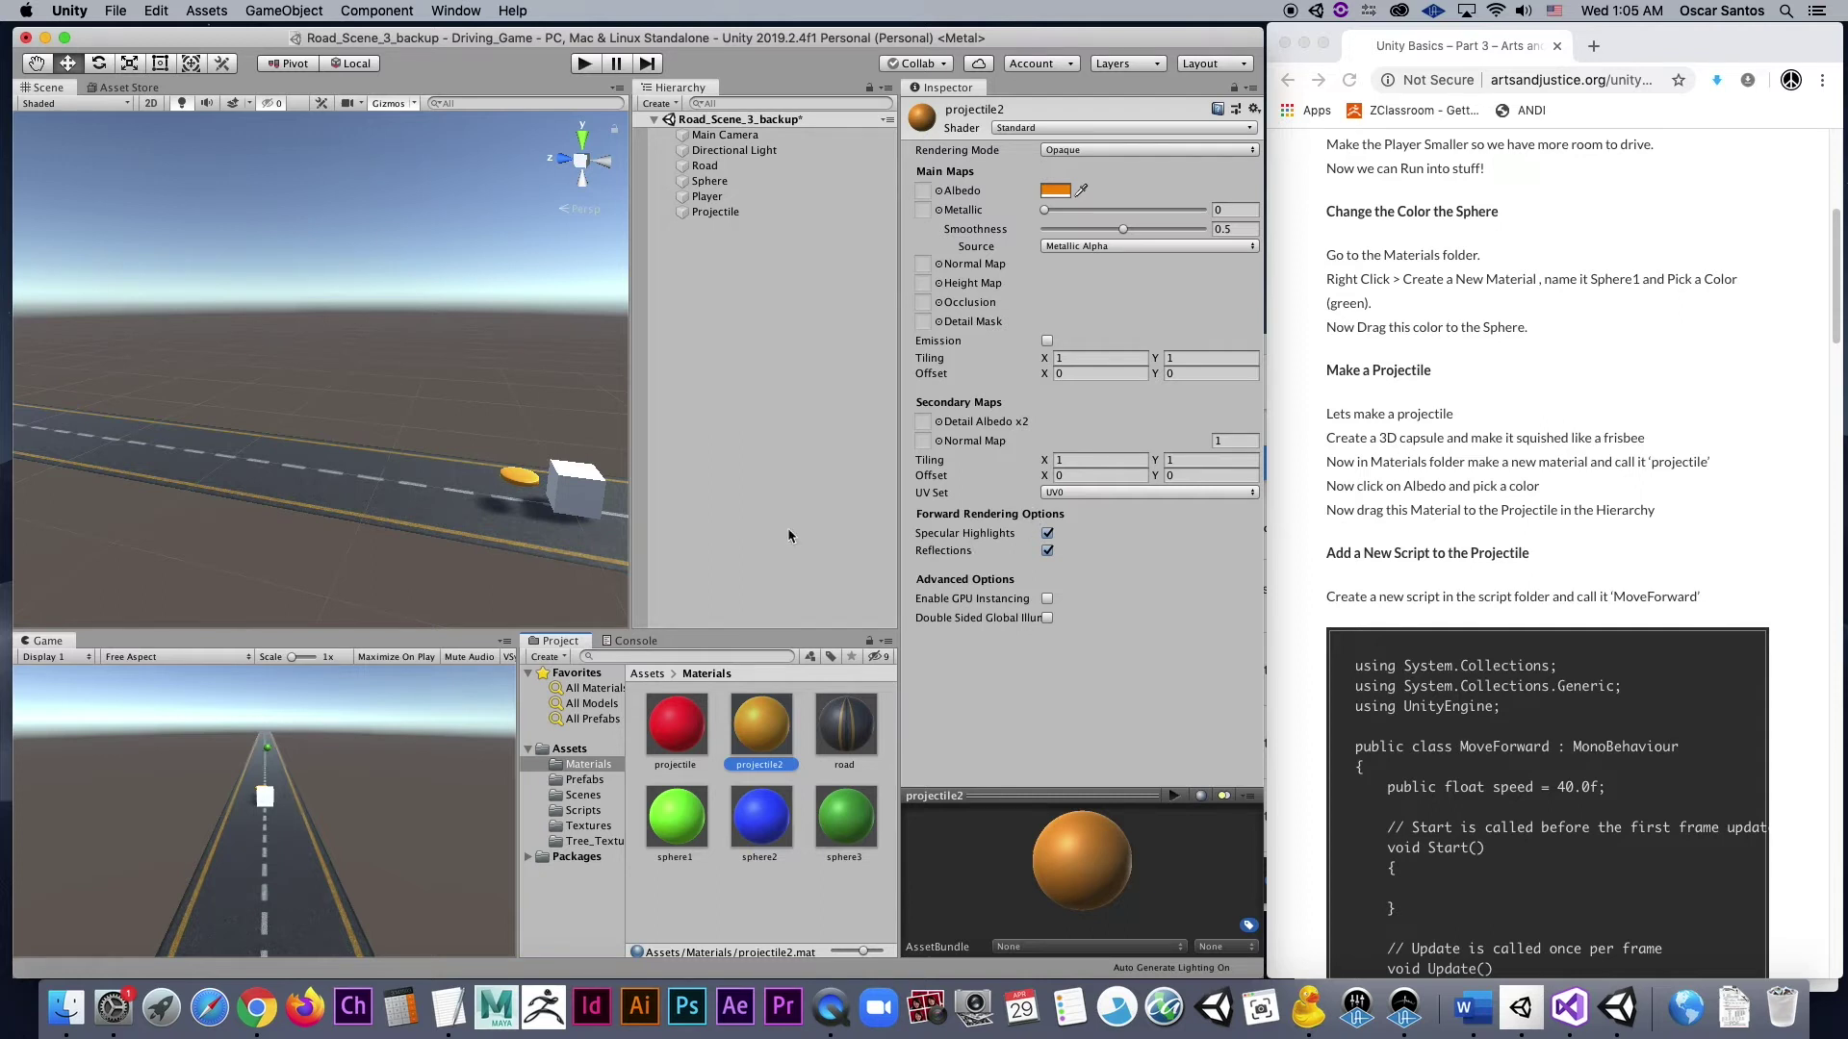
# - Open the project's Scripts folder and inspect the MoveForward script against the lesson's sample code
pyautogui.click(730, 214)
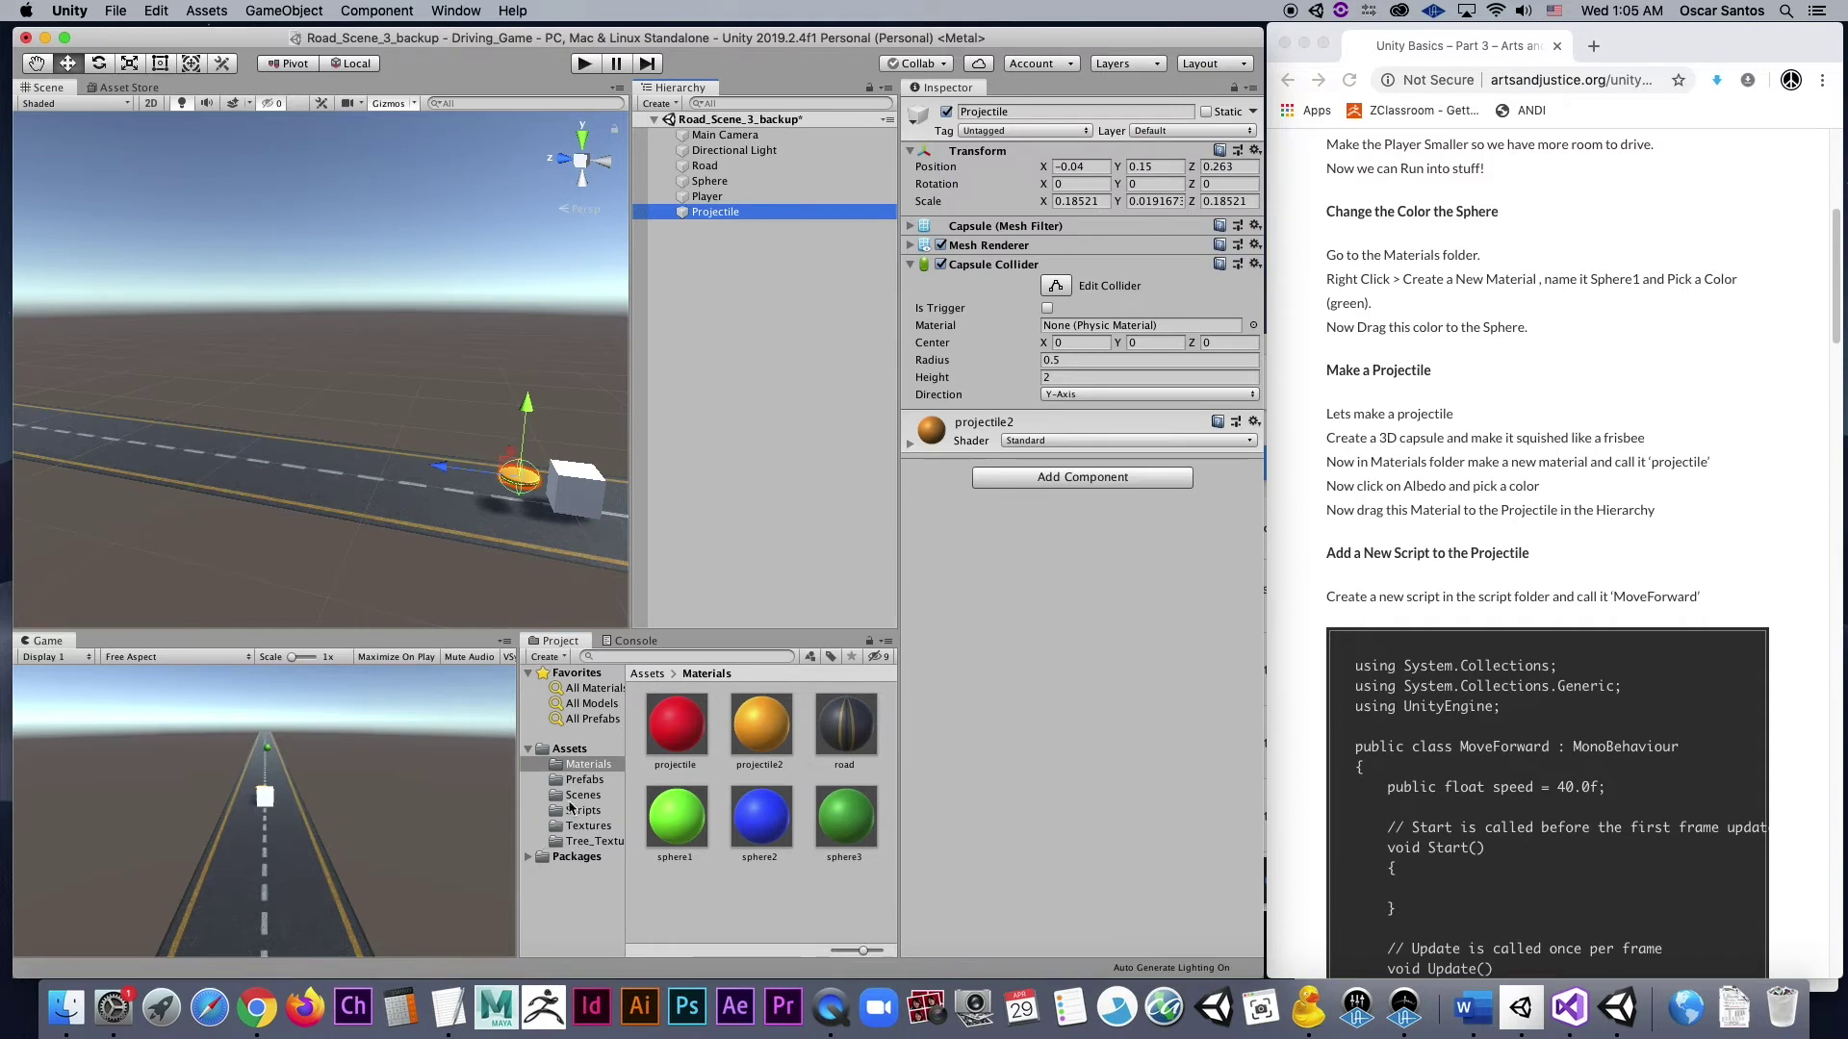
pyautogui.click(597, 810)
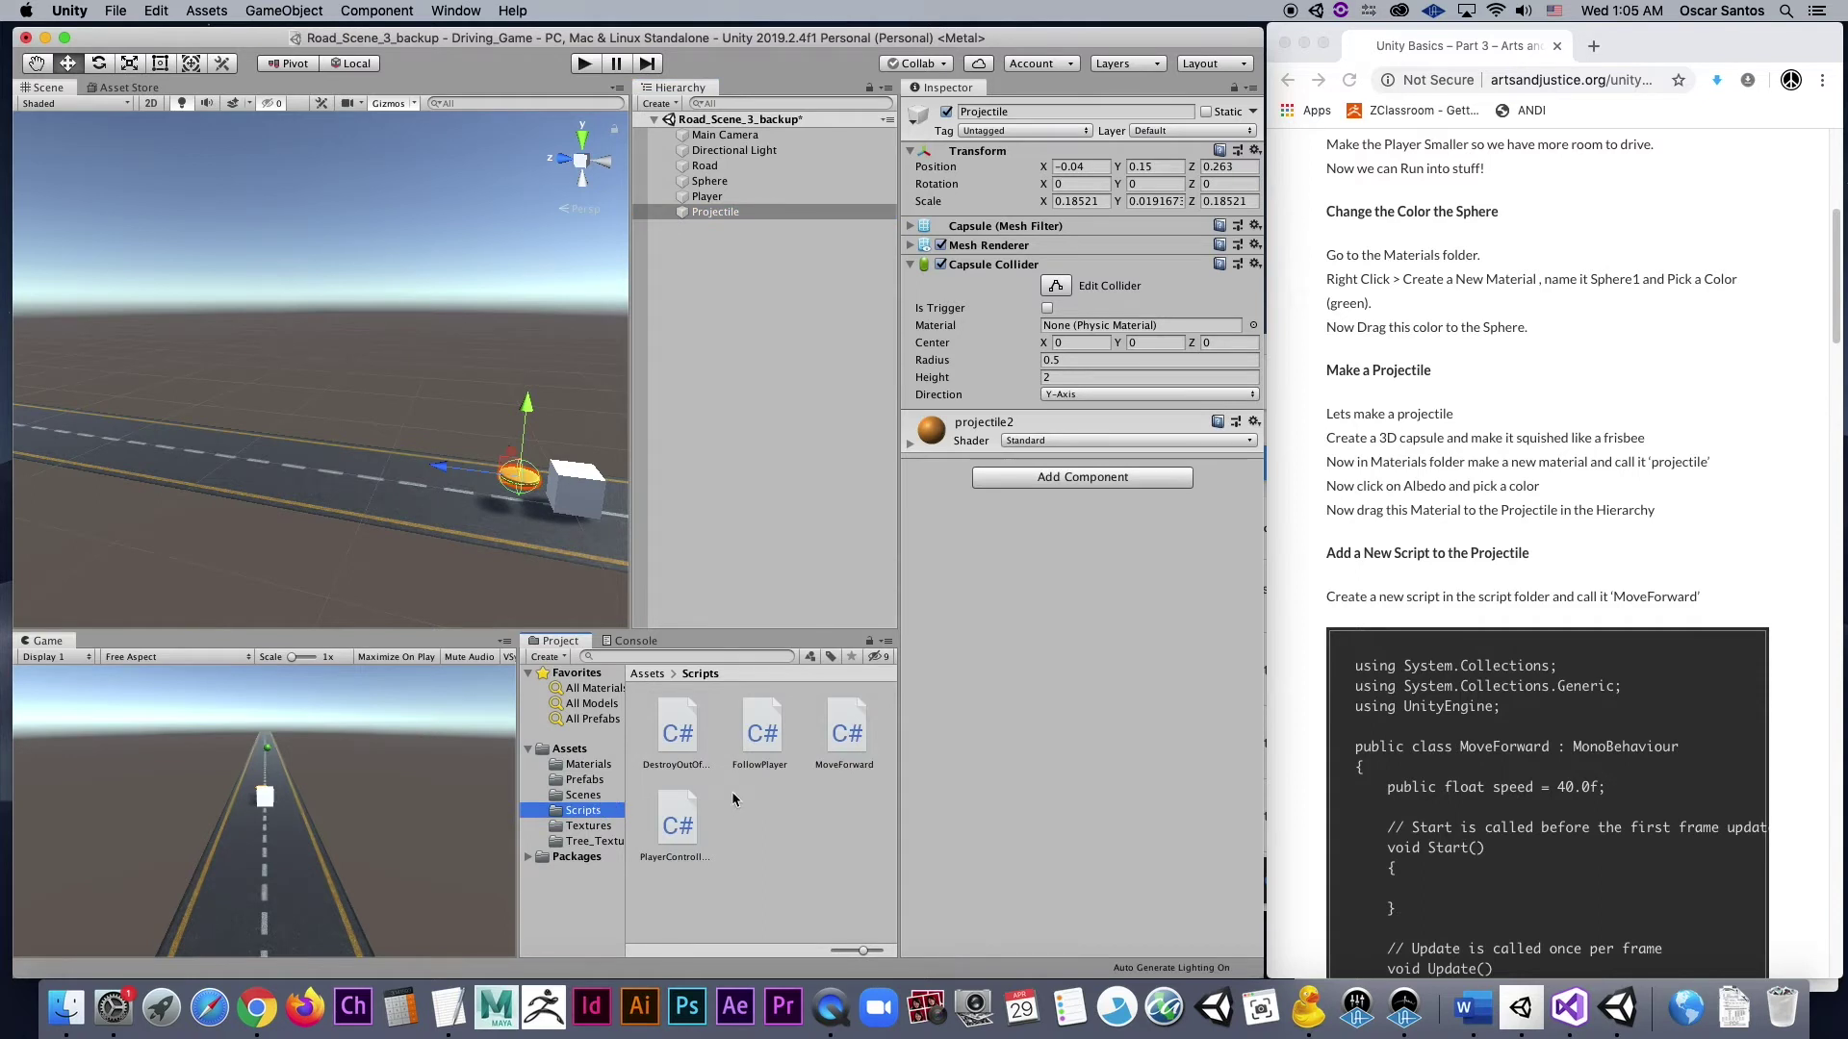
pyautogui.scroll(-3, 1495, 608)
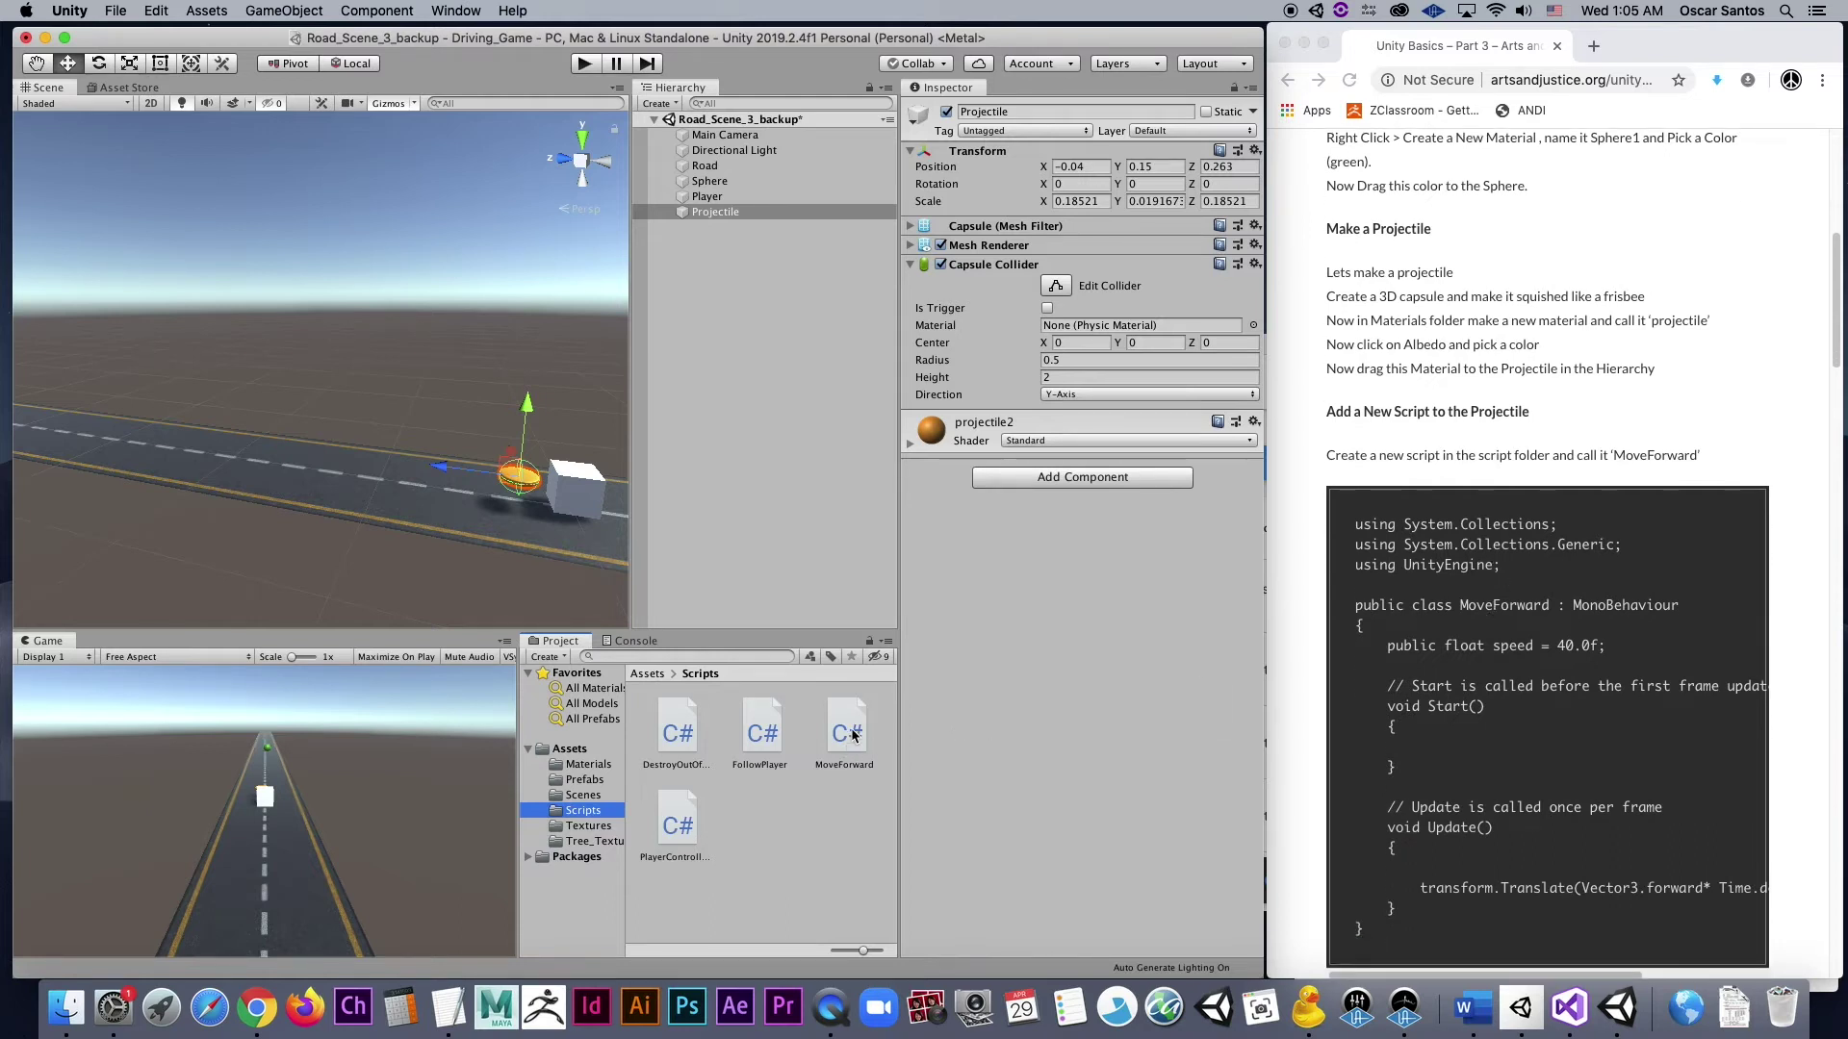
pyautogui.scroll(-2, 1583, 693)
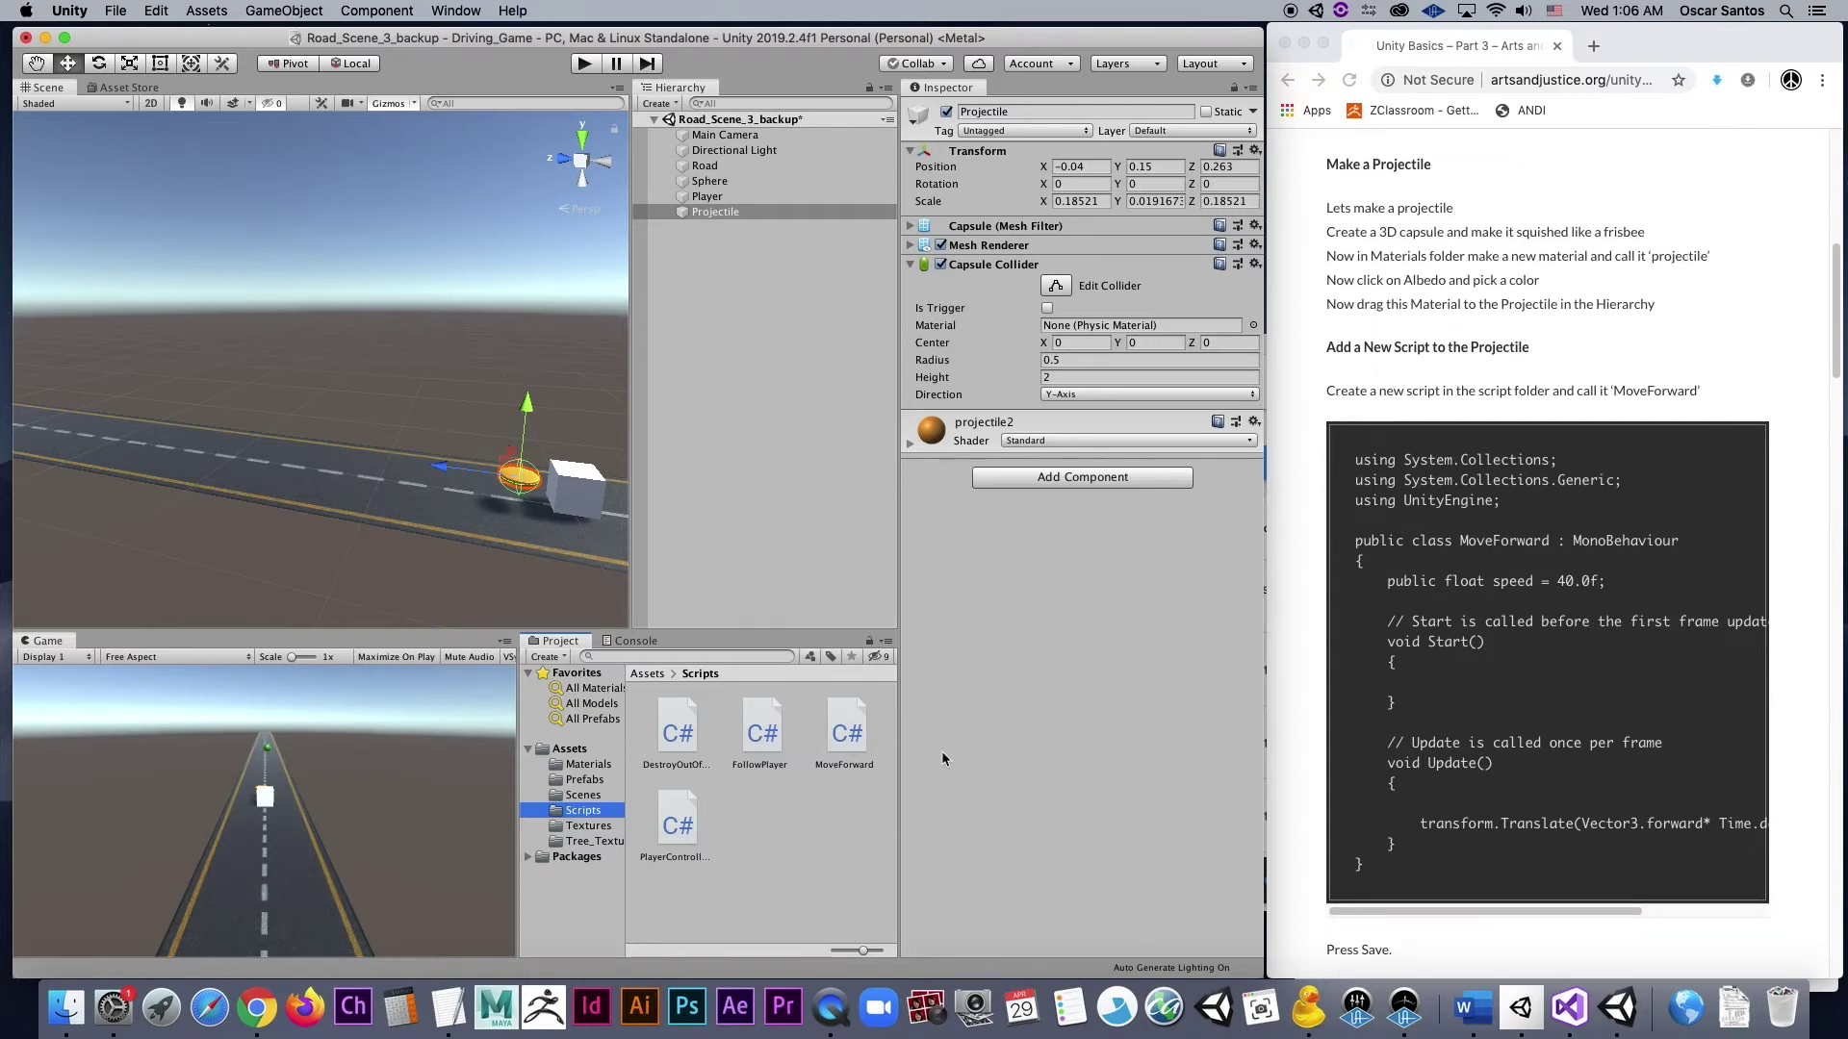
pyautogui.click(1446, 904)
pyautogui.click(851, 737)
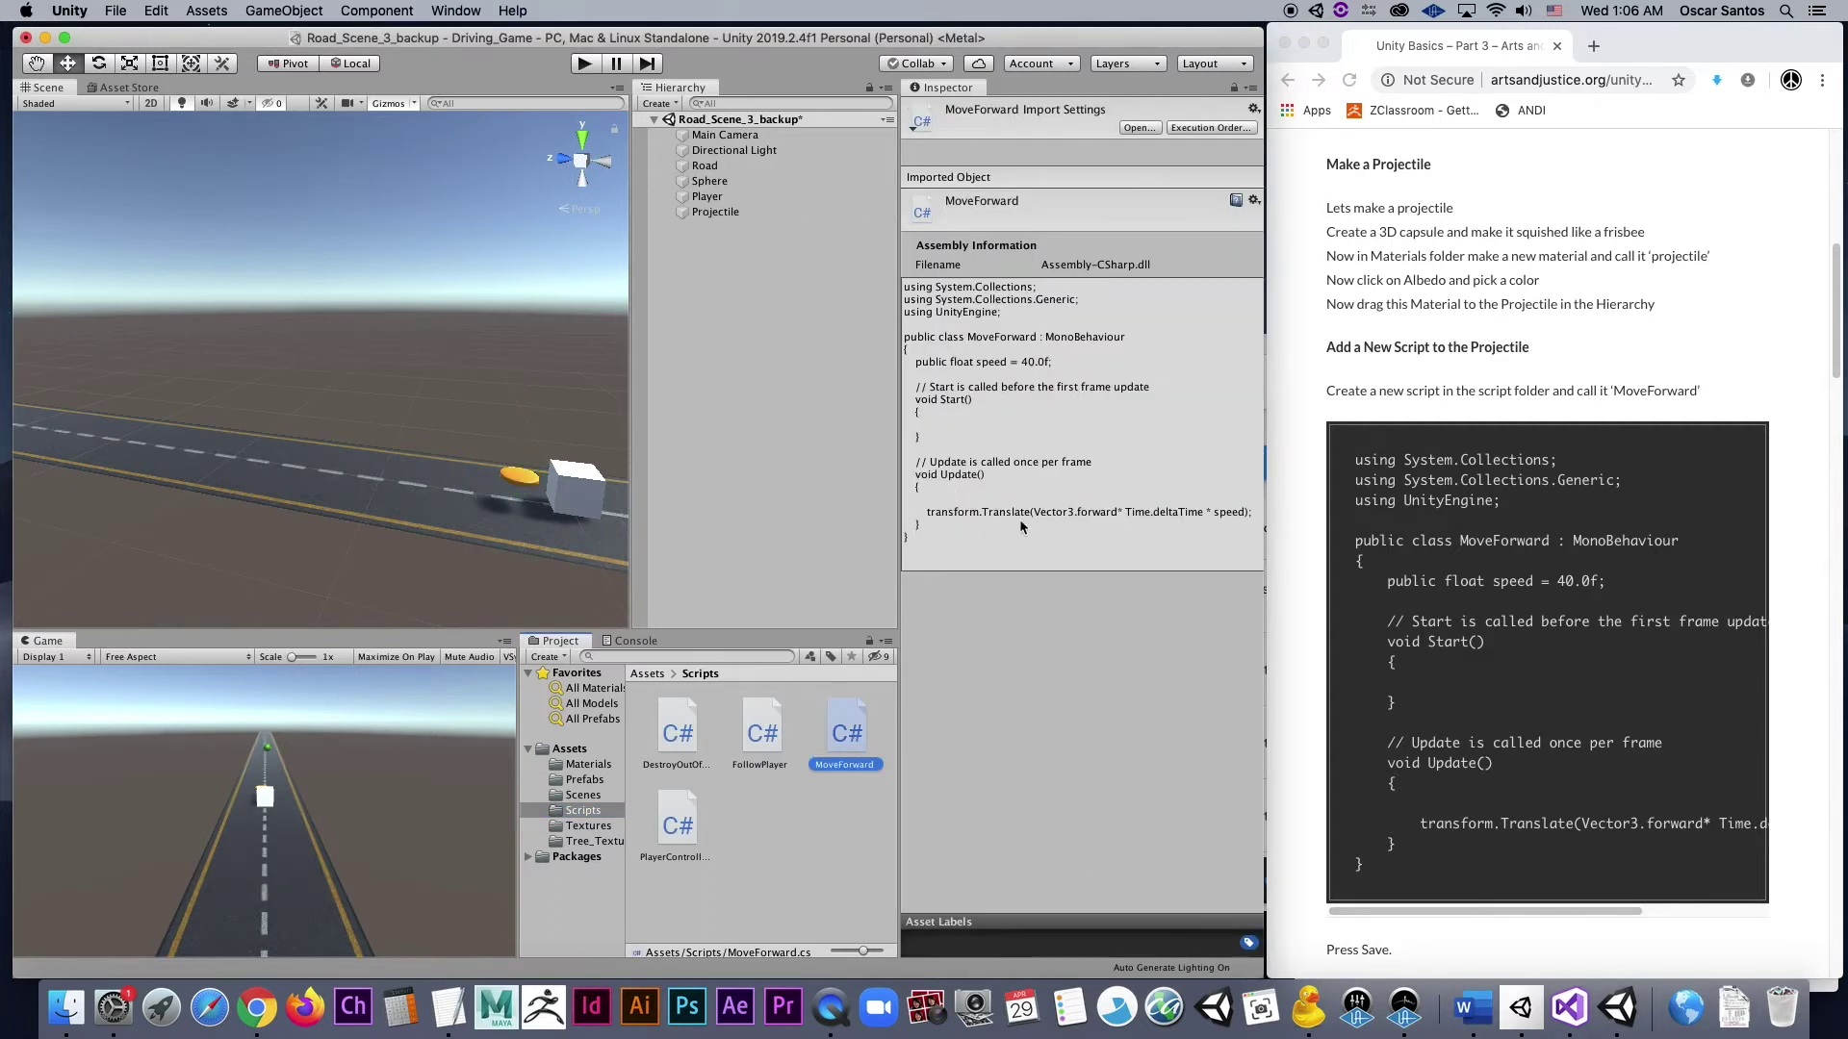
# - Open the MoveForward script in Visual Studio to view its code, then minimize it, move the start window aside and return to Unity
pyautogui.doubleClick(836, 724)
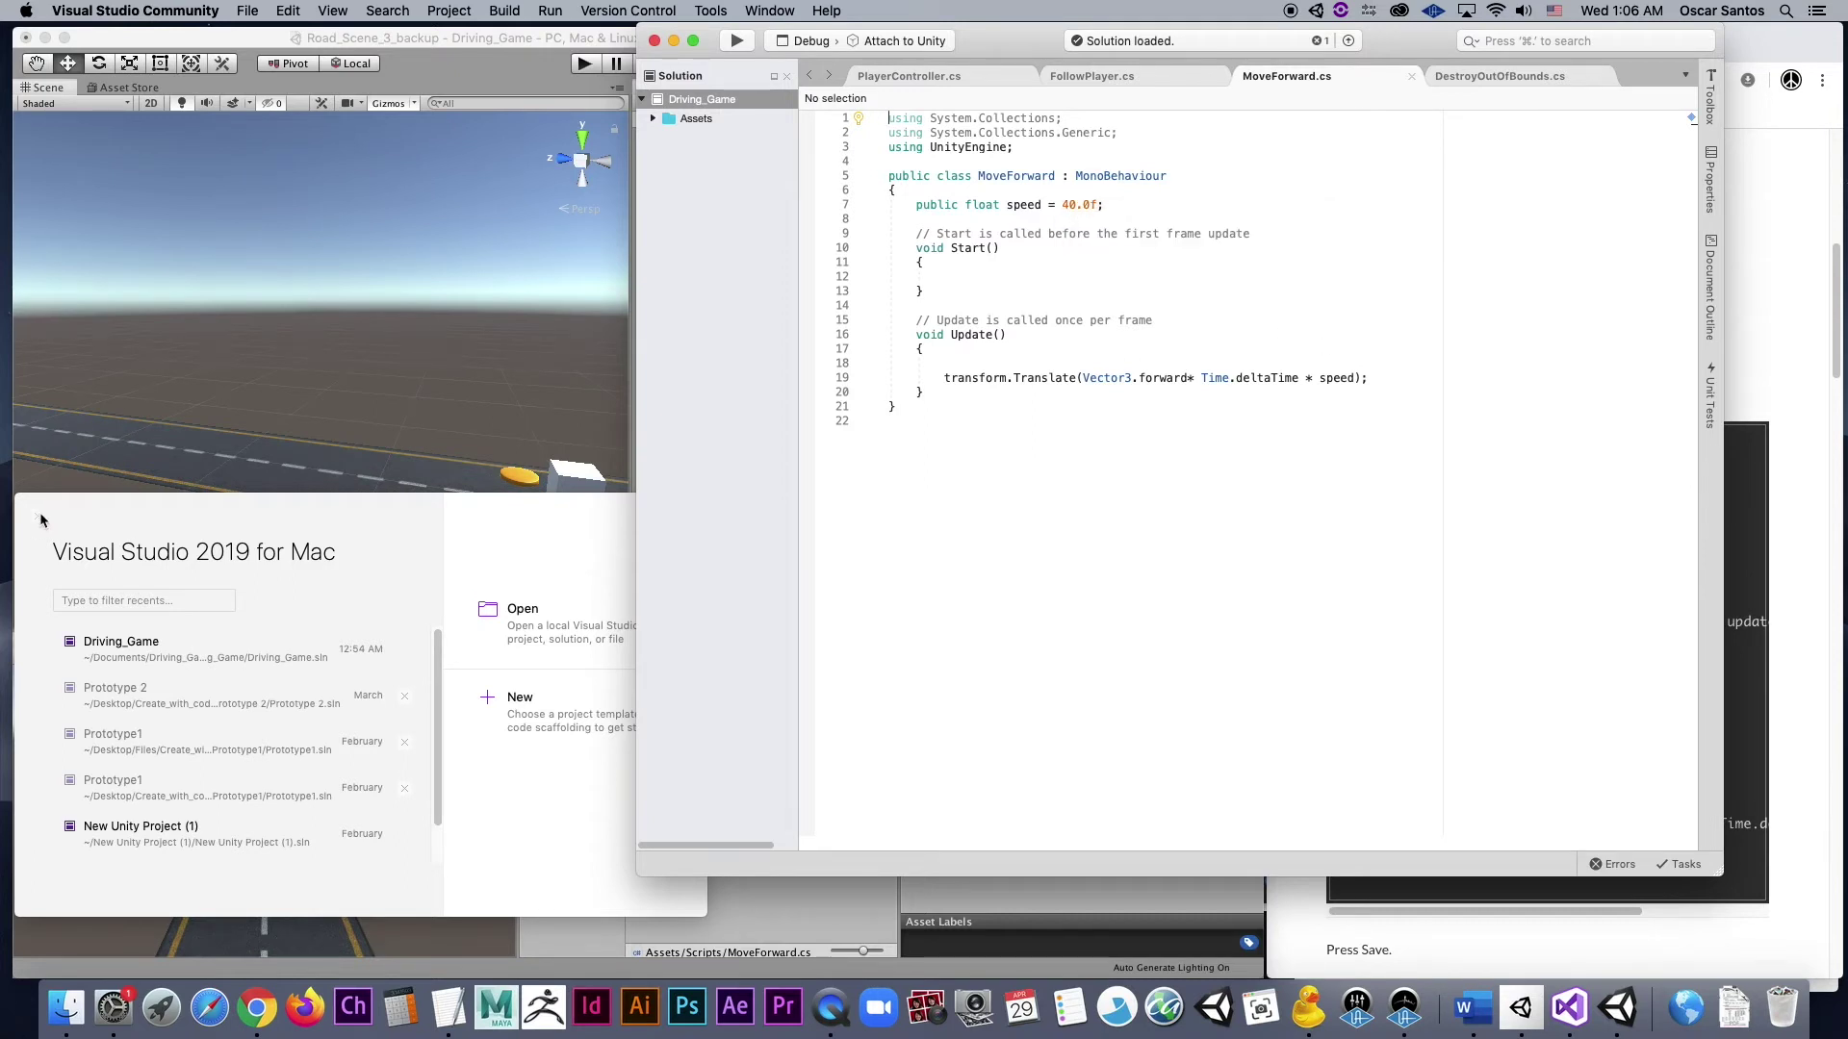
pyautogui.click(675, 41)
pyautogui.moveTo(55, 531); pyautogui.dragTo(594, 566)
pyautogui.moveTo(724, 539); pyautogui.dragTo(1214, 979)
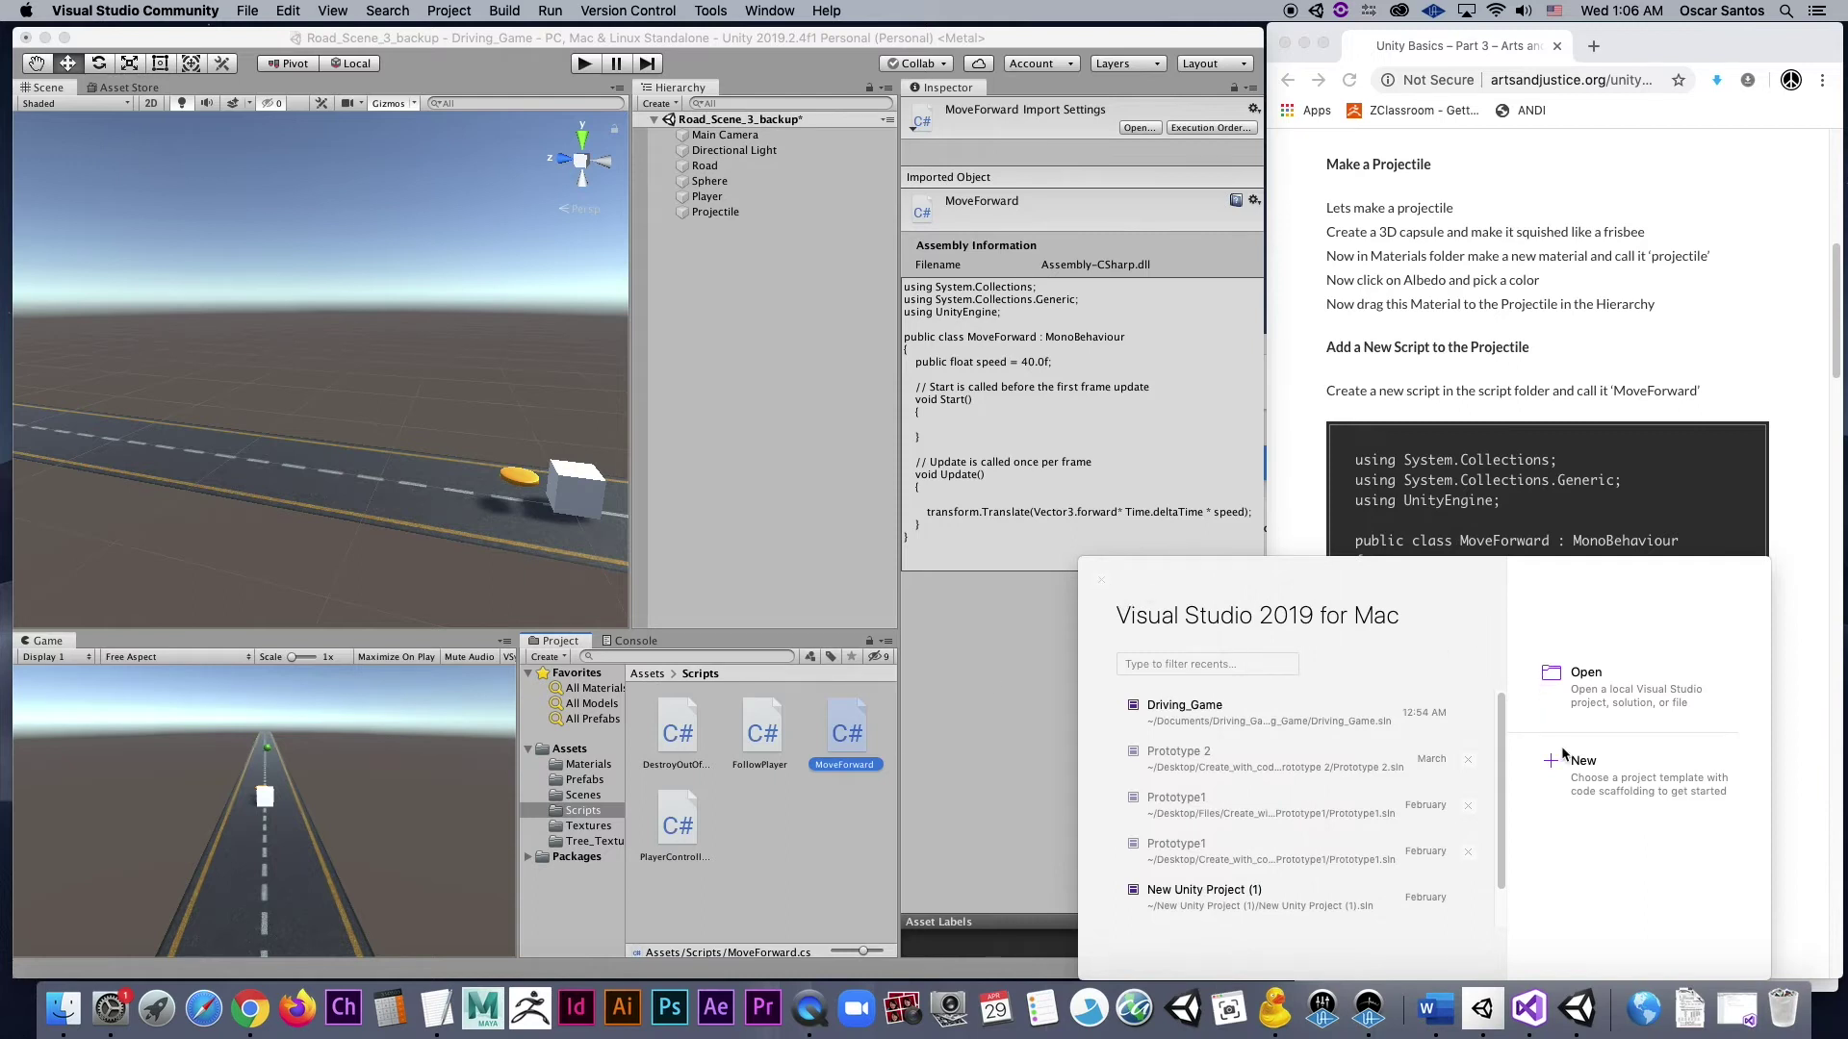
pyautogui.click(991, 626)
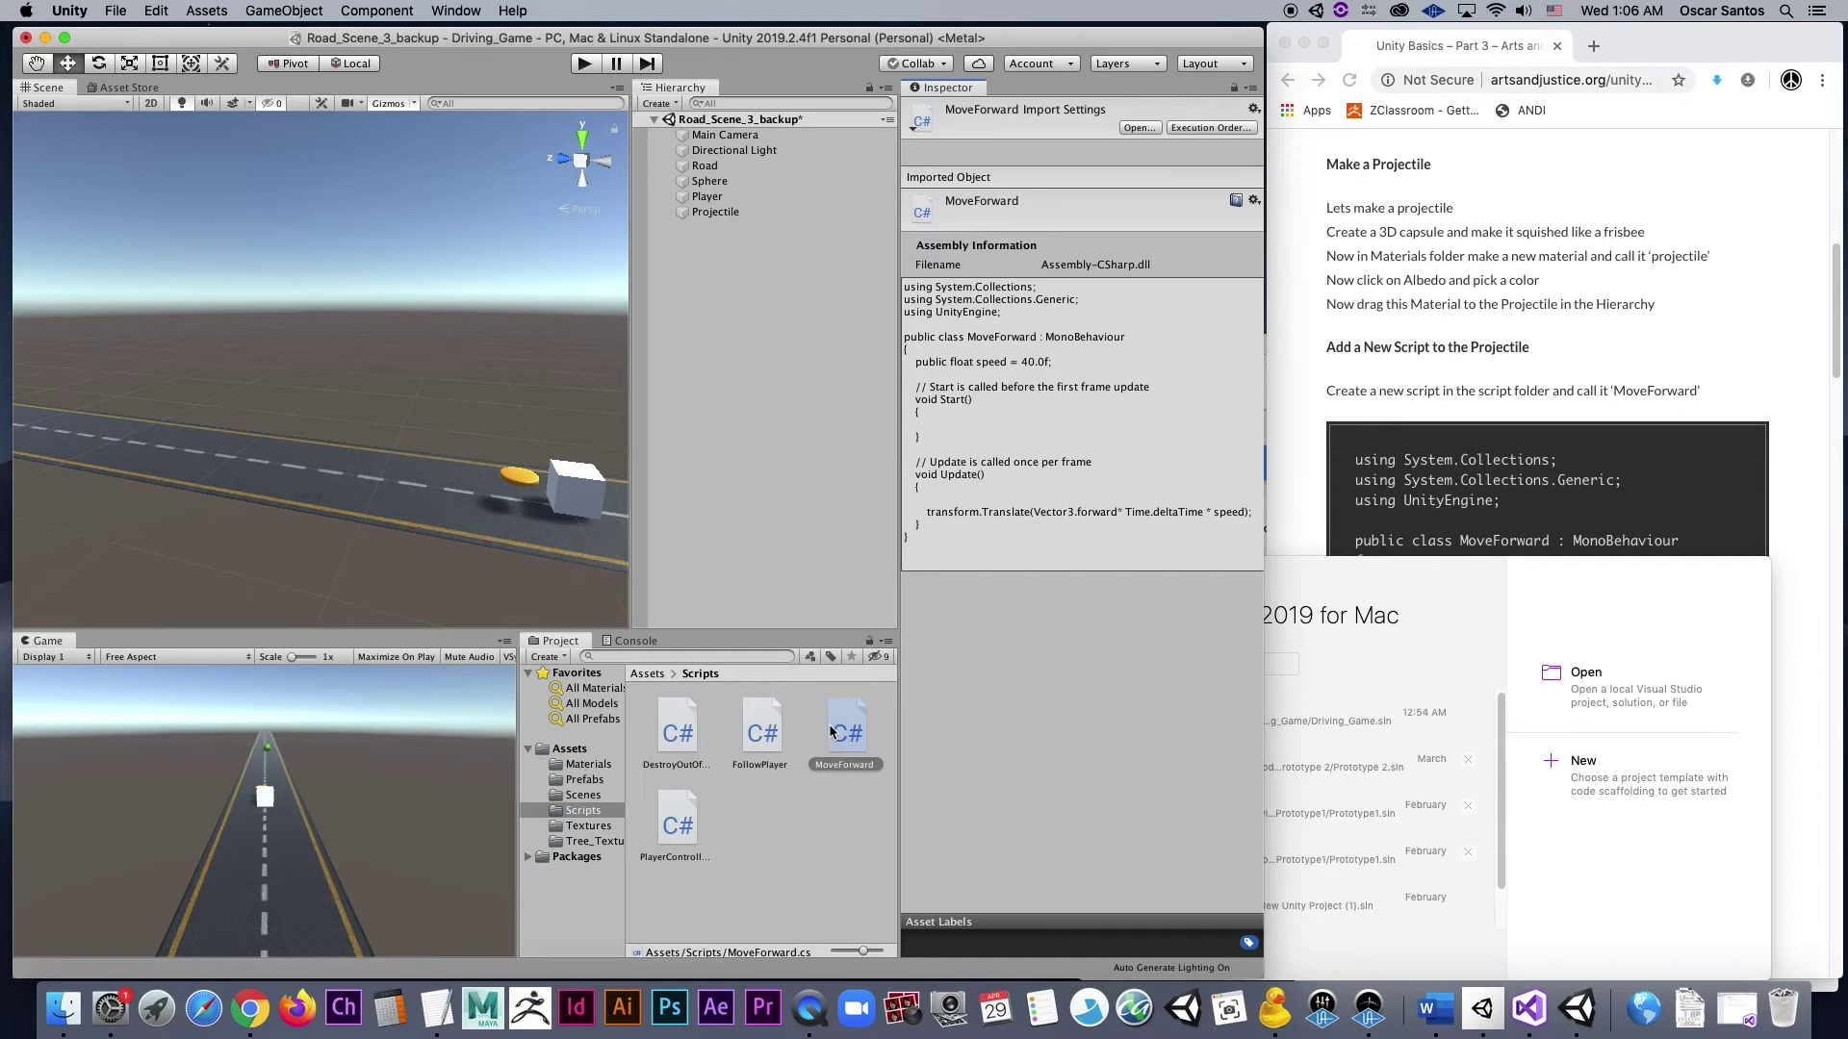
# - Create a new C# script with its default name in the Scripts folder
pyautogui.press('super+Tab')
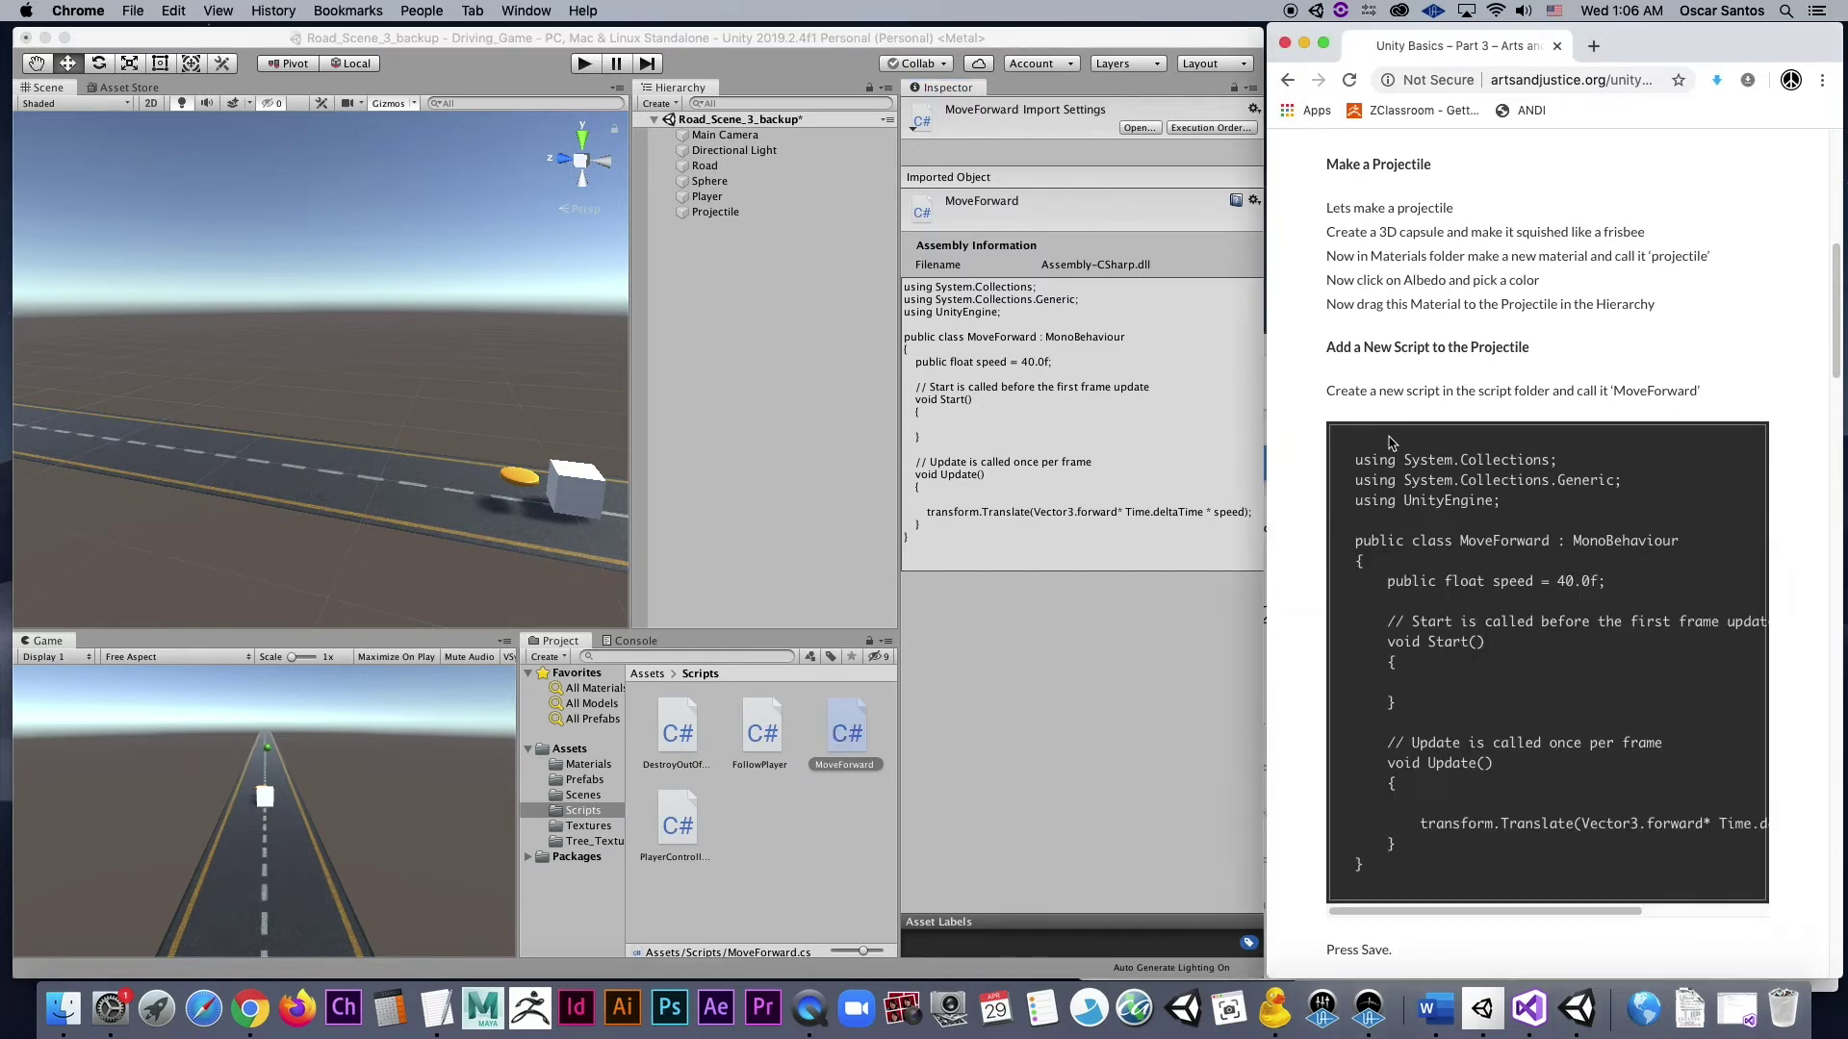
pyautogui.rightClick(770, 804)
pyautogui.moveTo(886, 548)
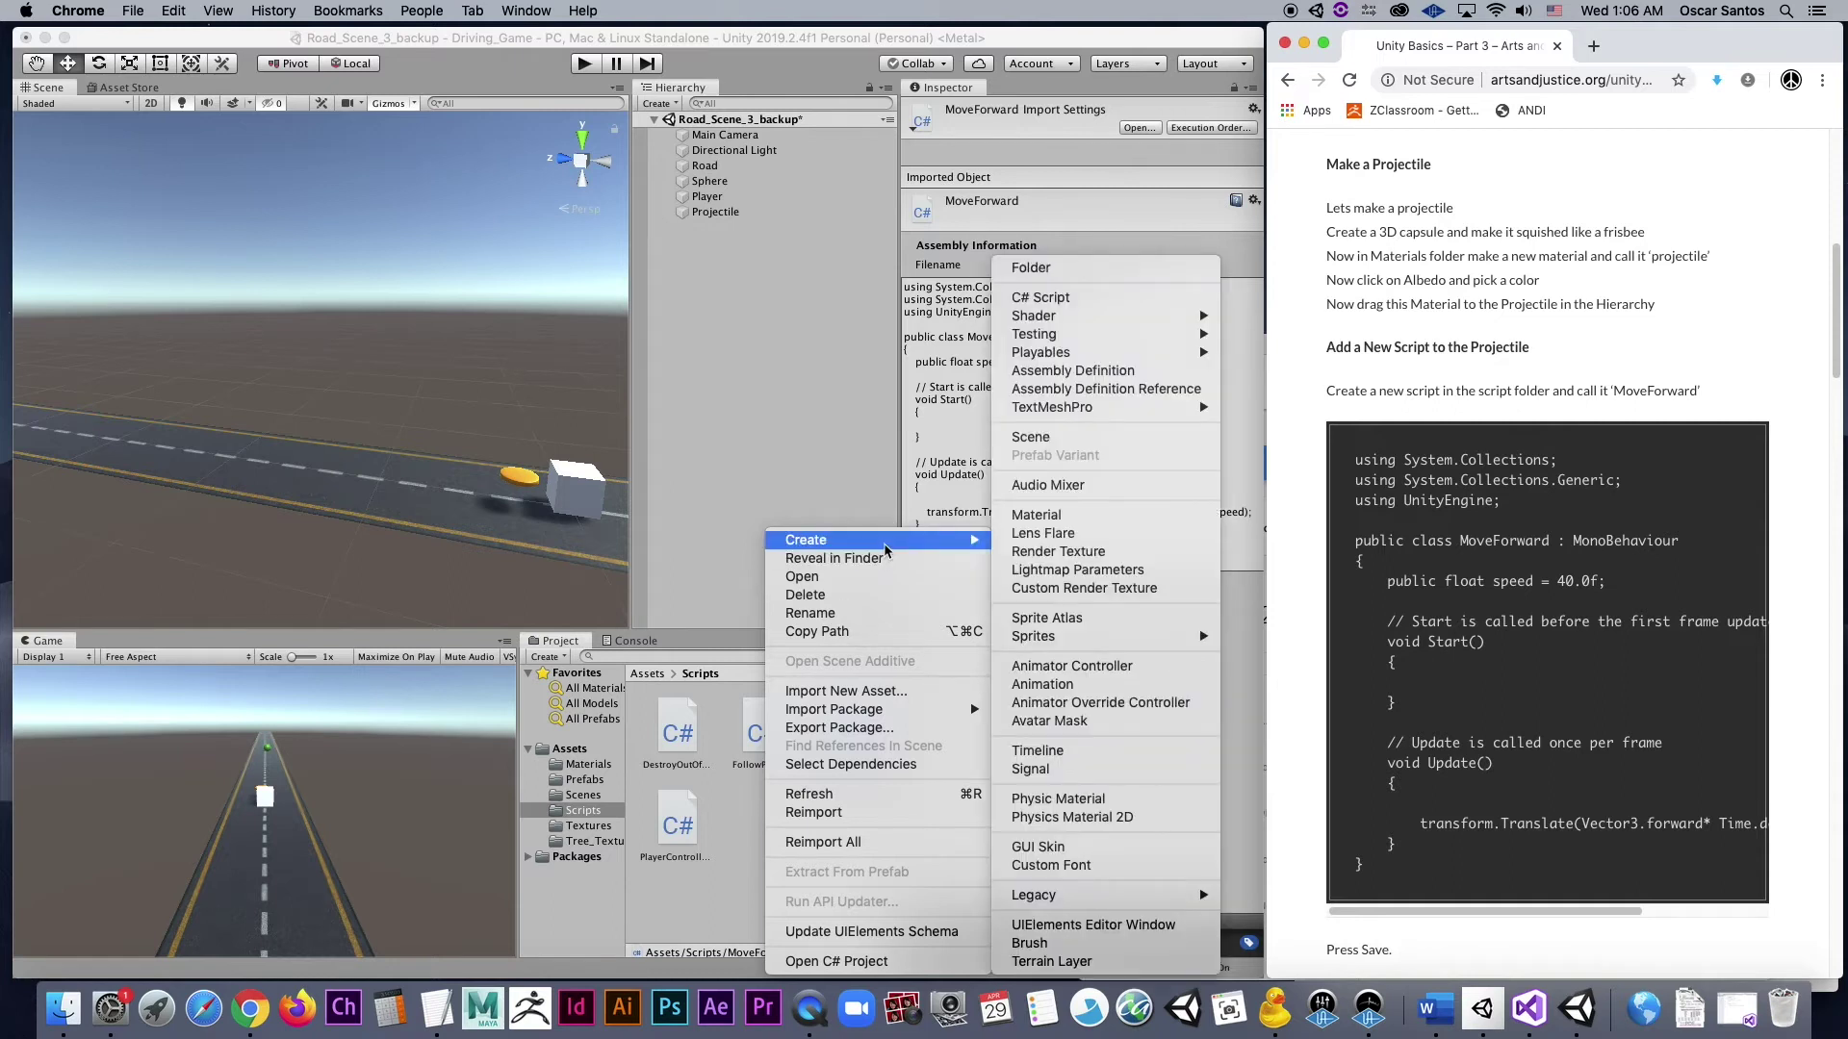
pyautogui.click(1078, 297)
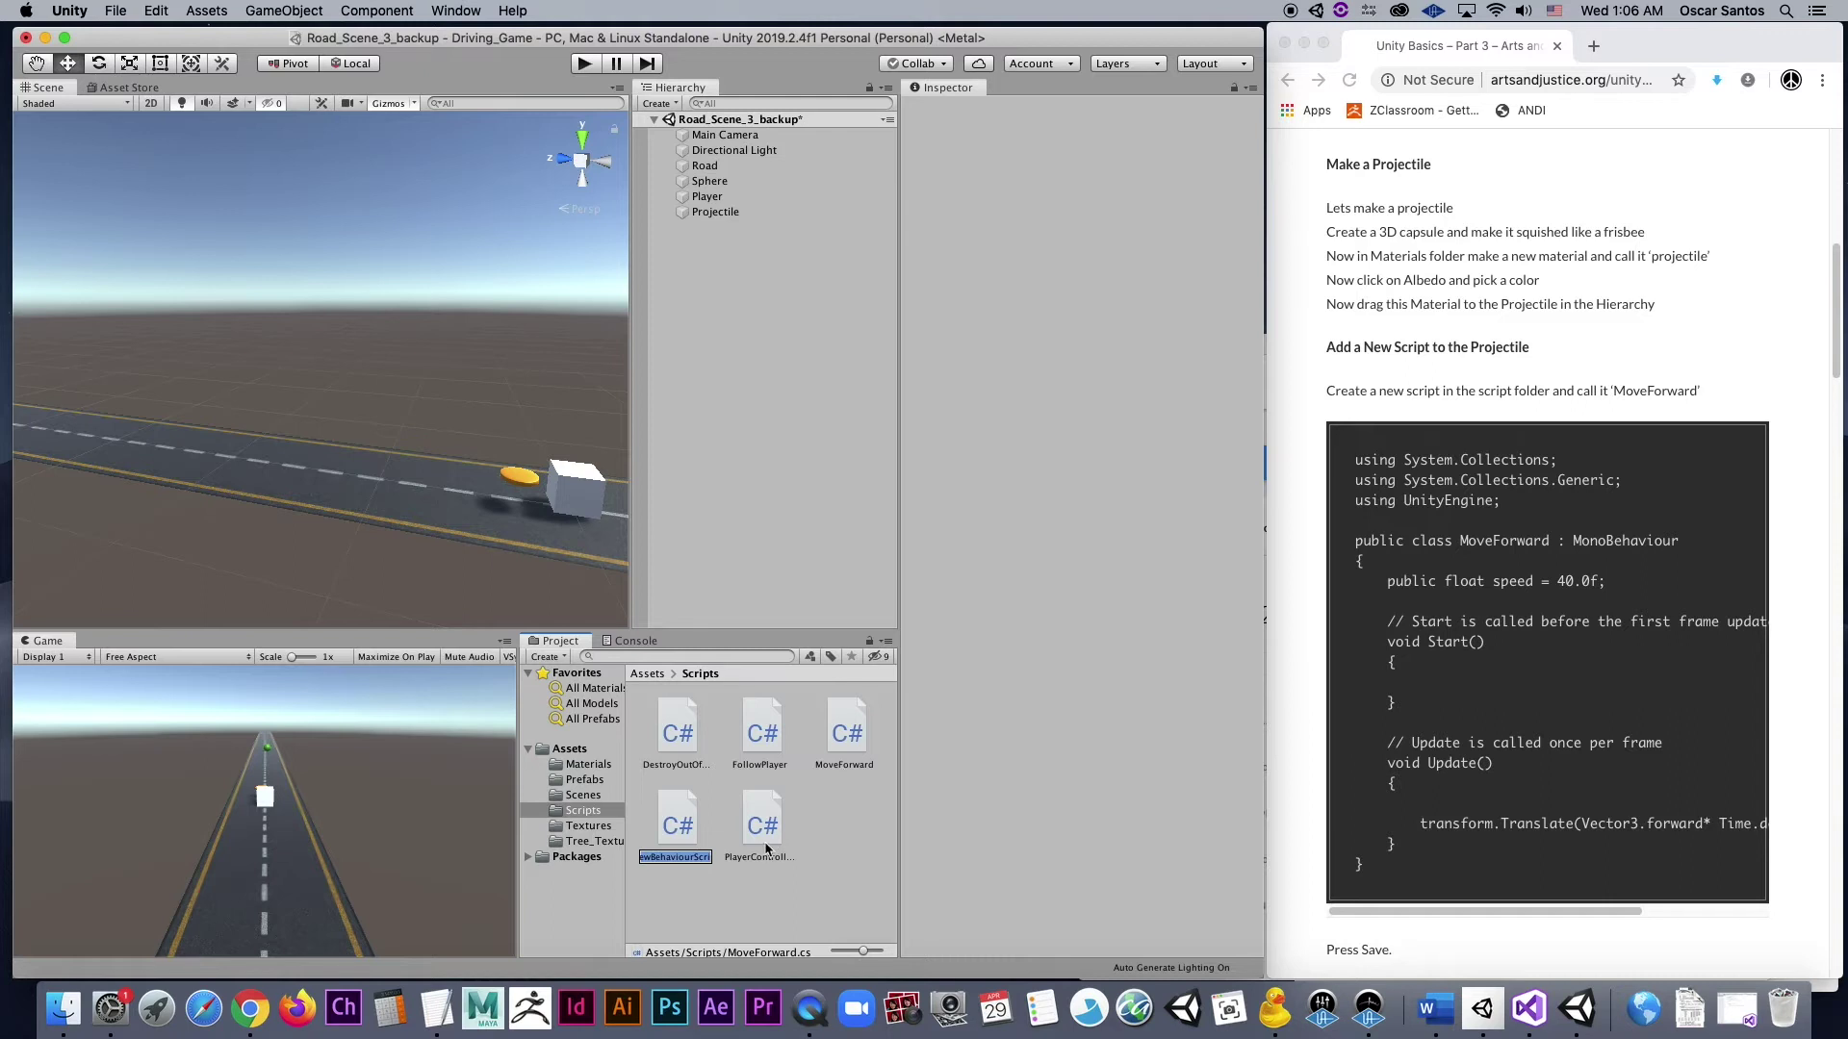
pyautogui.press('Return')
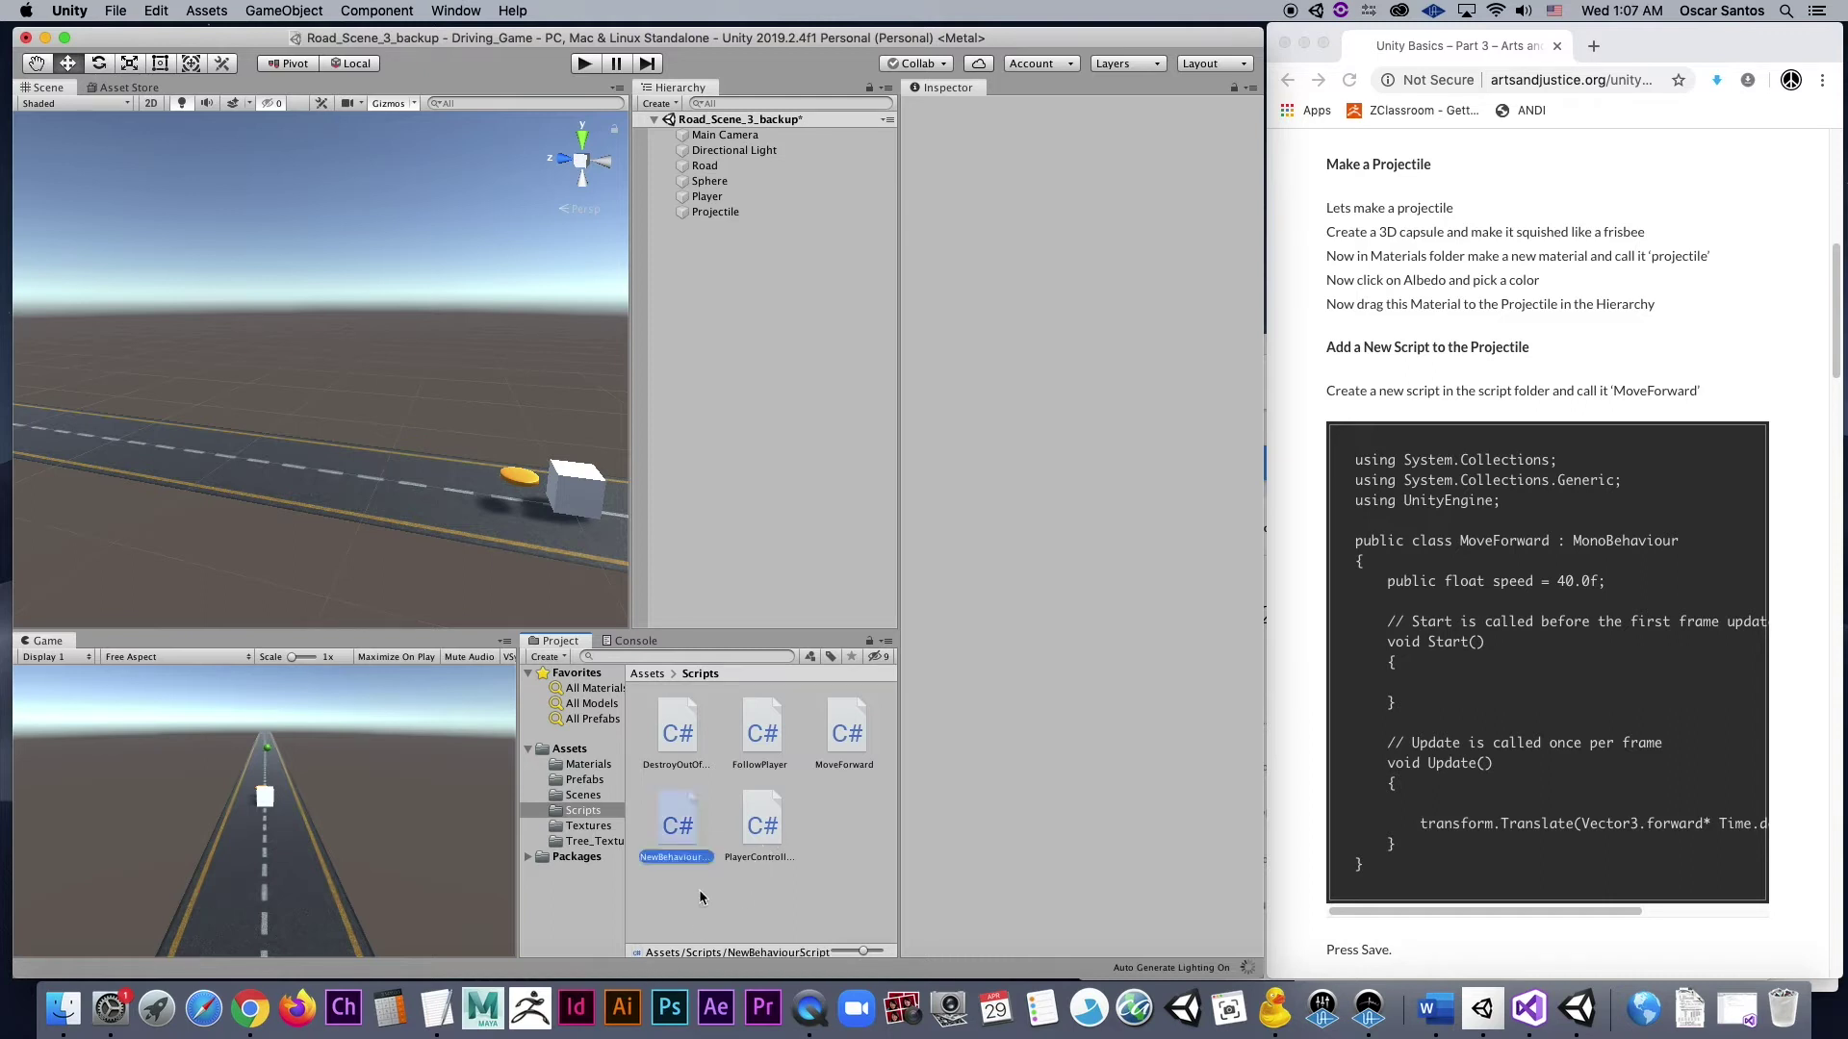
# - Delete the NewBehaviourScript asset from the Scripts folder
pyautogui.click(687, 835)
pyautogui.rightClick(687, 835)
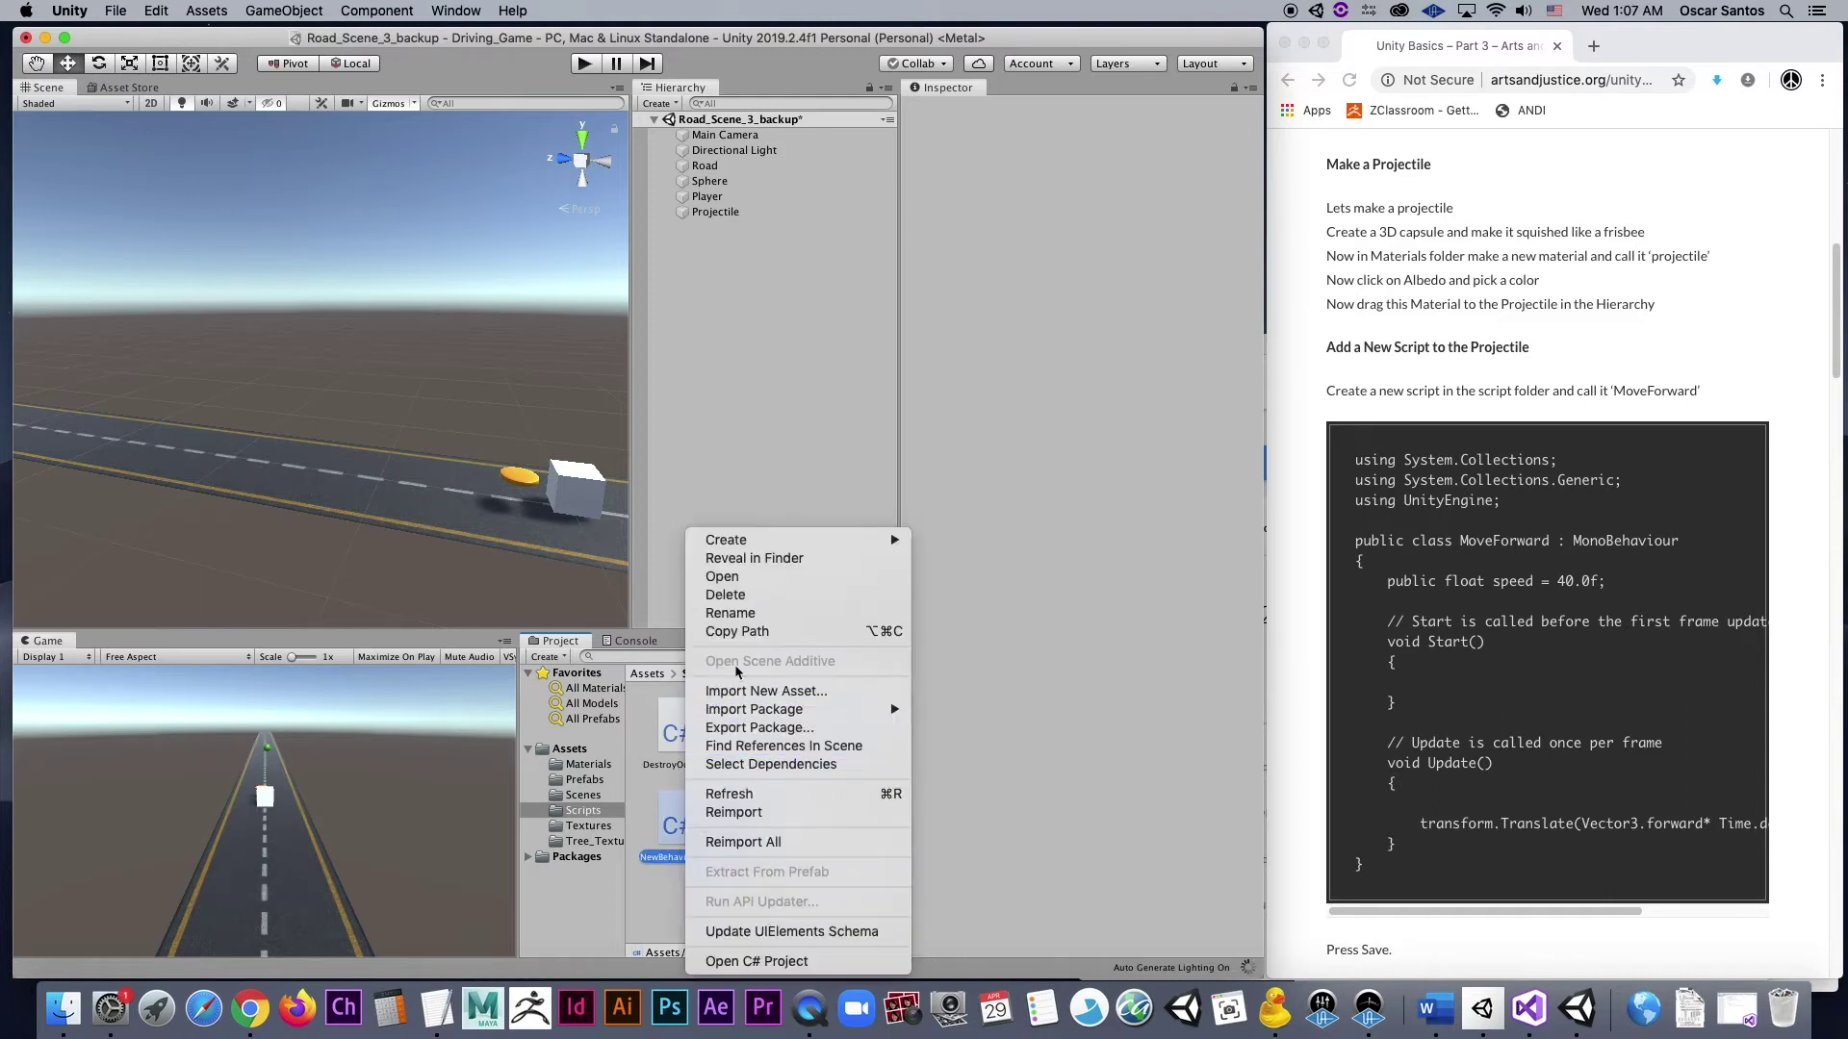
pyautogui.click(745, 597)
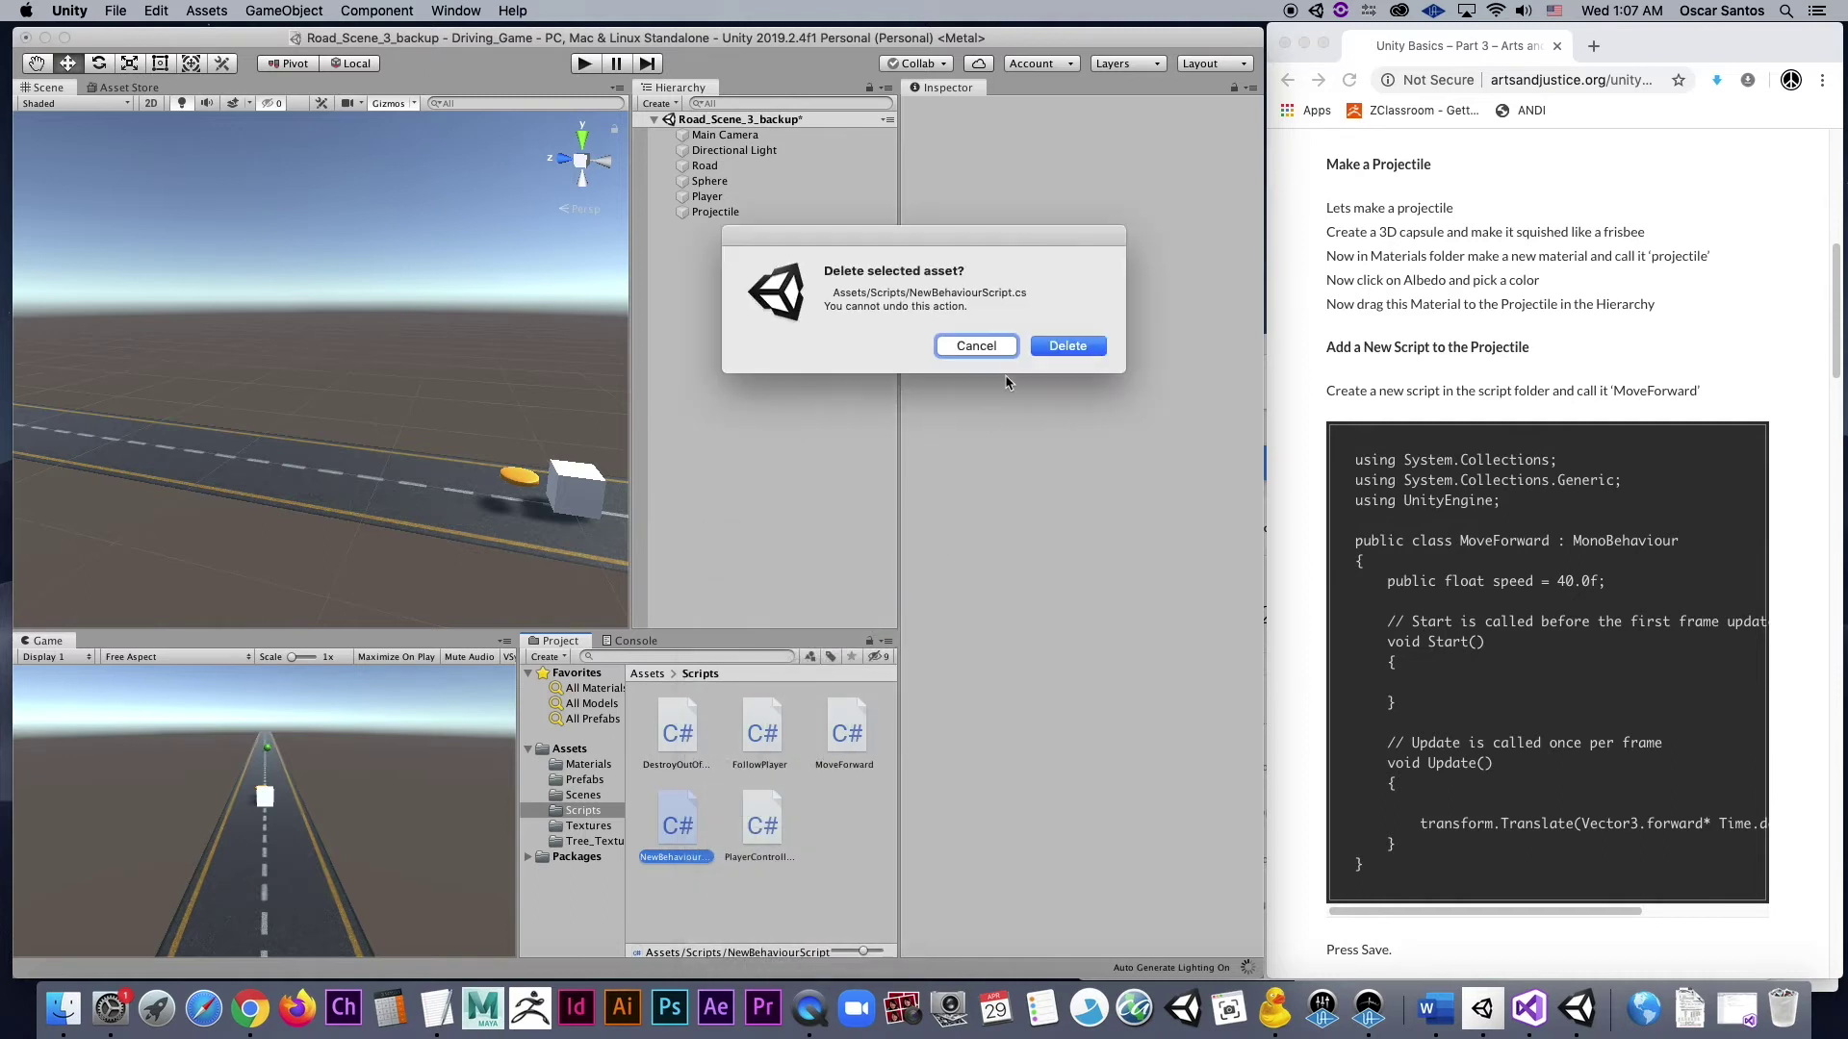
pyautogui.click(1052, 347)
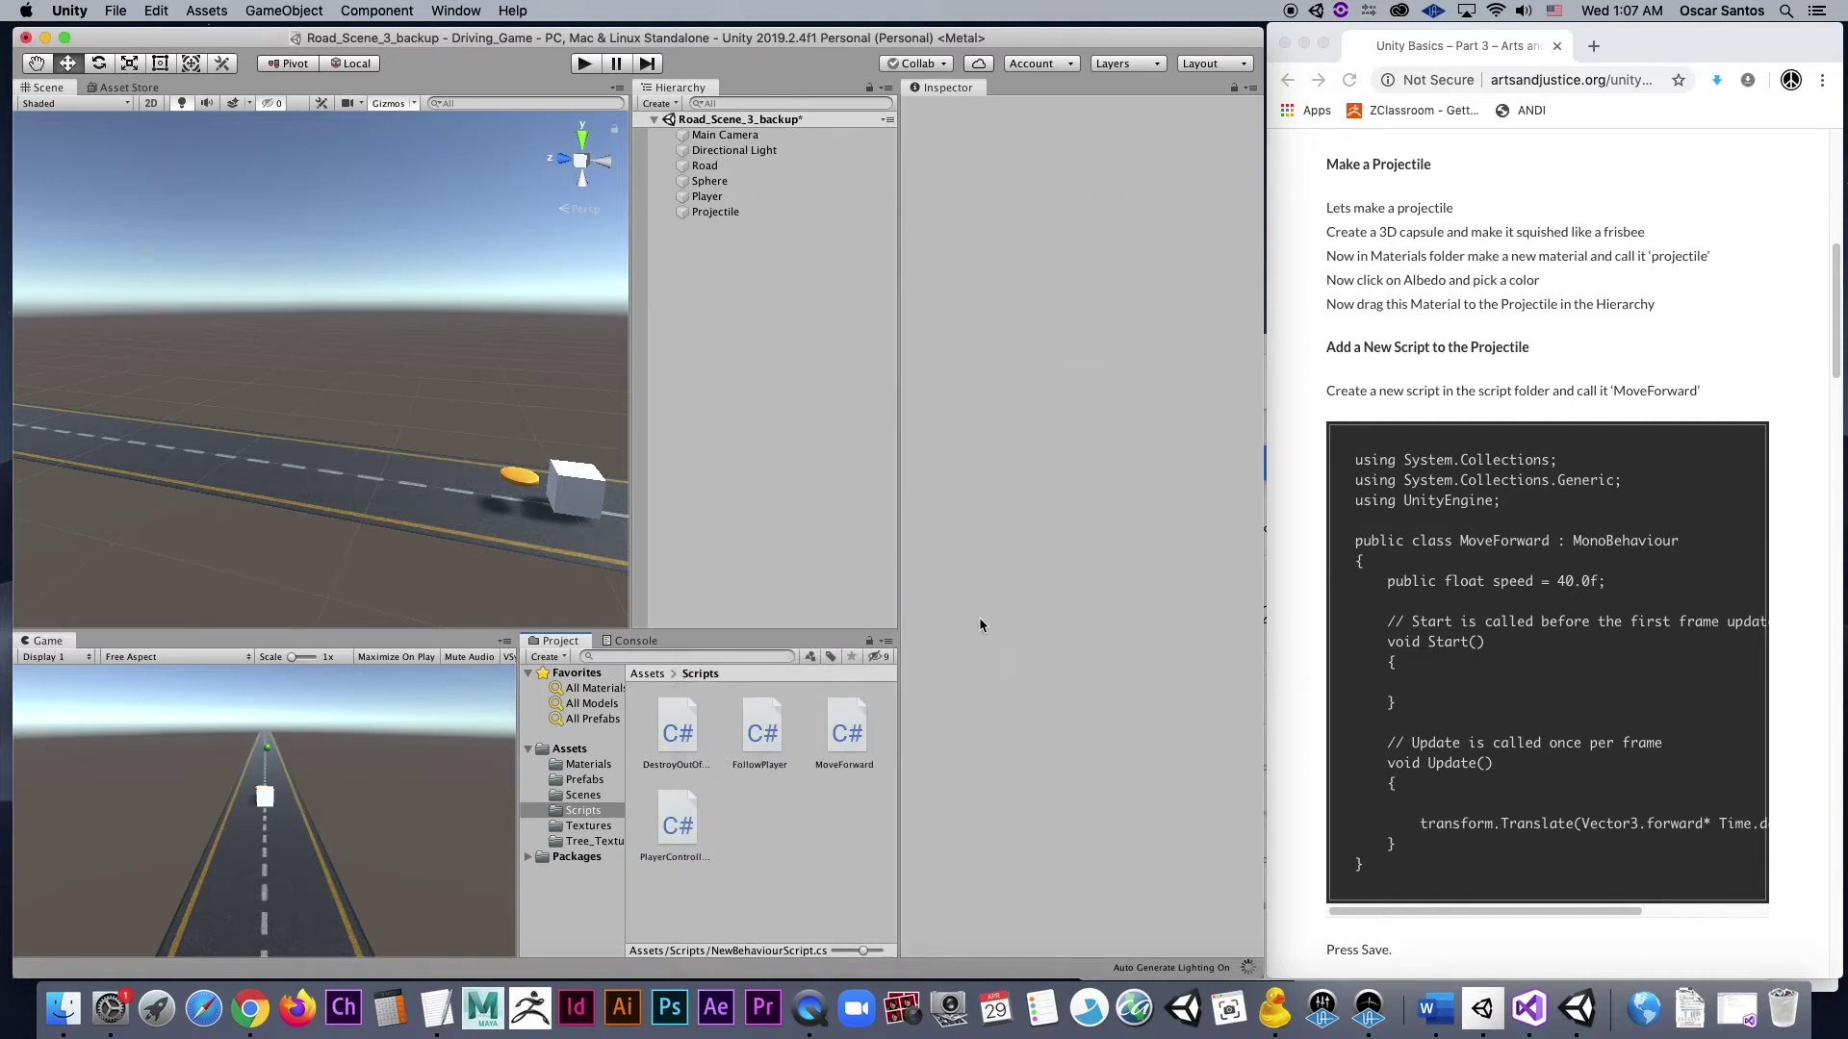
# - Attach the MoveForward script to the Projectile object, then run and stop a play test of the scene
pyautogui.click(843, 736)
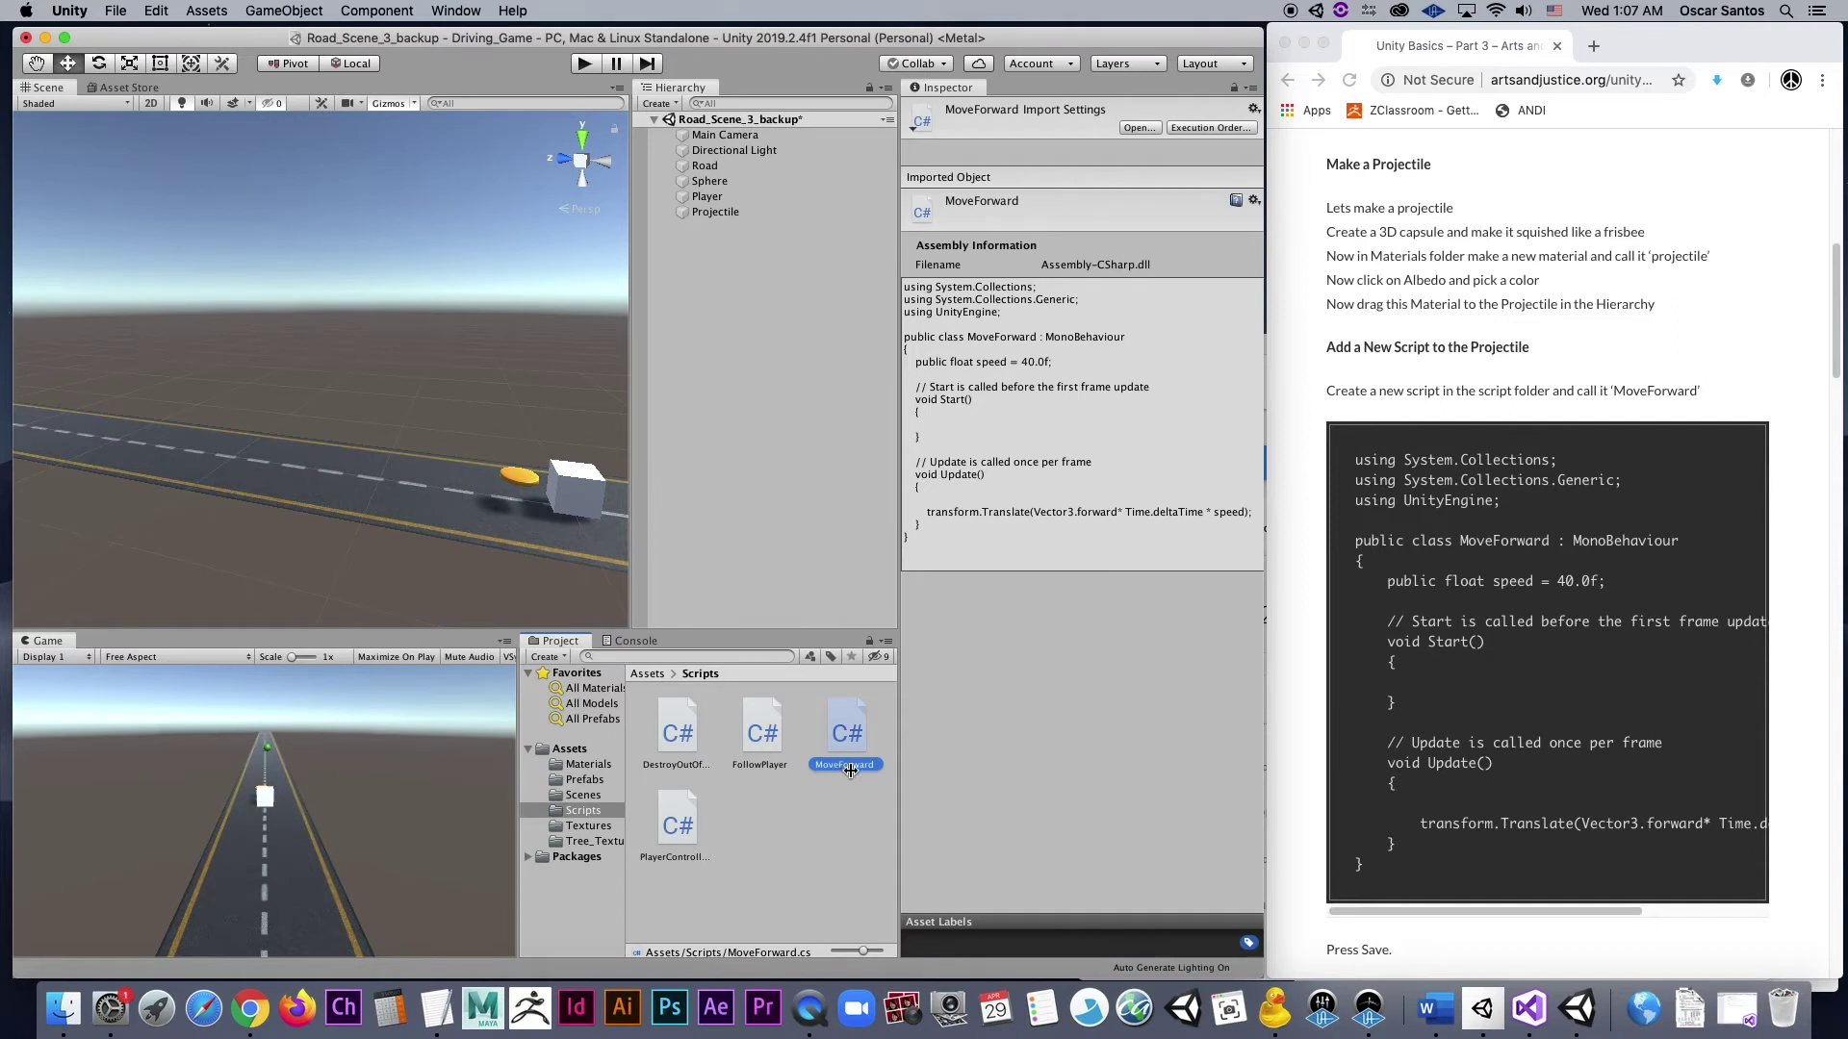
pyautogui.scroll(-4, 1495, 643)
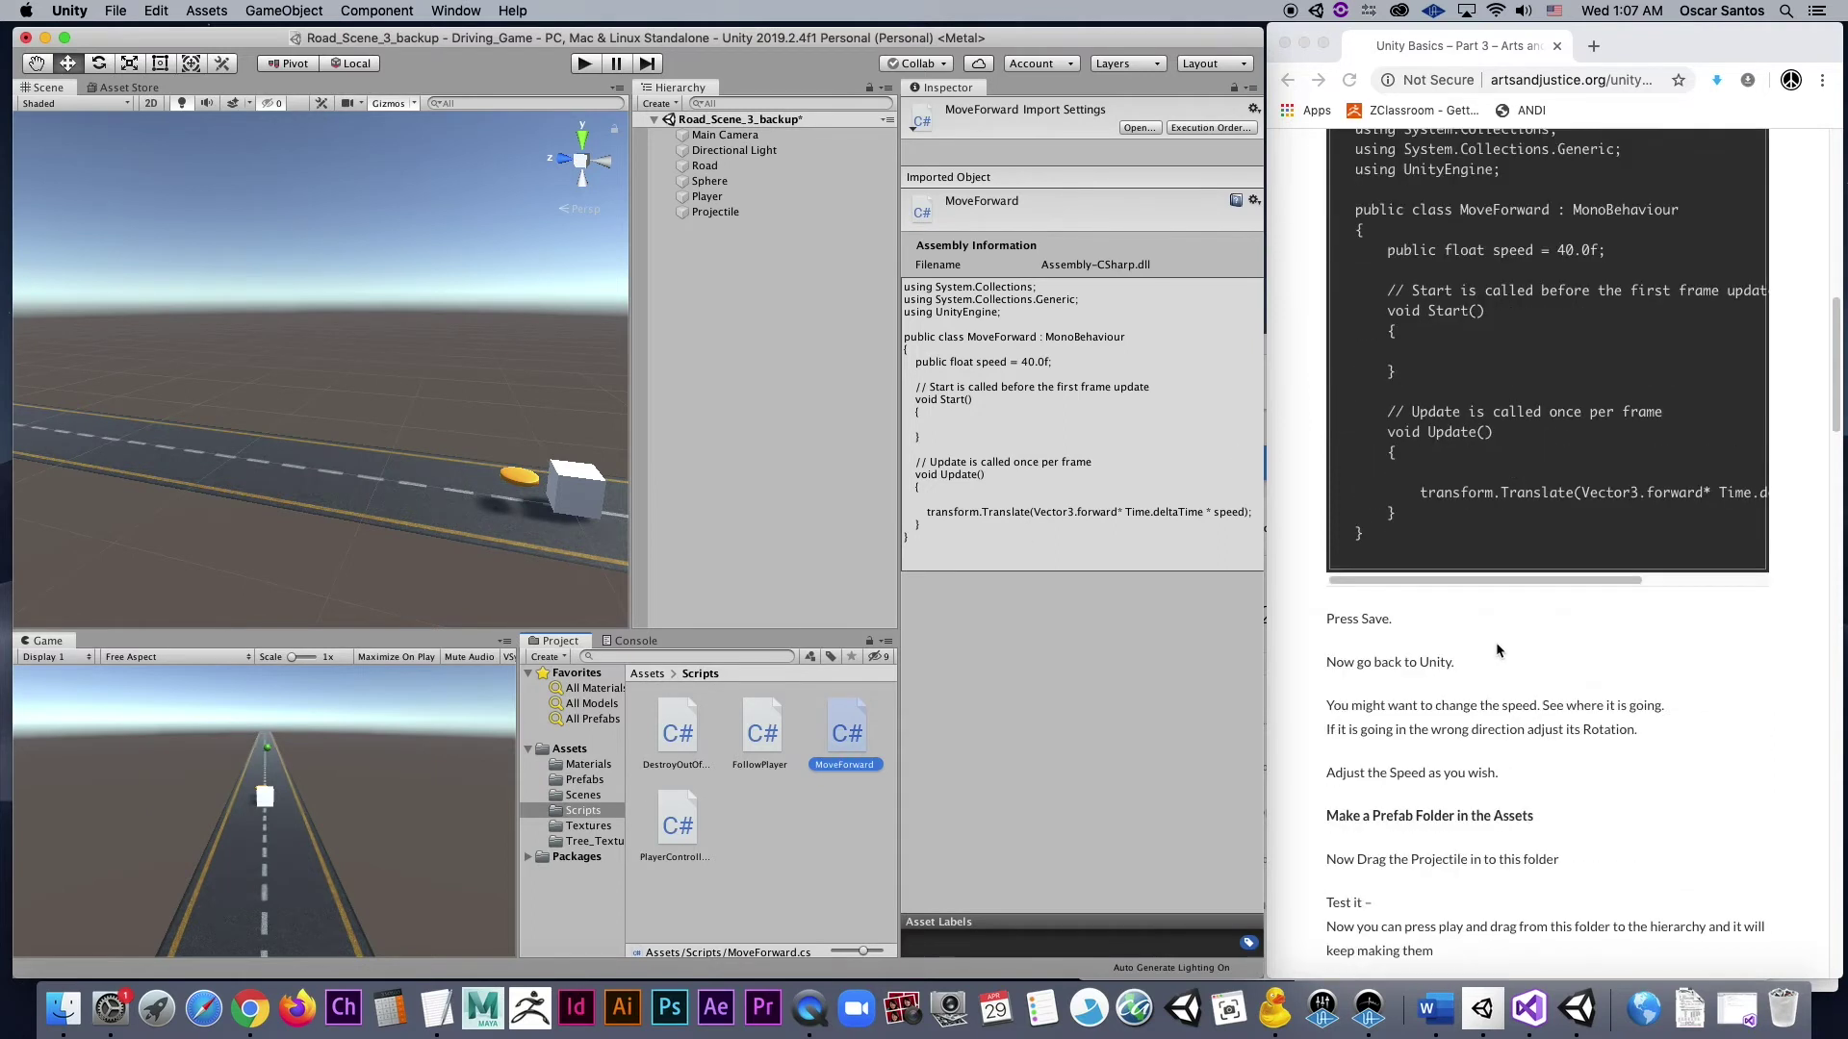
pyautogui.scroll(4, 1496, 643)
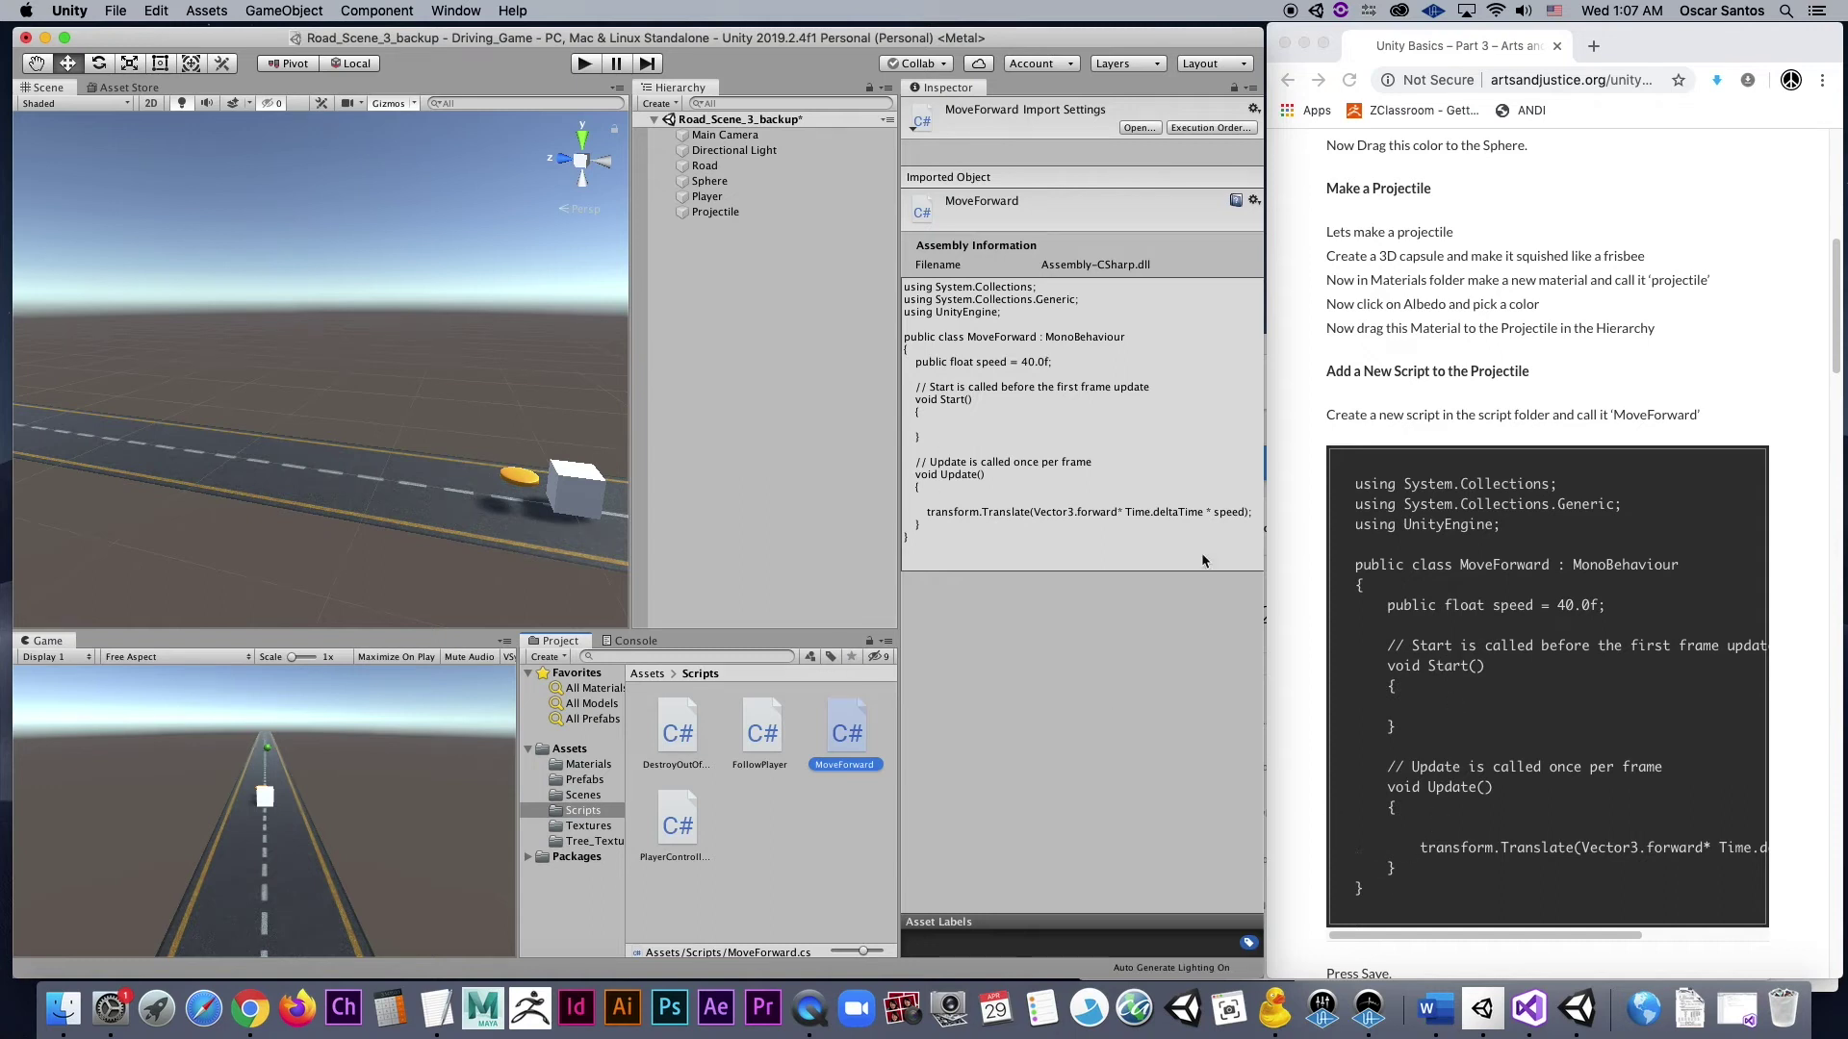
pyautogui.scroll(-5, 1464, 732)
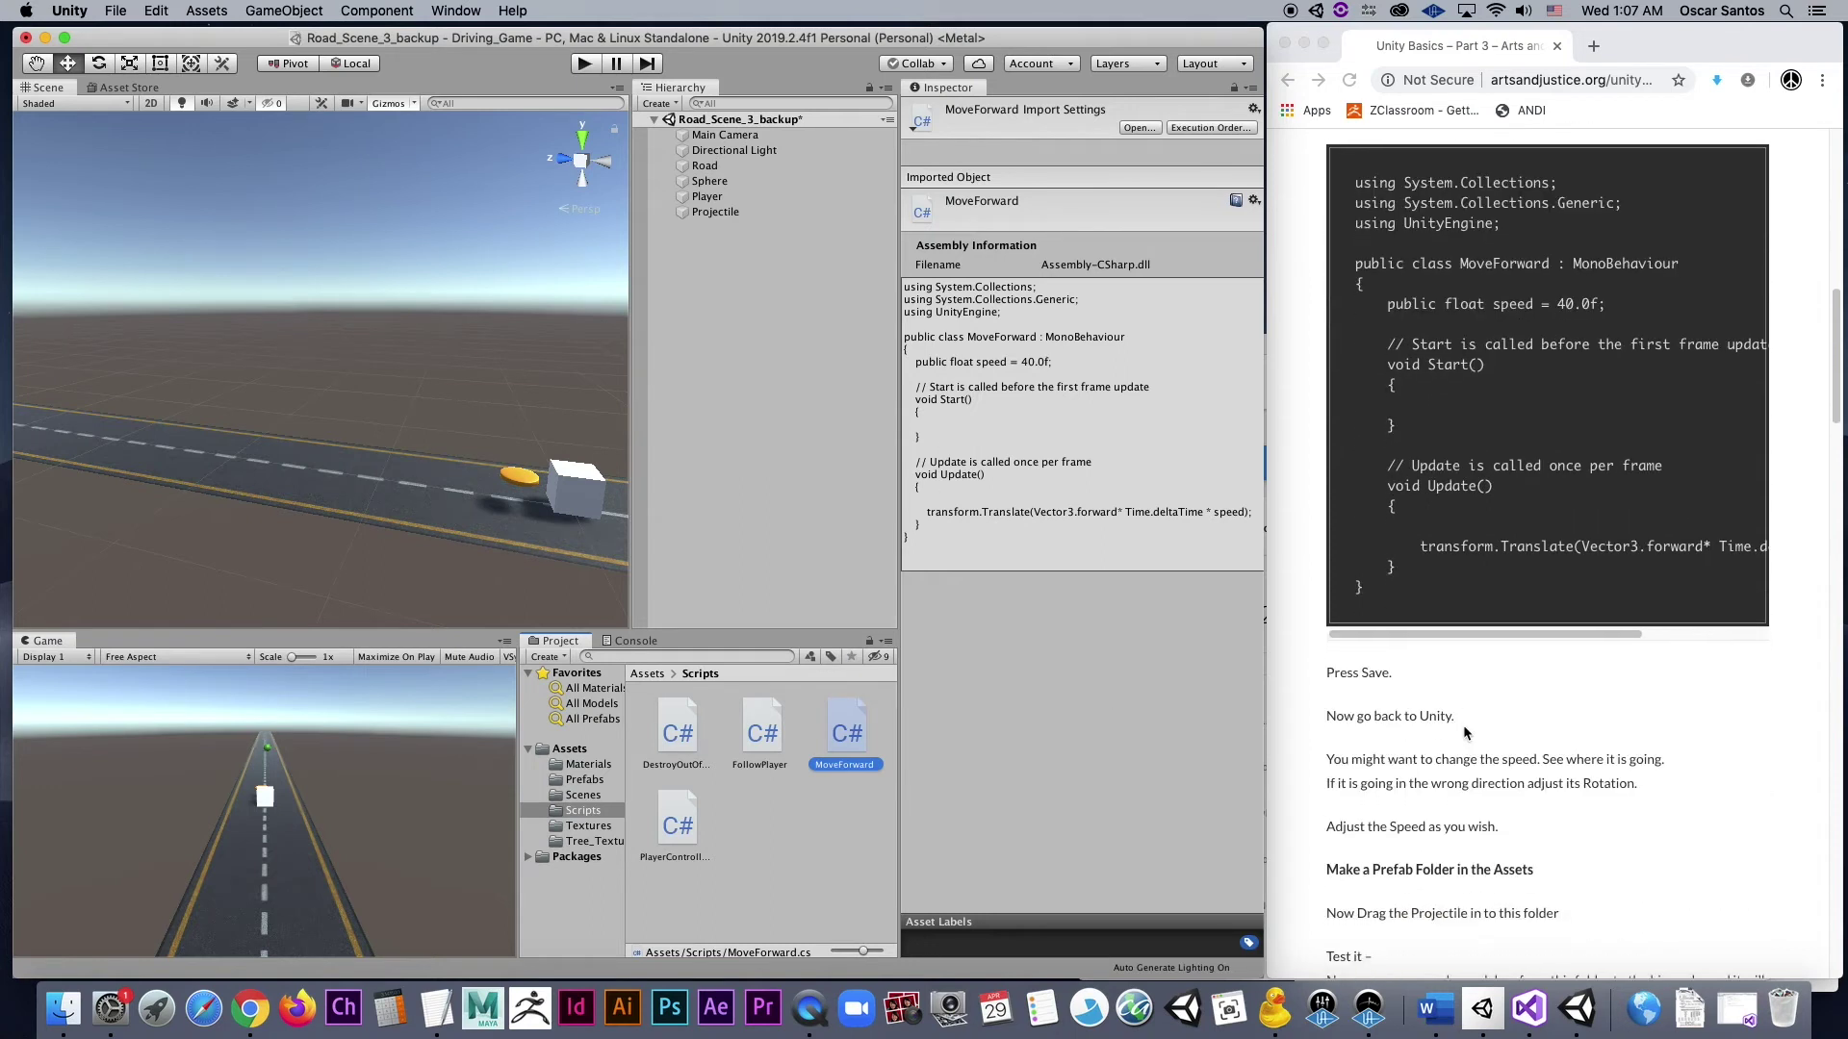
pyautogui.scroll(-2, 1463, 725)
pyautogui.moveTo(845, 728); pyautogui.dragTo(707, 218)
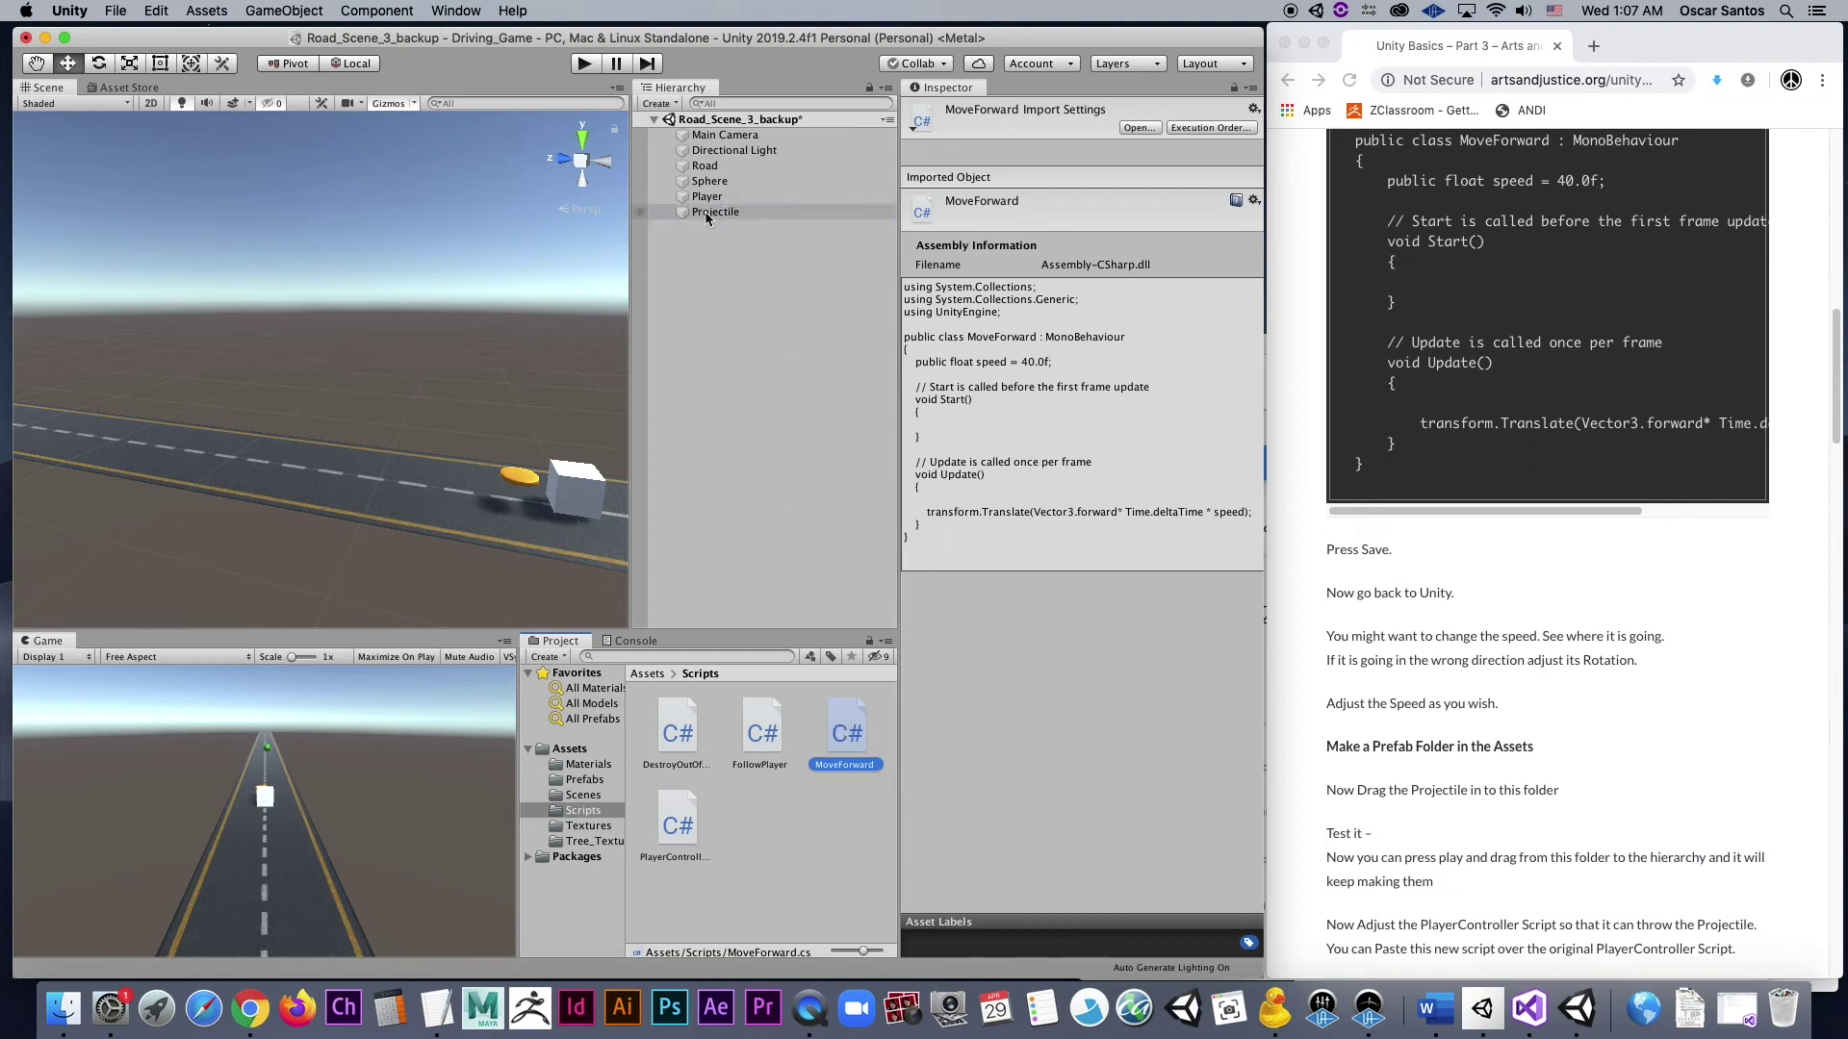
pyautogui.click(707, 213)
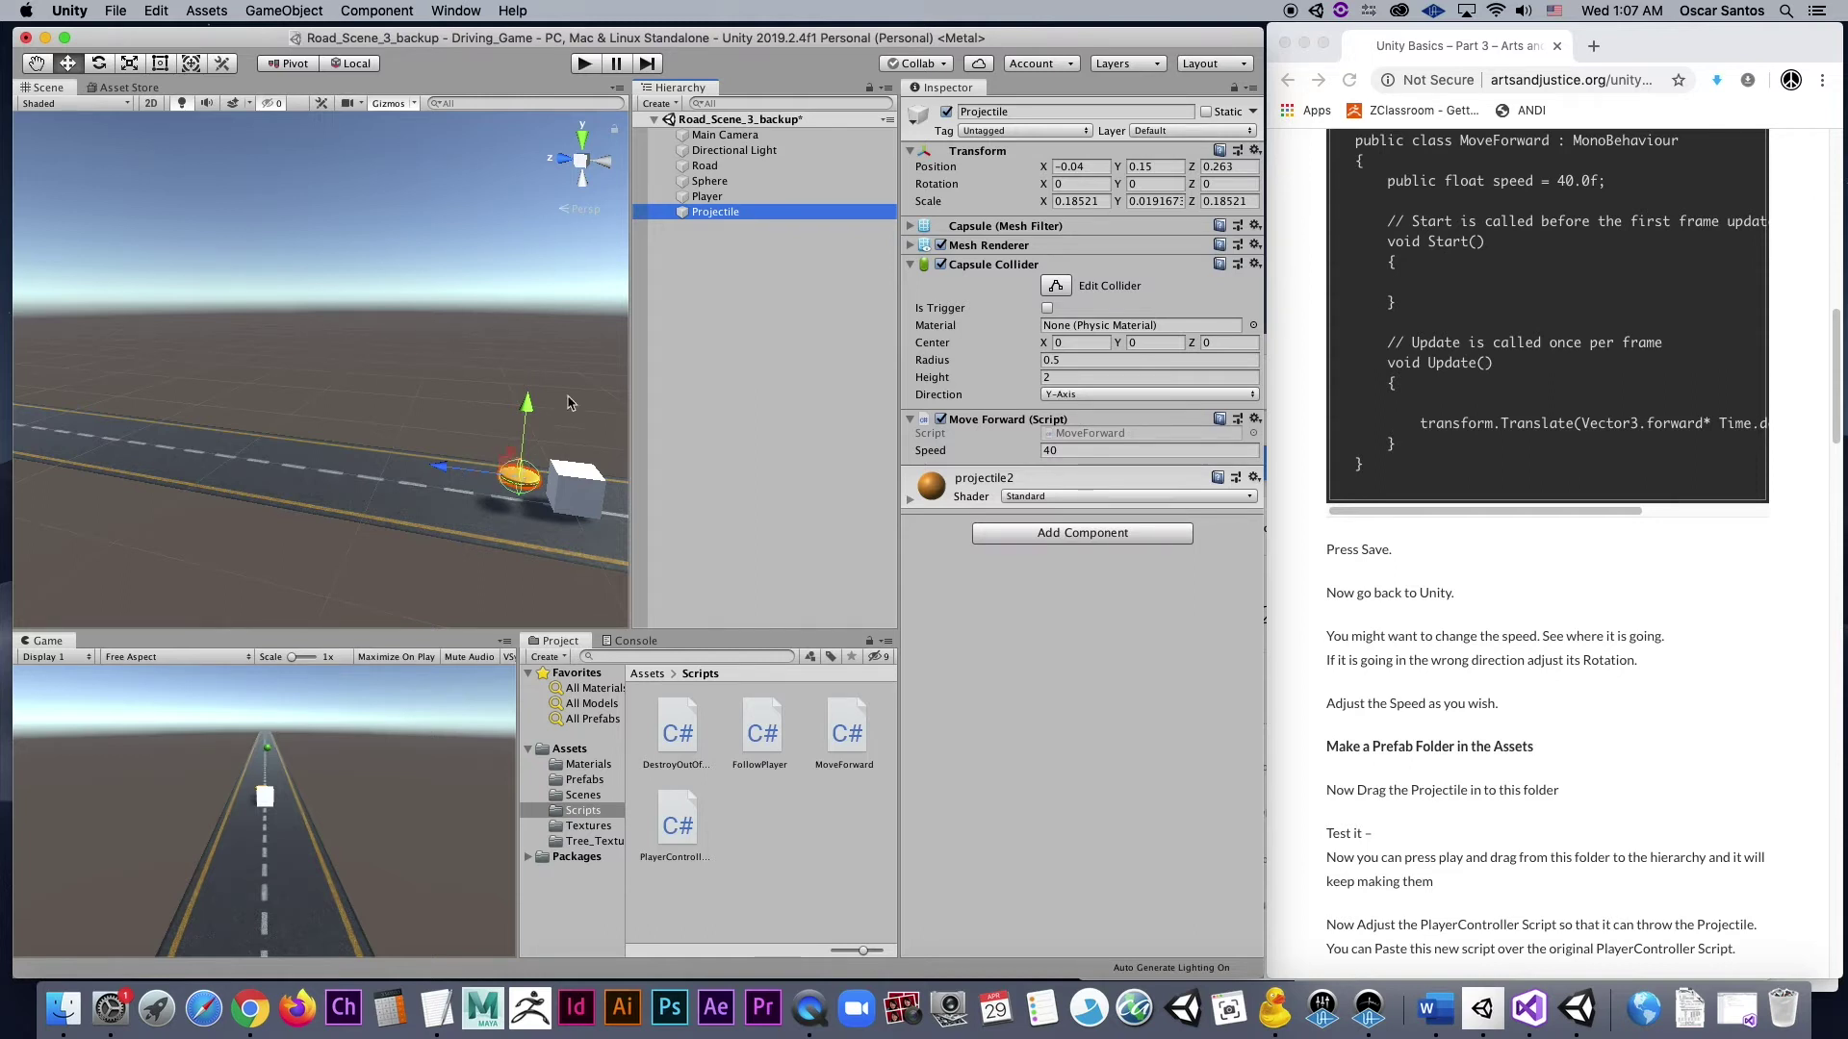
pyautogui.click(588, 65)
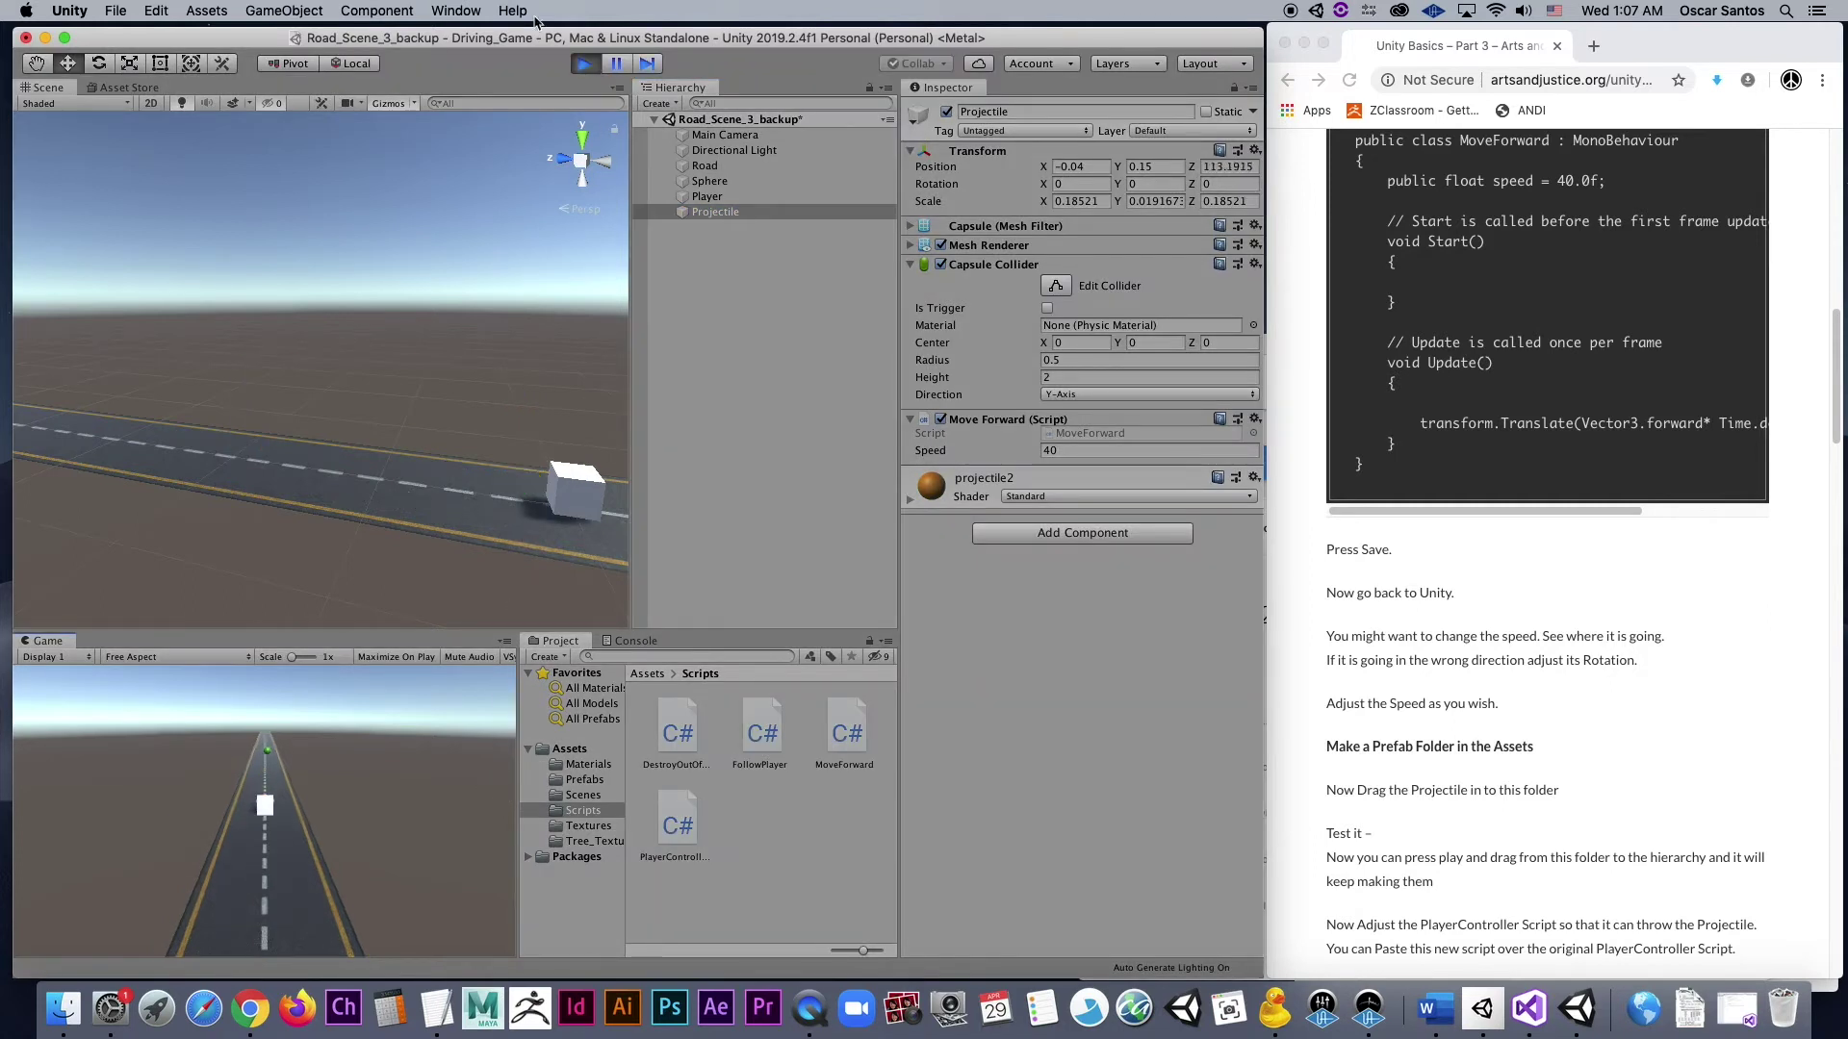
pyautogui.click(585, 62)
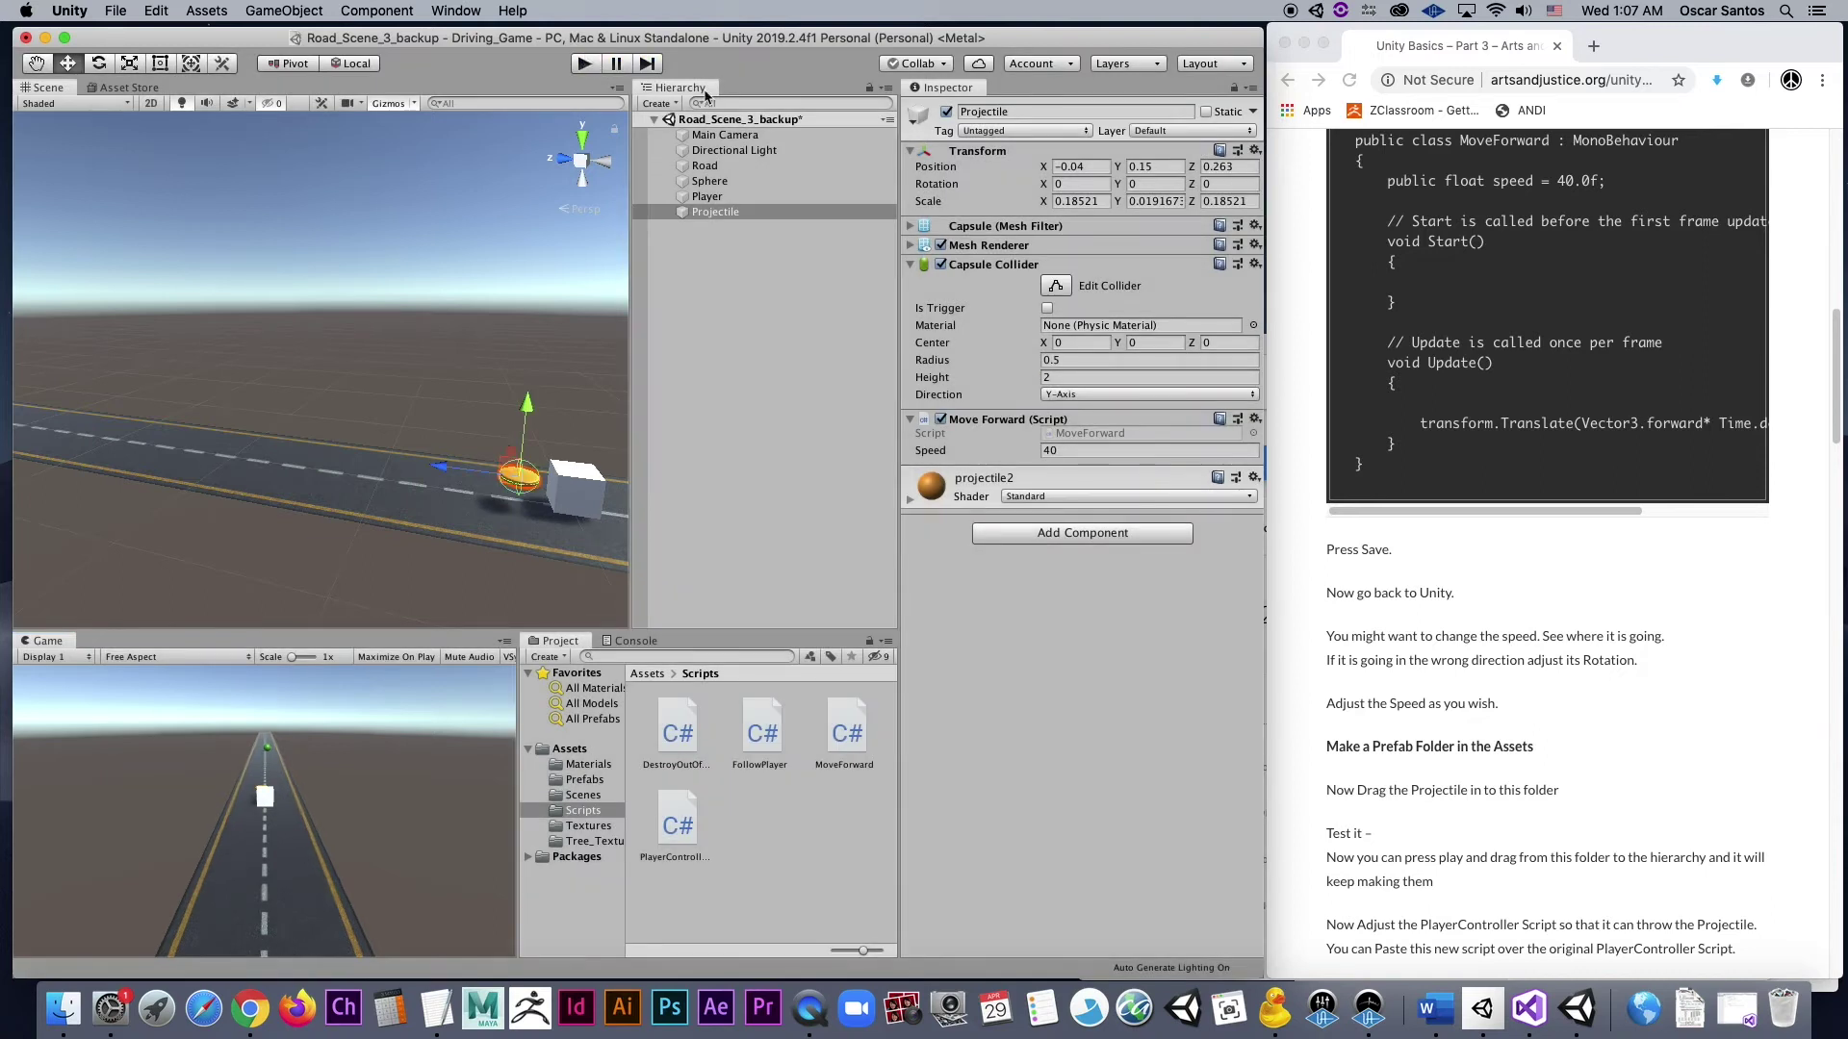
# - Set the Projectile's Move Forward speed to 10 and play-test its motion along the road
pyautogui.click(1036, 452)
pyautogui.click(586, 64)
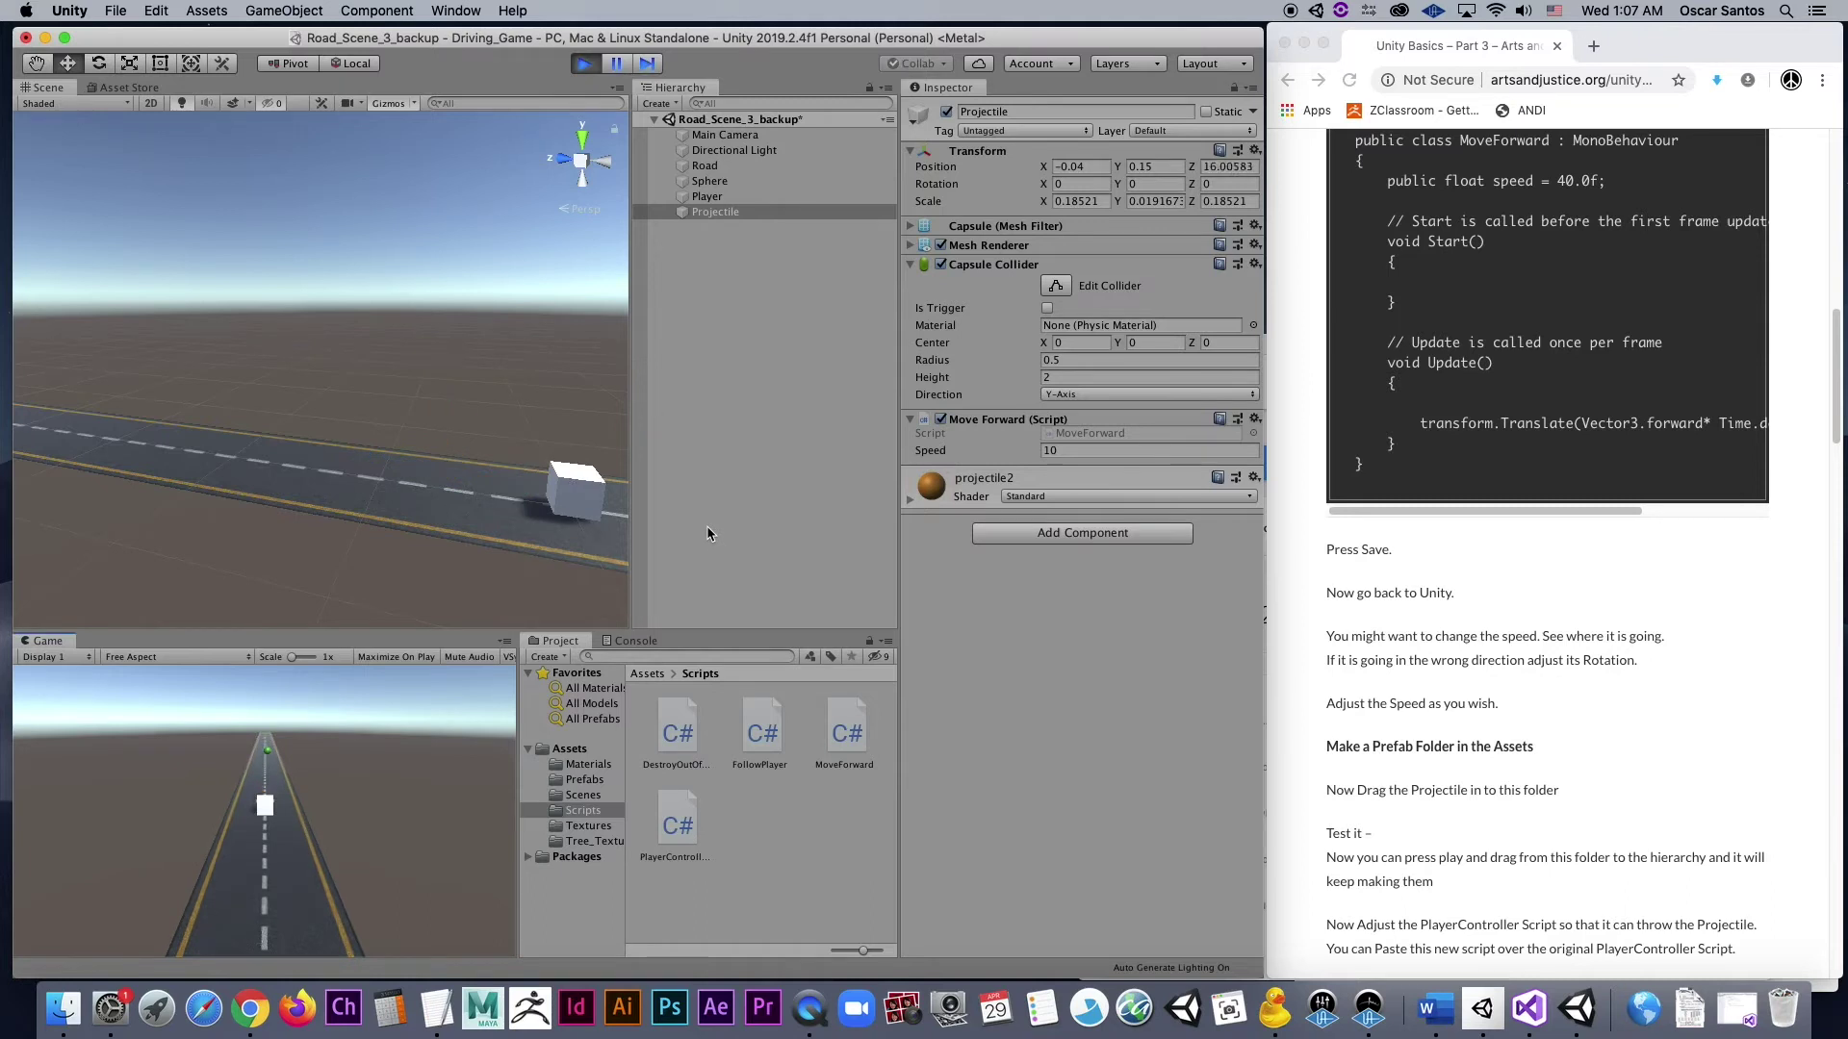
pyautogui.click(586, 64)
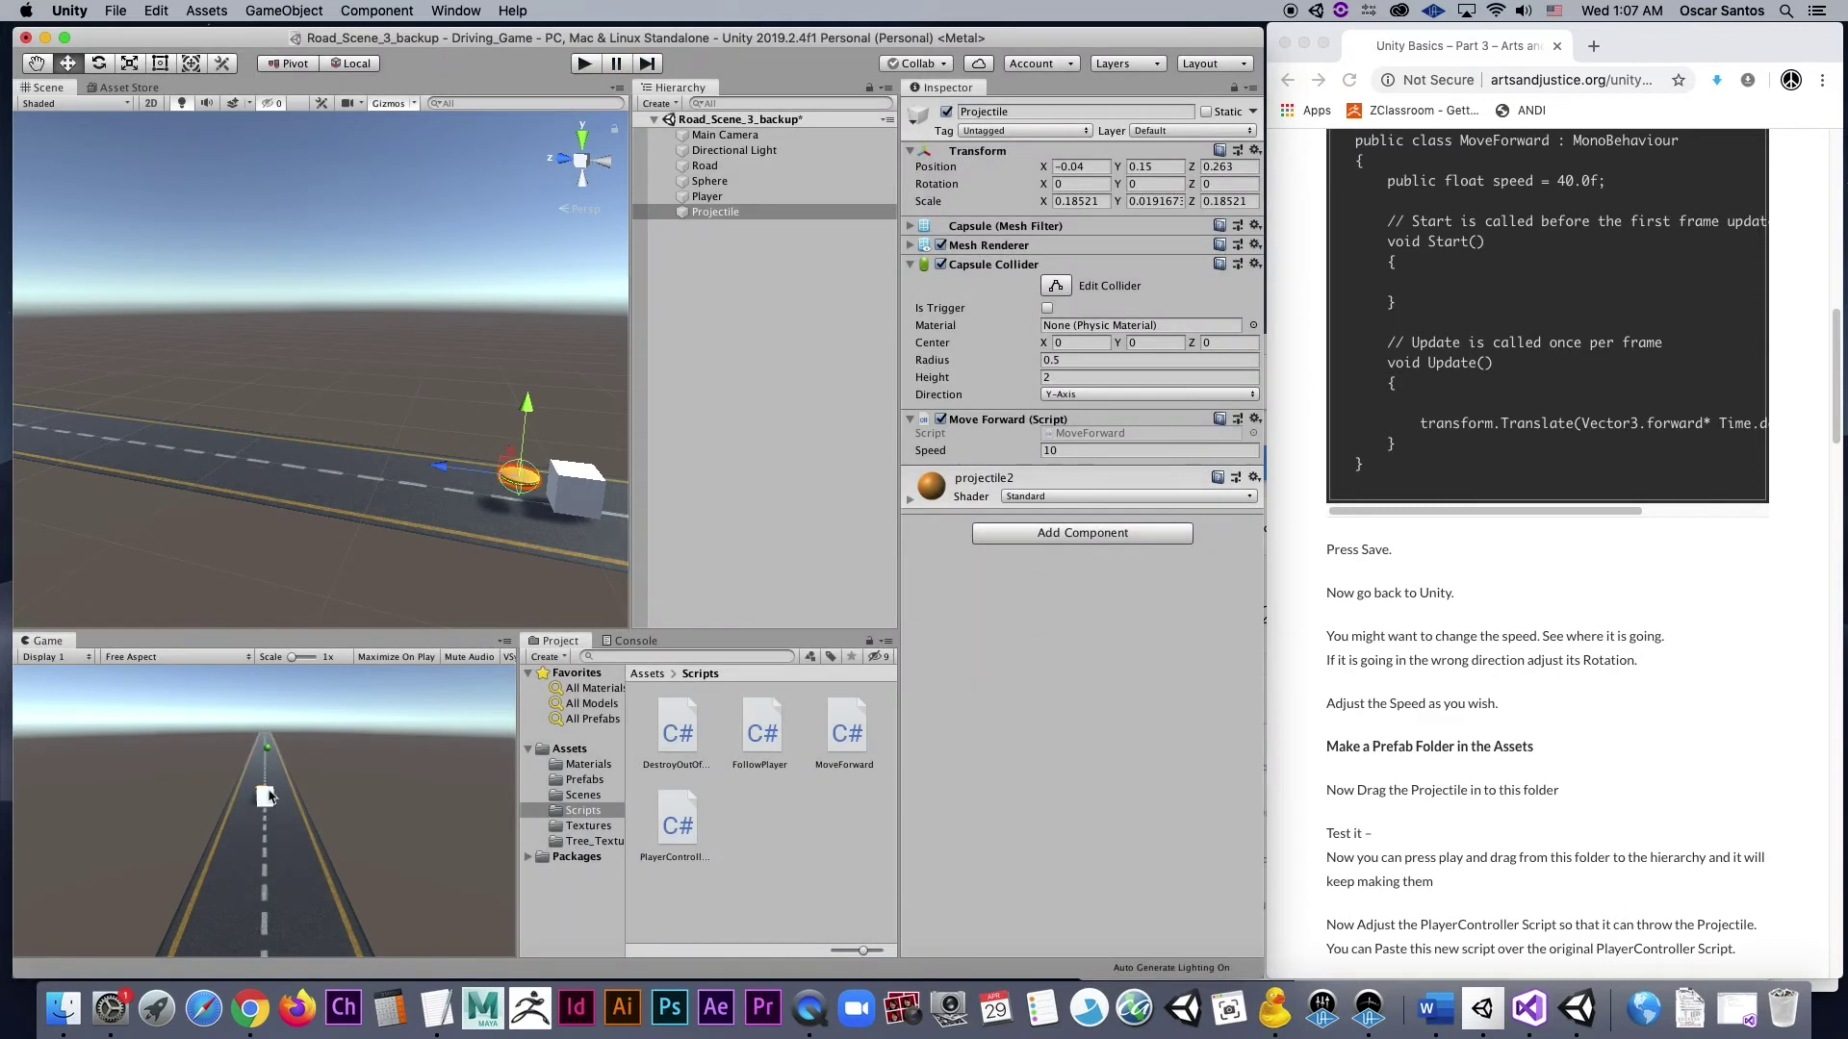
pyautogui.keyDown('alt'); pyautogui.moveTo(433, 496); pyautogui.dragTo(303, 454); pyautogui.keyUp('alt')
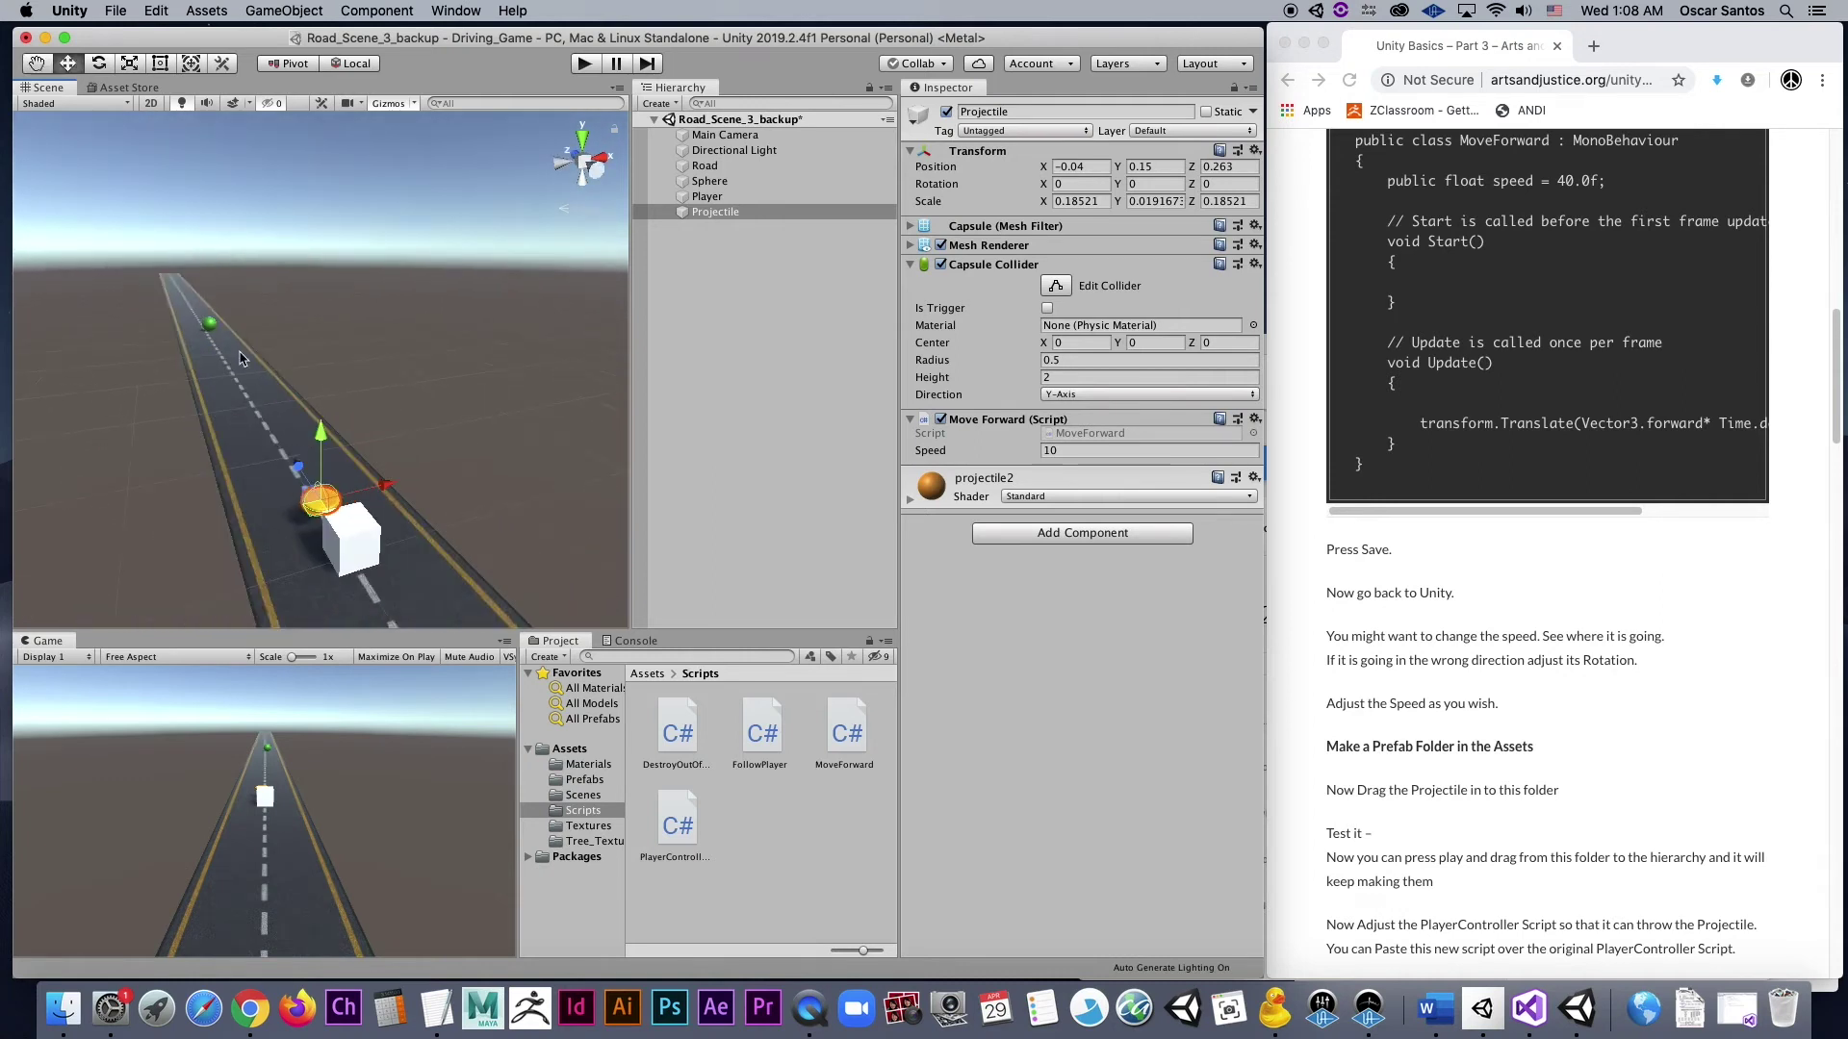
pyautogui.click(584, 64)
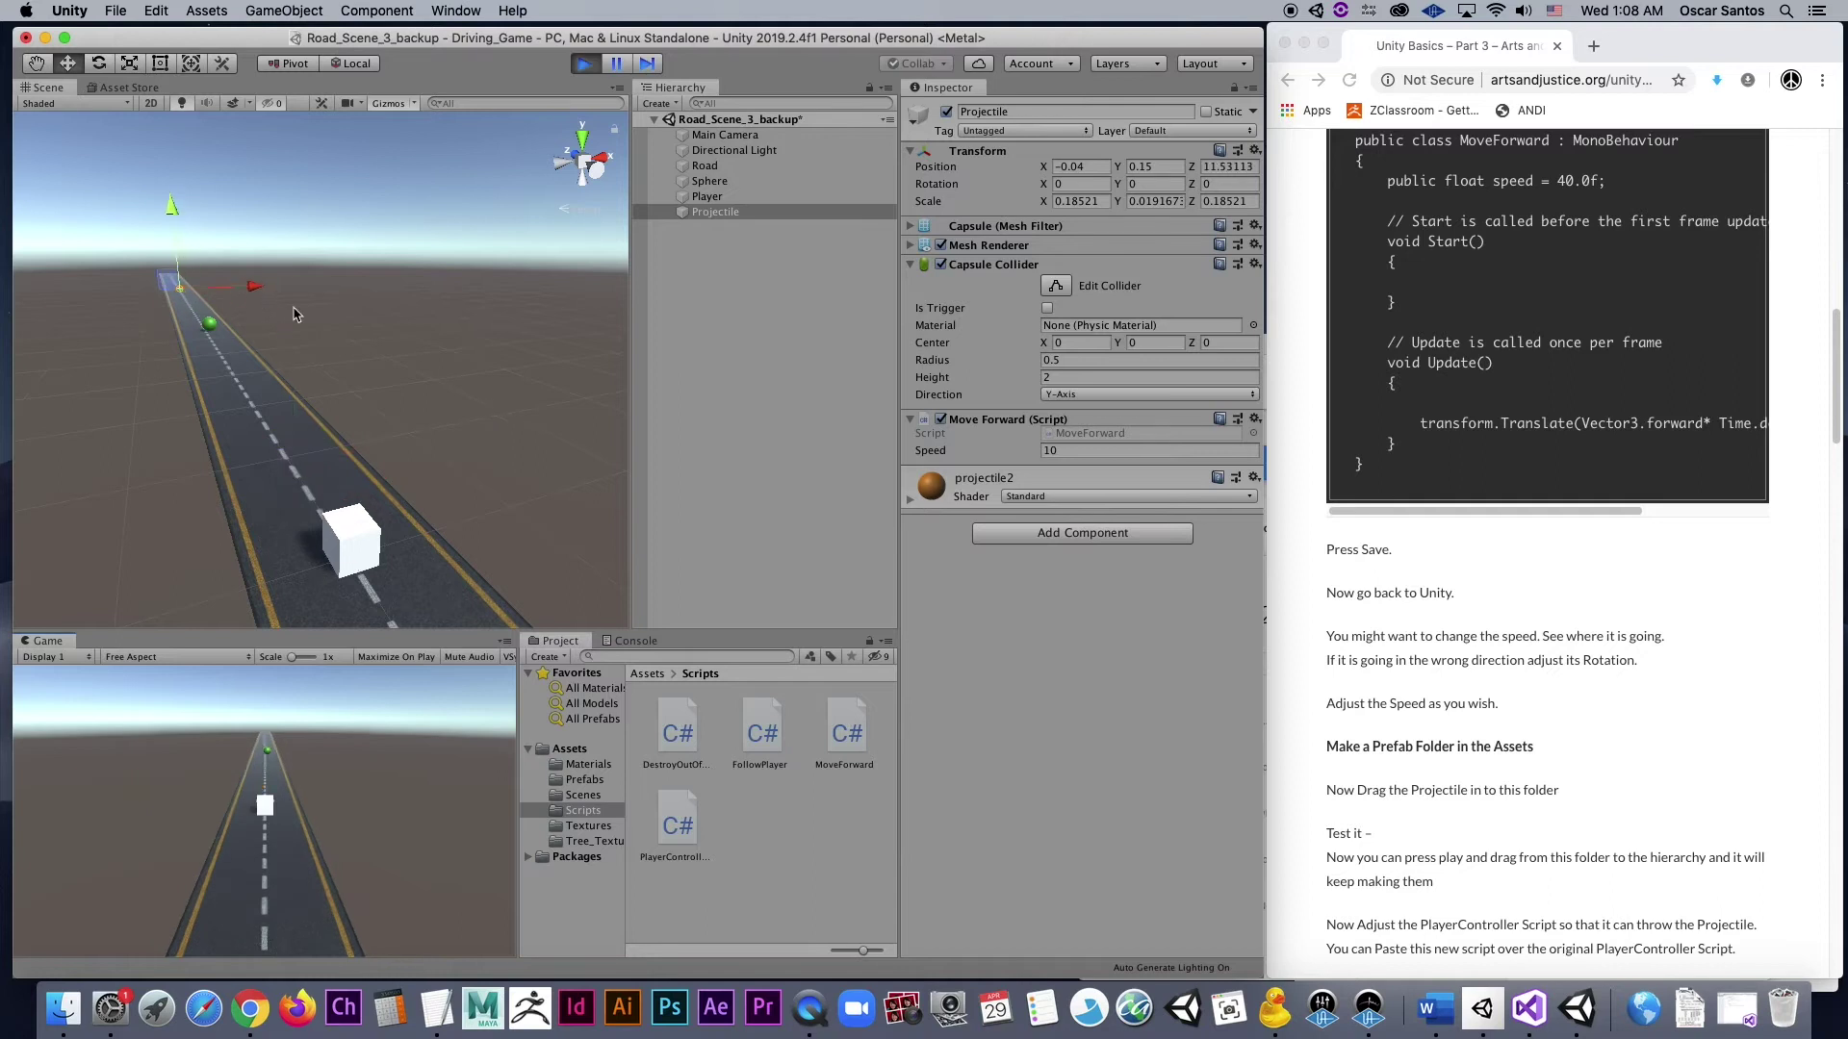
pyautogui.press('super+p')
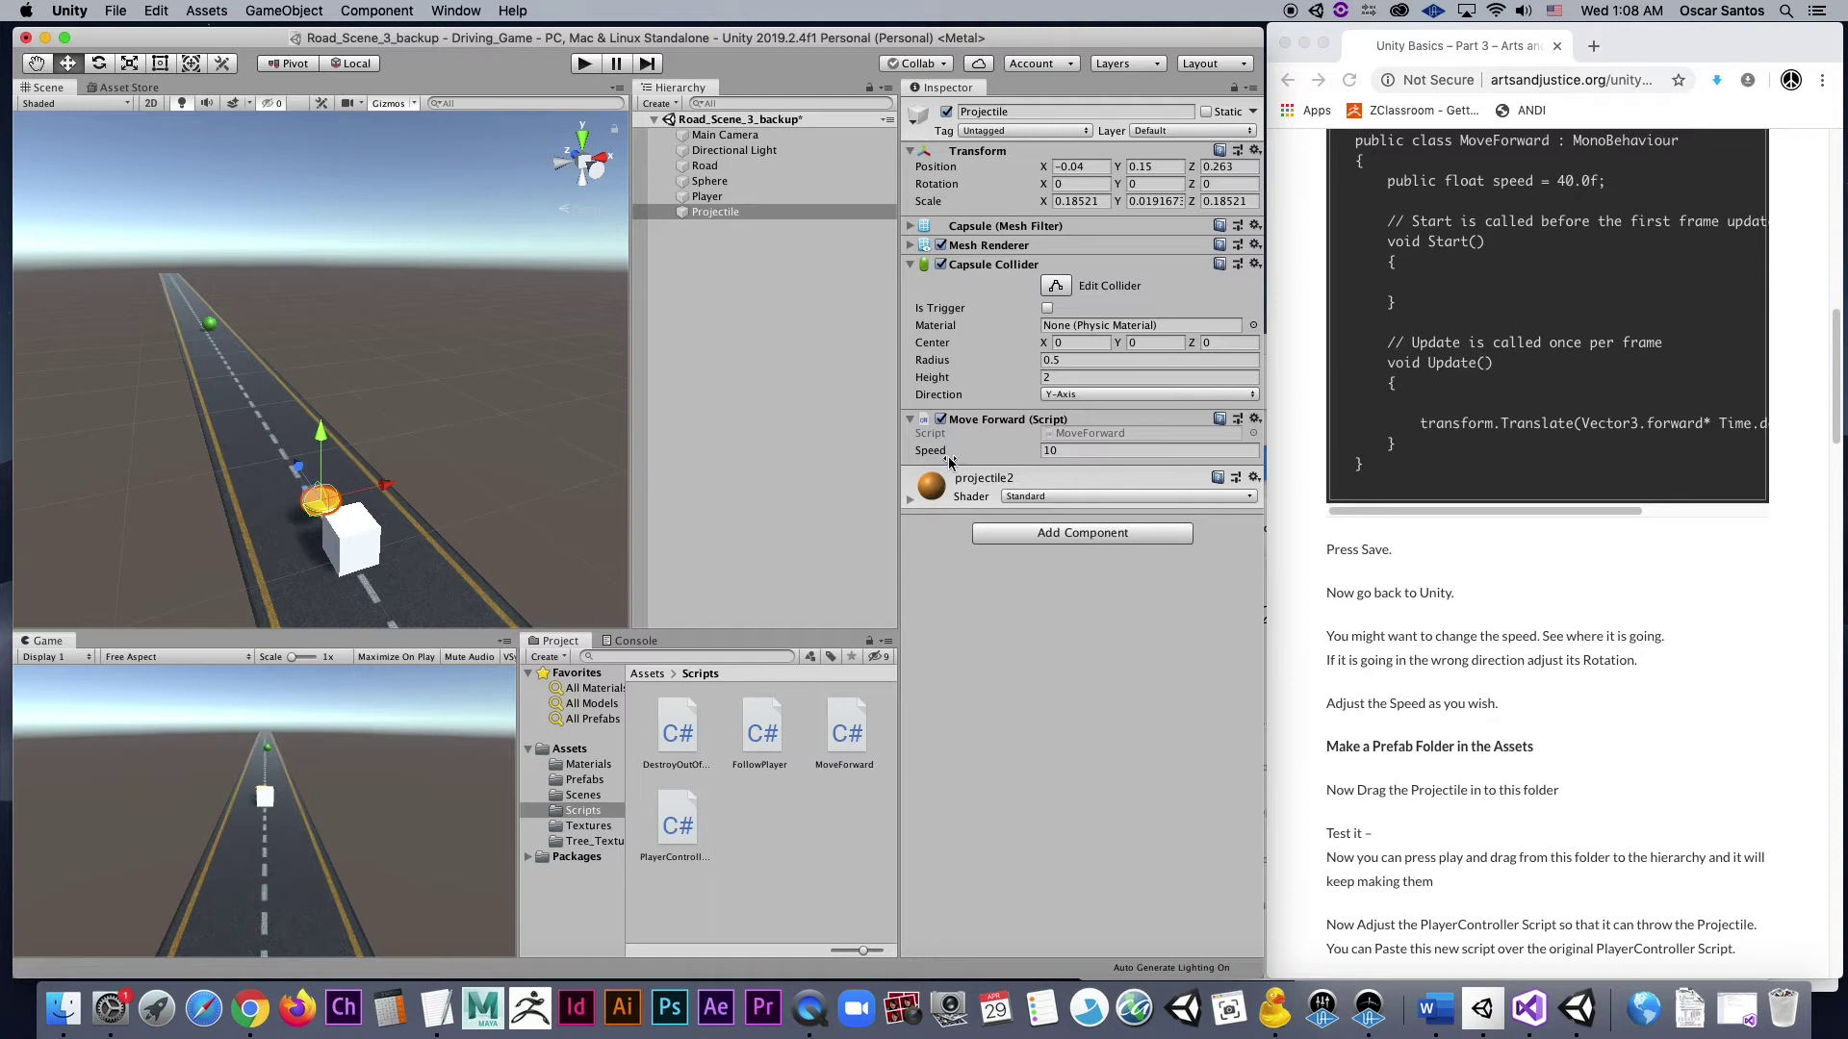
# - Add a Rigidbody component to the Projectile and play-test its collision with the green sphere
pyautogui.click(718, 215)
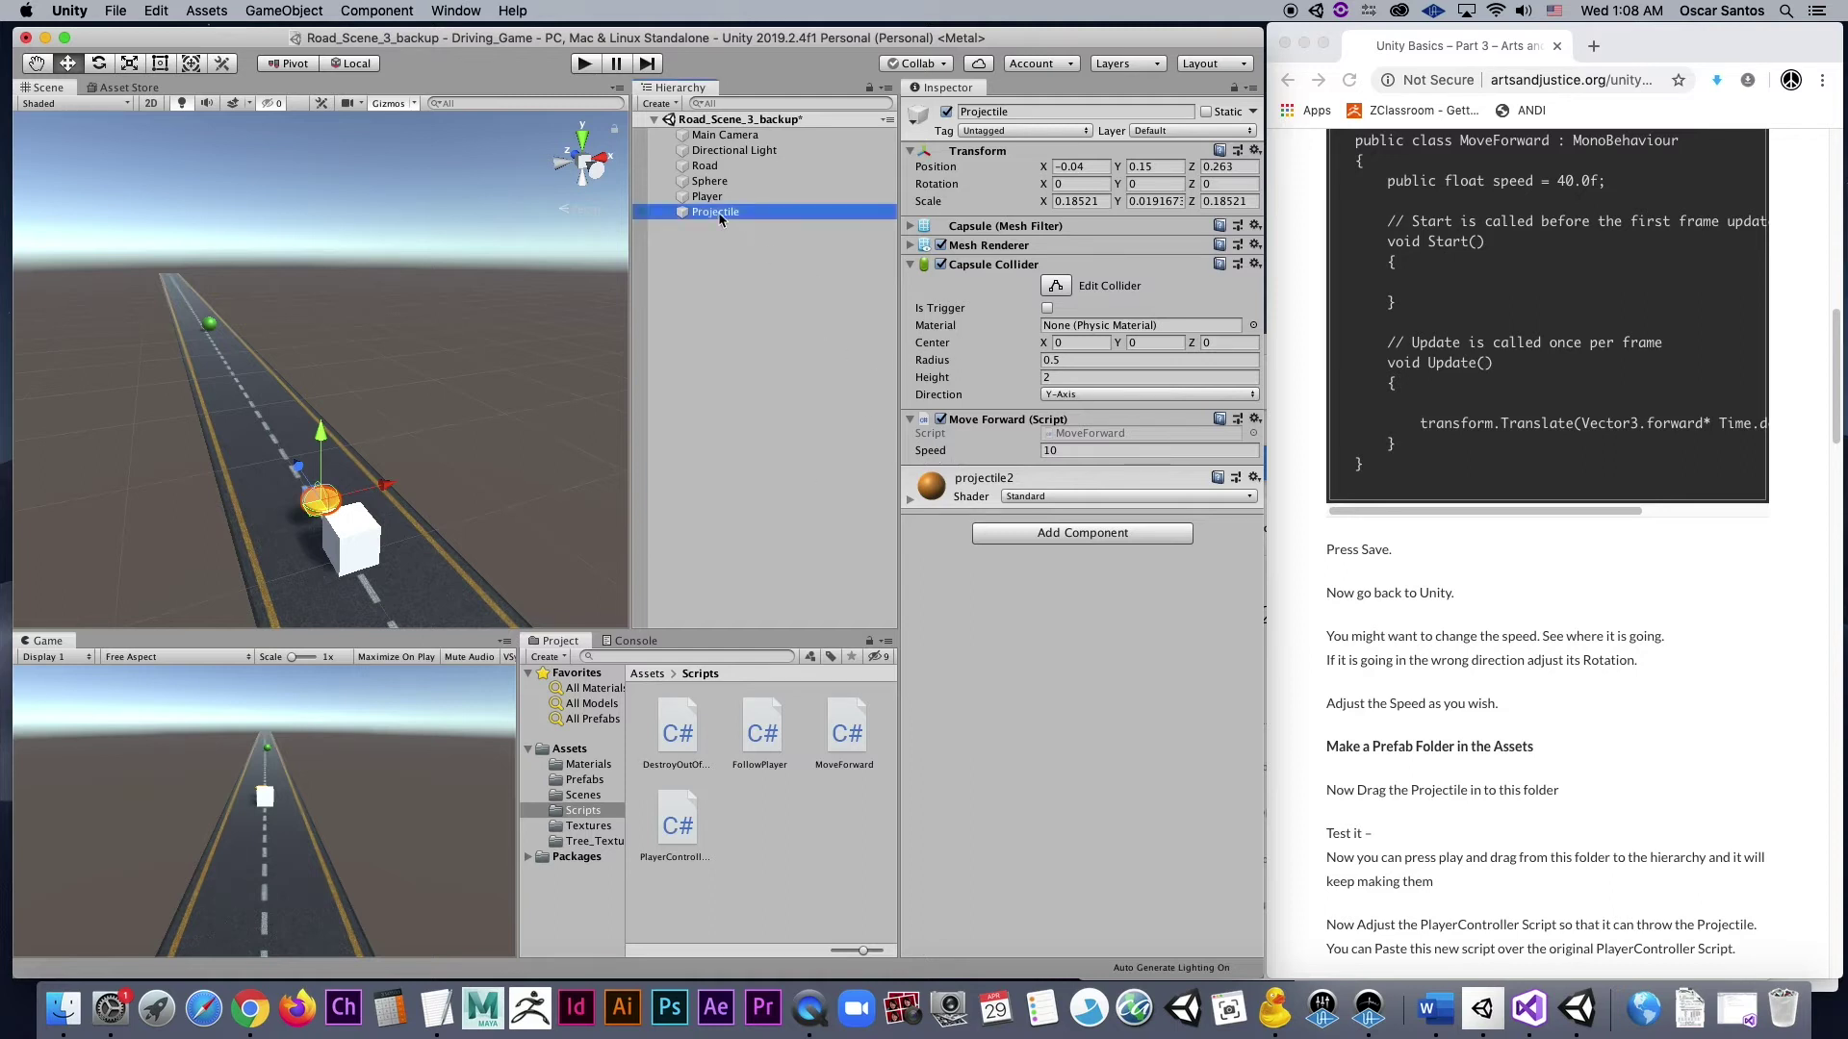
pyautogui.click(1080, 533)
pyautogui.click(1048, 610)
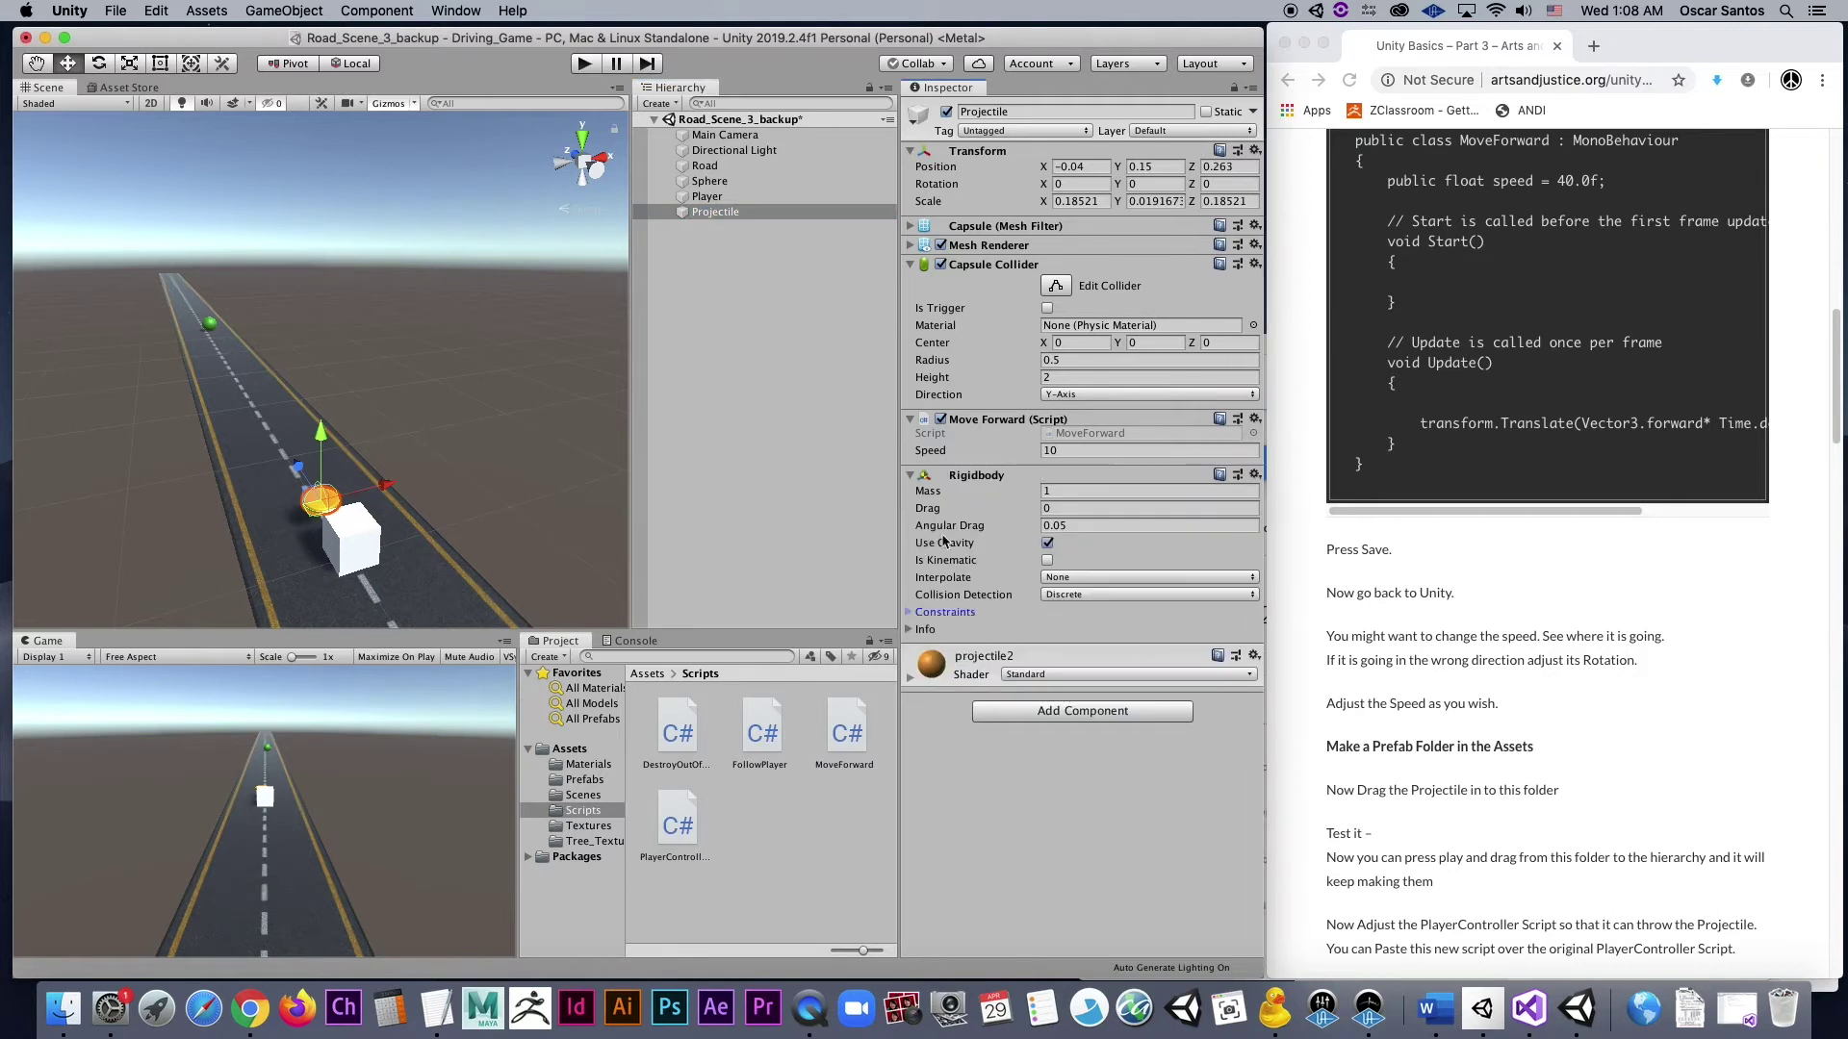
pyautogui.click(586, 66)
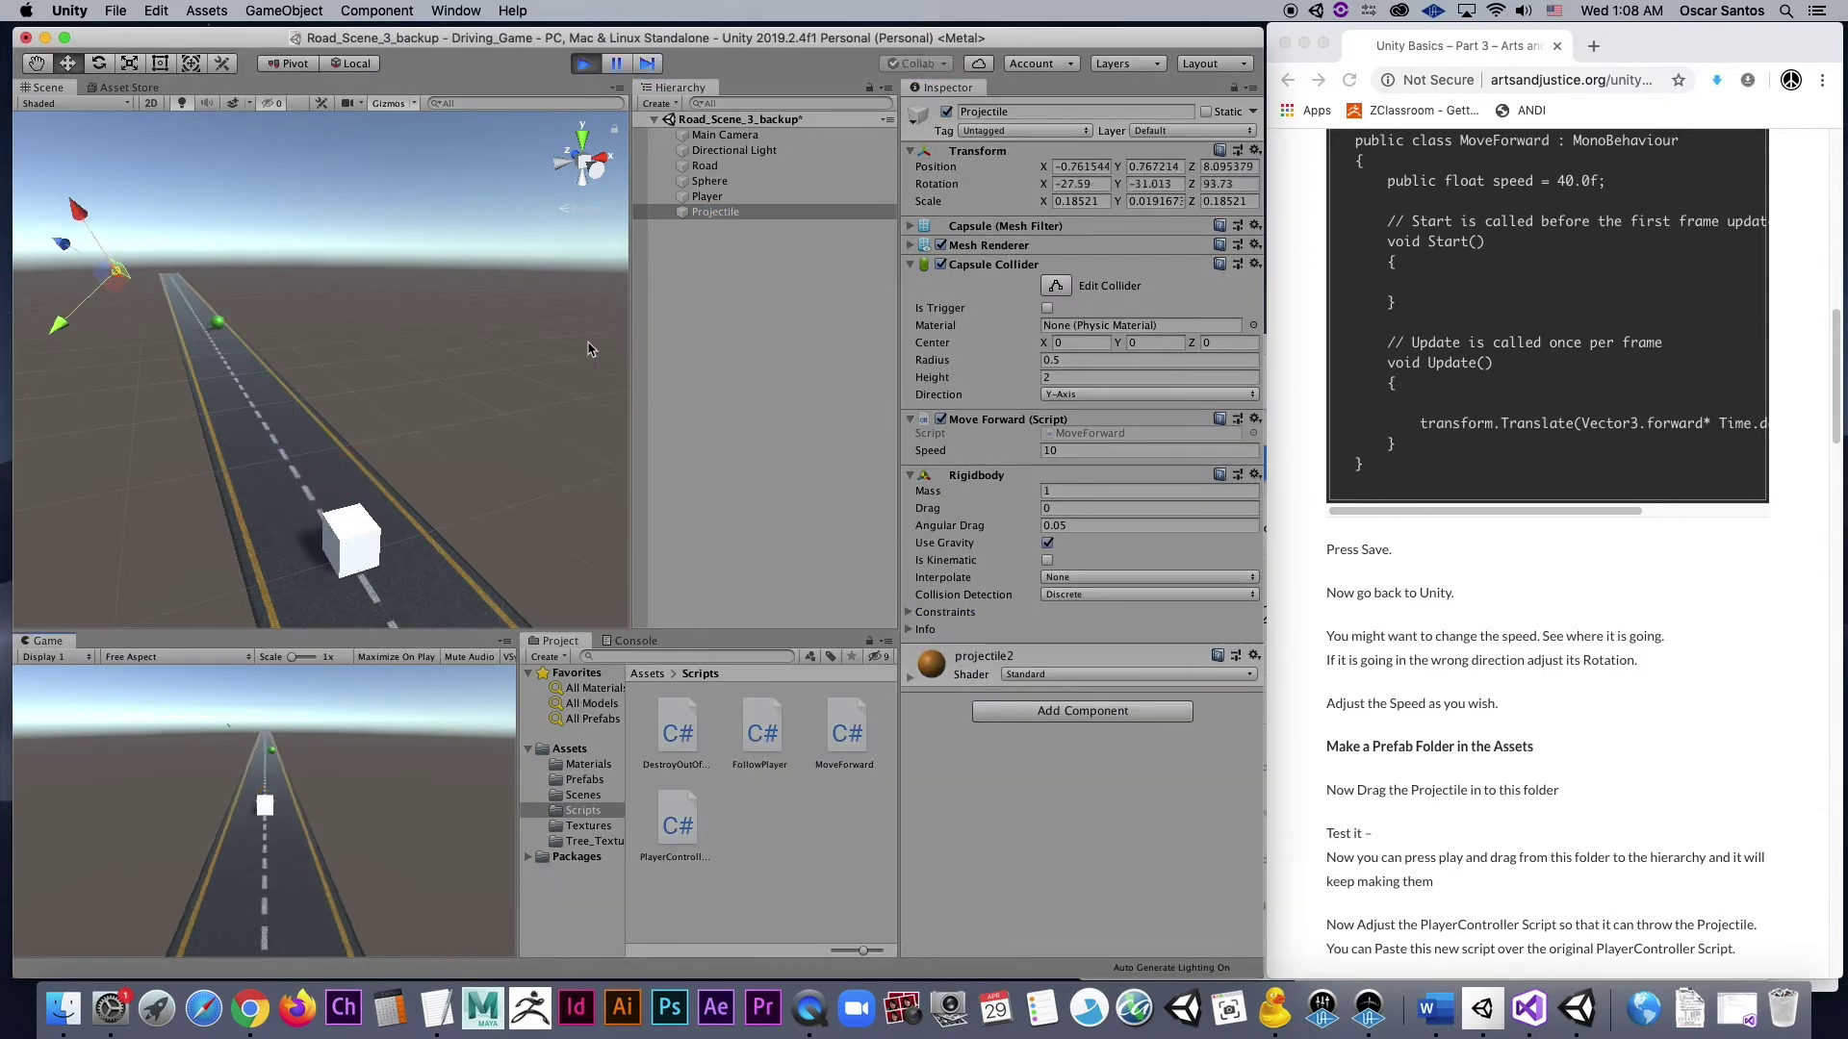
pyautogui.click(584, 65)
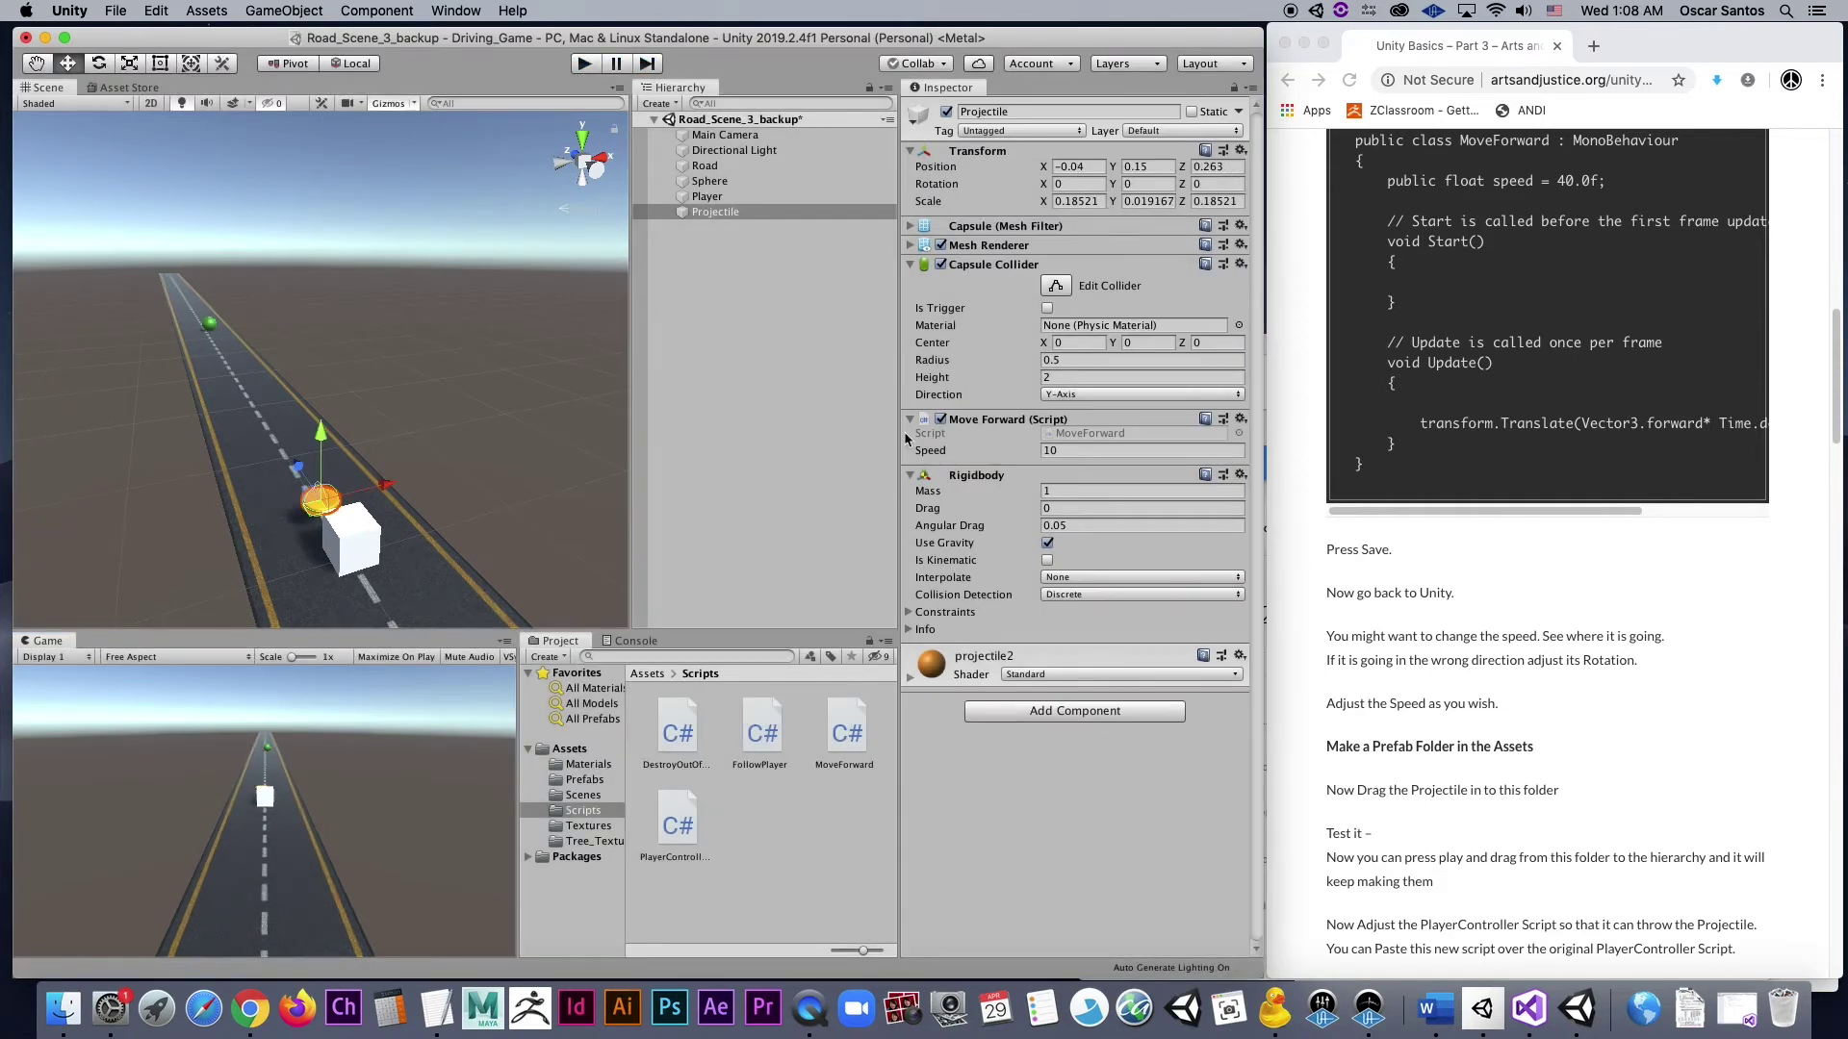
pyautogui.click(735, 212)
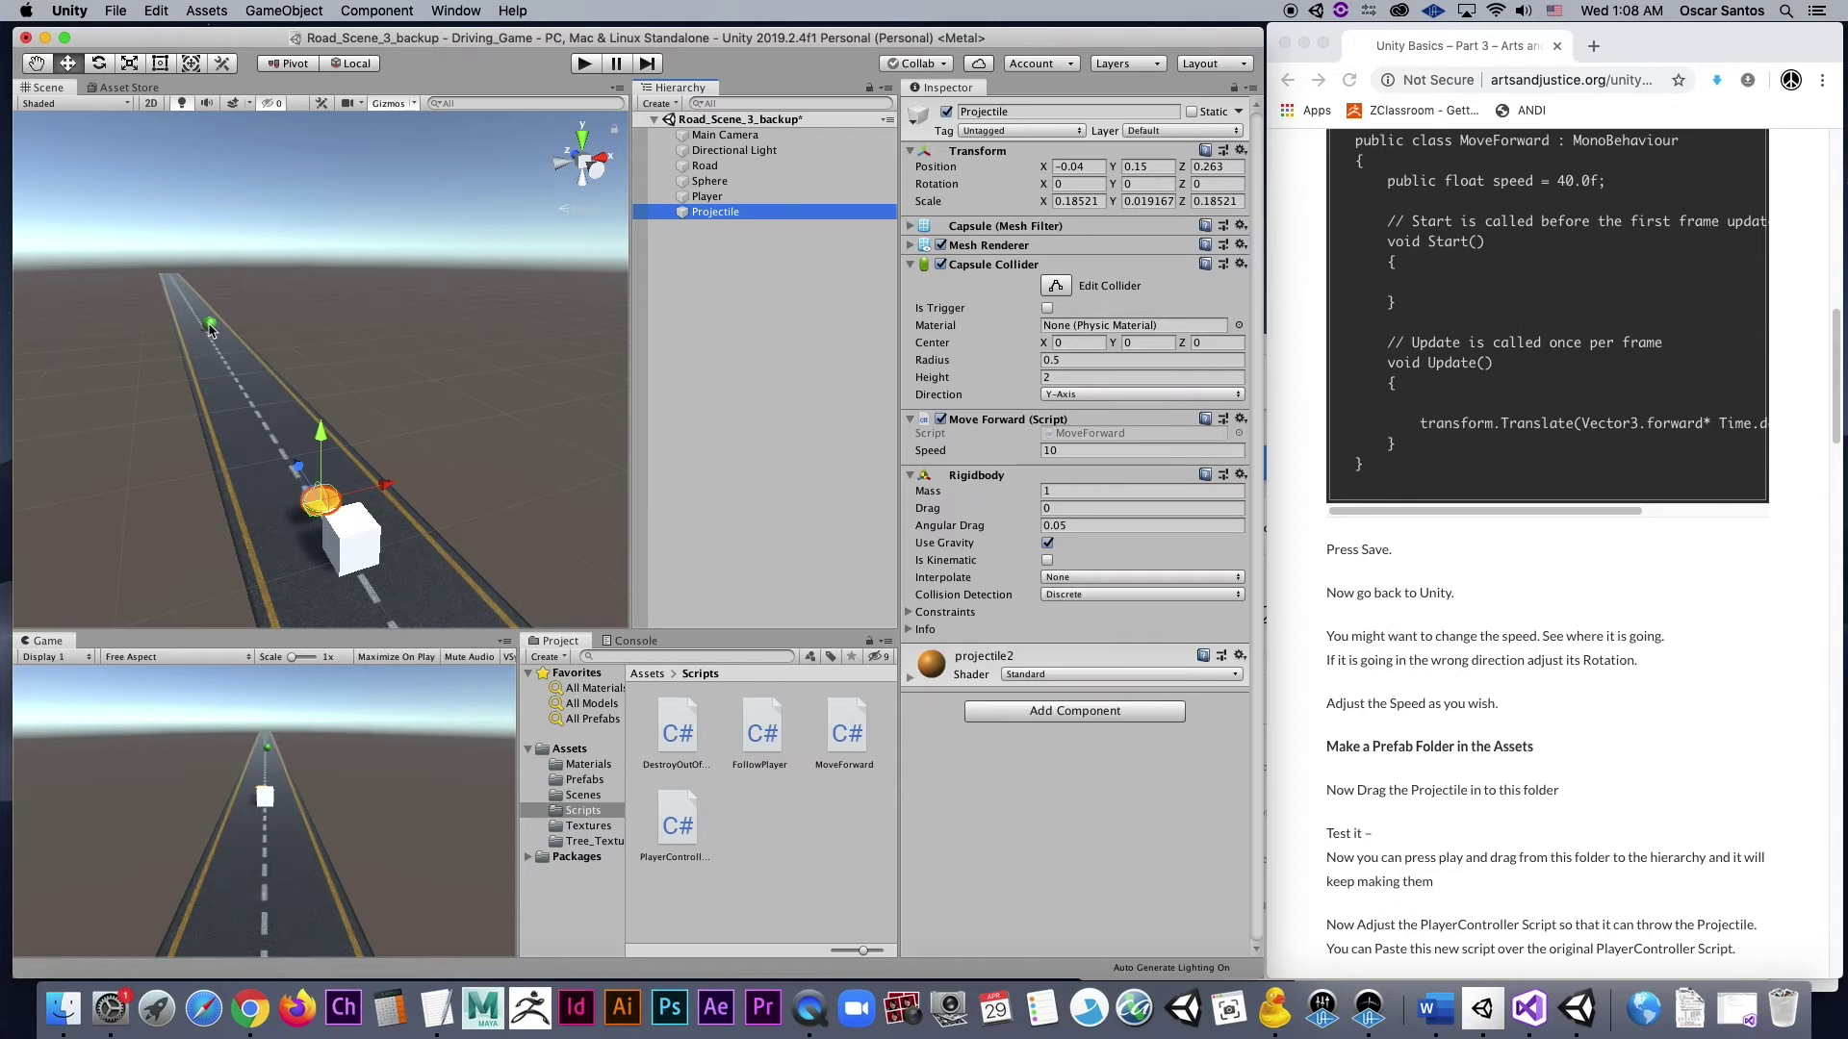
pyautogui.click(585, 64)
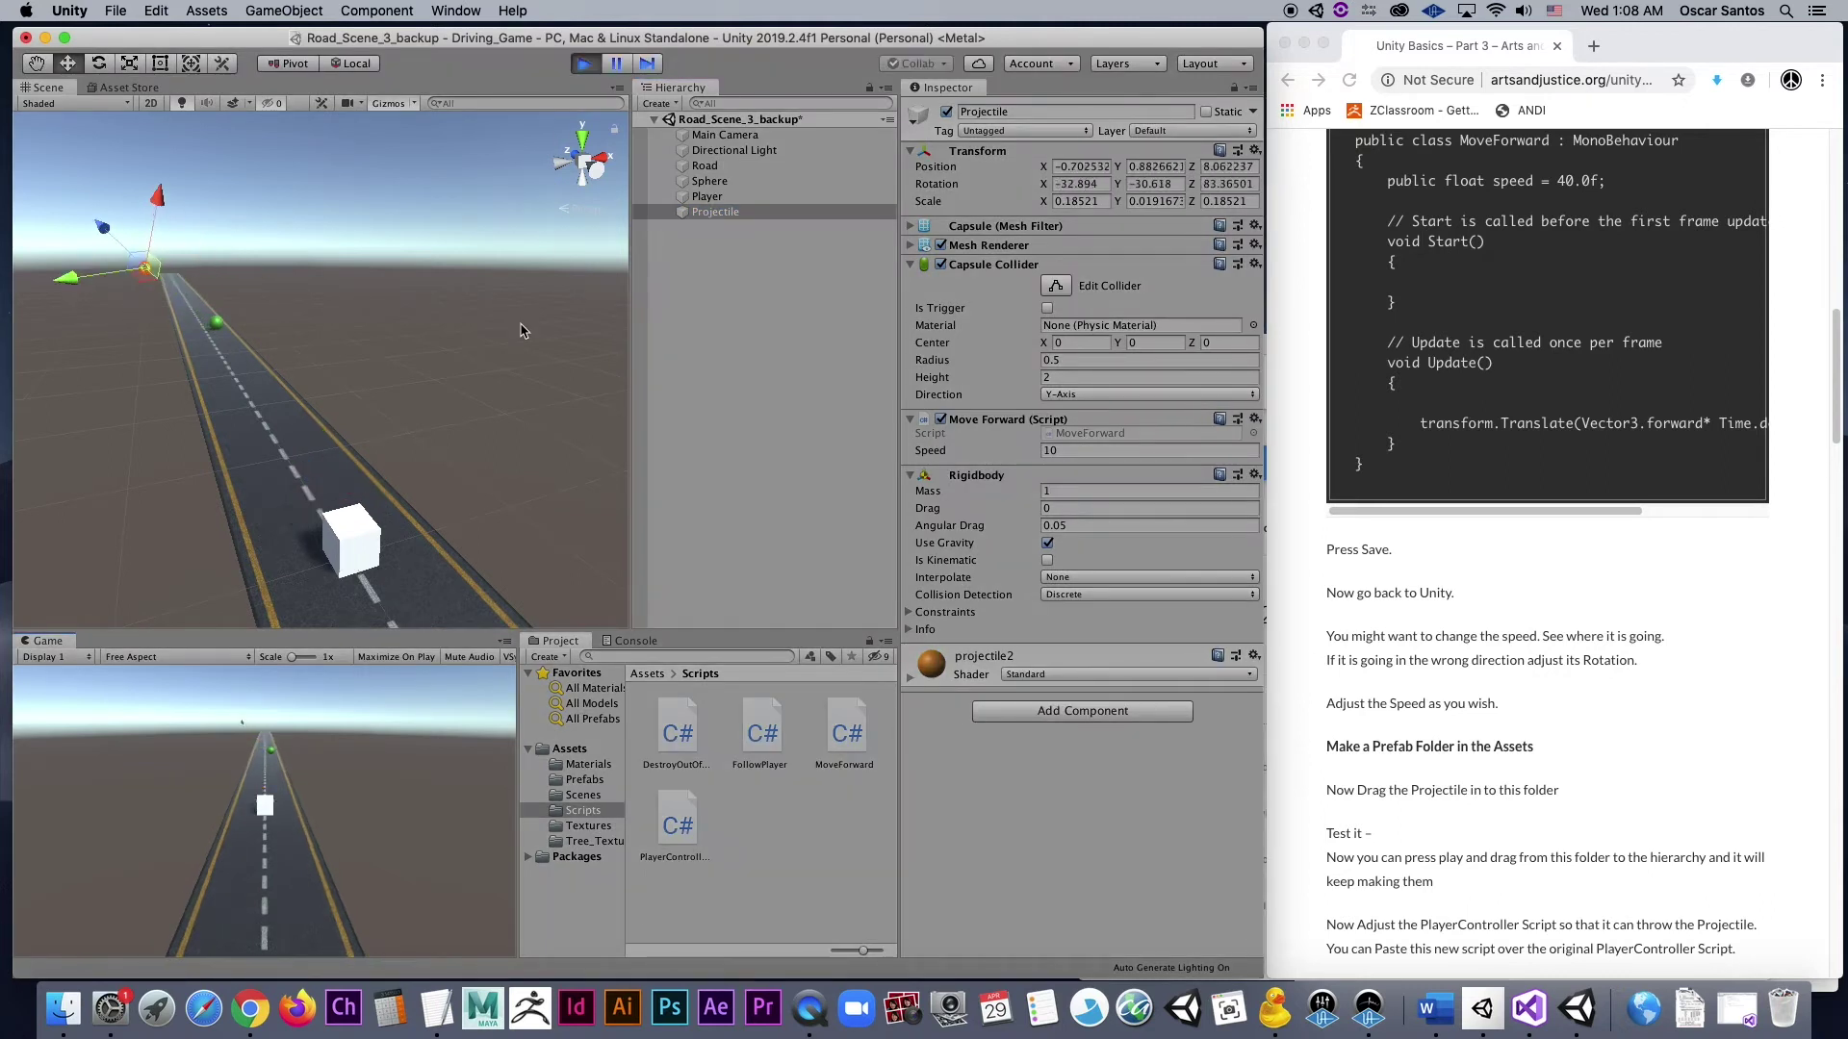
pyautogui.click(584, 63)
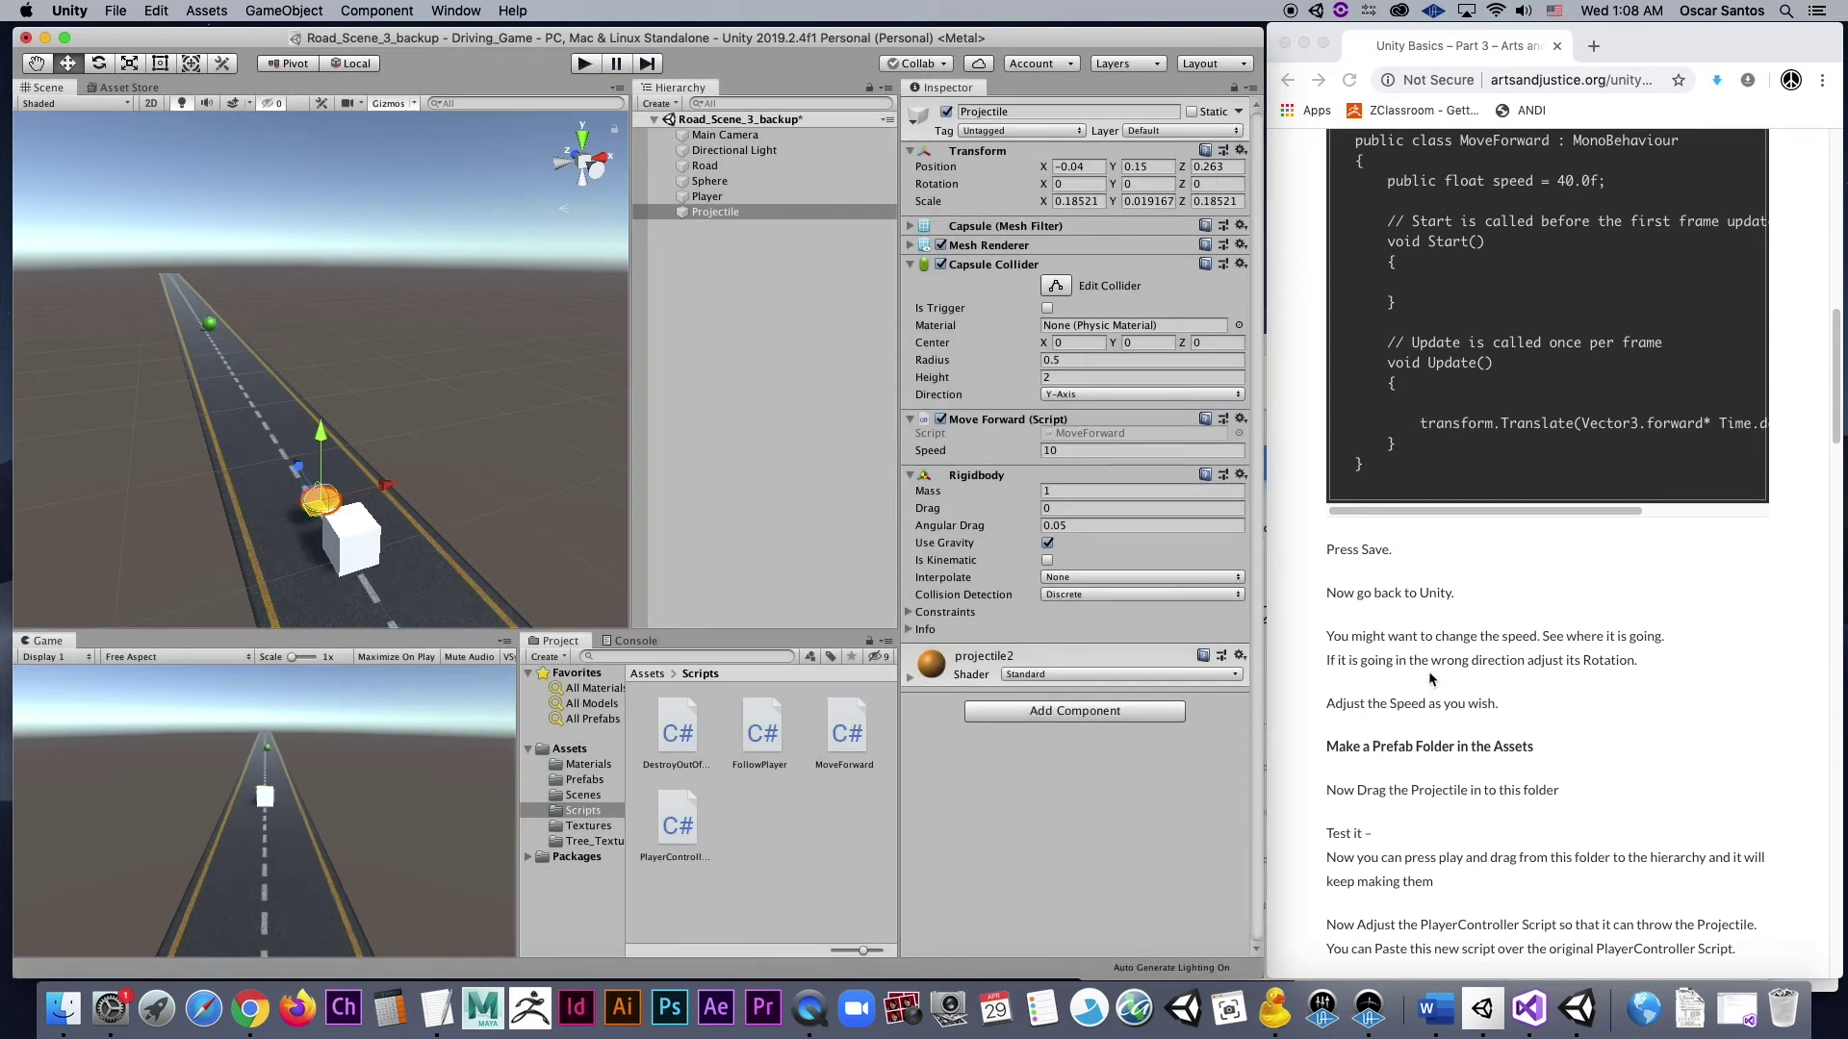
# - Read the lesson's Make a Prefab Folder section and select the Prefabs folder inside the project's Assets
pyautogui.scroll(-1, 1429, 679)
pyautogui.scroll(-2, 1431, 666)
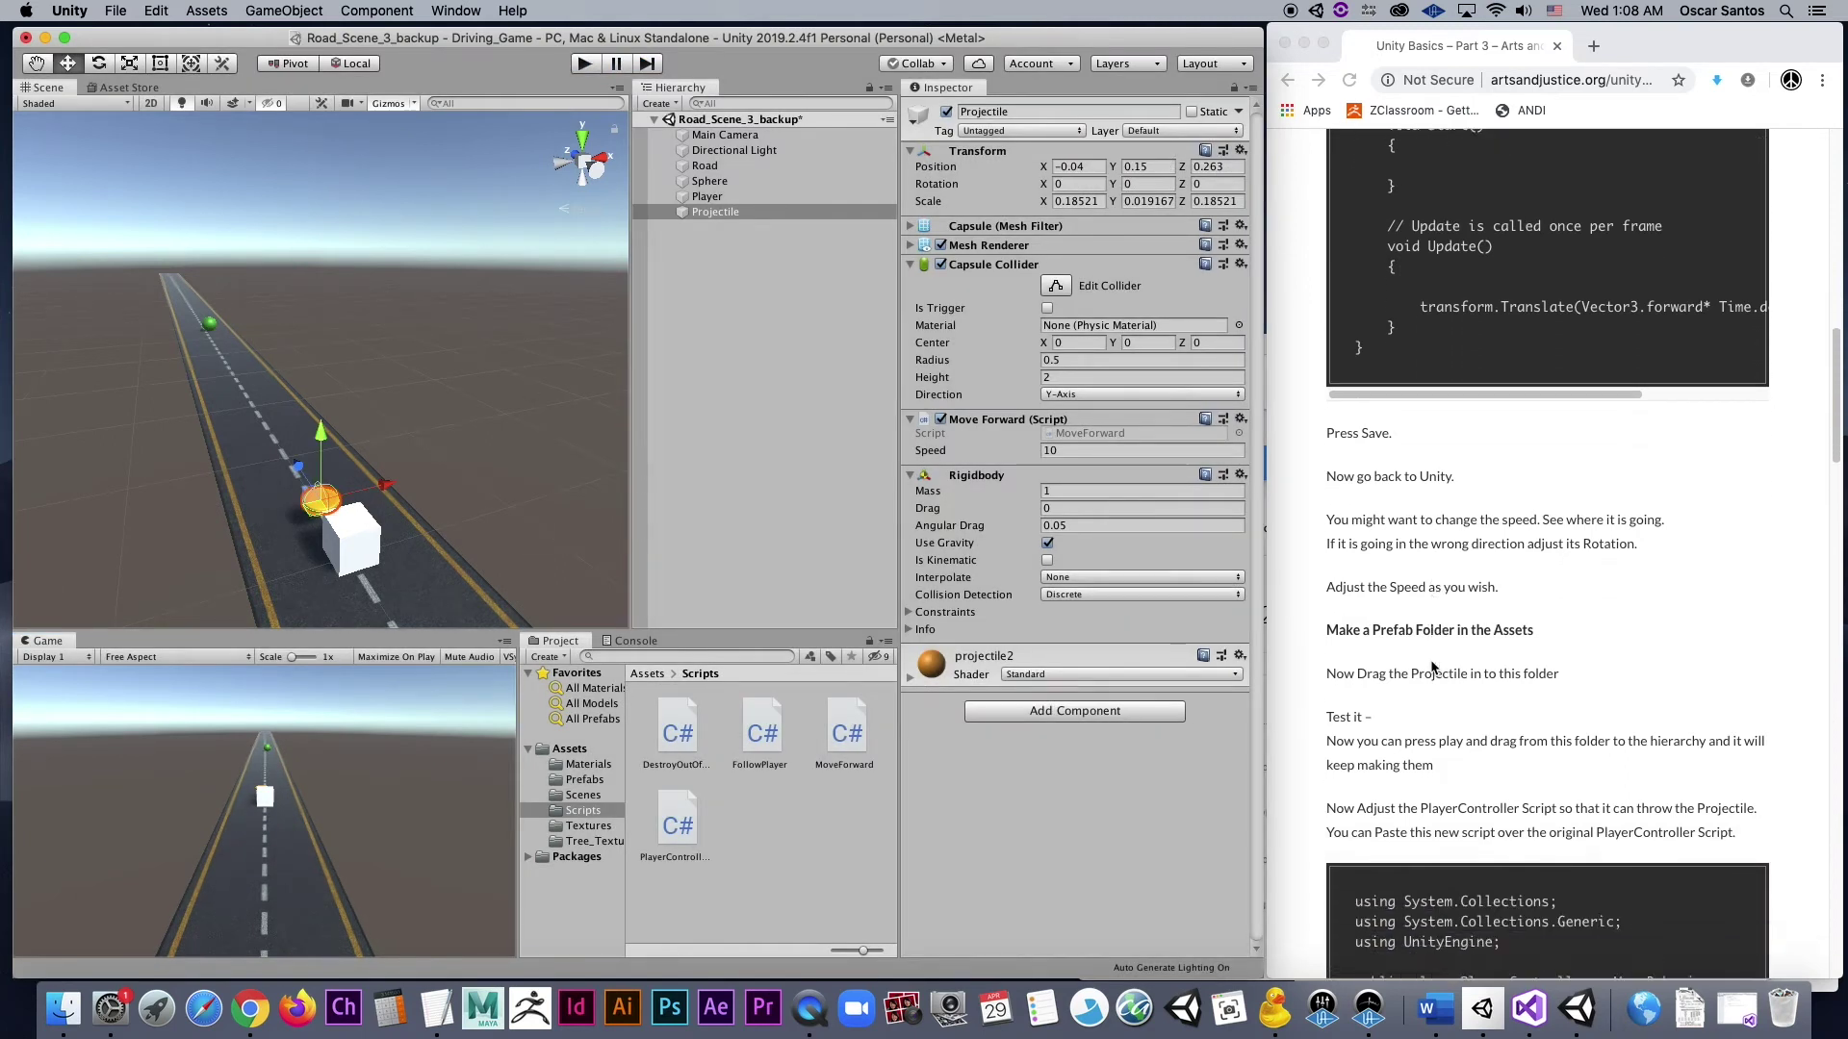
pyautogui.scroll(-1, 1432, 663)
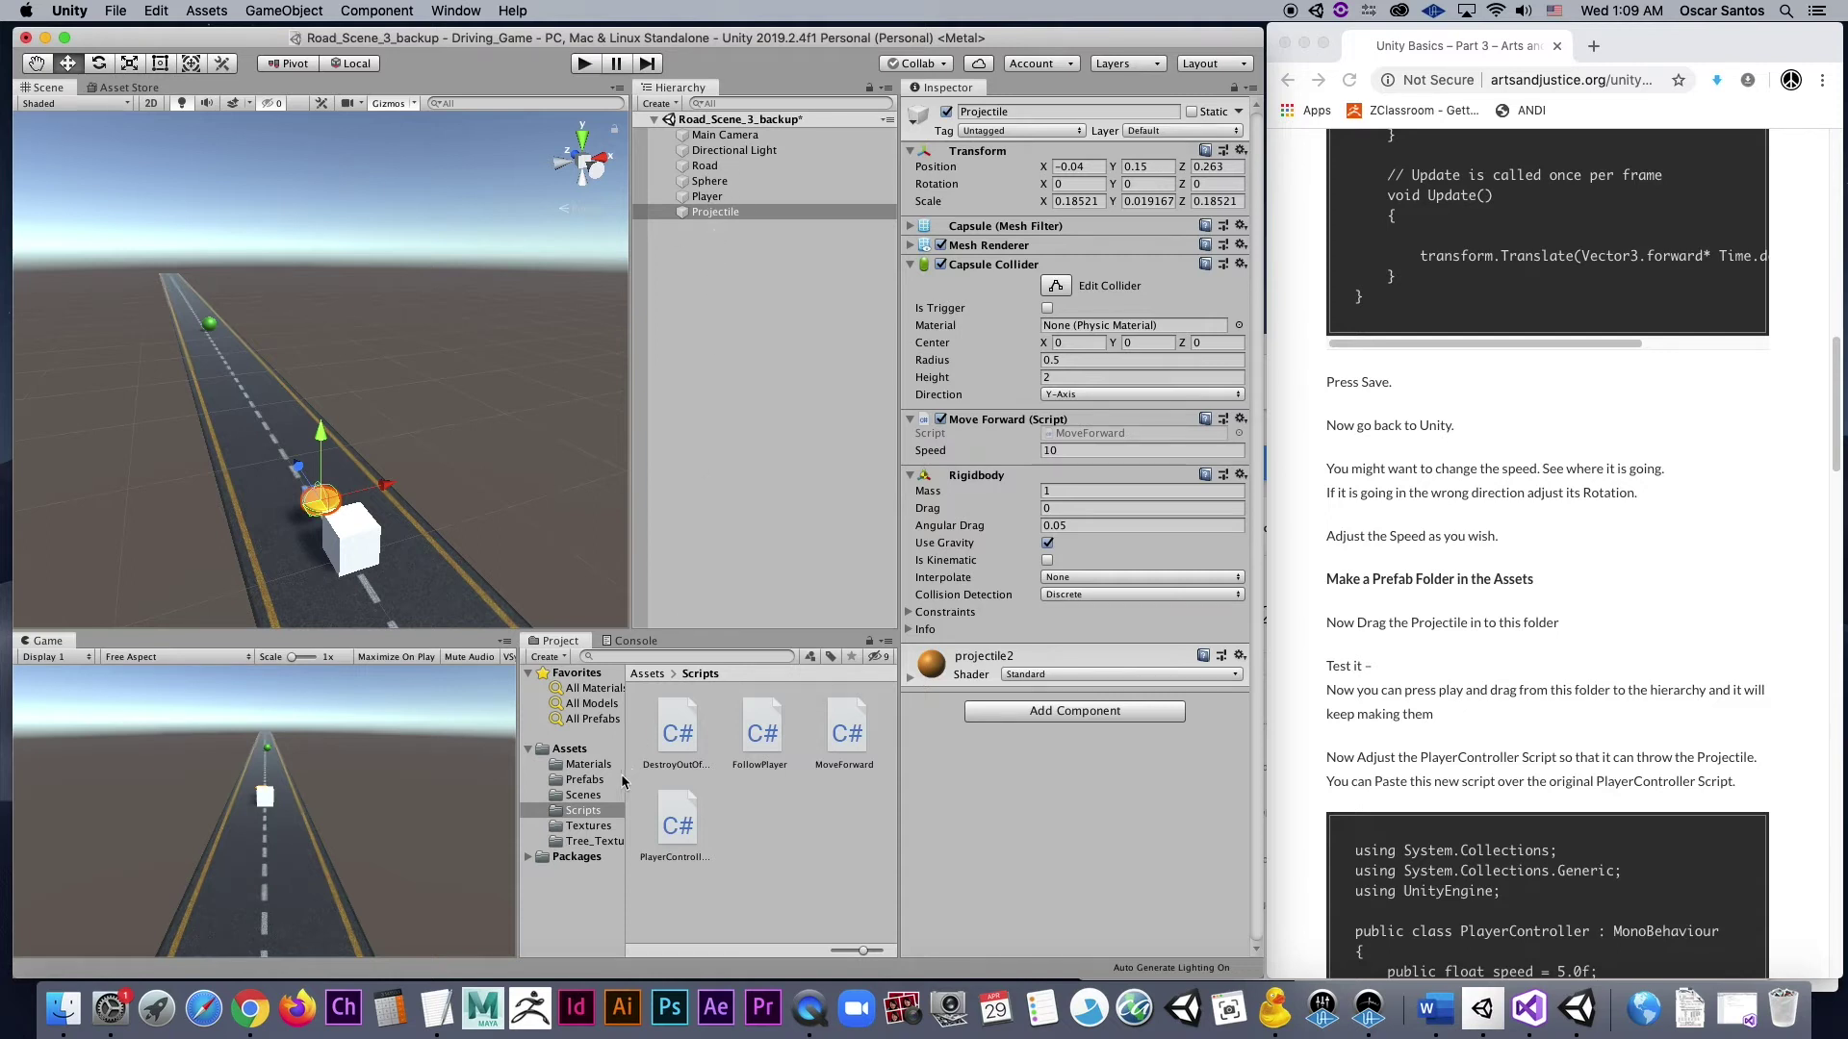
pyautogui.click(568, 749)
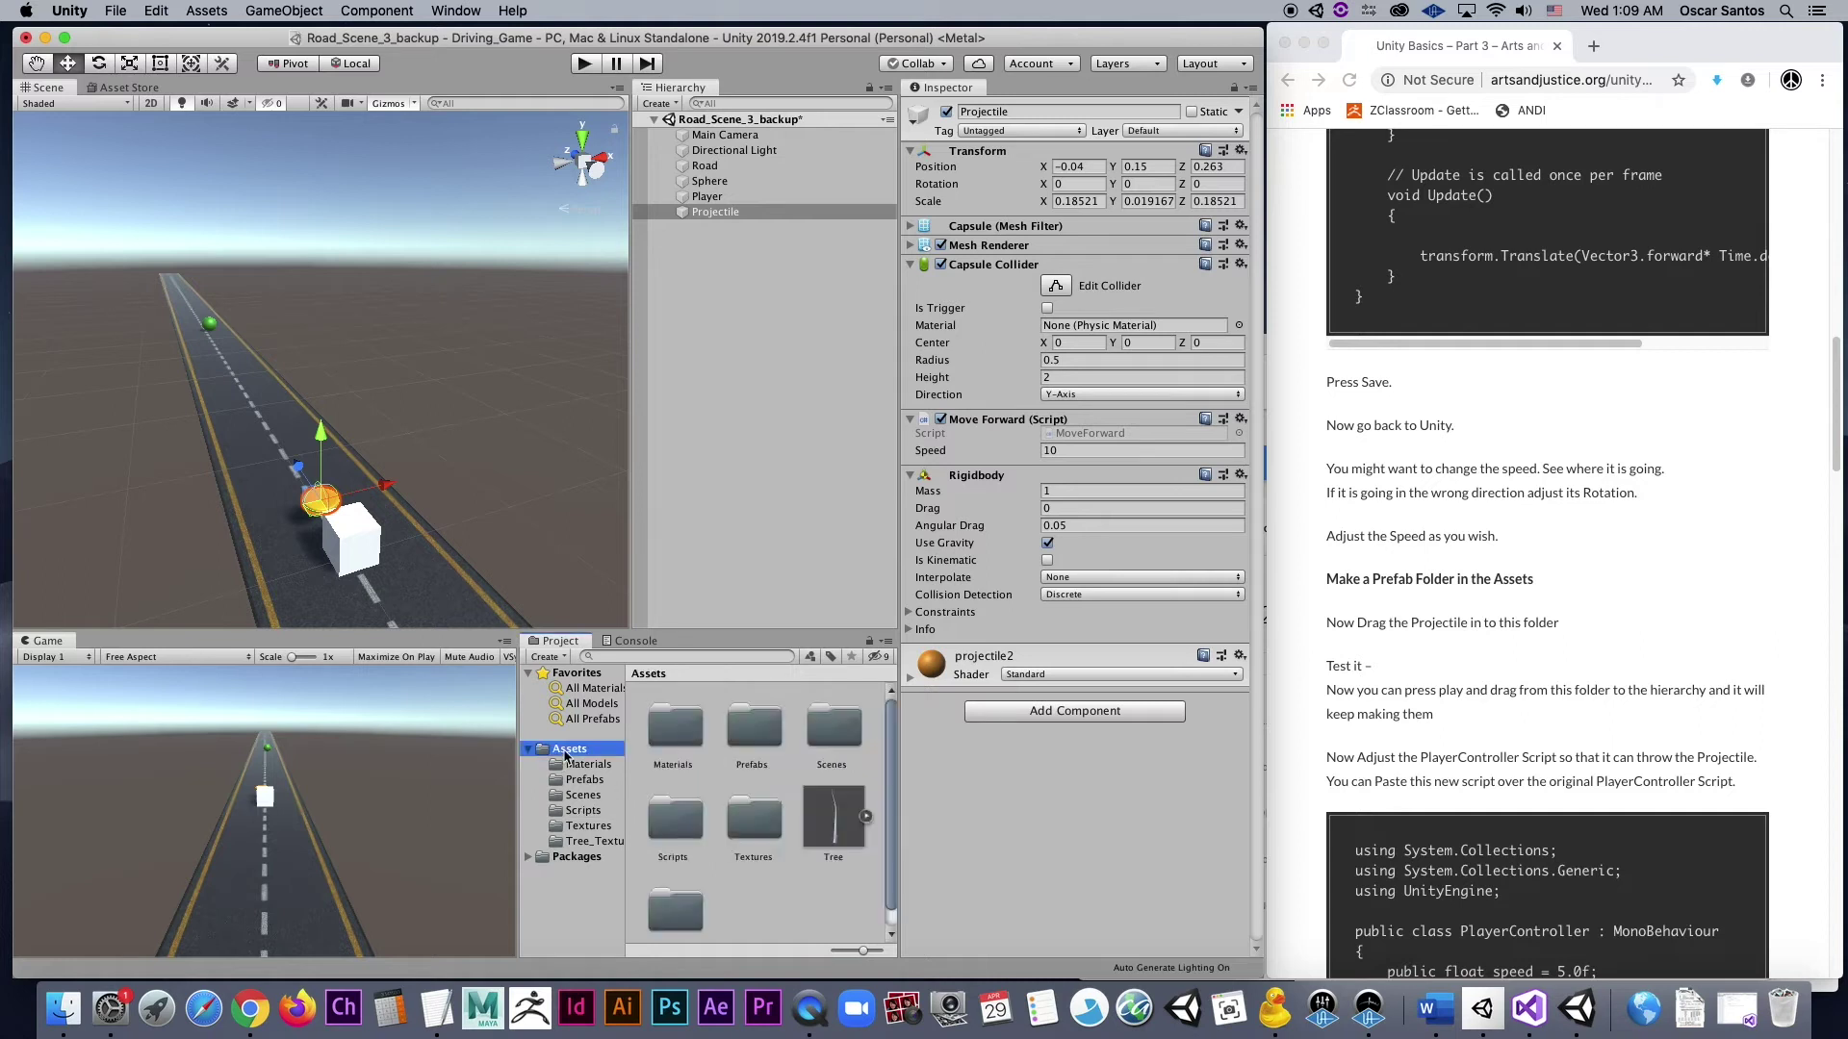
pyautogui.rightClick(703, 714)
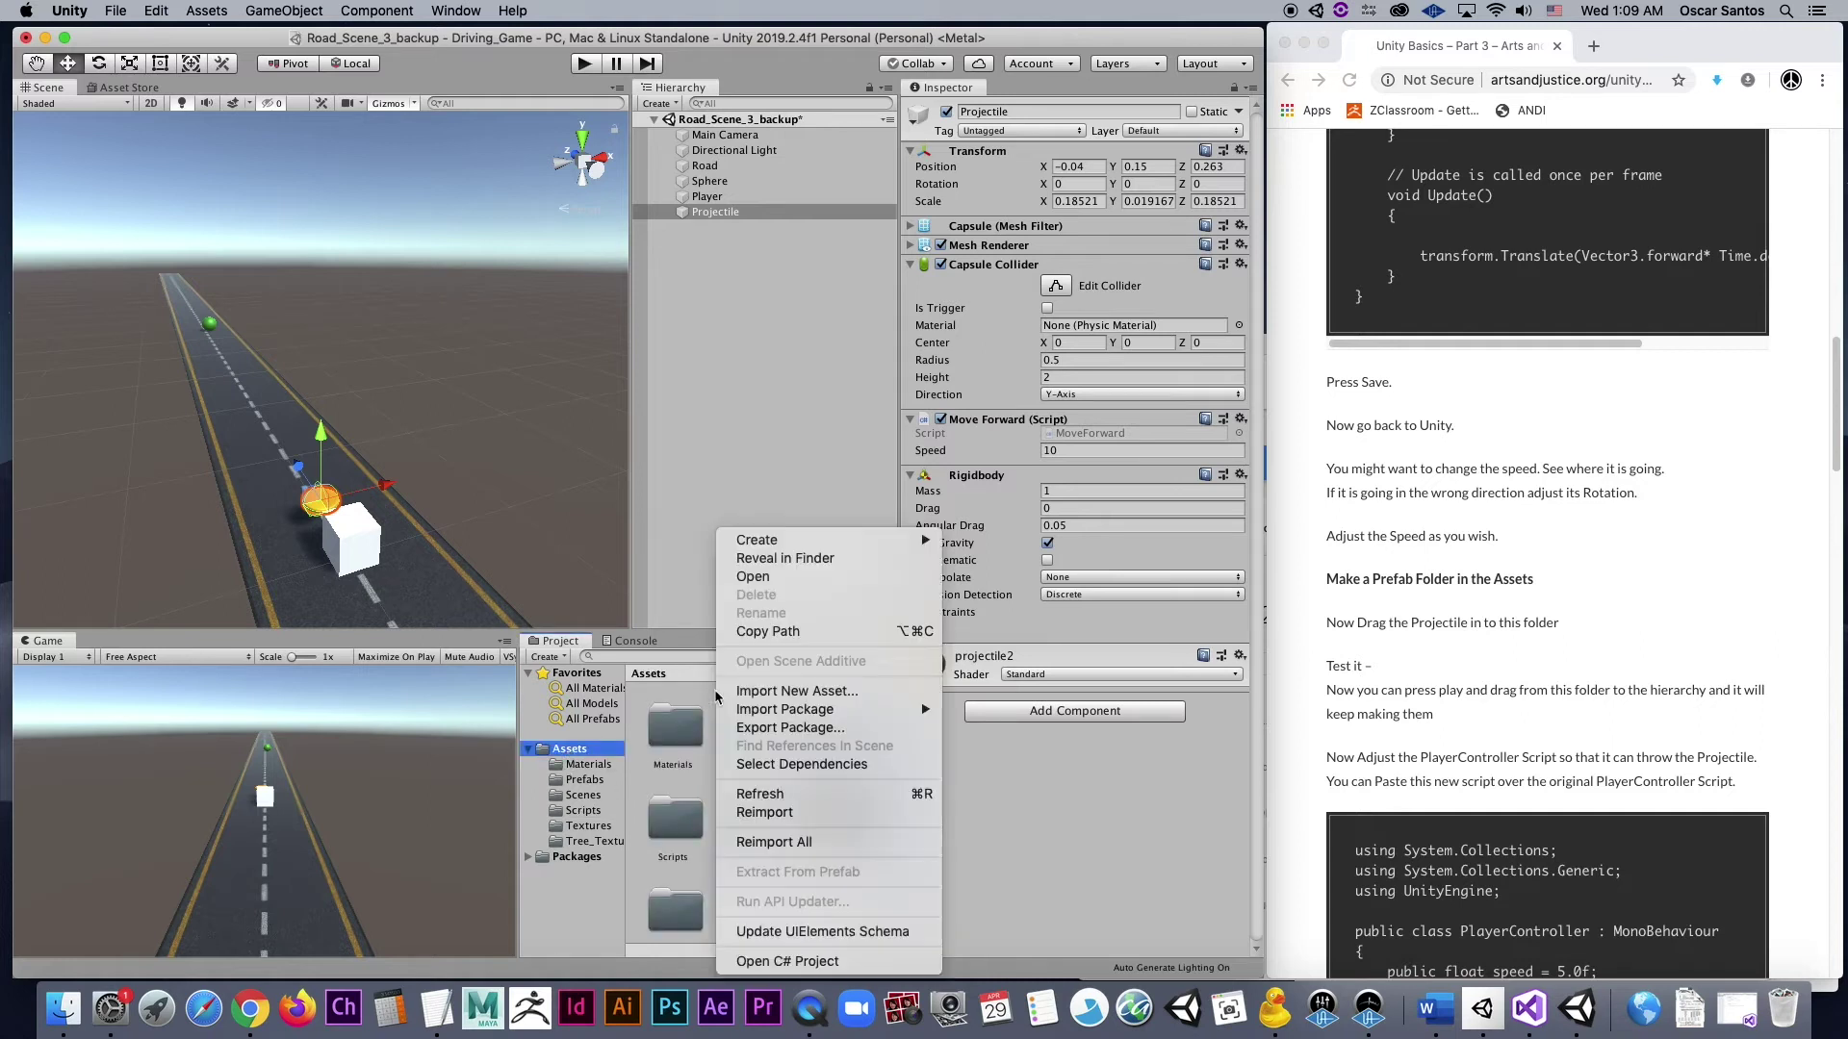
pyautogui.moveTo(828, 541)
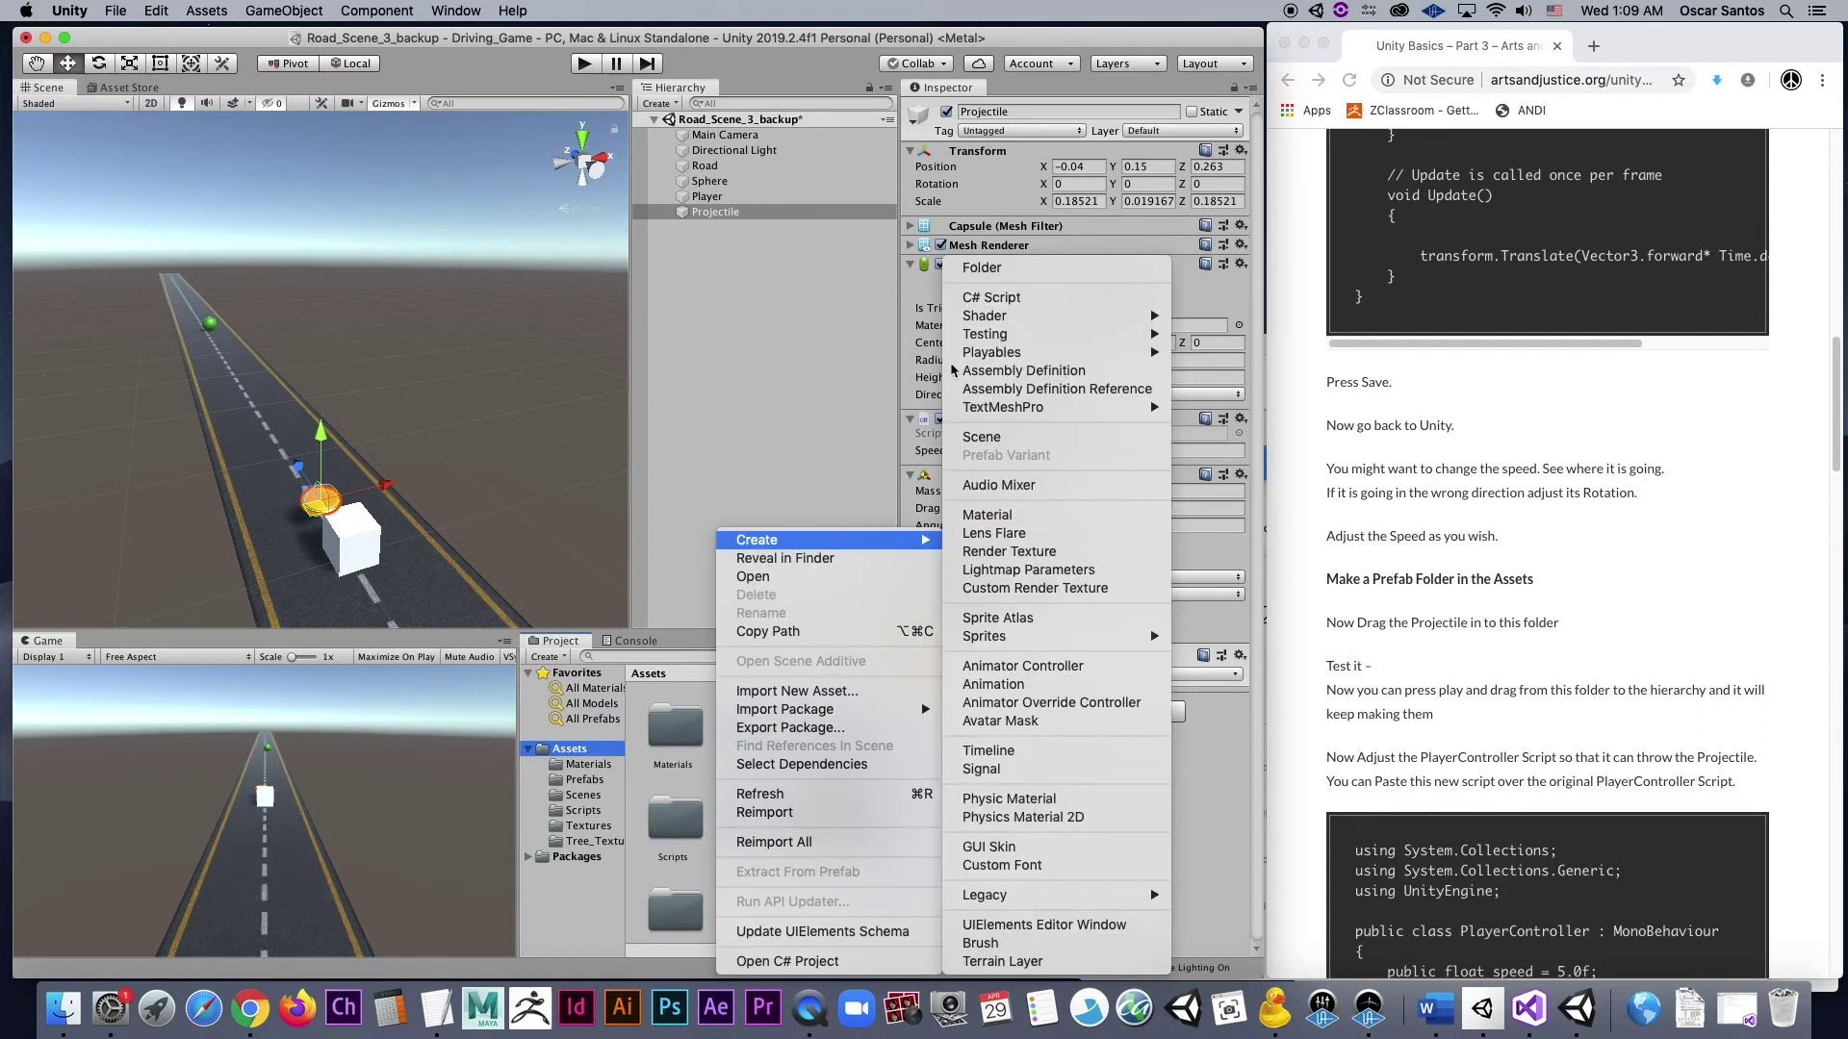
pyautogui.click(827, 448)
pyautogui.click(749, 760)
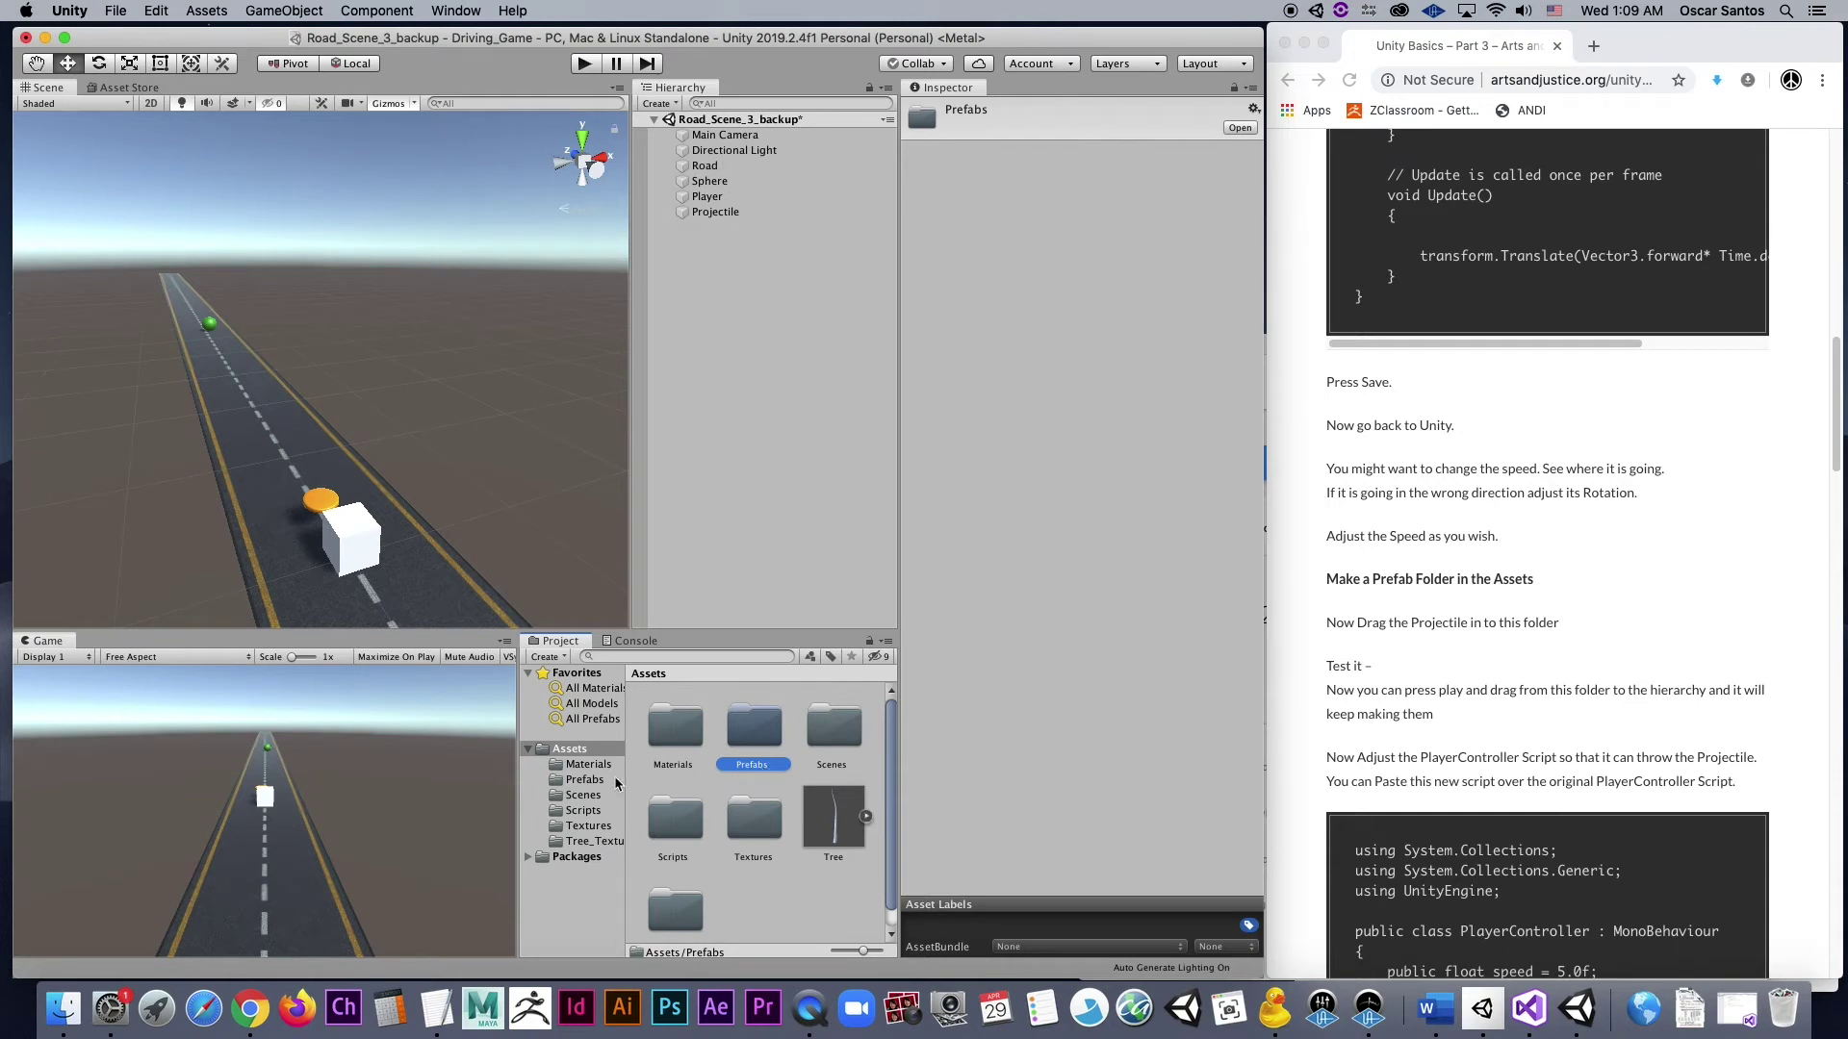
pyautogui.rightClick(701, 760)
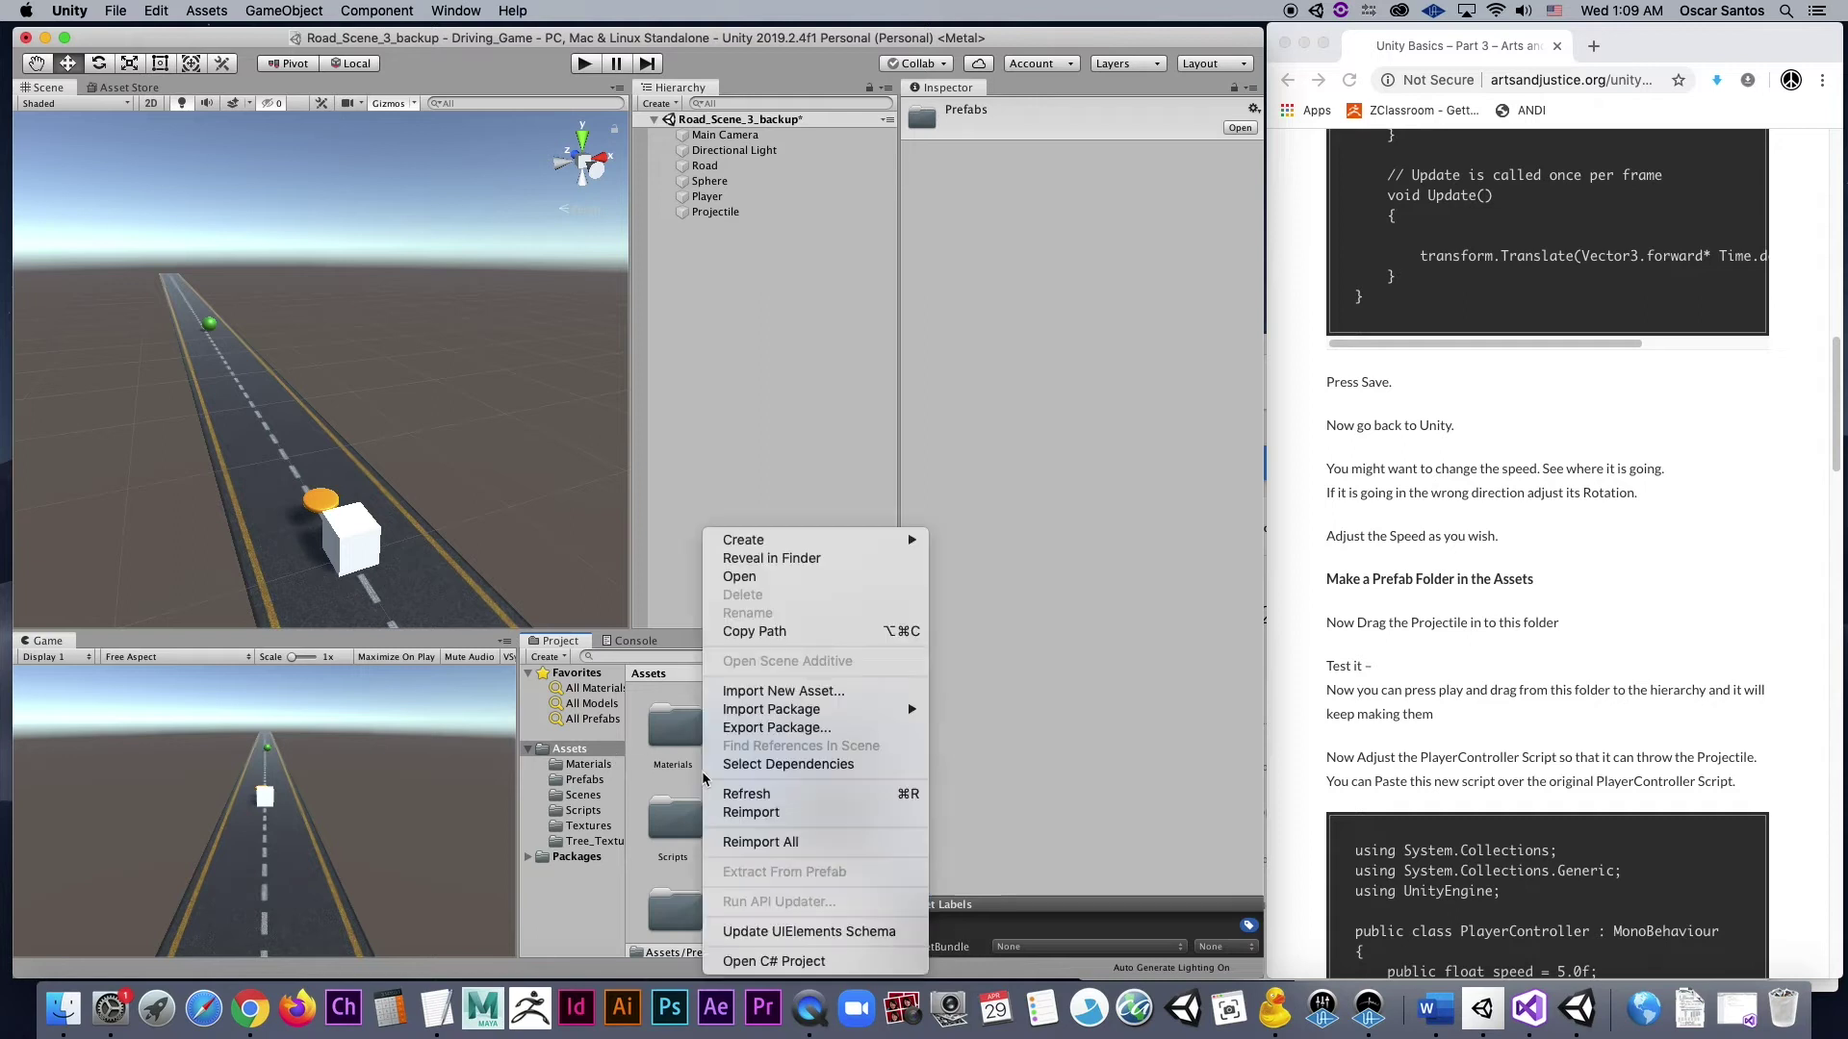
pyautogui.moveTo(825, 545)
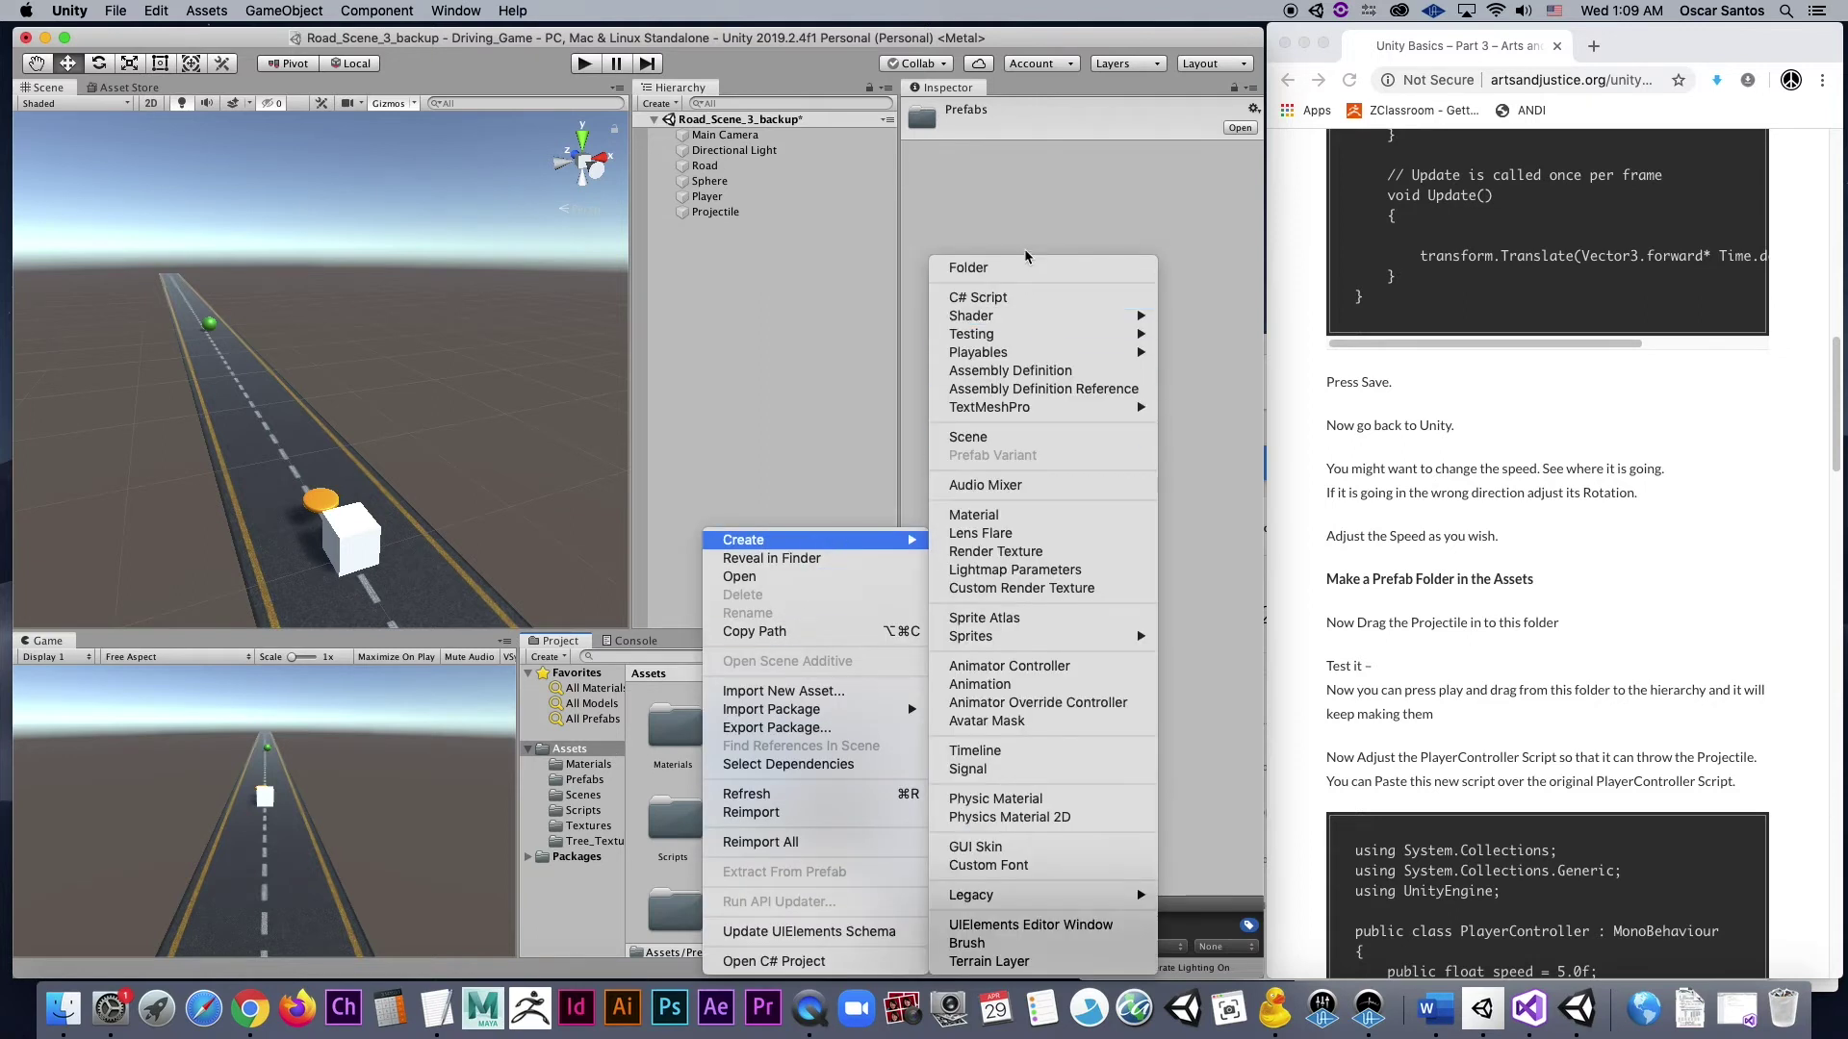
pyautogui.click(672, 776)
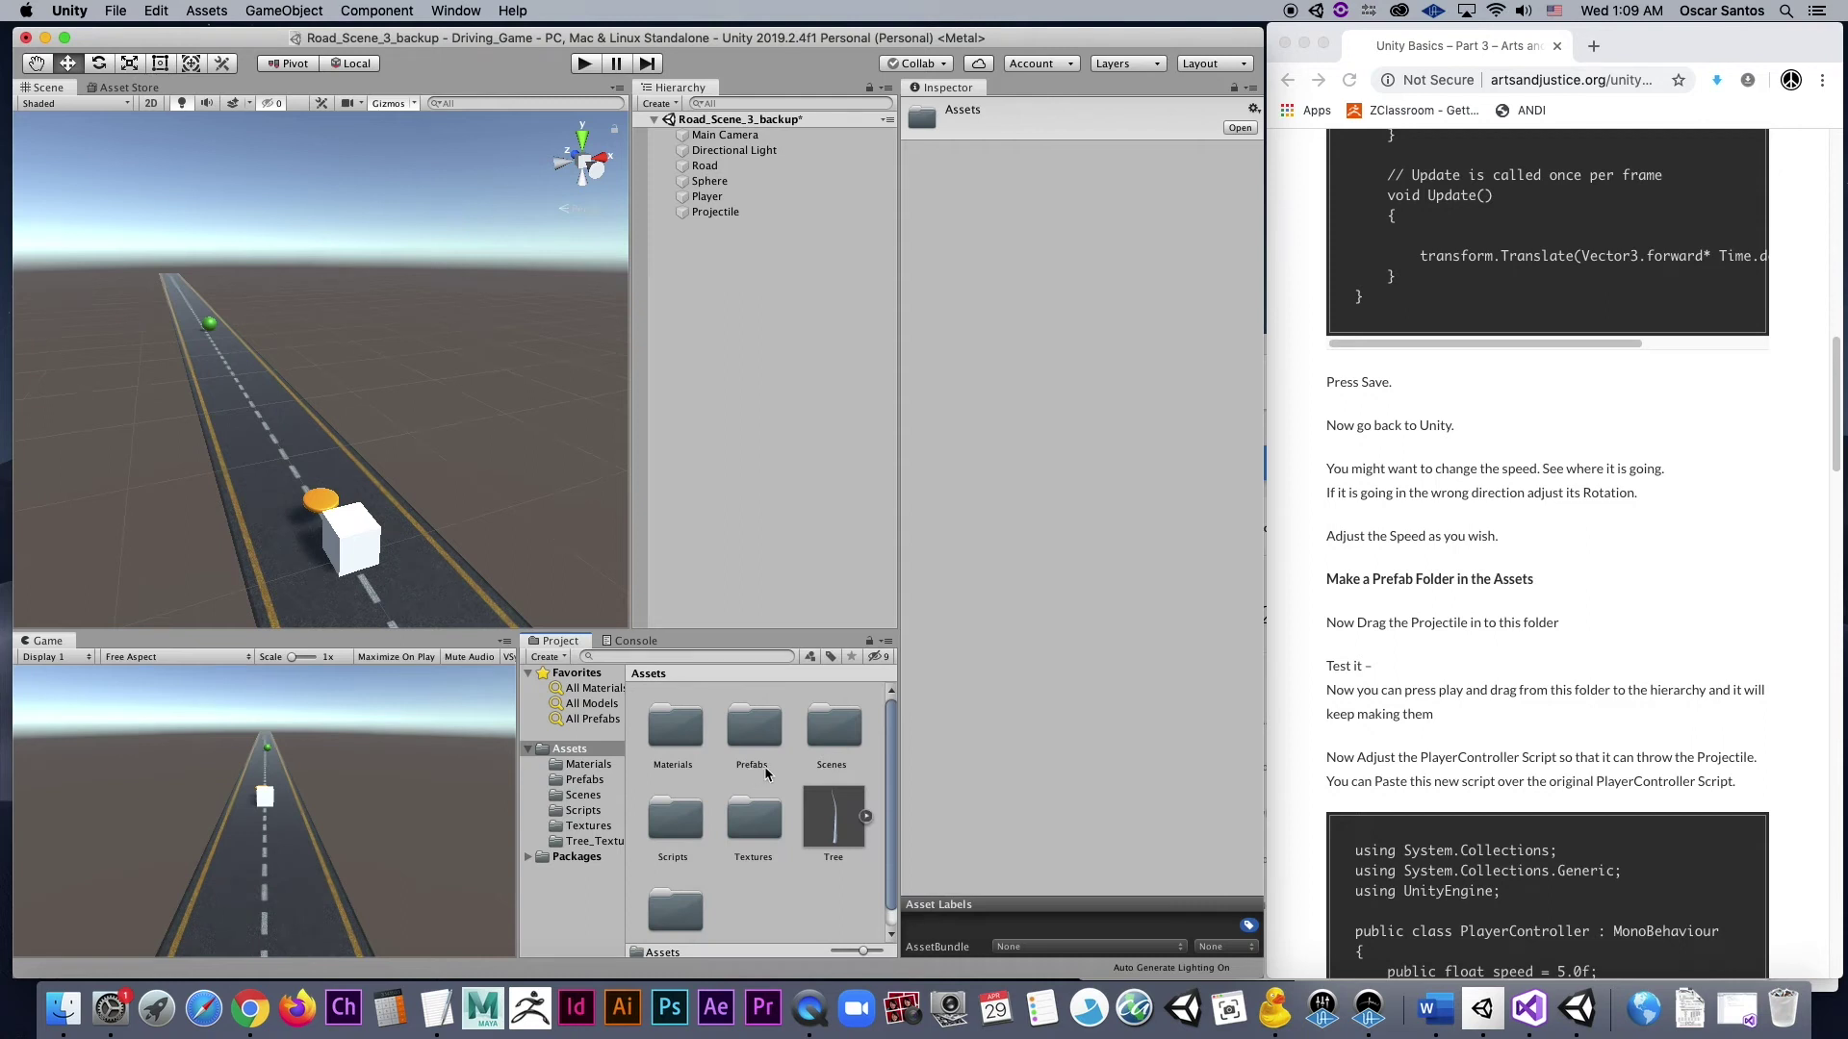
# - Rename the Projectile object as Projectile2 and store it as a prefab in the Prefabs folder
pyautogui.click(594, 781)
pyautogui.click(735, 213)
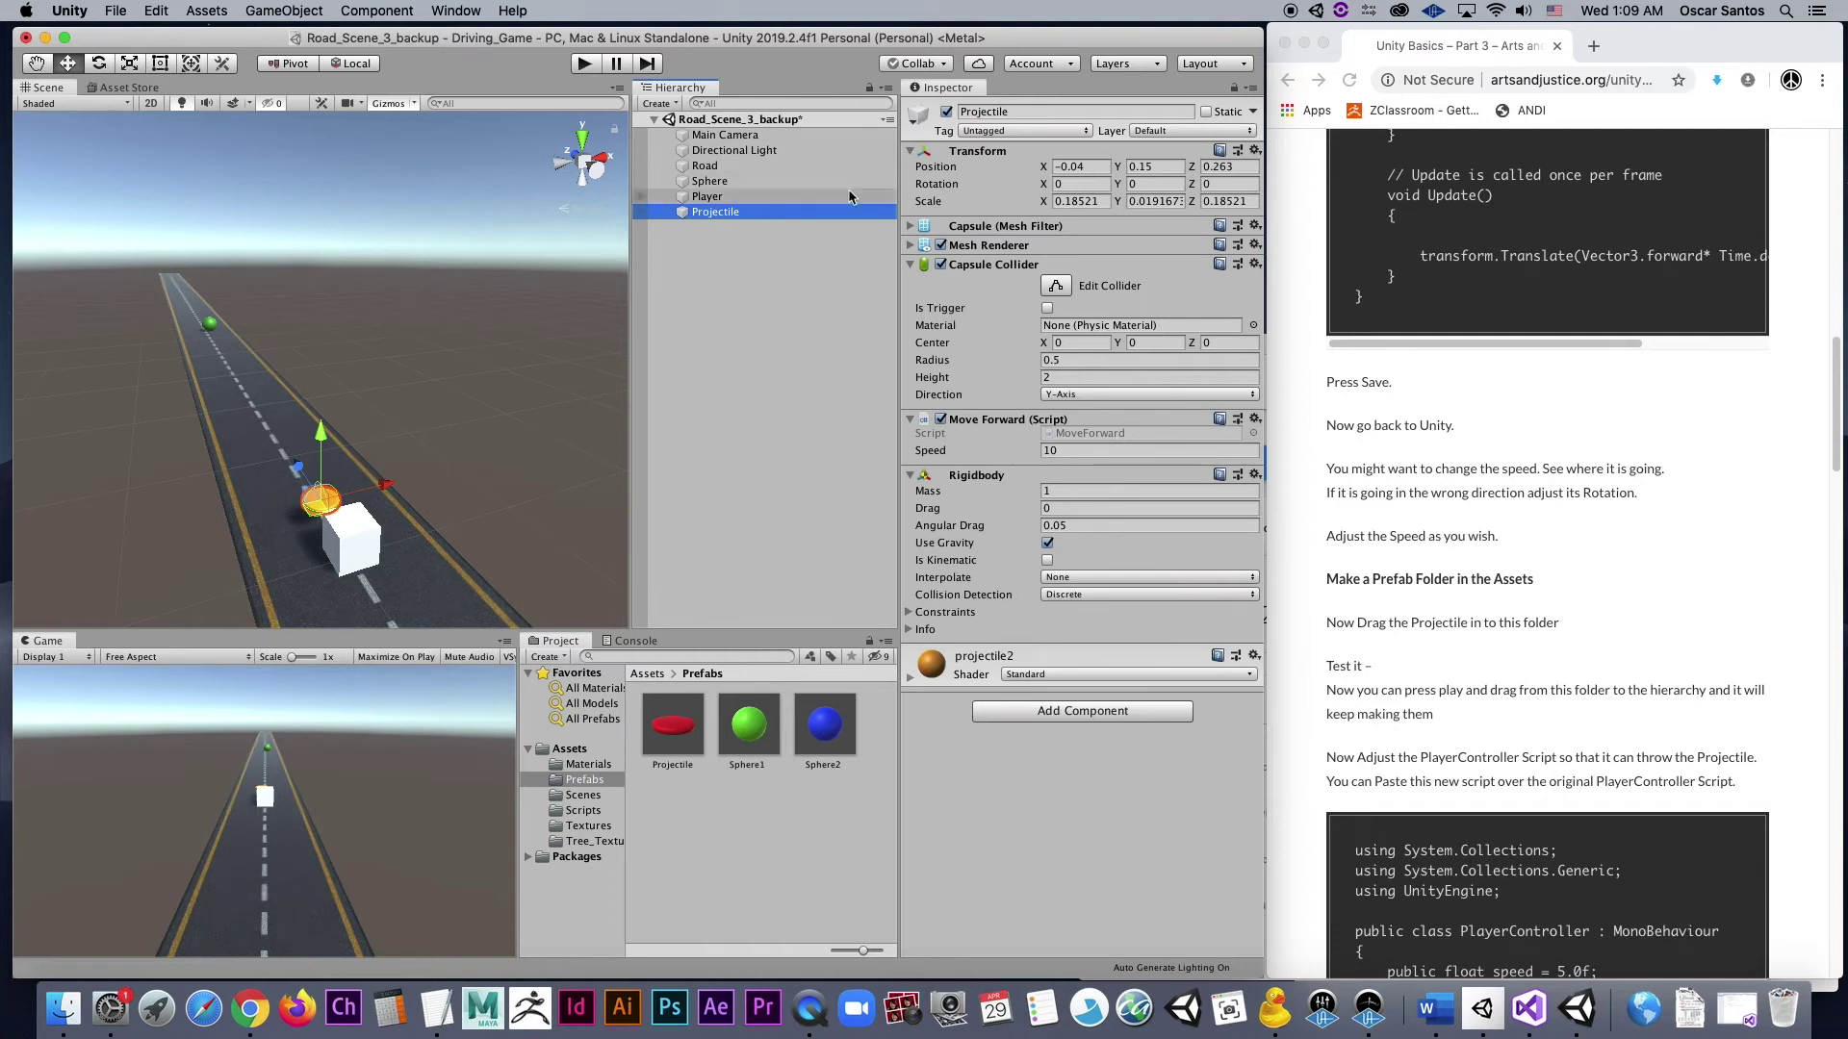
pyautogui.click(1008, 112)
pyautogui.doubleClick(1019, 113)
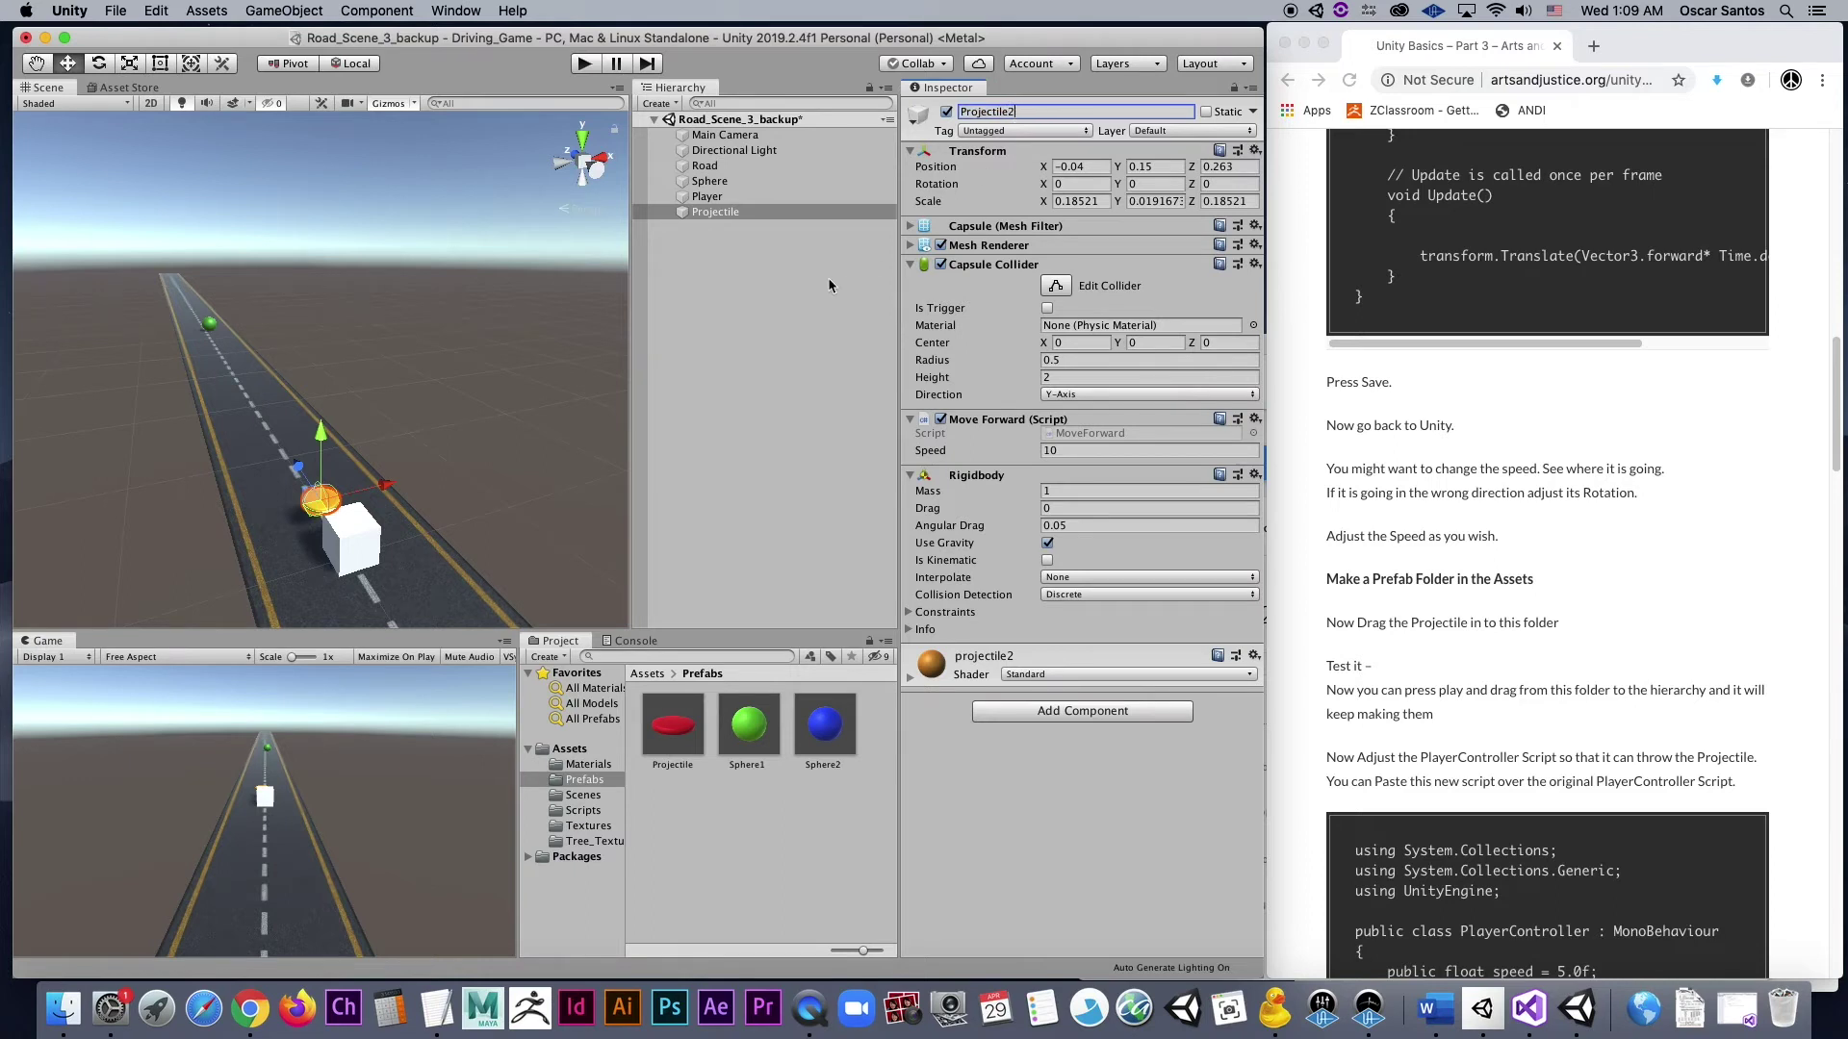
pyautogui.write('2')
pyautogui.press('Return')
pyautogui.click(752, 212)
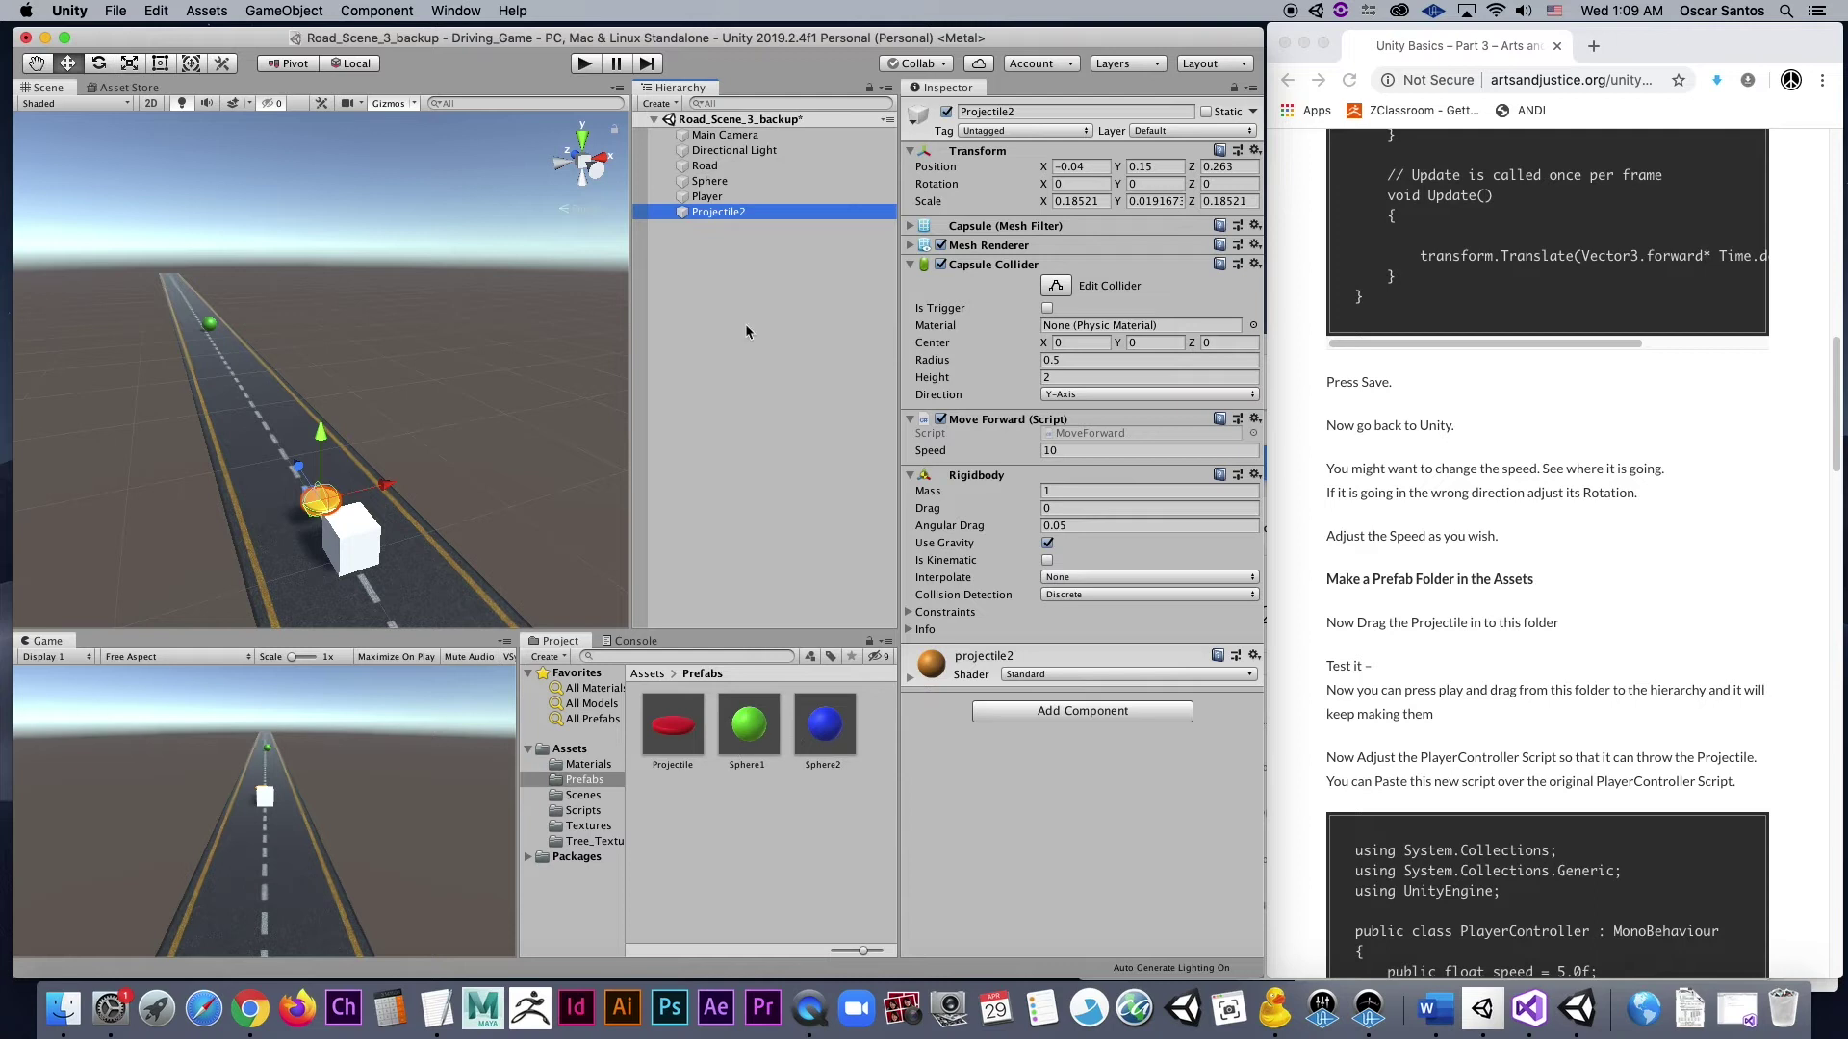
pyautogui.moveTo(714, 213); pyautogui.dragTo(738, 829)
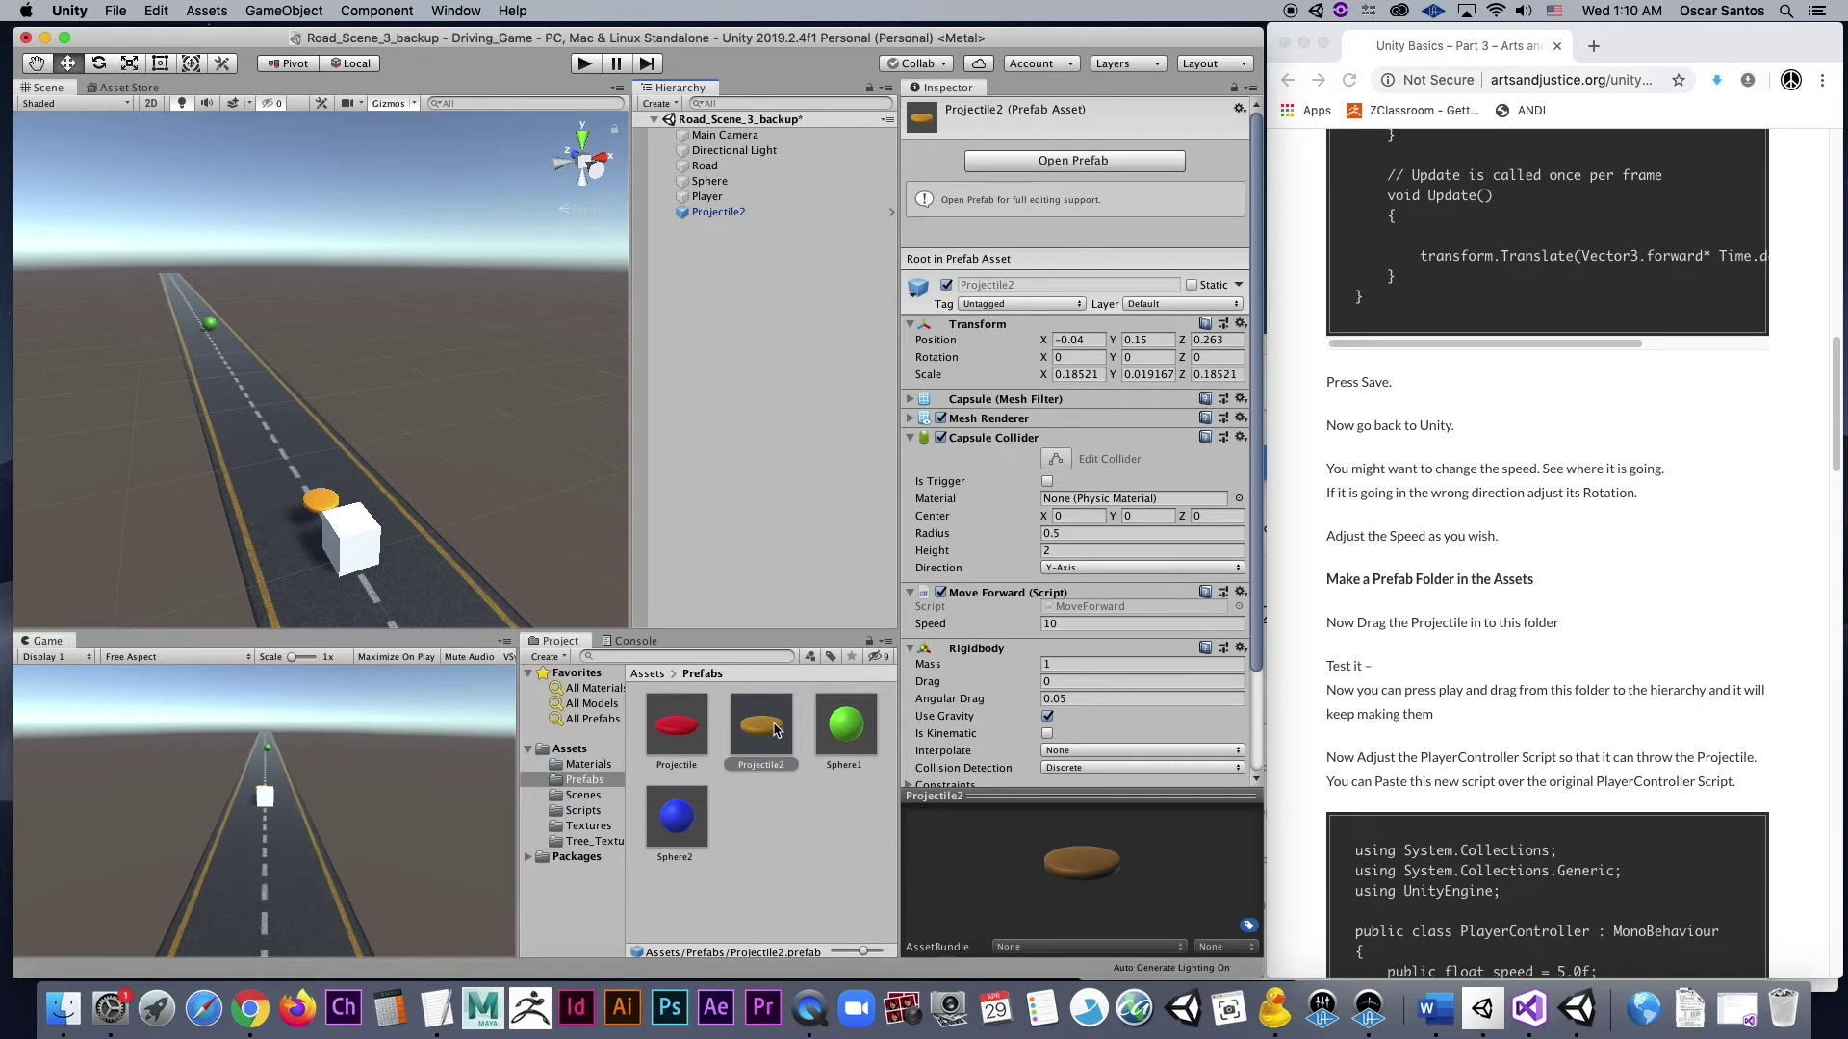
# - Read the lesson's prefab testing and PlayerController instructions, then run and stop a play test of the scene
pyautogui.scroll(-1, 1471, 669)
pyautogui.scroll(-1, 1471, 669)
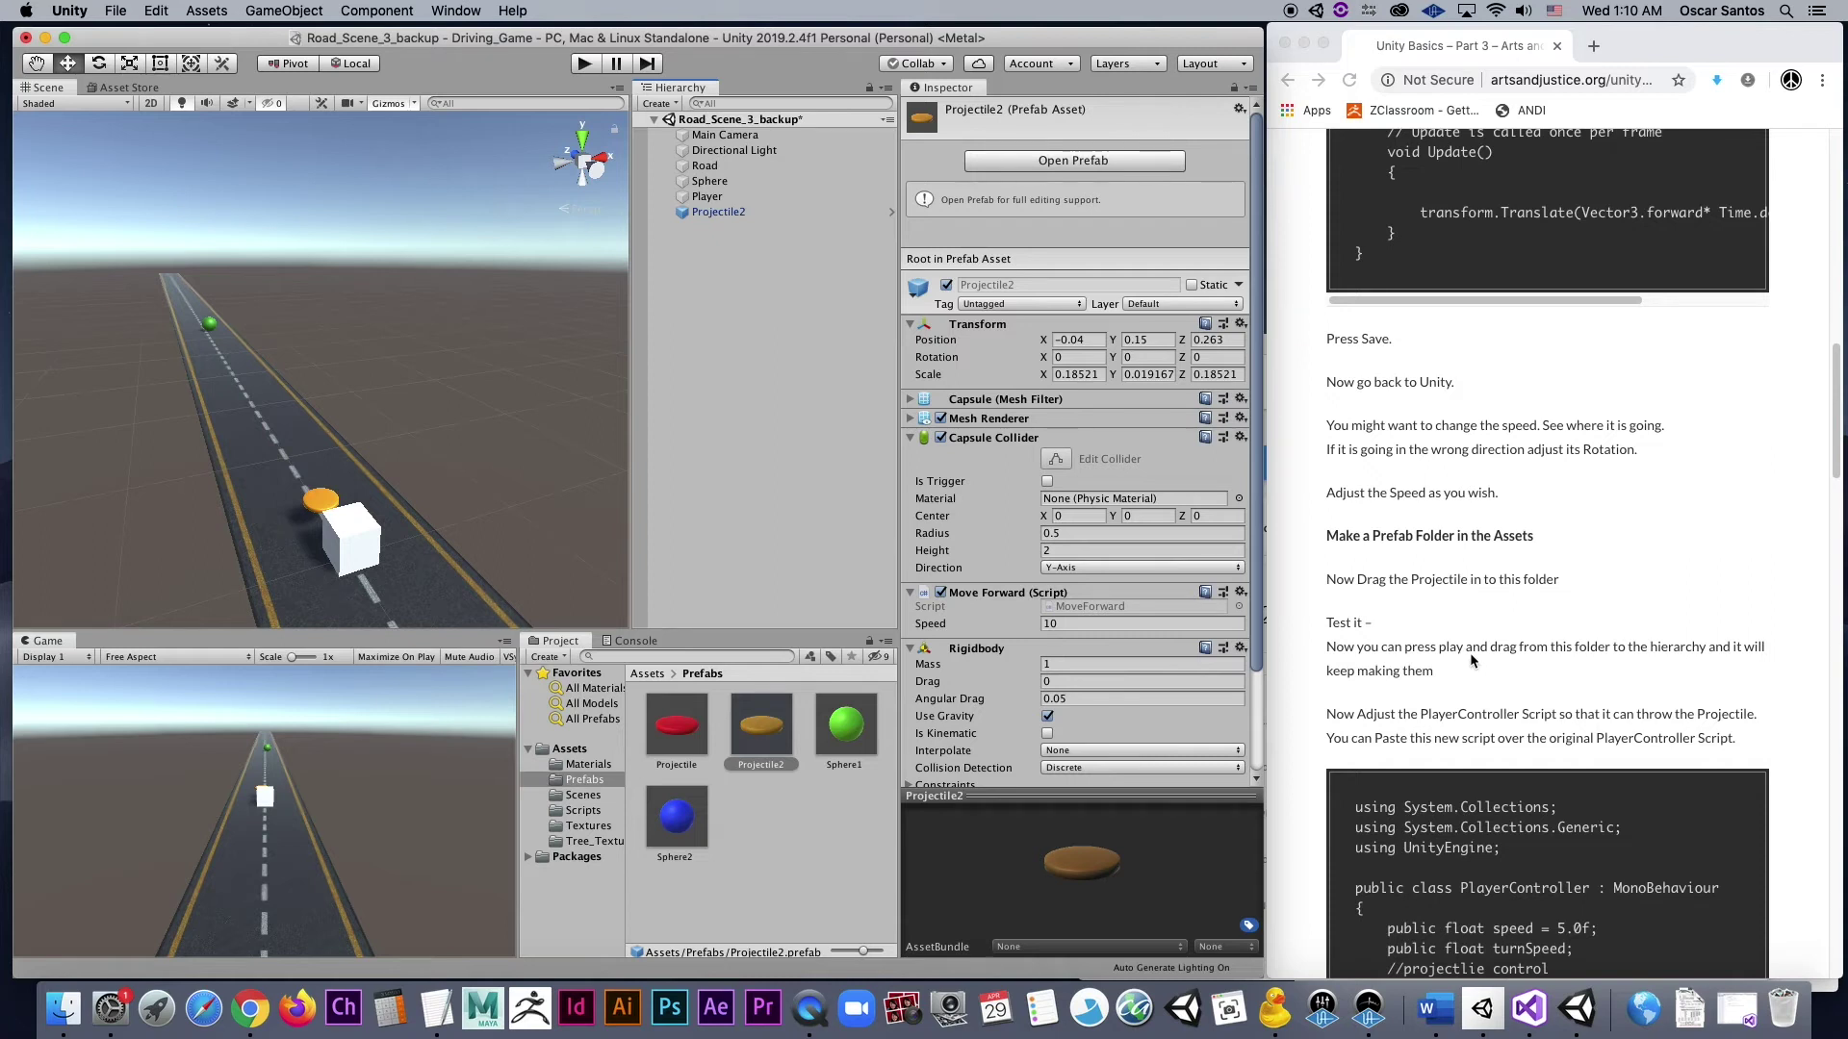
pyautogui.scroll(-1, 1470, 660)
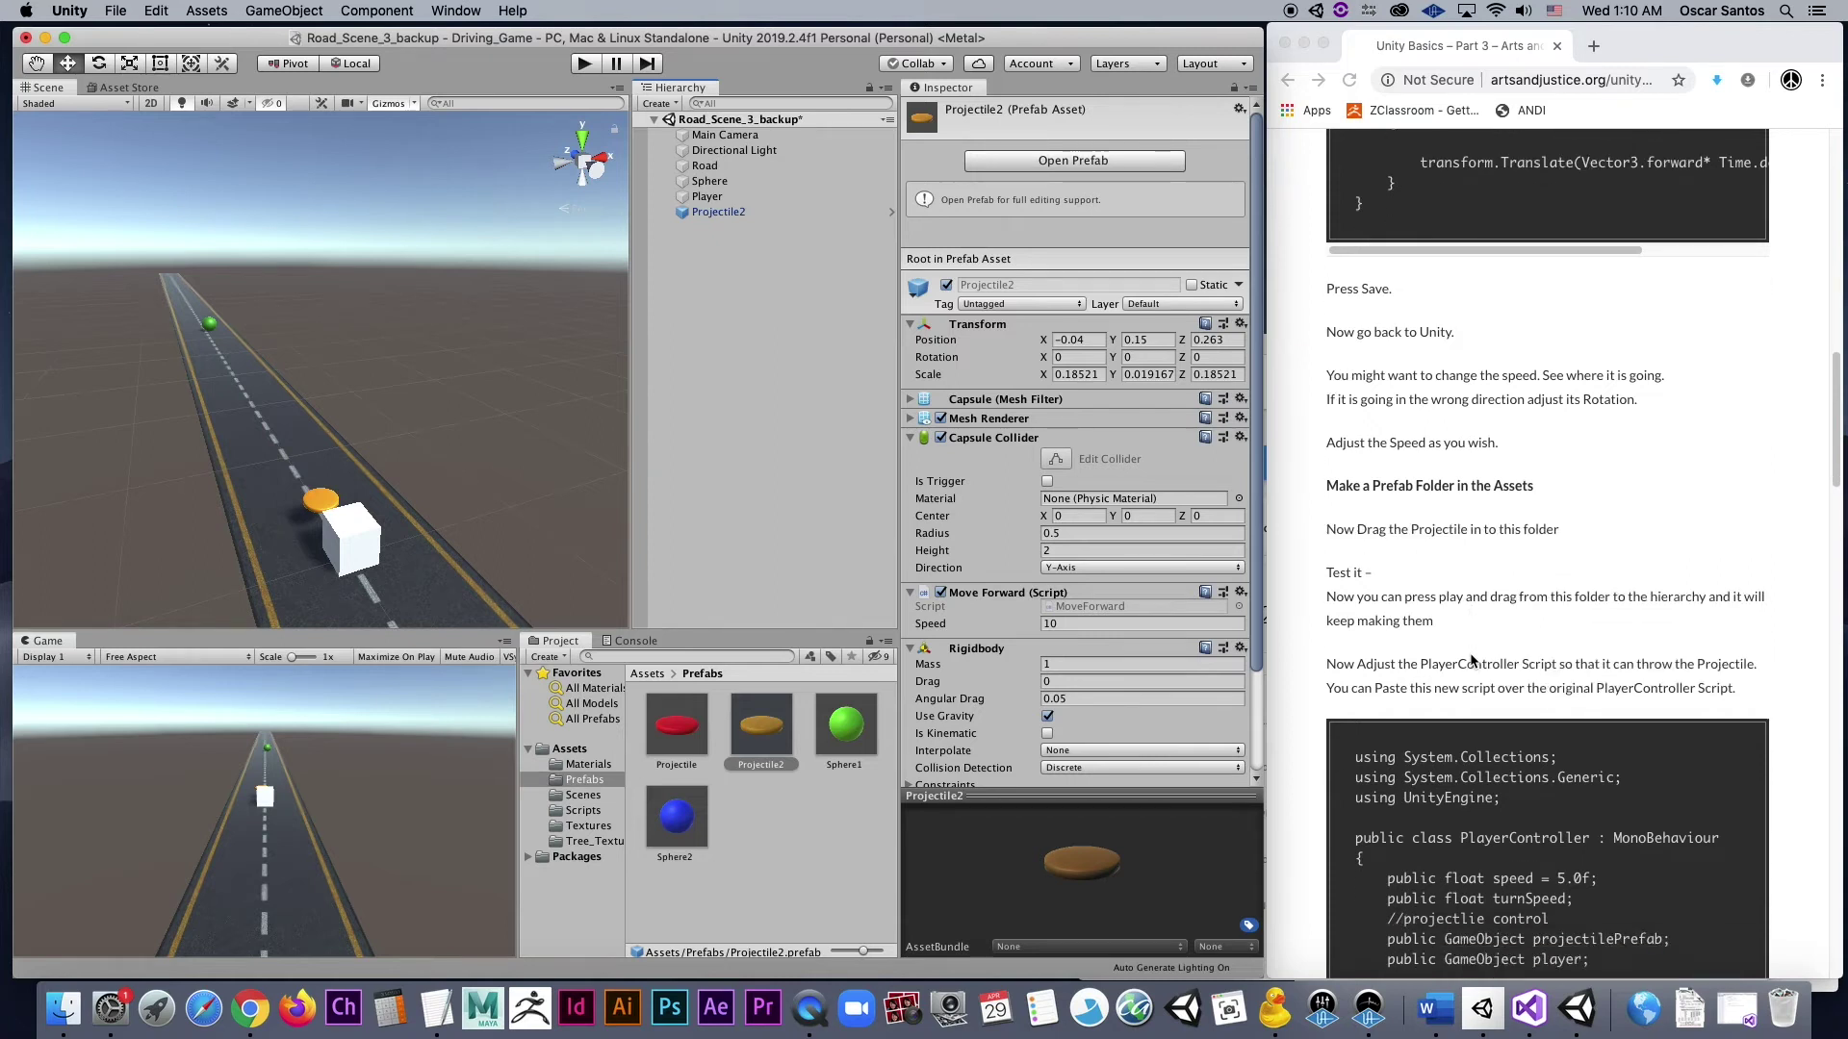
pyautogui.scroll(-2, 1471, 660)
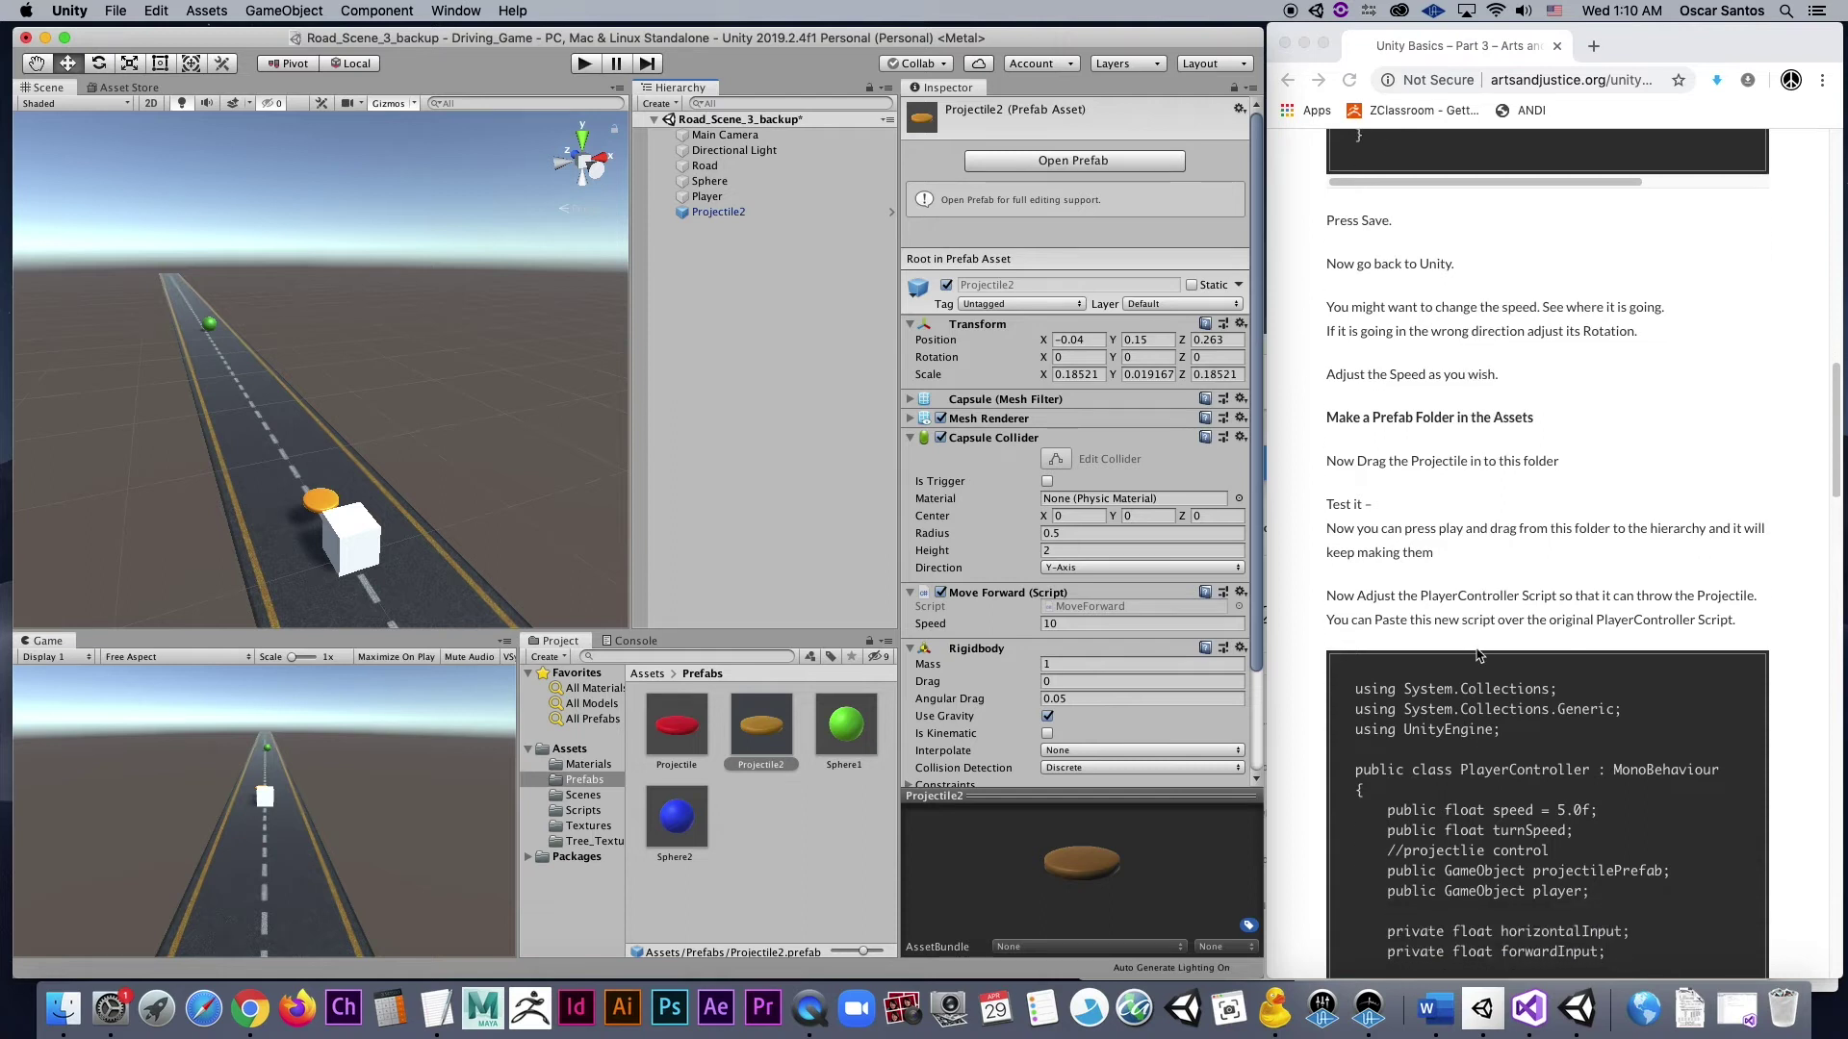
pyautogui.scroll(-2, 1480, 652)
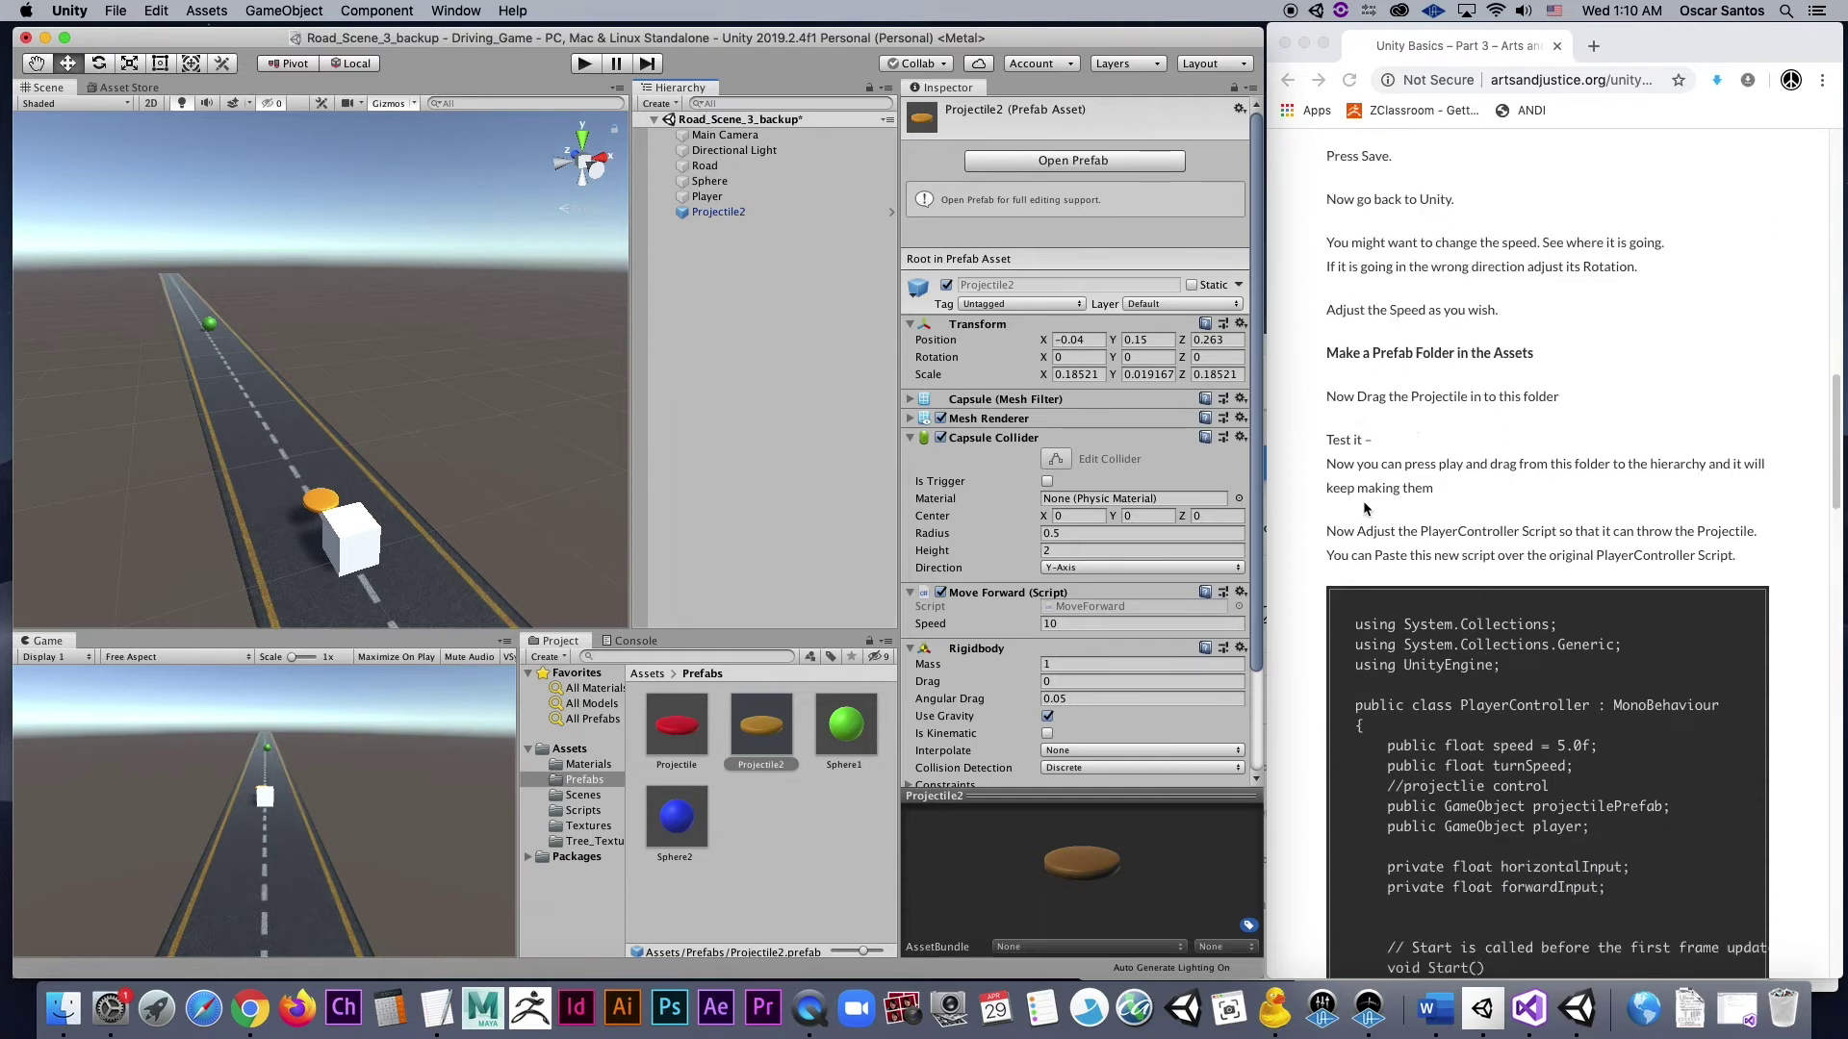
pyautogui.scroll(-2, 1367, 508)
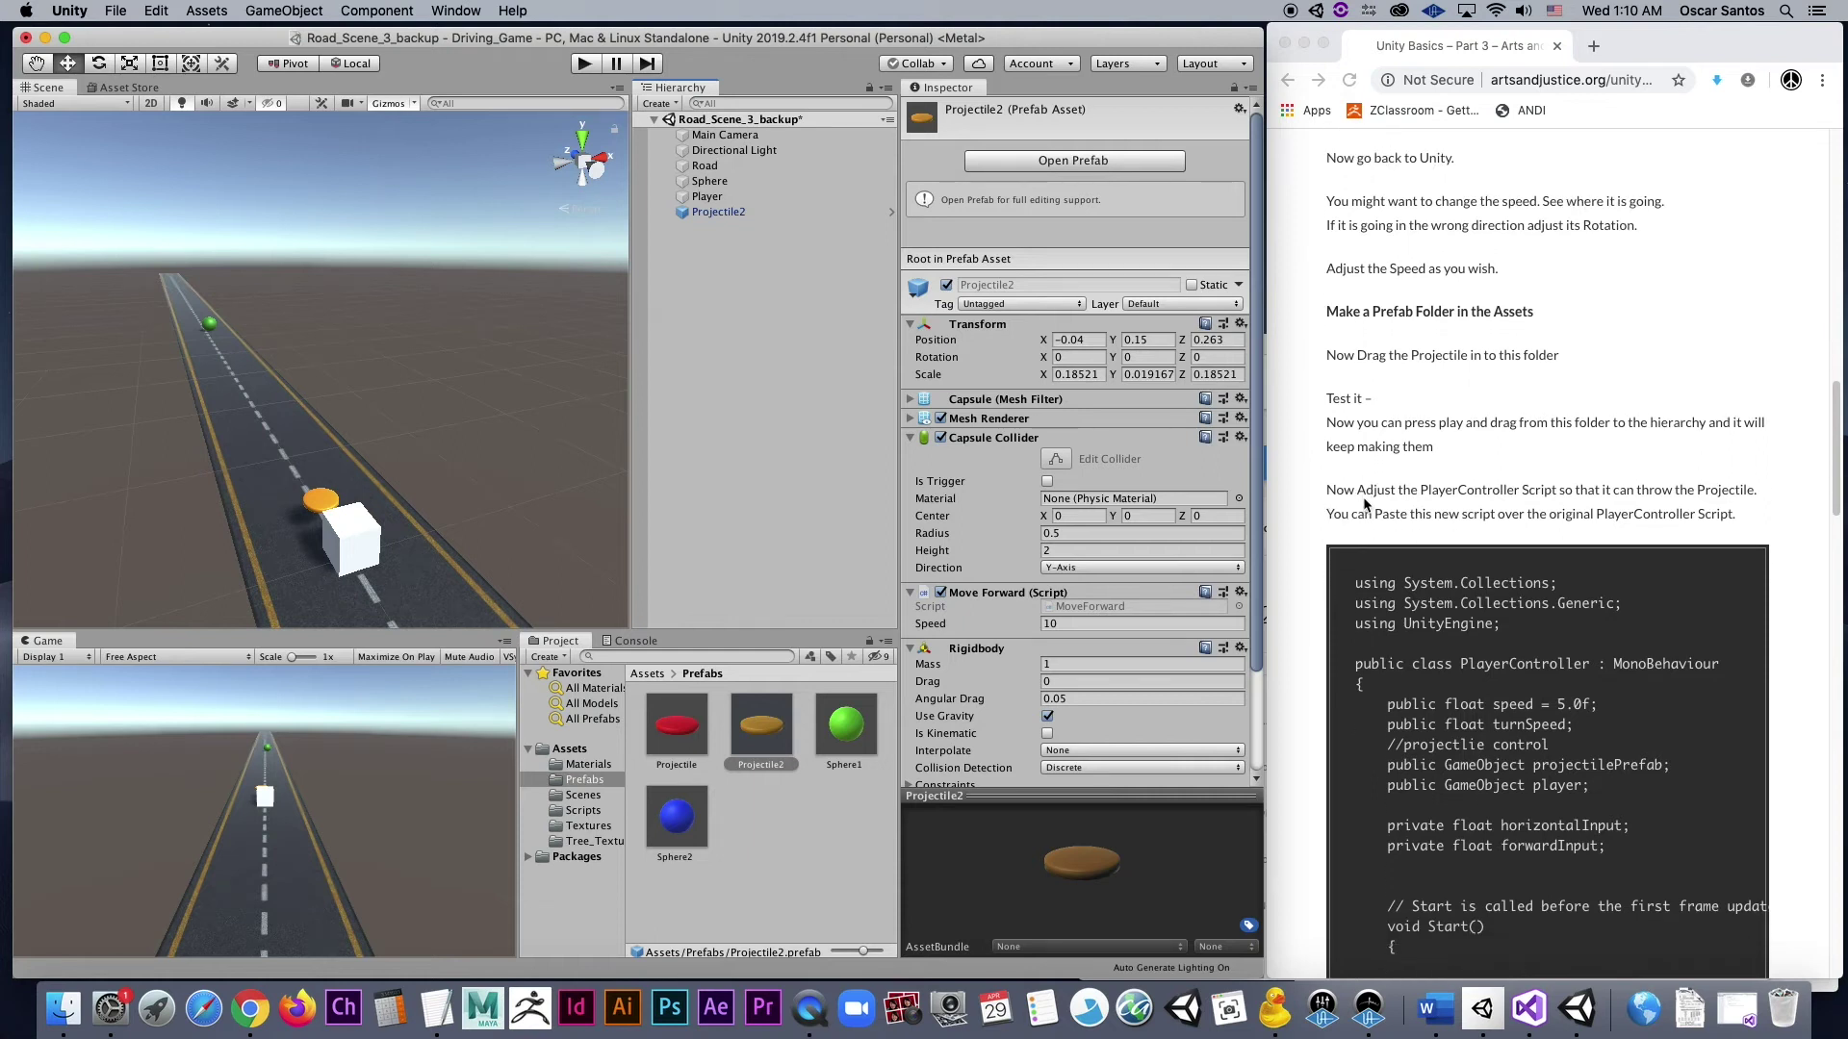
pyautogui.scroll(-1, 1633, 515)
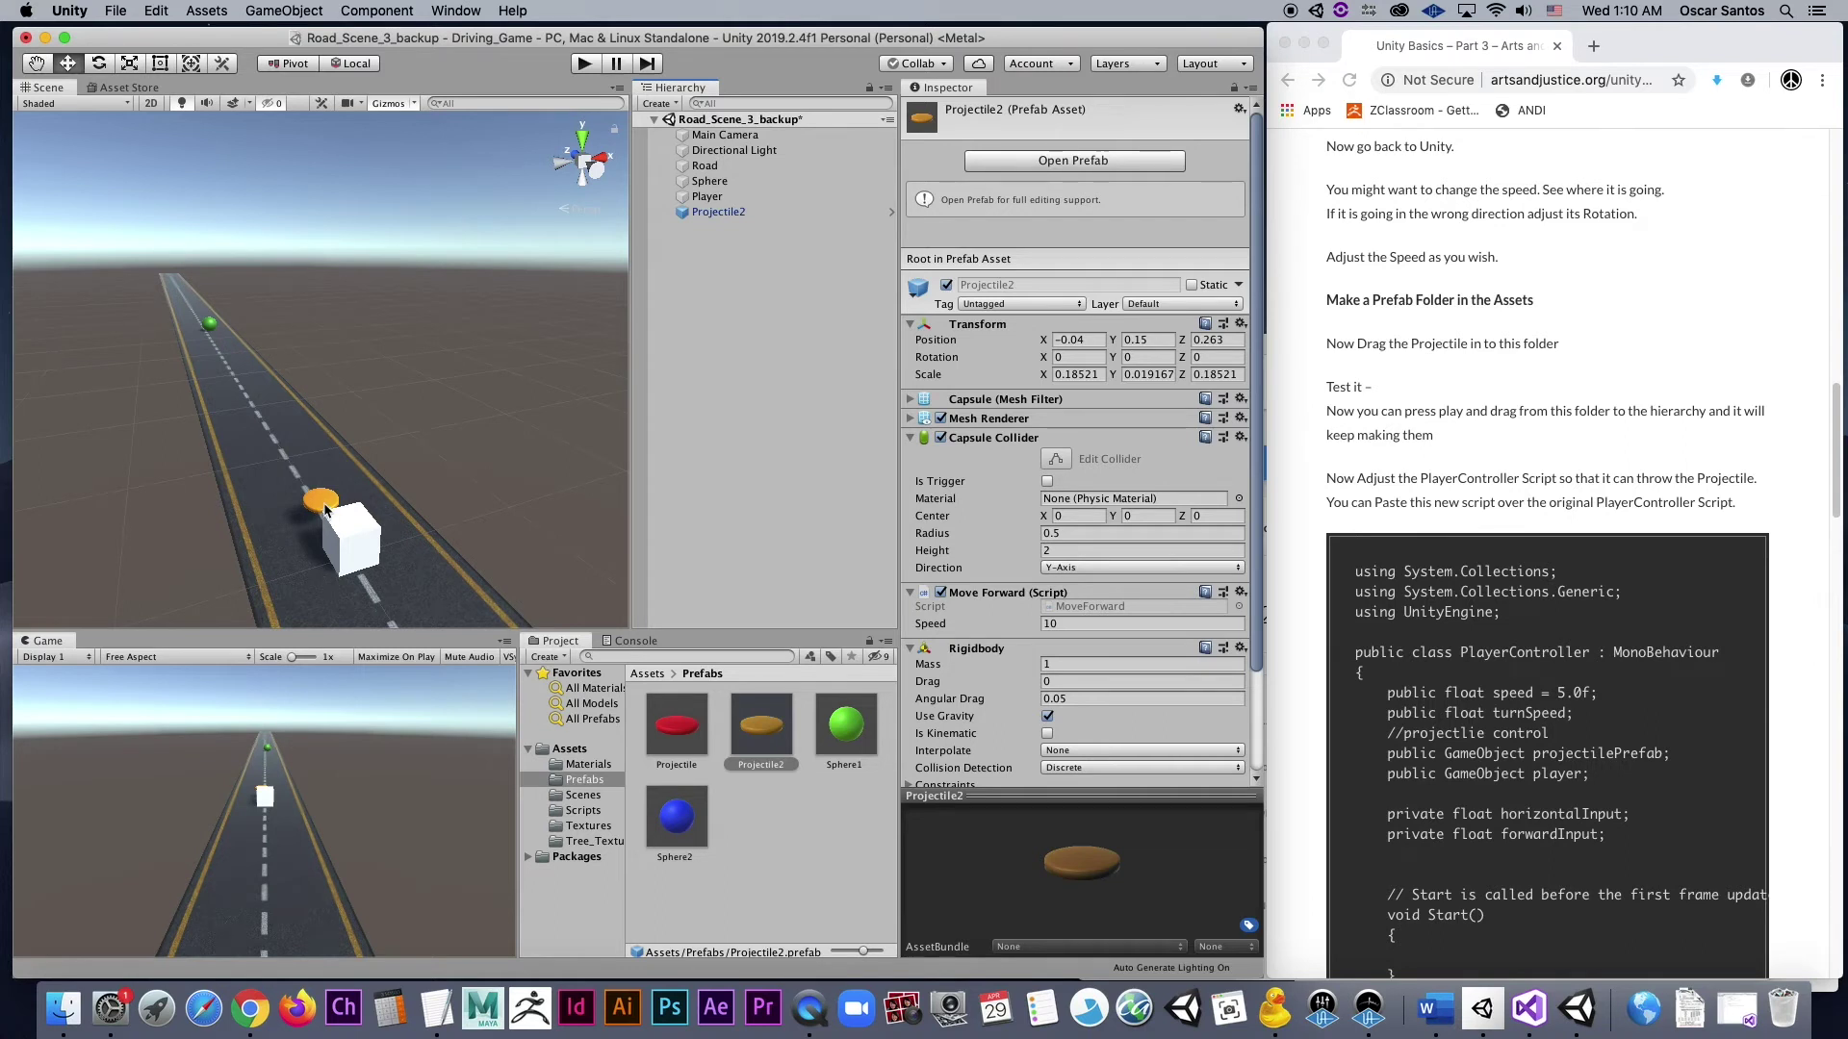
pyautogui.click(584, 64)
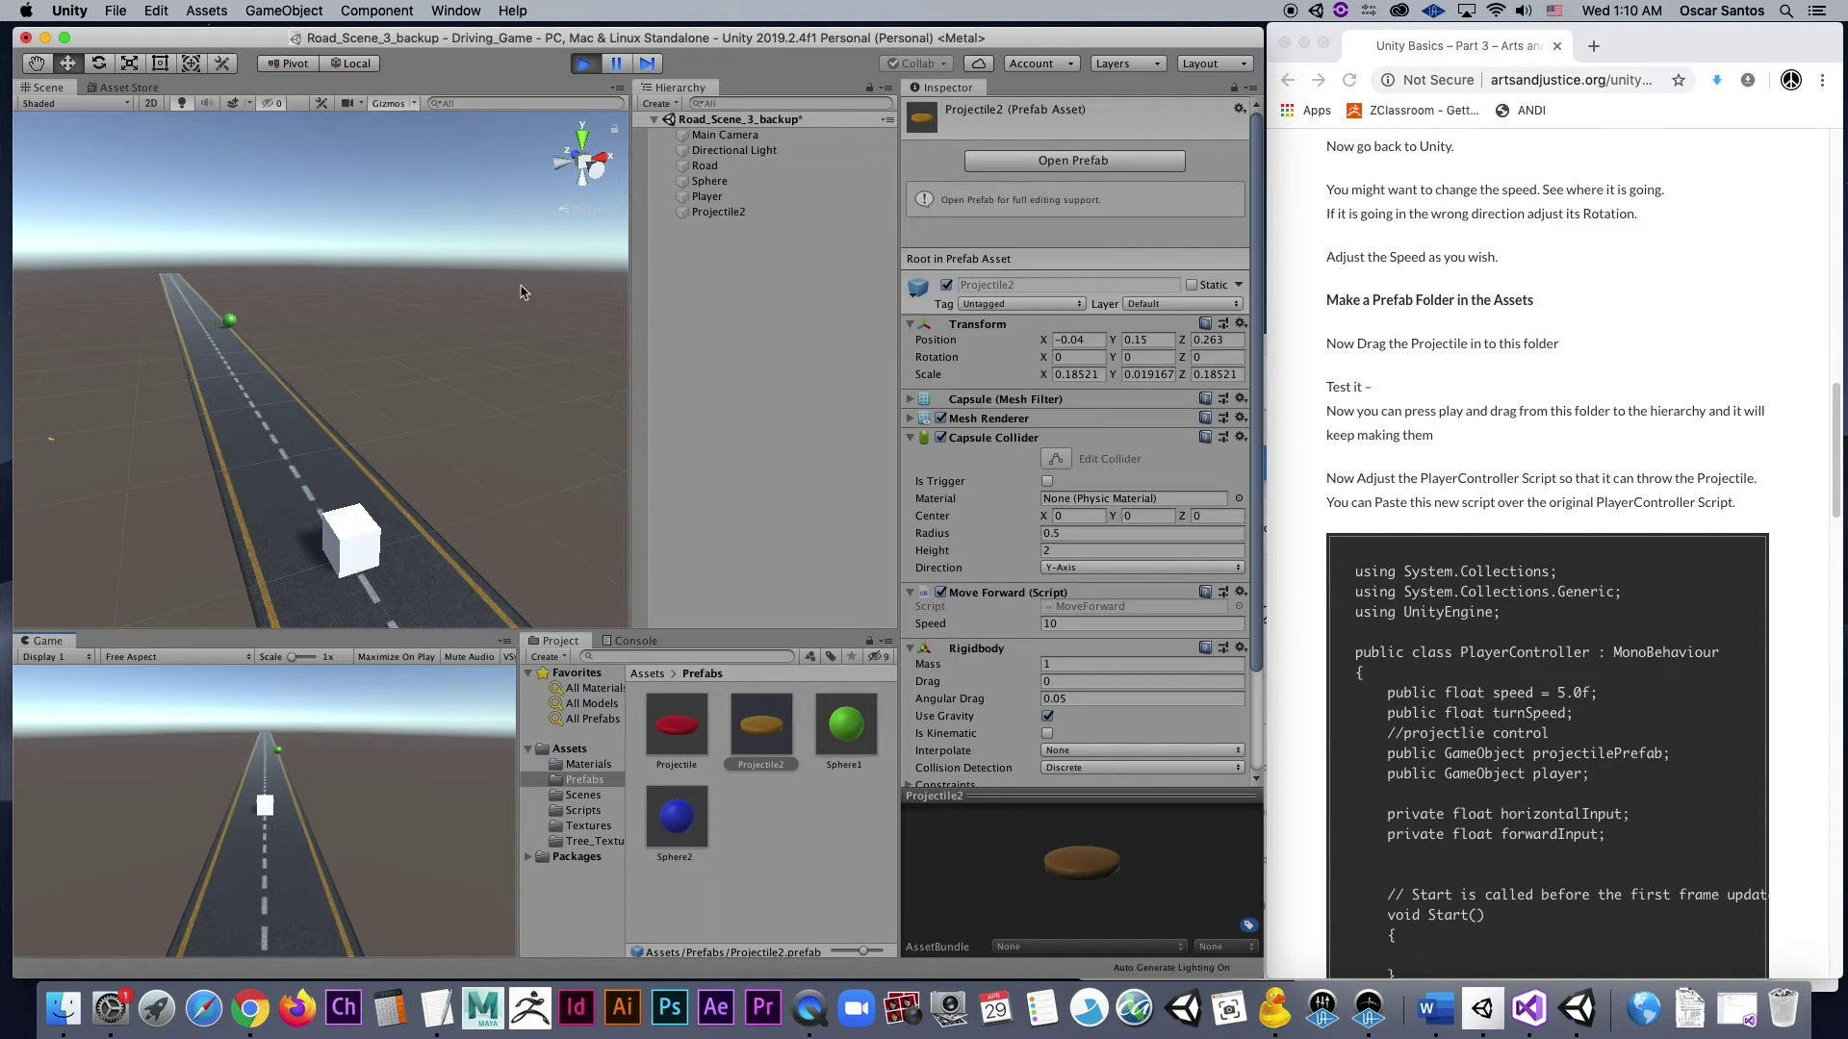
pyautogui.click(585, 63)
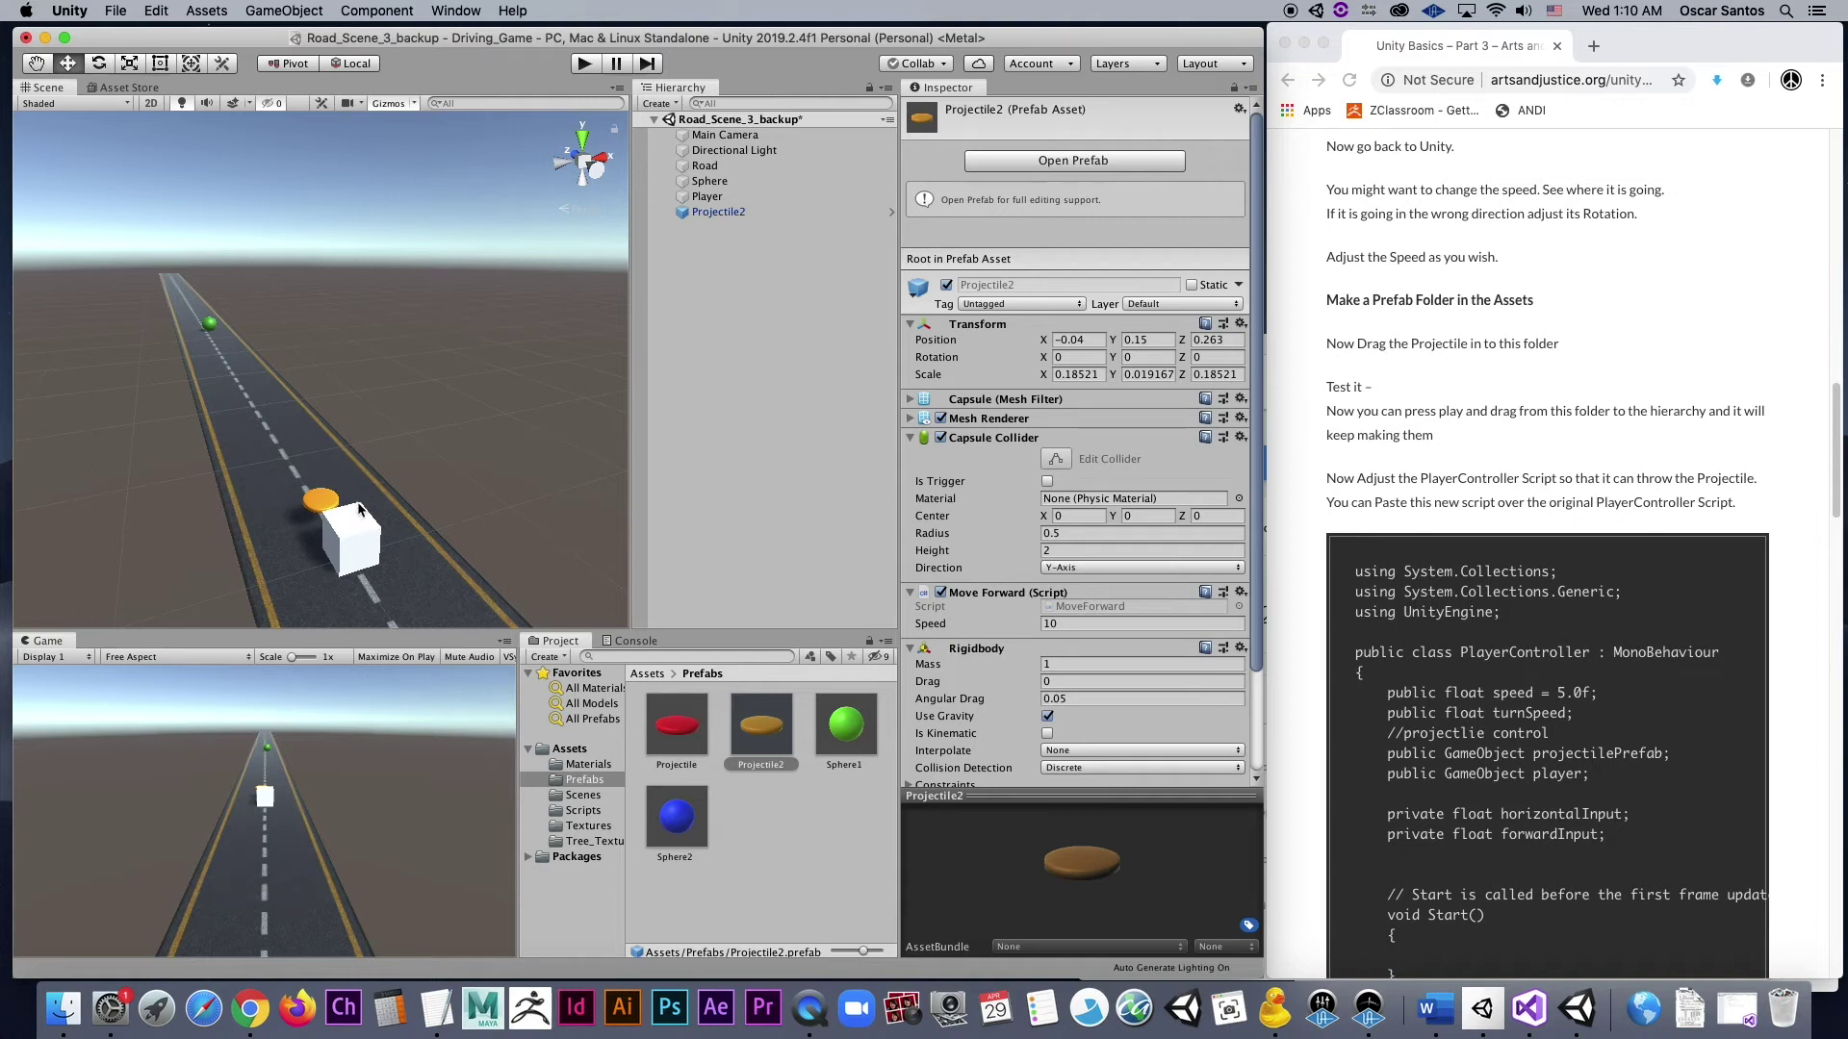
# - Open the Player's PlayerController script and examine its projectile variables and the code that launches a projectile with Space
pyautogui.click(707, 196)
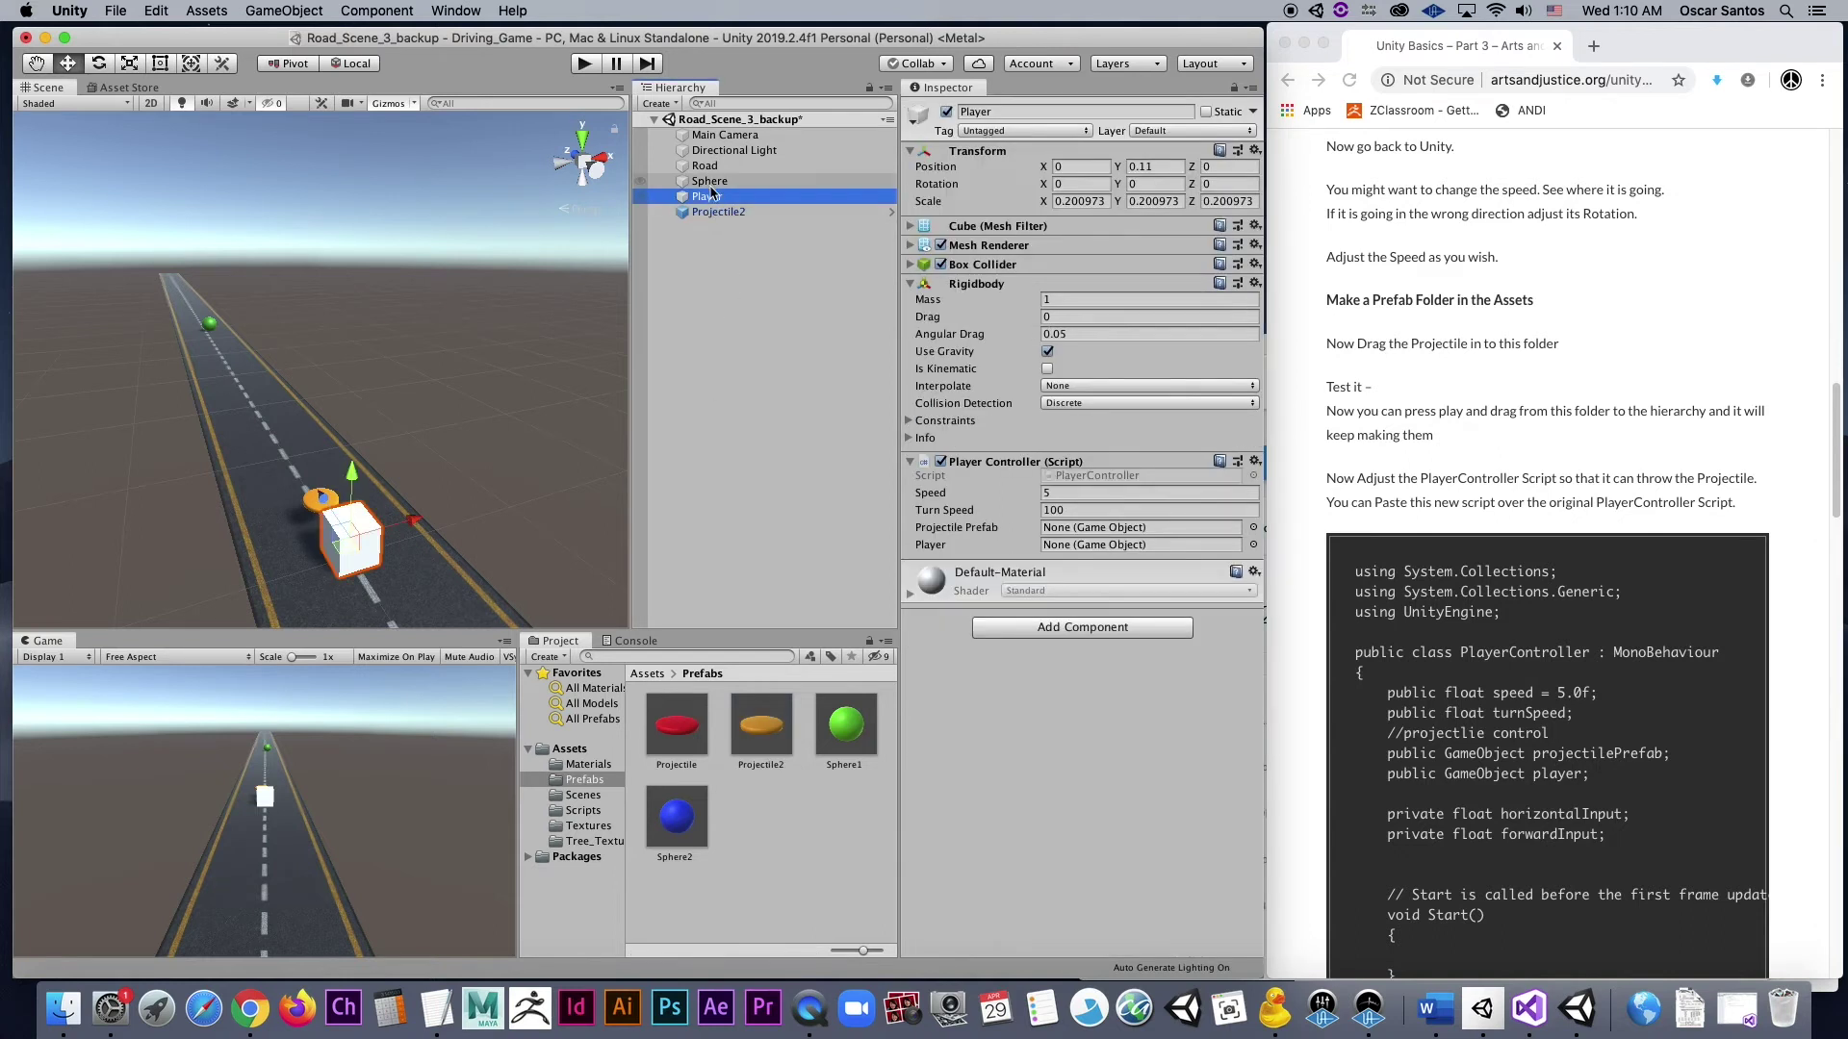
pyautogui.doubleClick(1054, 476)
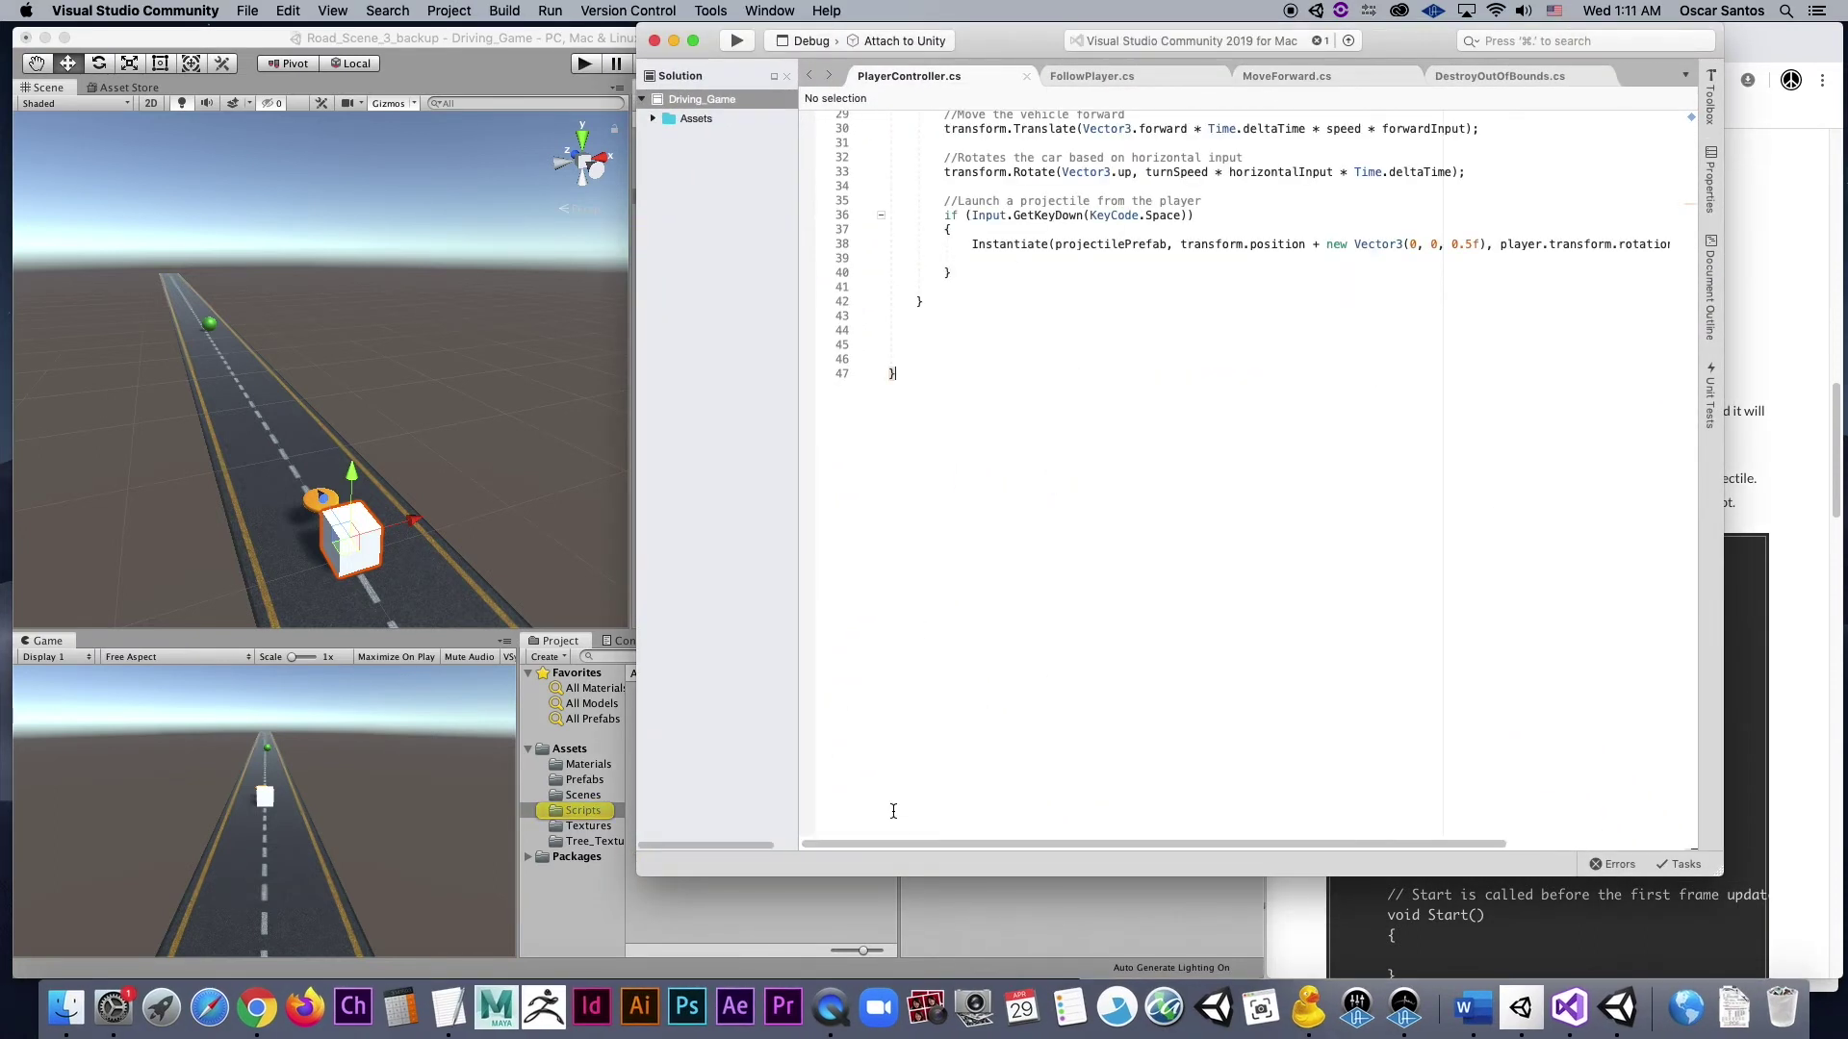
pyautogui.scroll(4, 1106, 570)
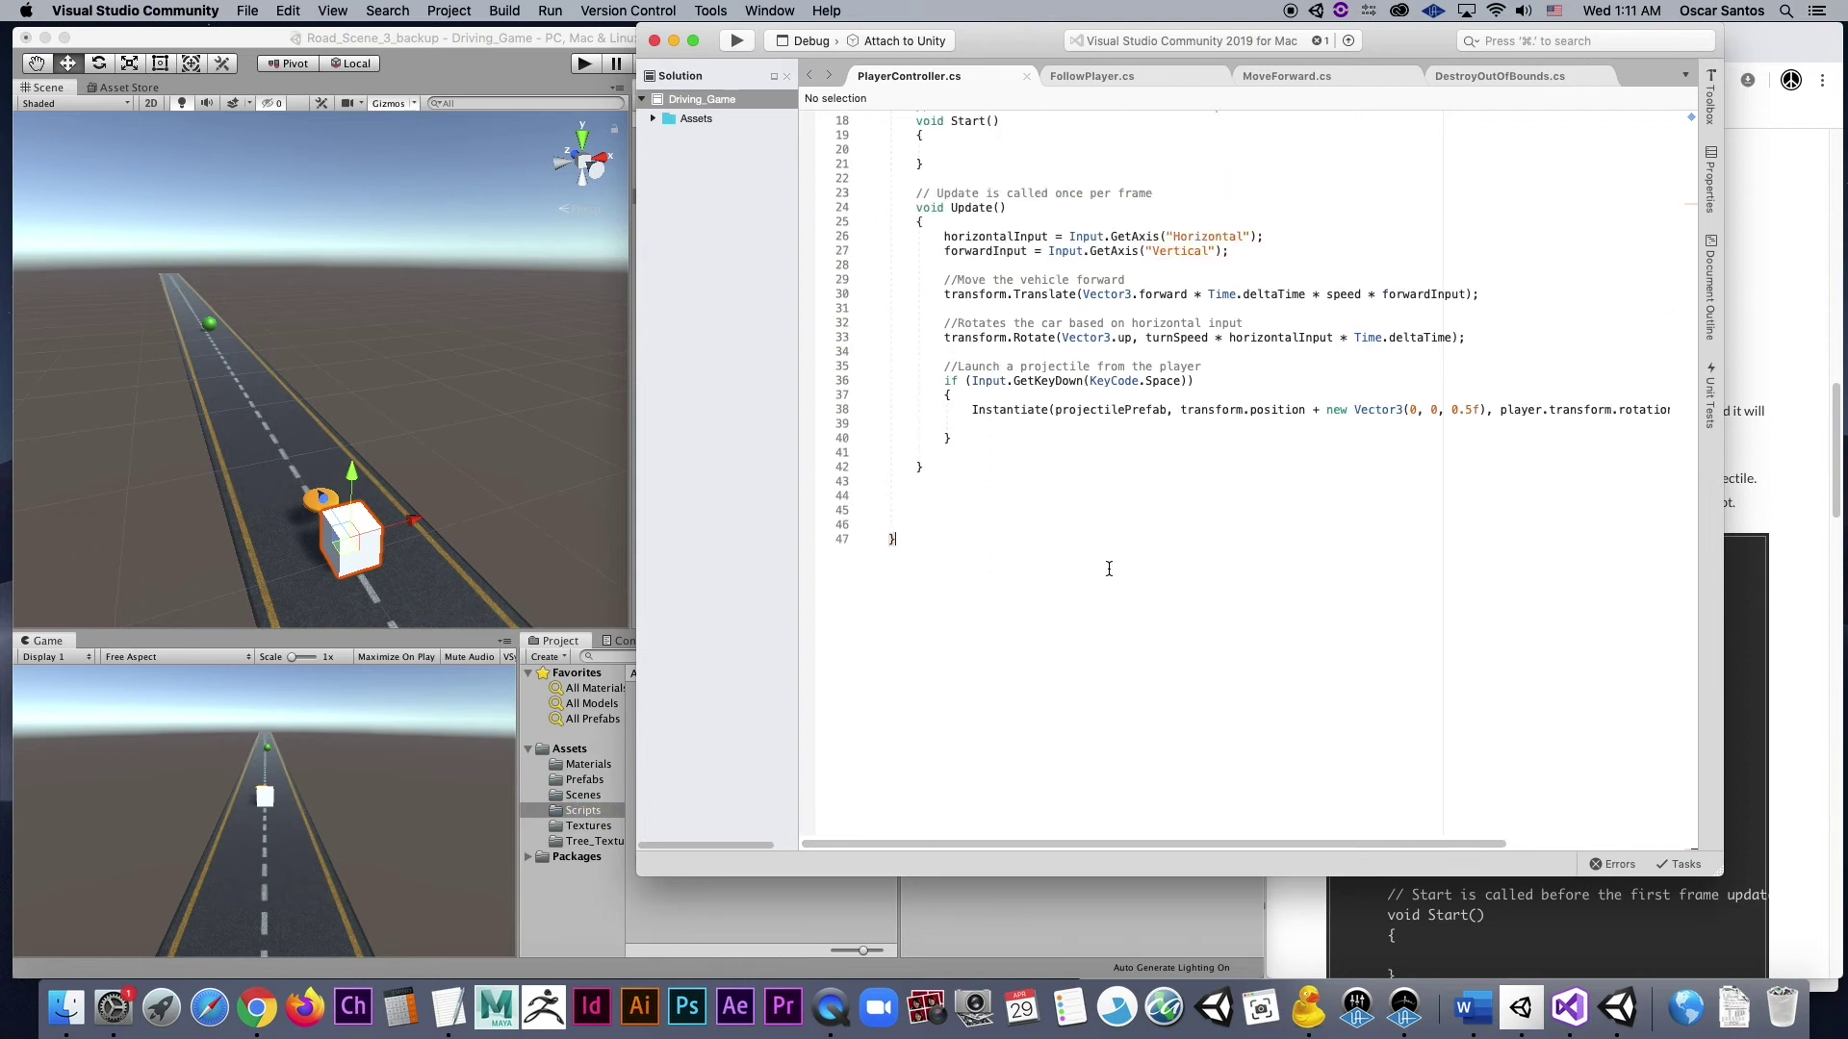
pyautogui.scroll(5, 1108, 569)
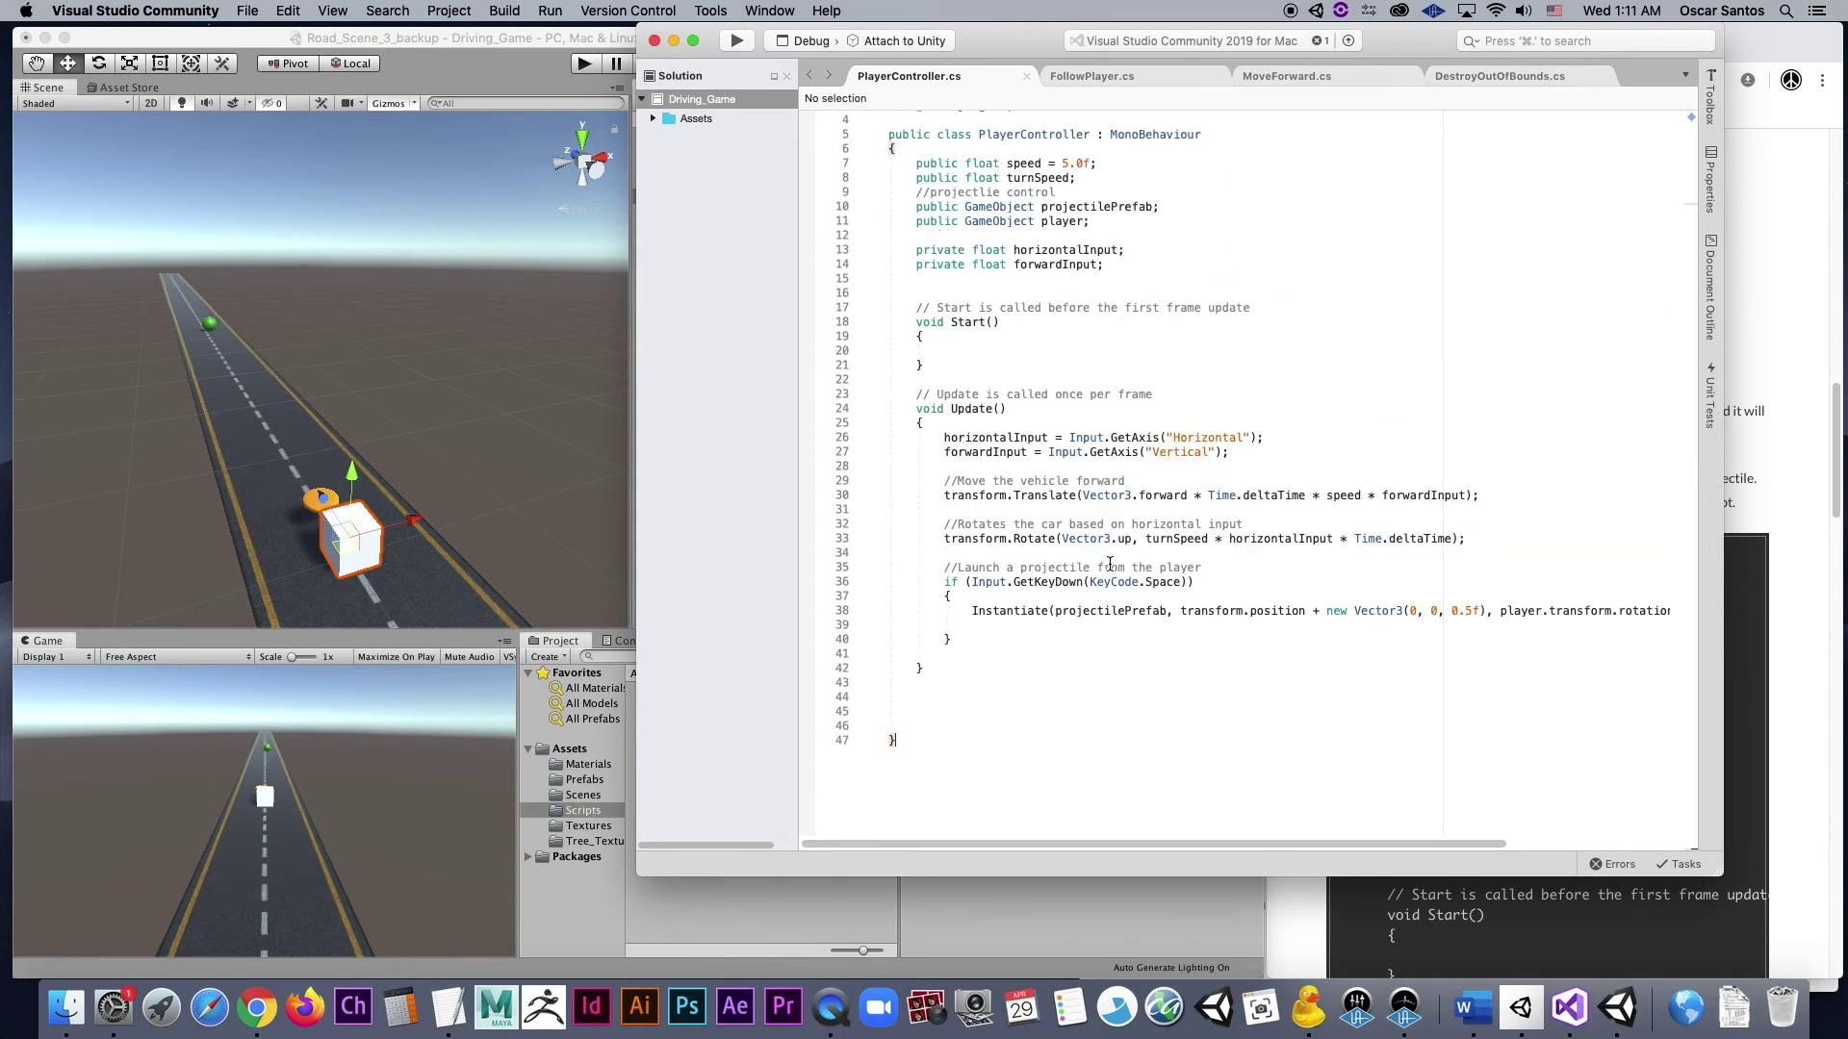
pyautogui.scroll(1, 1063, 191)
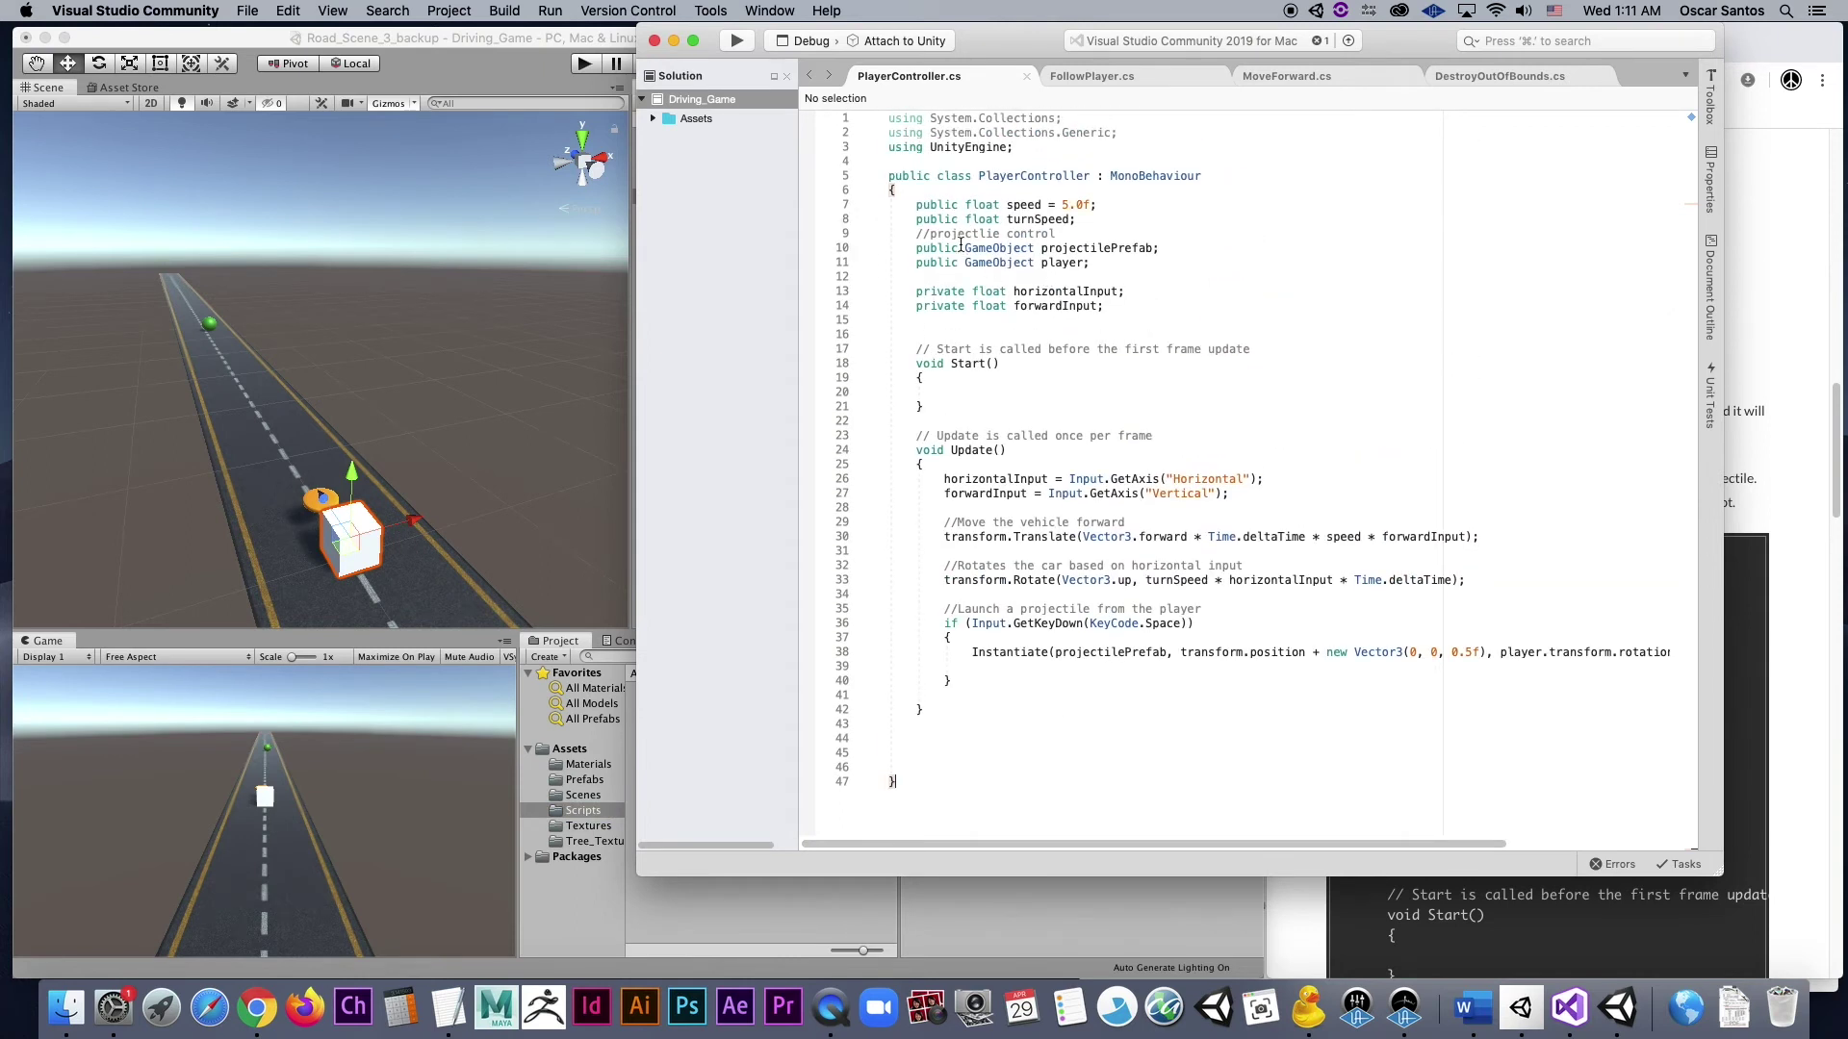
pyautogui.moveTo(922, 233); pyautogui.dragTo(1098, 269)
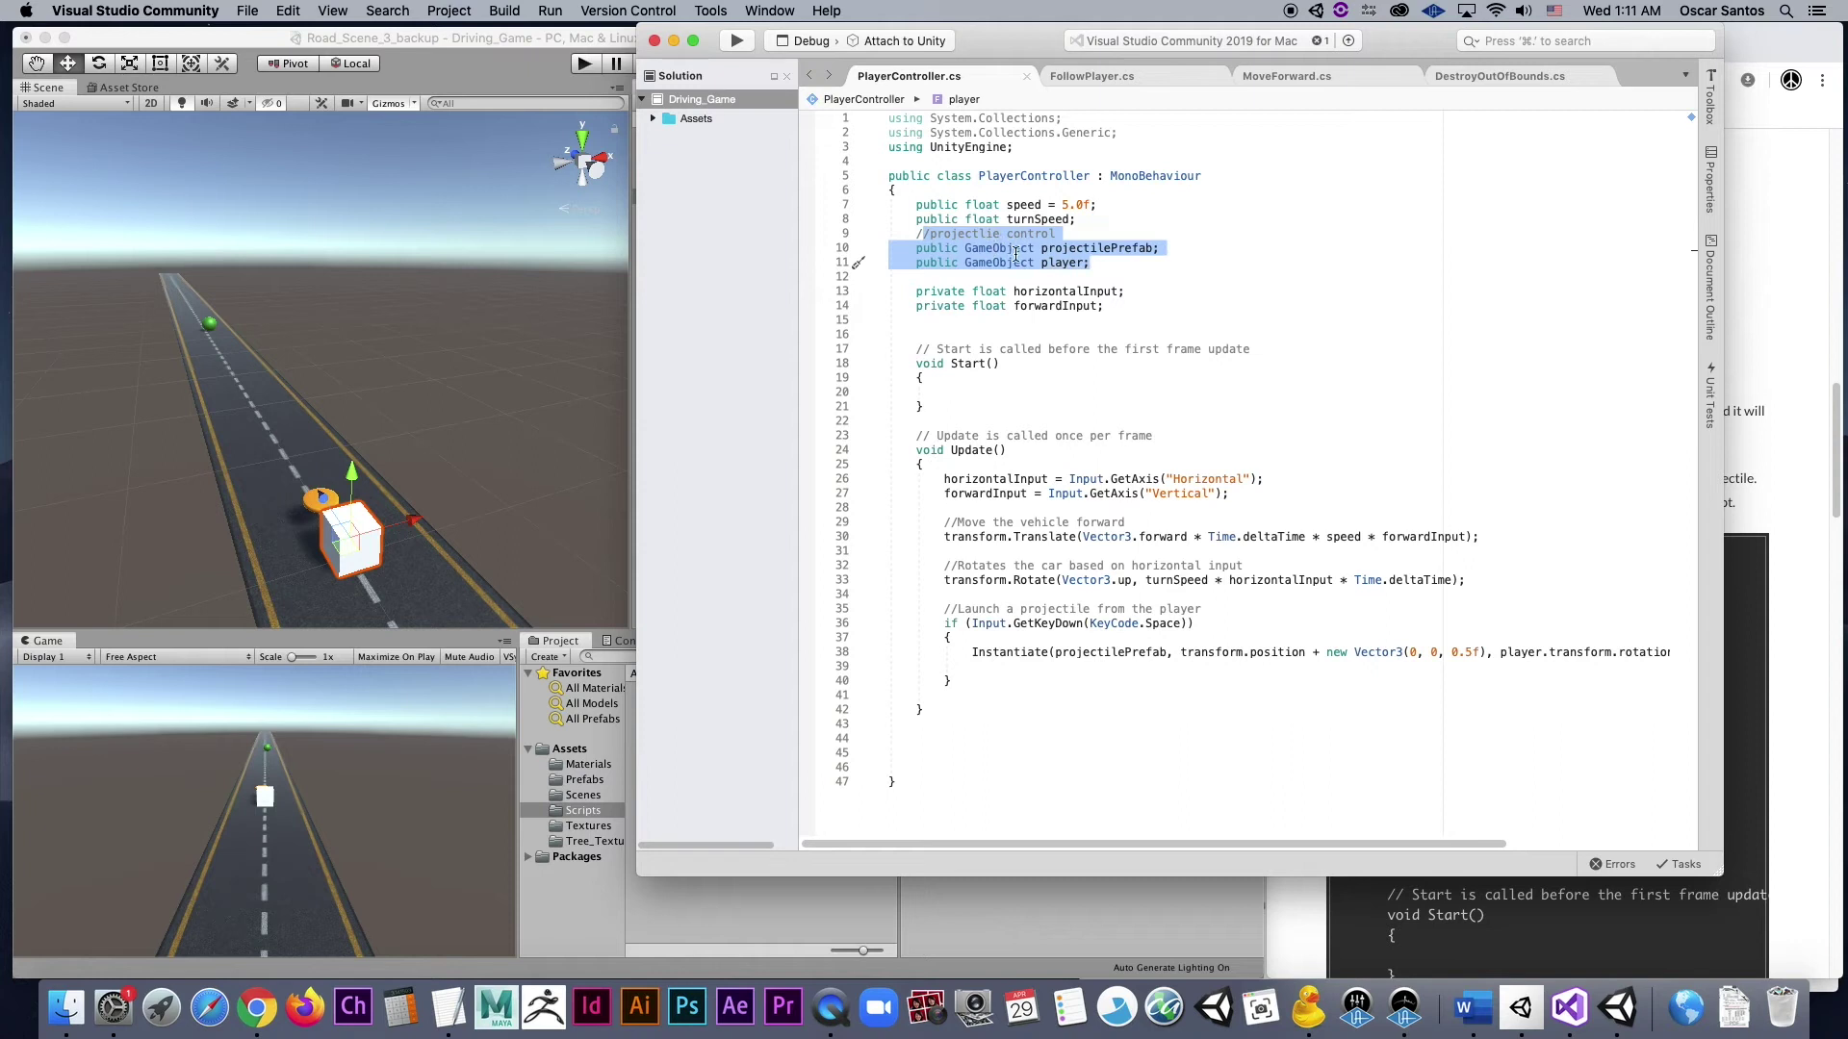
pyautogui.moveTo(944, 609); pyautogui.dragTo(1097, 680)
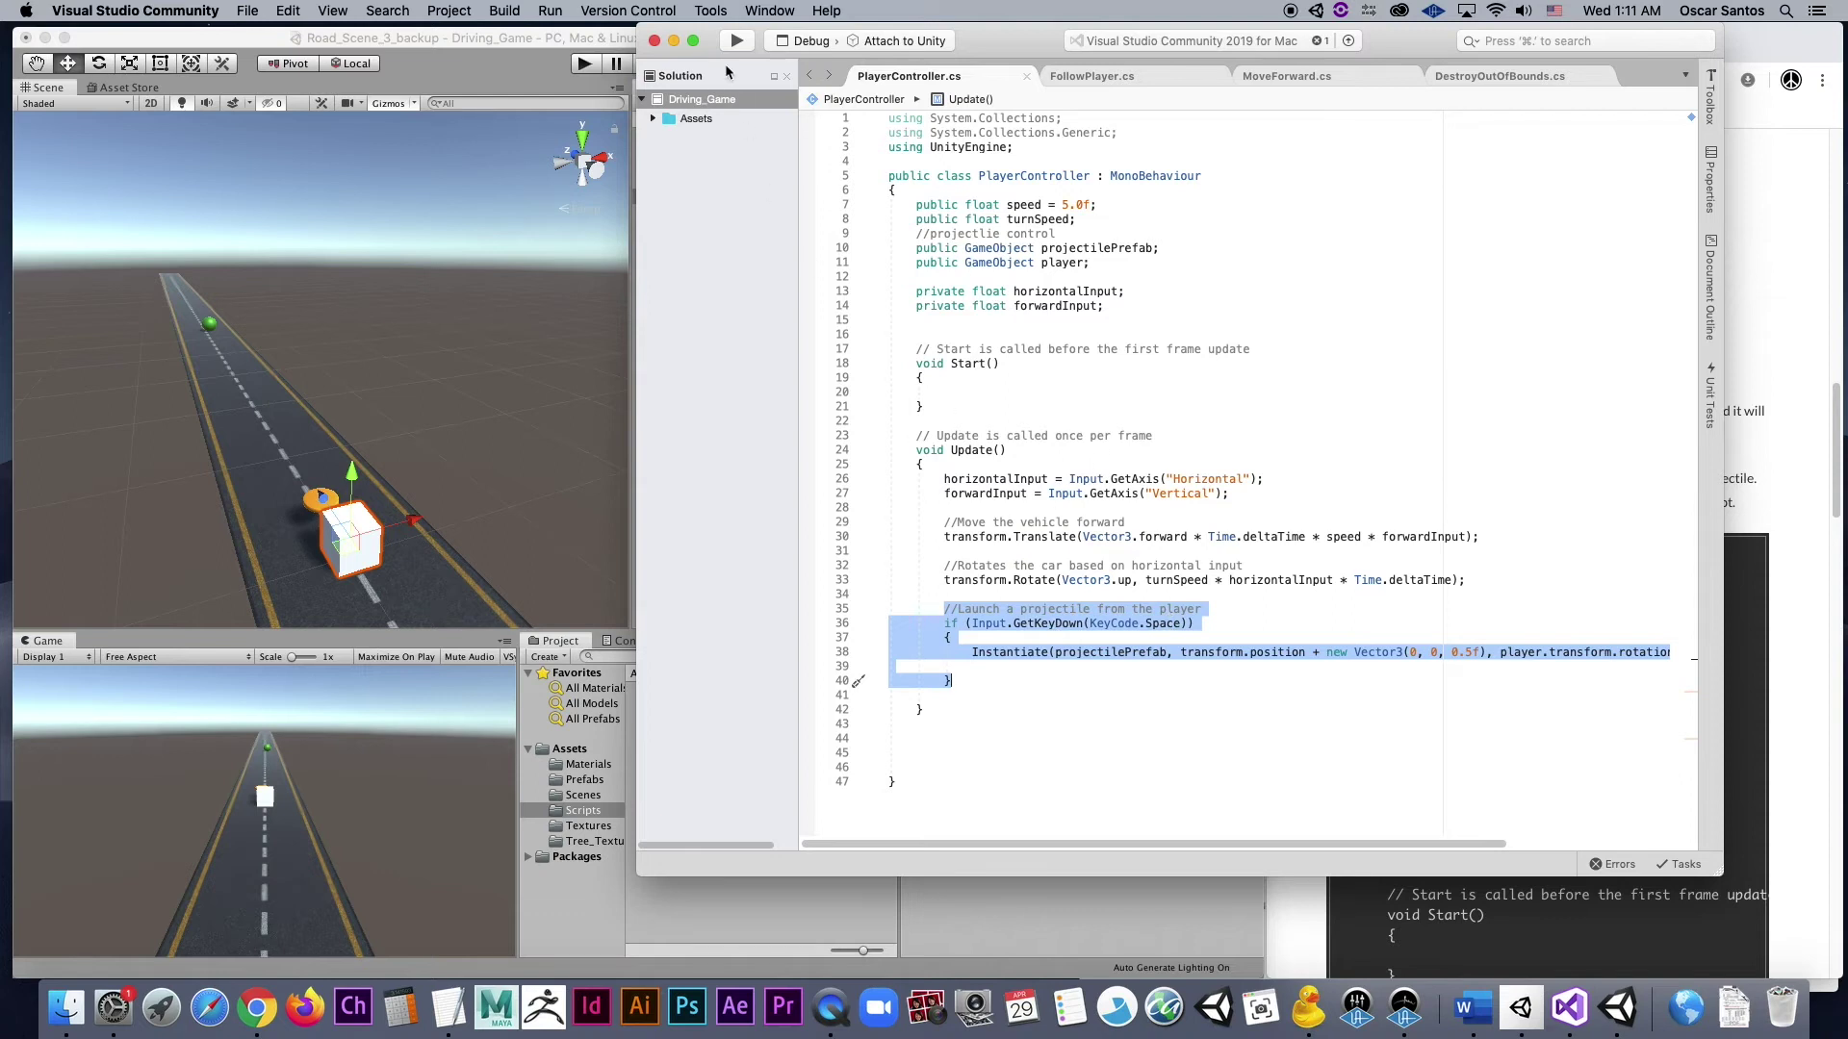
pyautogui.click(675, 41)
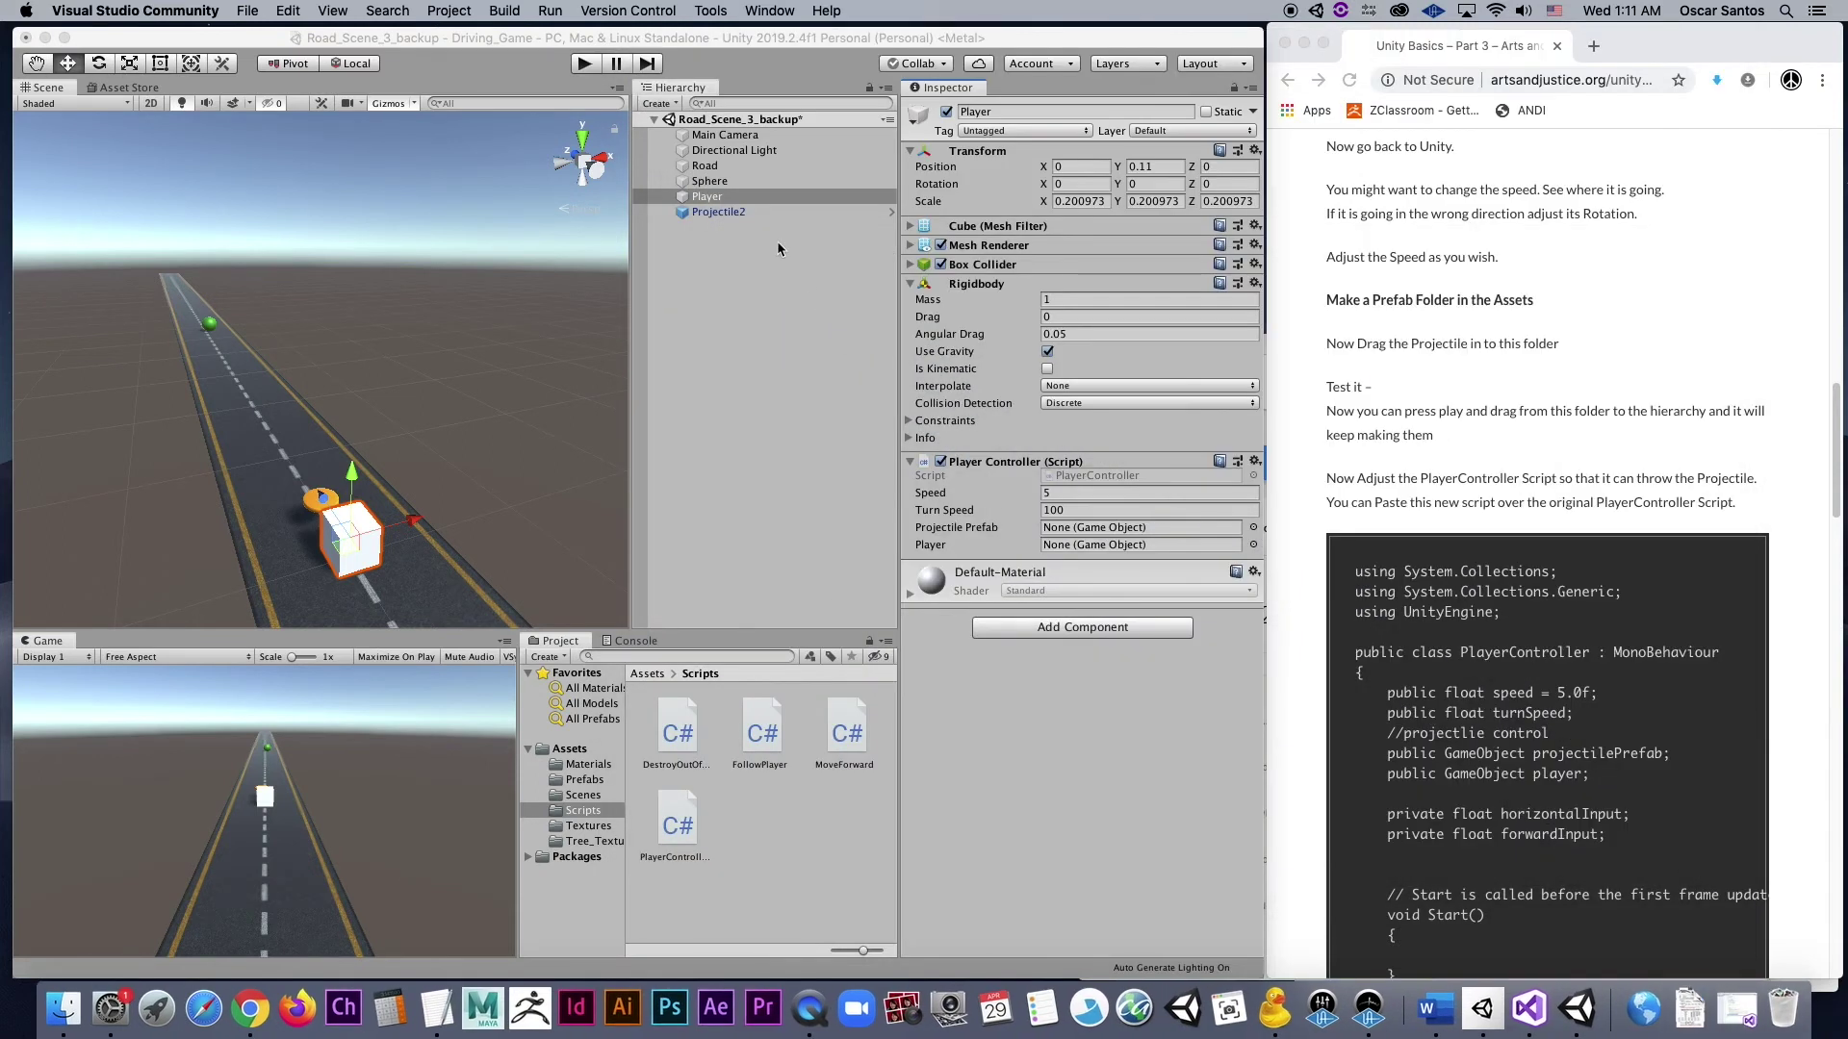
# - Reopen the PlayerController script and compare it with the full PlayerController code in the lesson page
pyautogui.click(727, 199)
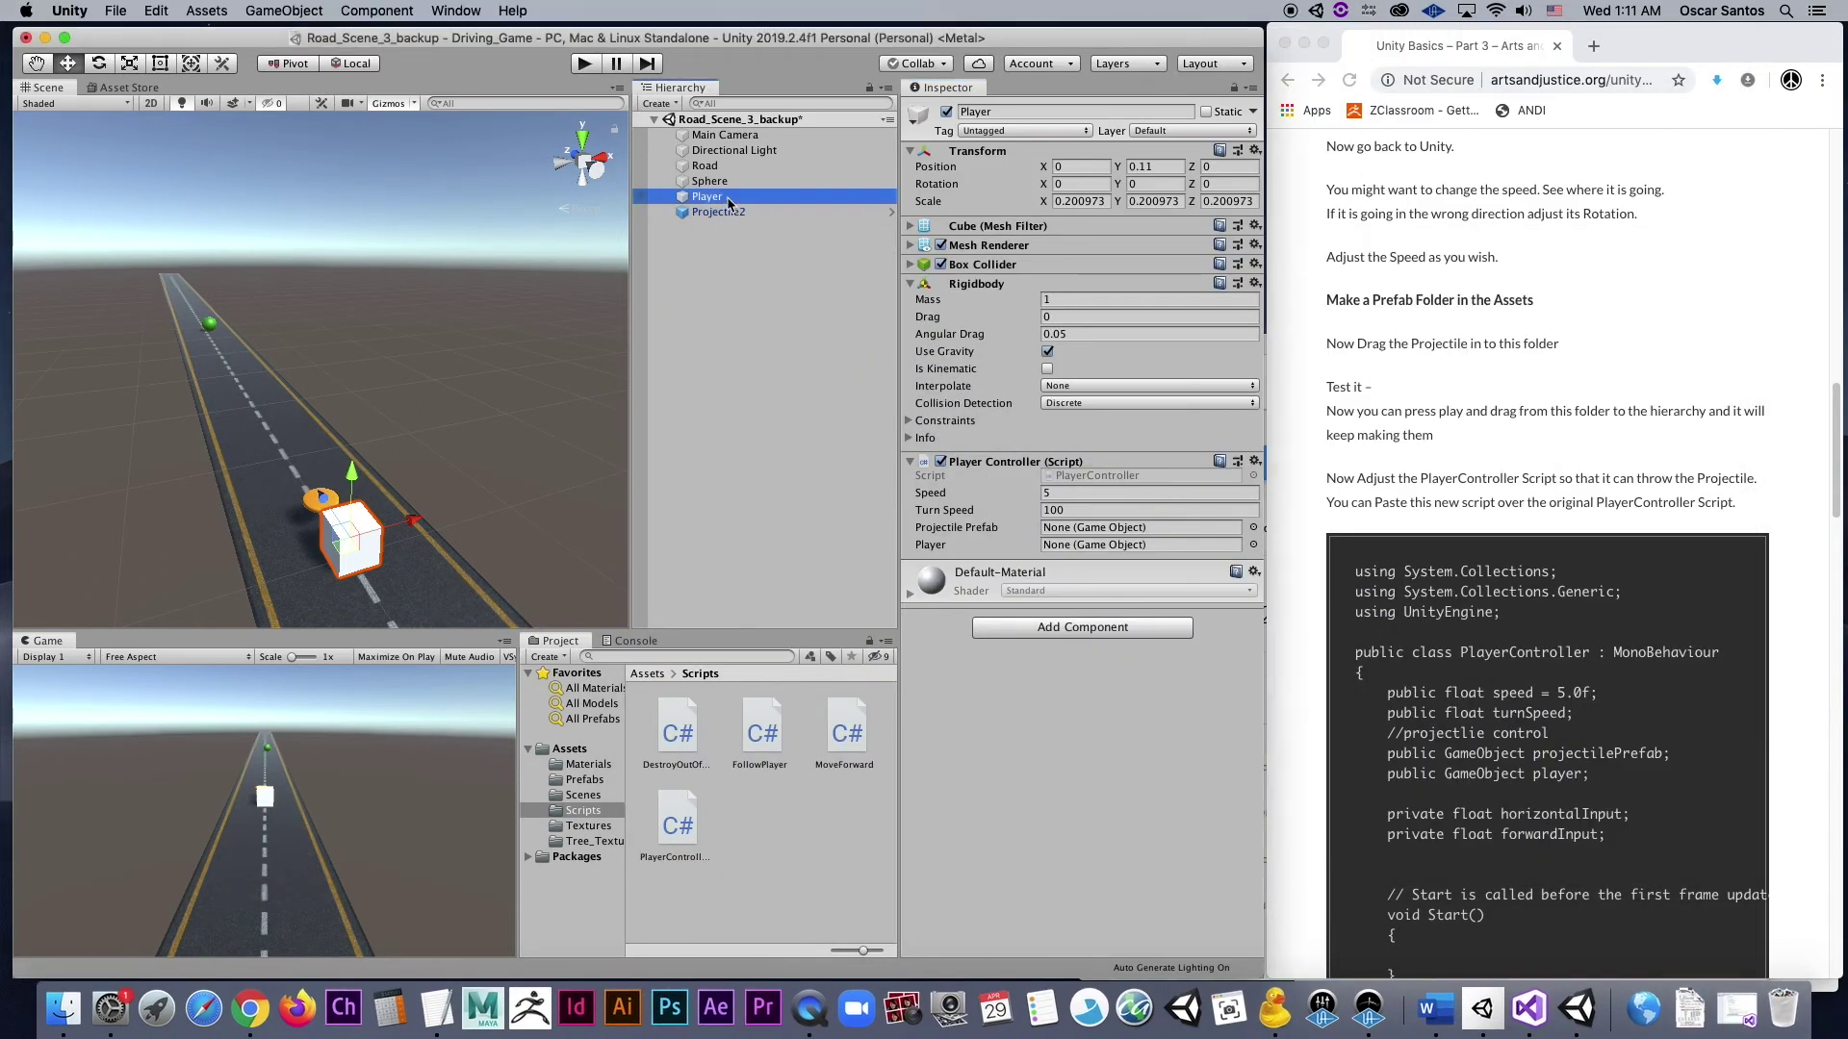
pyautogui.doubleClick(1057, 476)
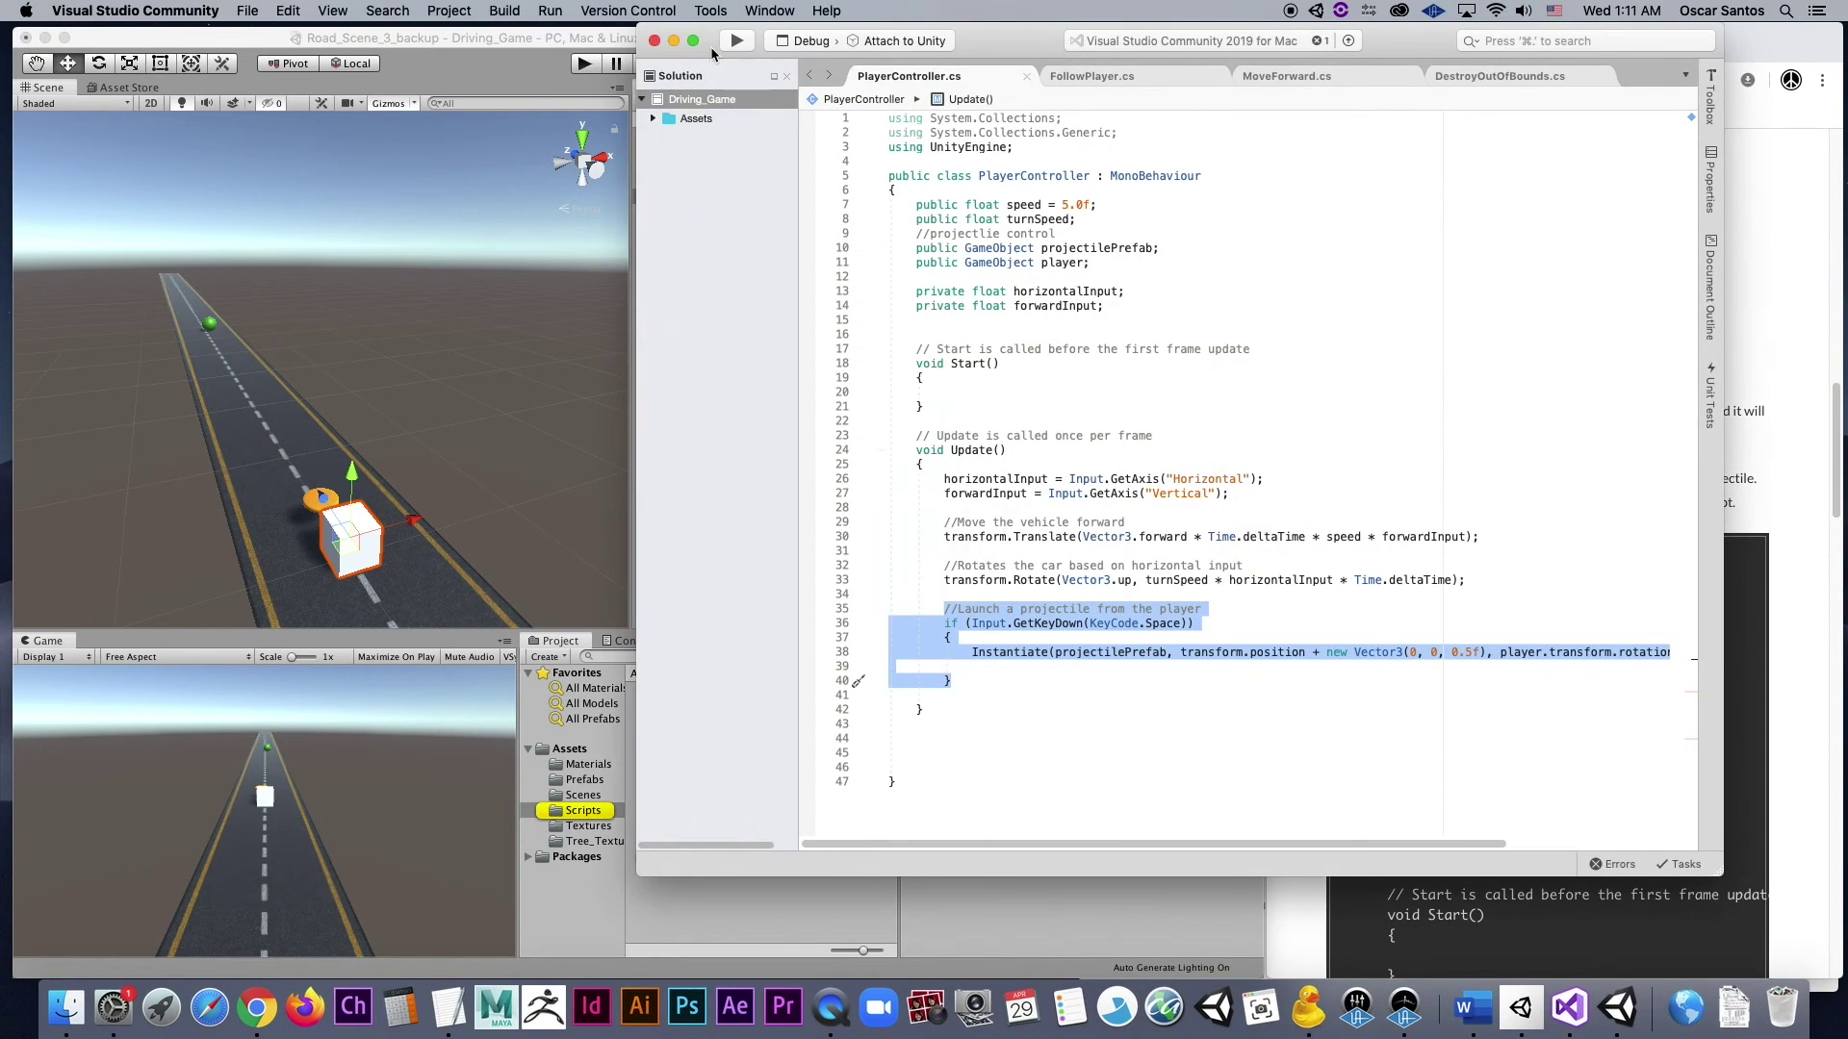
pyautogui.click(1574, 938)
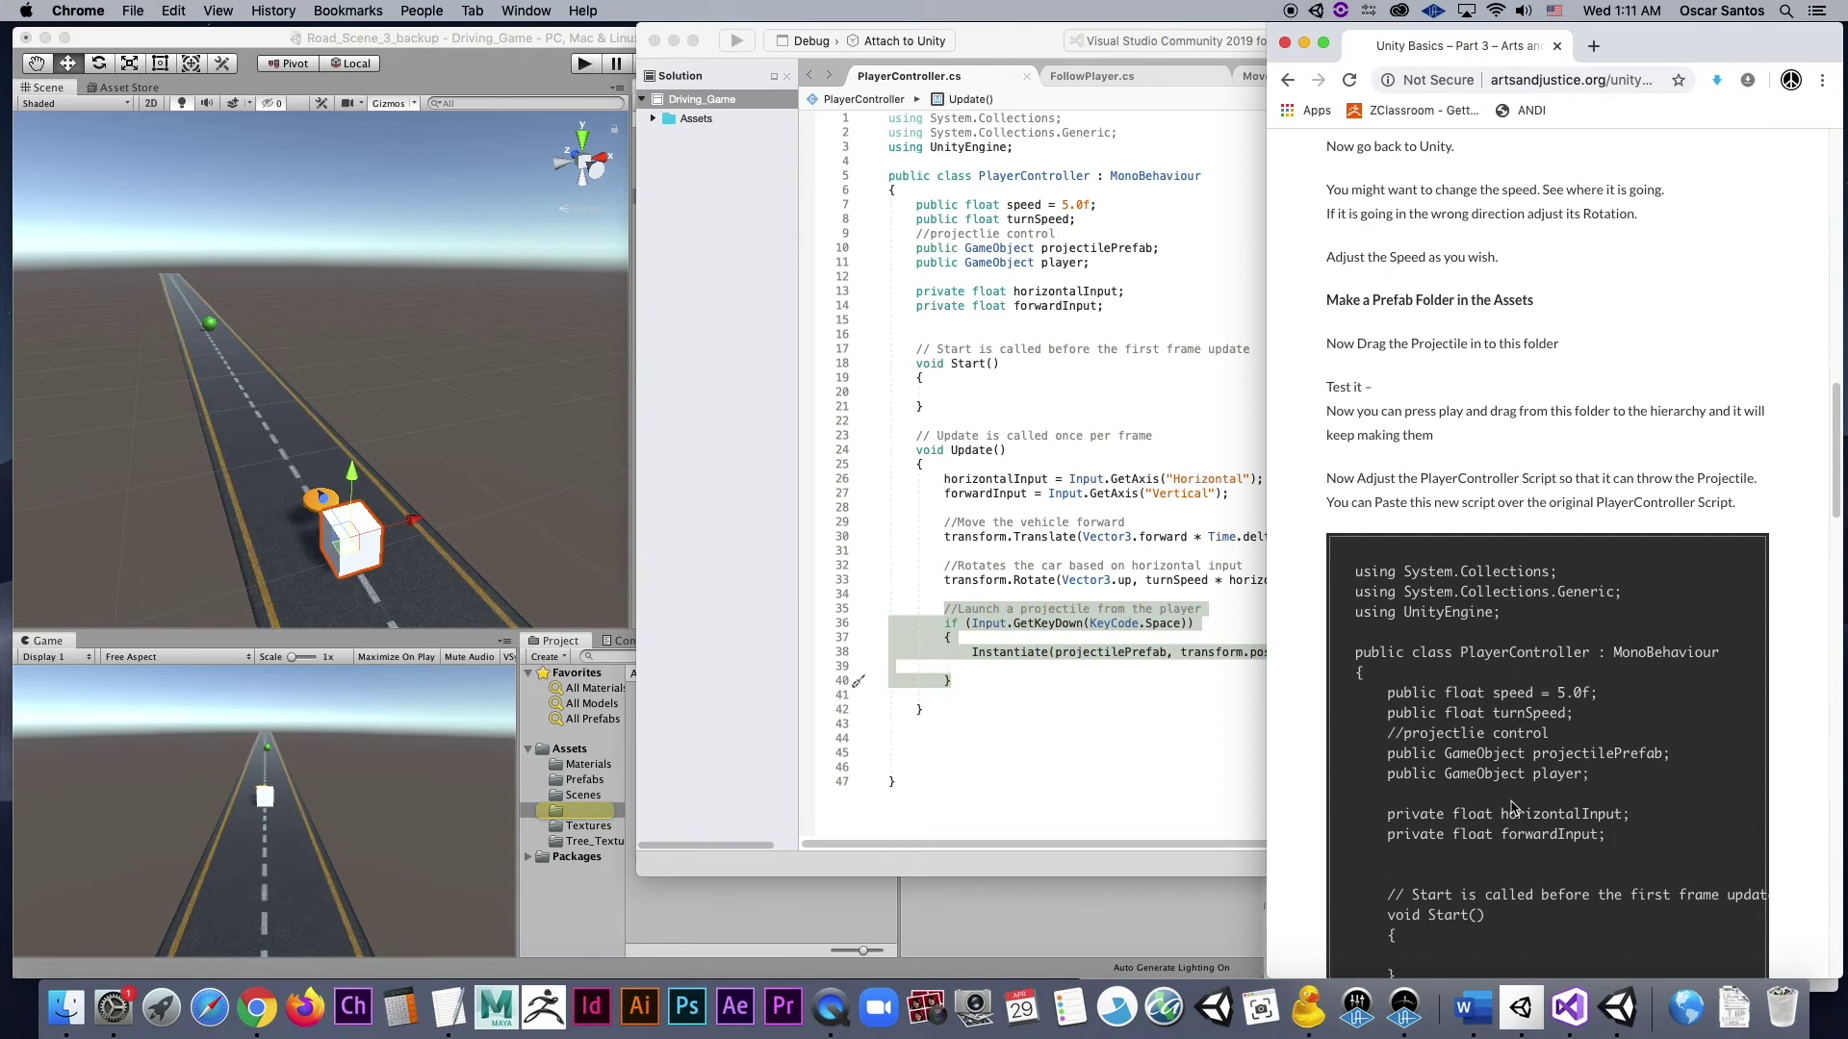
pyautogui.scroll(-3, 1530, 827)
pyautogui.scroll(-5, 1511, 802)
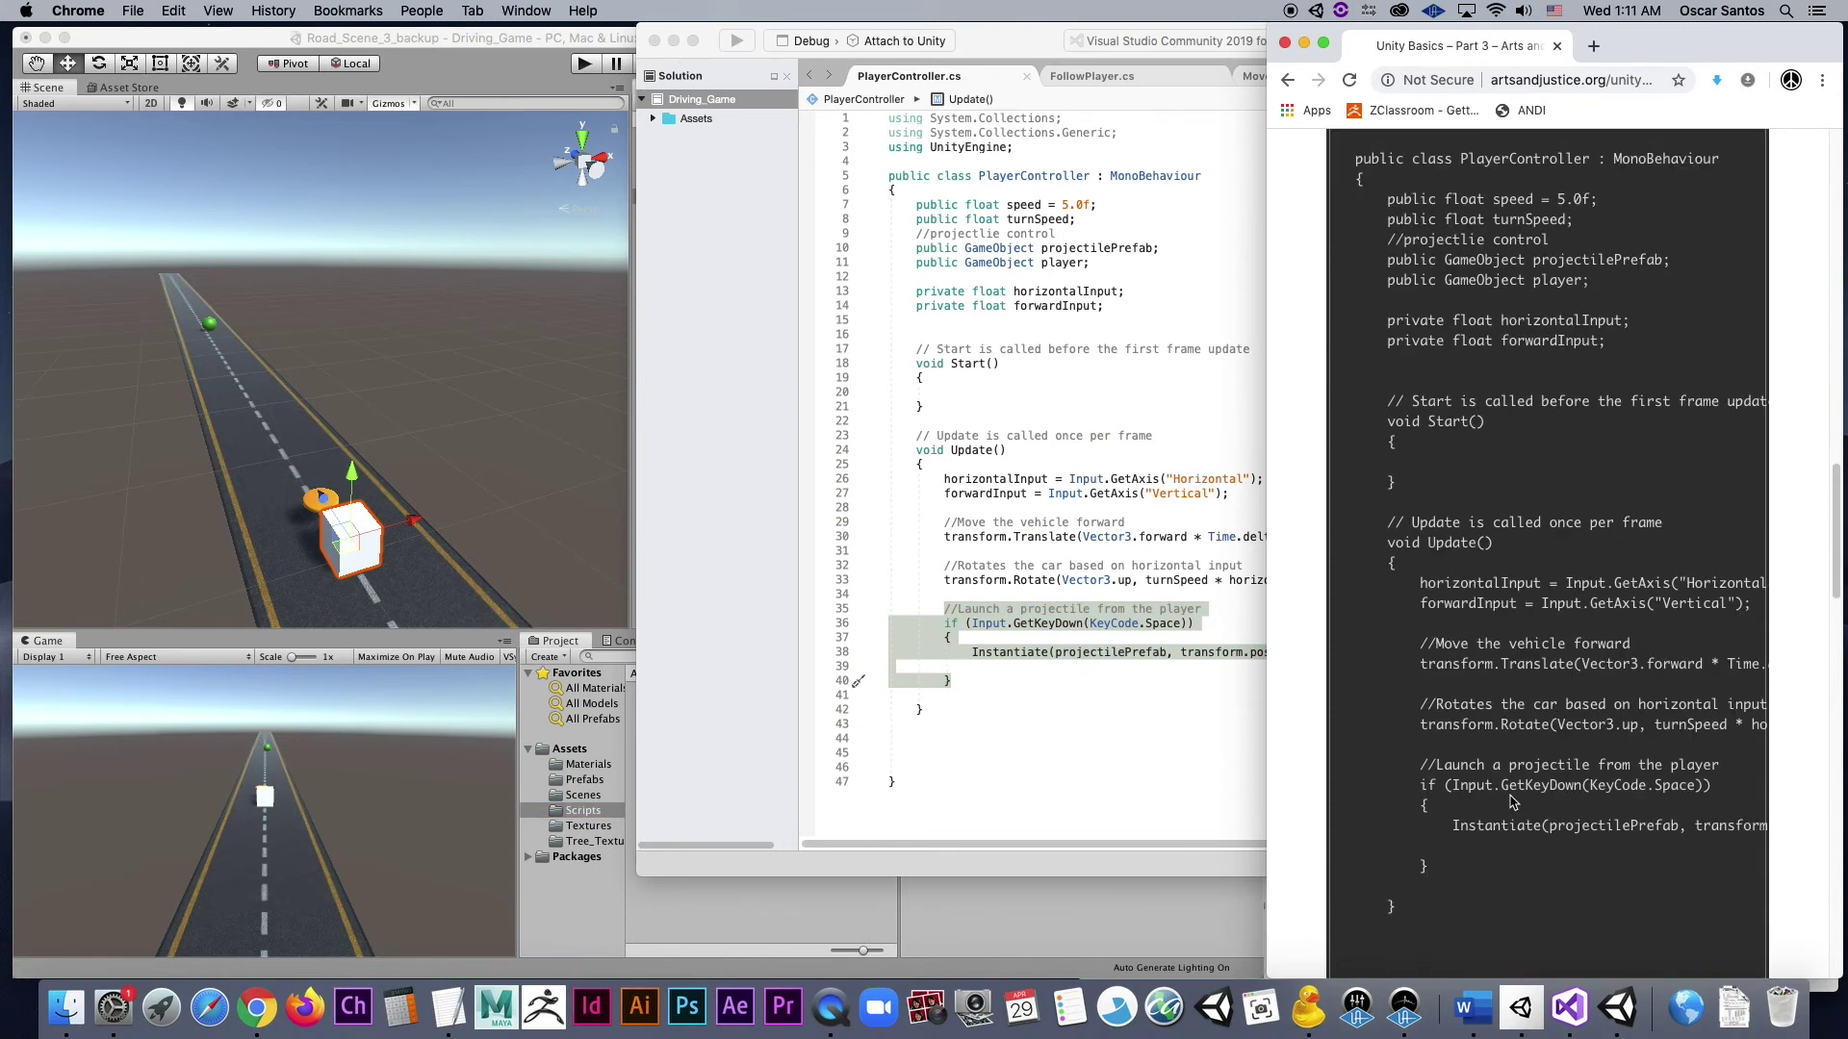
pyautogui.scroll(-2, 1437, 895)
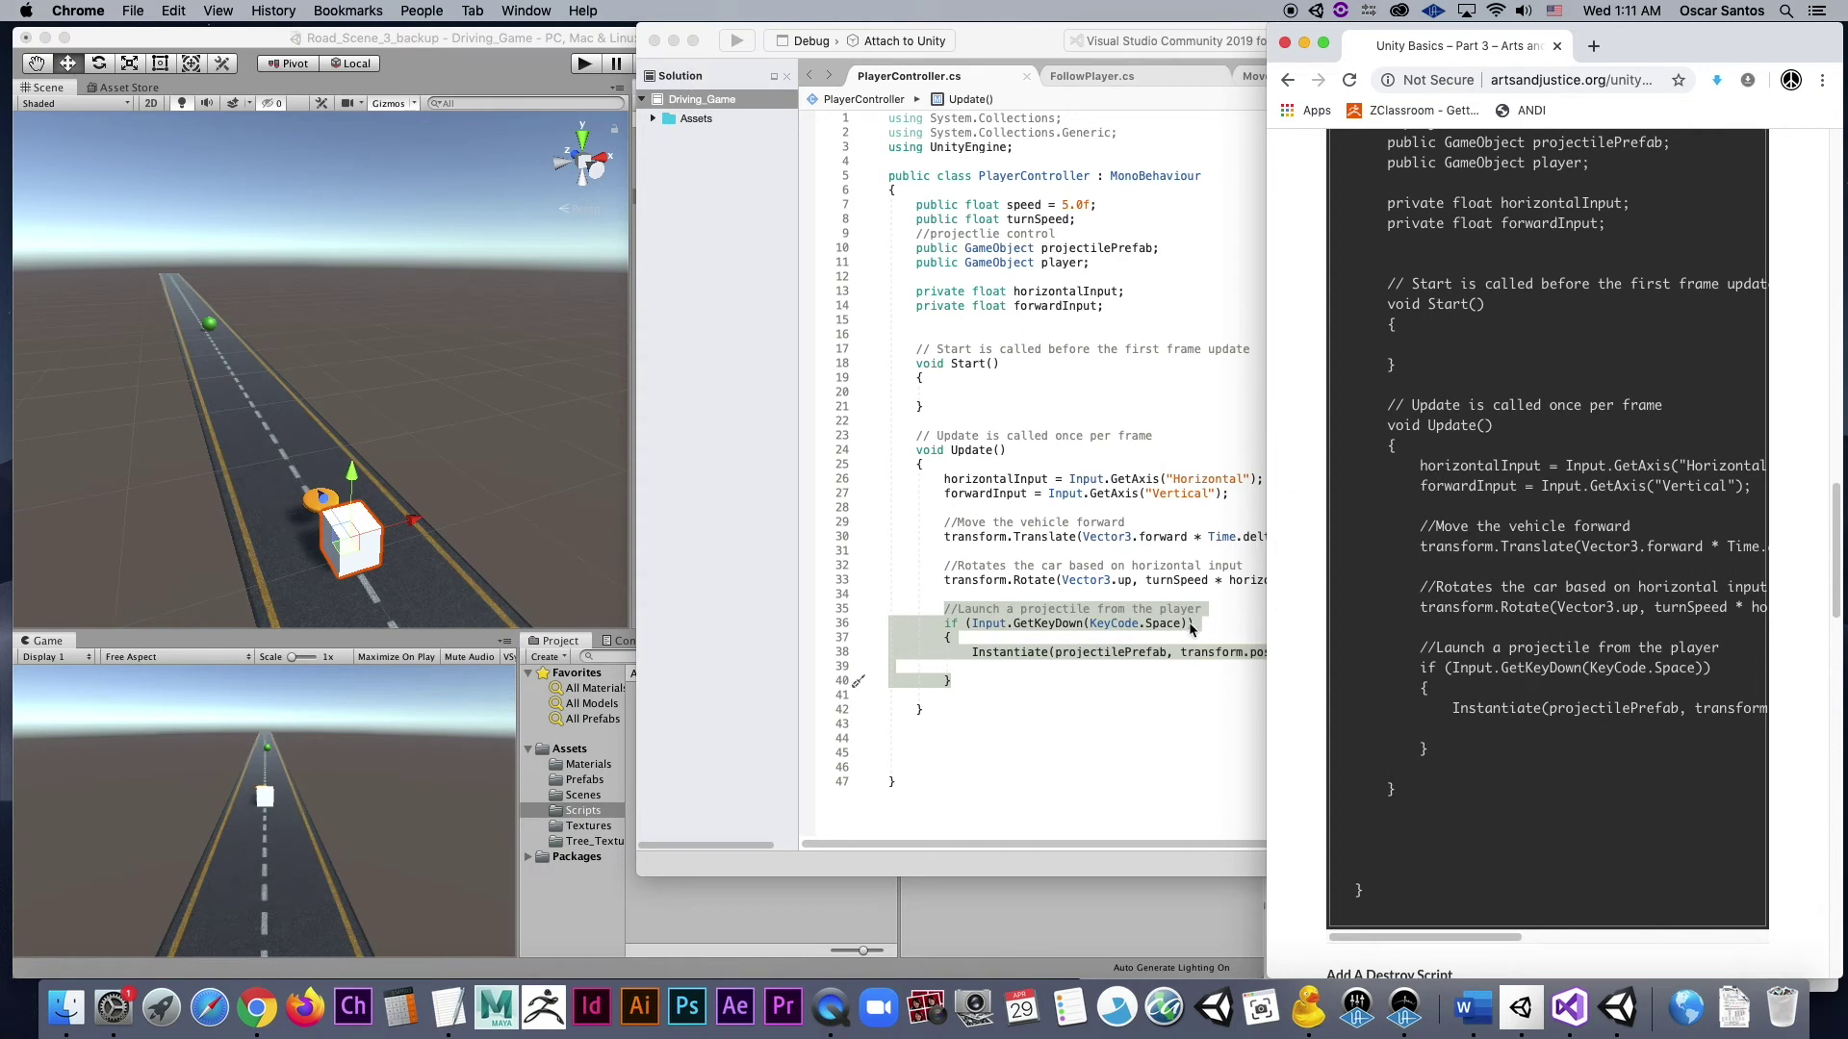
pyautogui.click(1179, 683)
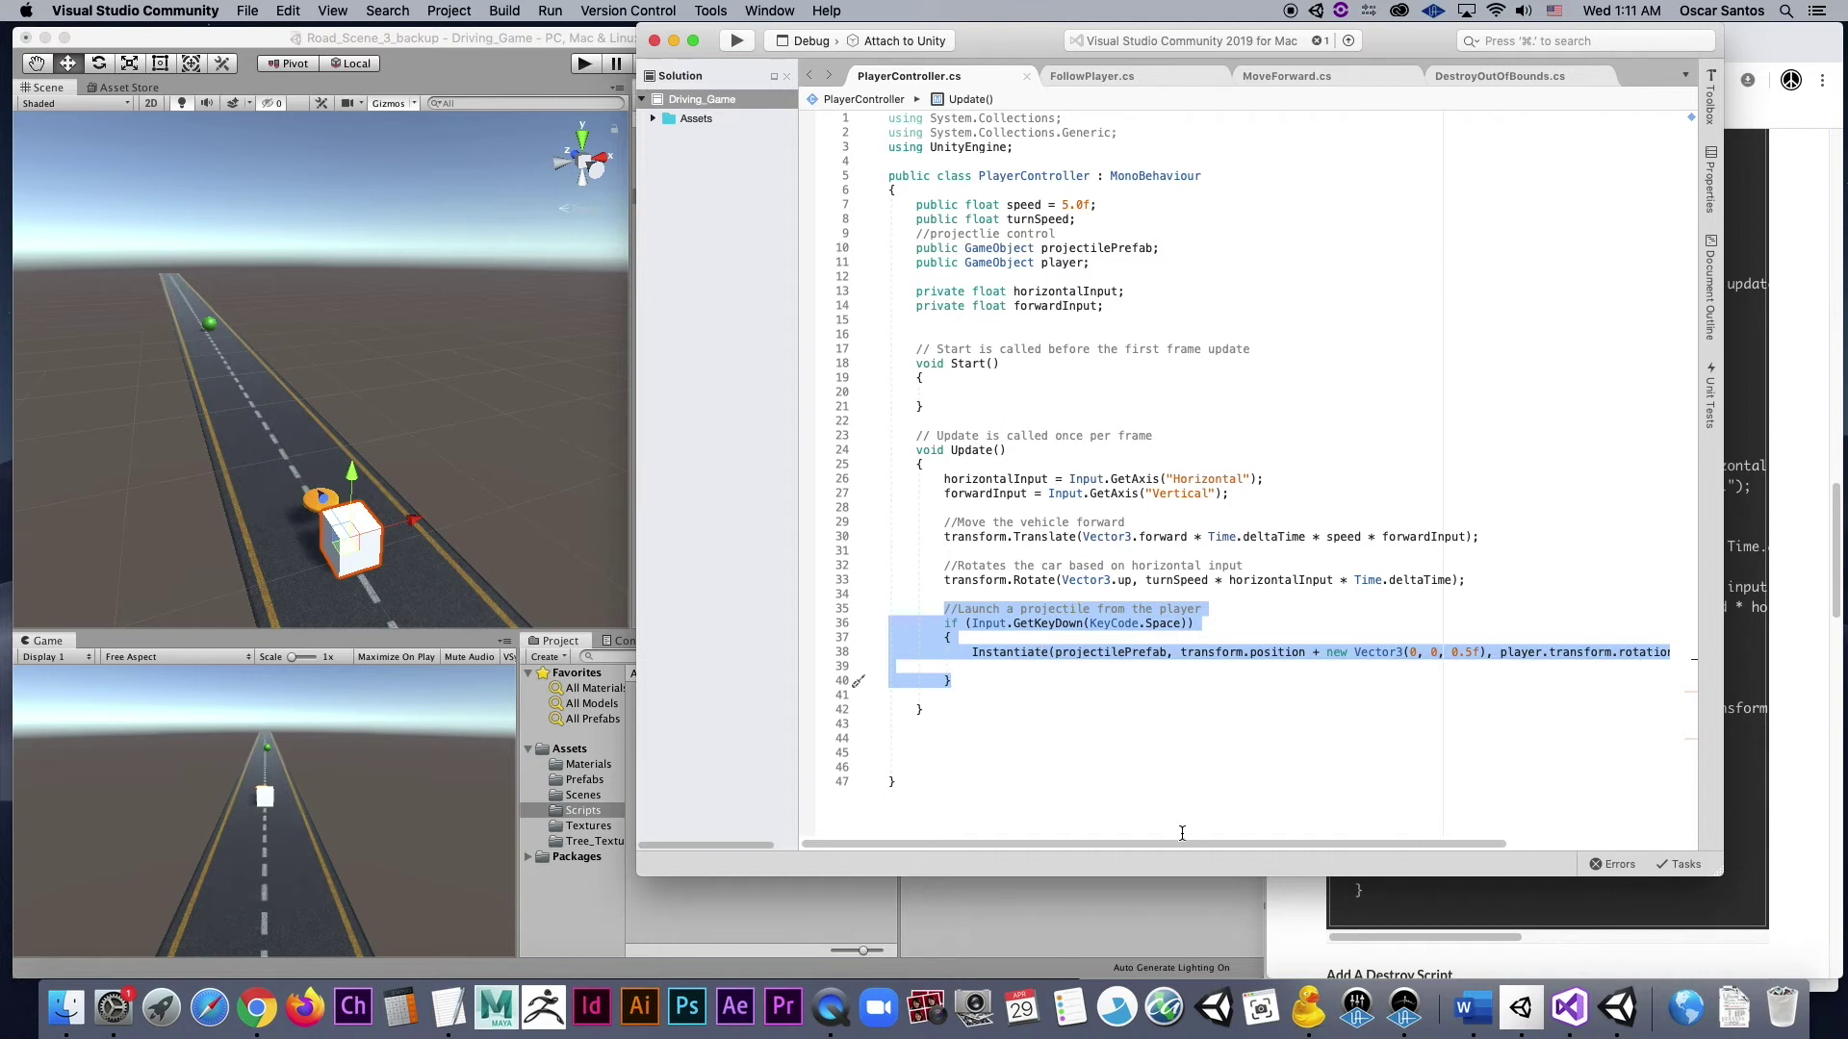
pyautogui.click(1586, 919)
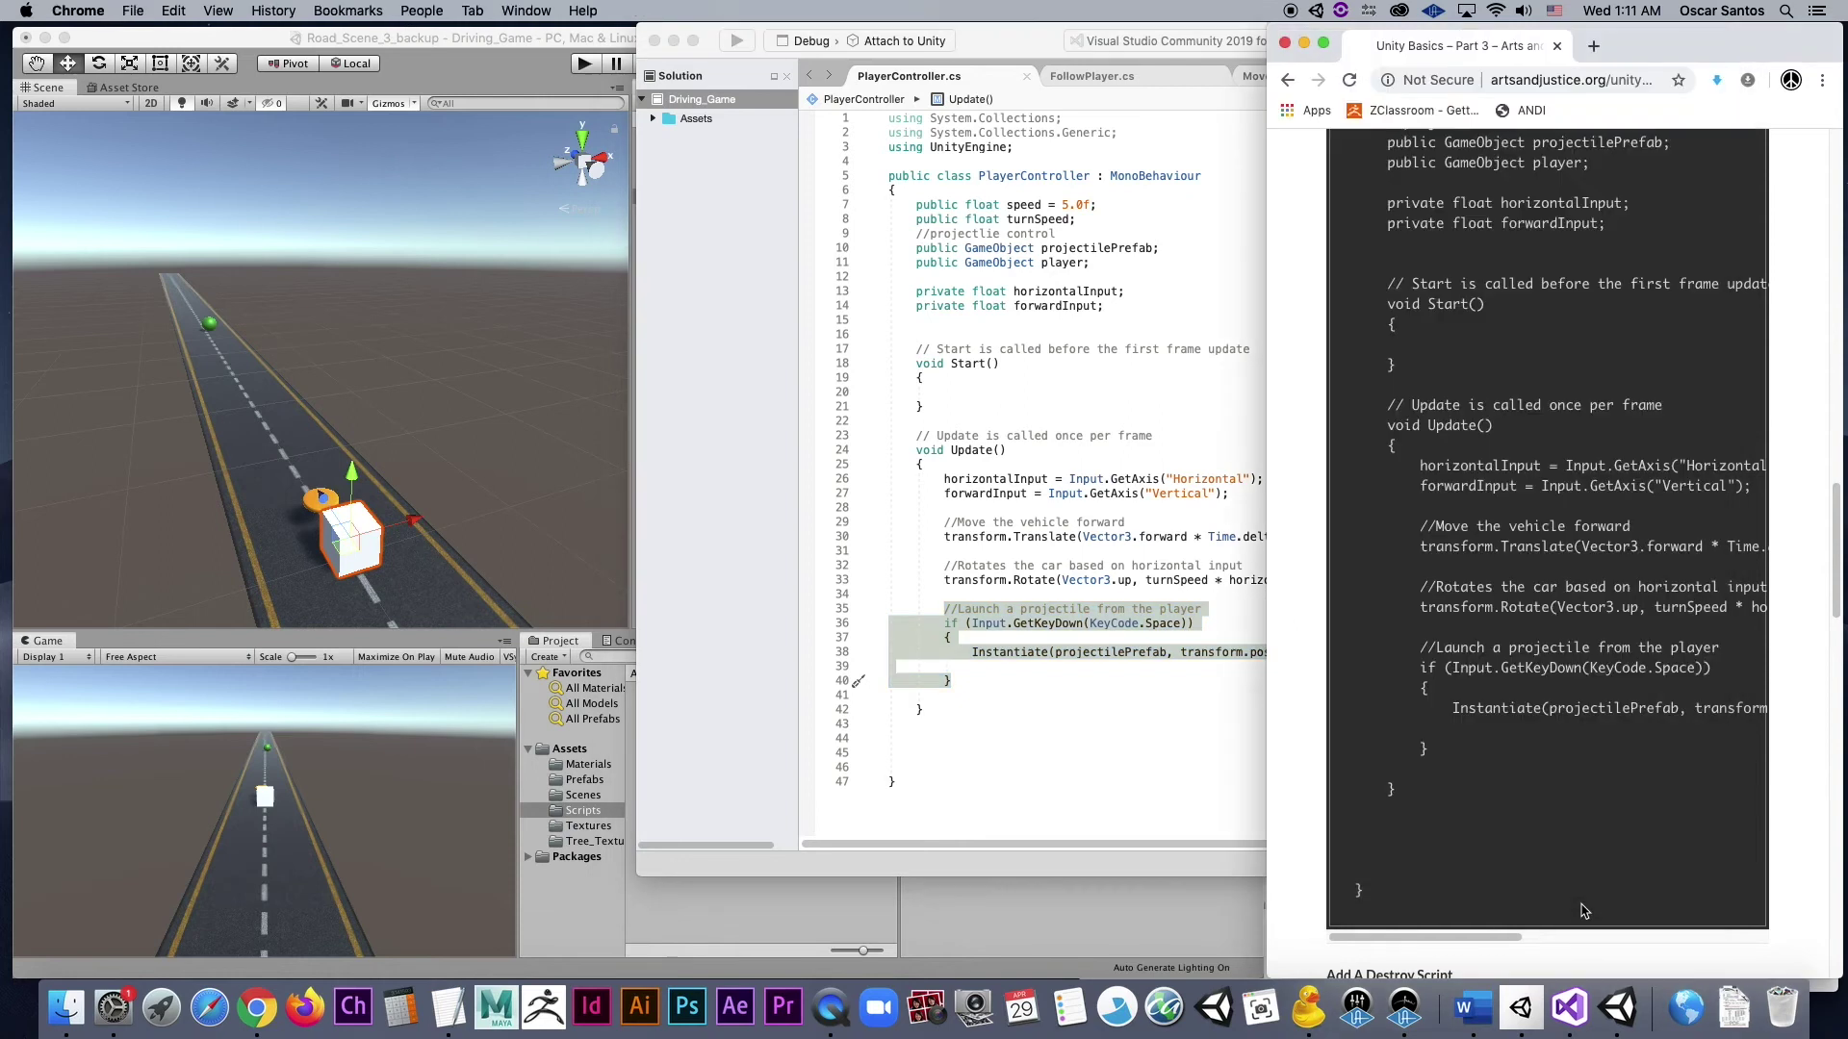
pyautogui.scroll(10, 1495, 794)
pyautogui.scroll(-10, 1495, 787)
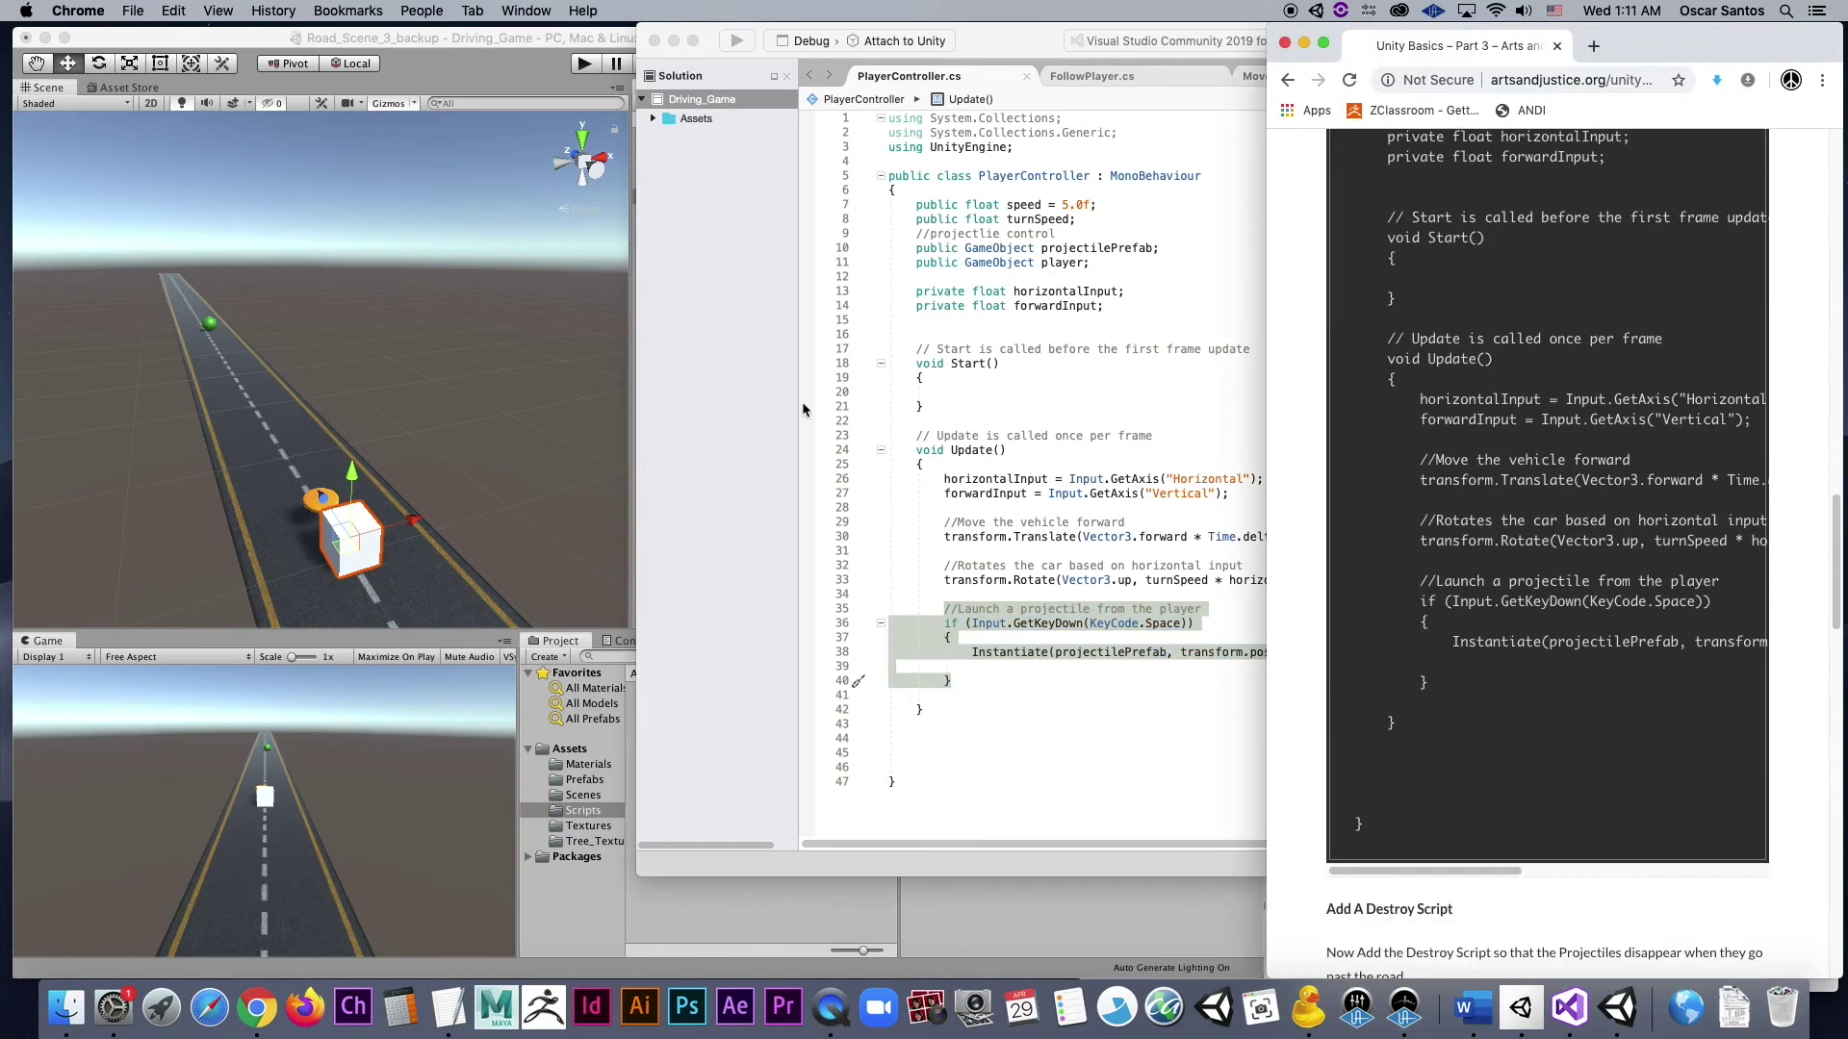
pyautogui.click(674, 40)
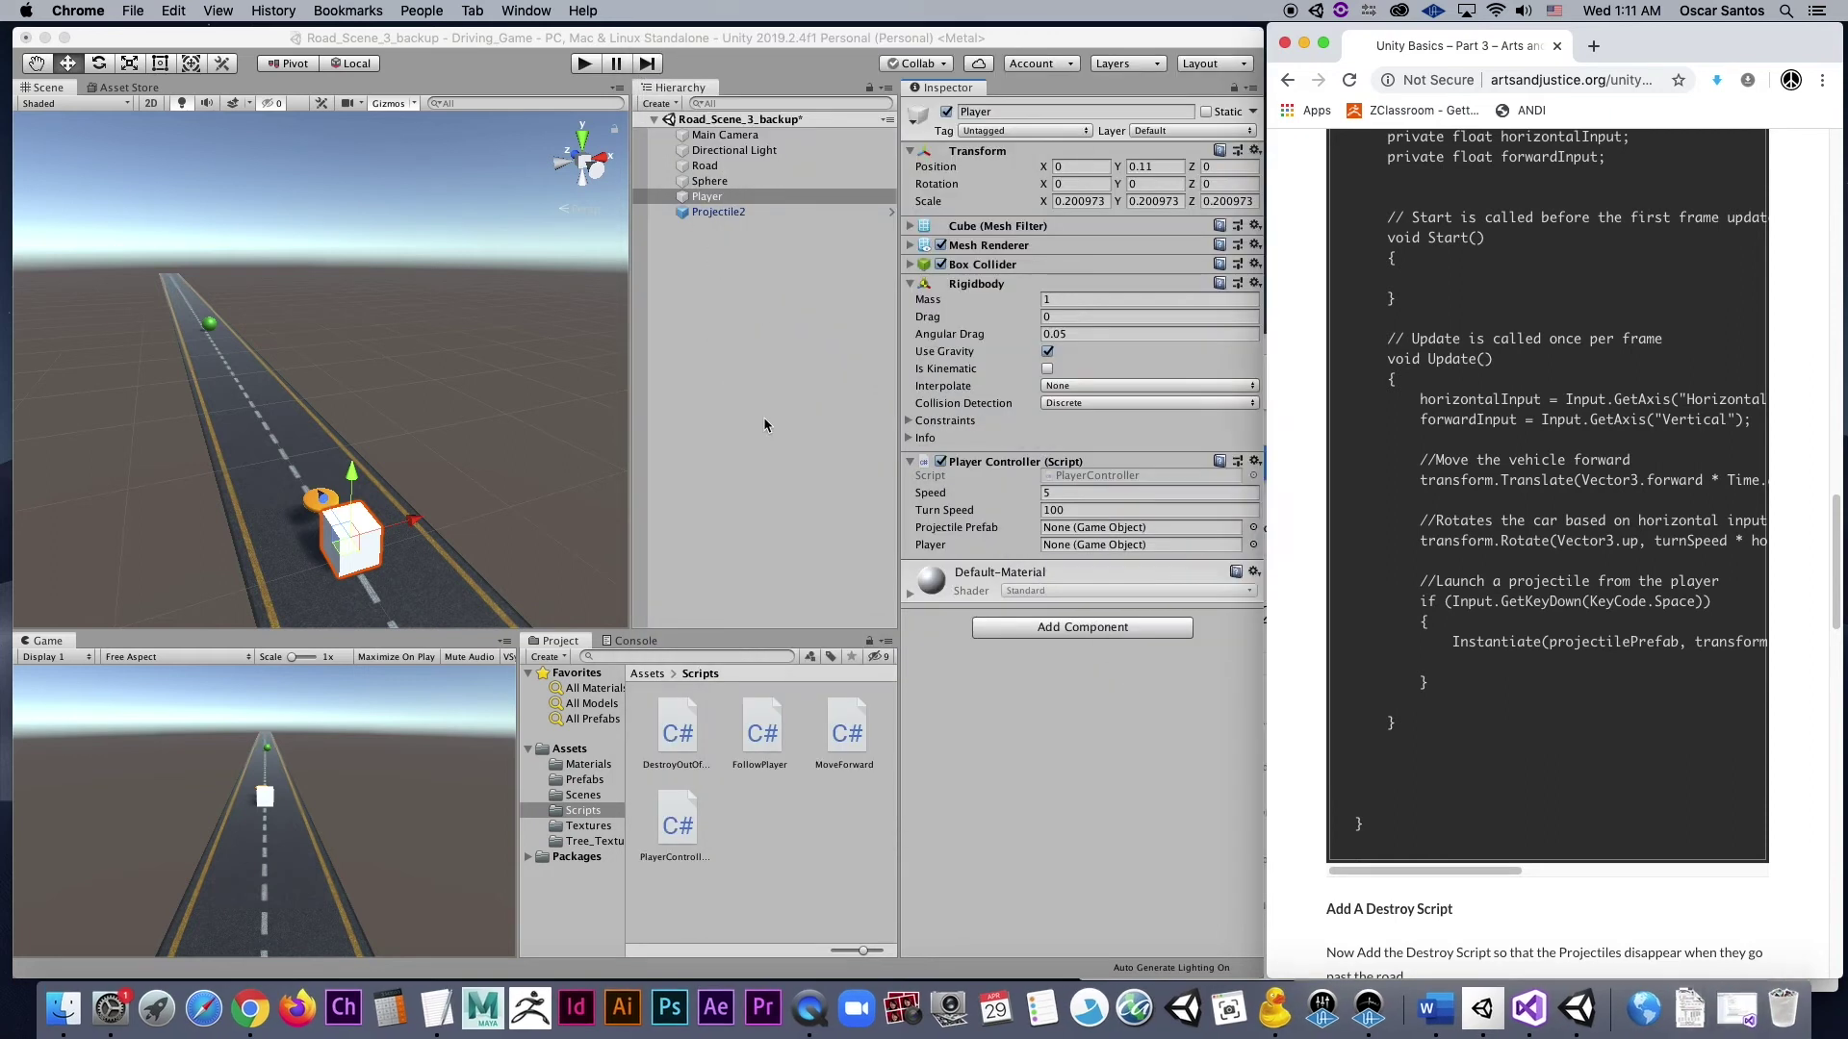
# - Play-test launching a projectile from the Player with the PlayerController script, then stop the test
pyautogui.click(741, 311)
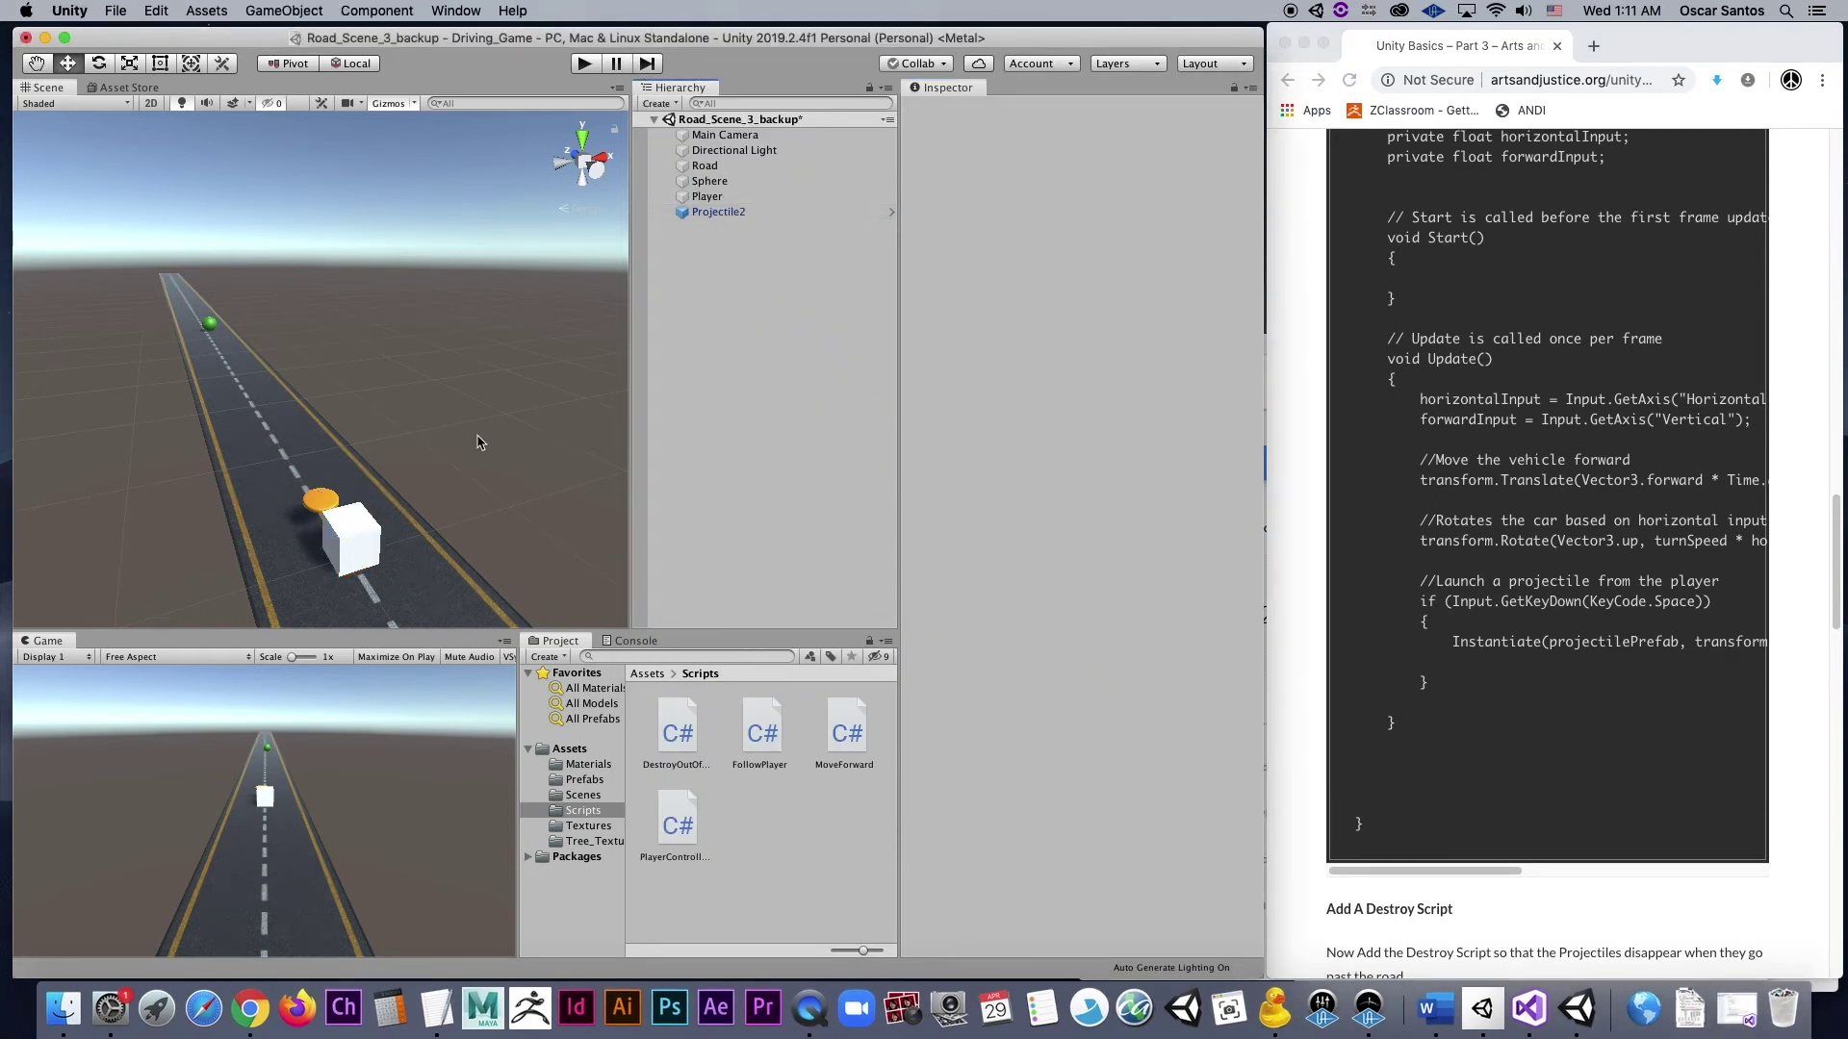
pyautogui.click(584, 63)
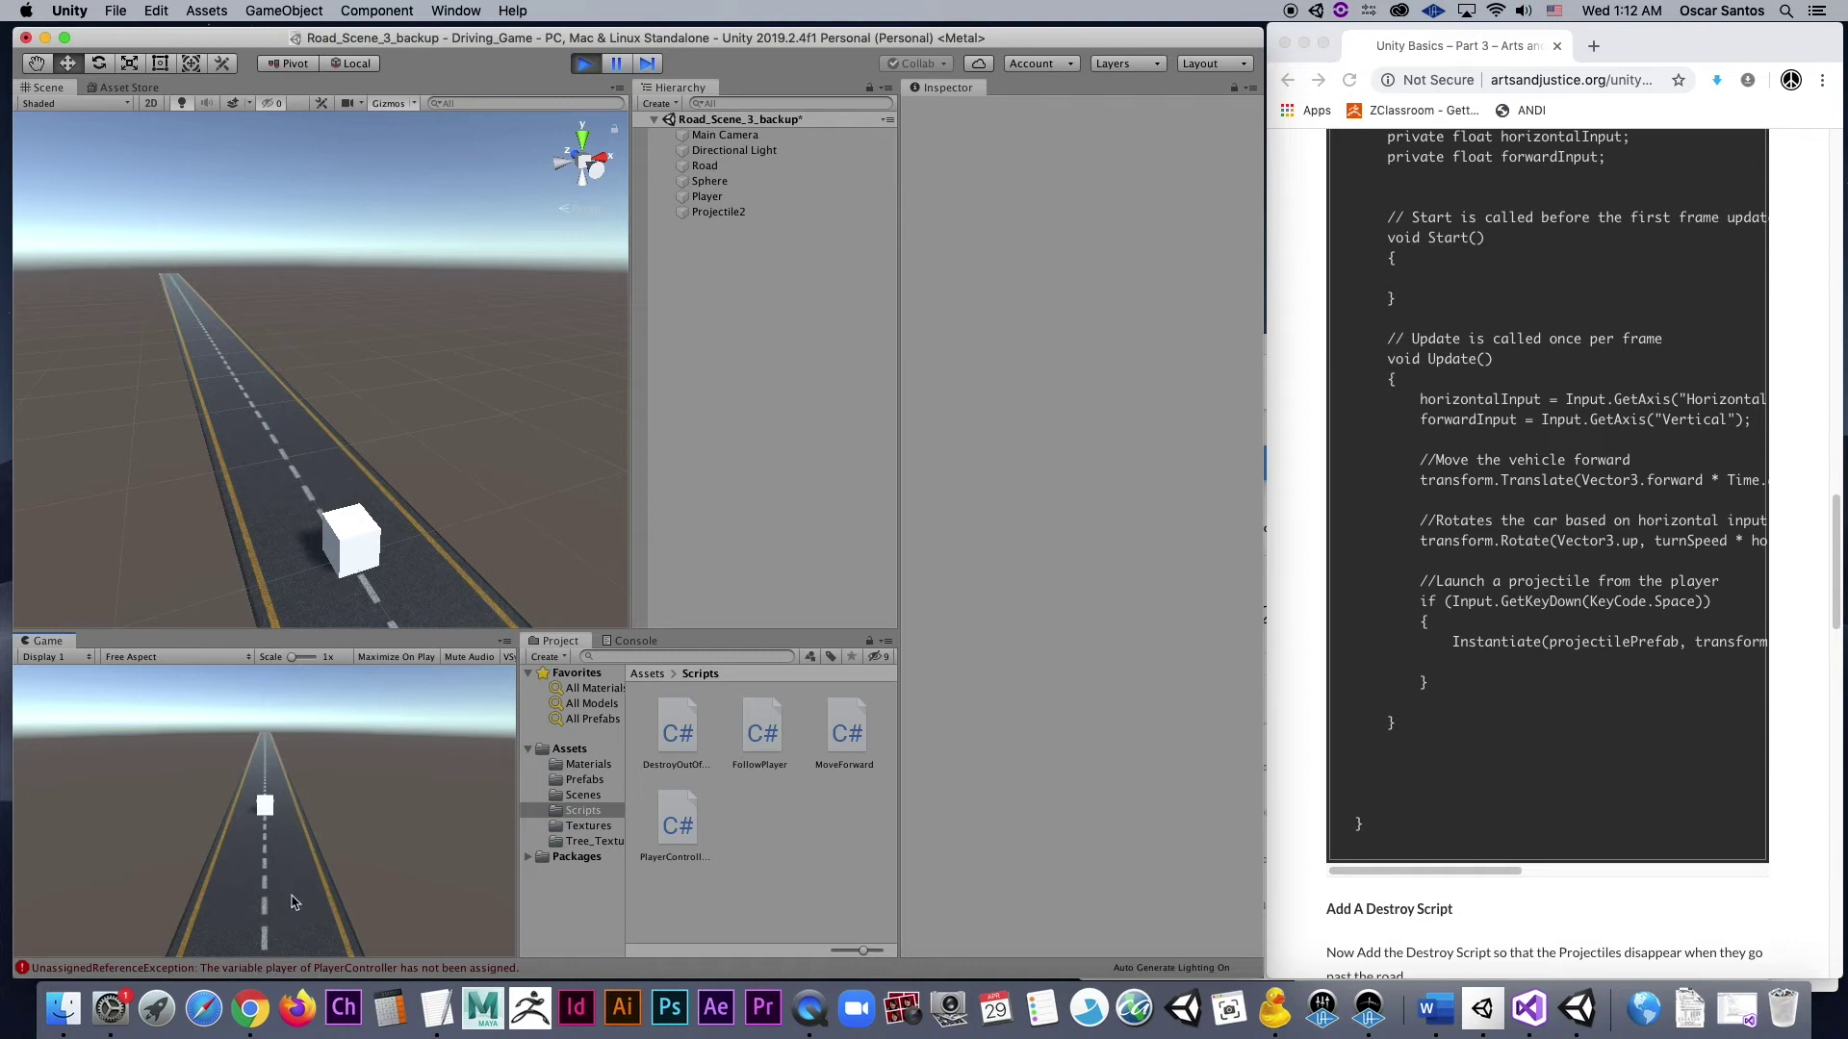
pyautogui.click(584, 64)
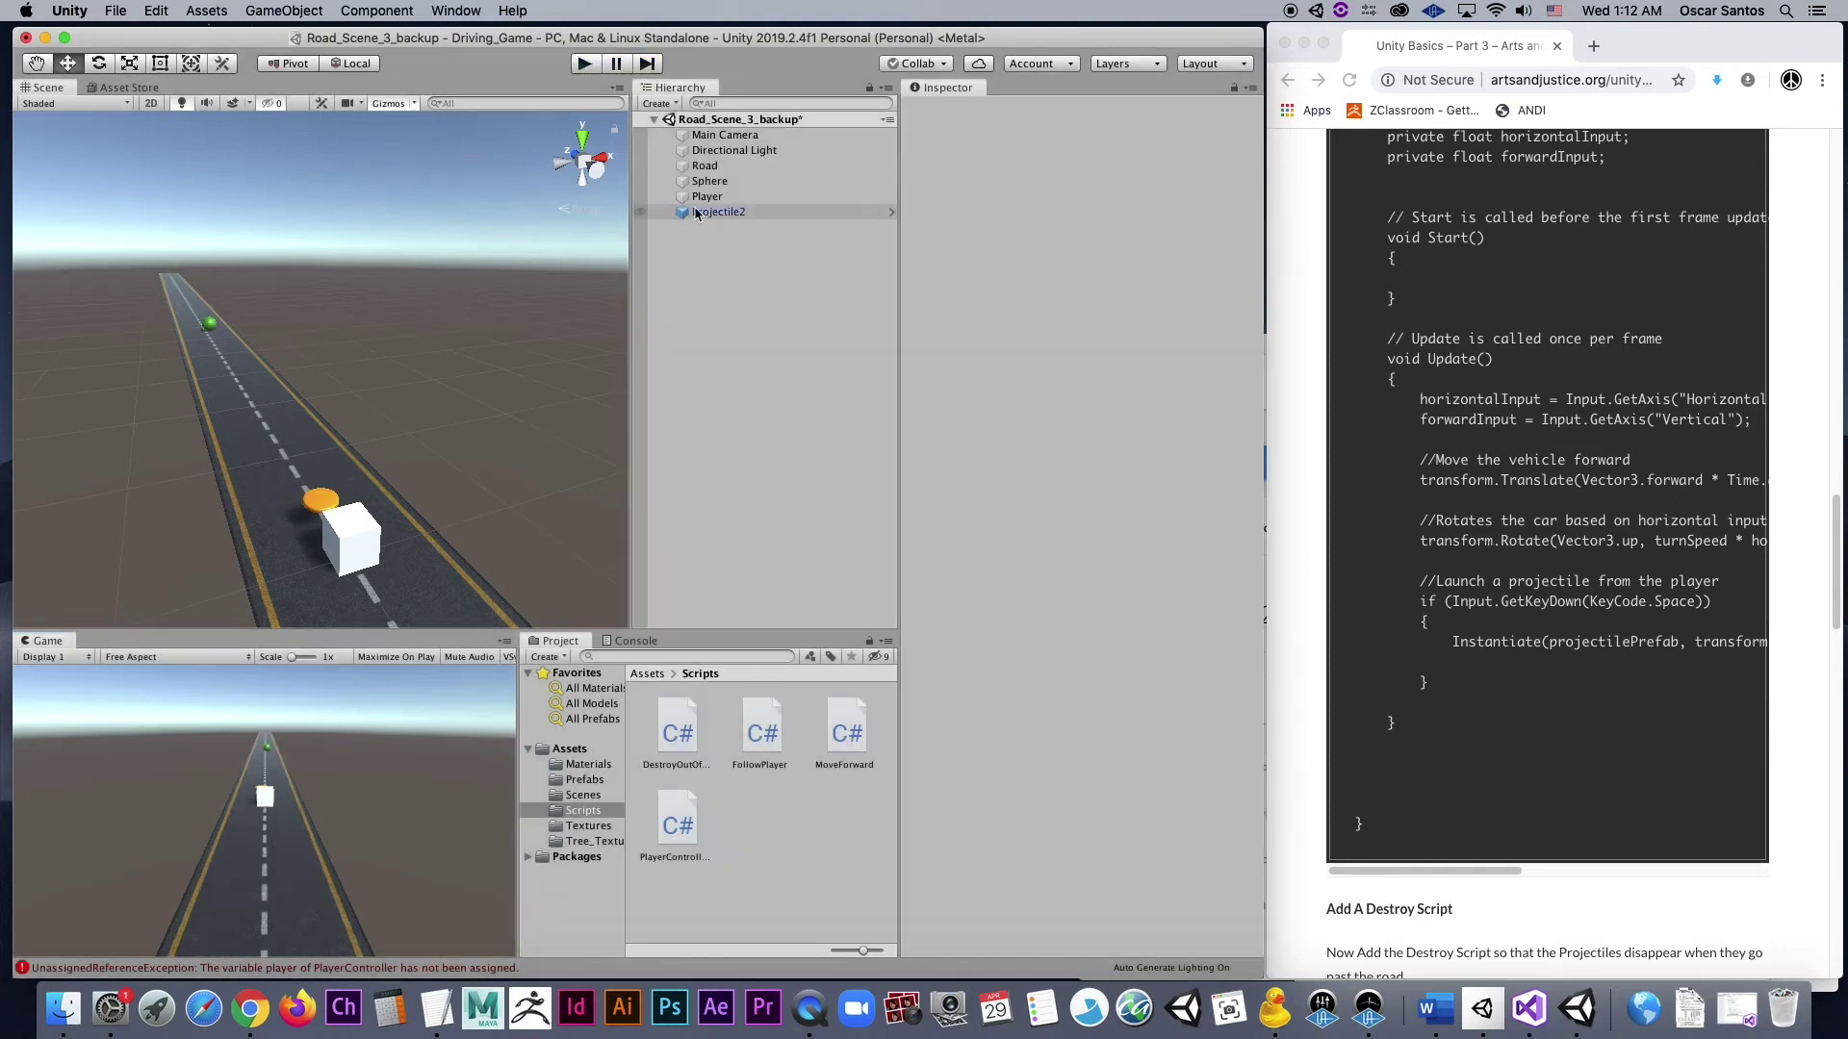
# - Assign Projectile2 as the Projectile Prefab and Player as the Player object in the Player's PlayerController component
pyautogui.click(722, 199)
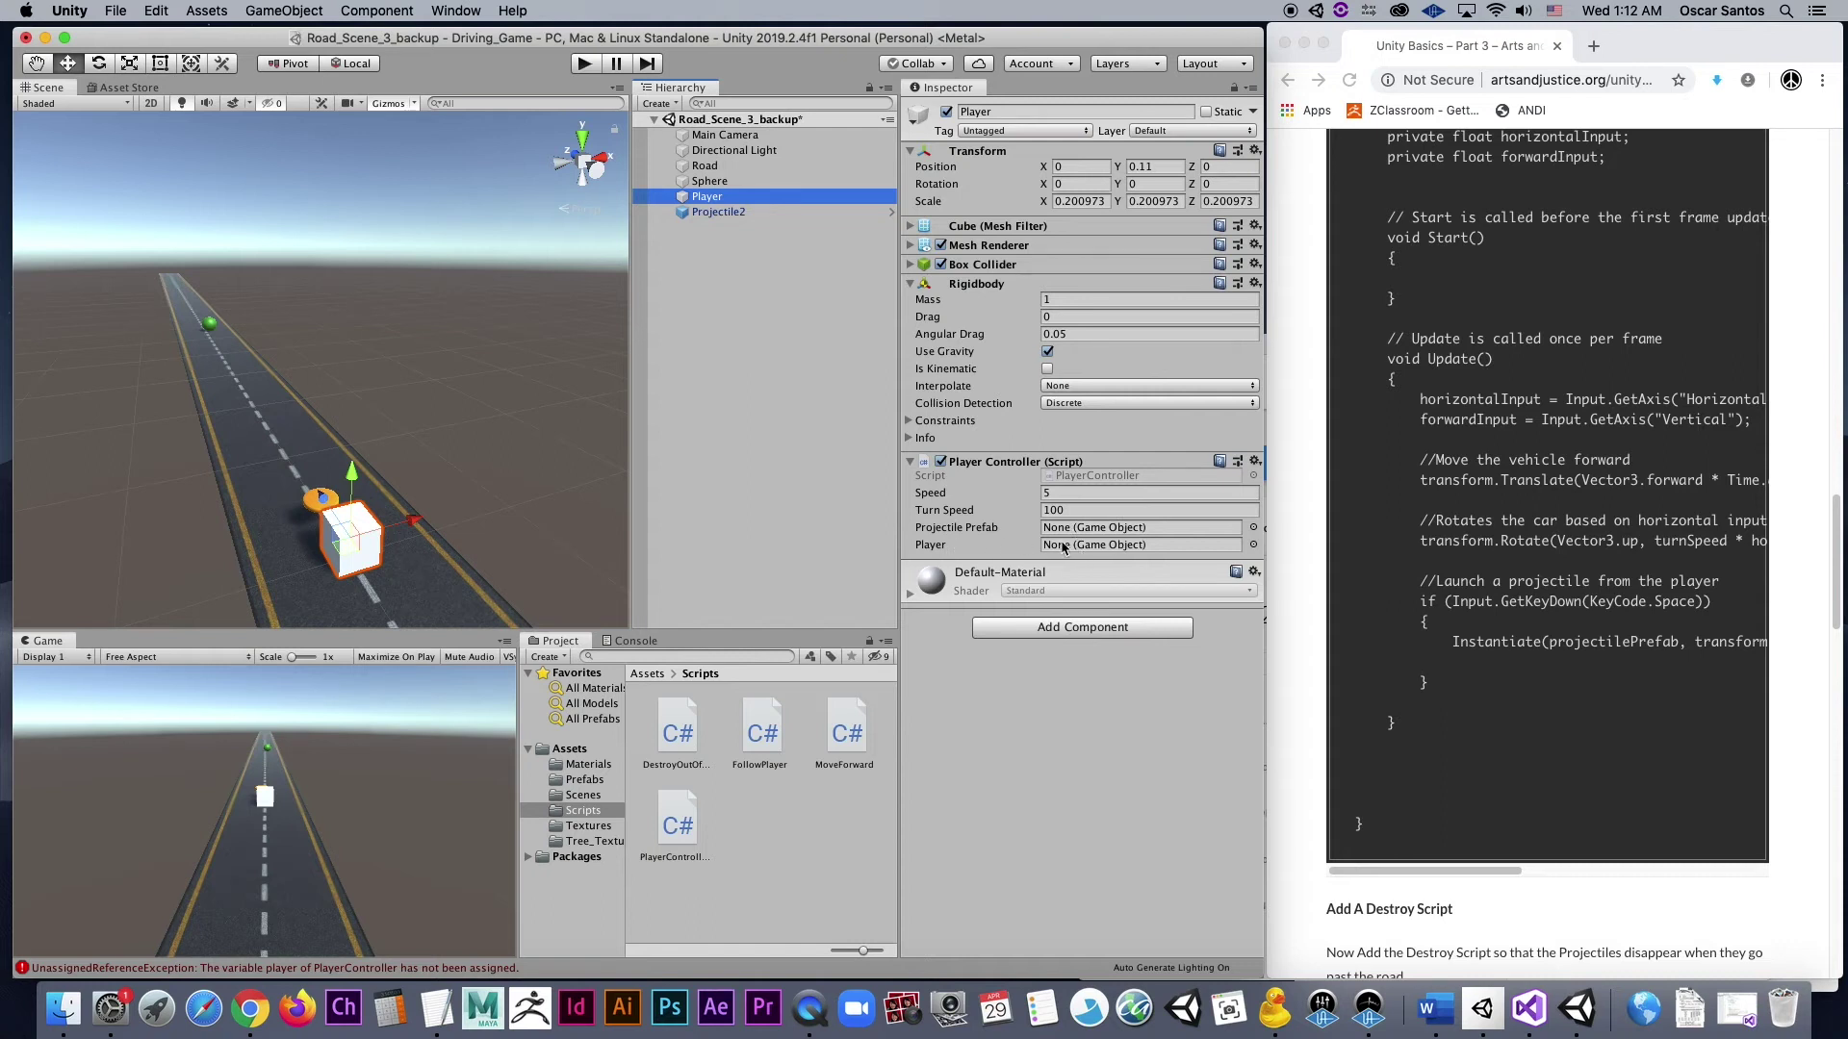
pyautogui.moveTo(706, 198); pyautogui.dragTo(1055, 533)
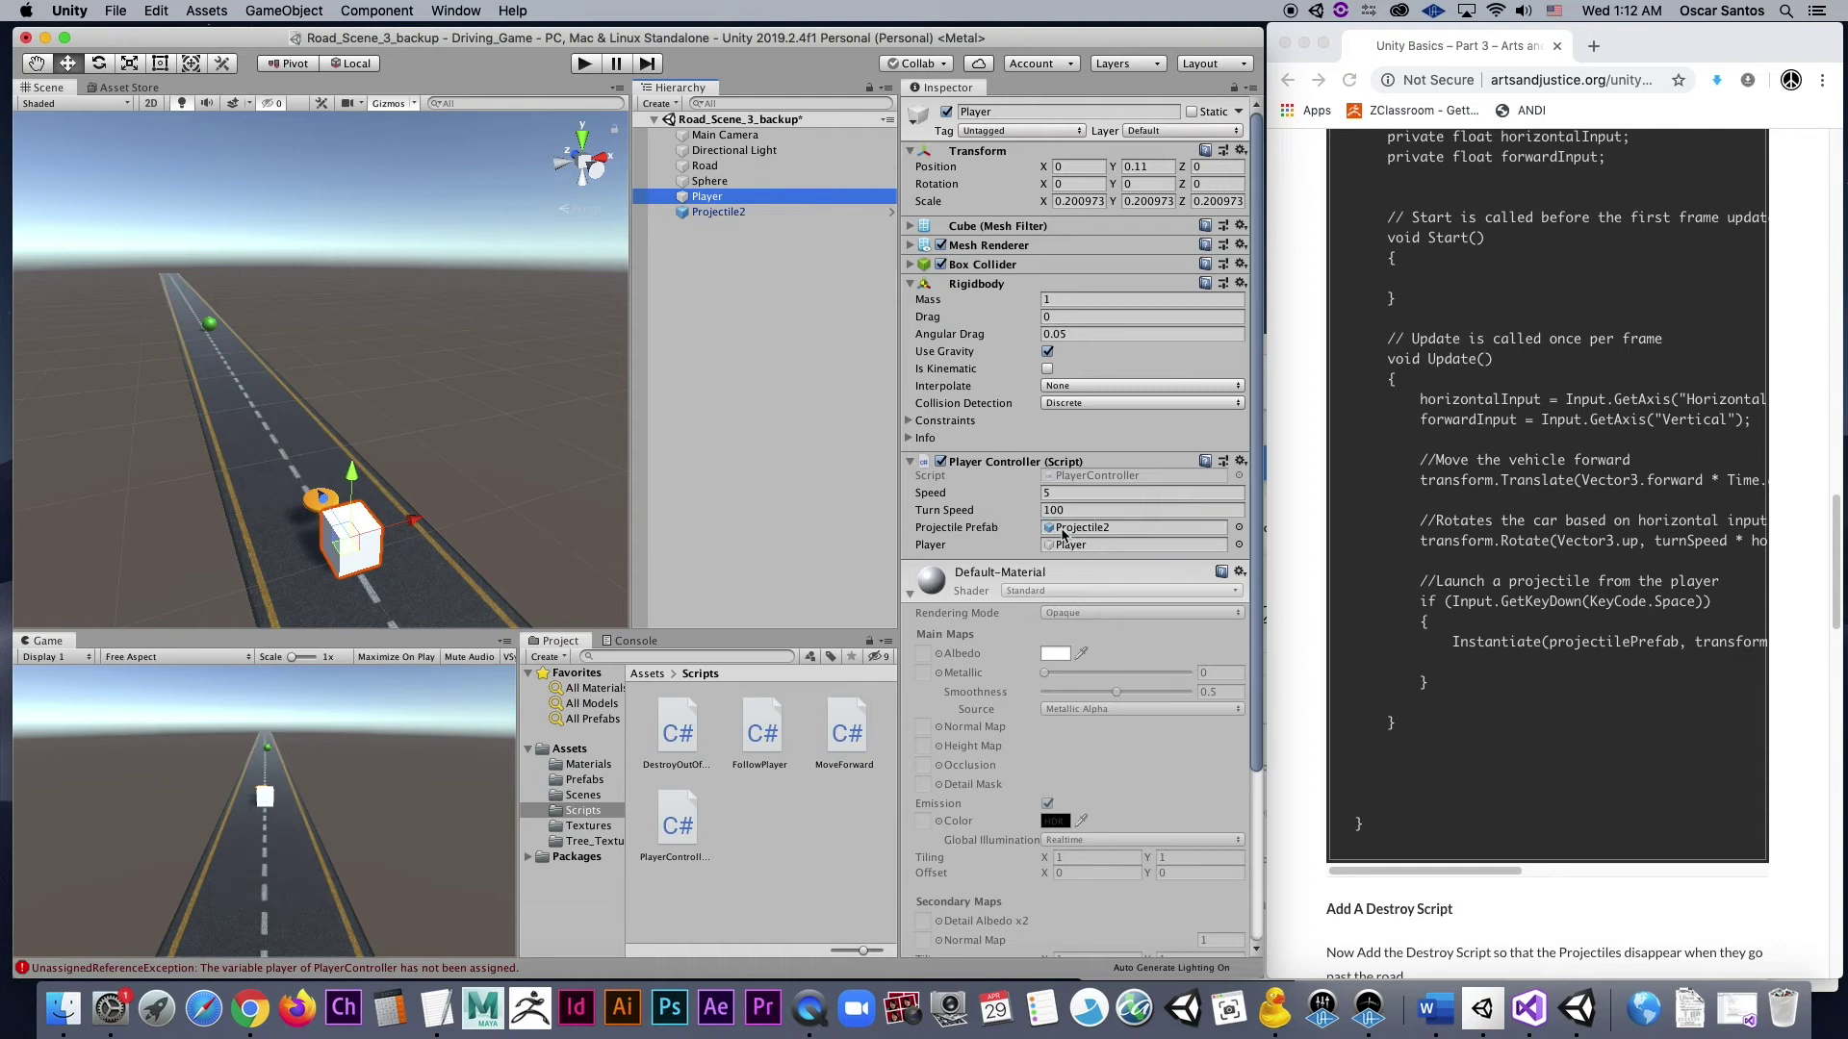
# - Play-test the scene by launching a long series of projectiles from the Player, then stop the test
pyautogui.click(583, 63)
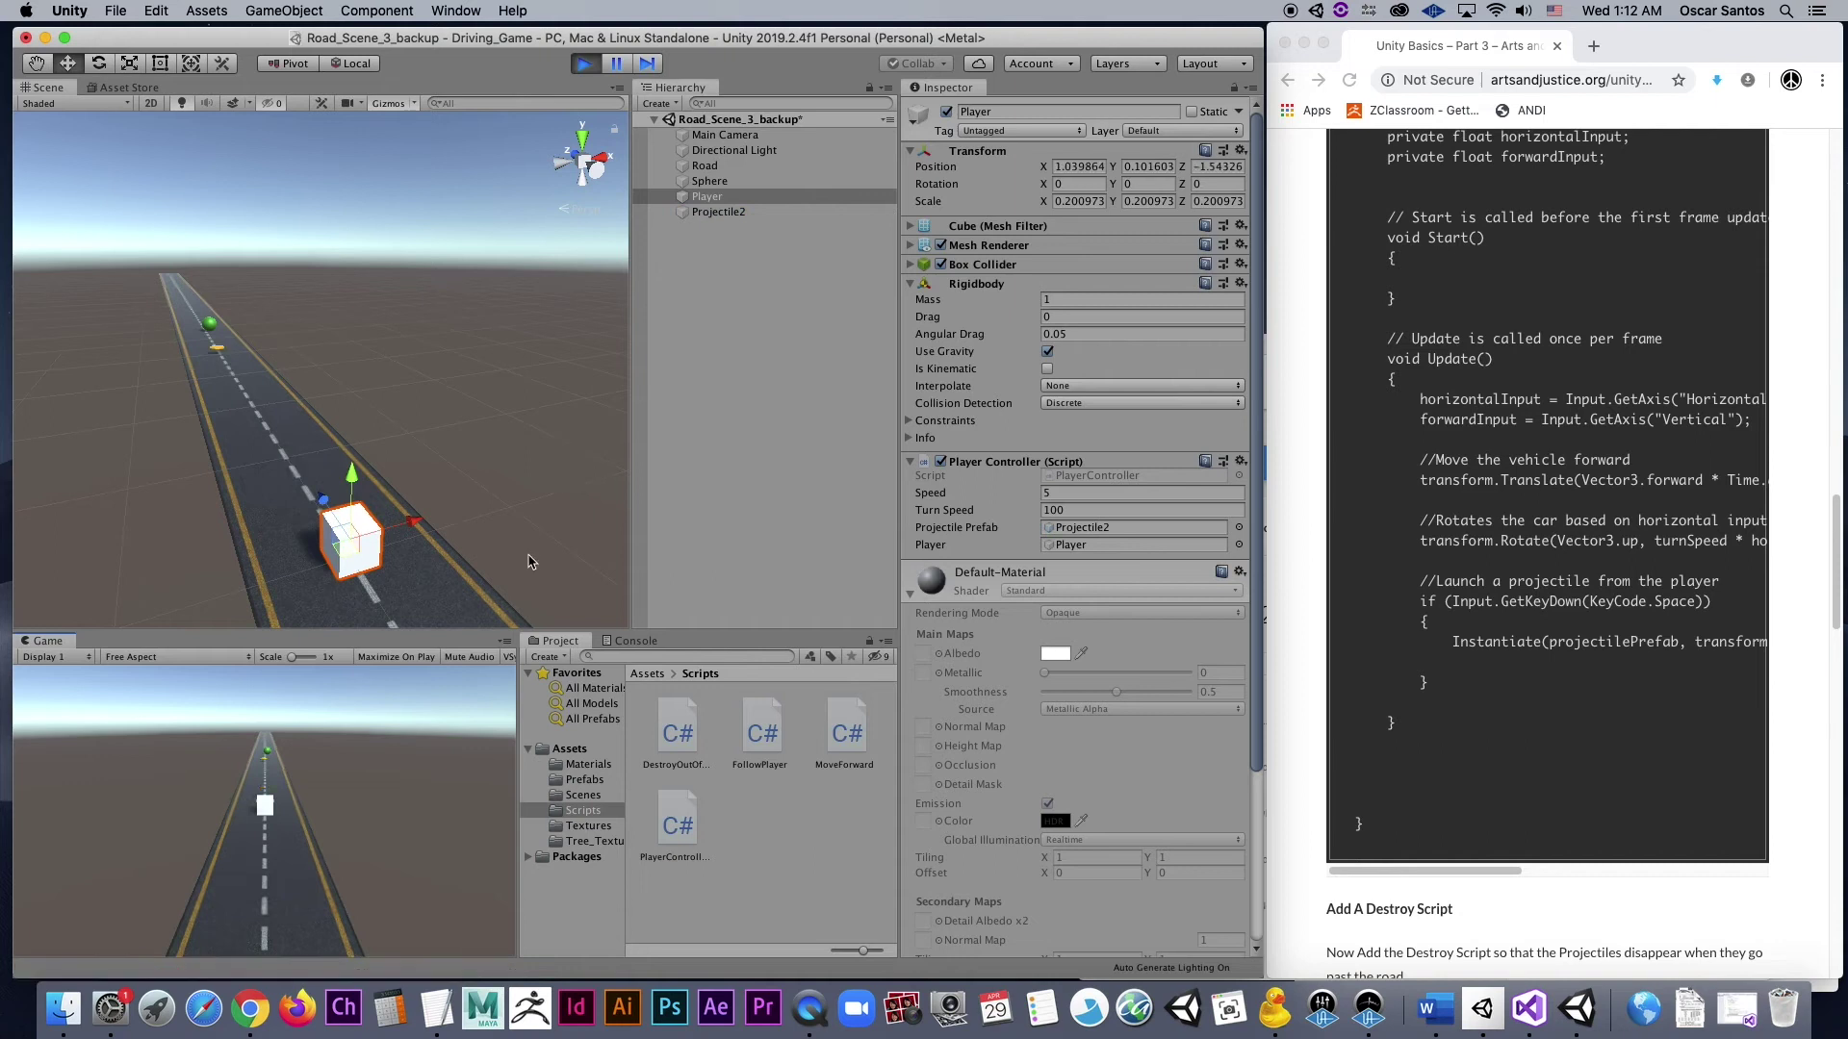
pyautogui.press('space')
pyautogui.press('space')
pyautogui.press('space')
pyautogui.press('space')
pyautogui.press('space')
pyautogui.press('space')
pyautogui.press('space')
pyautogui.press('space')
pyautogui.press('space')
pyautogui.press('space')
pyautogui.press('space')
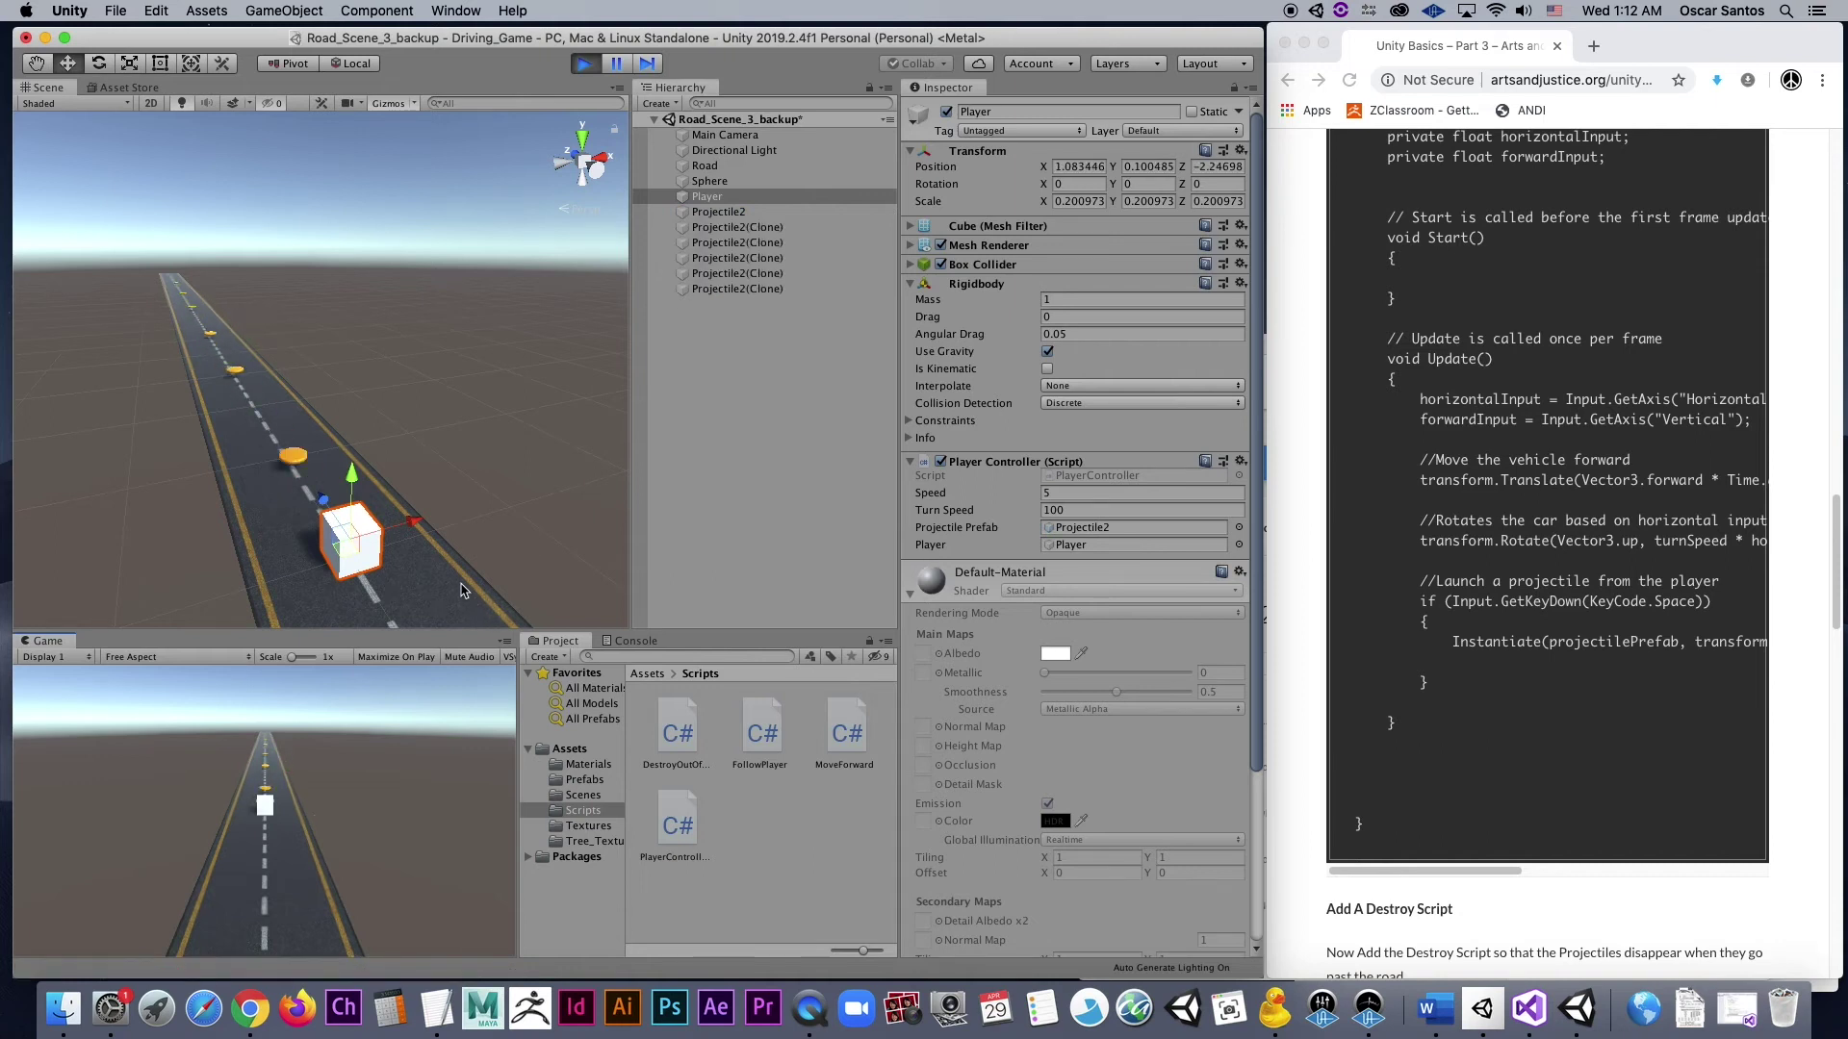
pyautogui.press('space')
pyautogui.press('space')
pyautogui.press('space')
pyautogui.press('space')
pyautogui.press('space')
pyautogui.press('space')
pyautogui.press('space')
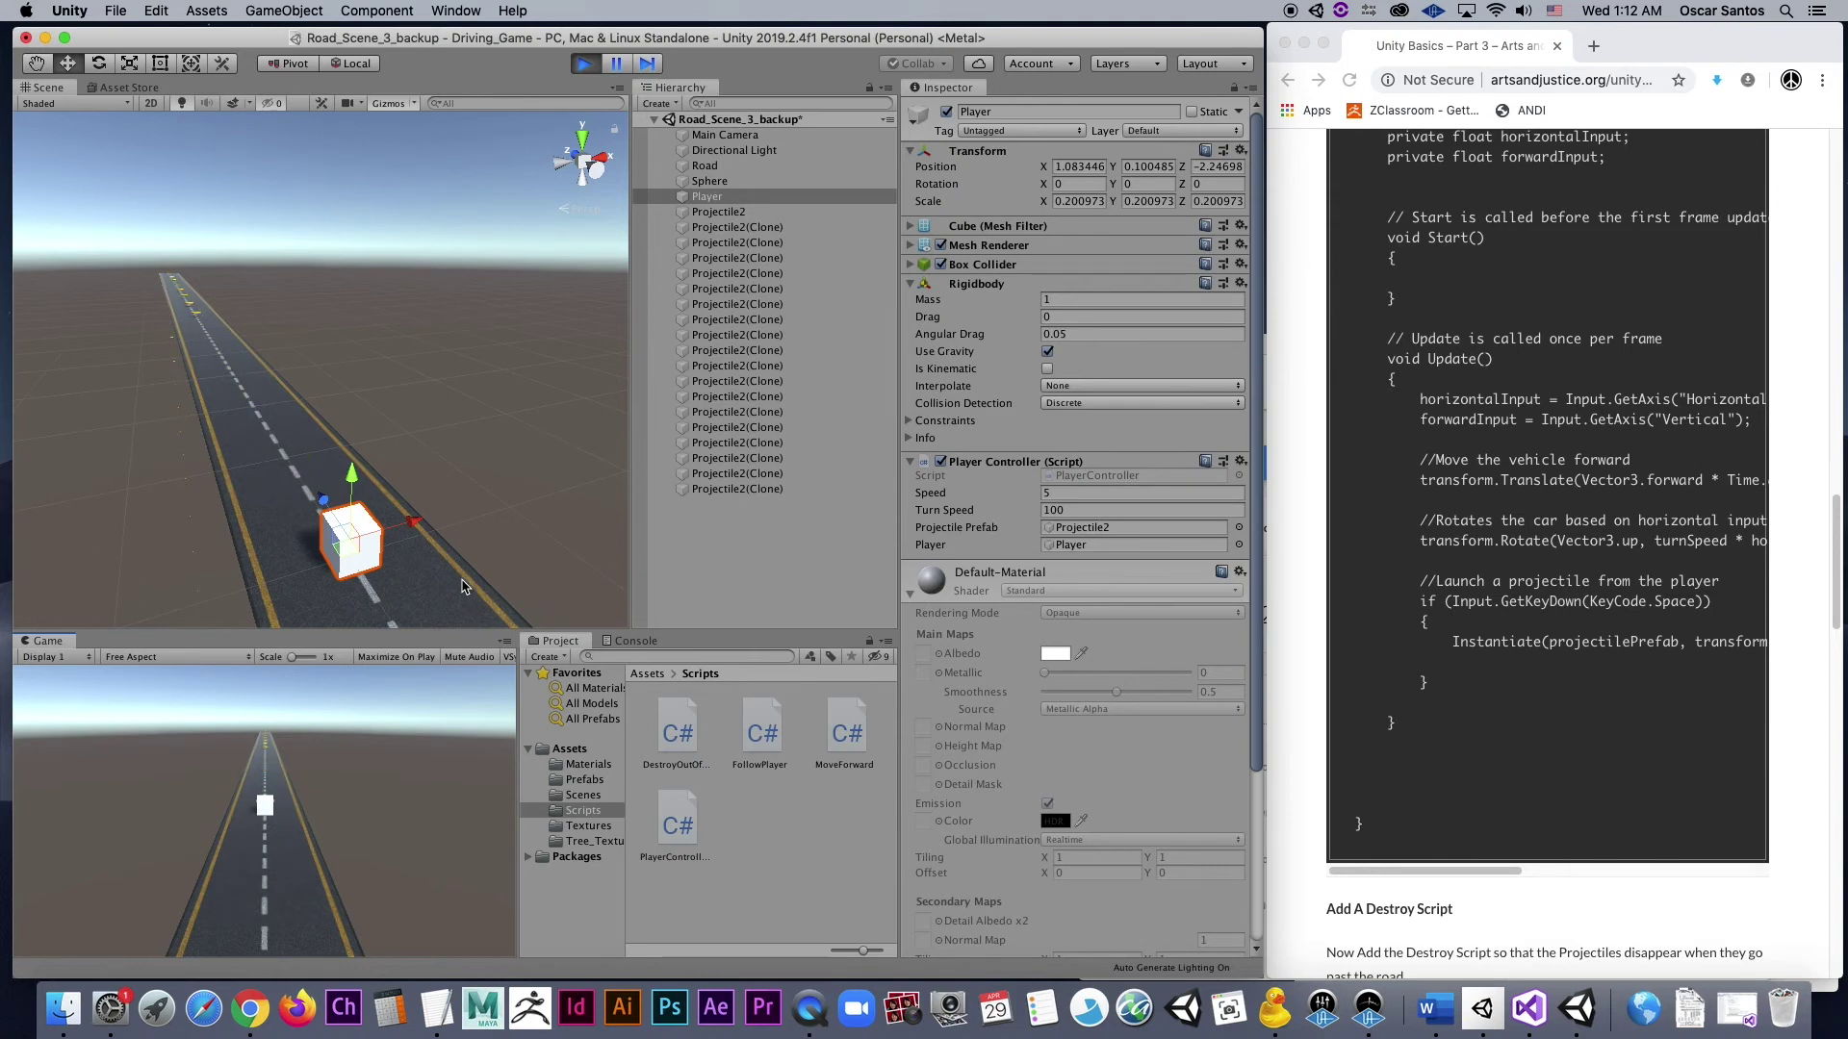
pyautogui.press('space')
pyautogui.press('space')
pyautogui.press('space')
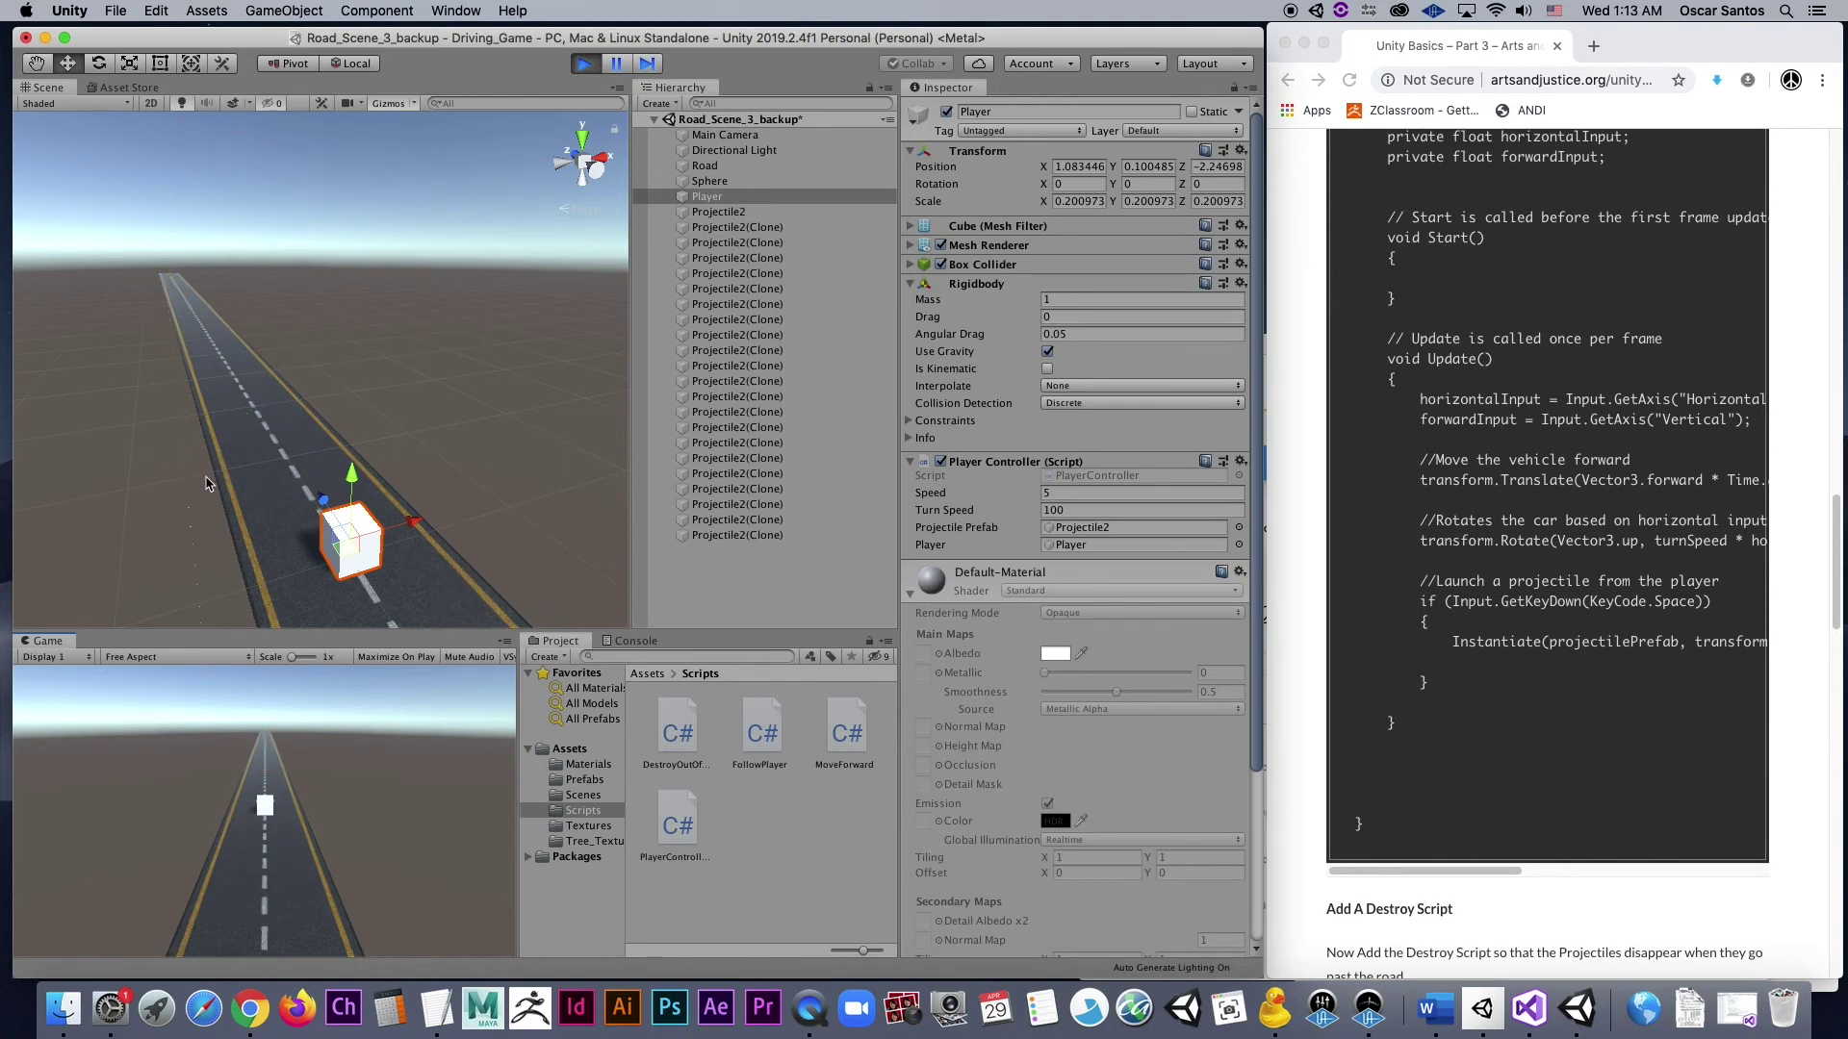
pyautogui.press('space')
pyautogui.press('space')
pyautogui.press('space')
pyautogui.press('space')
pyautogui.press('space')
pyautogui.press('space')
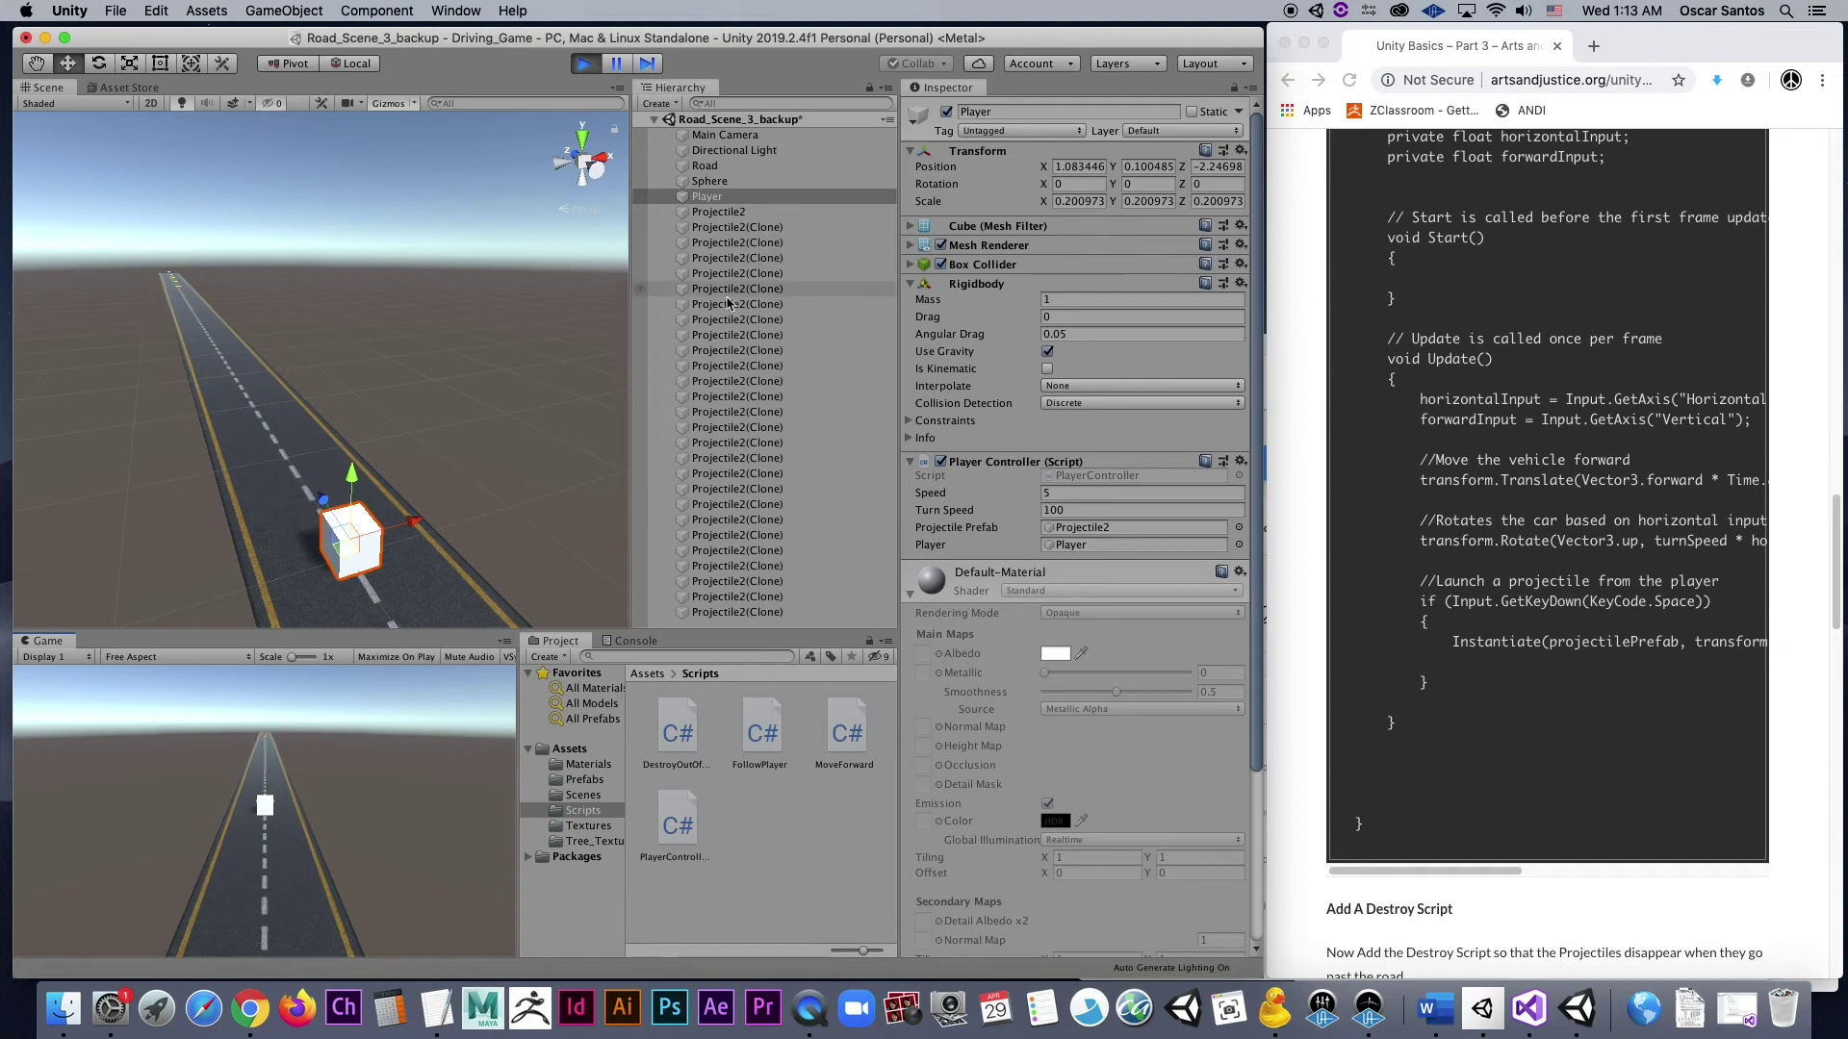
pyautogui.click(584, 63)
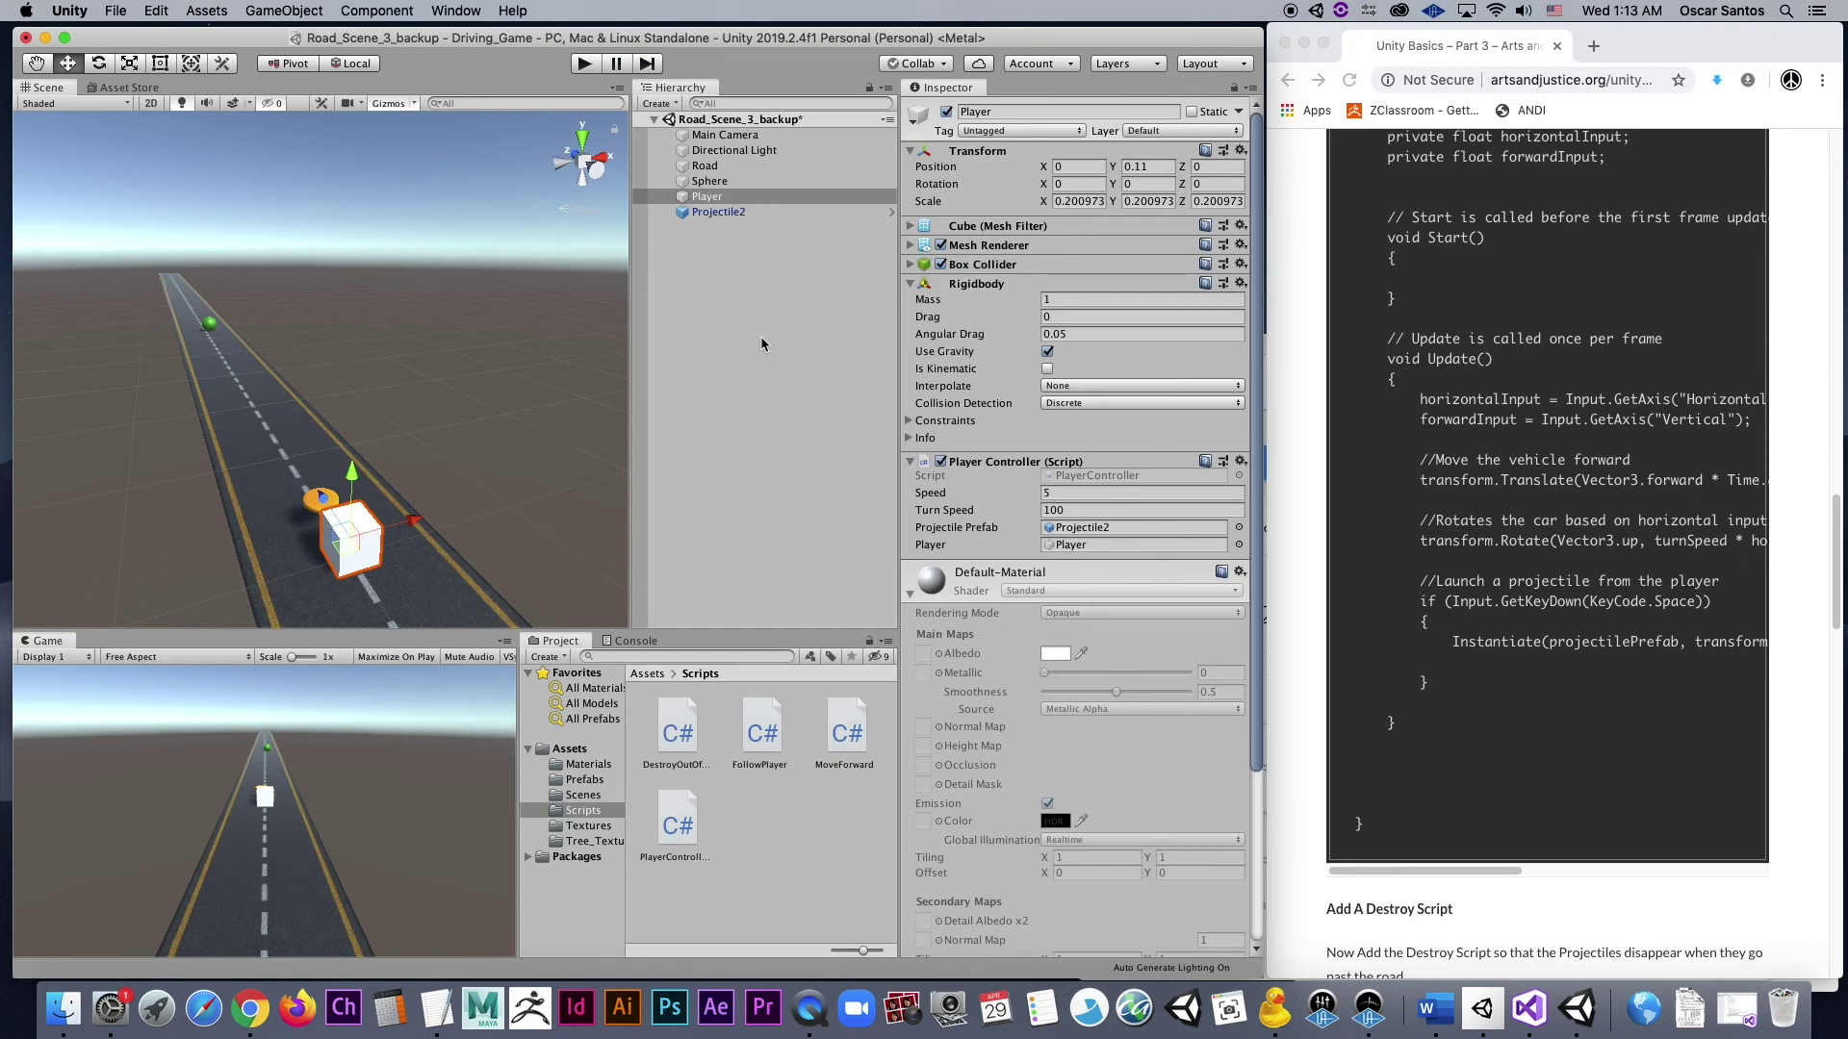
# - Read the lesson's Add A Destroy Script section and compare its code with the DestroyOutOfBounds script in the Scripts folder
pyautogui.scroll(-4, 1393, 682)
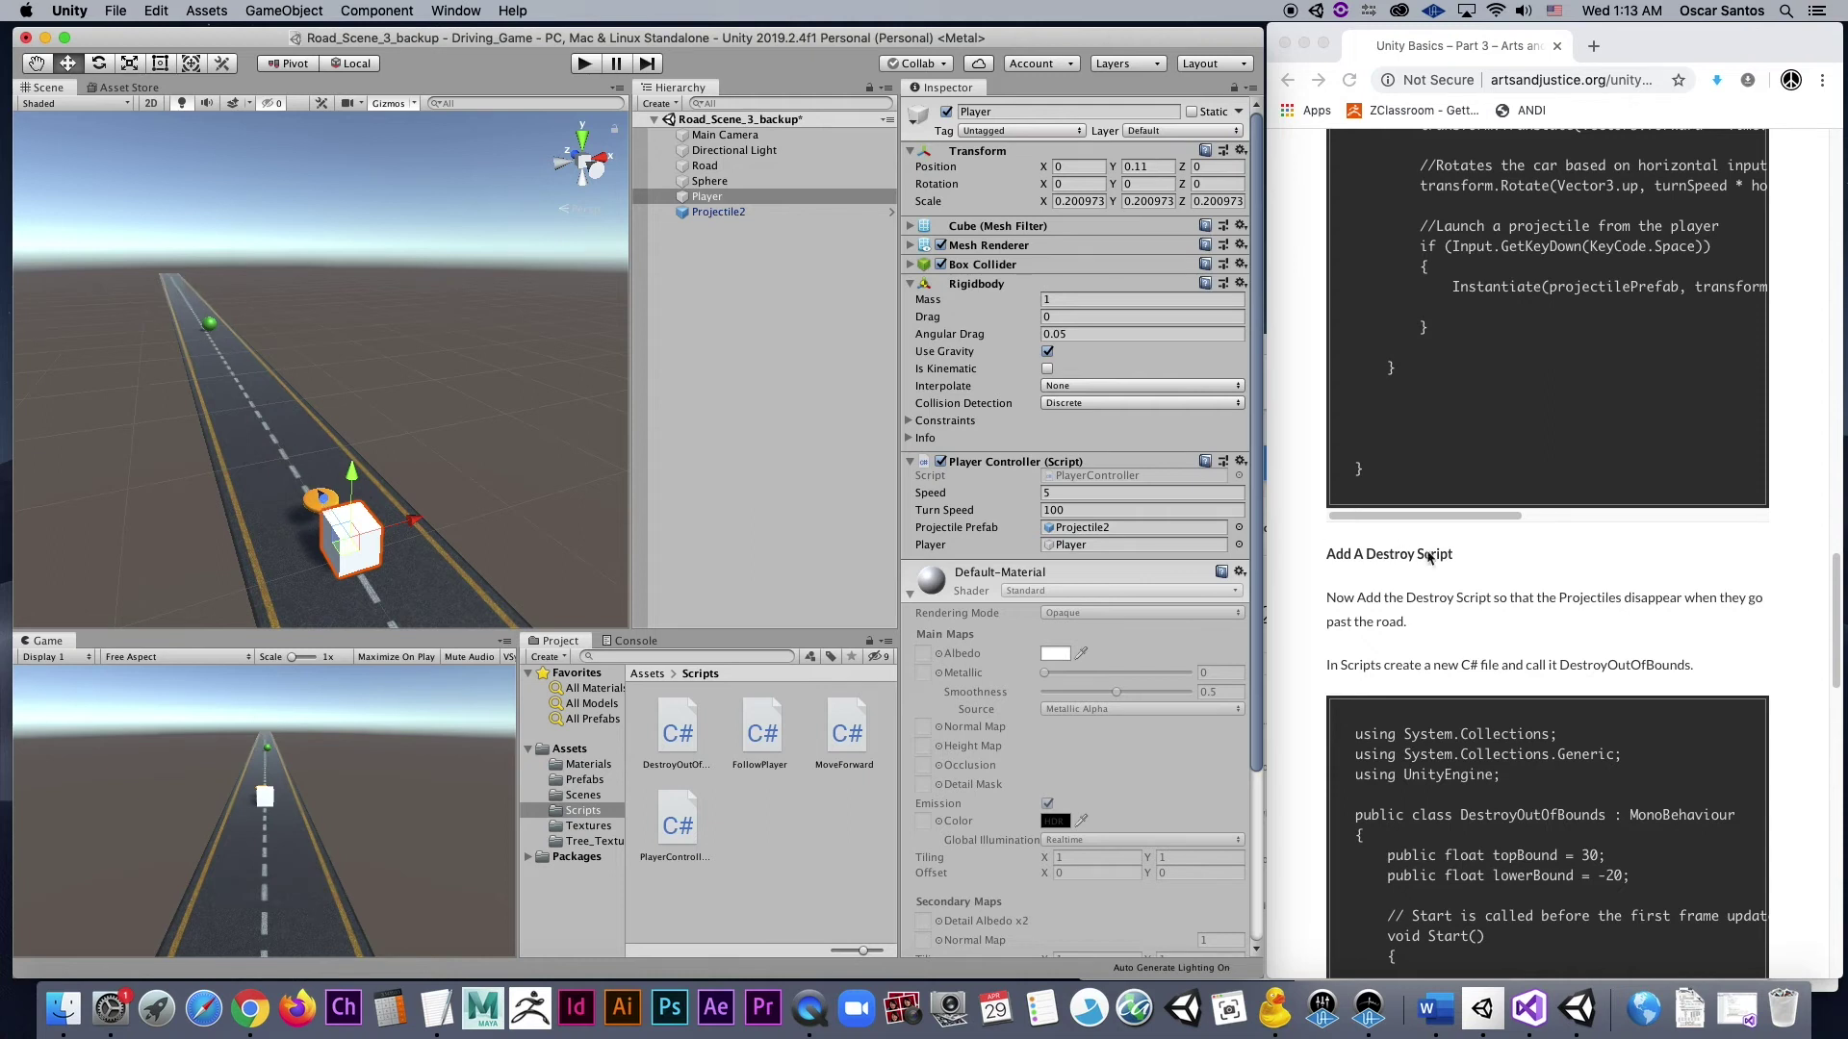
pyautogui.scroll(-3, 1473, 575)
pyautogui.scroll(-1, 1471, 574)
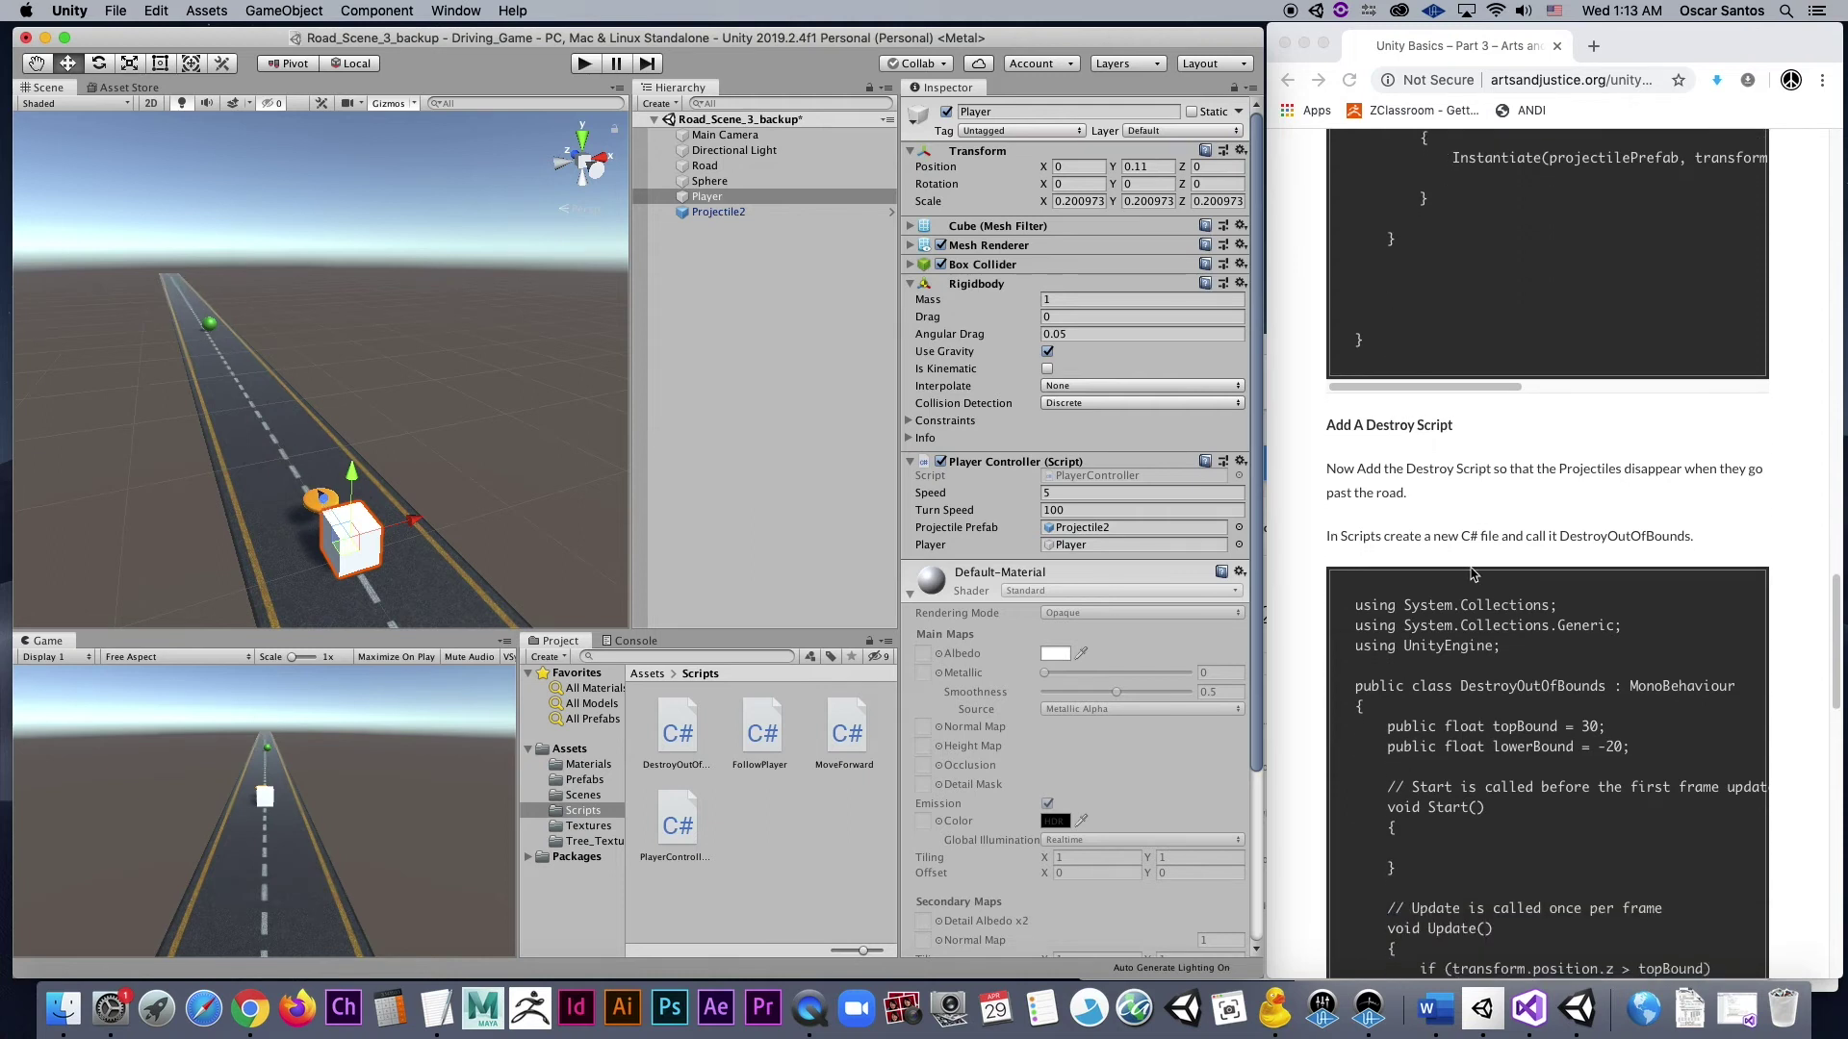
pyautogui.scroll(-3, 1471, 575)
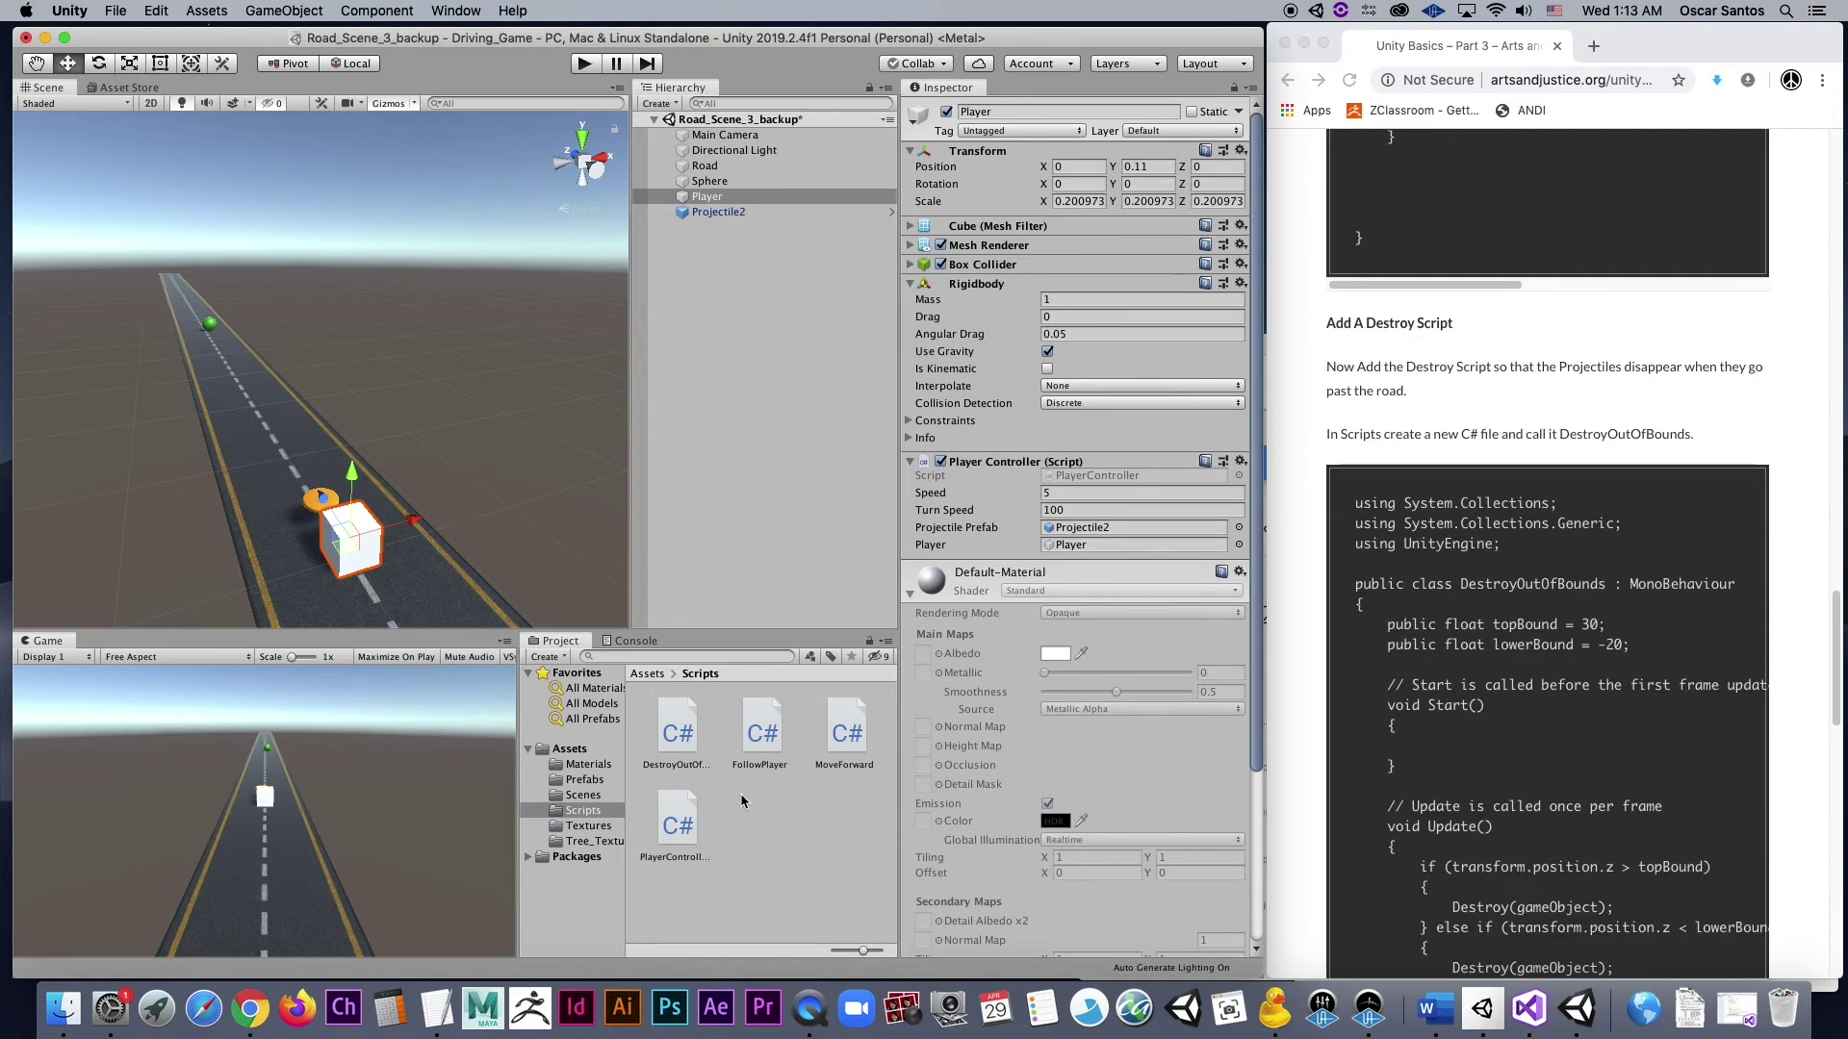
pyautogui.click(587, 811)
pyautogui.rightClick(767, 810)
pyautogui.moveTo(861, 547)
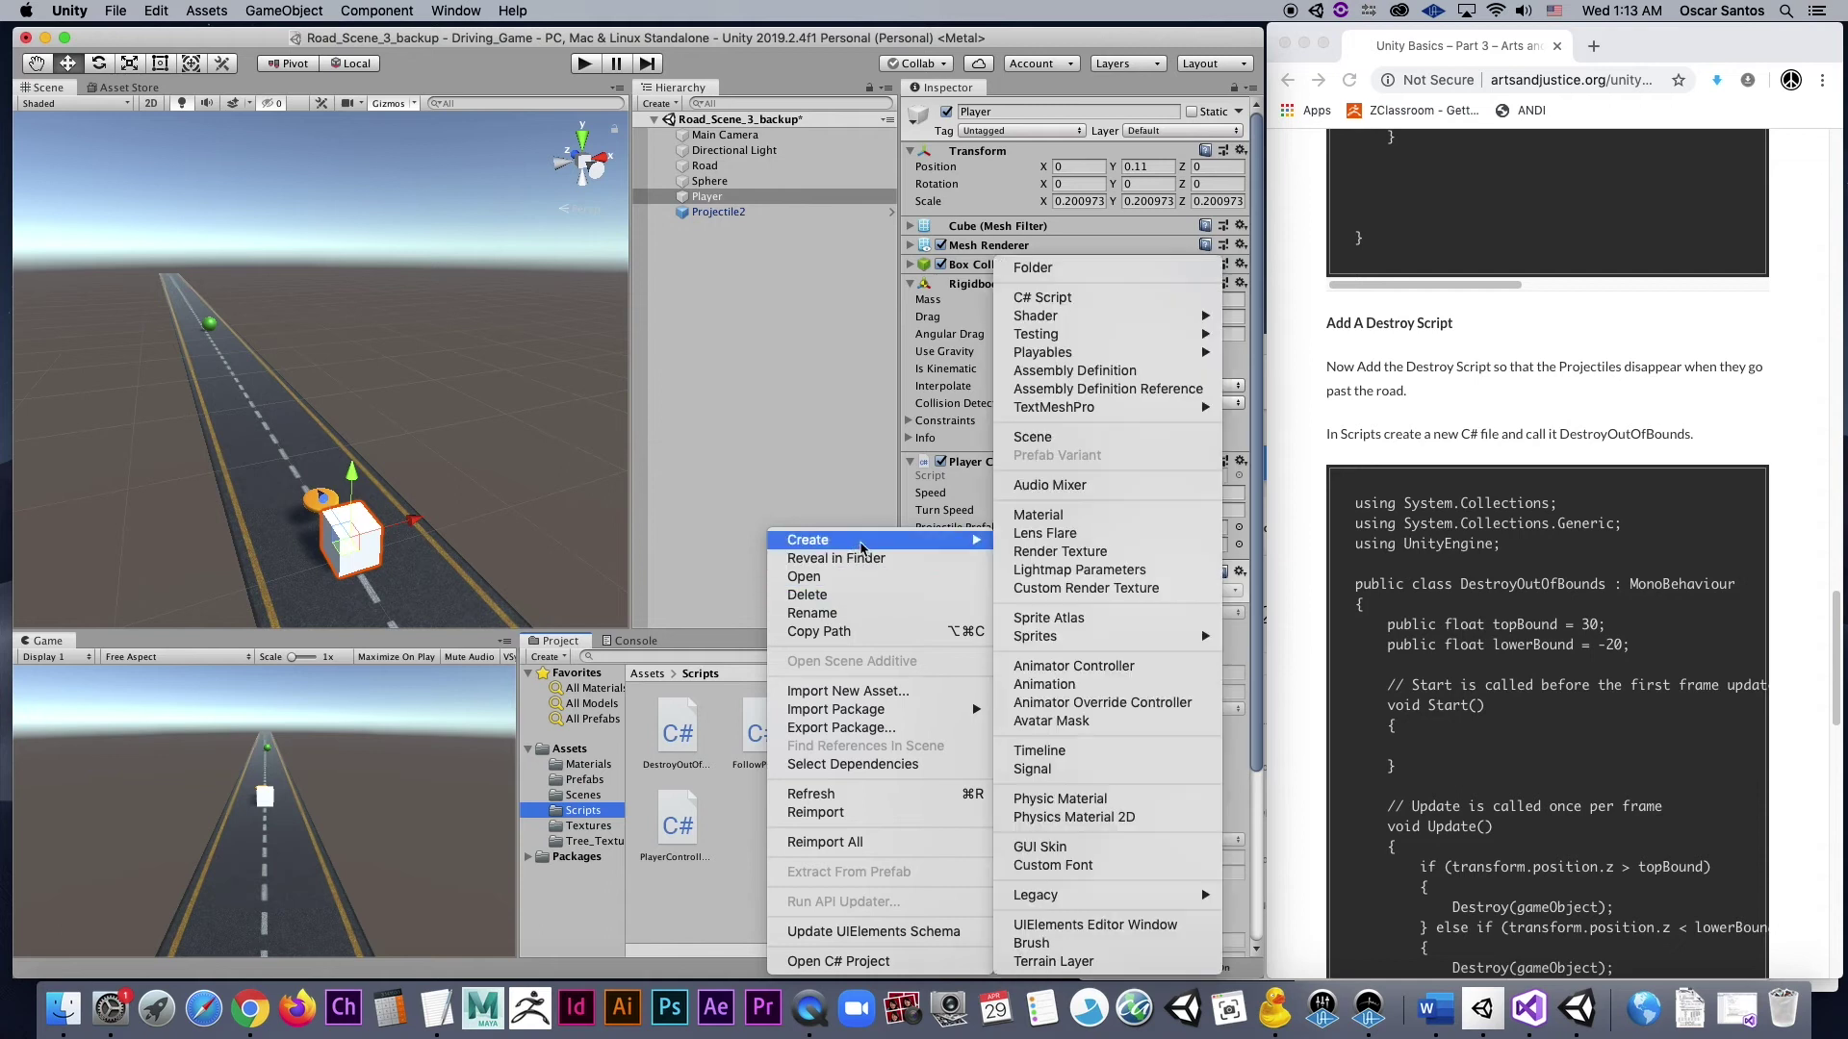
pyautogui.click(716, 749)
pyautogui.click(691, 768)
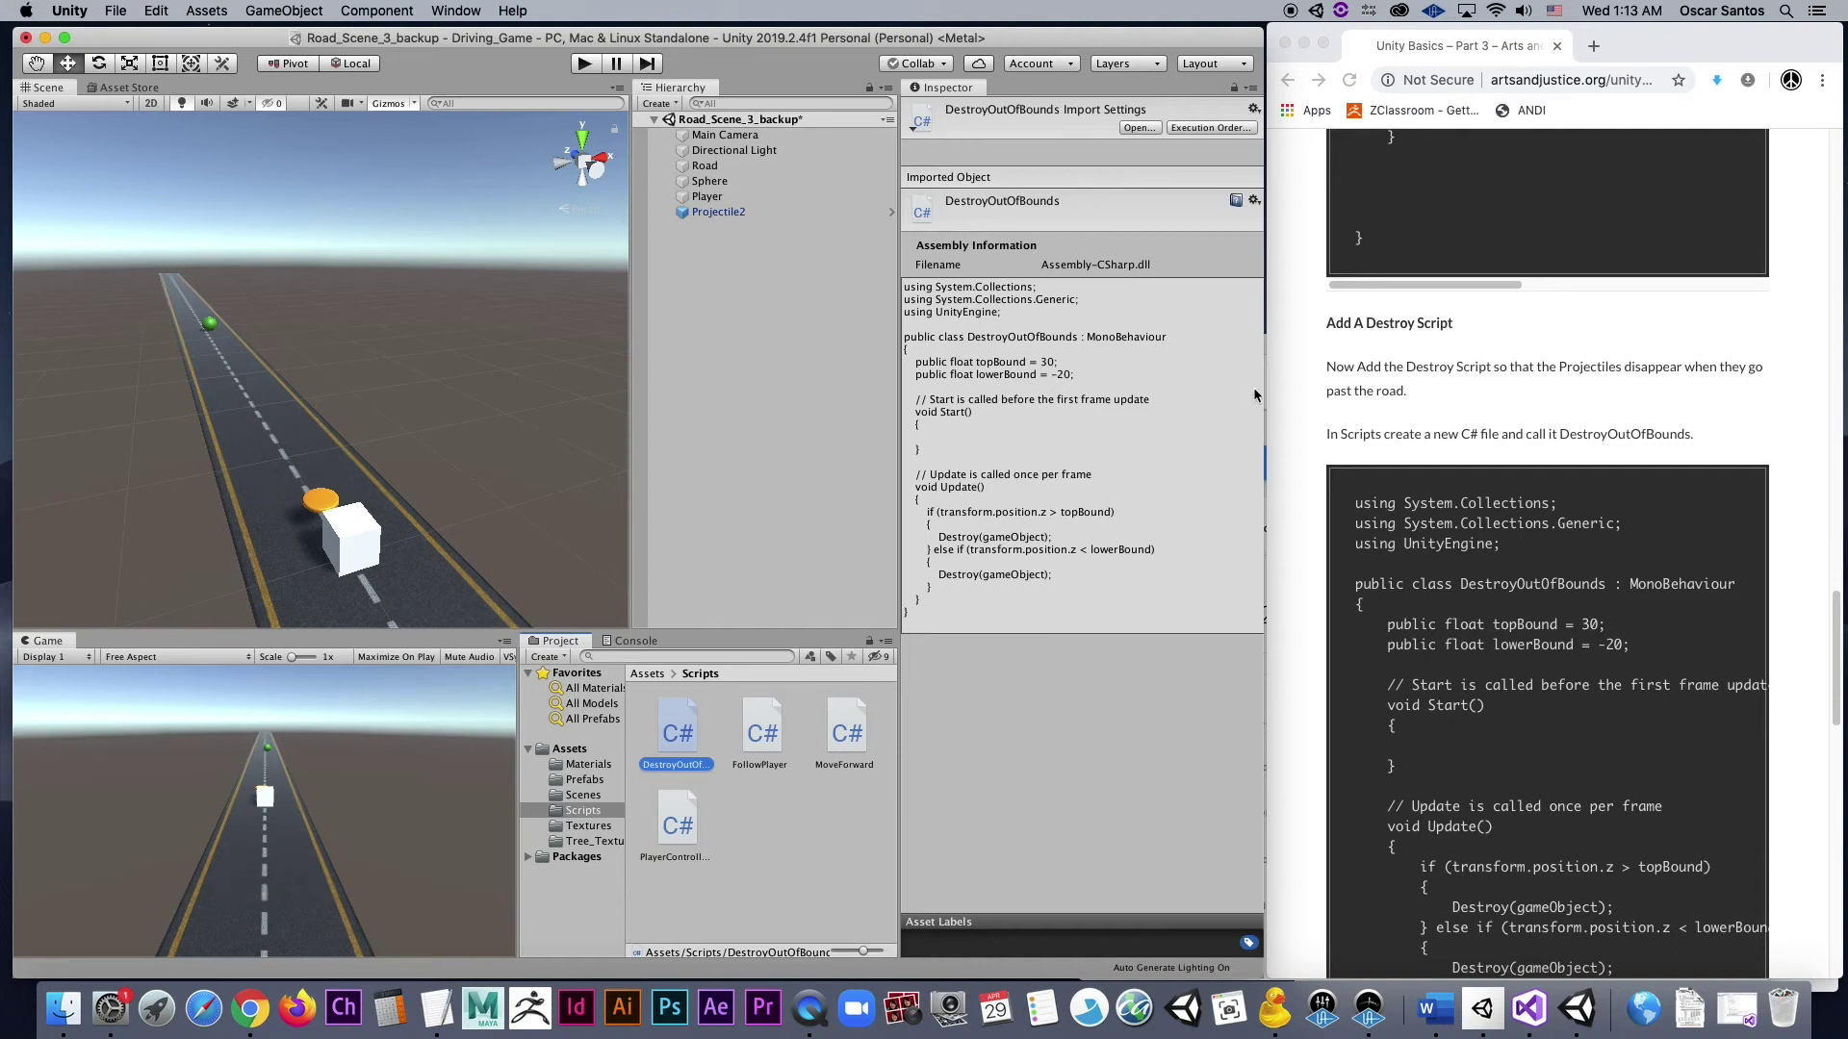
pyautogui.scroll(-3, 1598, 532)
pyautogui.scroll(-1, 1593, 538)
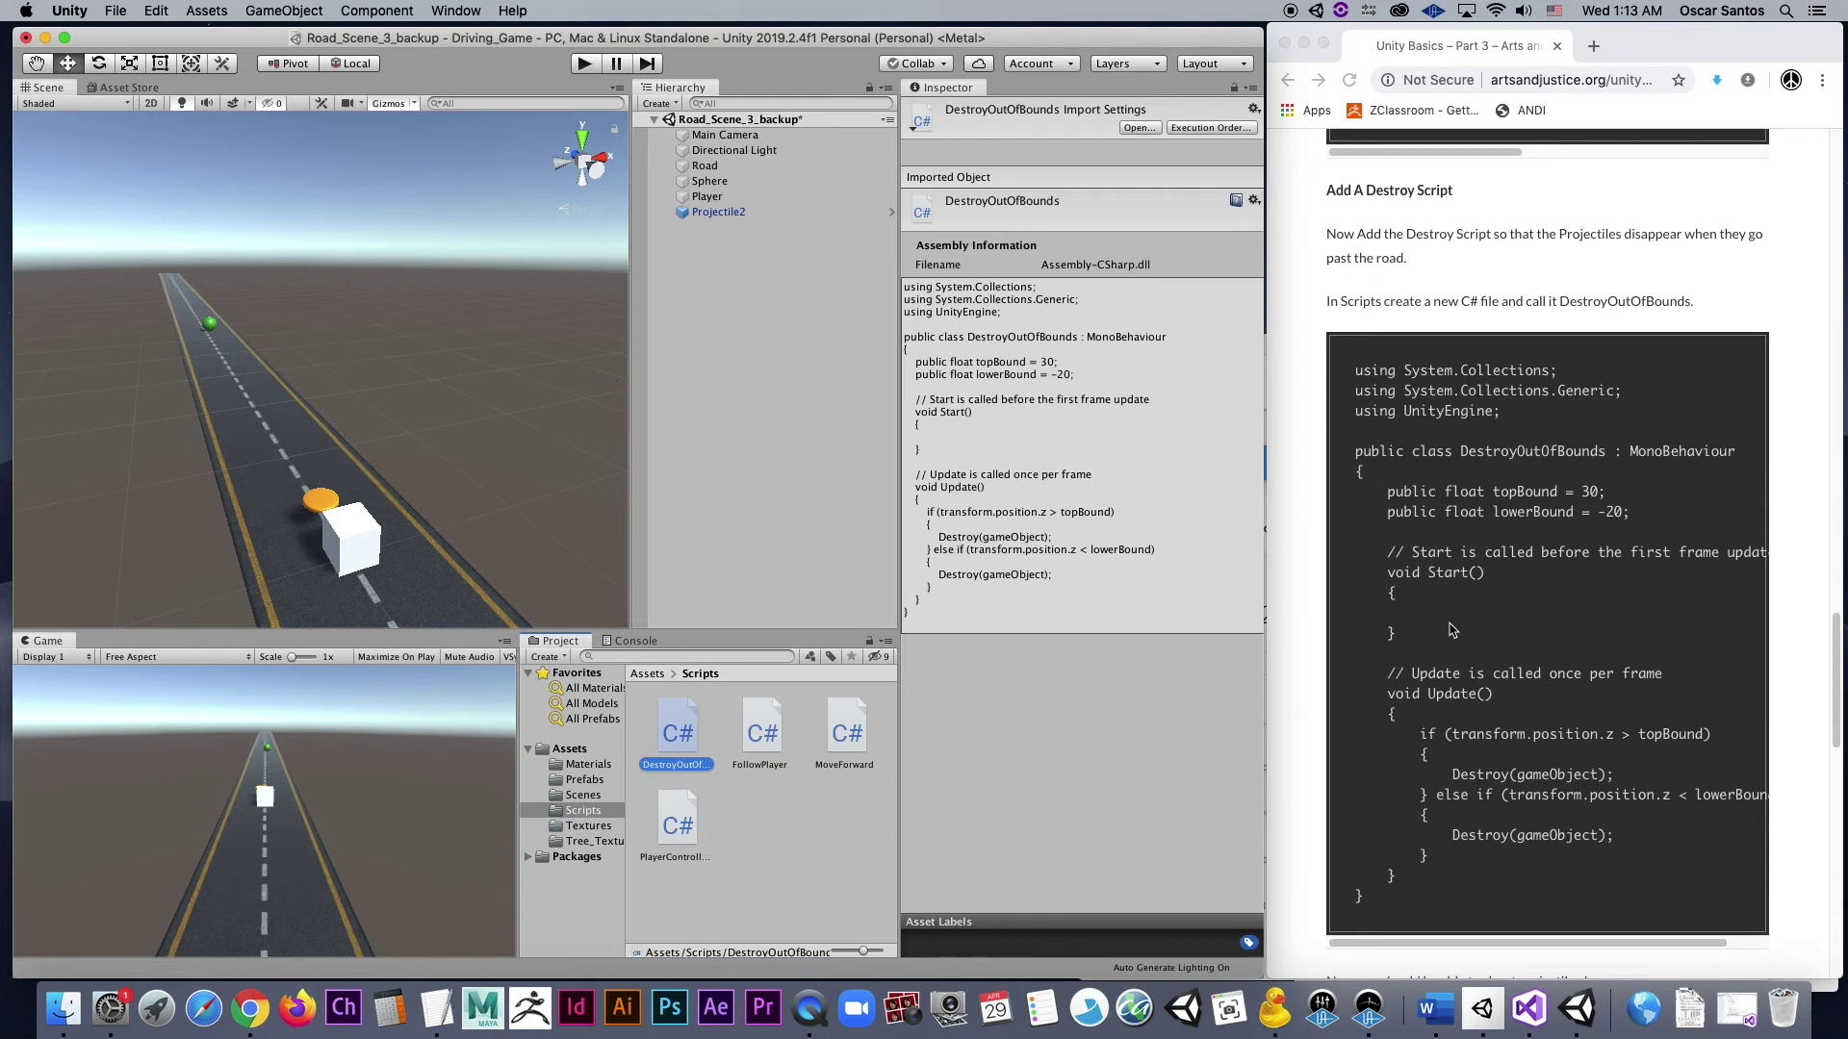
pyautogui.scroll(-5, 1451, 627)
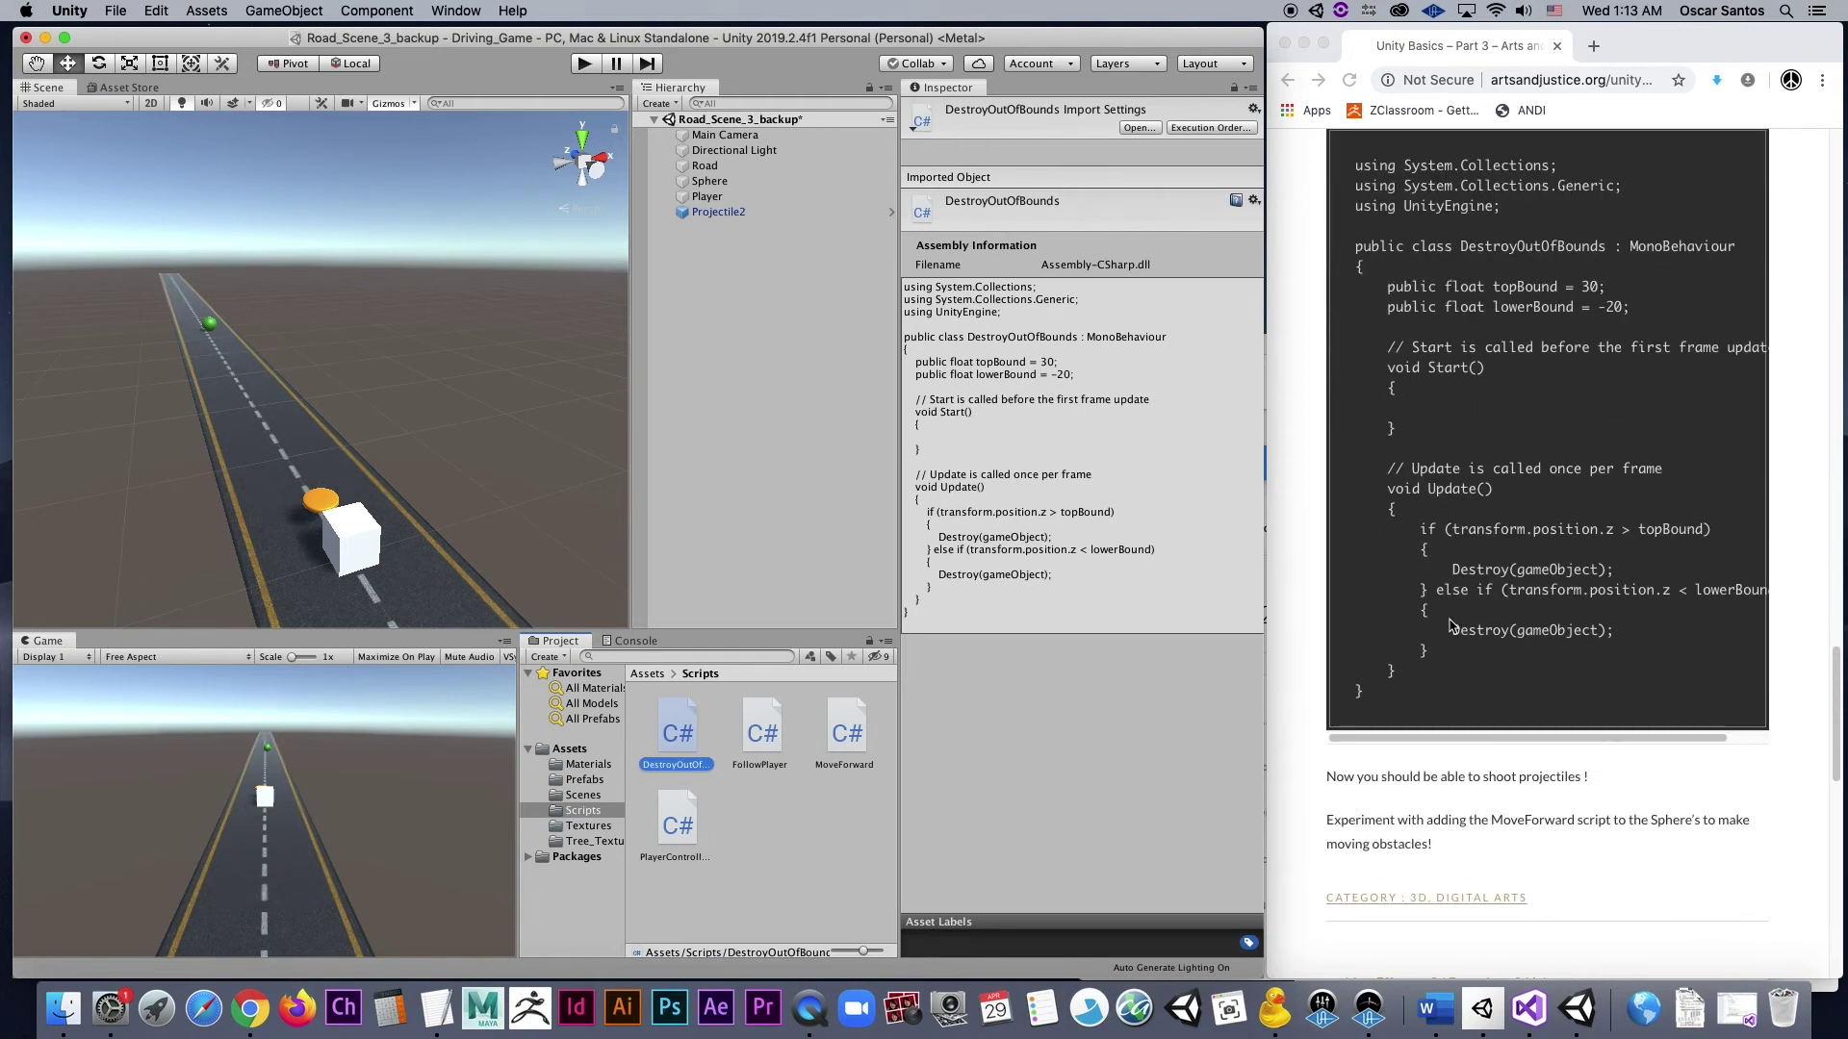
pyautogui.scroll(1, 1452, 621)
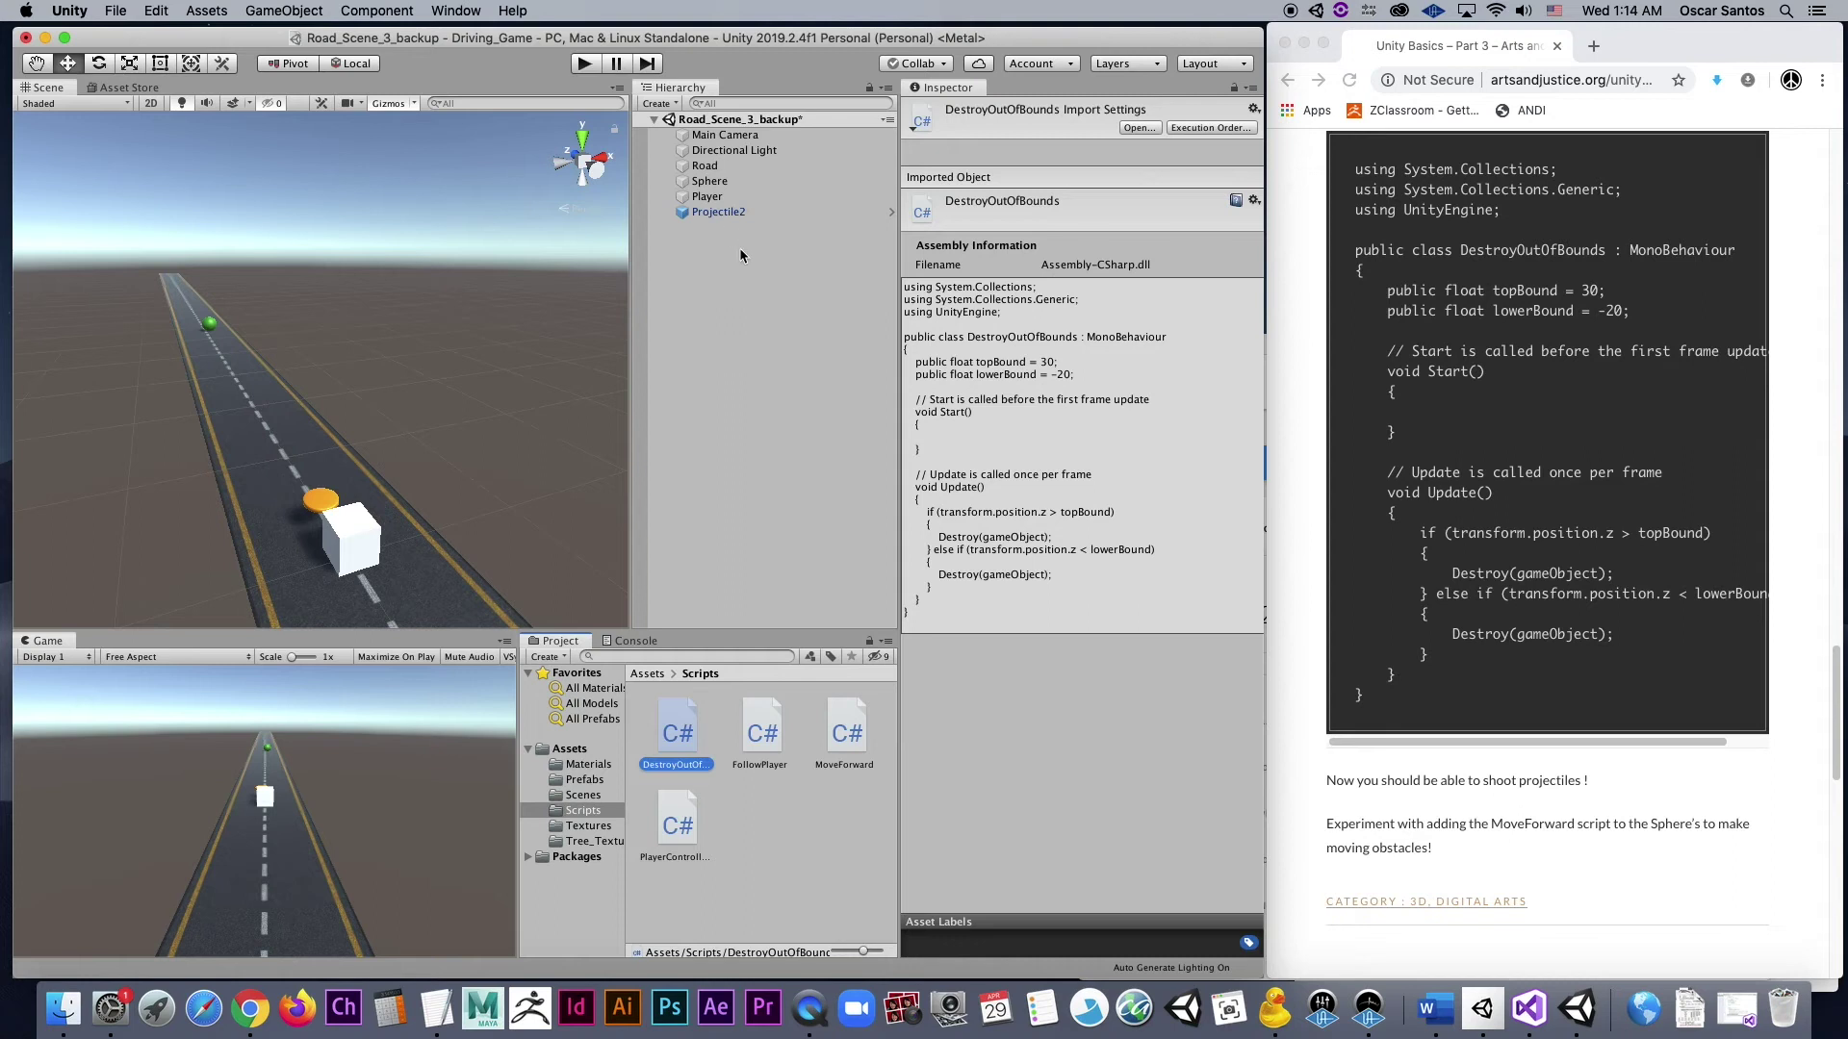
# - Attach the DestroyOutOfBounds script to the Projectile2 object in the scene
pyautogui.click(760, 597)
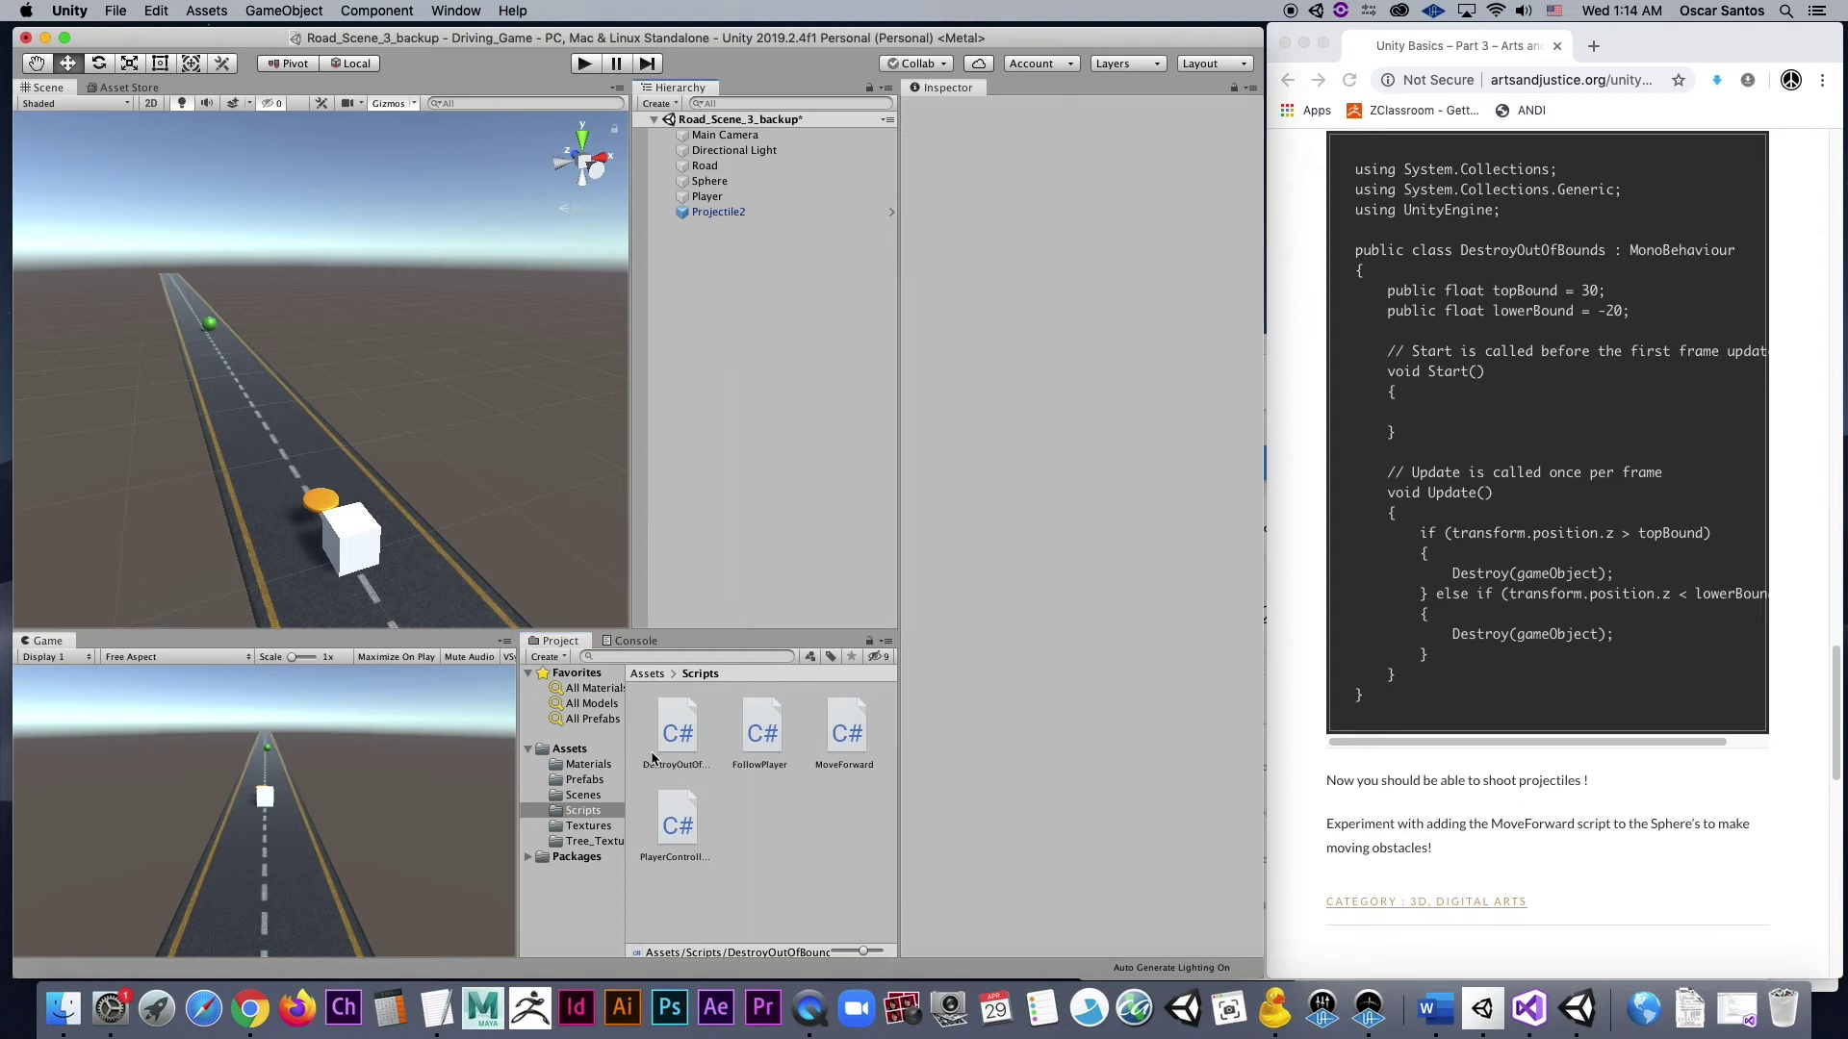
pyautogui.click(680, 734)
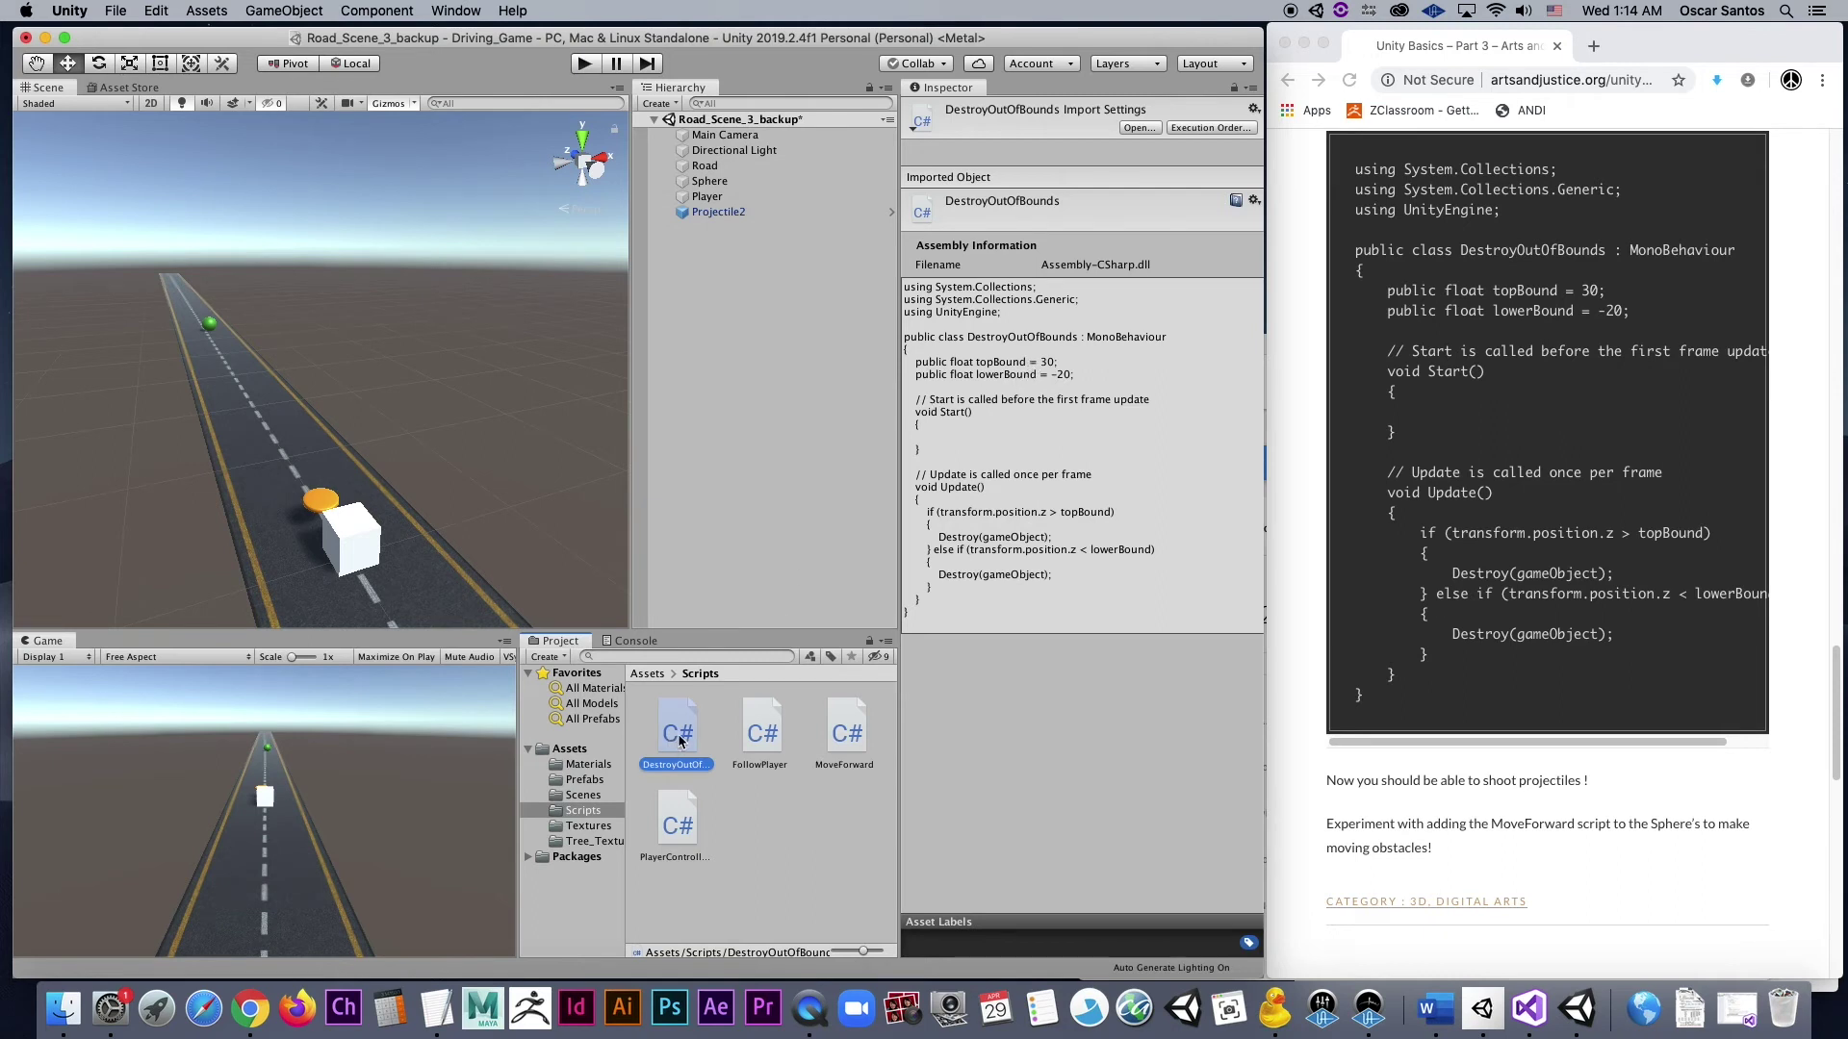
pyautogui.moveTo(682, 737); pyautogui.dragTo(704, 213)
pyautogui.click(703, 213)
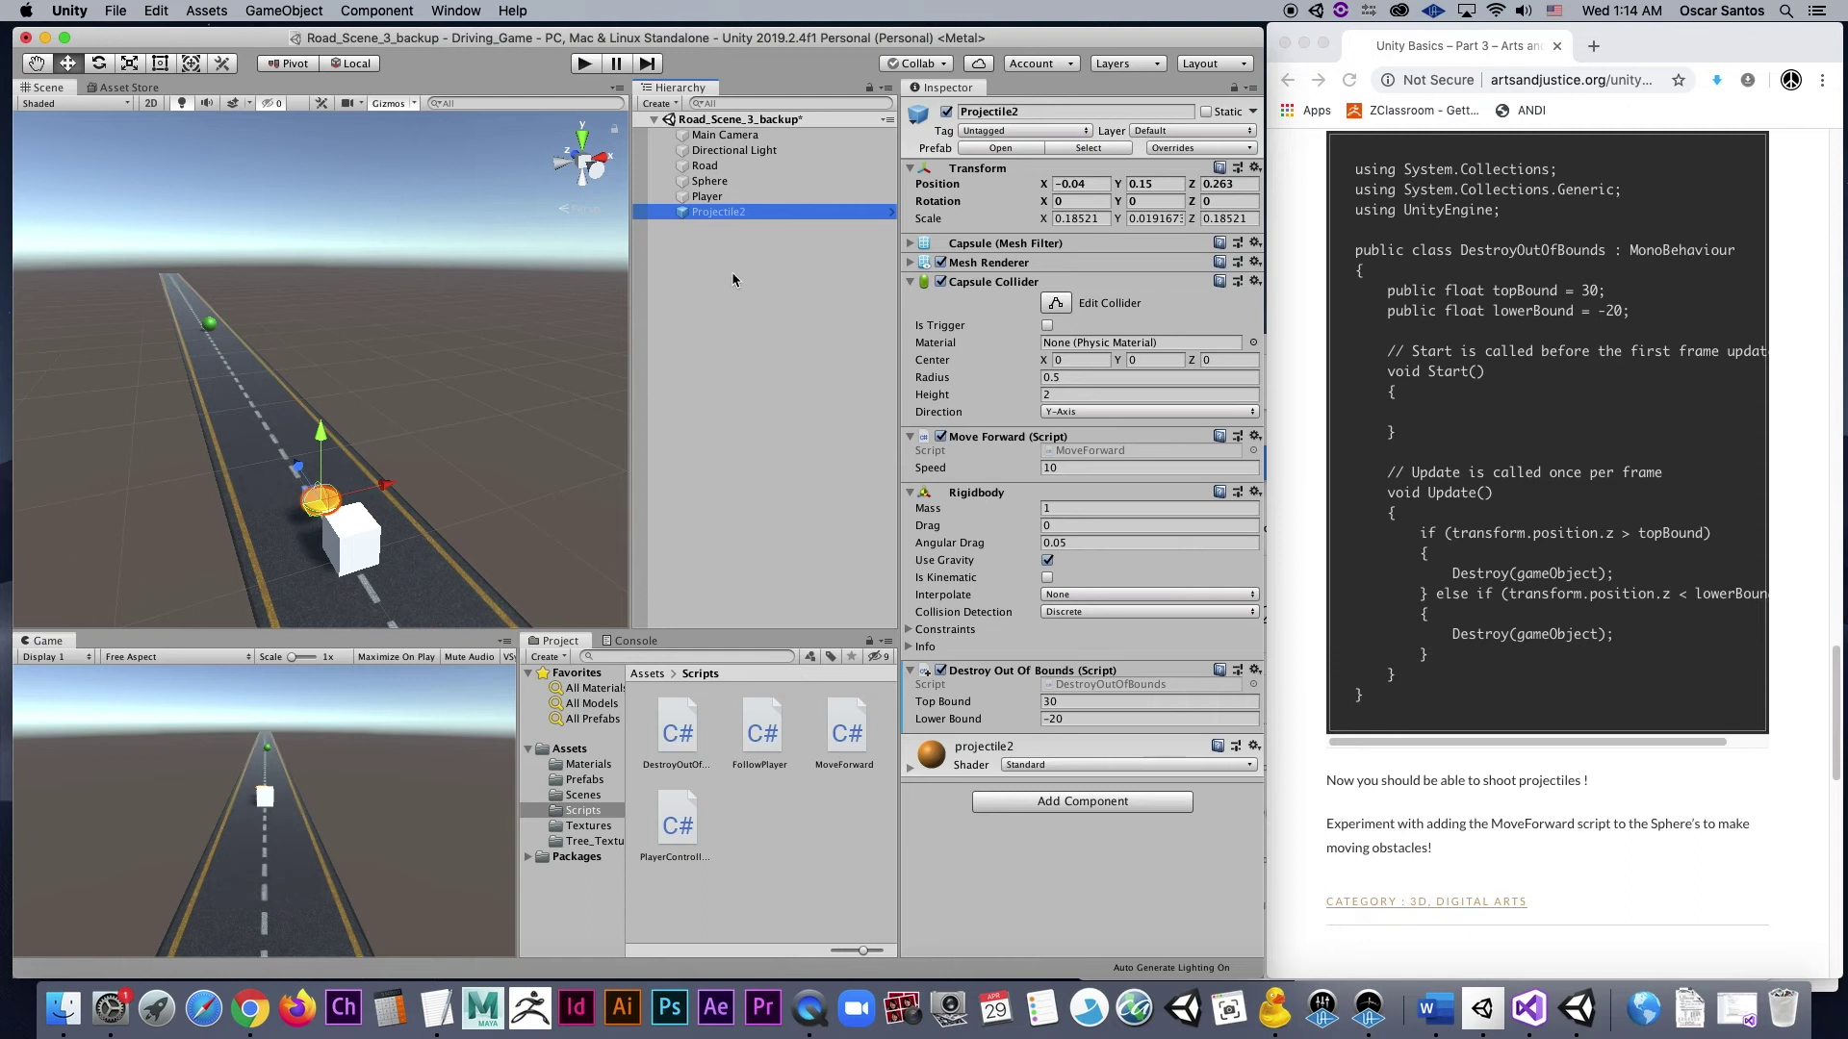
pyautogui.click(730, 214)
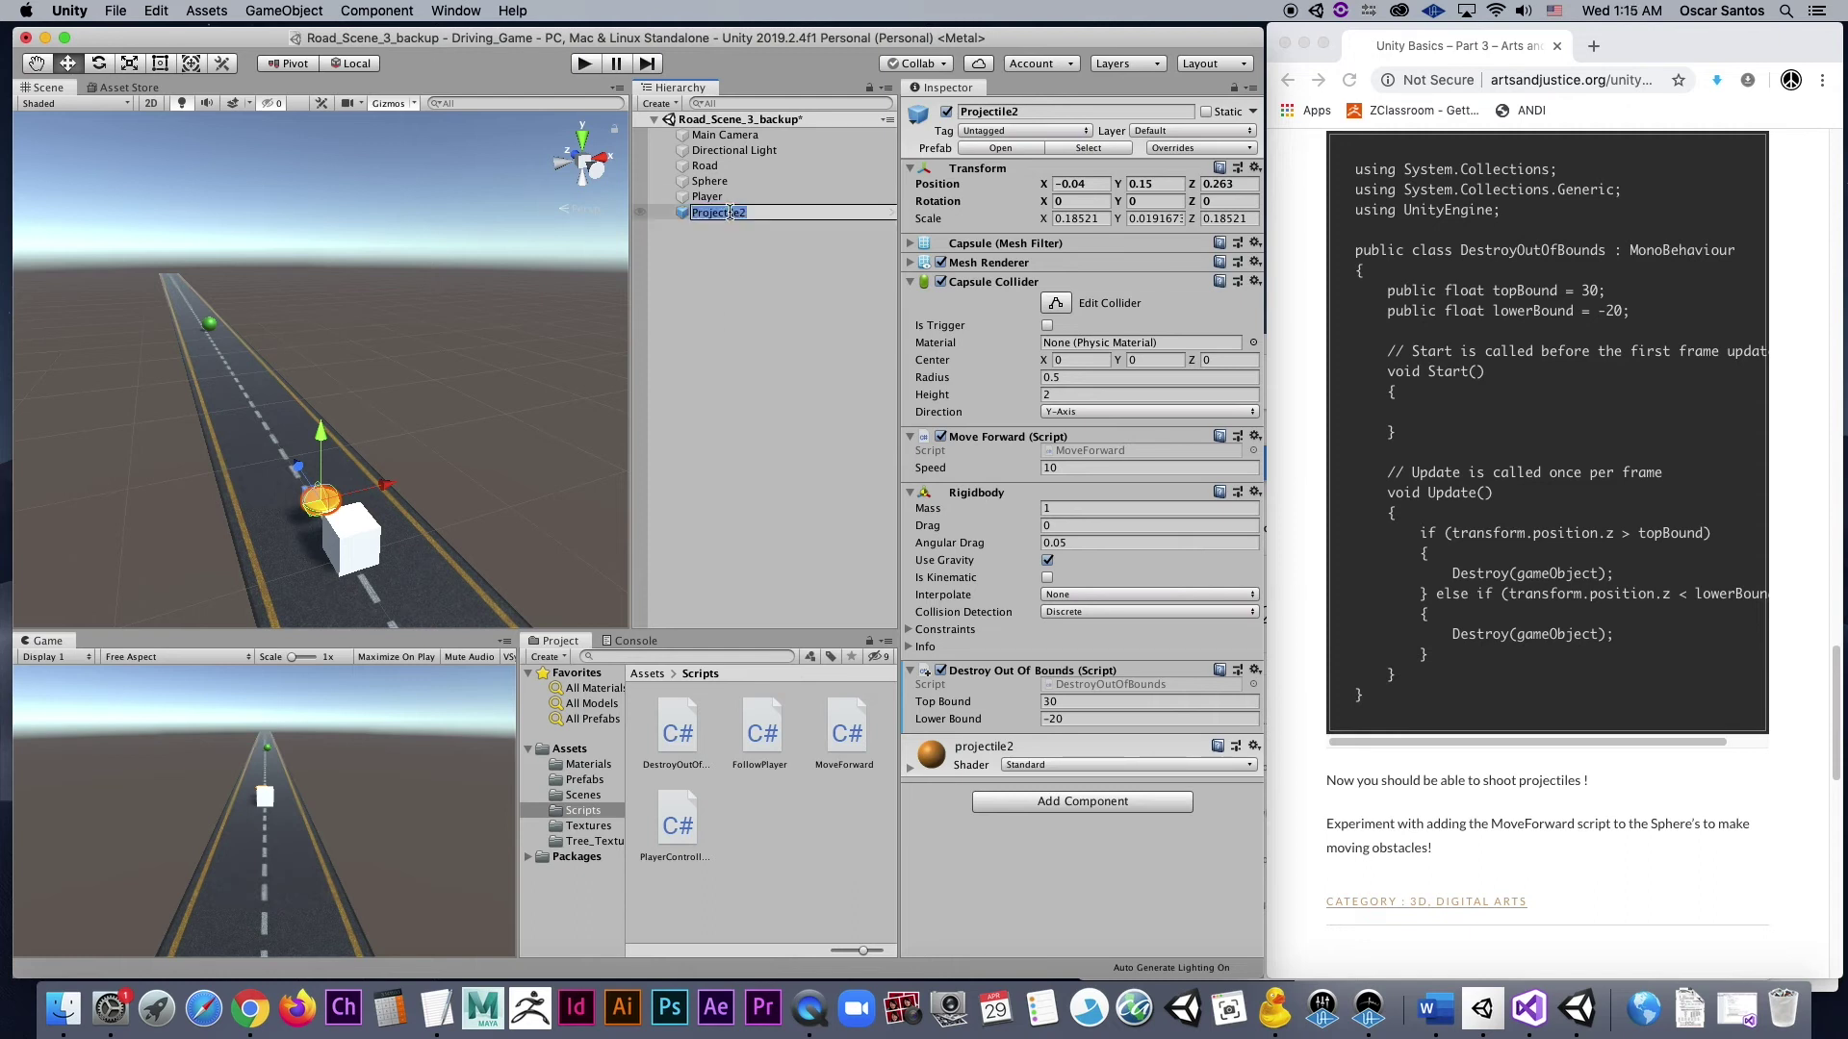
pyautogui.click(729, 252)
pyautogui.click(711, 213)
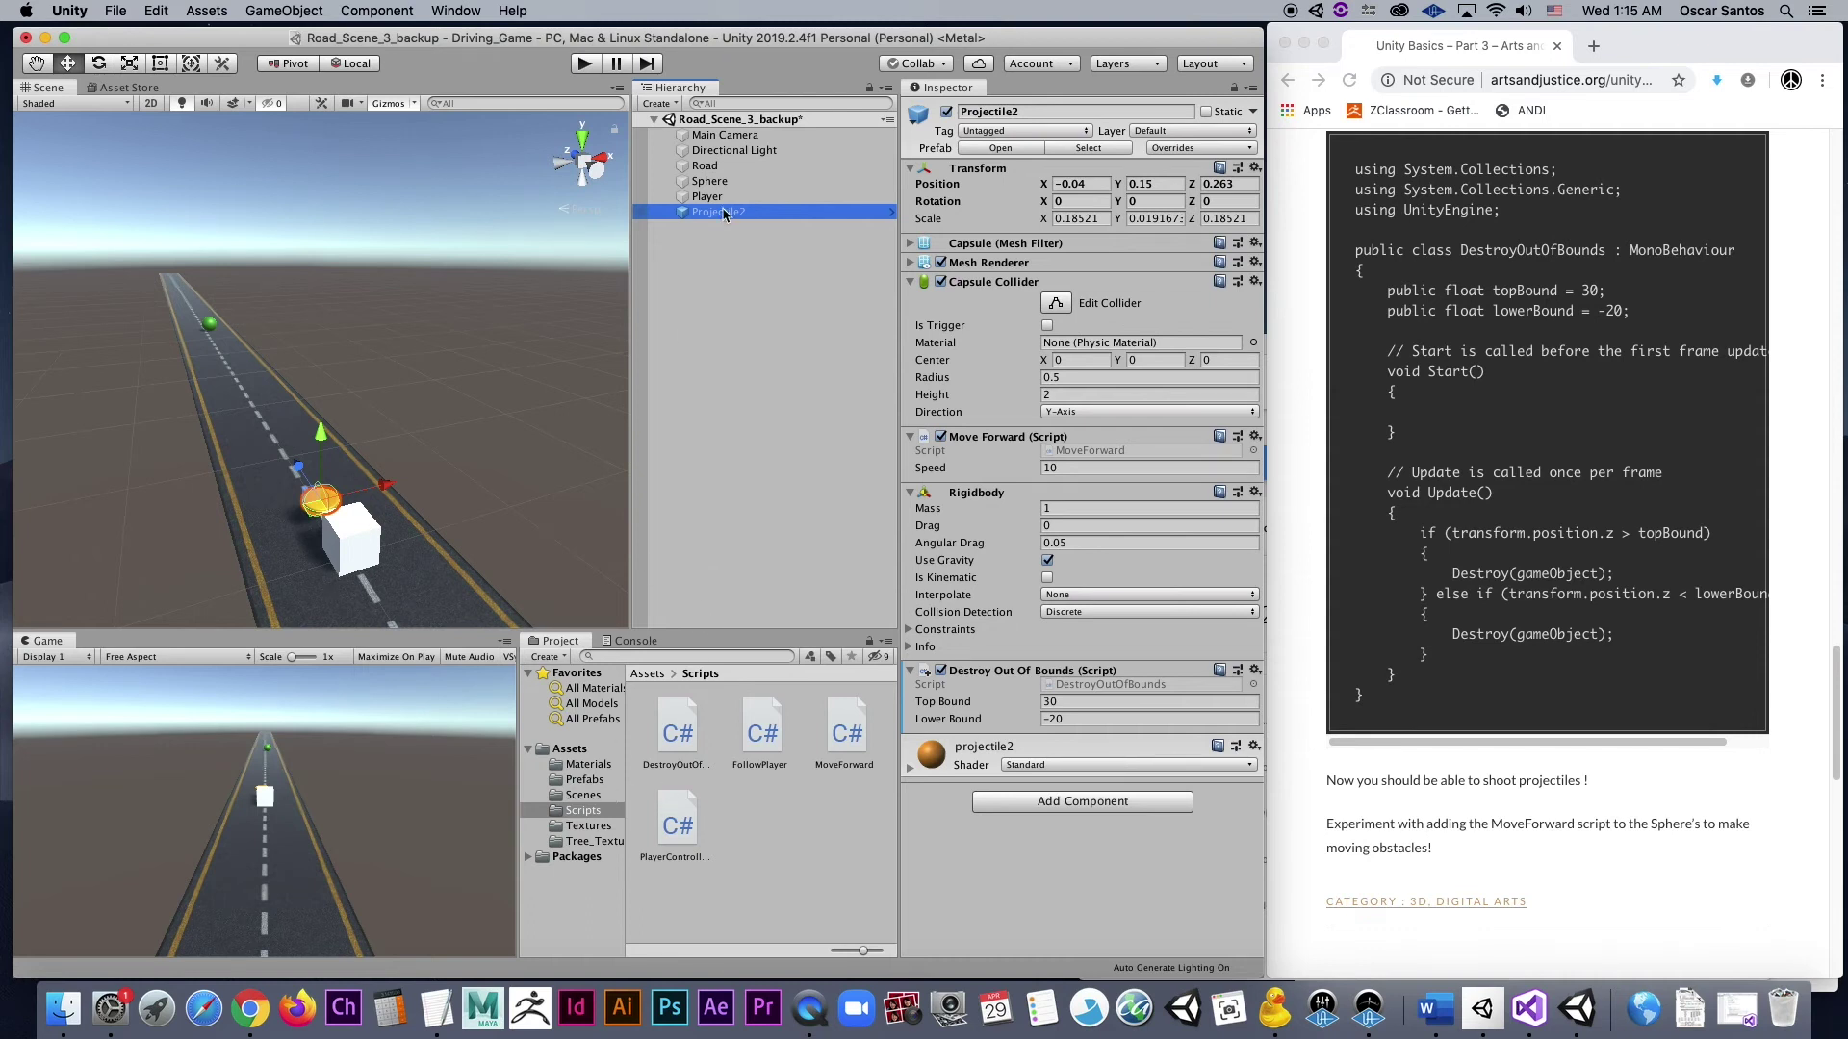
# - Apply all of Projectile2's overrides to its prefab so the prefab includes the DestroyOutOfBounds script
pyautogui.click(584, 780)
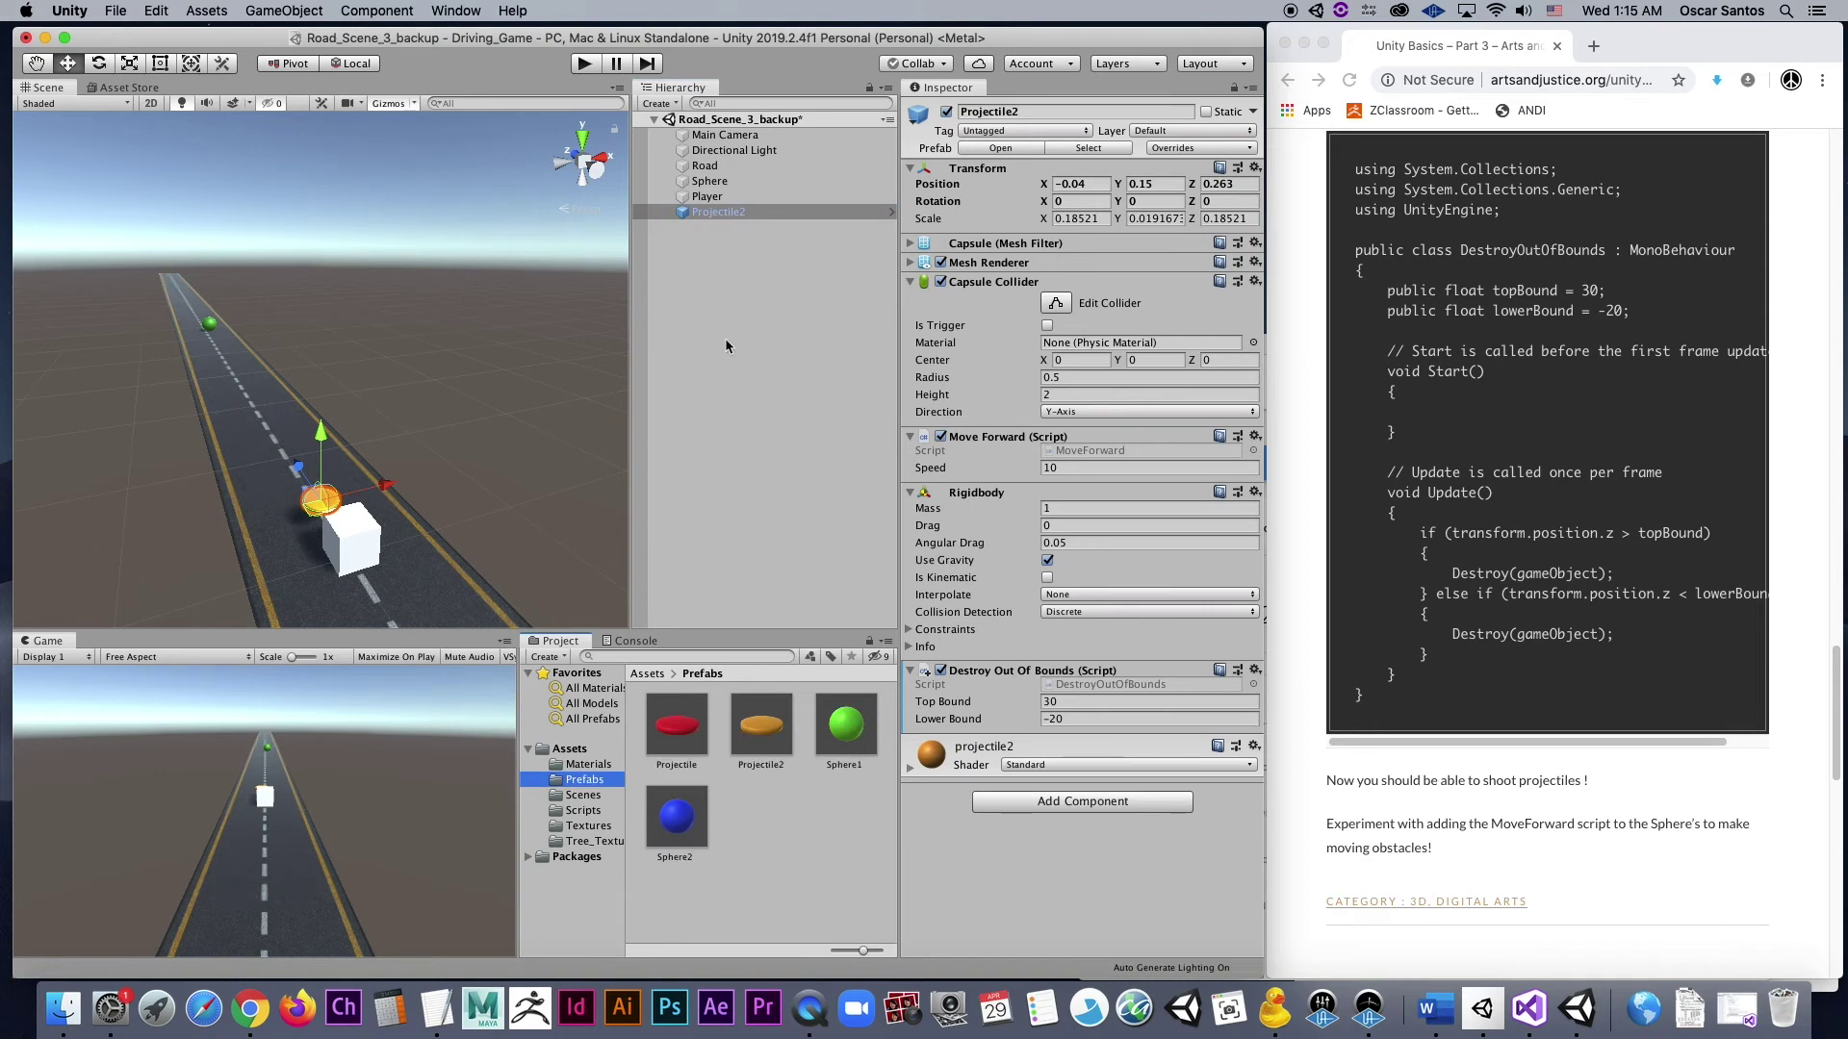
pyautogui.click(729, 213)
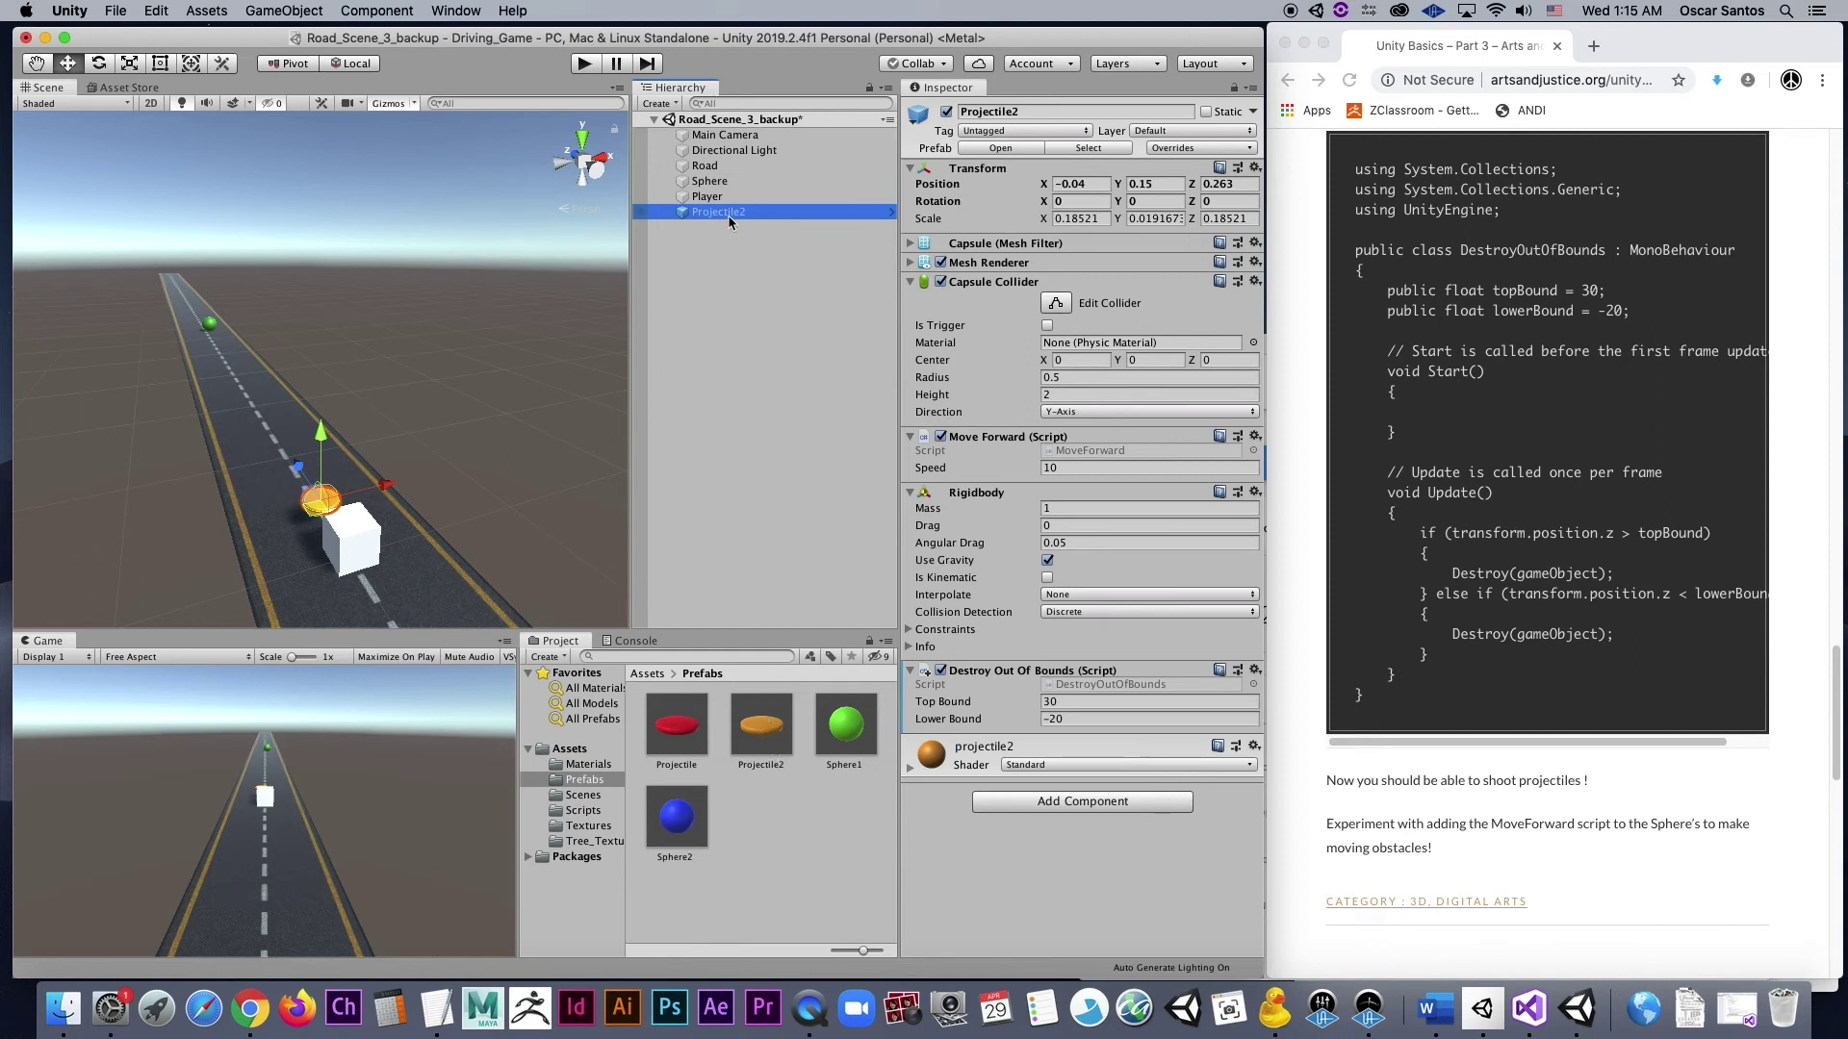
pyautogui.click(589, 811)
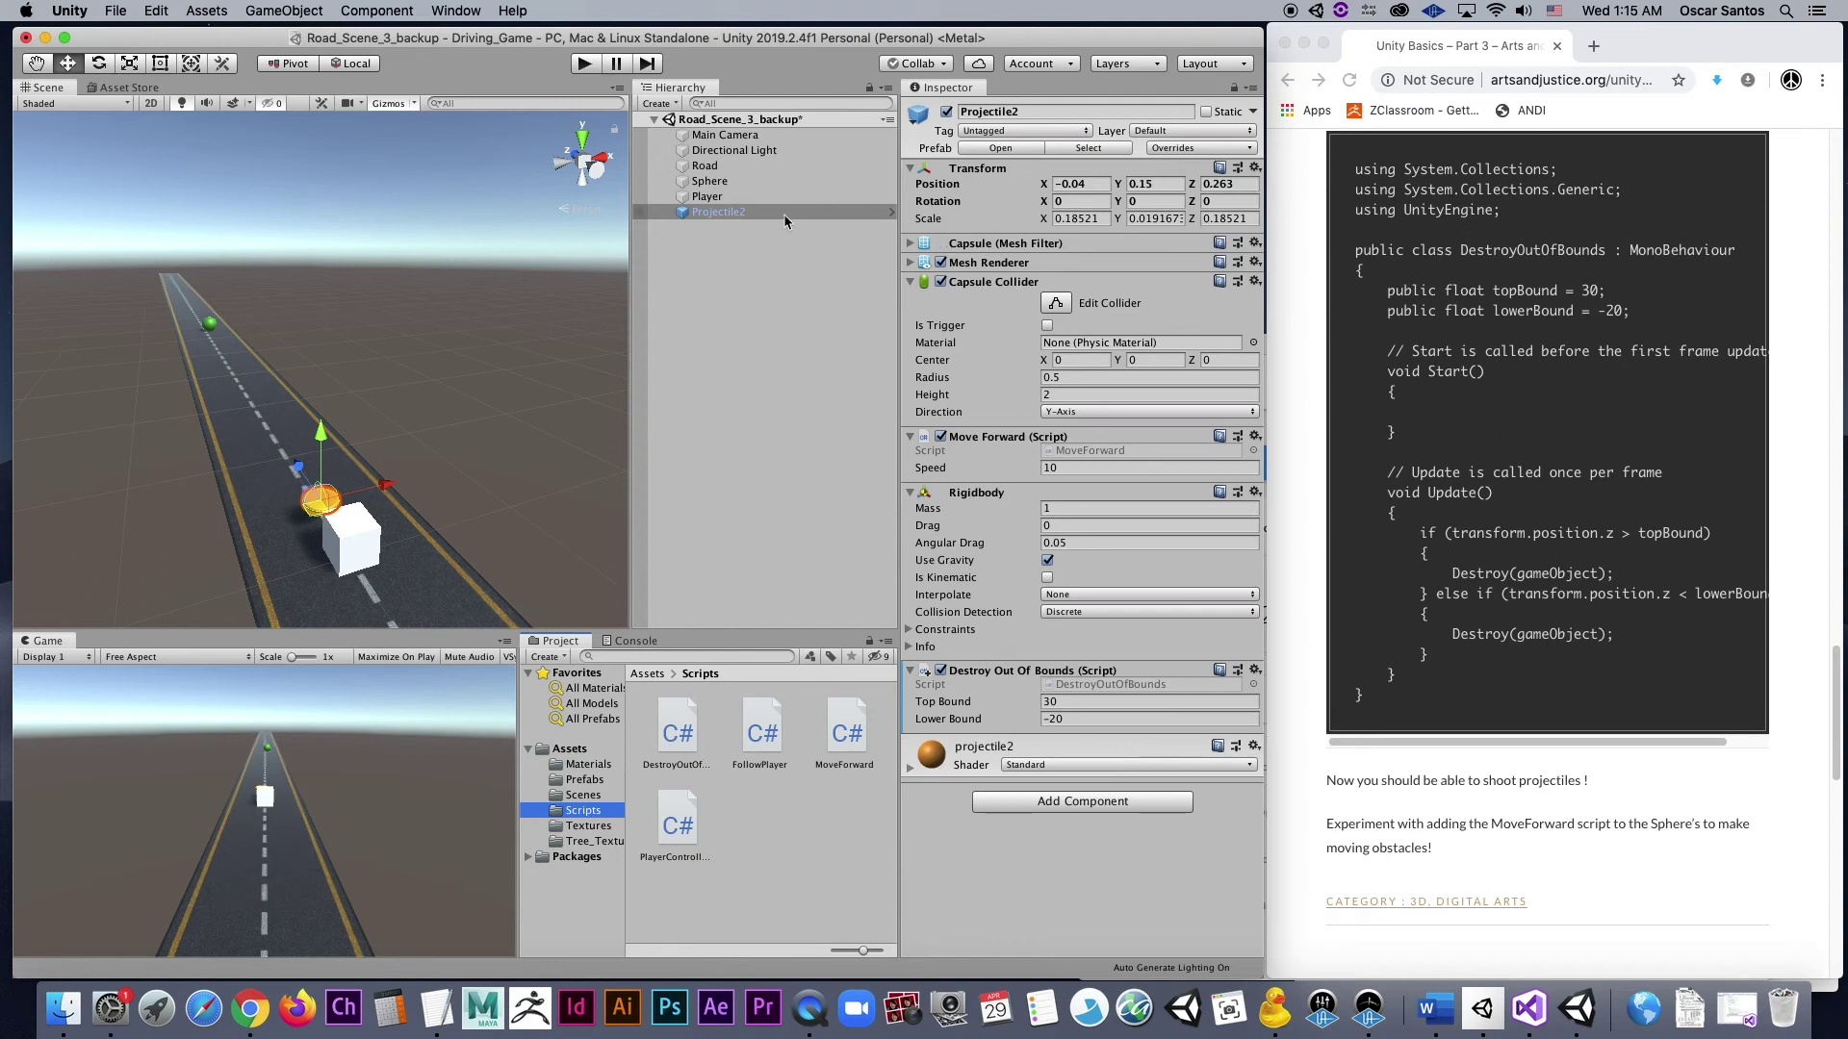
pyautogui.click(1207, 148)
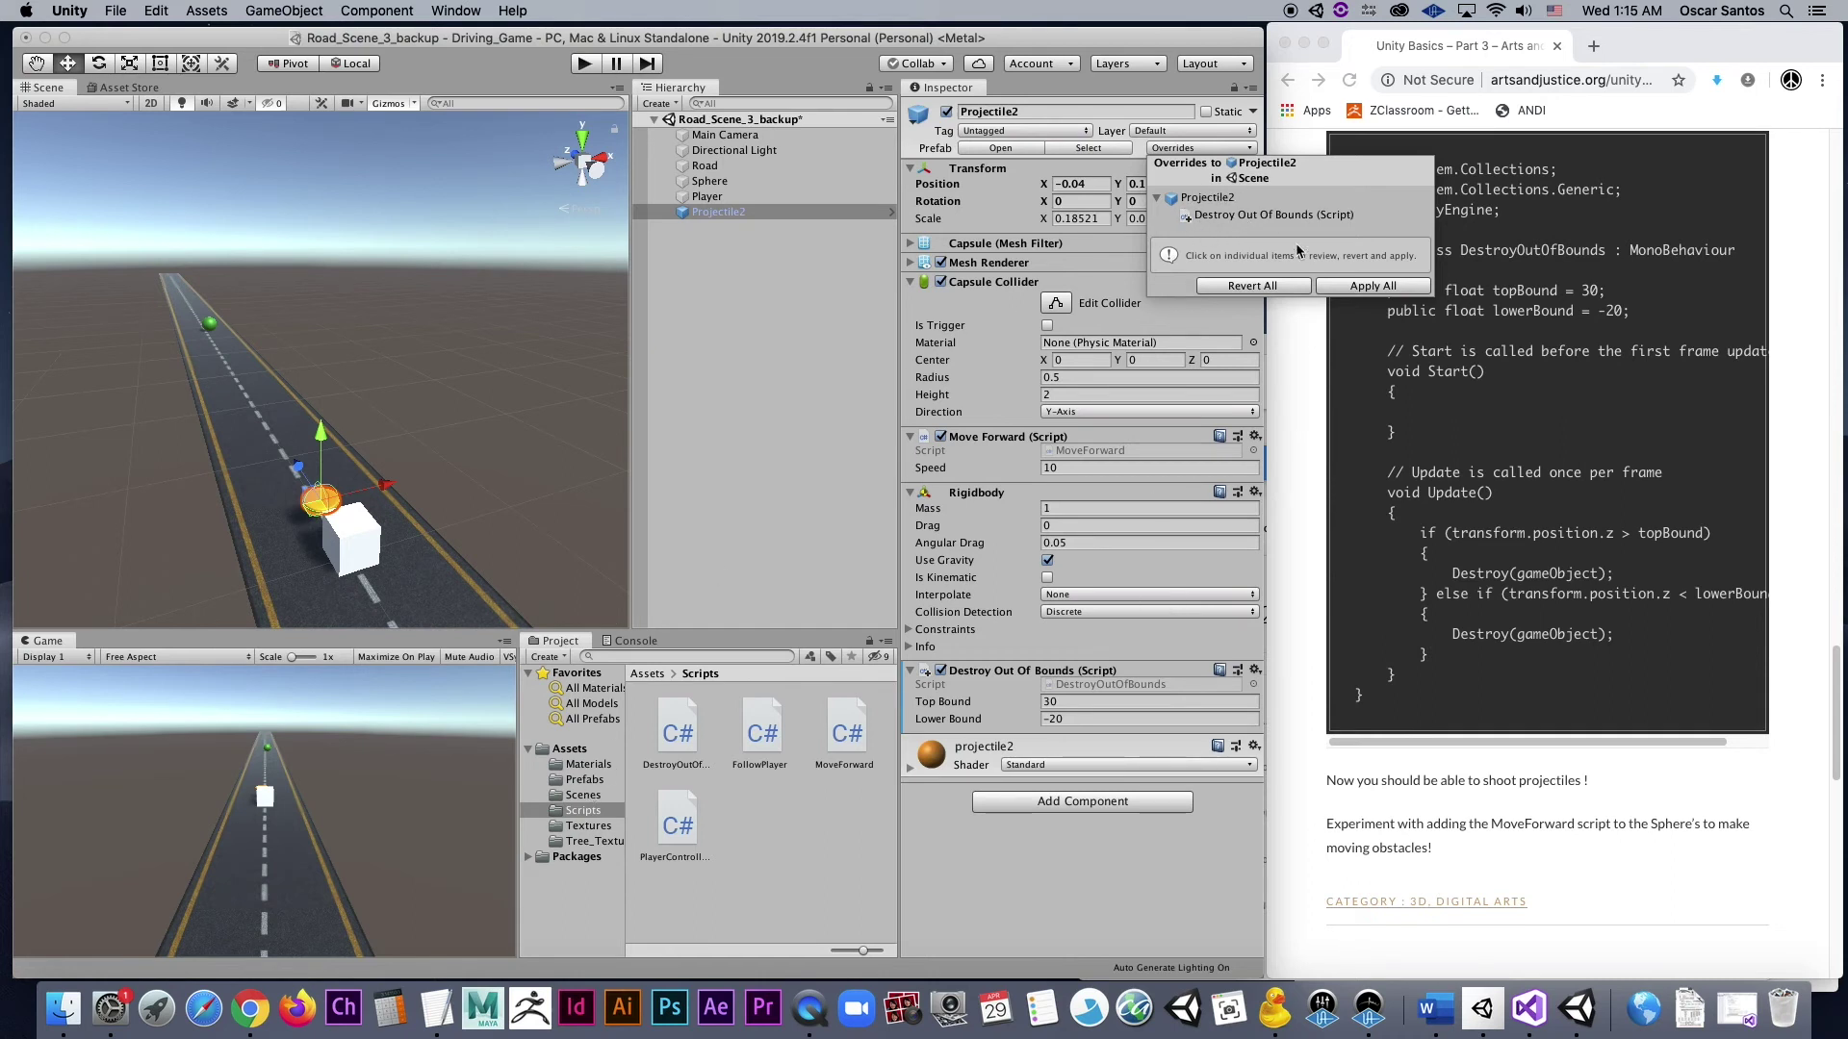
pyautogui.click(1351, 287)
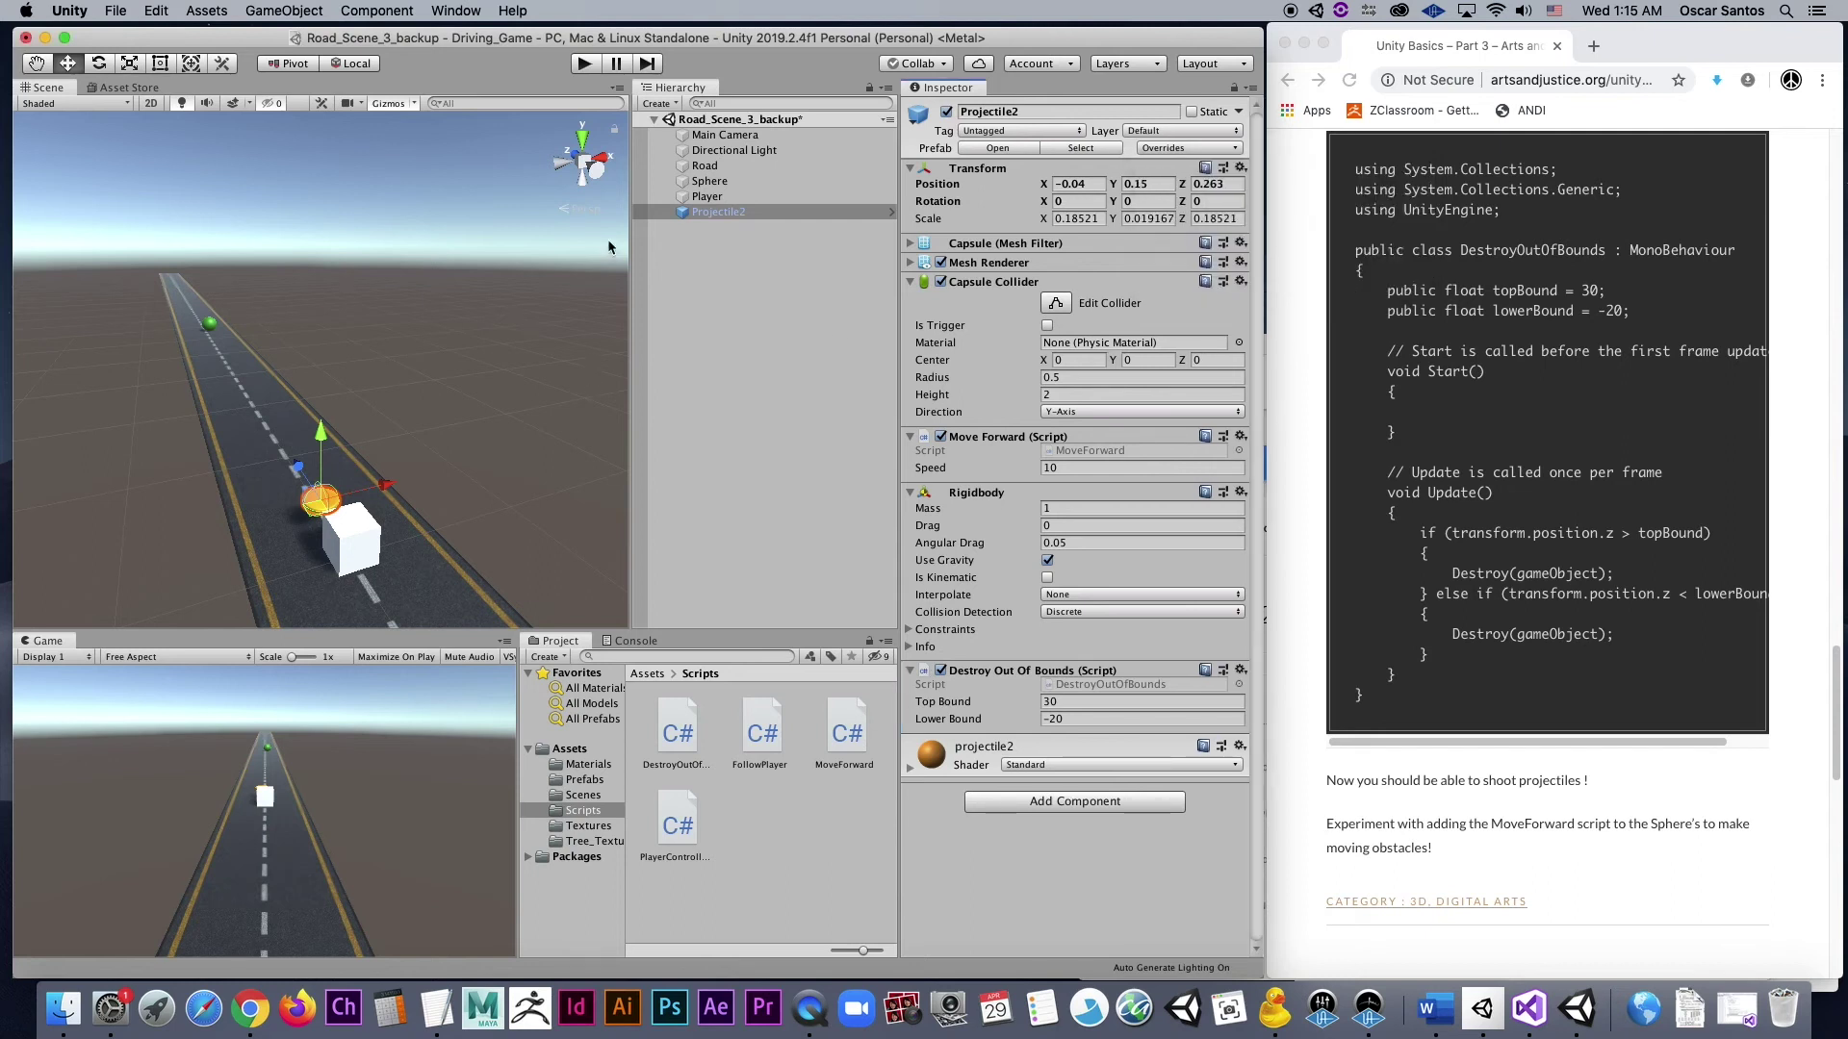
# - Run a play test while viewing the whole road from farther away in the Scene view, then stop it
pyautogui.click(584, 63)
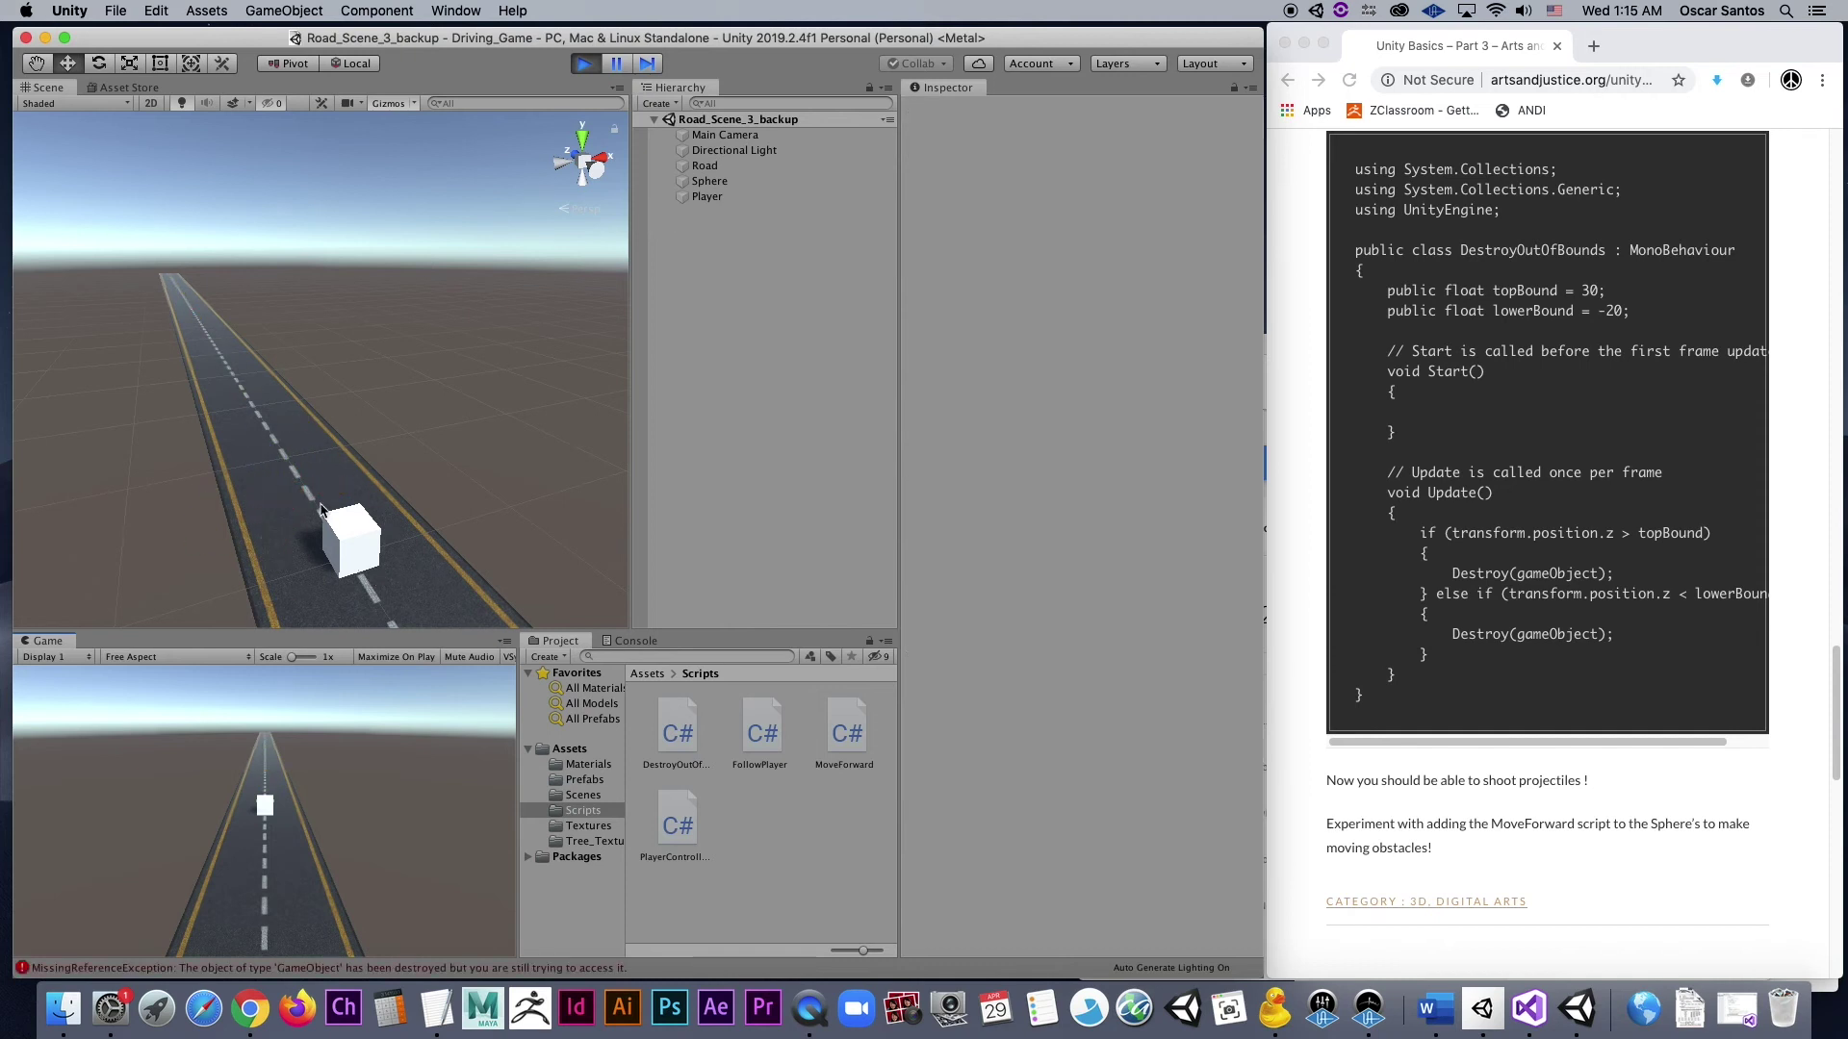
pyautogui.scroll(-5, 320, 510)
pyautogui.keyDown('alt'); pyautogui.moveTo(234, 409); pyautogui.dragTo(278, 398); pyautogui.keyUp('alt')
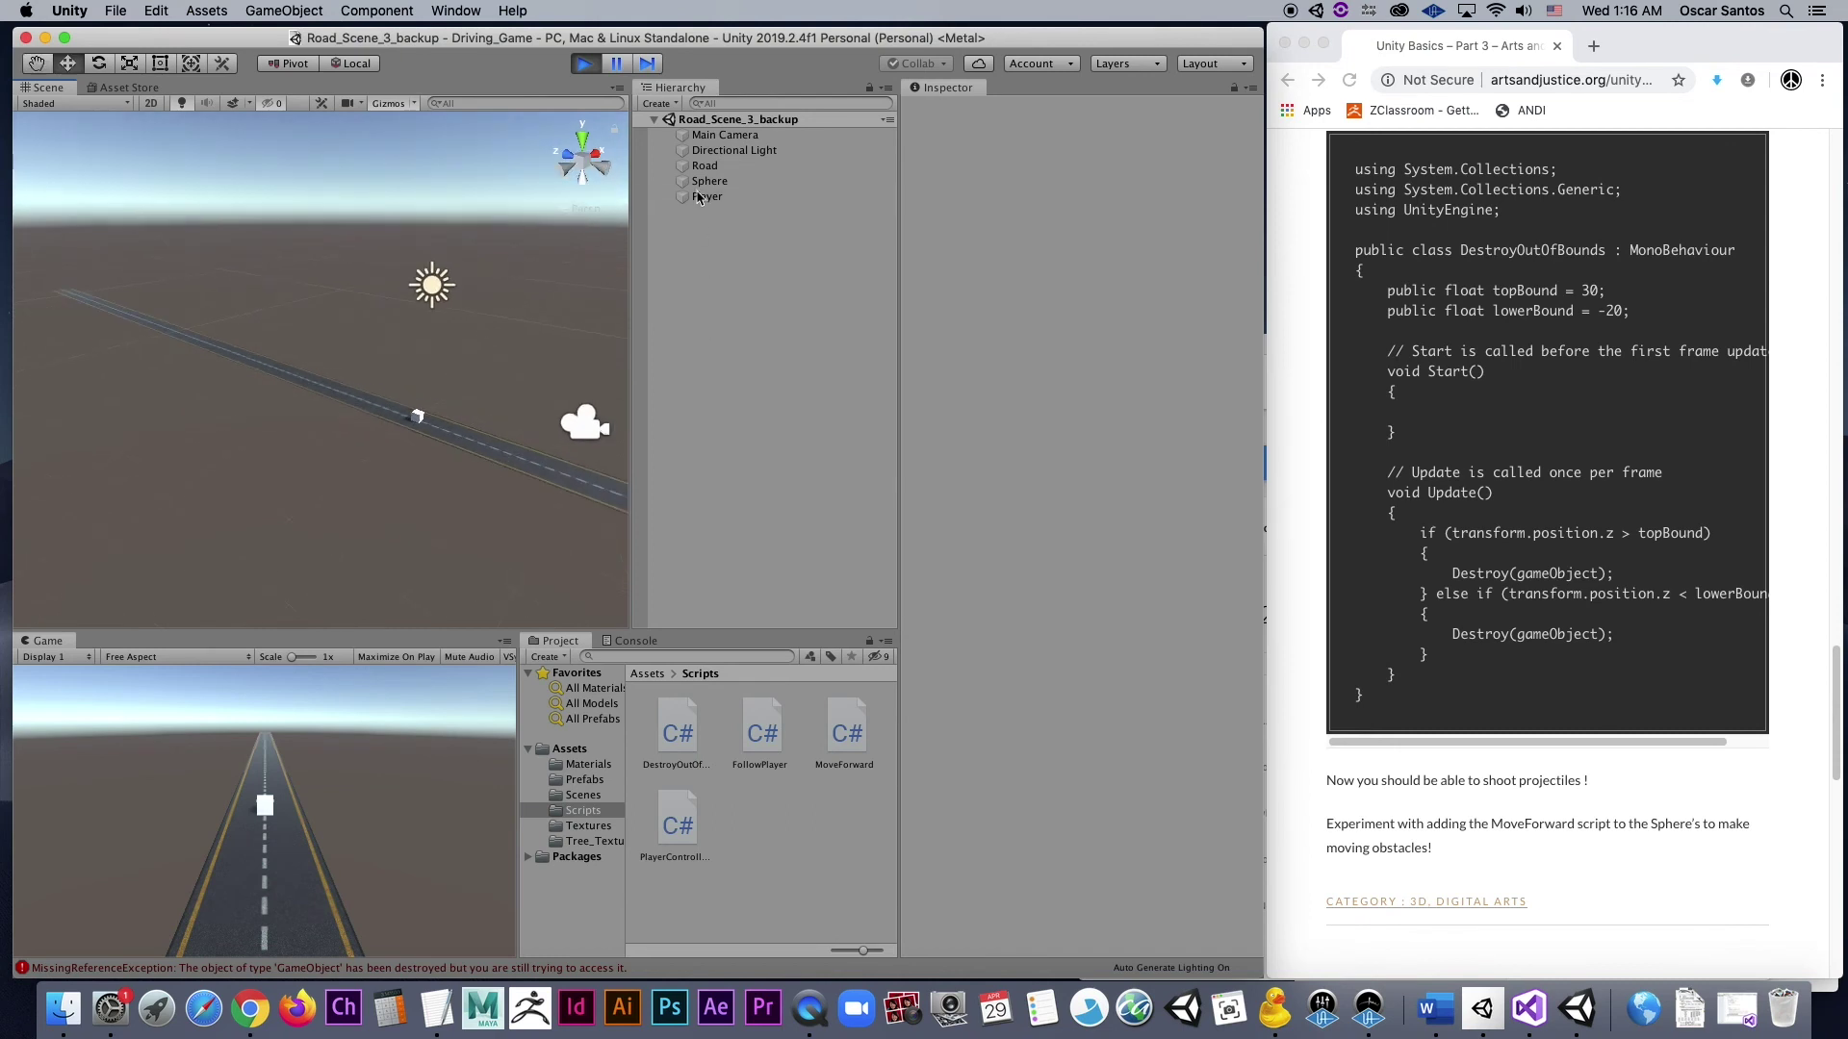
pyautogui.click(585, 65)
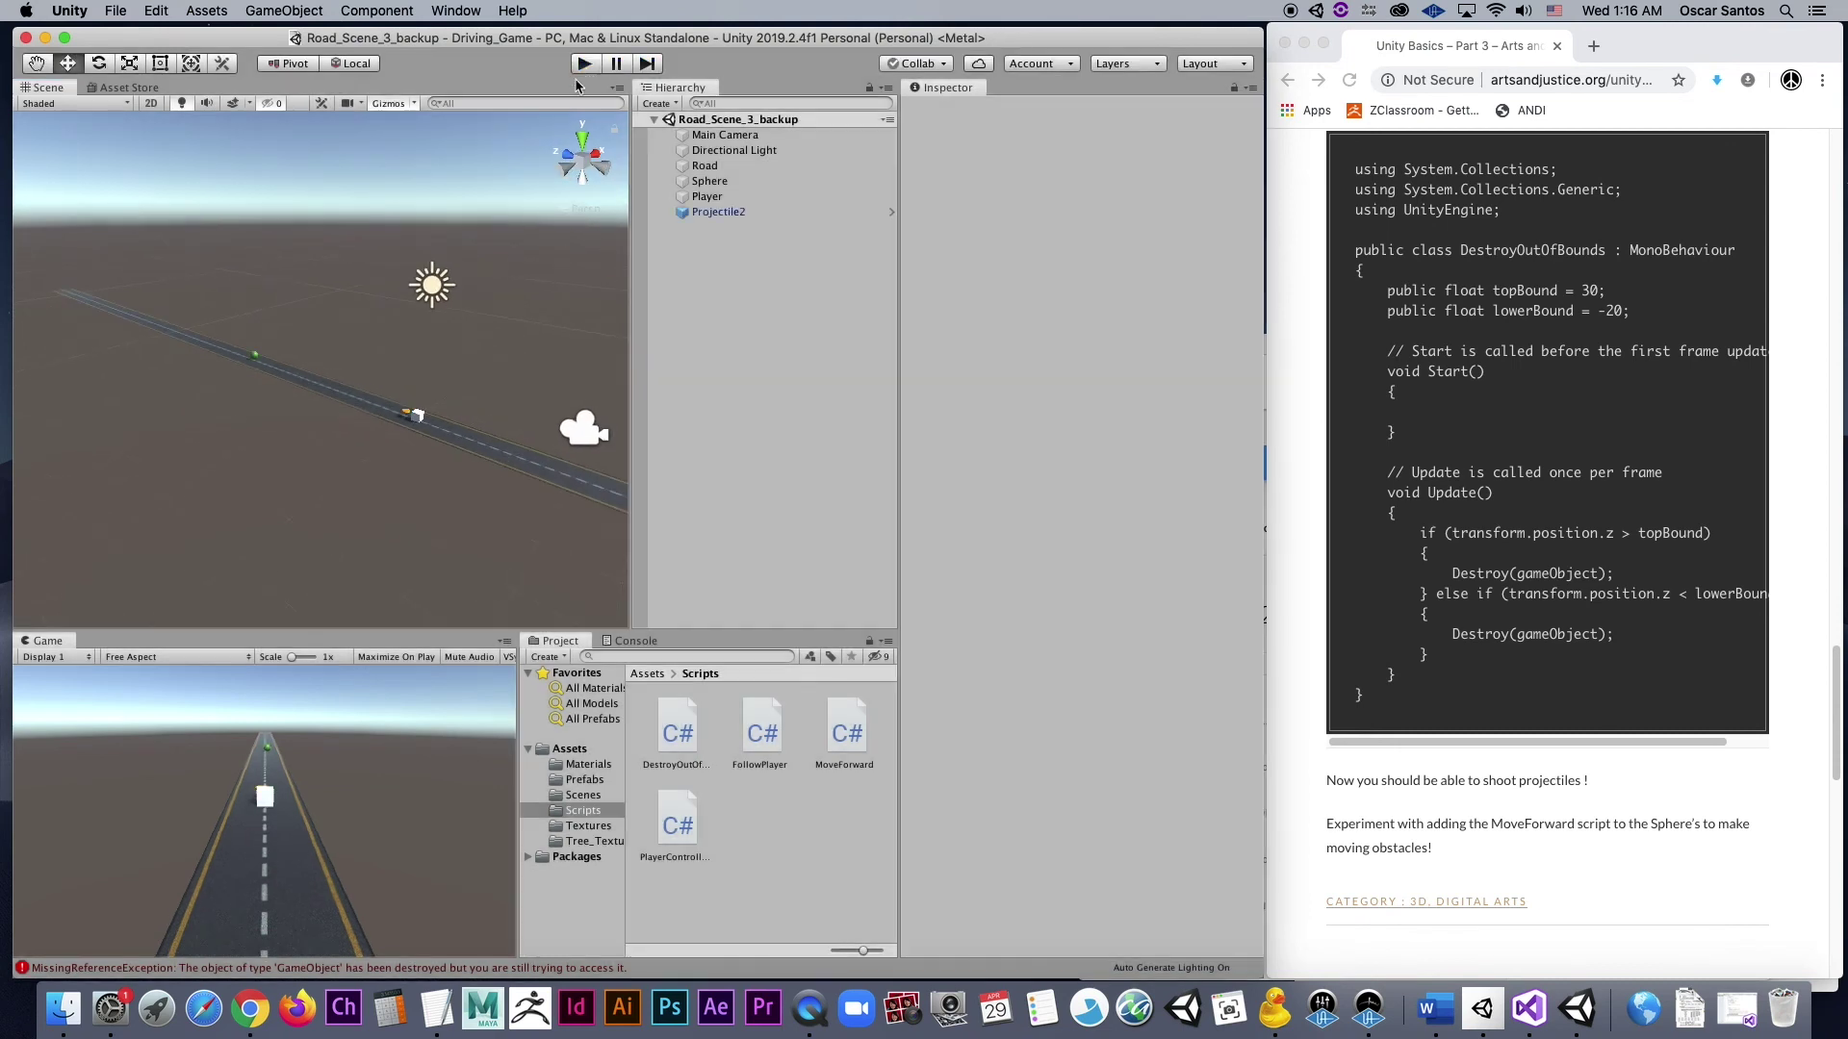
# - Play-test launching several projectiles and watch whether their clones get destroyed past the road's end, then stop the test
pyautogui.click(584, 63)
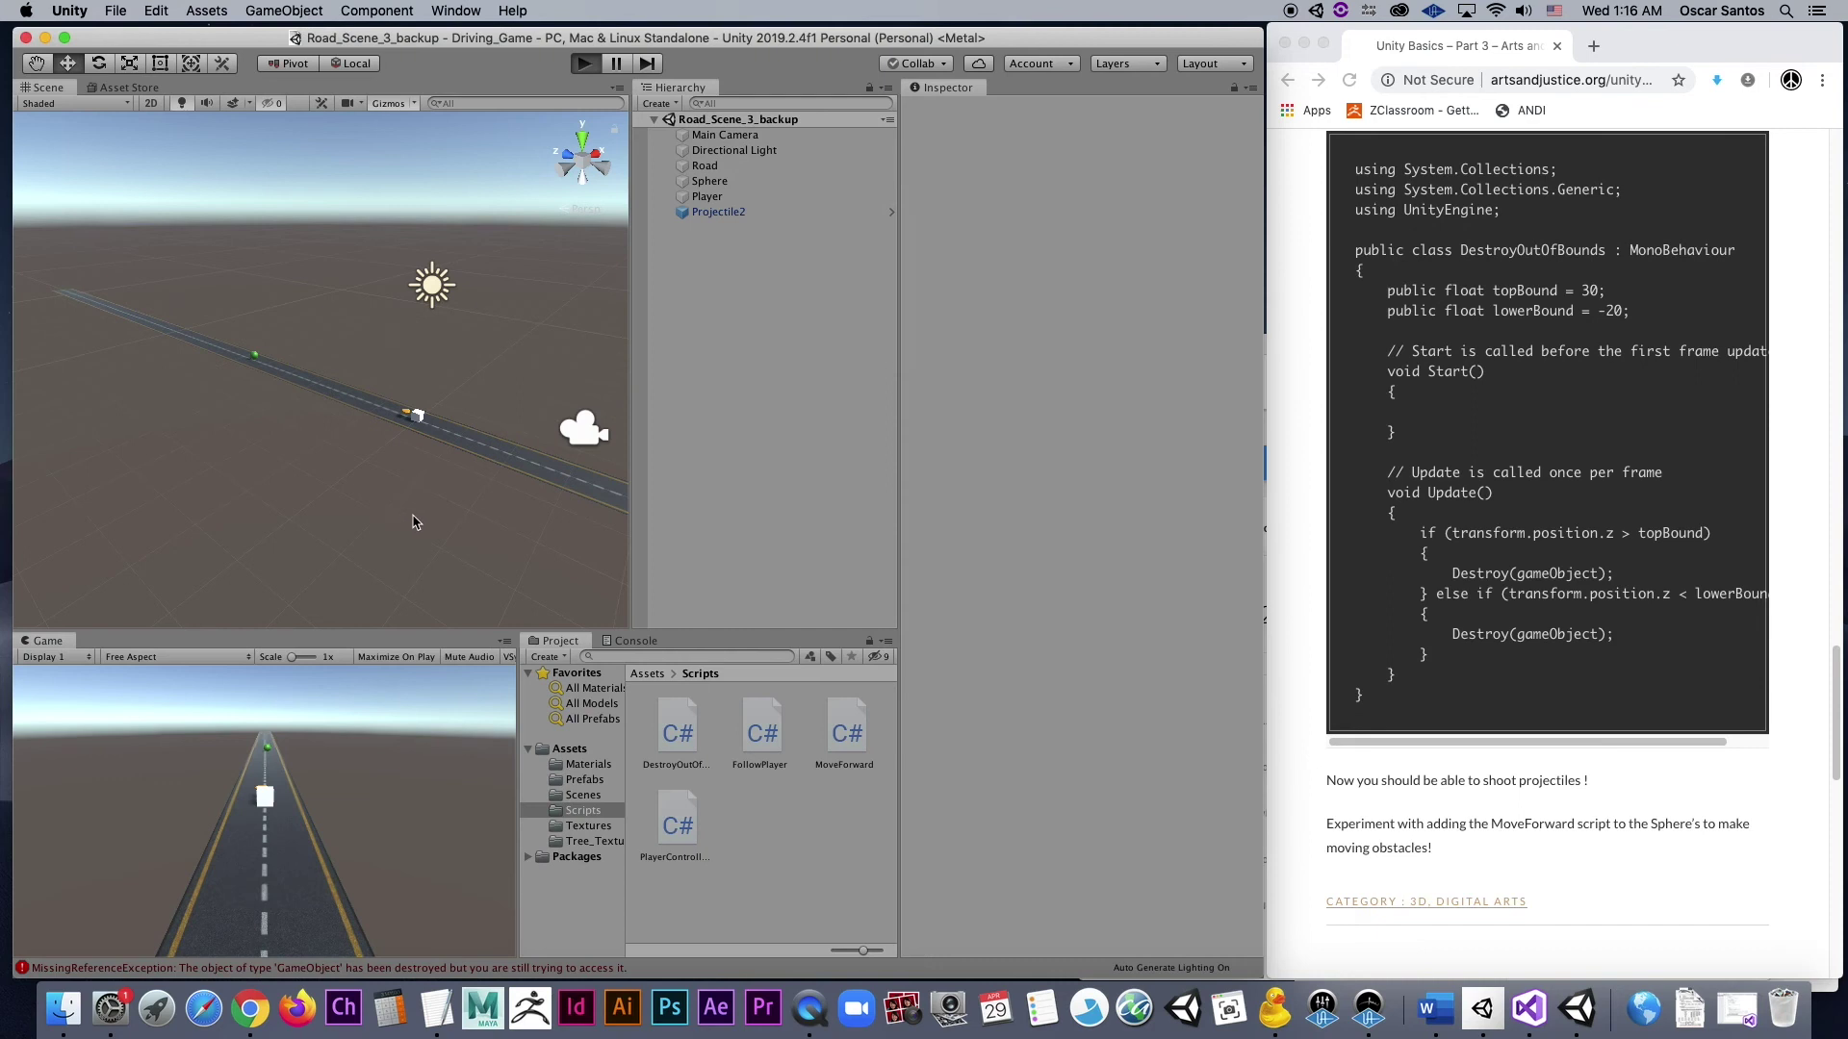
pyautogui.press('space')
pyautogui.press('space')
pyautogui.press('space')
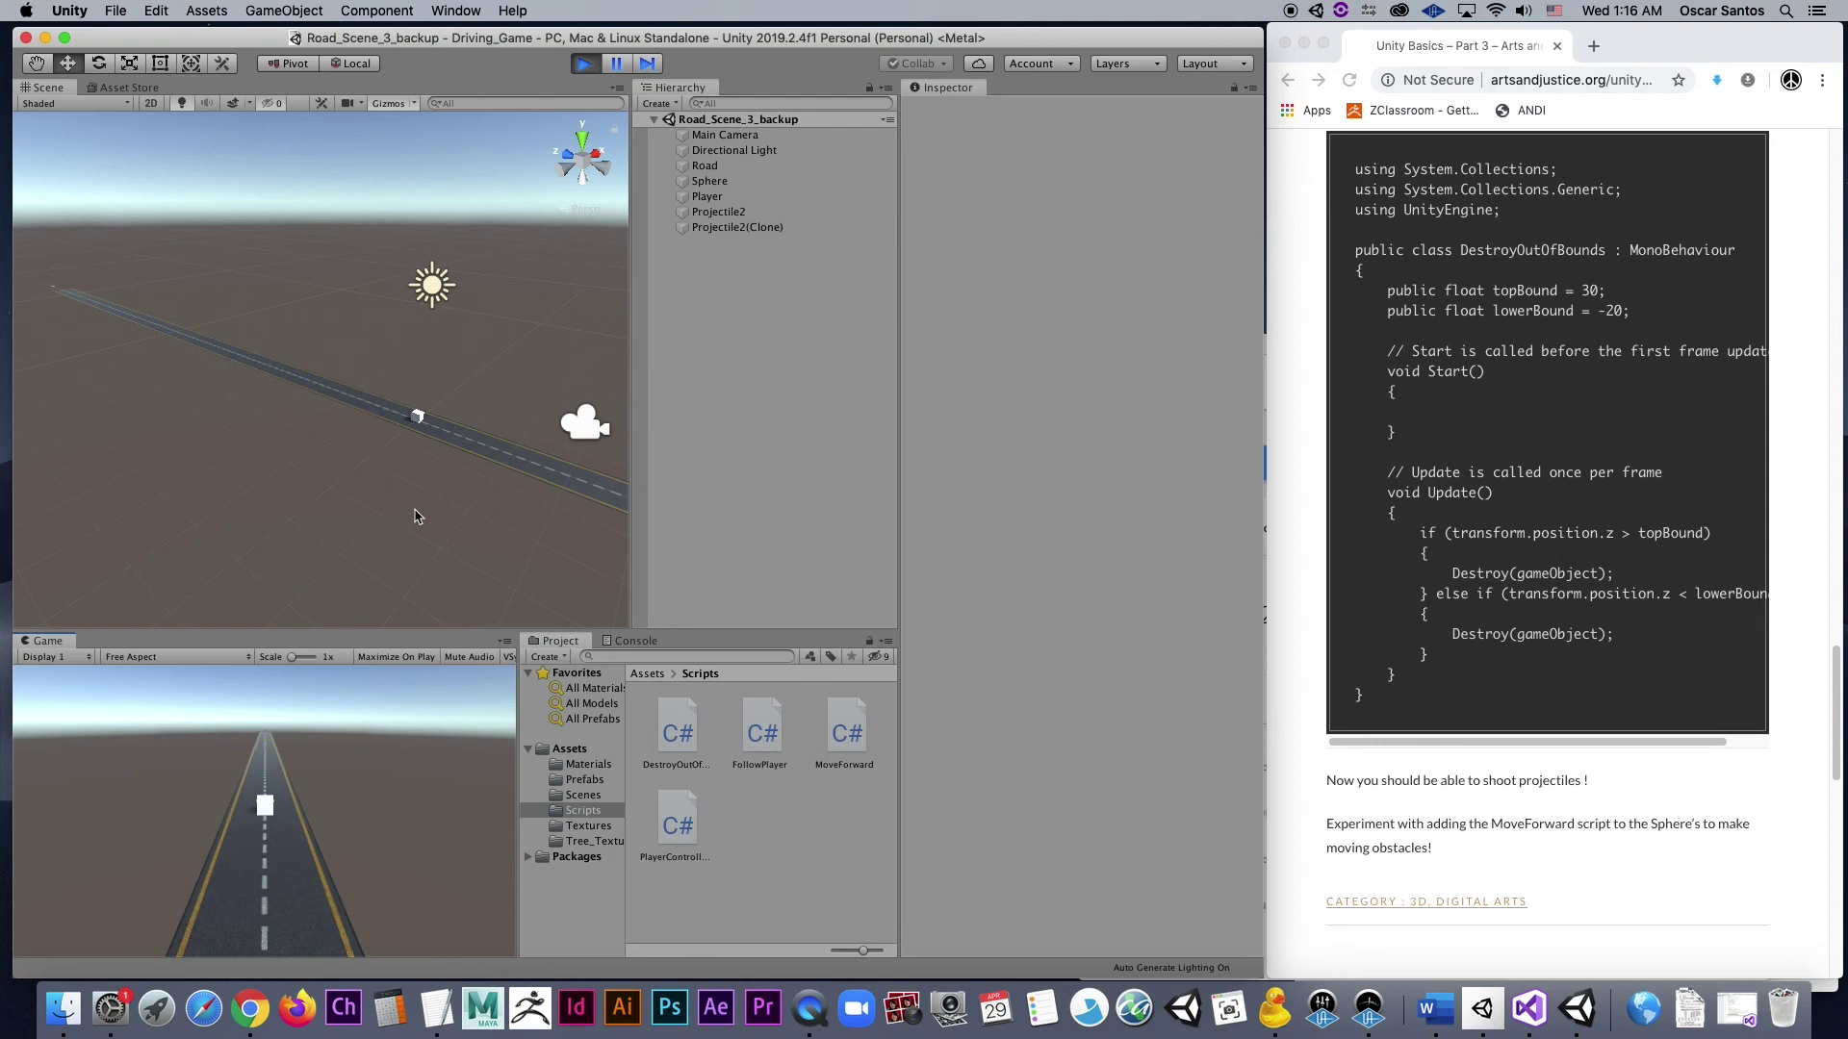
pyautogui.press('space')
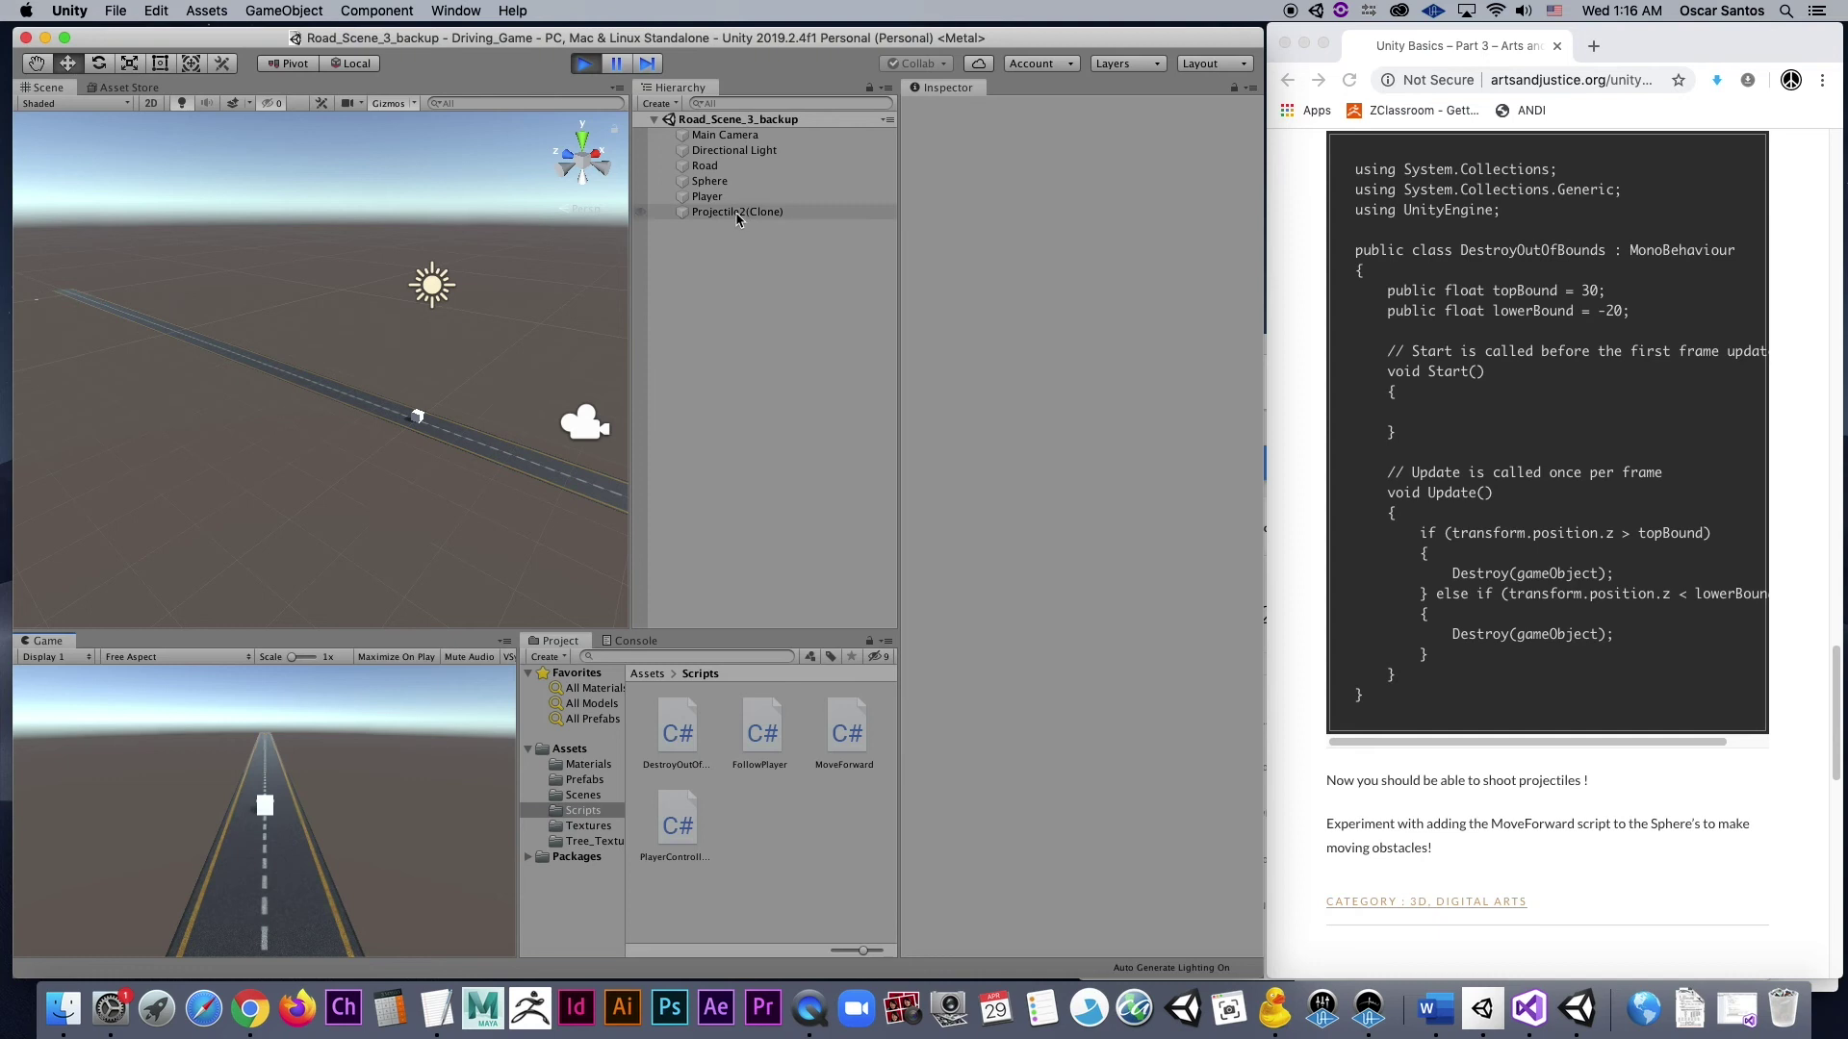
pyautogui.press('space')
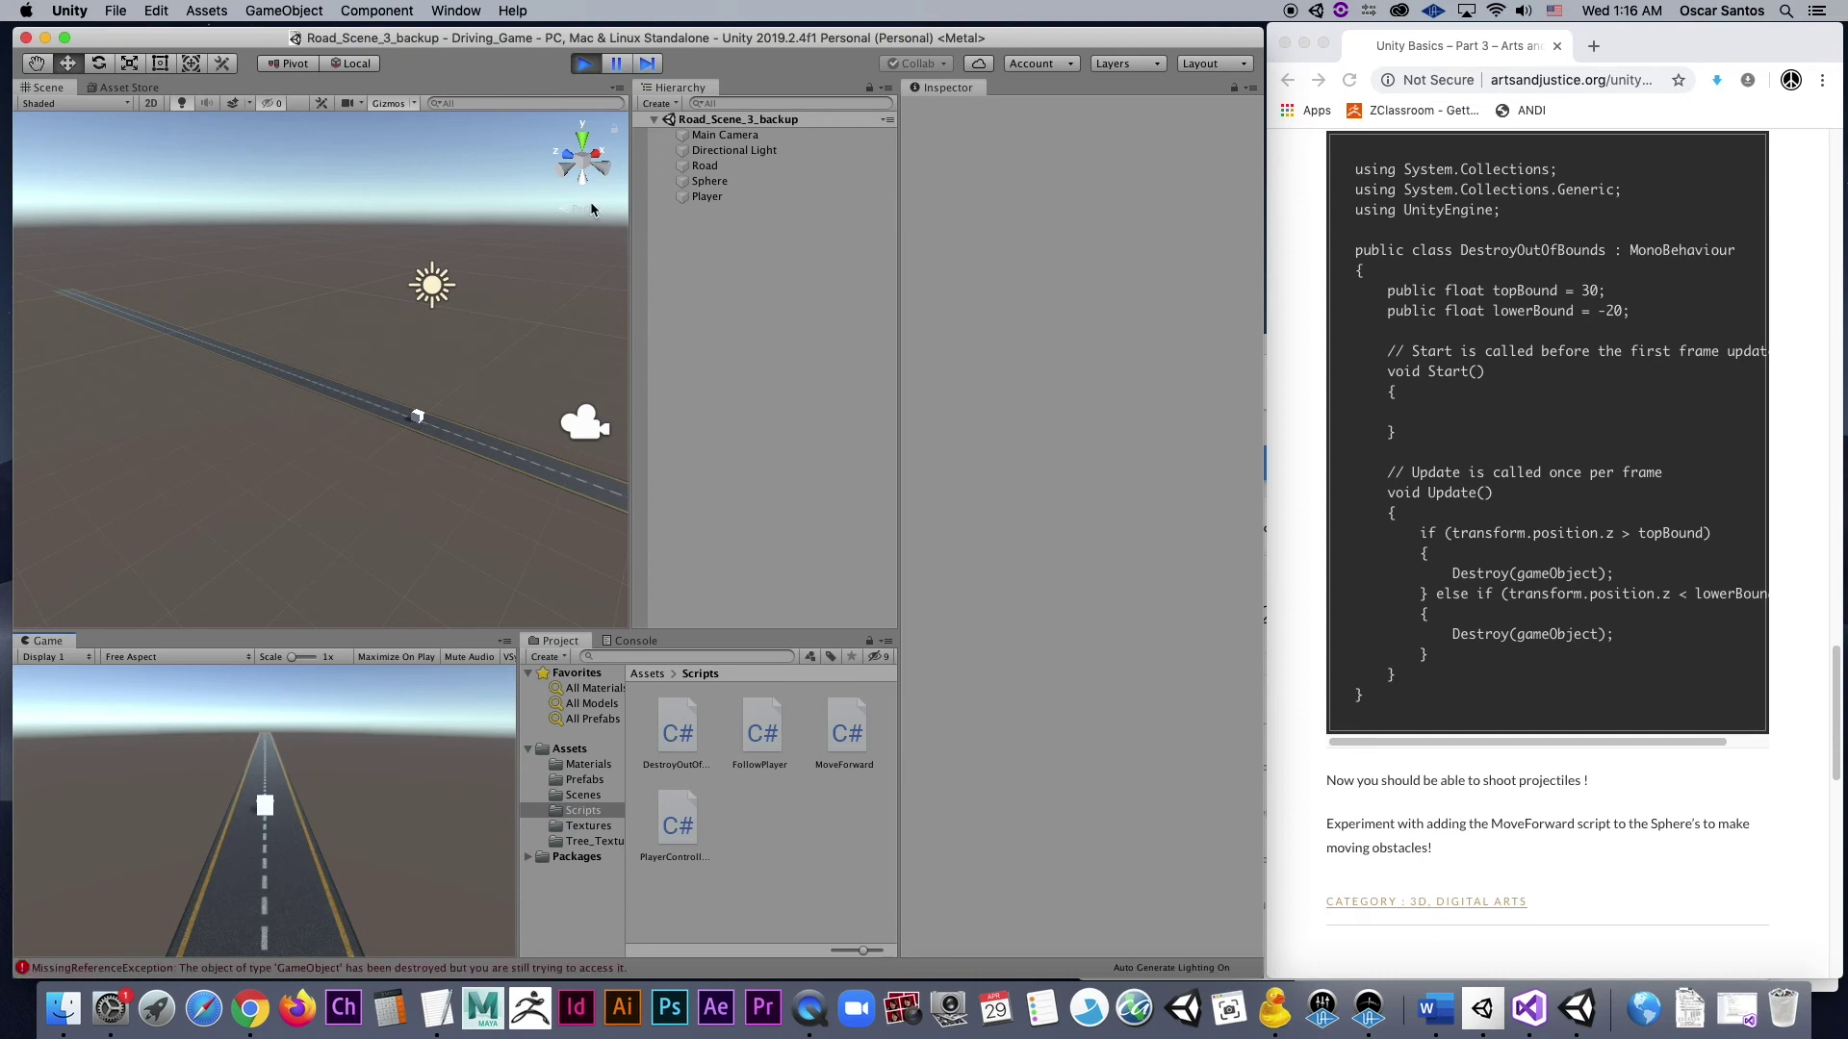
pyautogui.click(583, 63)
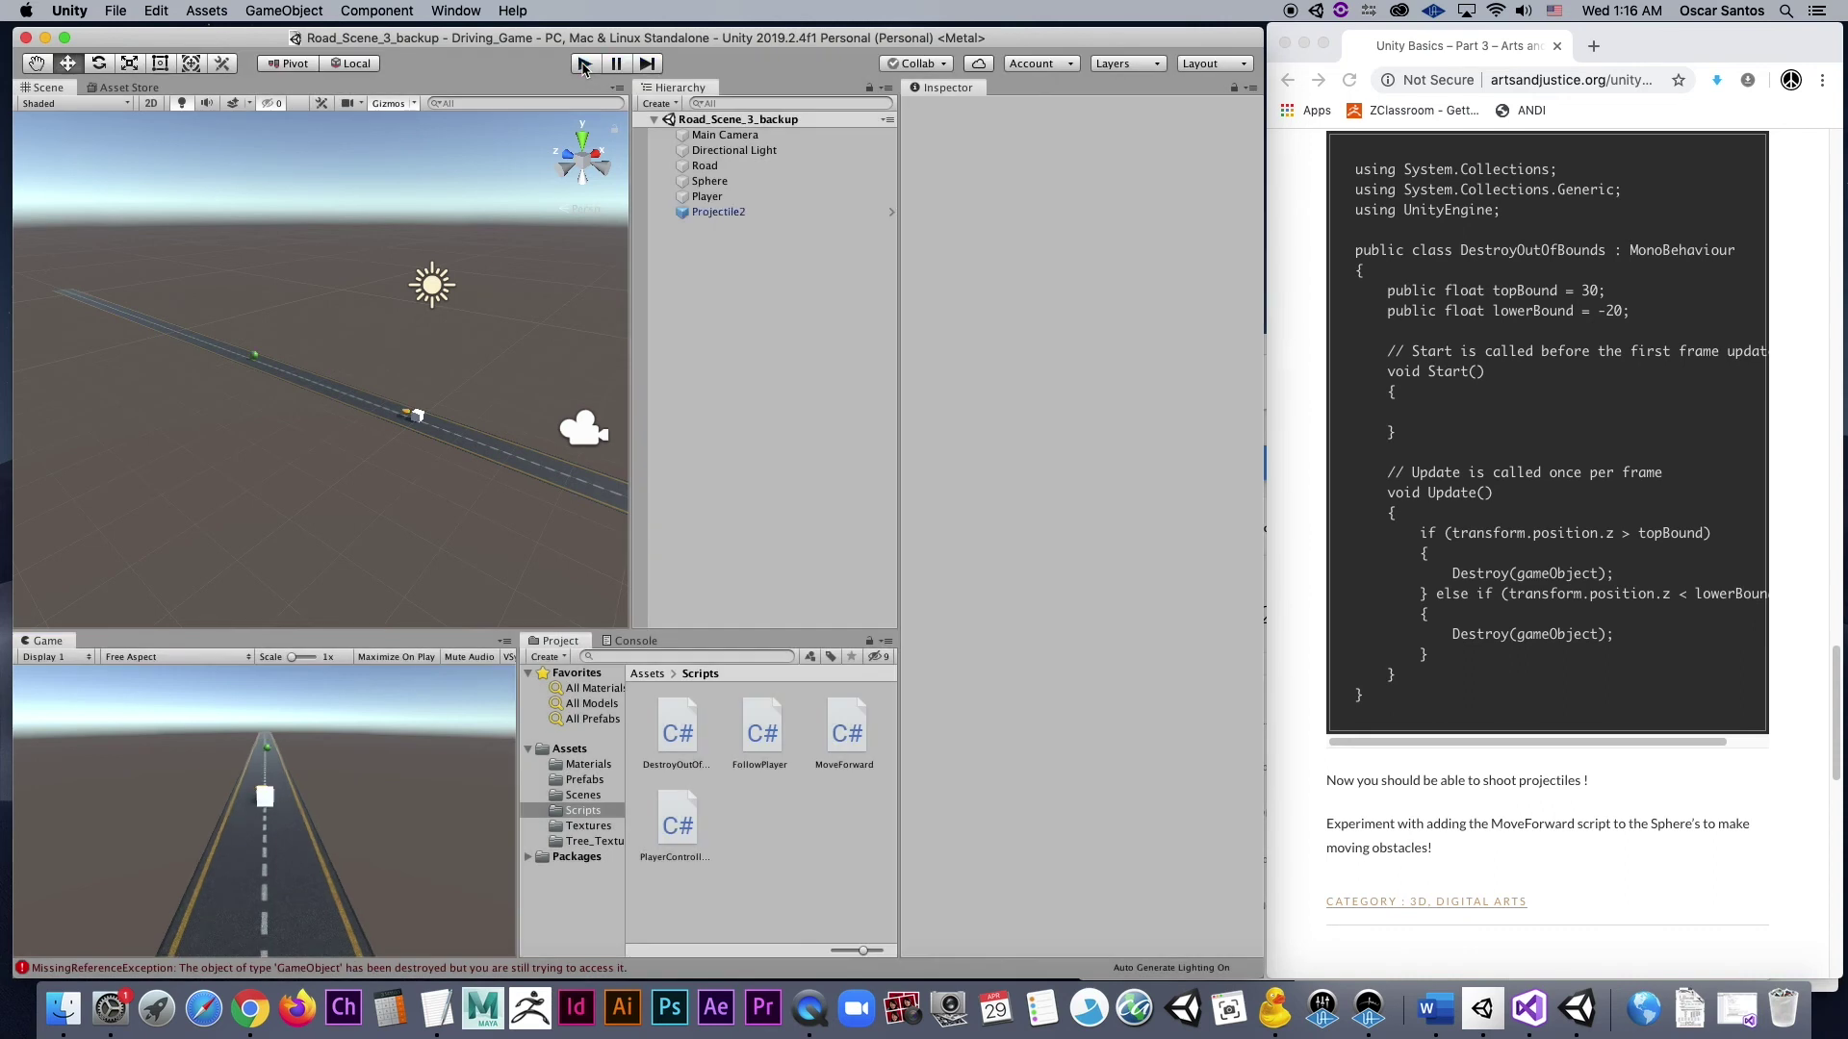
# - Play-test launching several projectiles in a row while watching their clones in the object list, then stop the test
pyautogui.press('super+p')
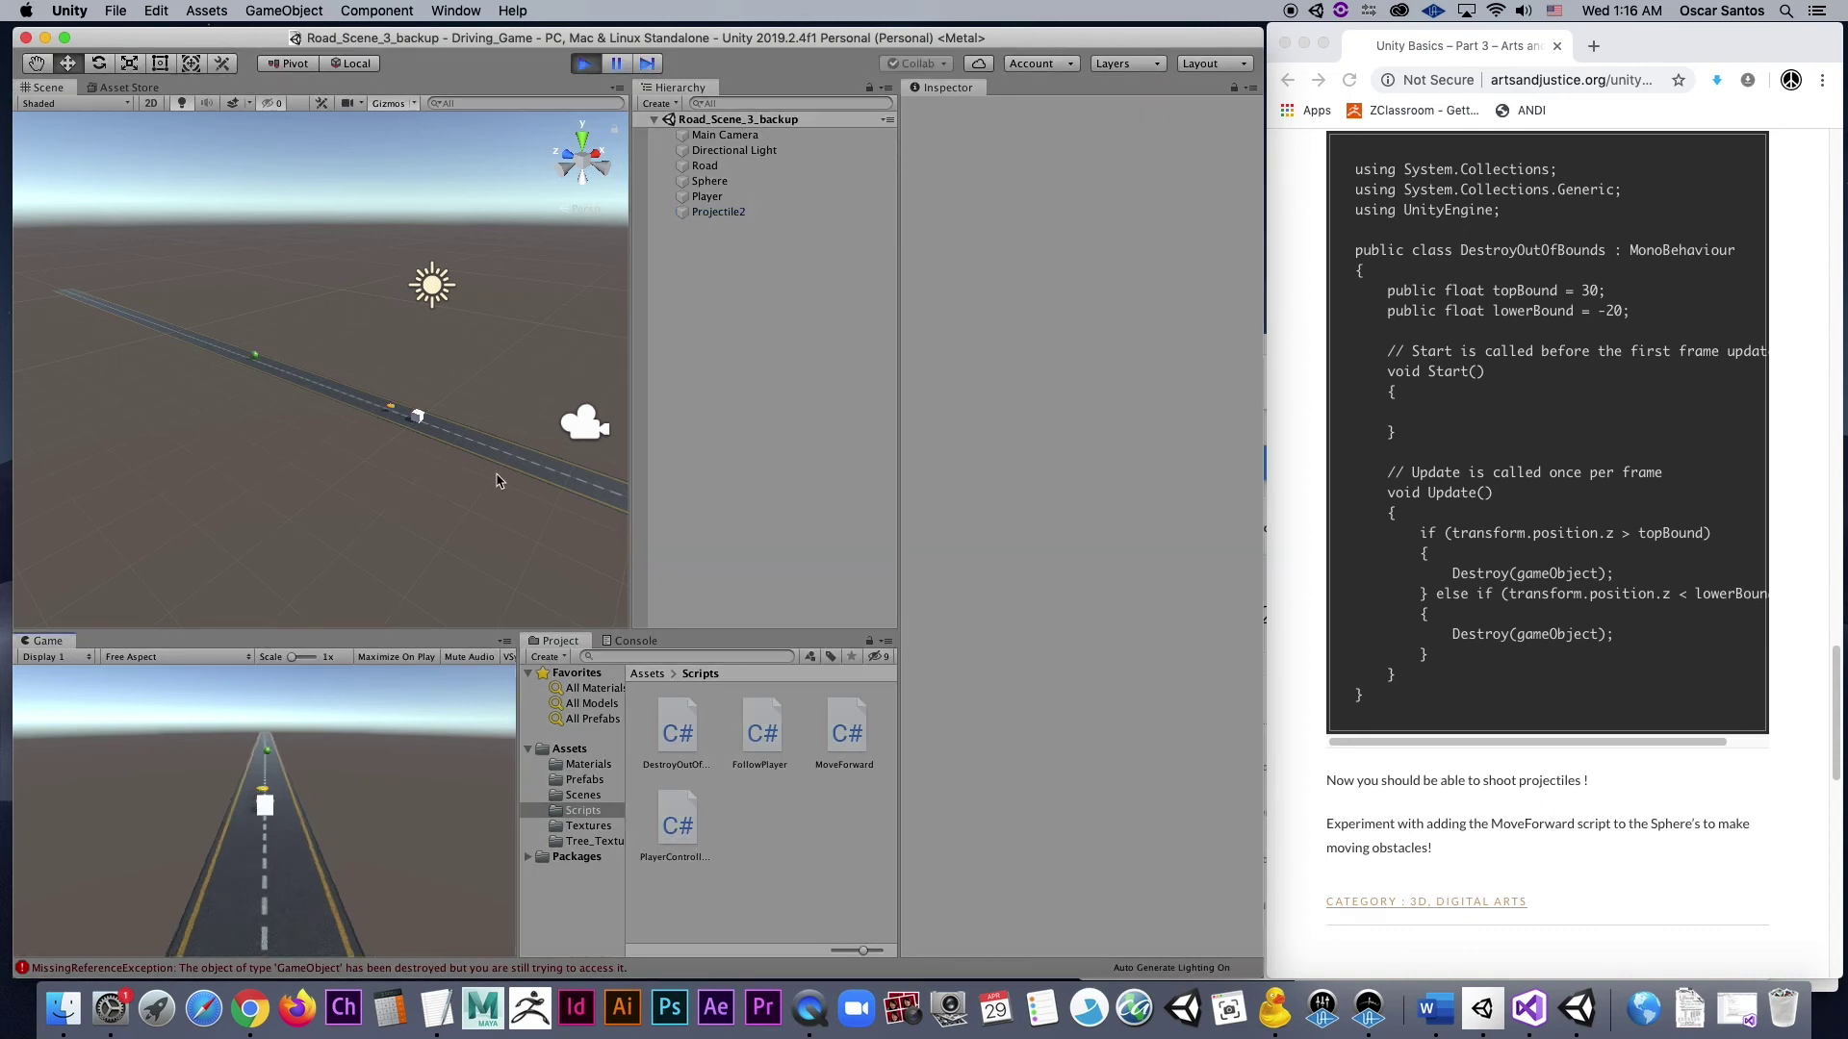
pyautogui.press('space')
pyautogui.press('space')
pyautogui.press('space')
pyautogui.press('space')
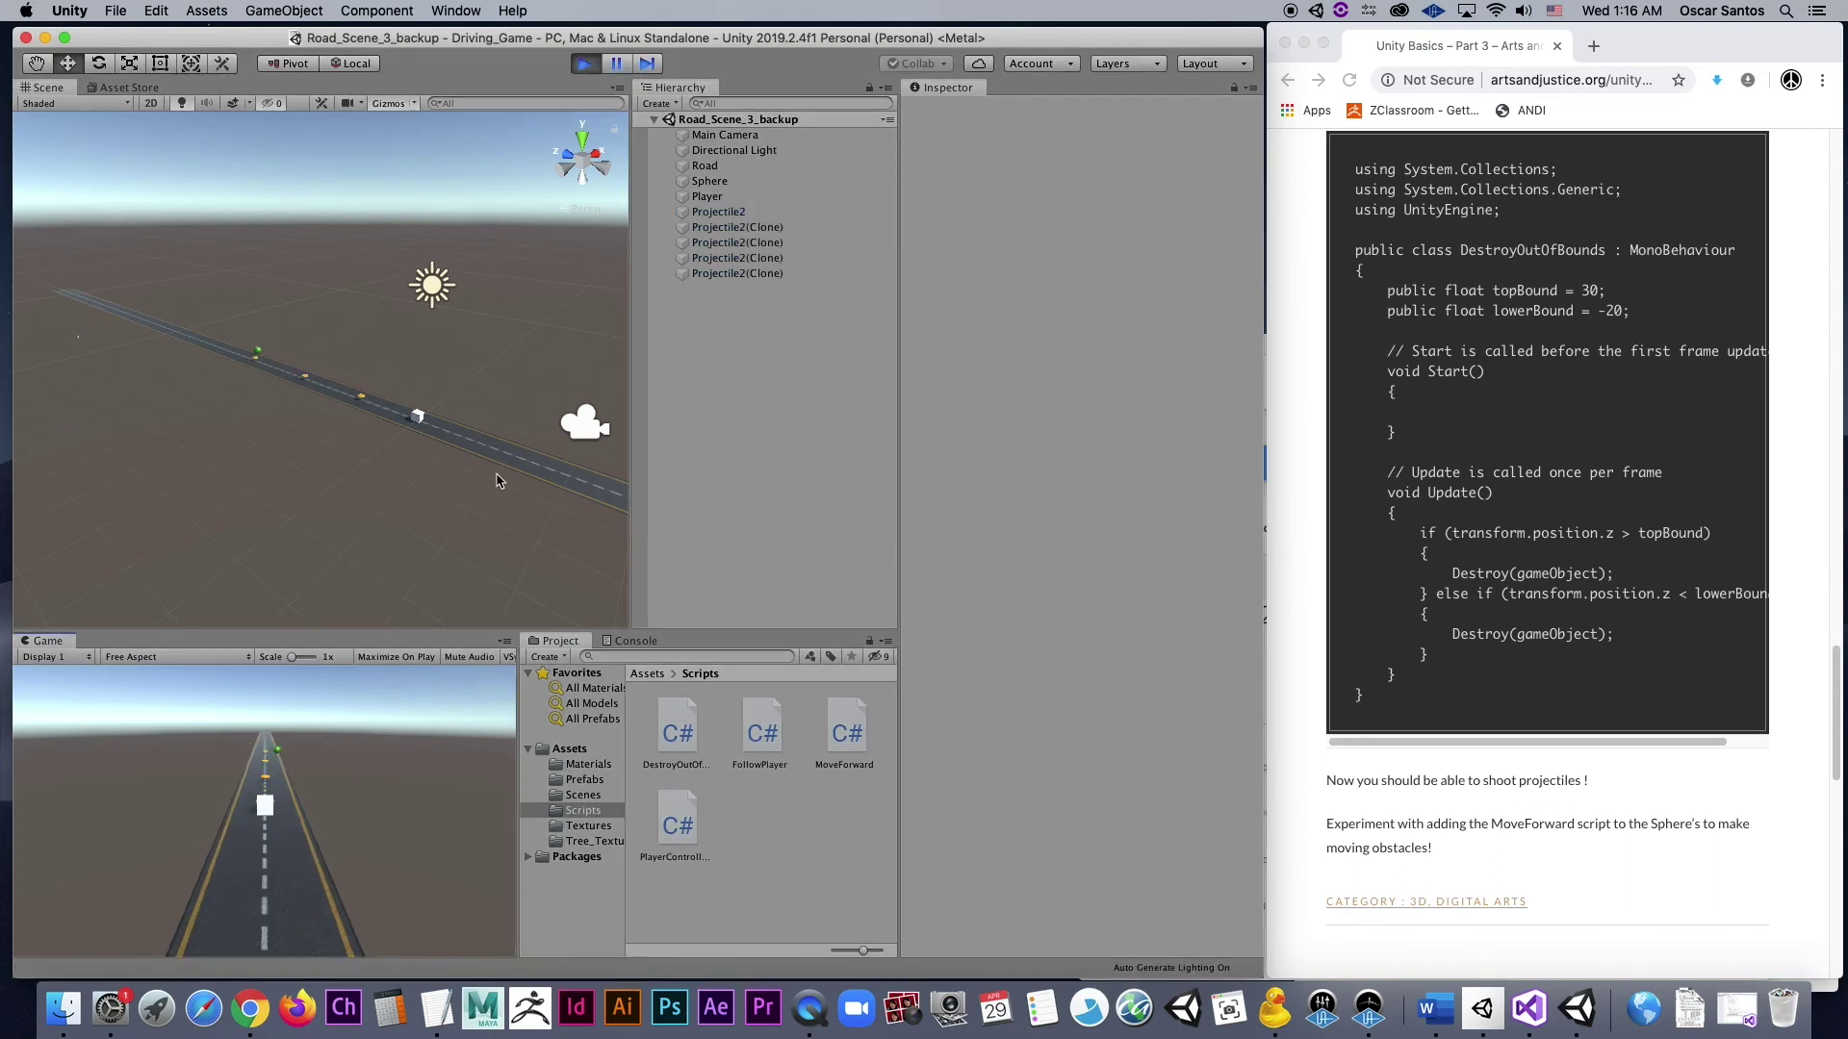
pyautogui.press('space')
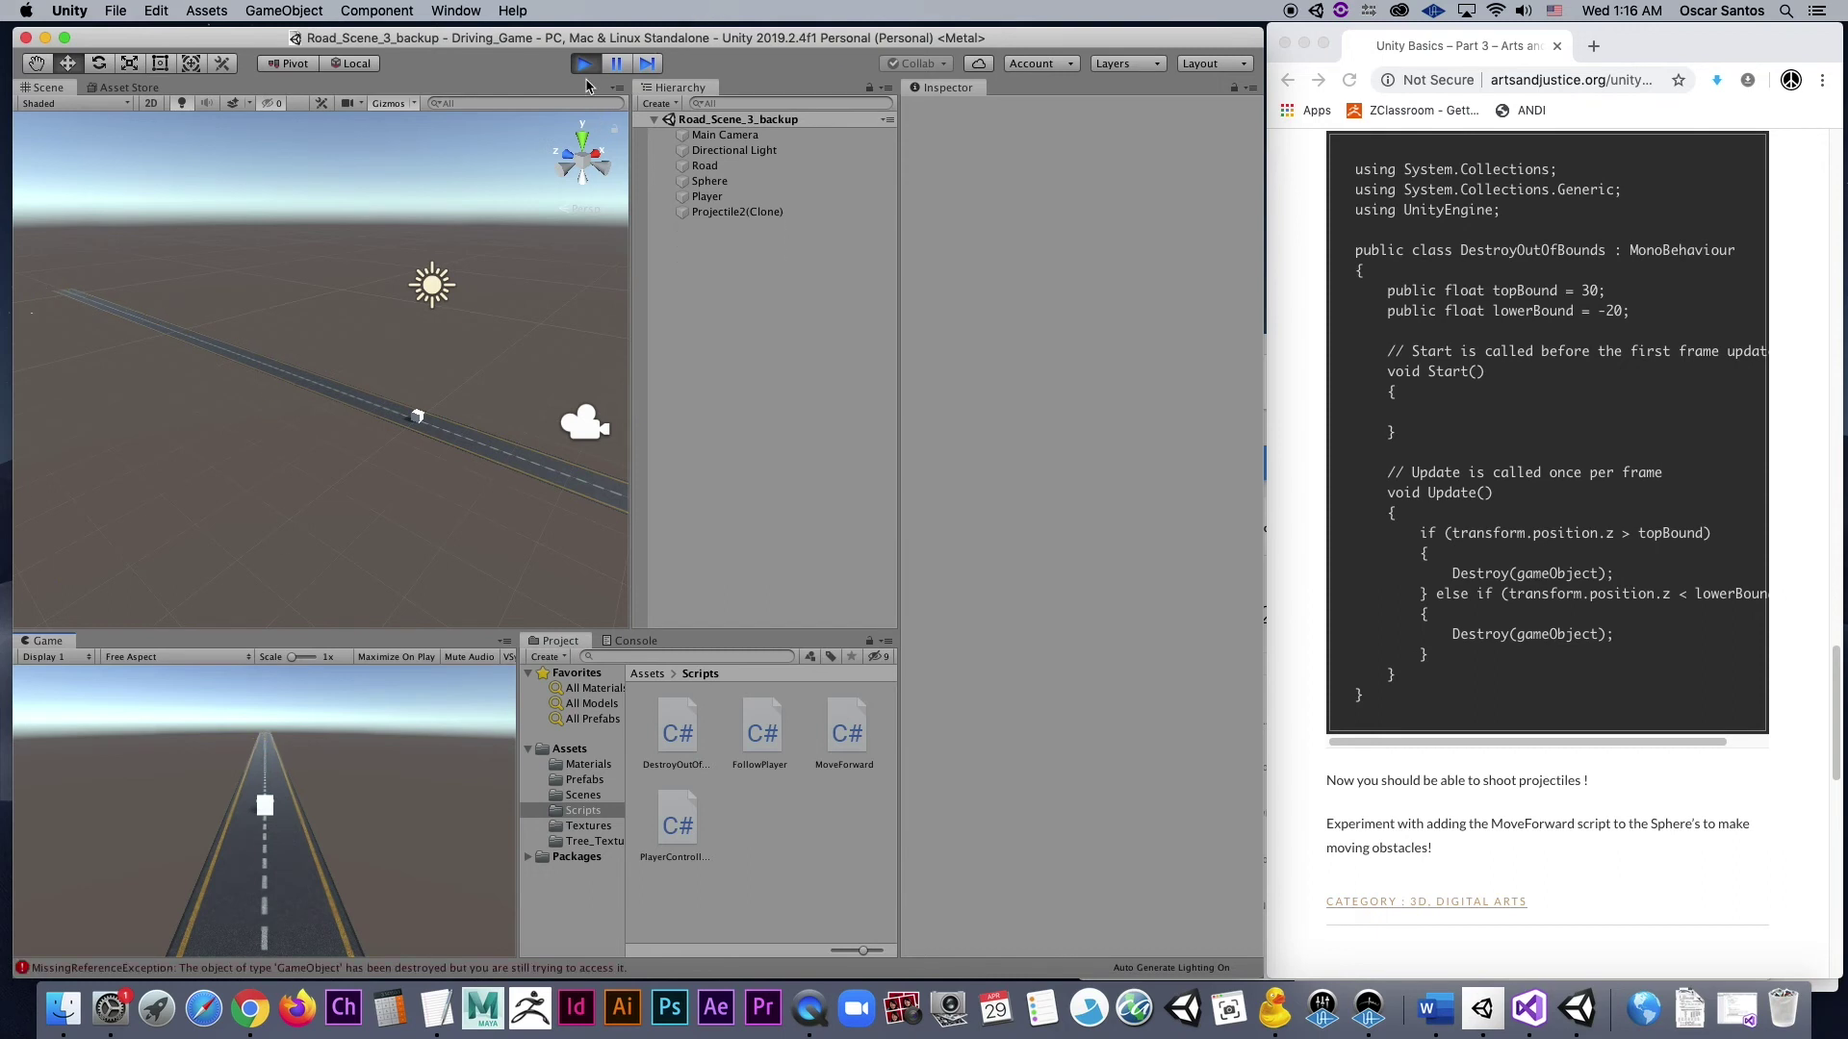
pyautogui.click(586, 67)
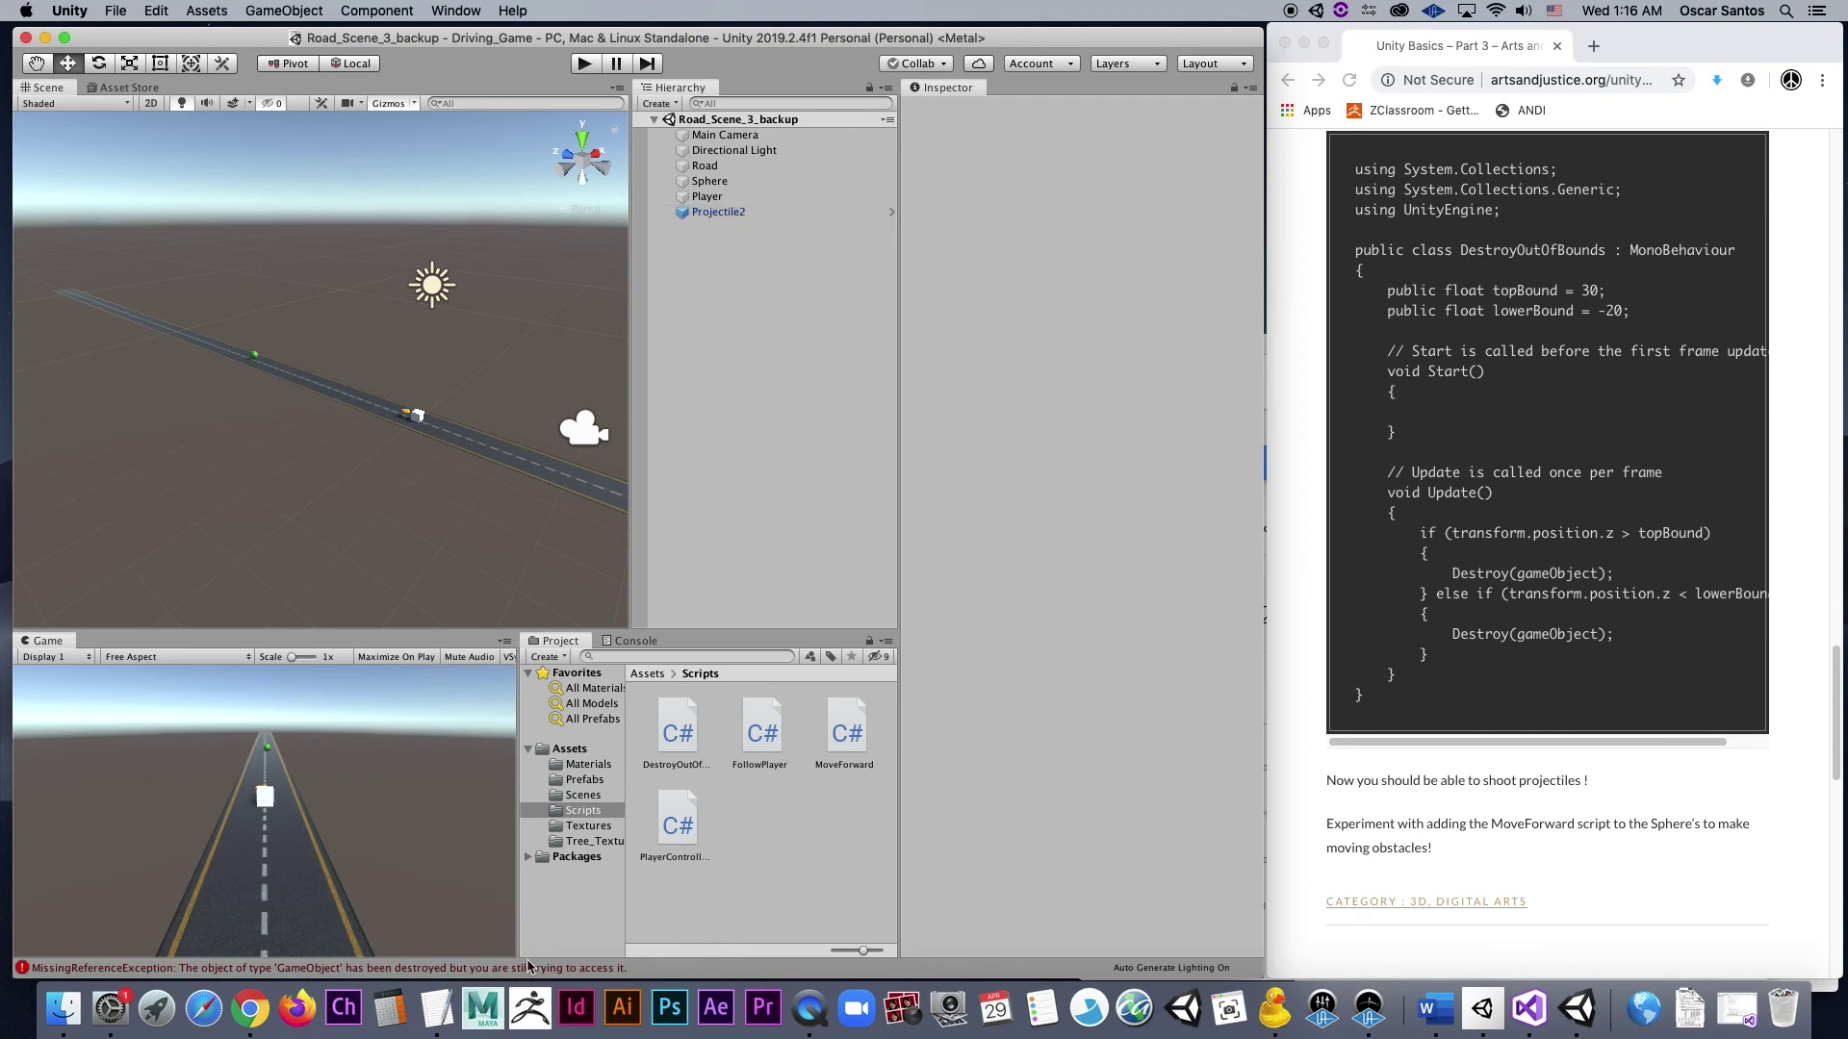
# - Review the console errors and inspect the components of the Projectile2 object in the scene
pyautogui.click(637, 642)
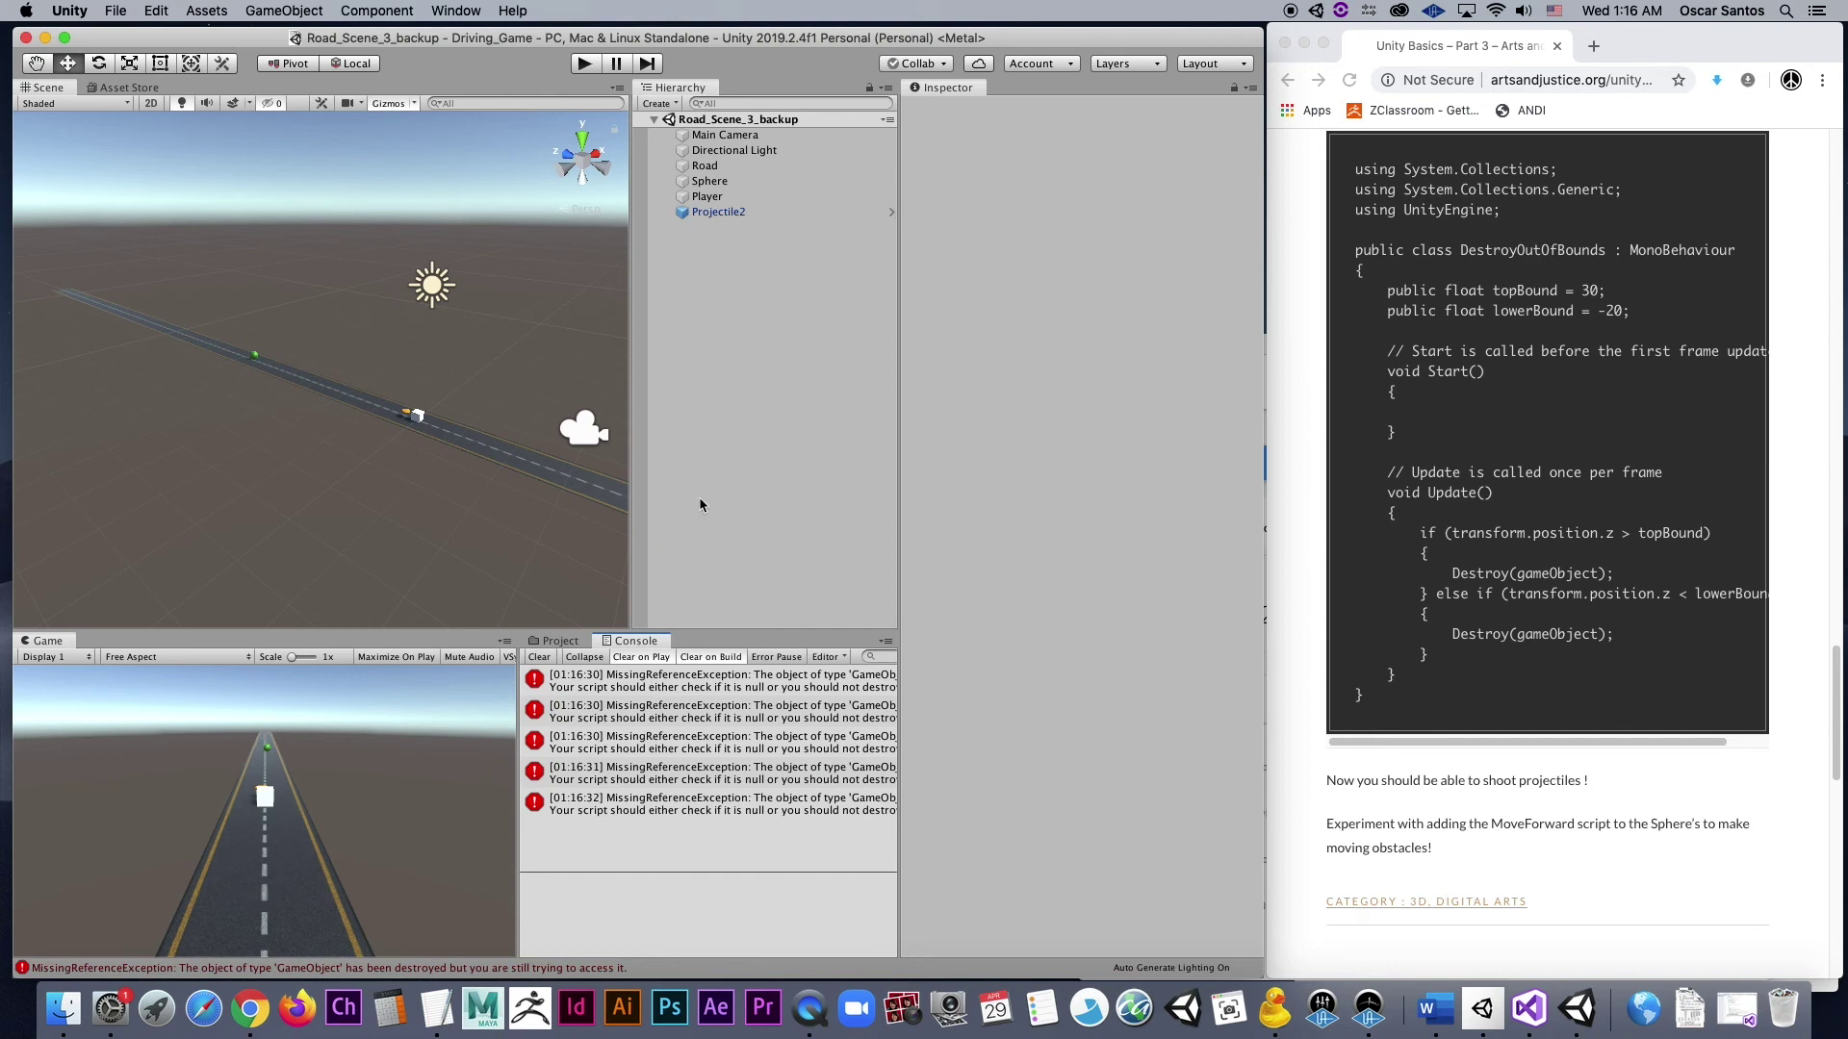
pyautogui.click(722, 212)
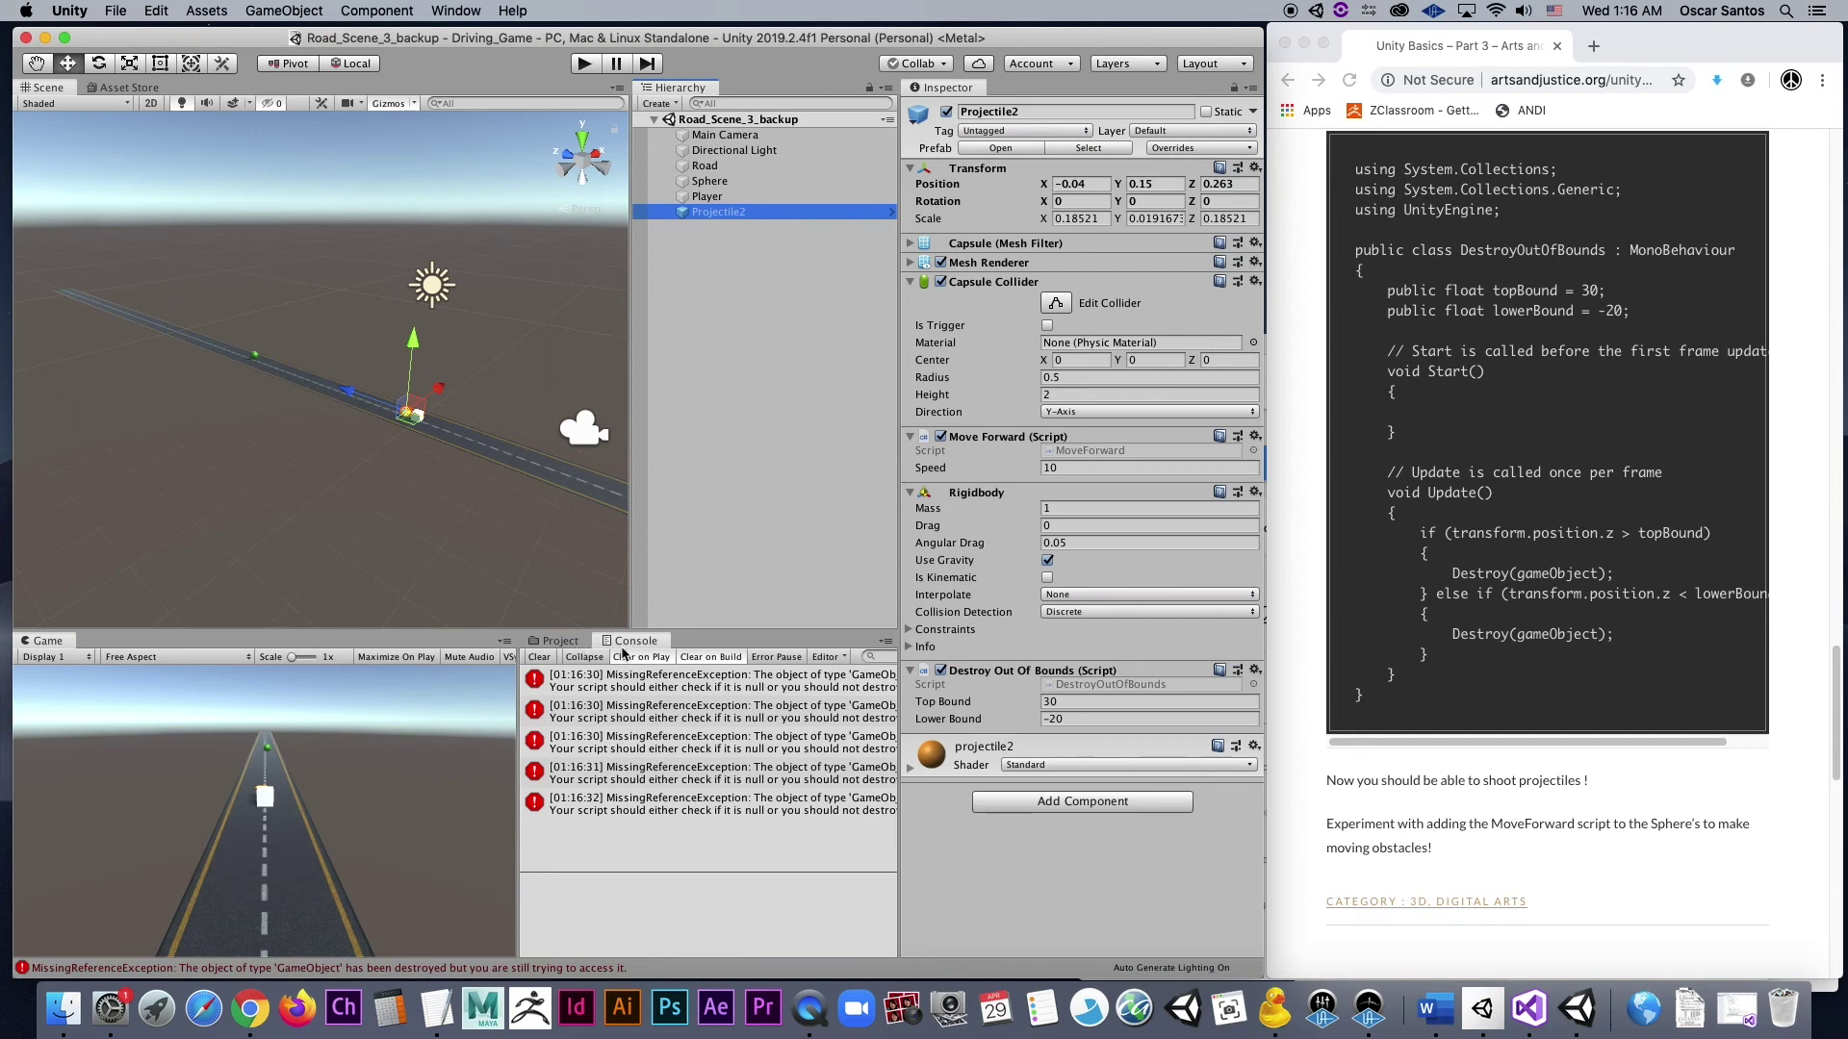
pyautogui.click(561, 641)
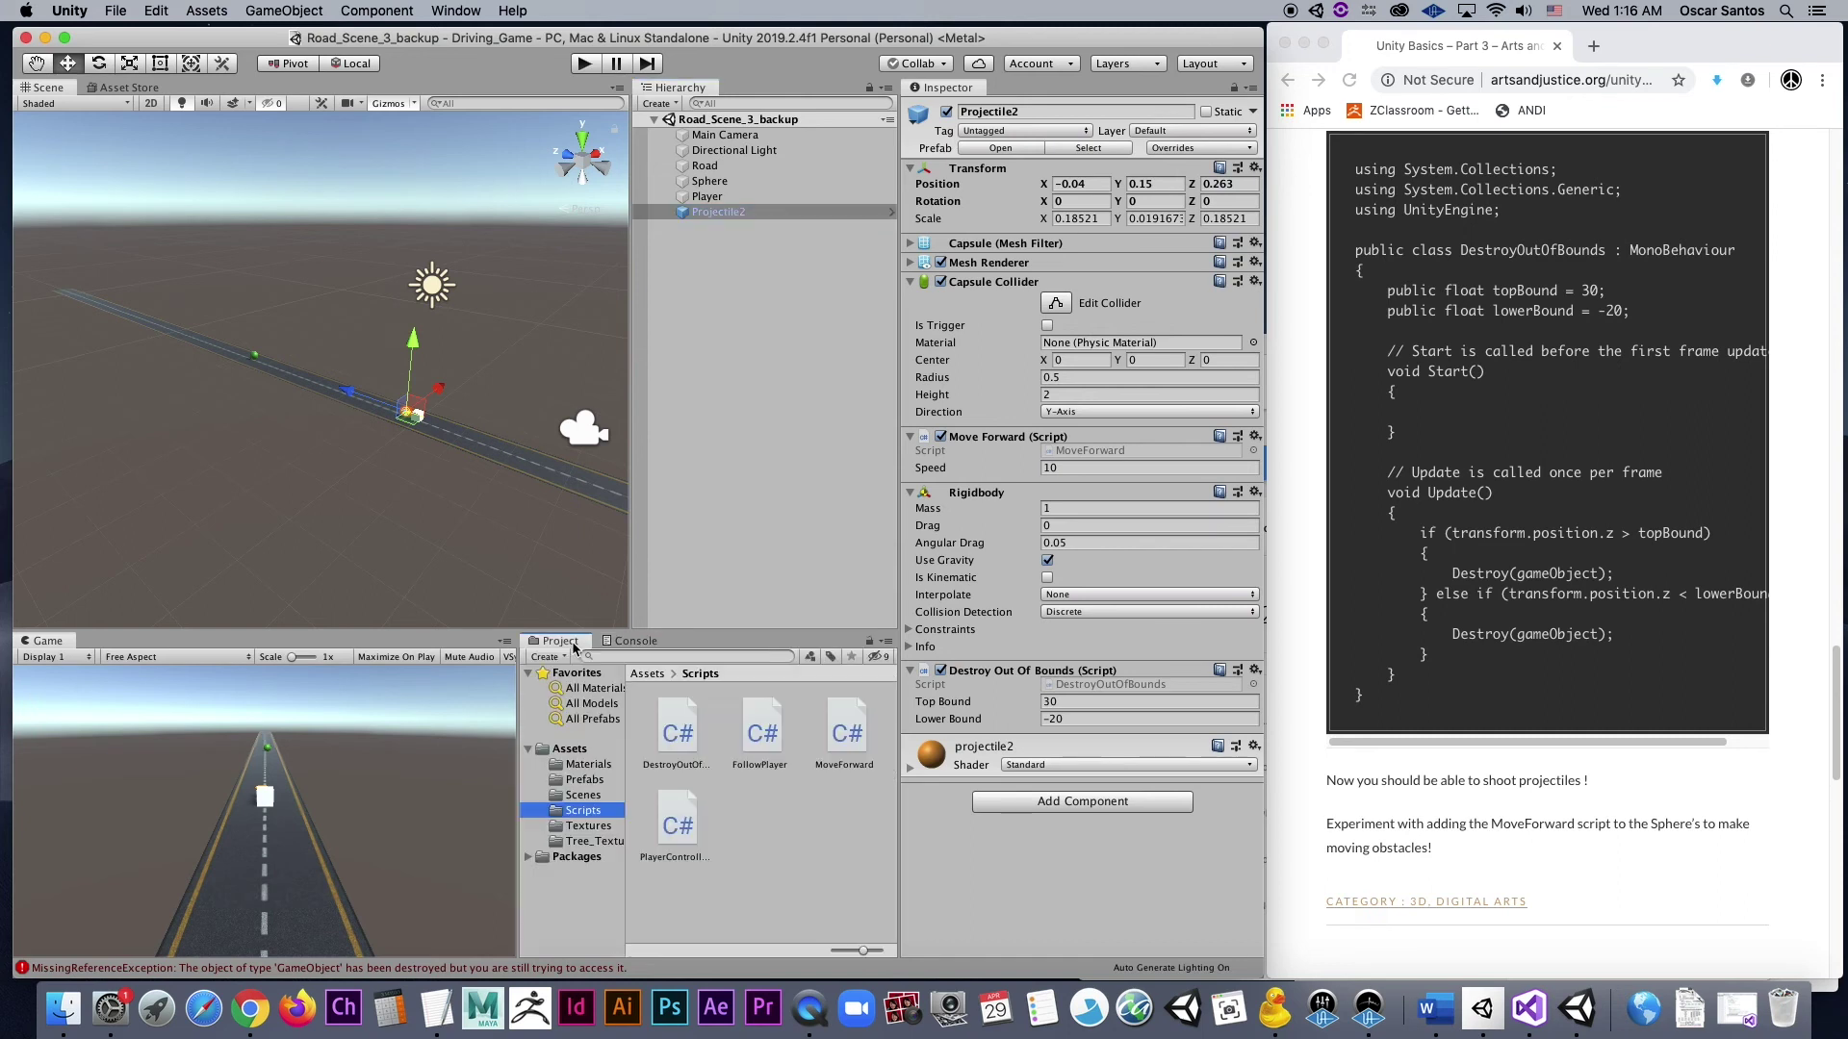
# - Open the DestroyOutOfBounds script in Visual Studio to review its code, then close the editor and its start window
pyautogui.doubleClick(678, 733)
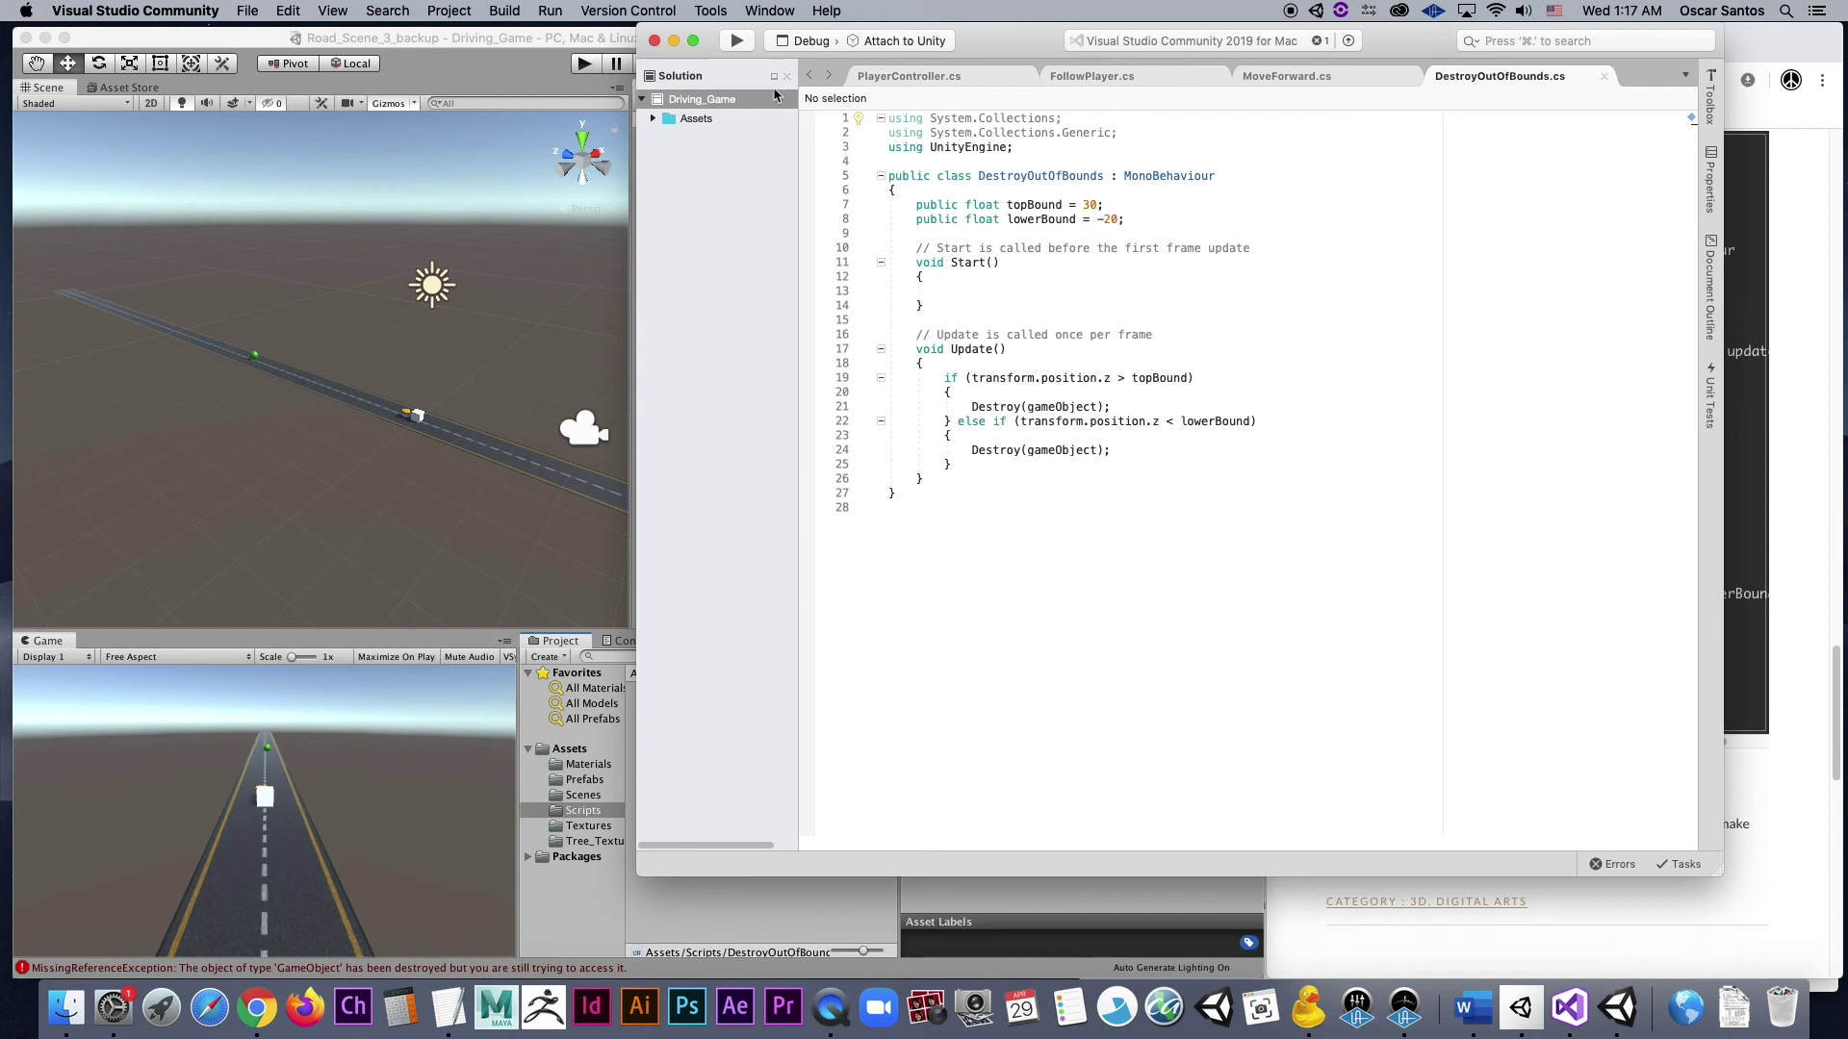
pyautogui.click(654, 42)
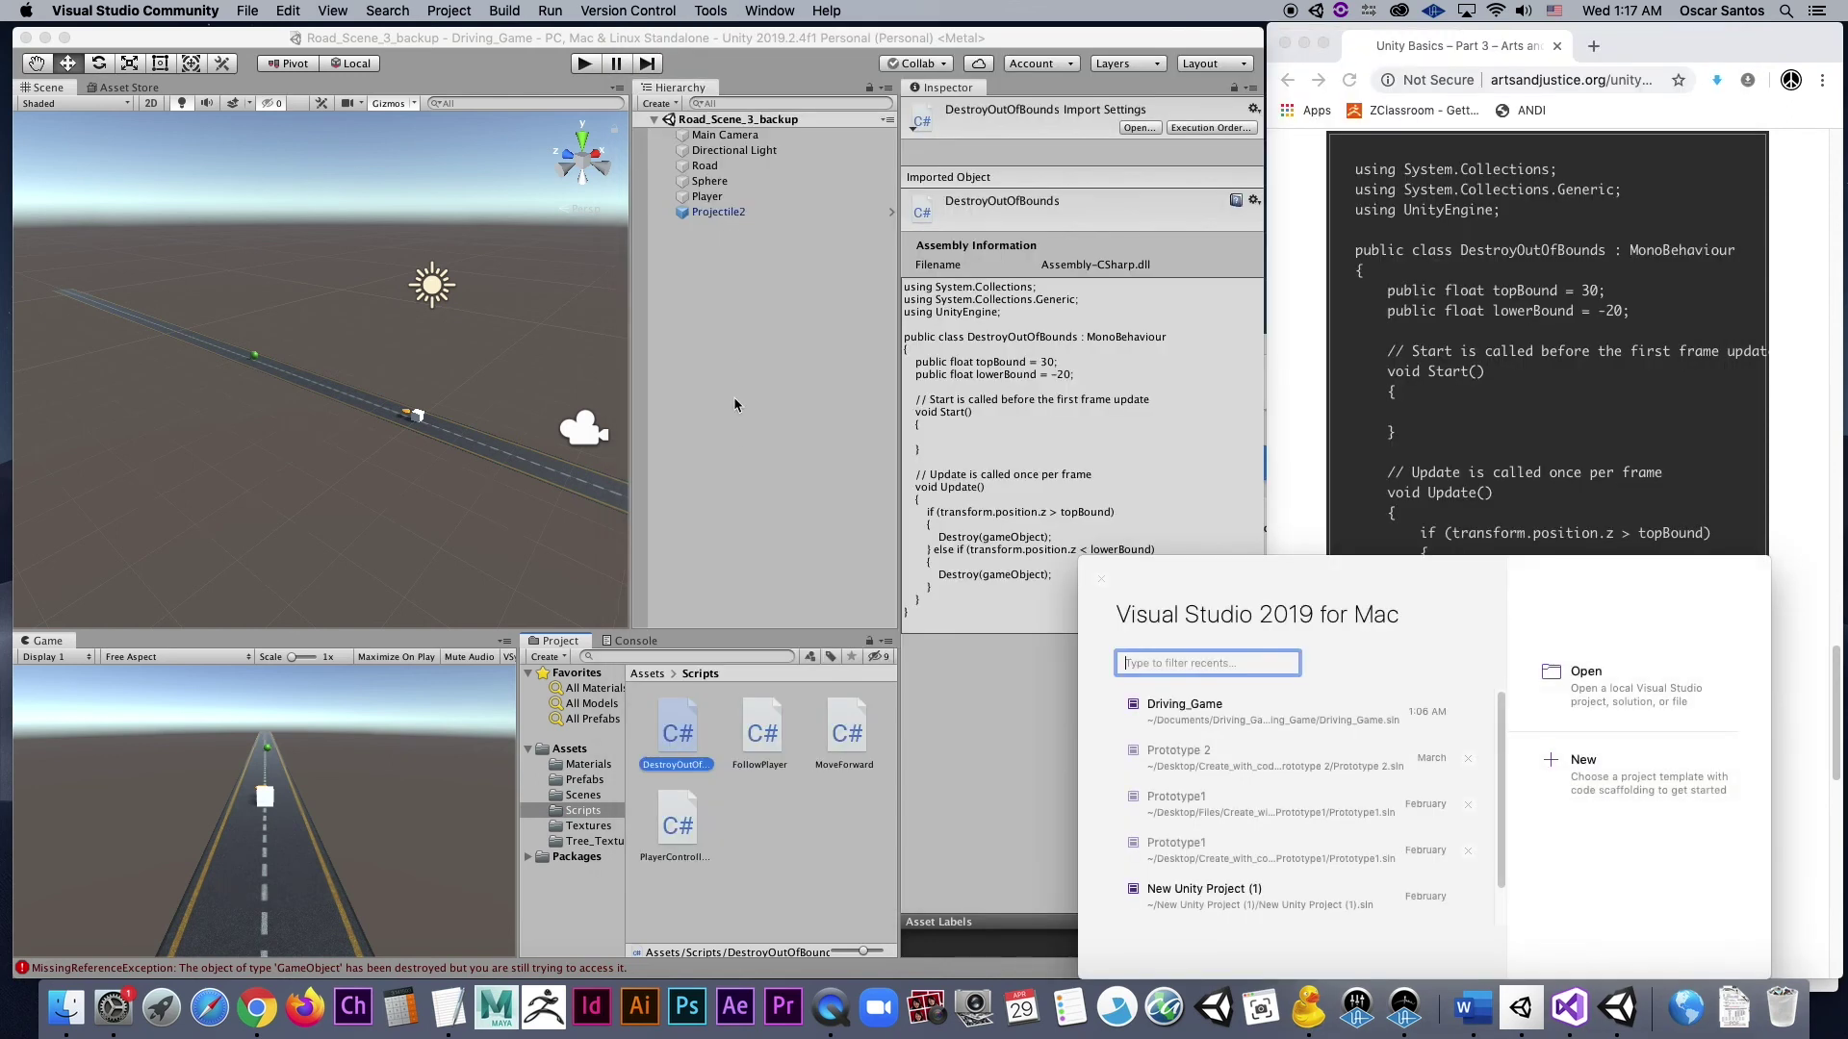
pyautogui.moveTo(1163, 581); pyautogui.dragTo(1478, 838)
pyautogui.click(1323, 813)
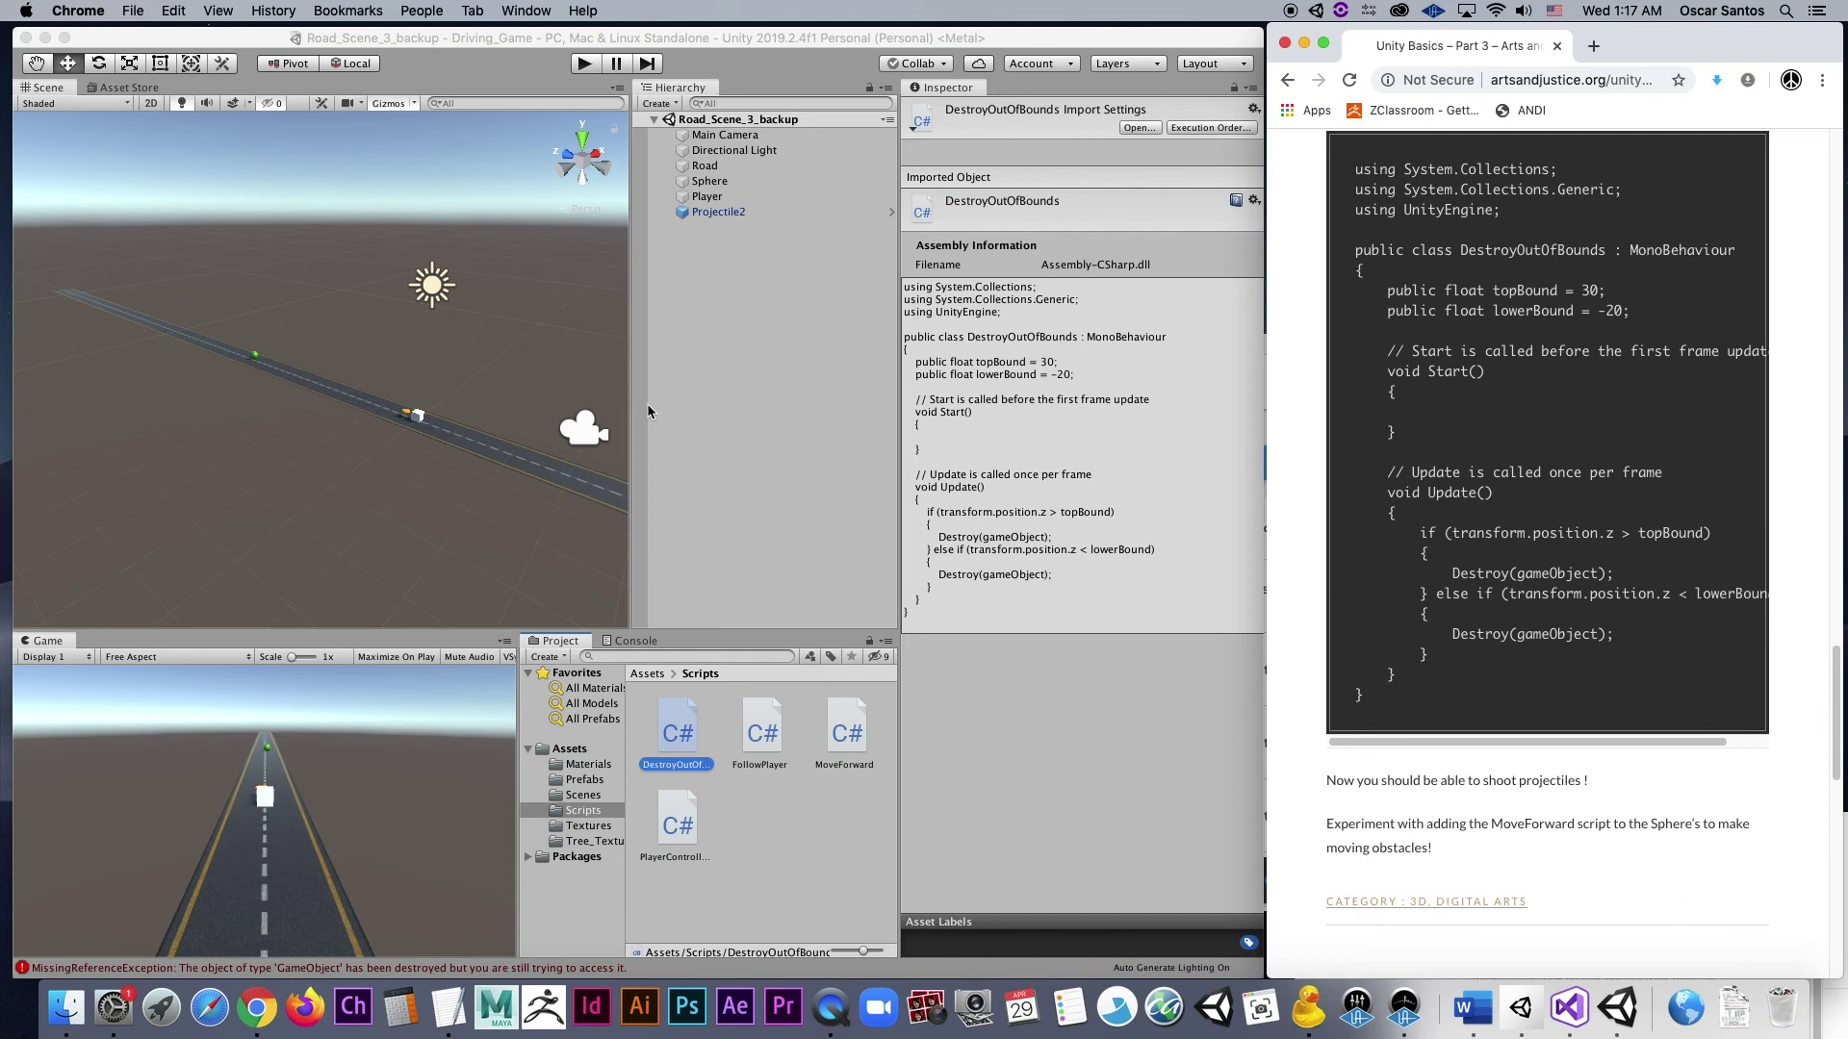
# - Remove the Destroy Out Of Bounds script component from the Projectile2 object in the scene
pyautogui.click(718, 211)
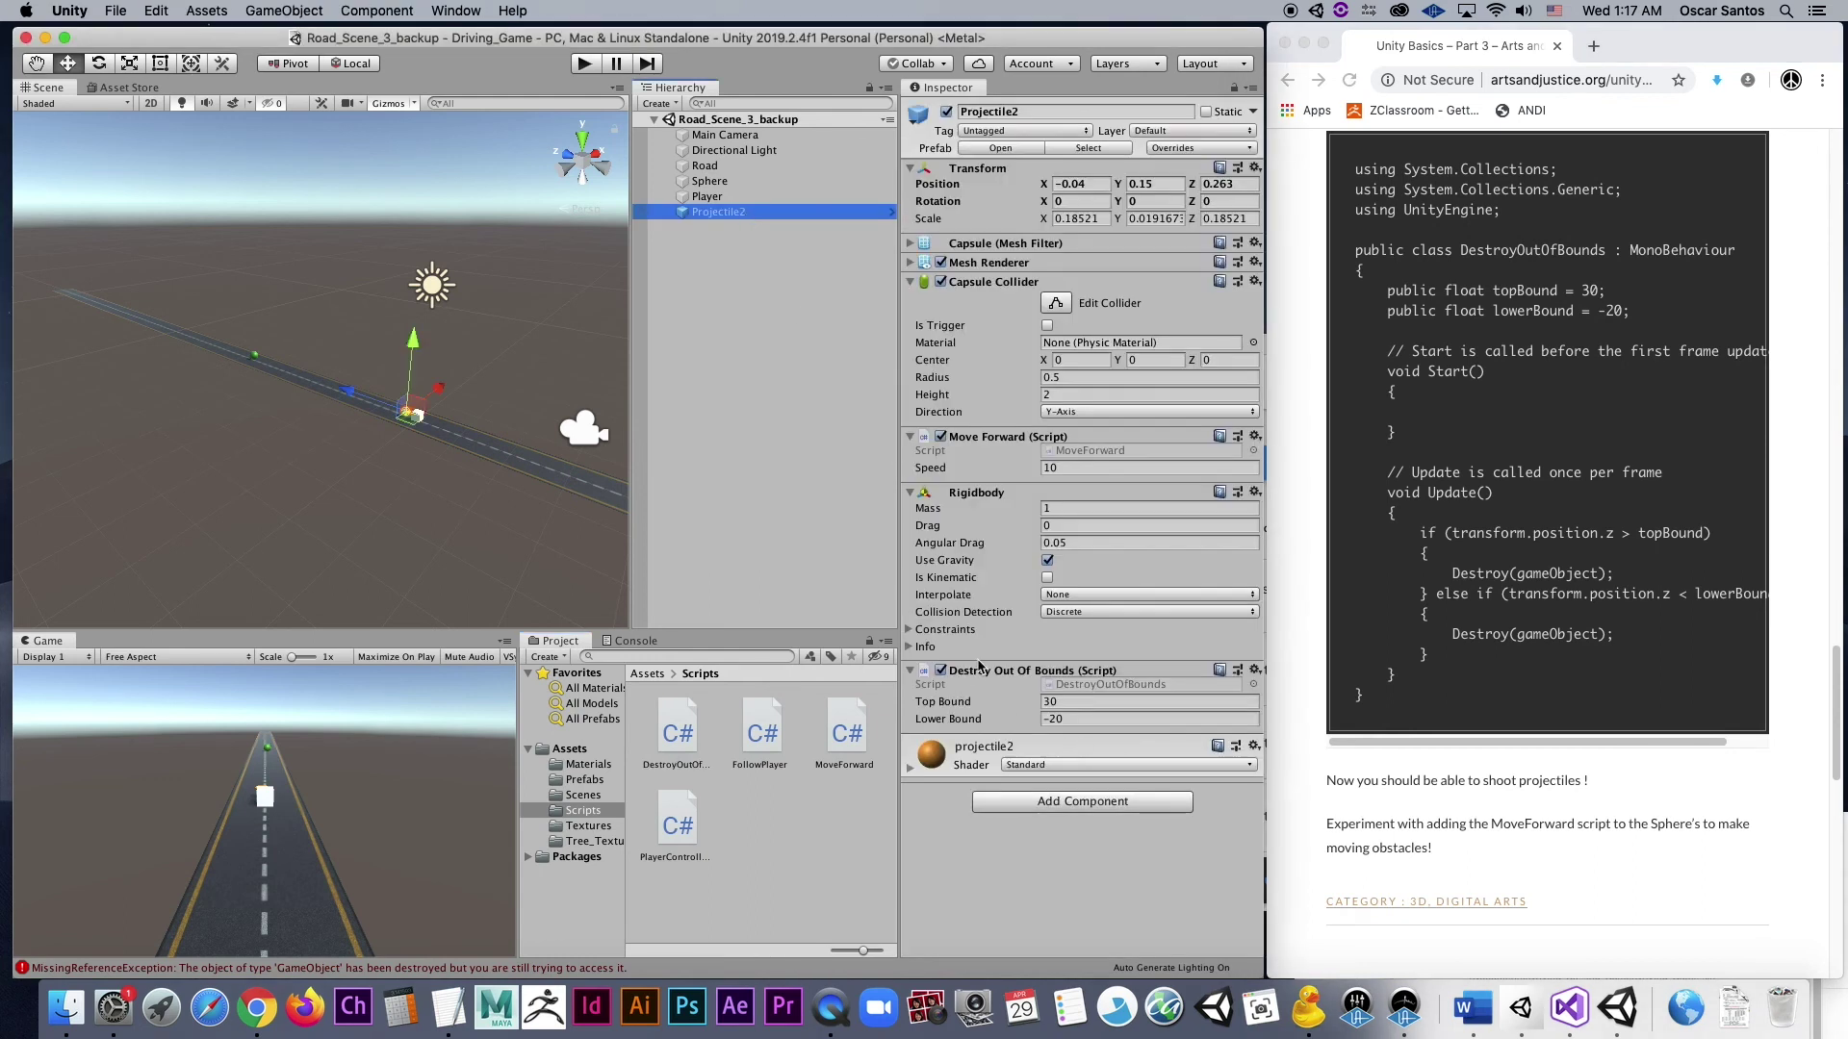
pyautogui.click(997, 673)
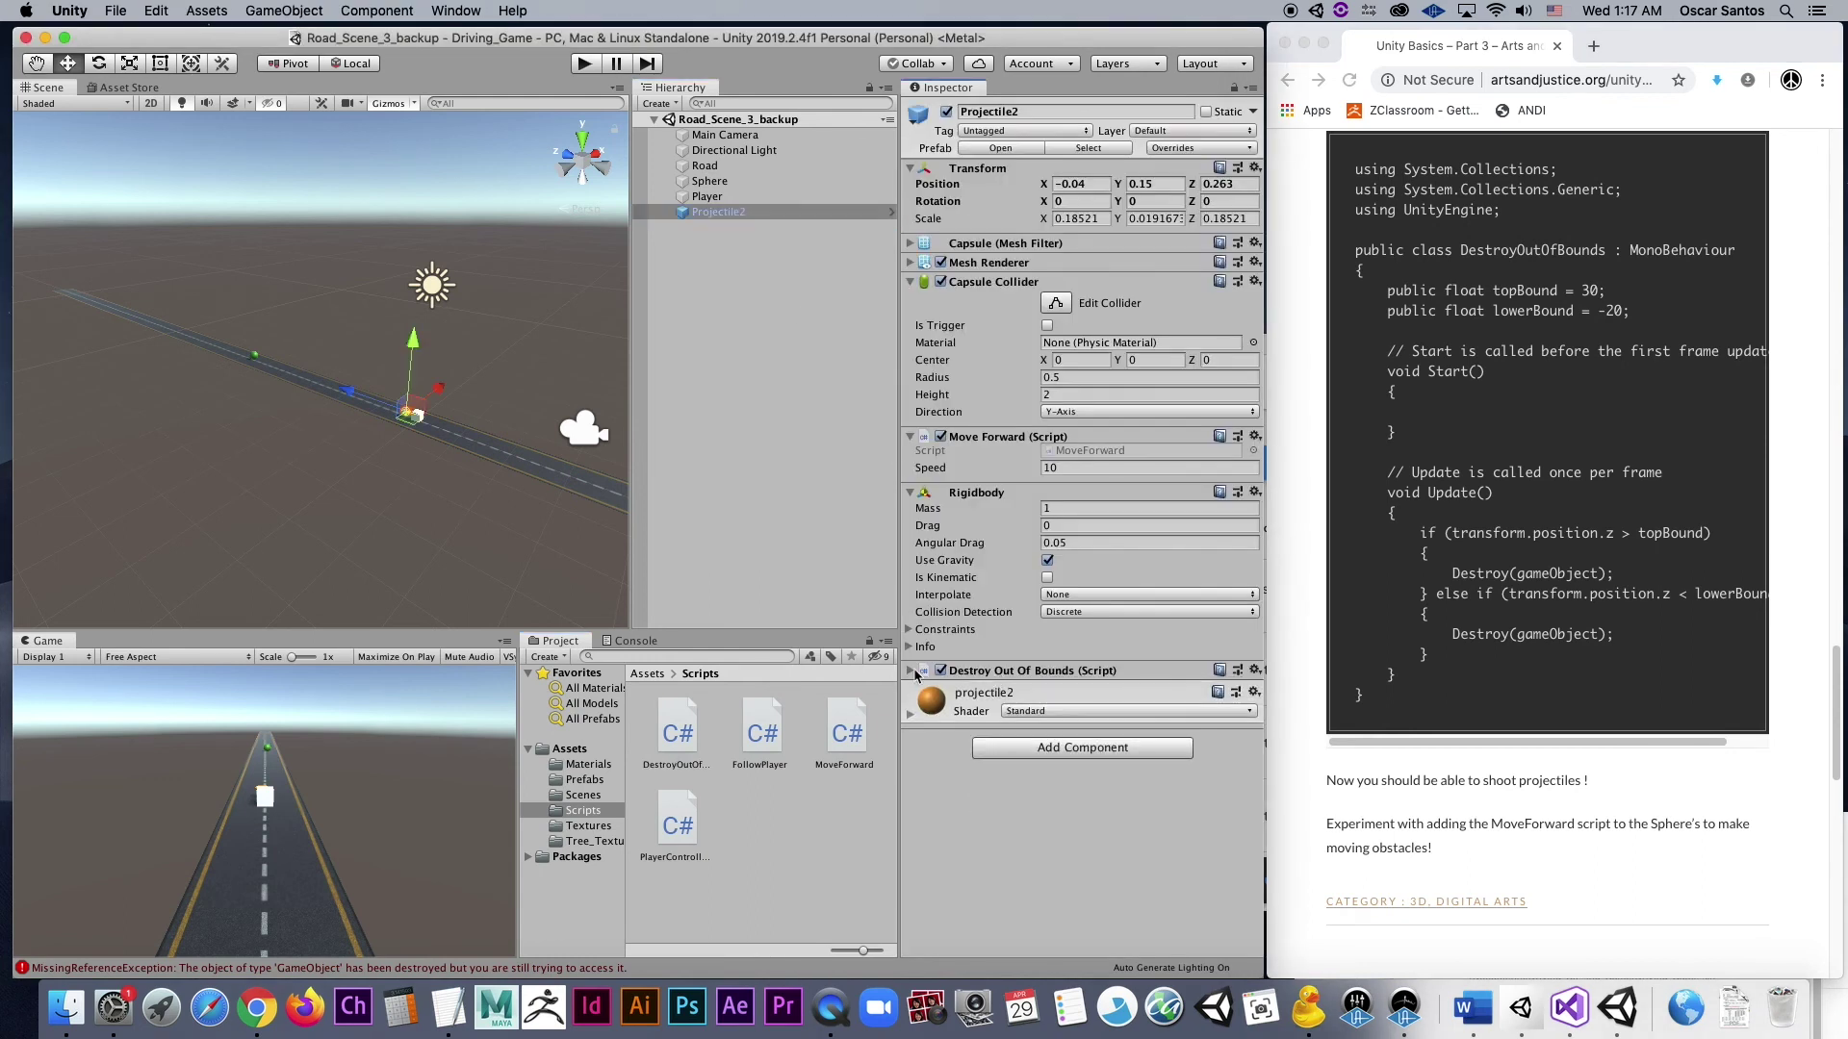
pyautogui.click(1000, 672)
pyautogui.rightClick(1005, 672)
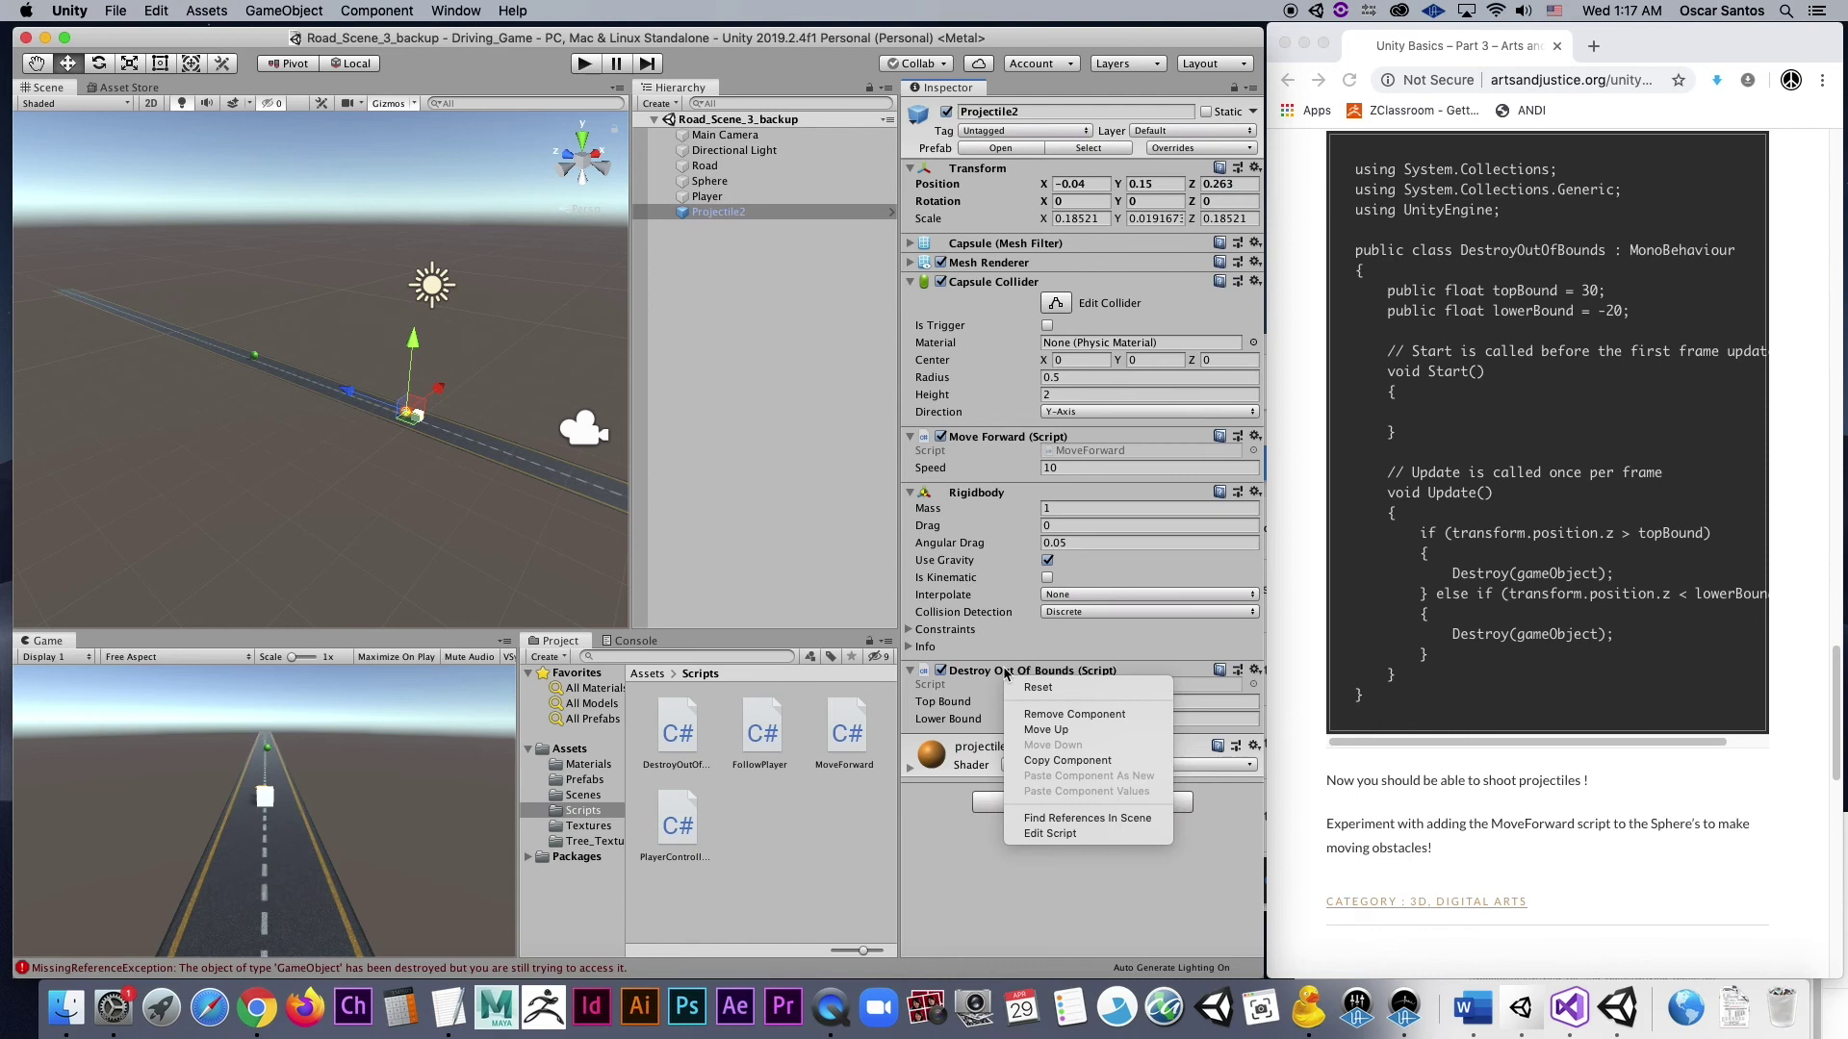
pyautogui.click(1069, 717)
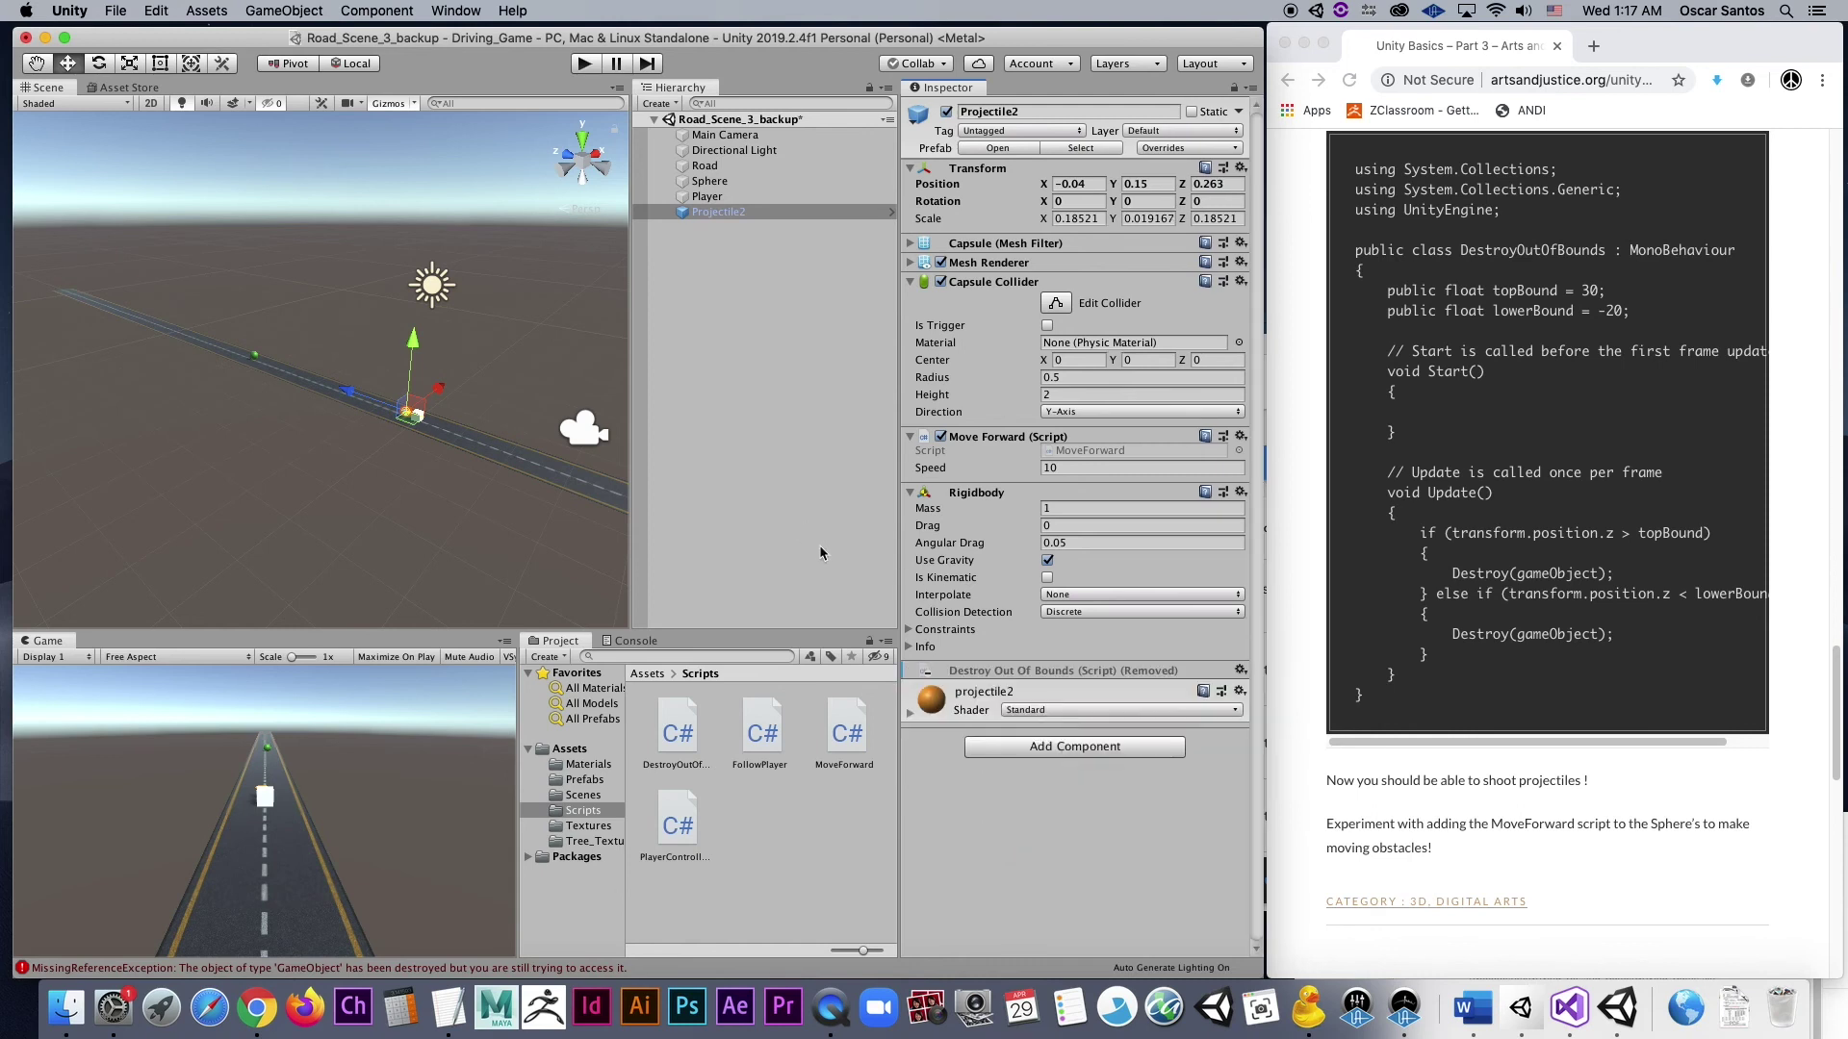
# - Start a play test and launch a rapid series of projectiles down the road
pyautogui.click(584, 64)
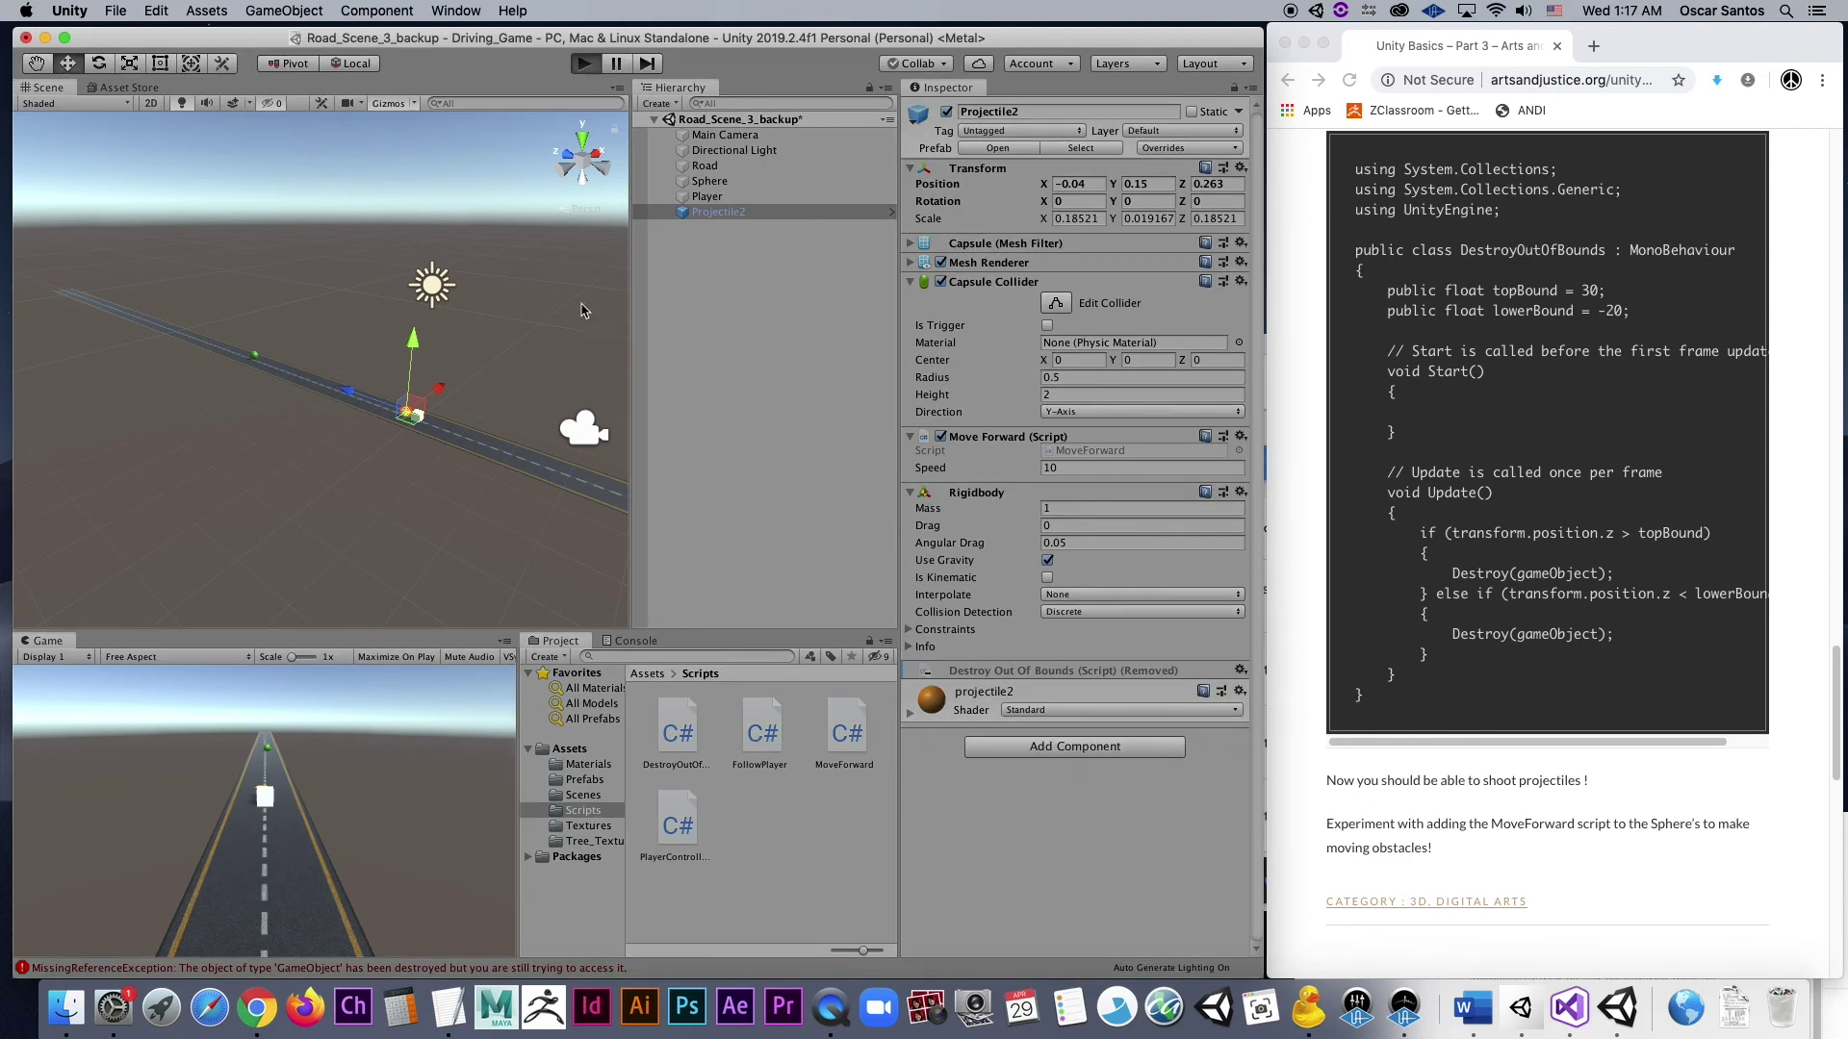
pyautogui.press('space')
pyautogui.press('space')
pyautogui.press('space')
pyautogui.press('space')
pyautogui.press('space')
pyautogui.press('space')
pyautogui.press('space')
pyautogui.press('space')
pyautogui.press('space')
pyautogui.press('space')
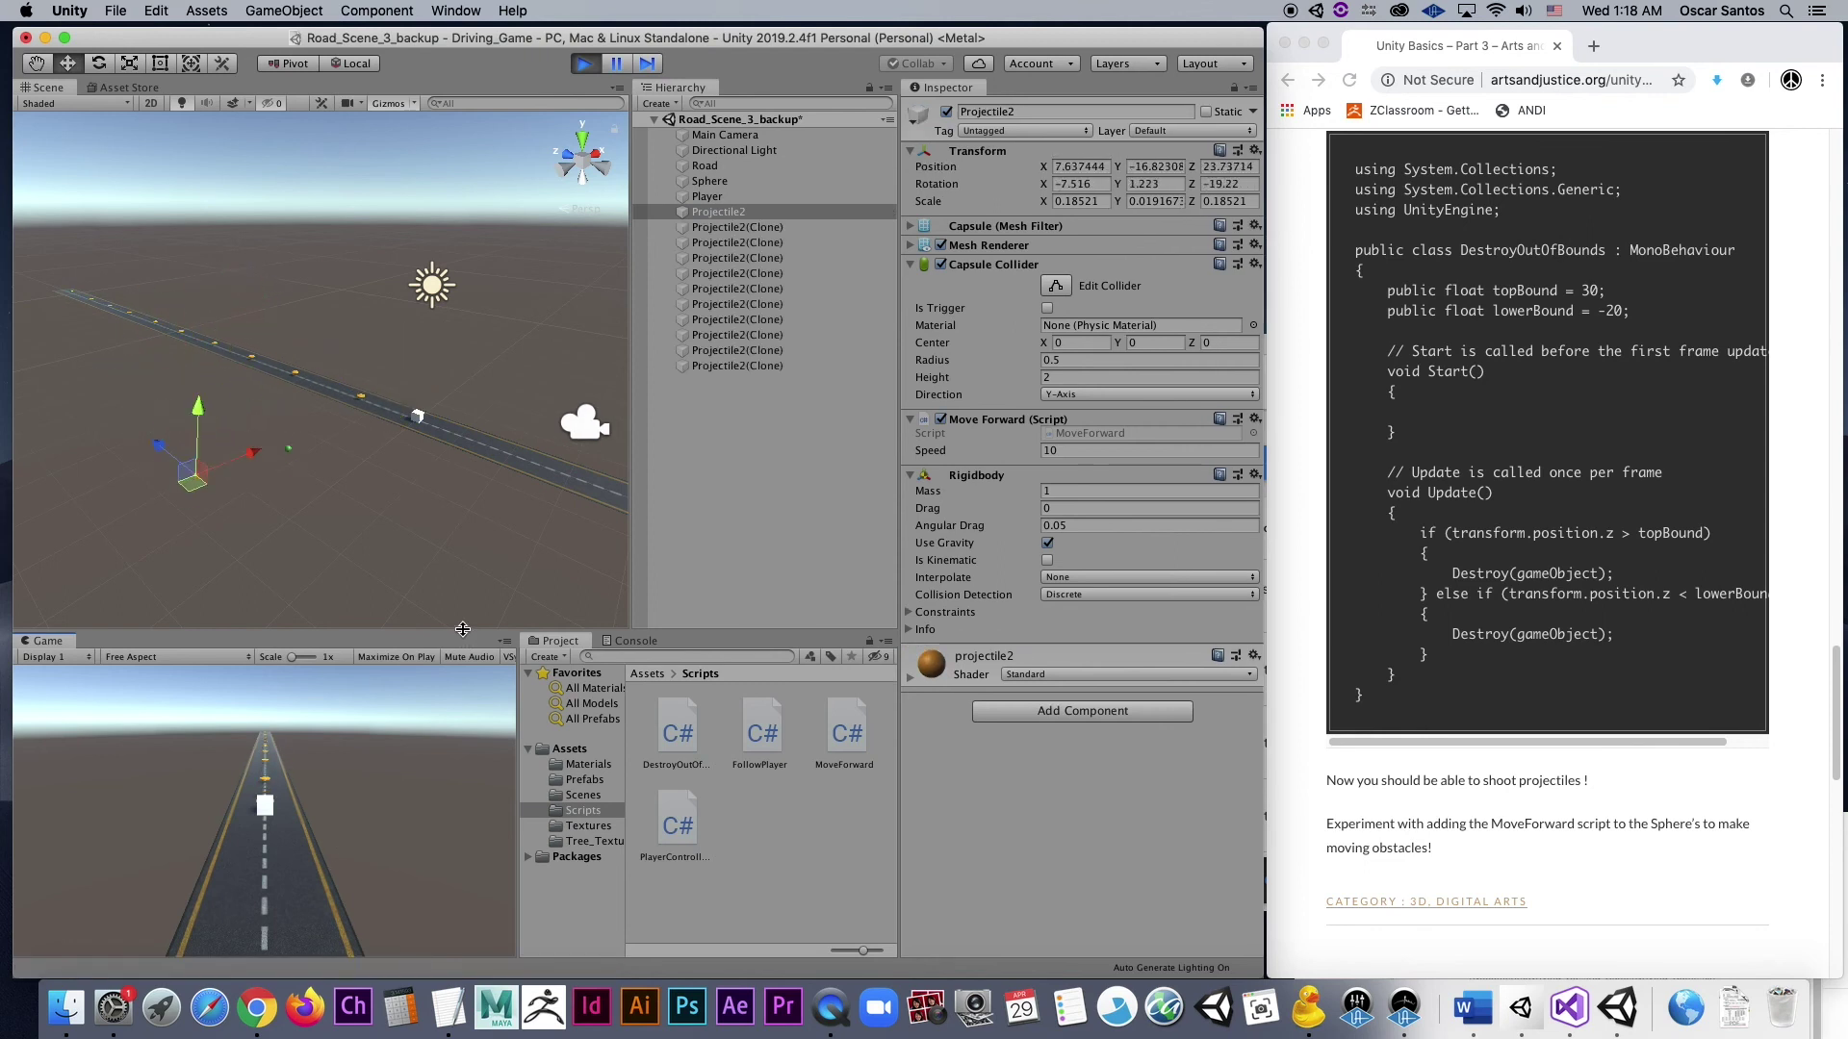
# - Enlarge the Game view, shoot while steering the Player left off the road, and stop the play test
pyautogui.moveTo(452, 631); pyautogui.dragTo(485, 390)
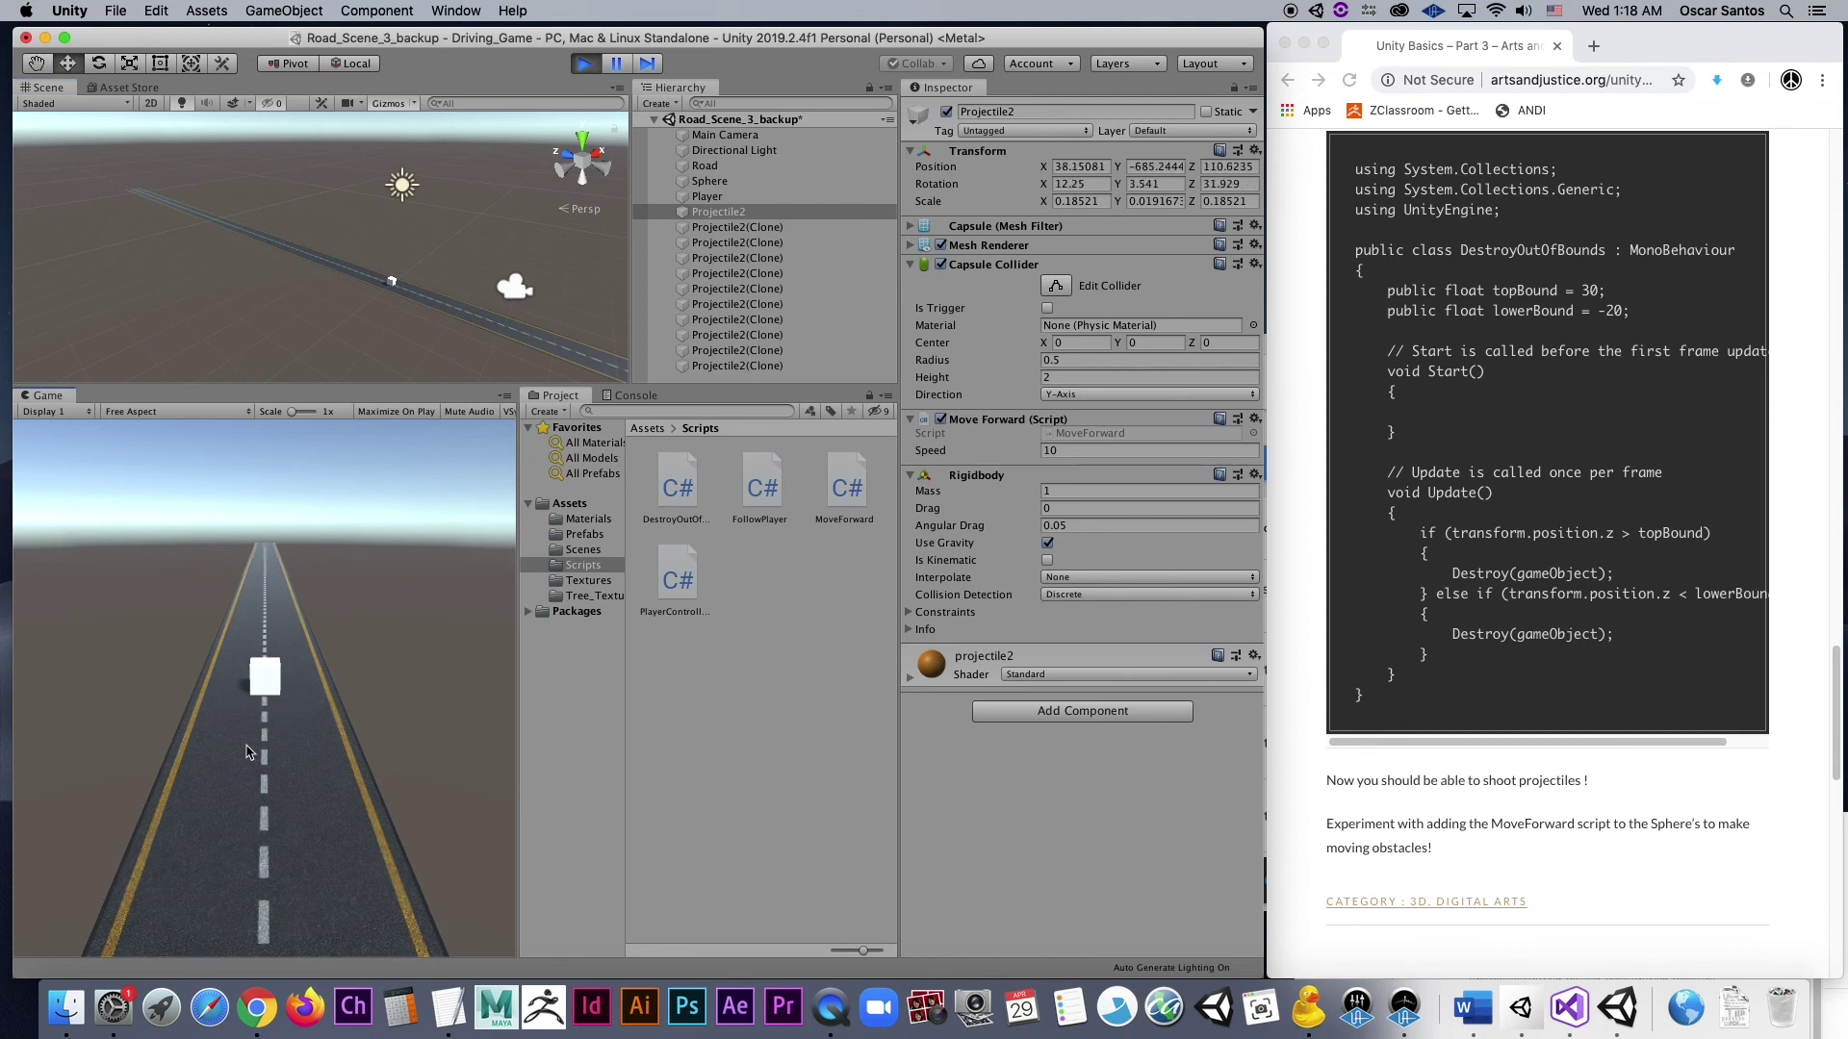
pyautogui.press('space')
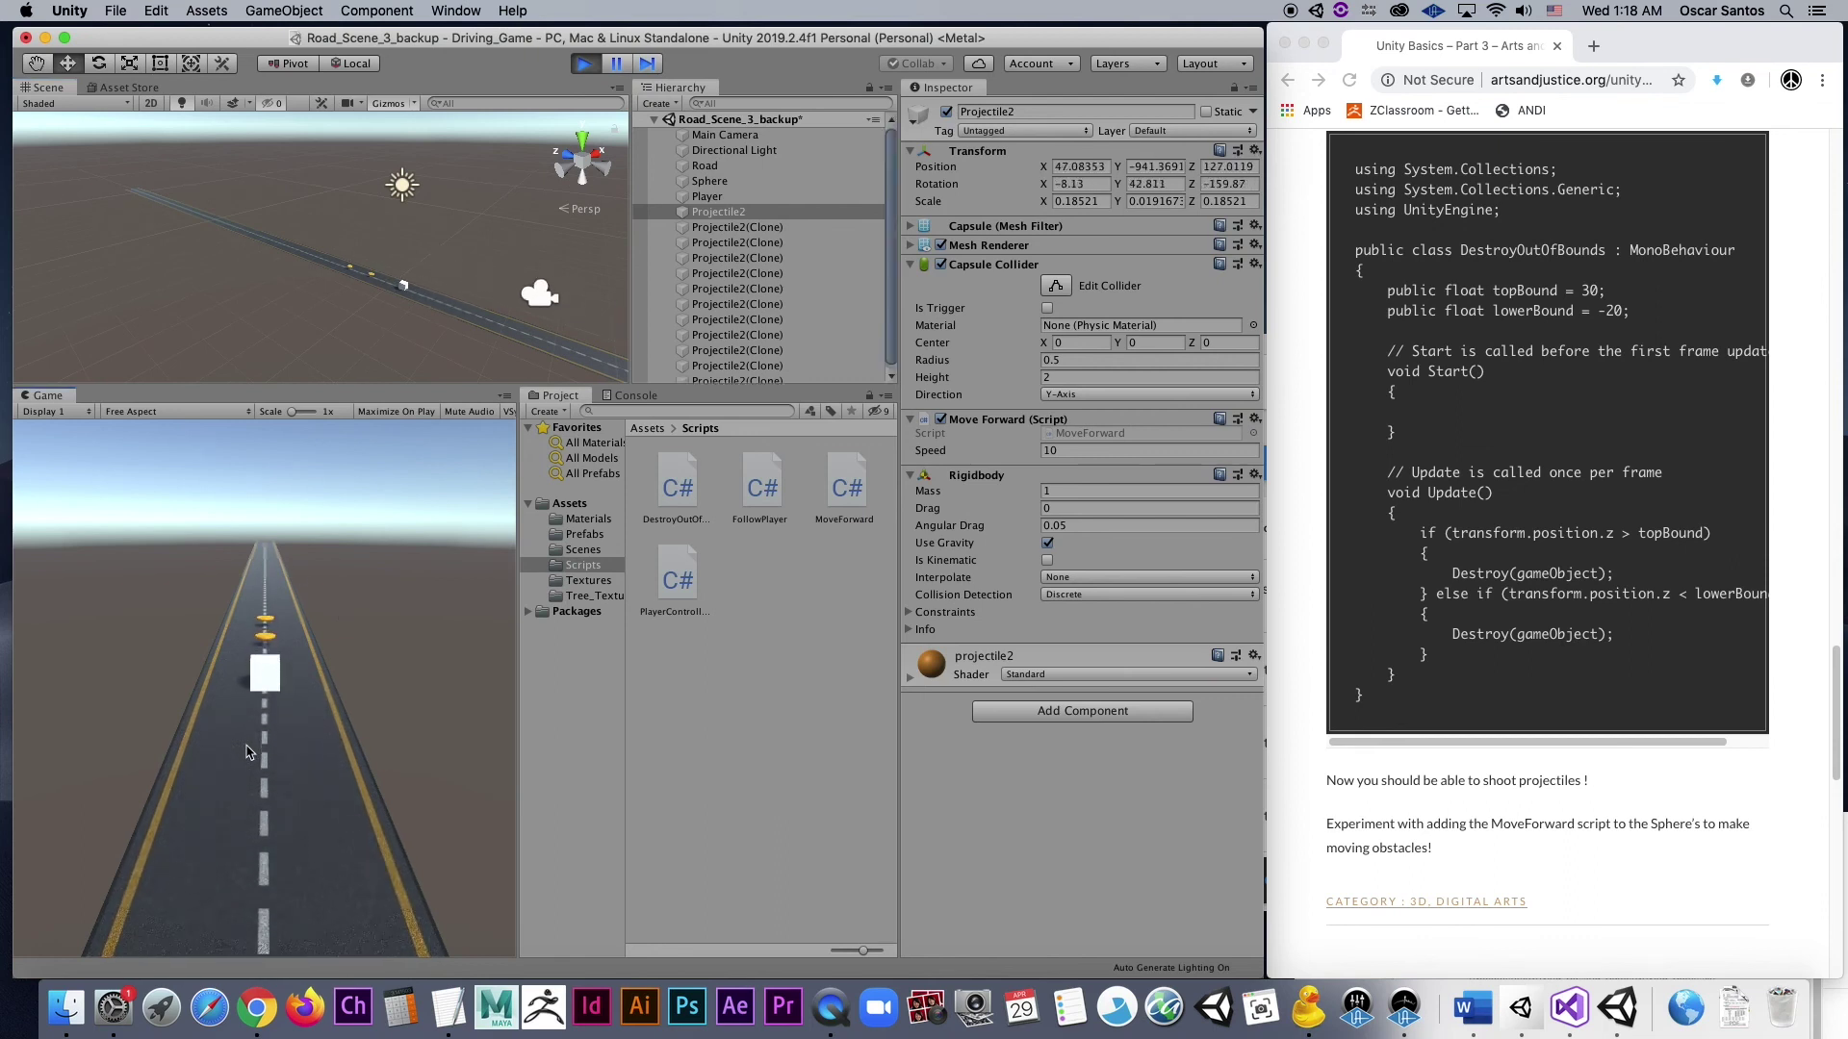
pyautogui.press('Left')
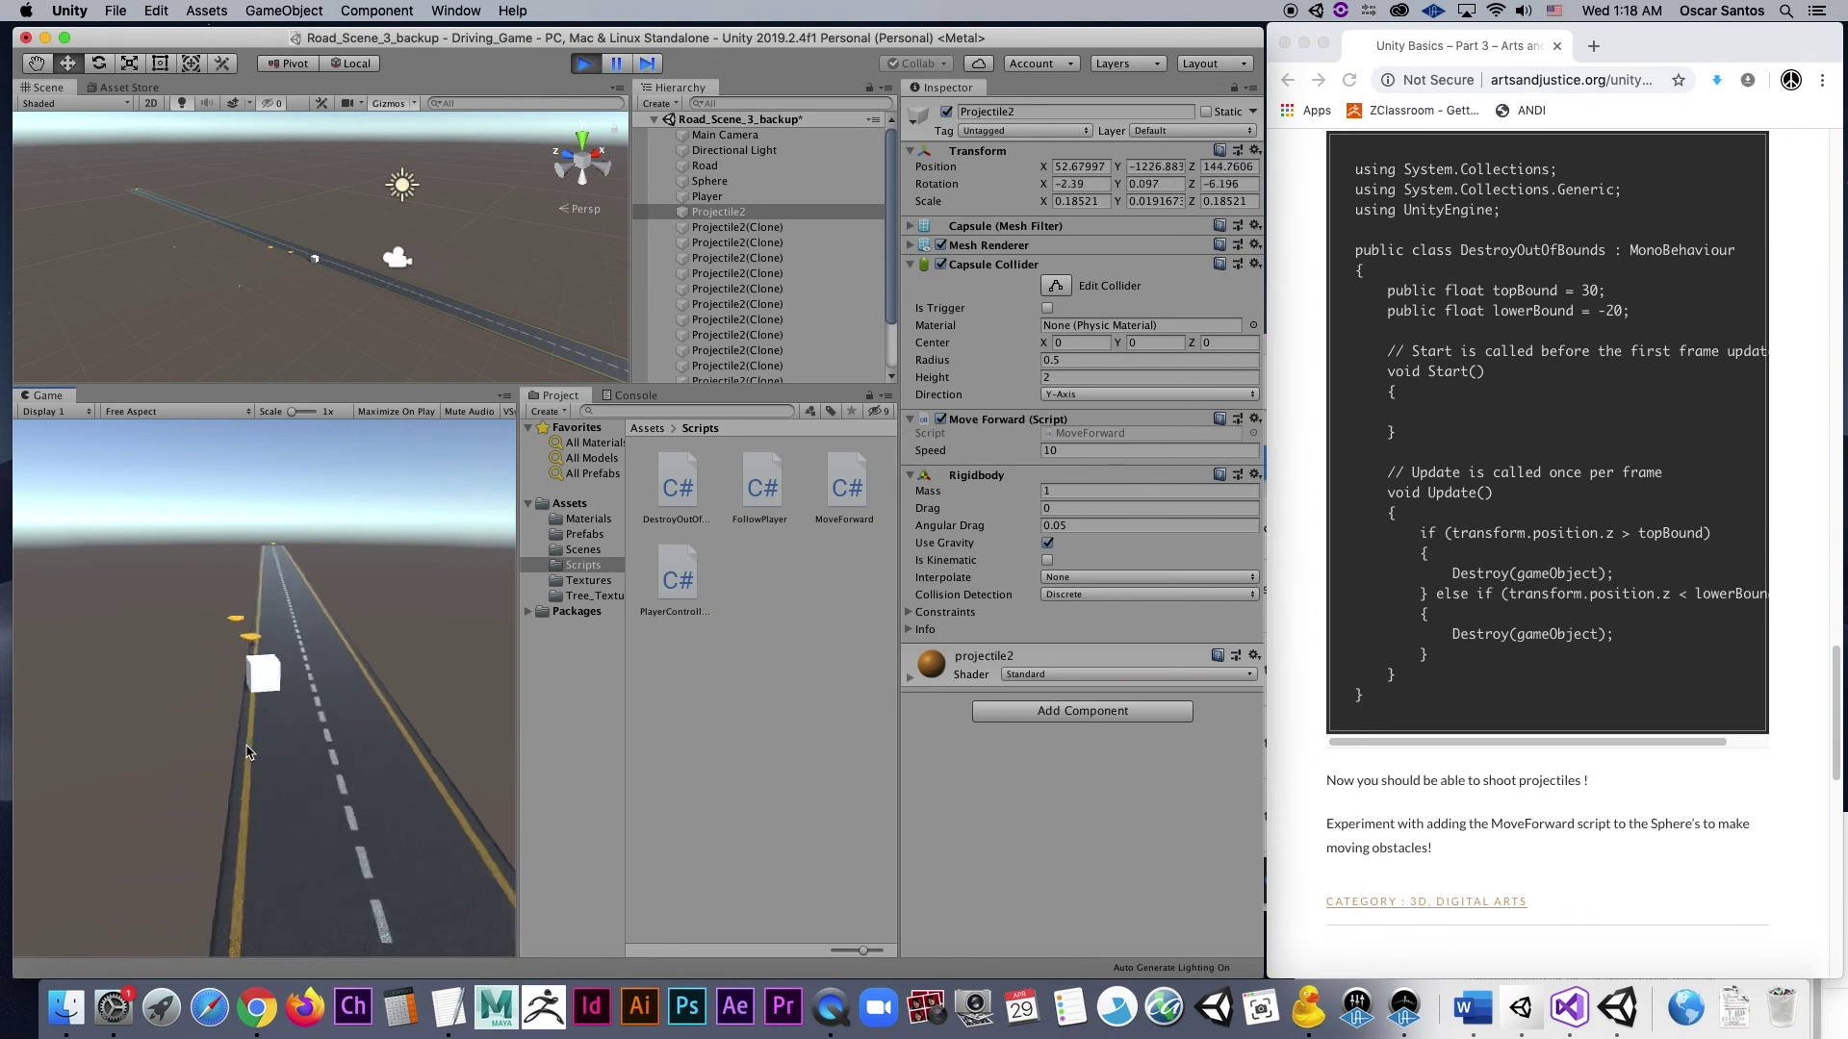
pyautogui.press('Left')
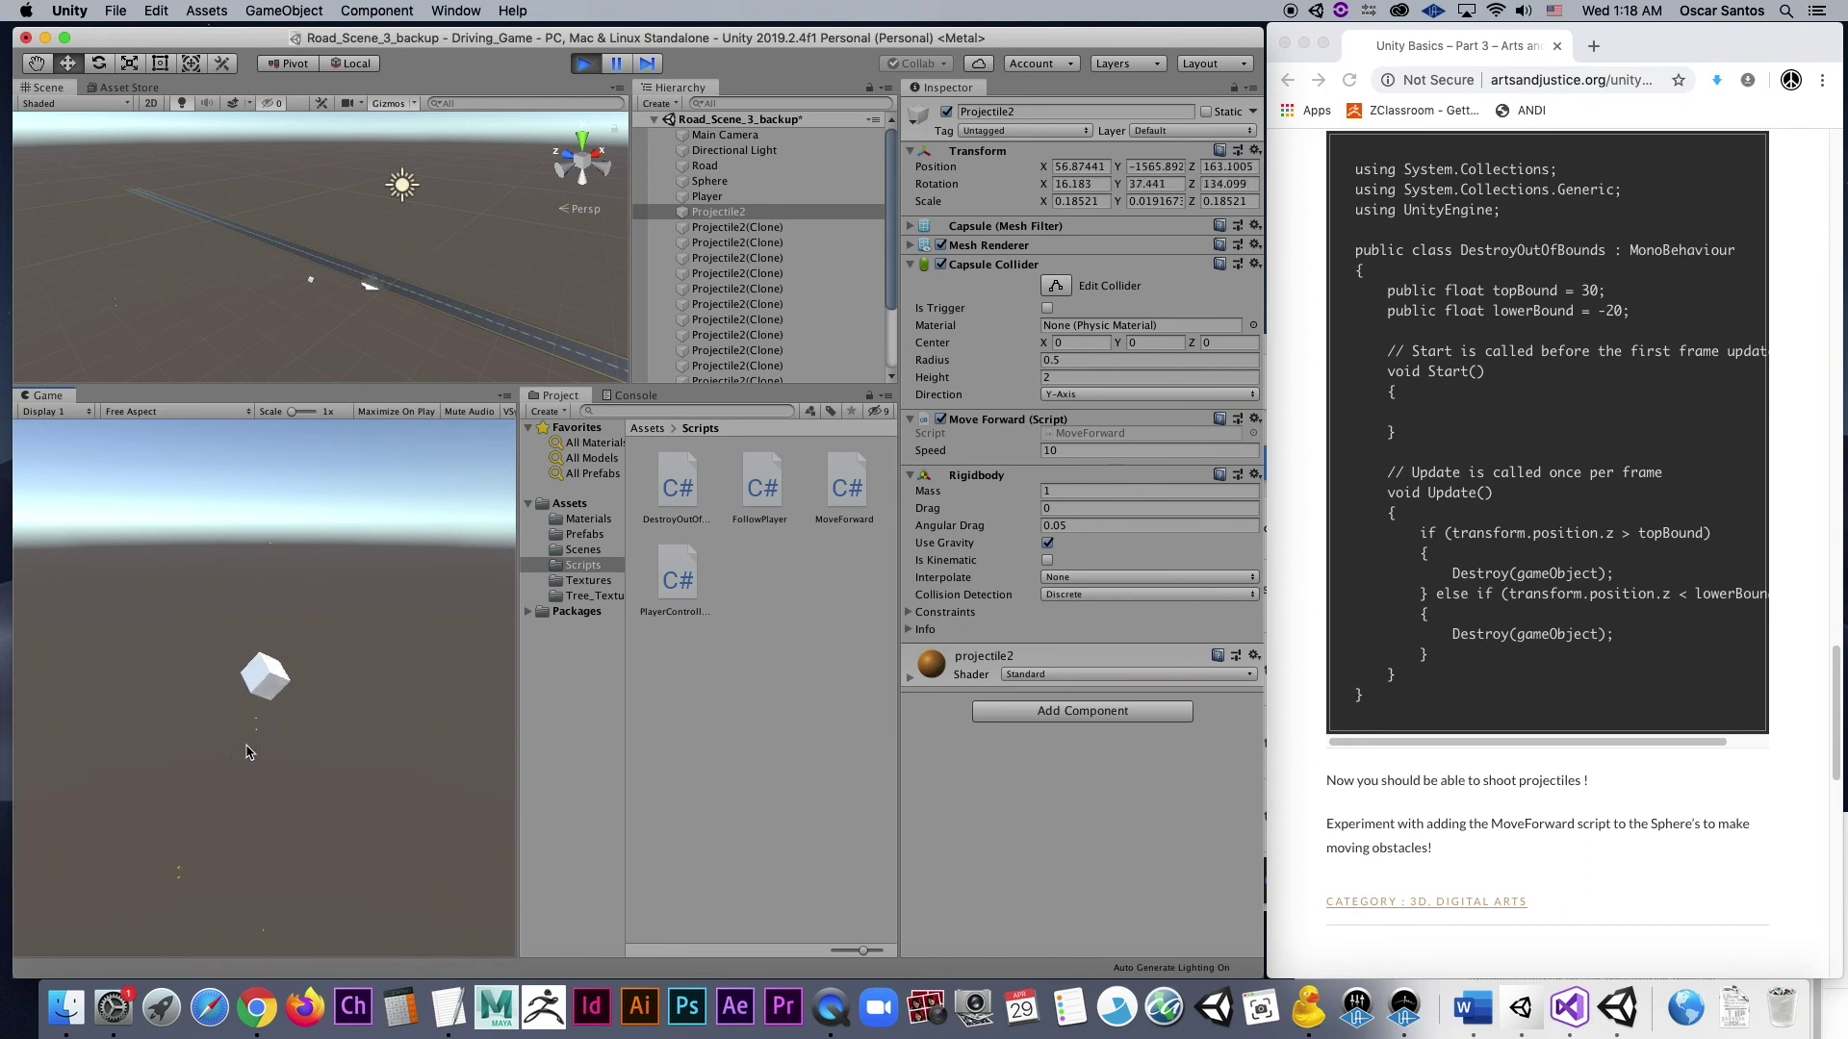
pyautogui.click(593, 62)
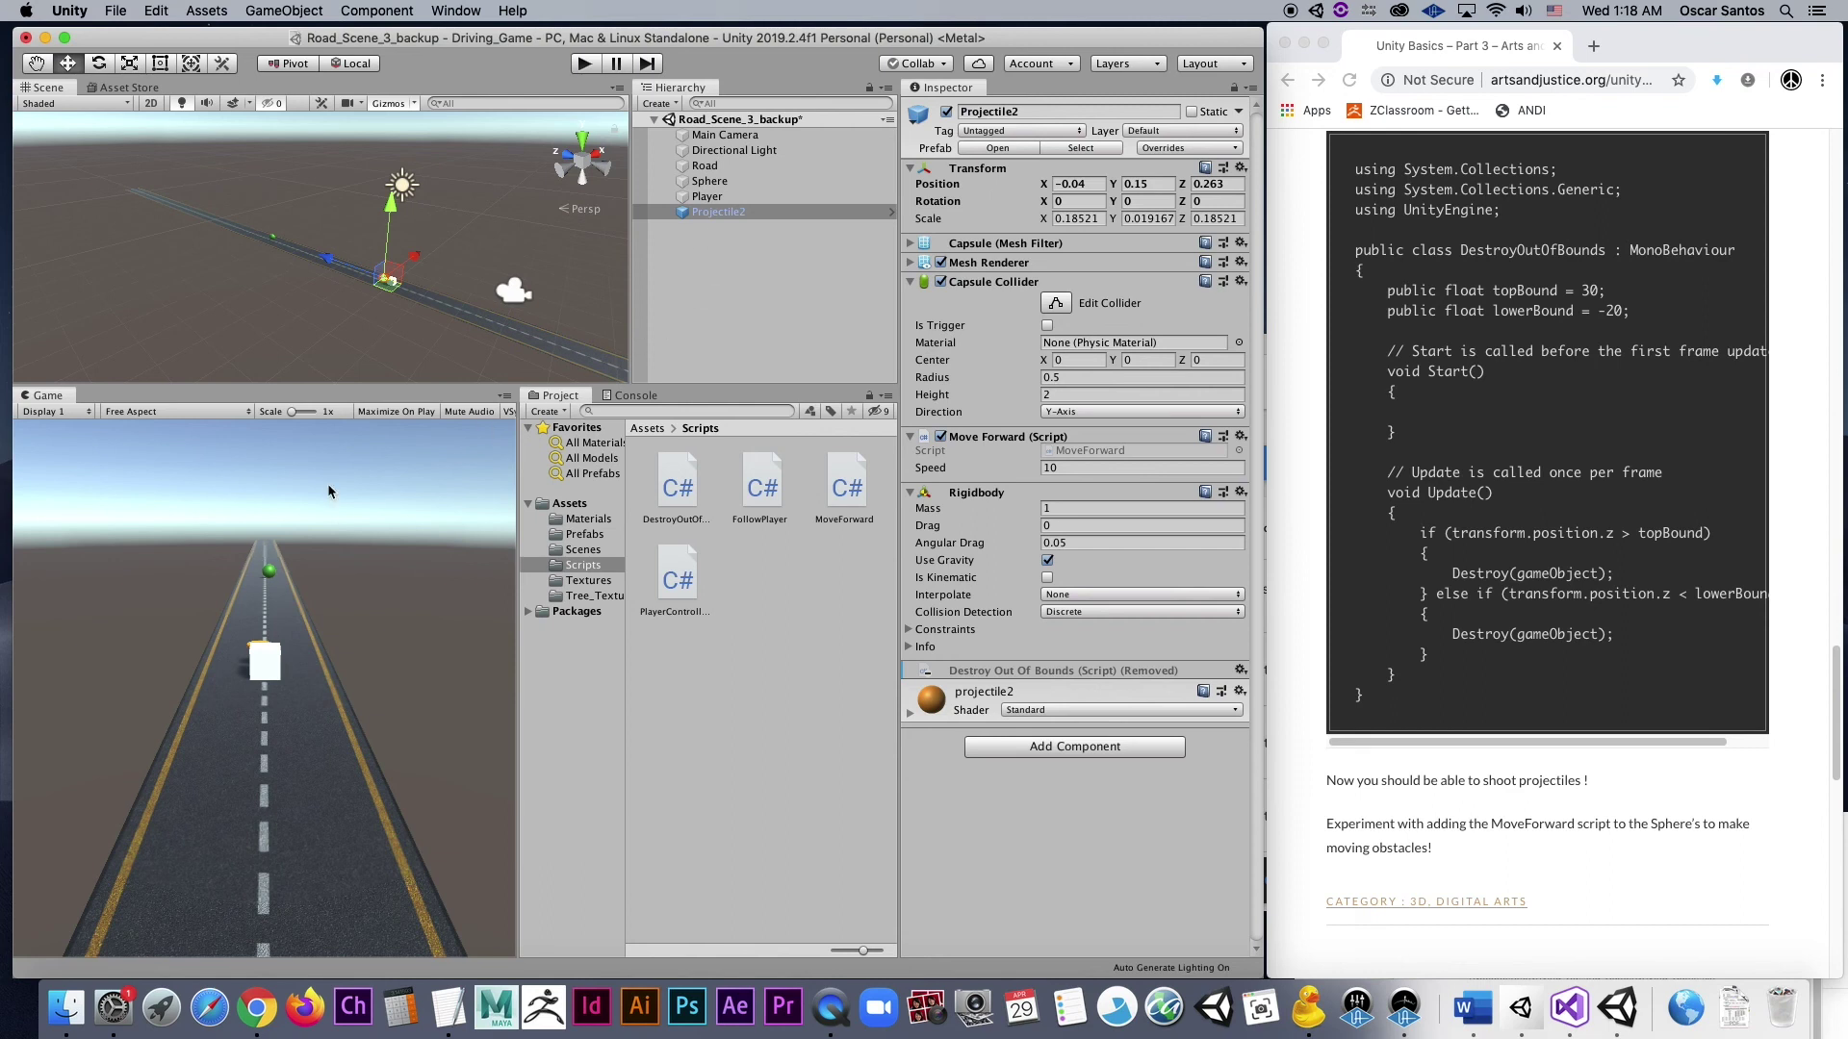
# - Make a prefab of the scene's green Sphere in the Prefabs folder
pyautogui.click(709, 181)
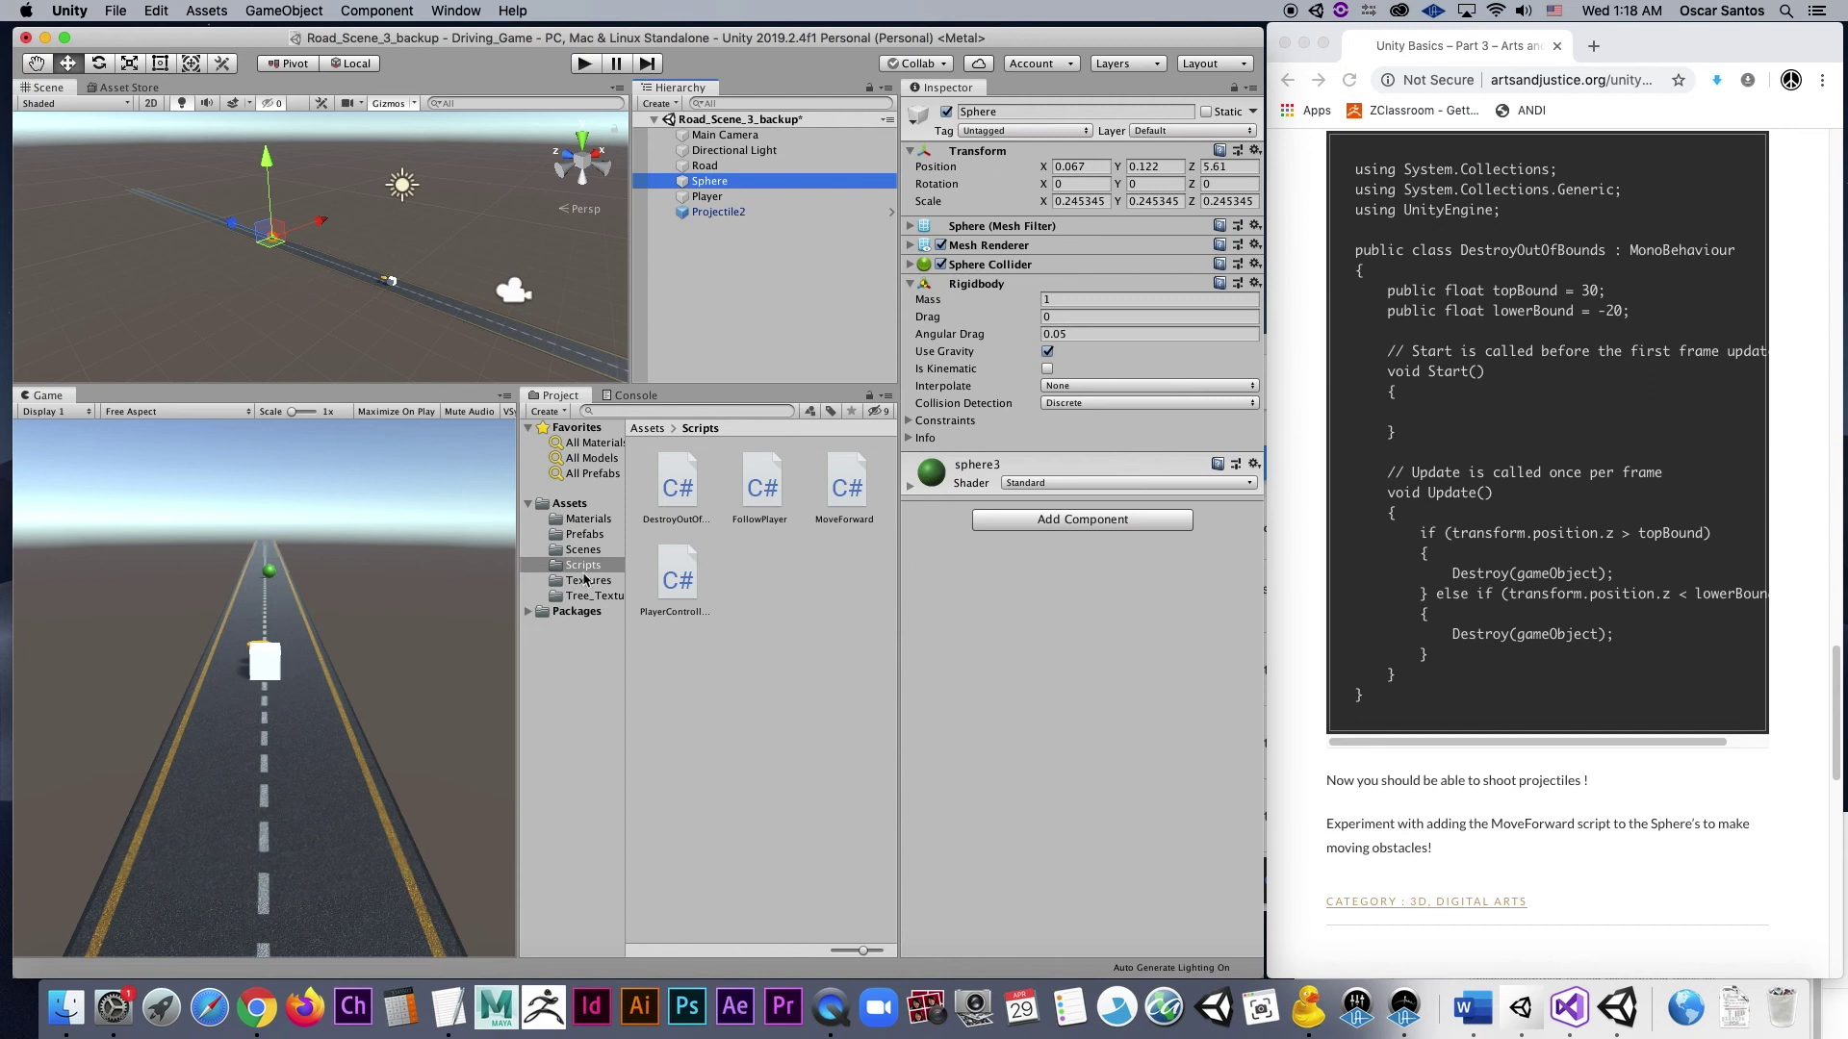
pyautogui.click(586, 535)
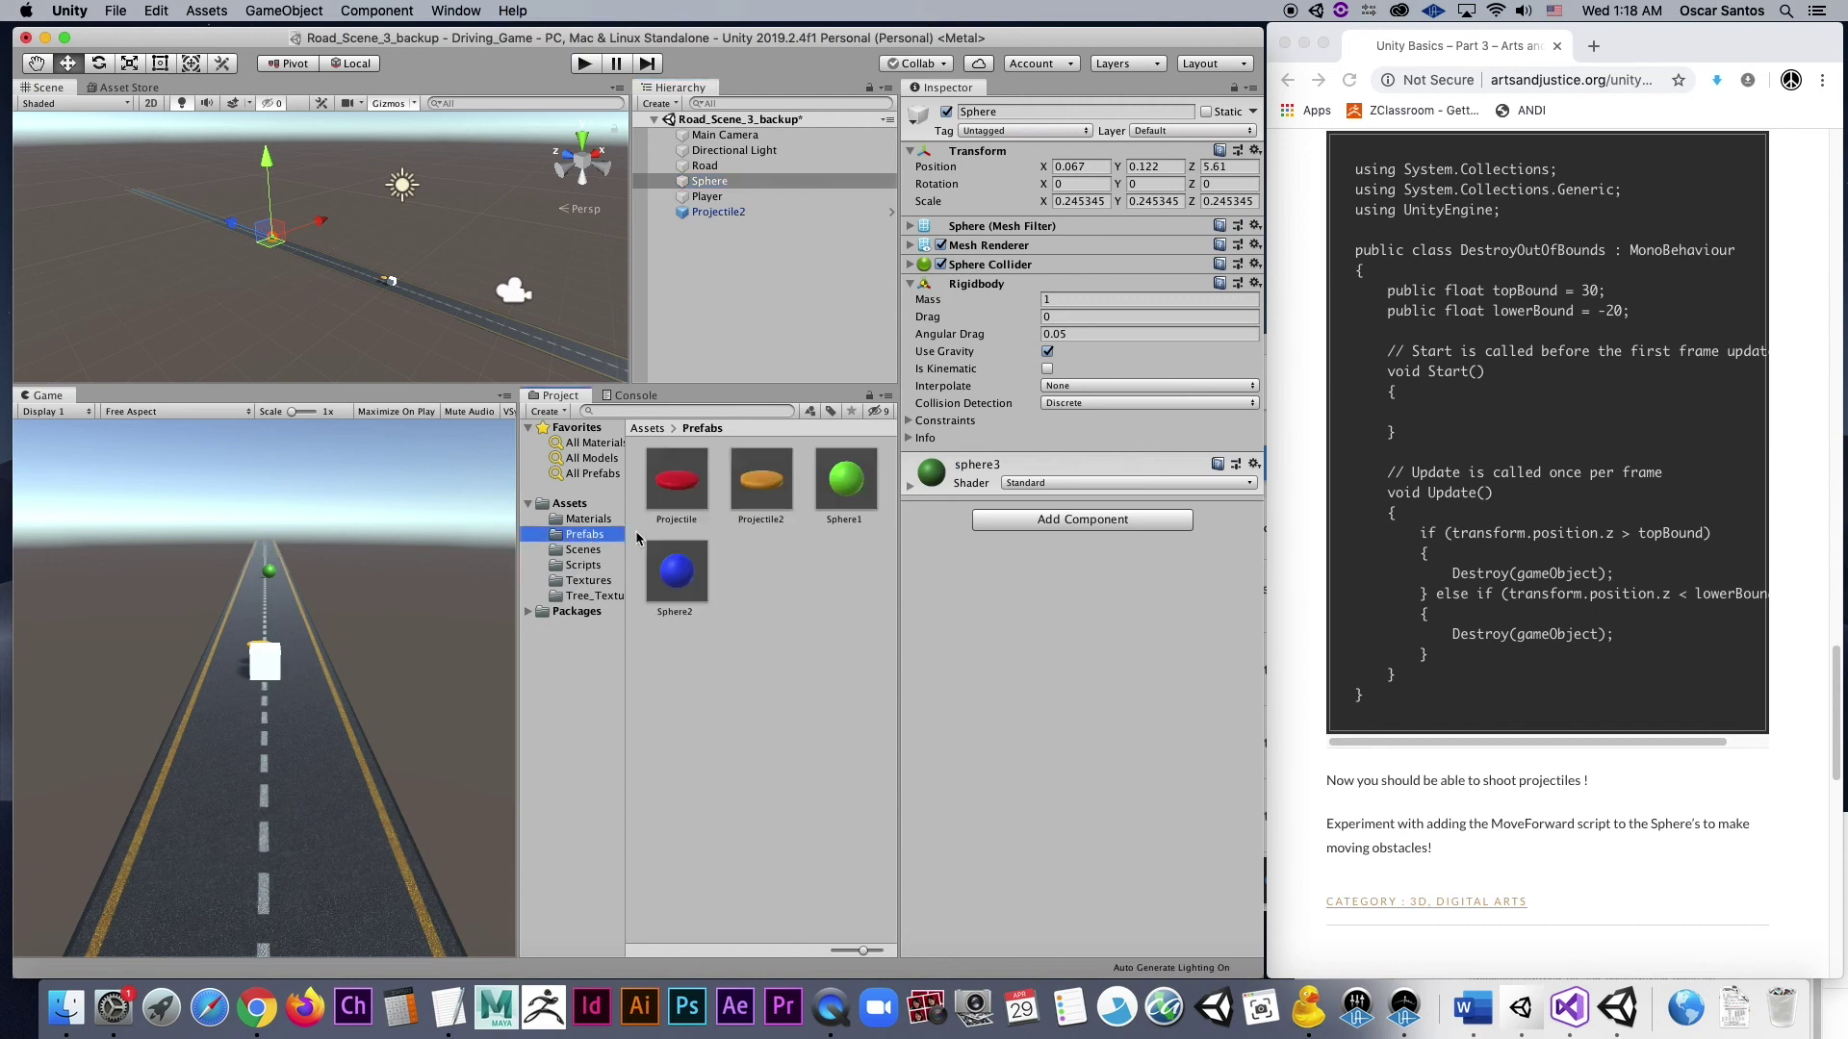
pyautogui.click(716, 182)
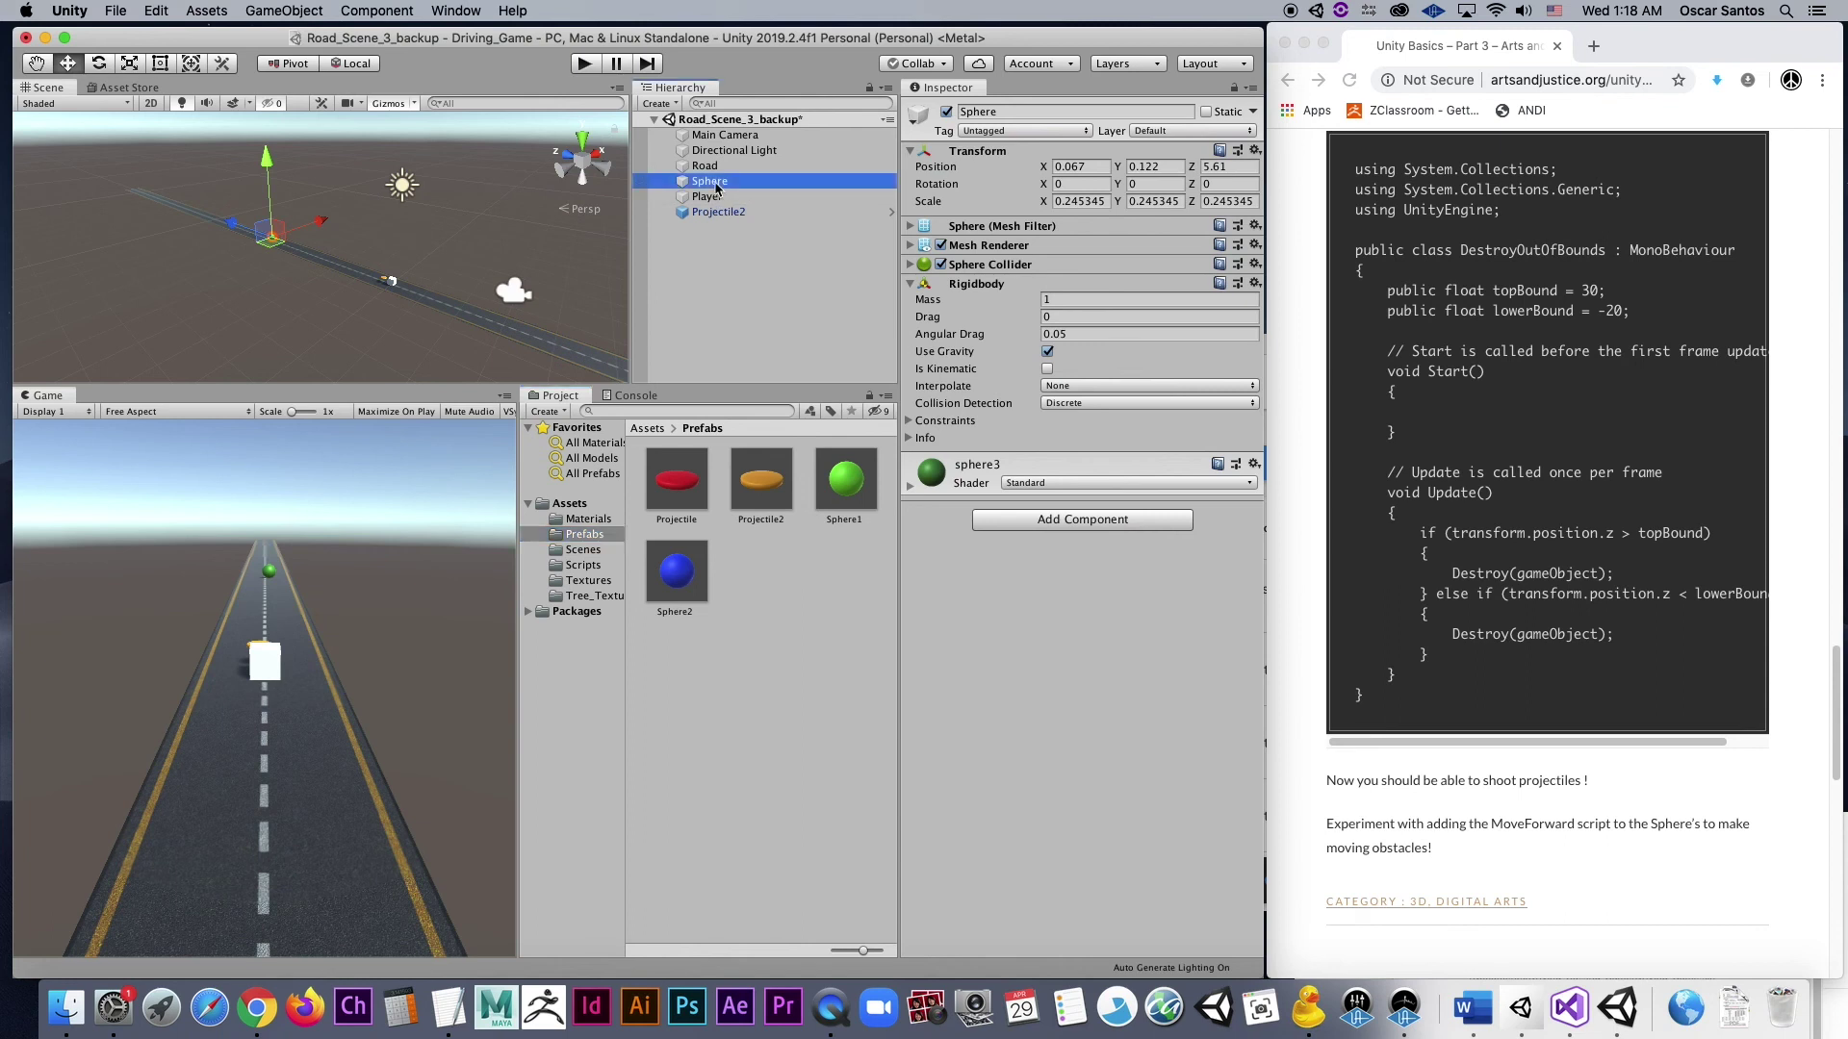
pyautogui.moveTo(716, 188); pyautogui.dragTo(766, 574)
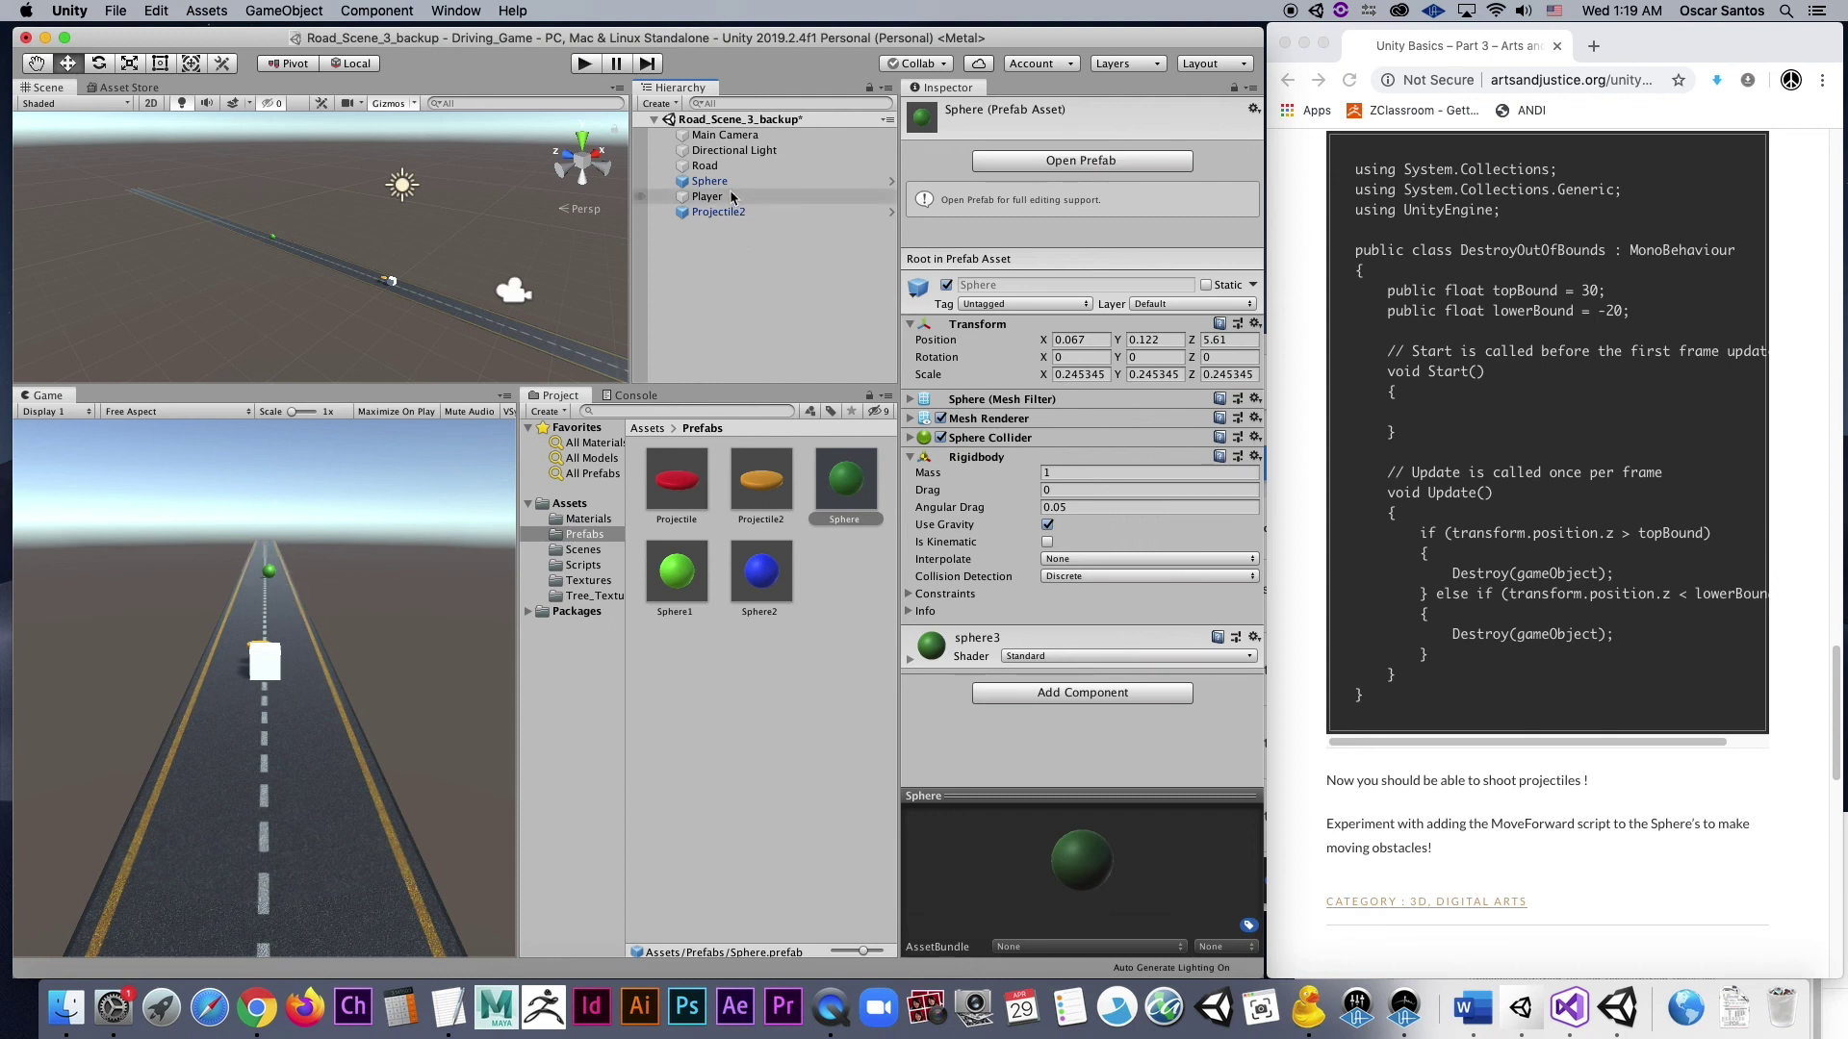
# - Enlarge the Scene view and attach the MoveForward script to the Sphere in the scene
pyautogui.moveTo(468, 384); pyautogui.dragTo(451, 540)
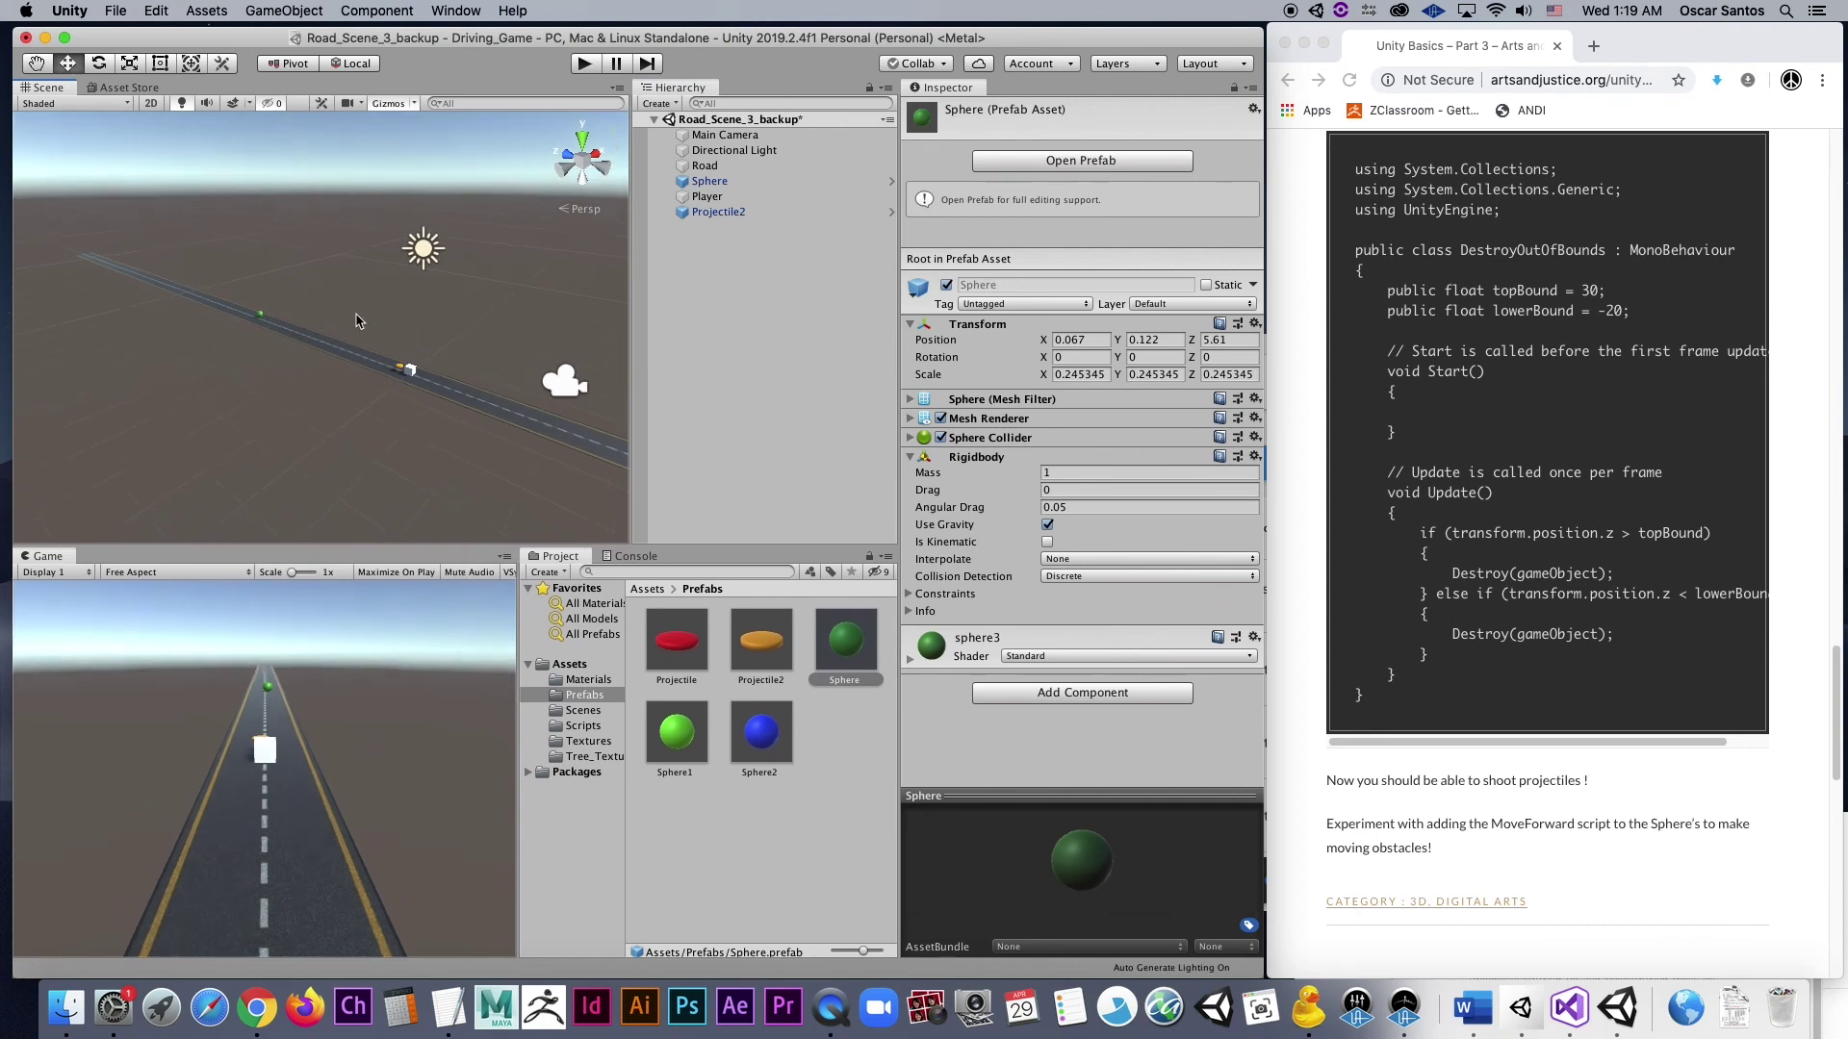
pyautogui.click(741, 182)
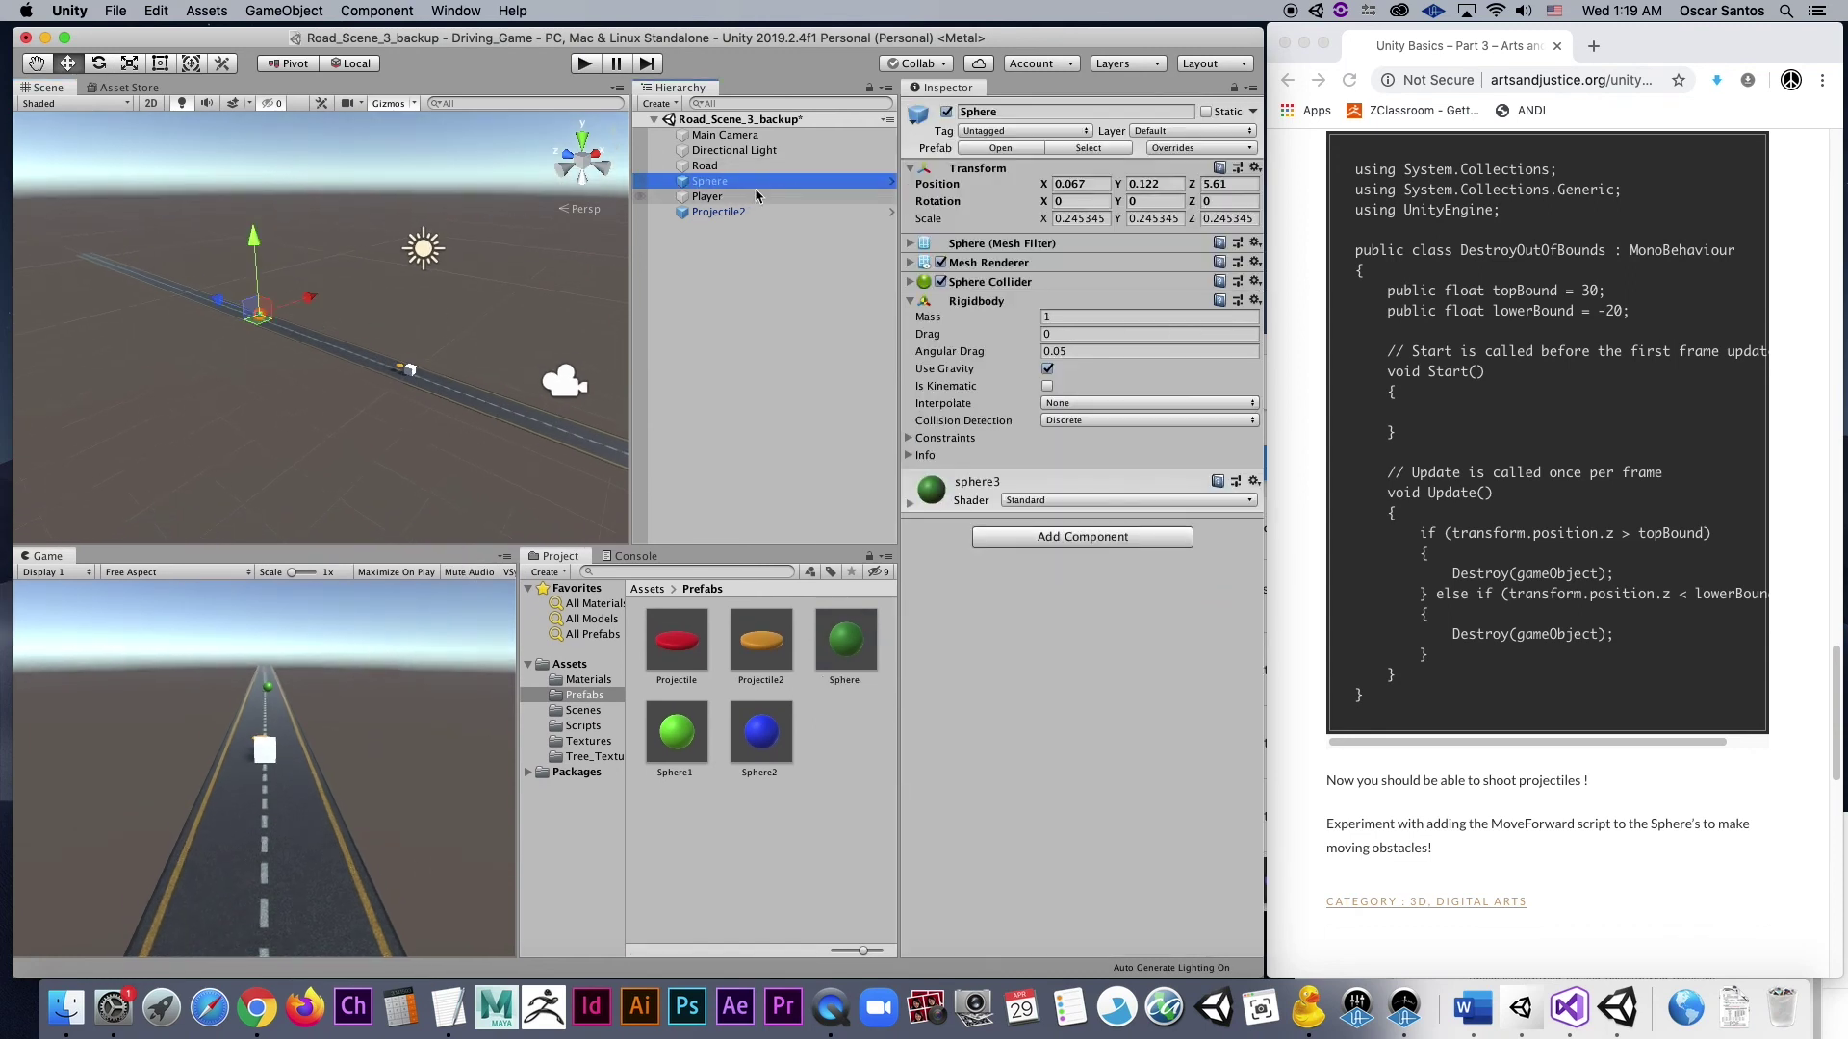
pyautogui.click(579, 728)
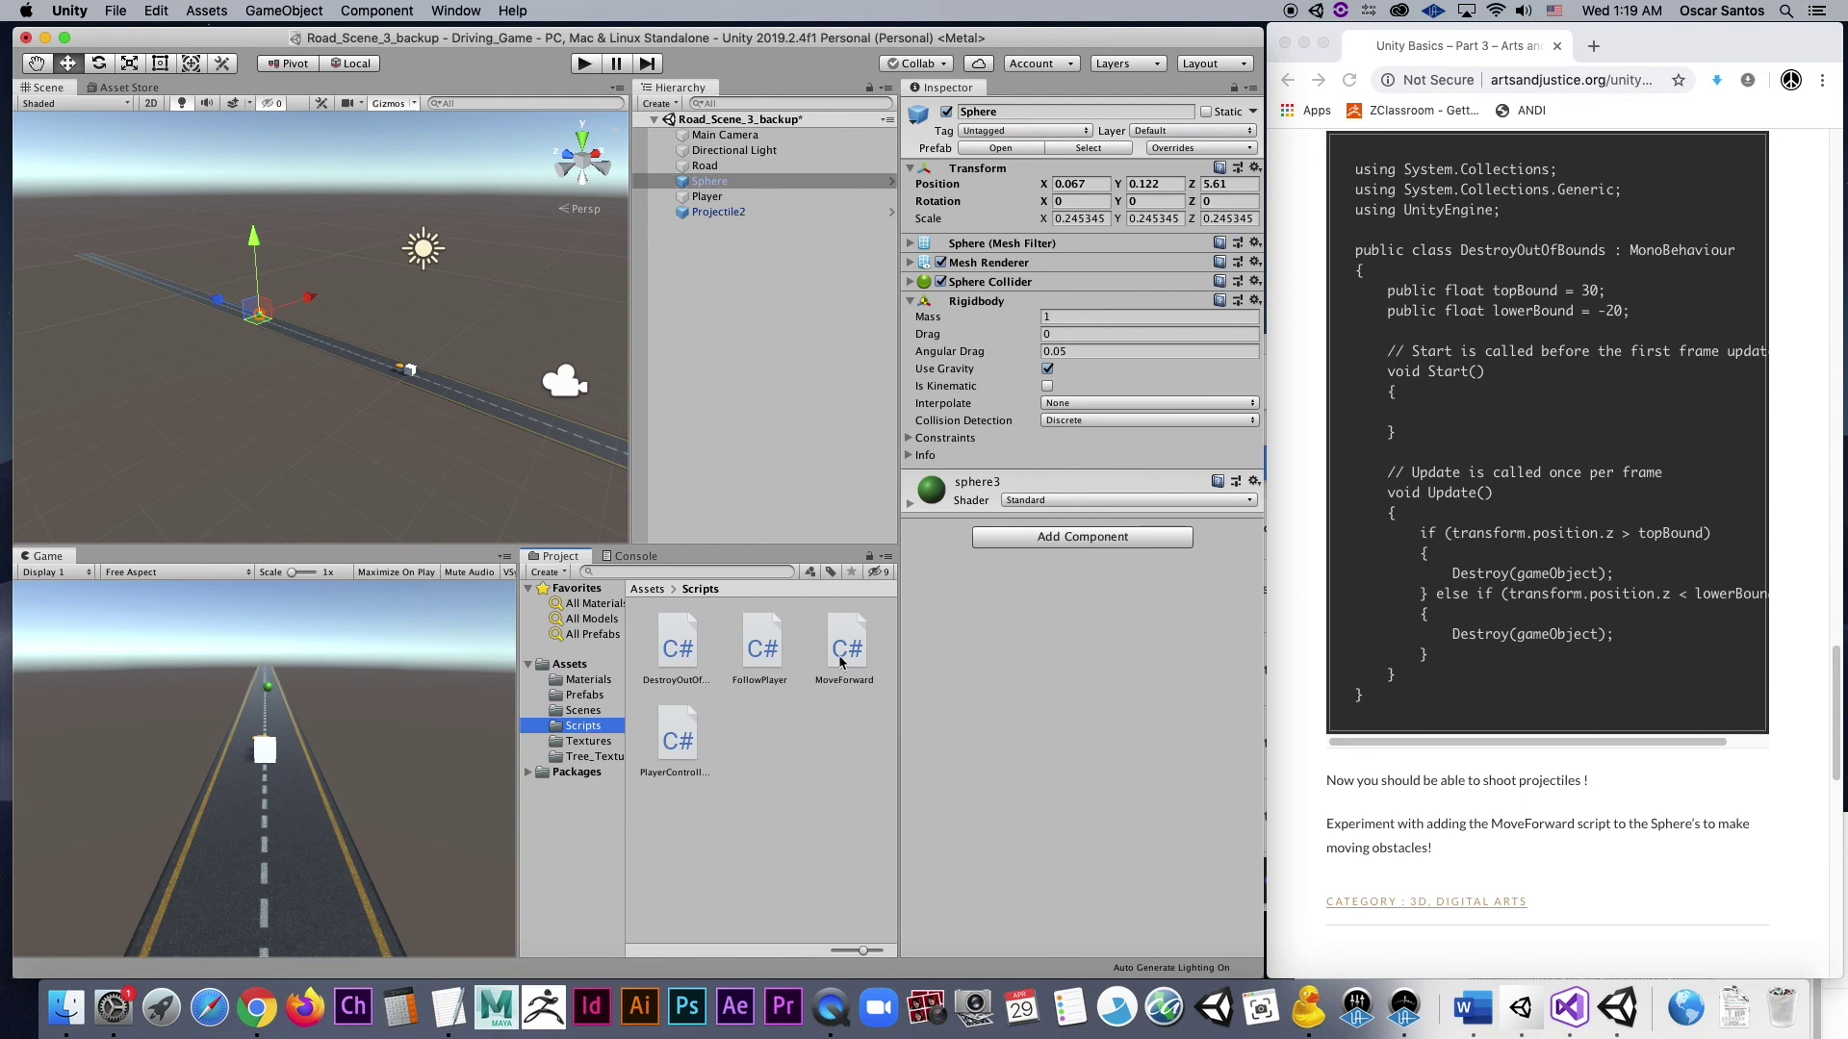
pyautogui.moveTo(847, 657); pyautogui.dragTo(690, 186)
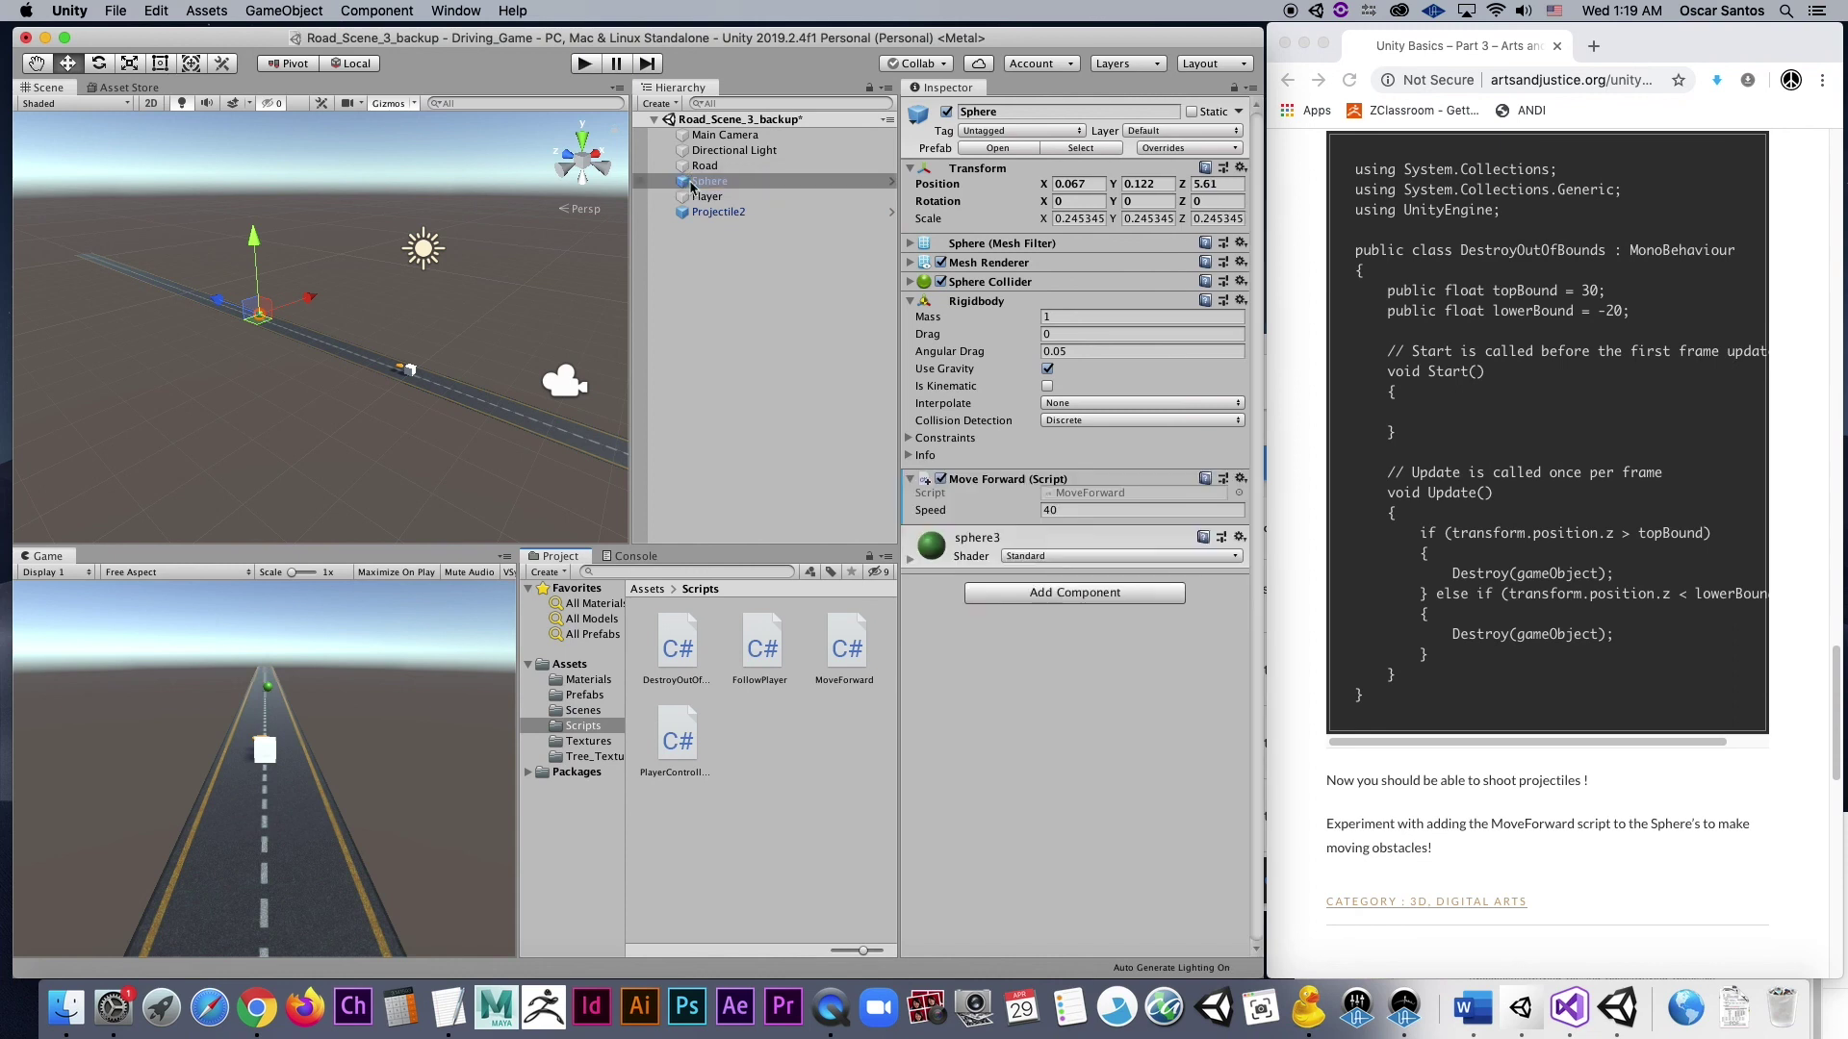
# - Run two short play tests to watch how the Sphere moves with the MoveForward script, stopping each one
pyautogui.click(586, 63)
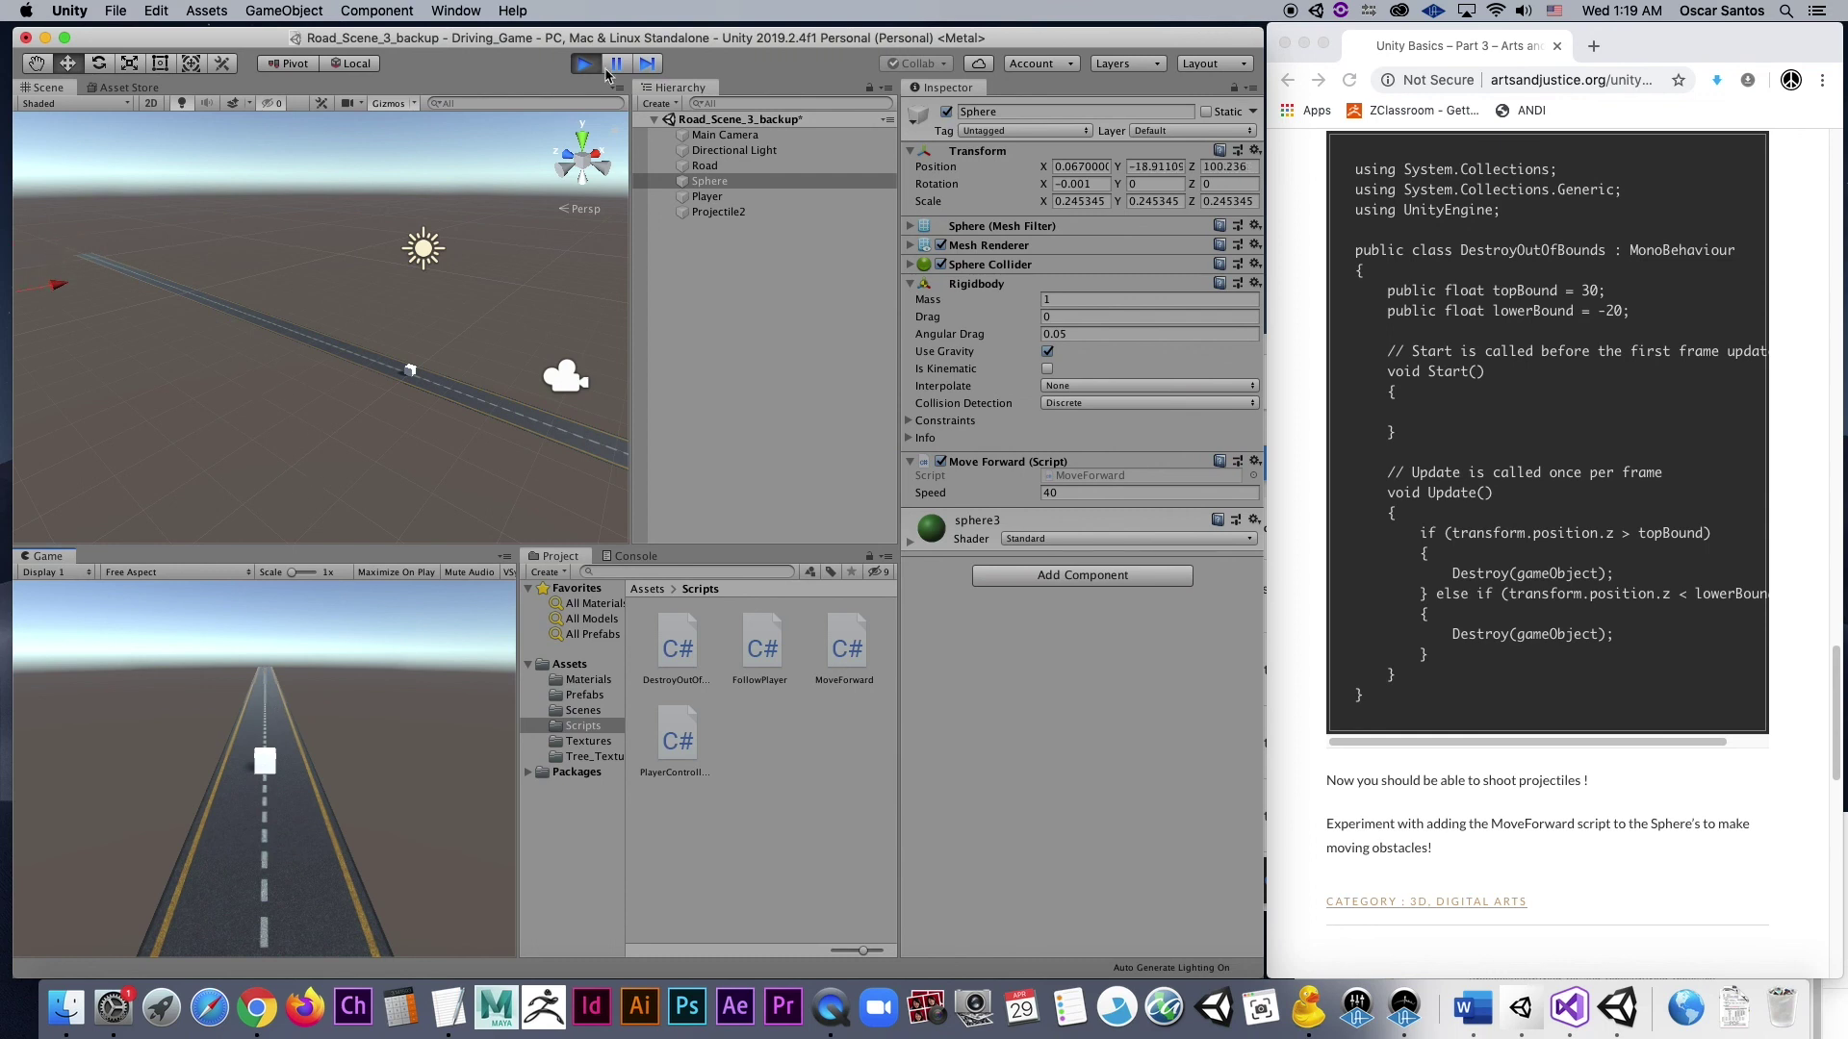
pyautogui.press('super+p')
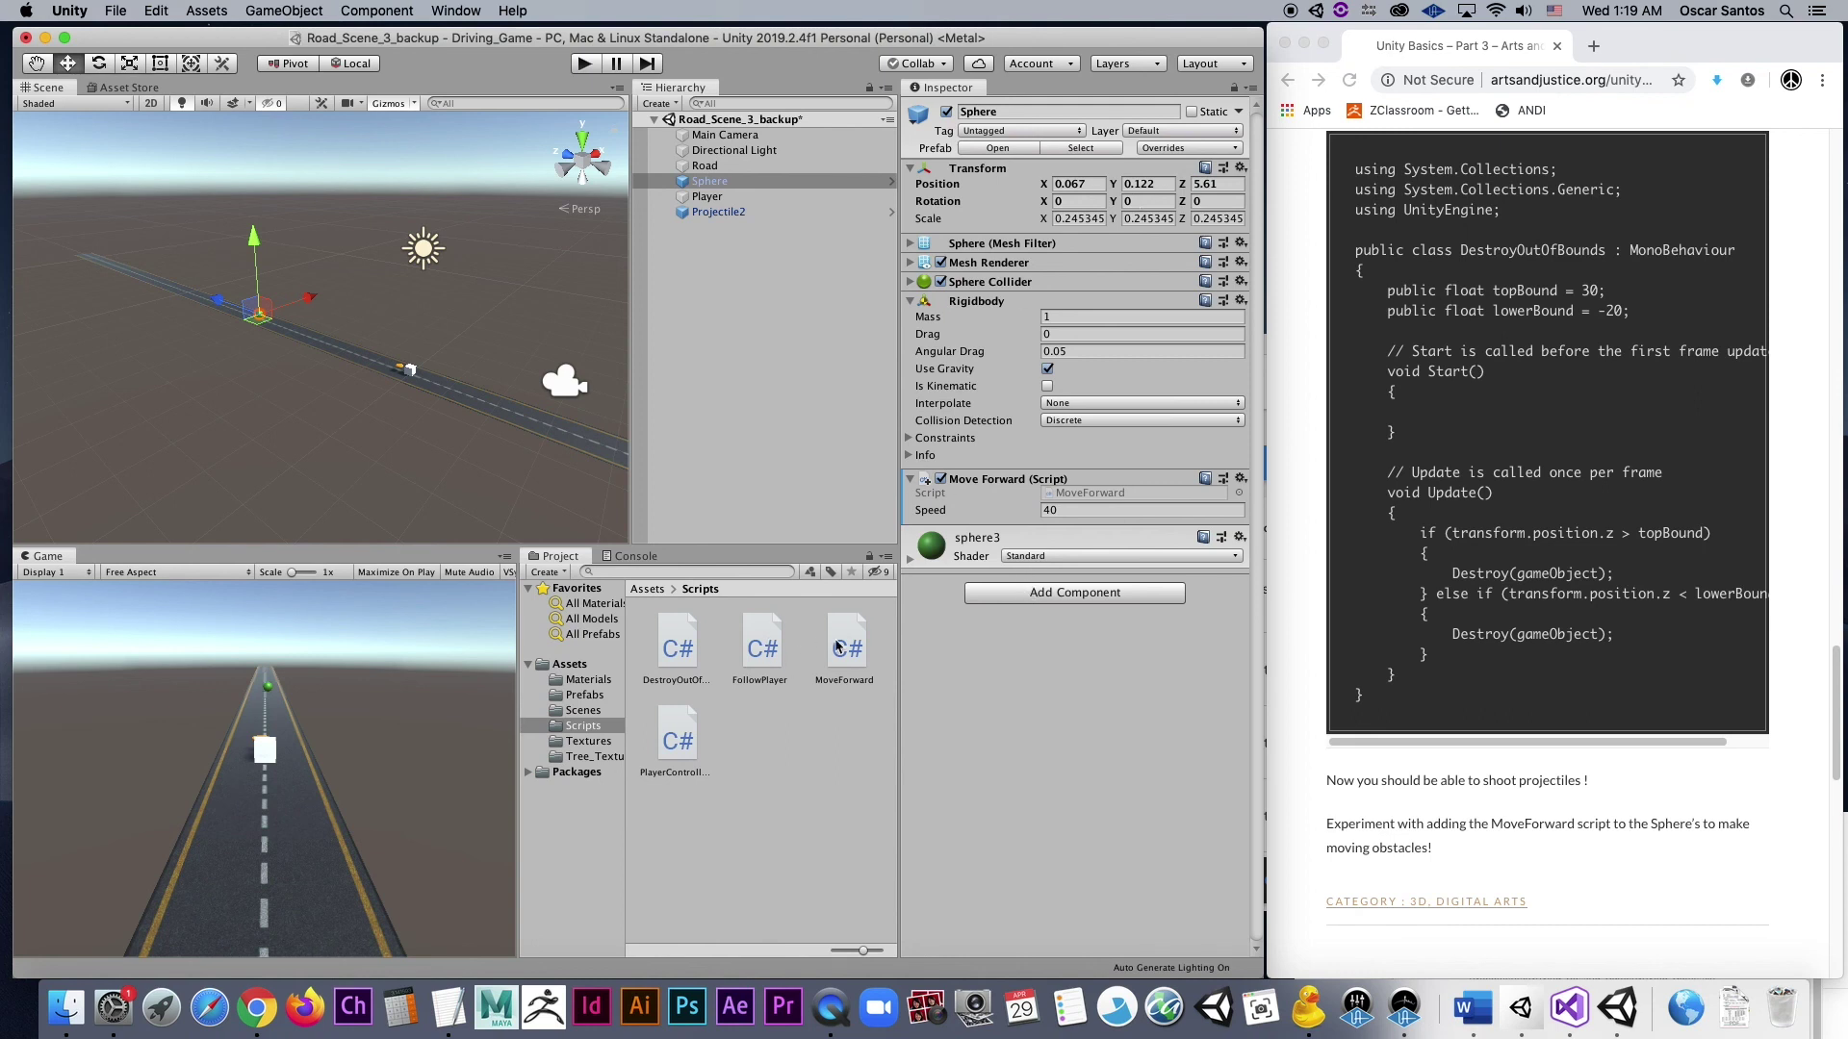
pyautogui.moveTo(845, 650); pyautogui.dragTo(734, 184)
pyautogui.click(584, 63)
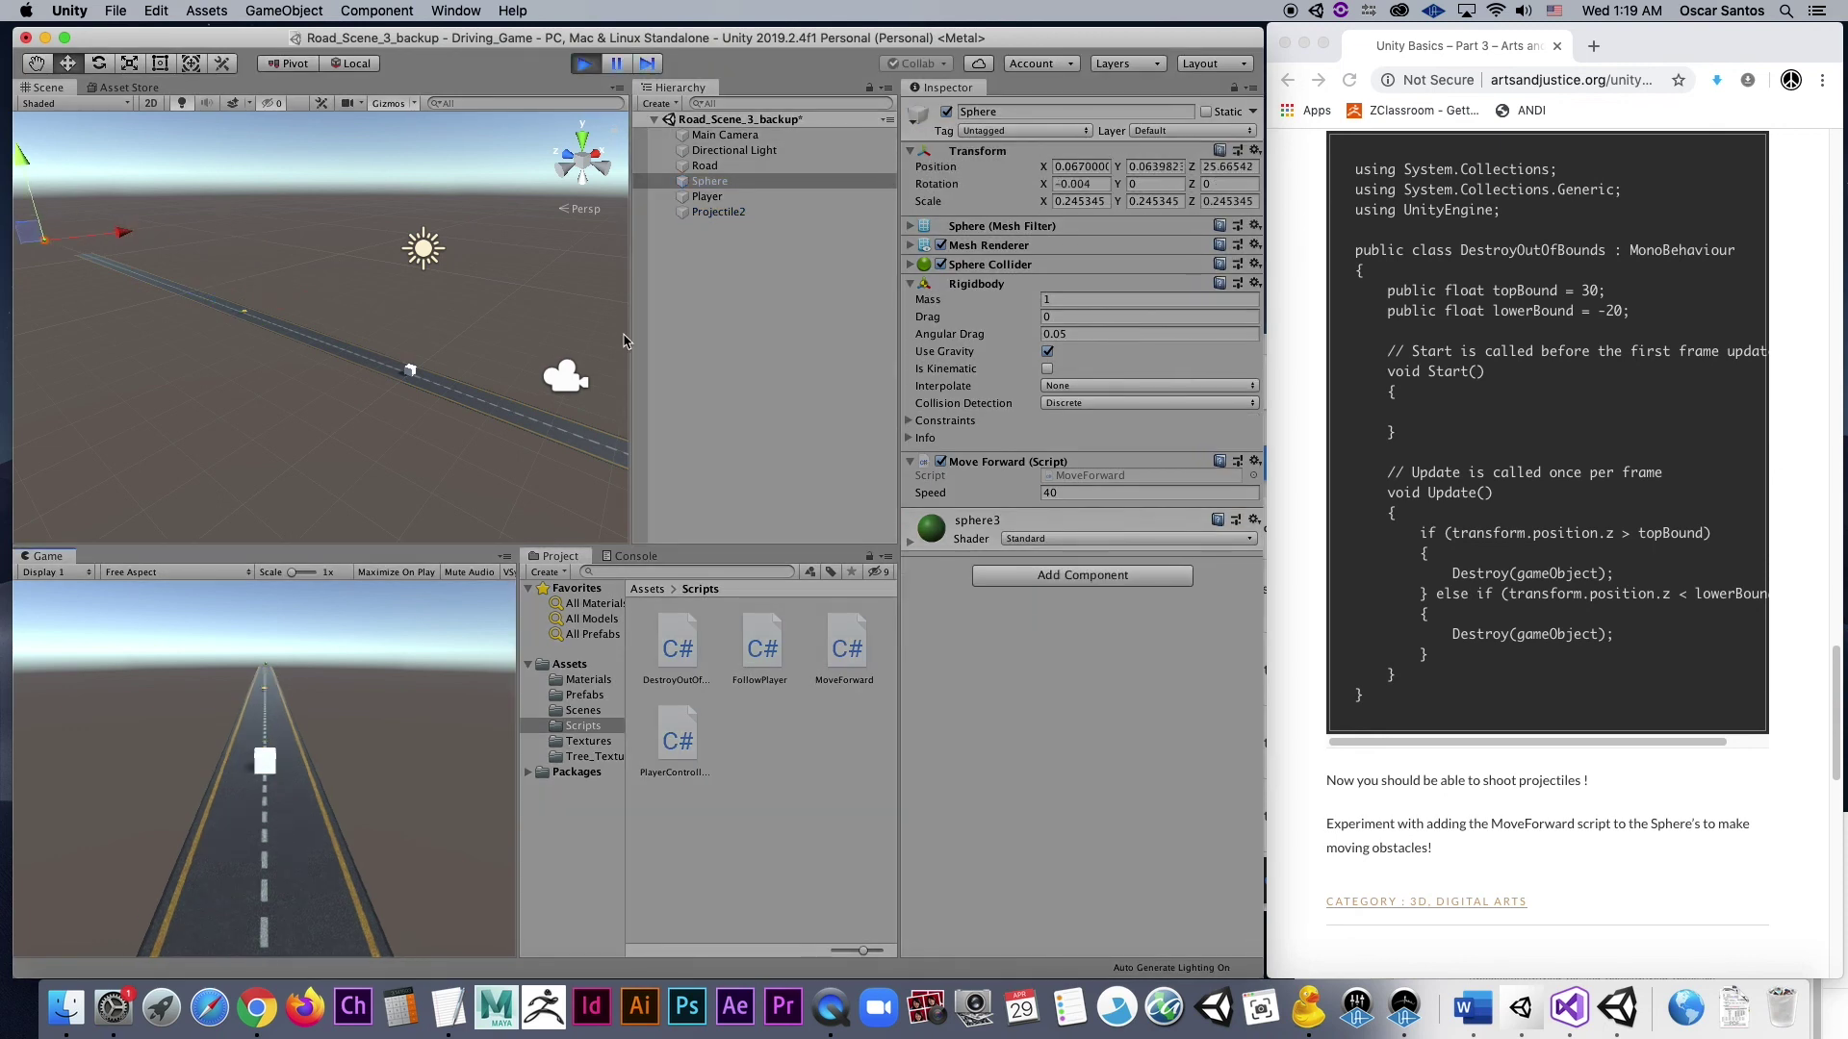
pyautogui.press('super+p')
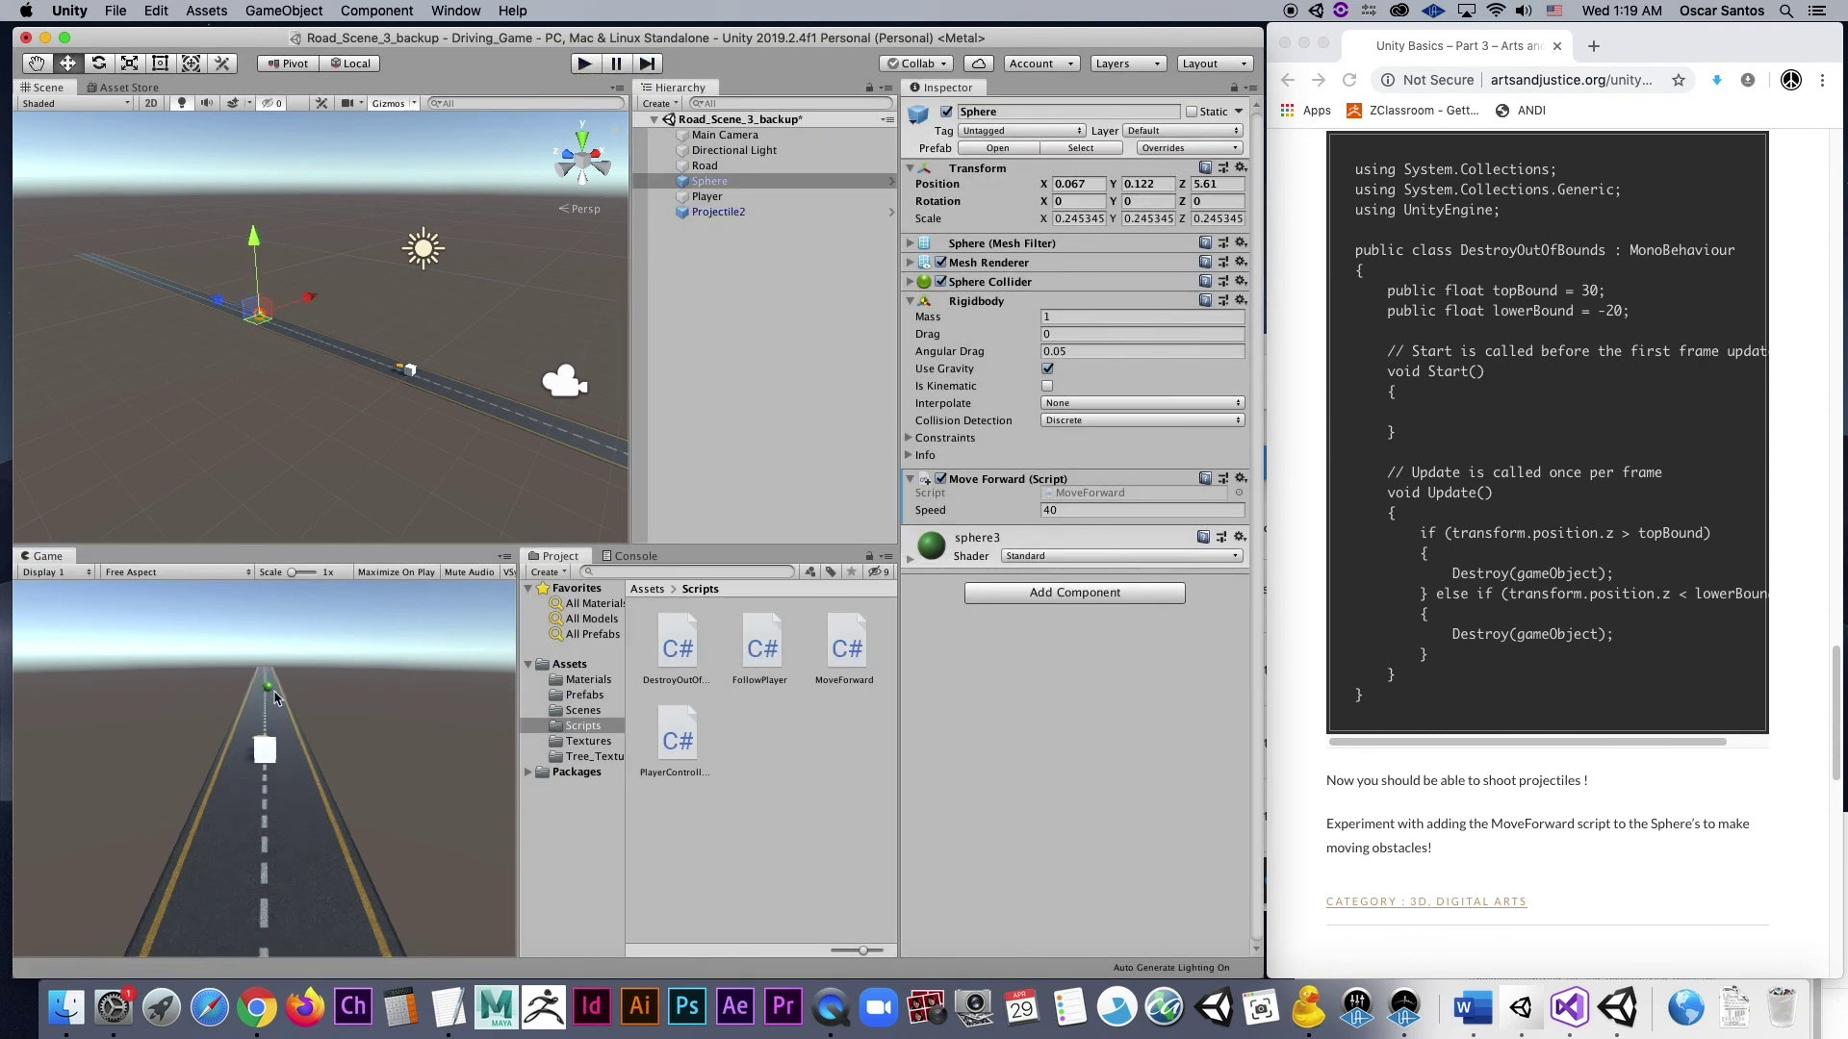
# - Set the Sphere's Y rotation to 180 and play-test its direction of travel, then stop the test
pyautogui.click(1126, 201)
pyautogui.write('180')
pyautogui.click(585, 64)
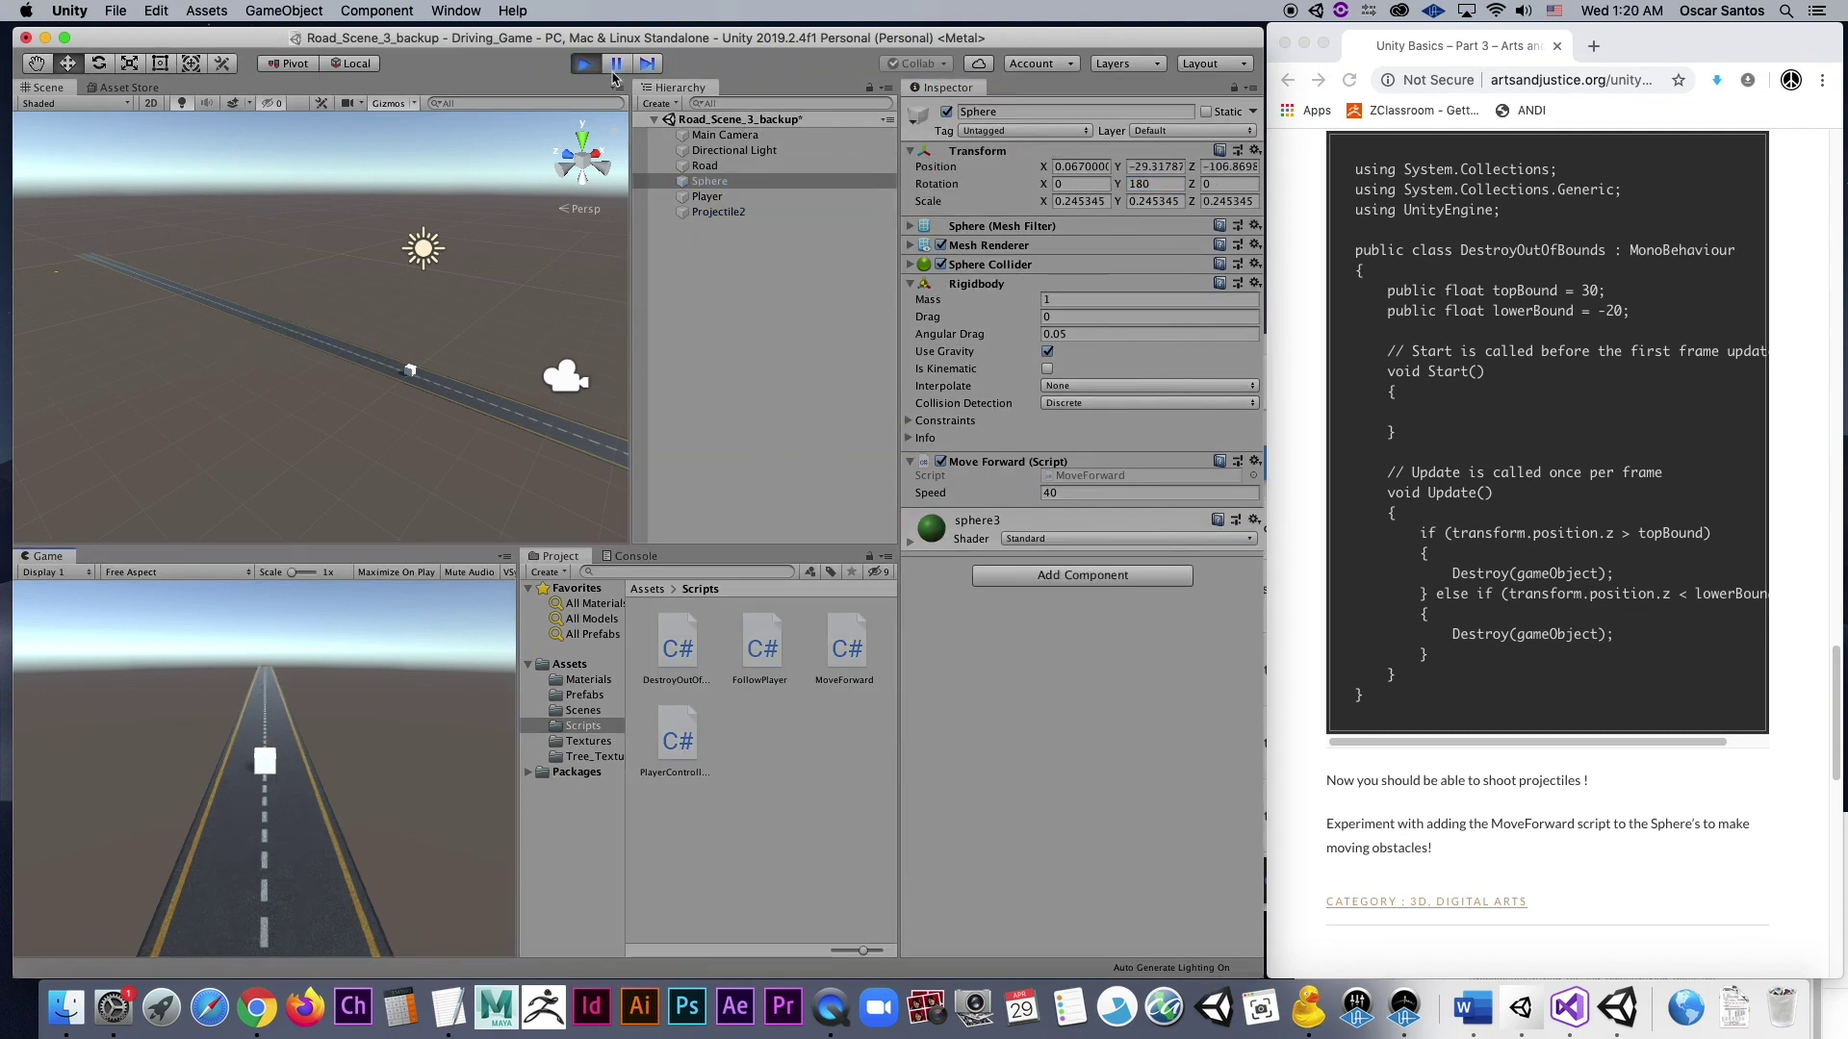
pyautogui.press('super+p')
# - Set the Sphere's Move Forward speed to 5 and play-test its movement, then stop the test
pyautogui.moveTo(1070, 511); pyautogui.dragTo(1041, 513)
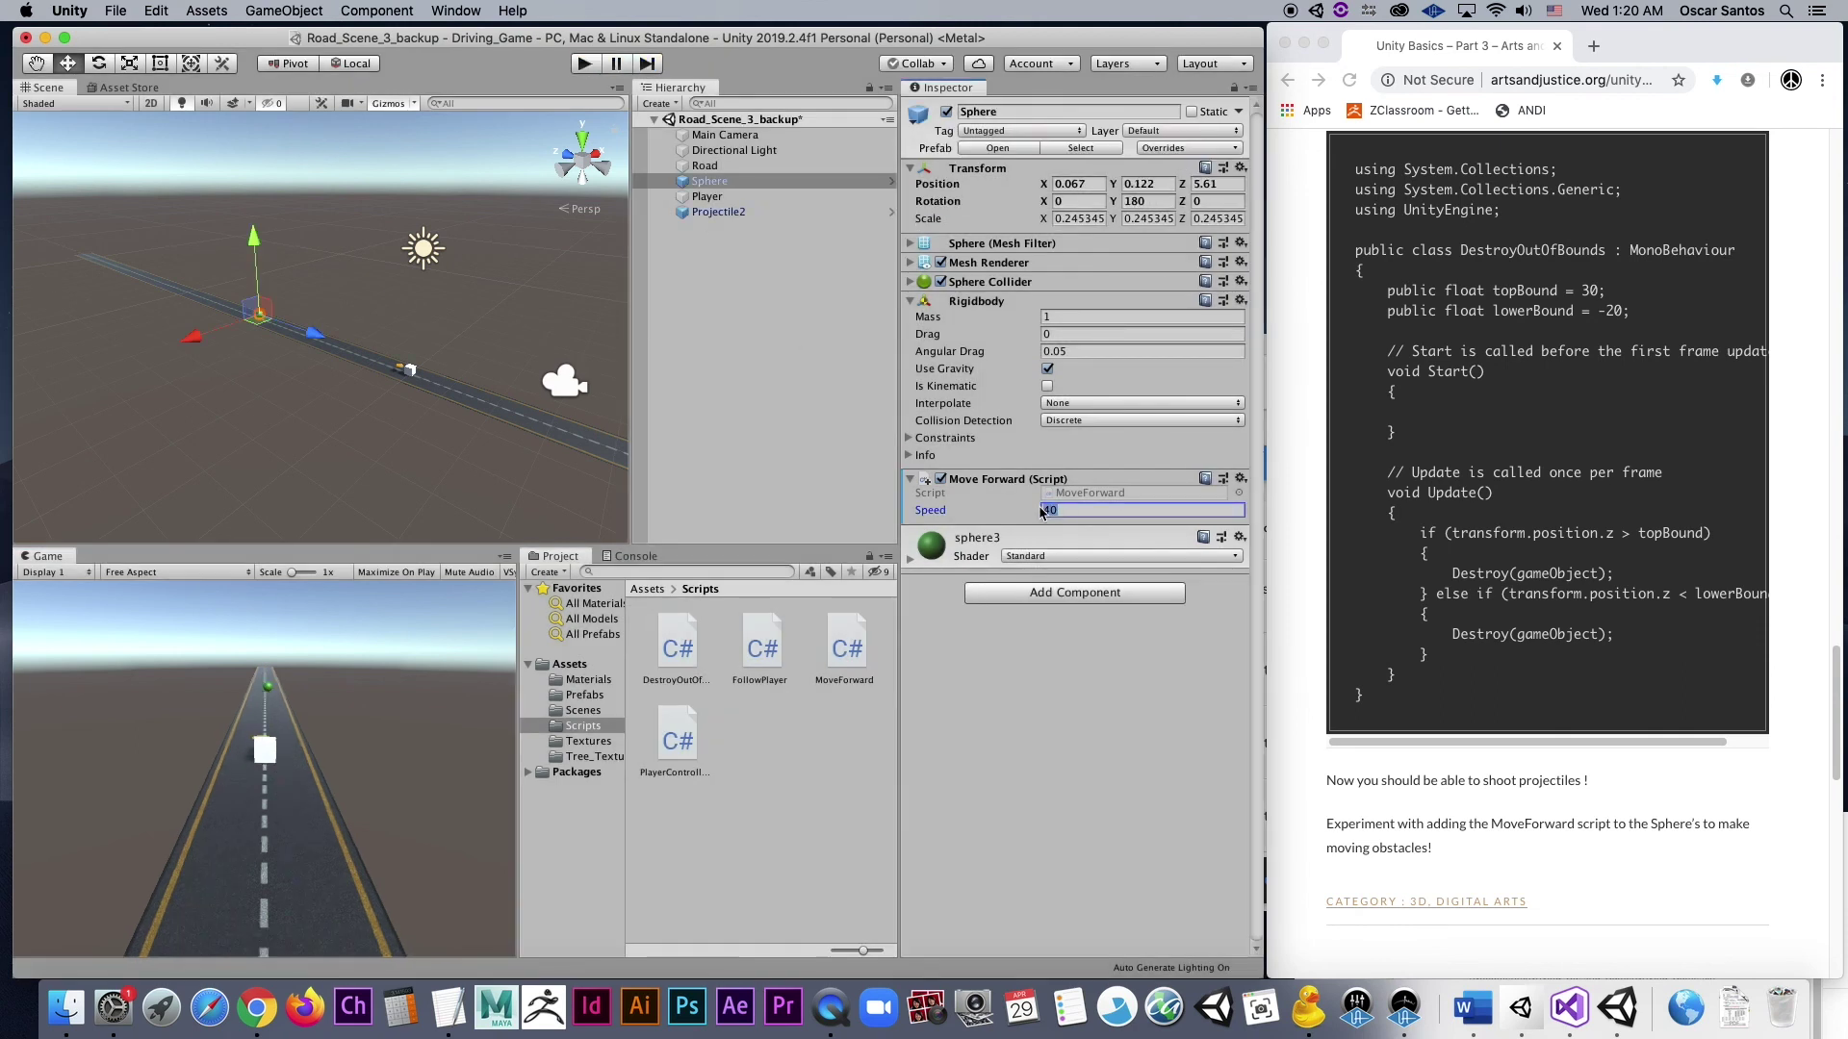
pyautogui.write('5')
pyautogui.click(585, 65)
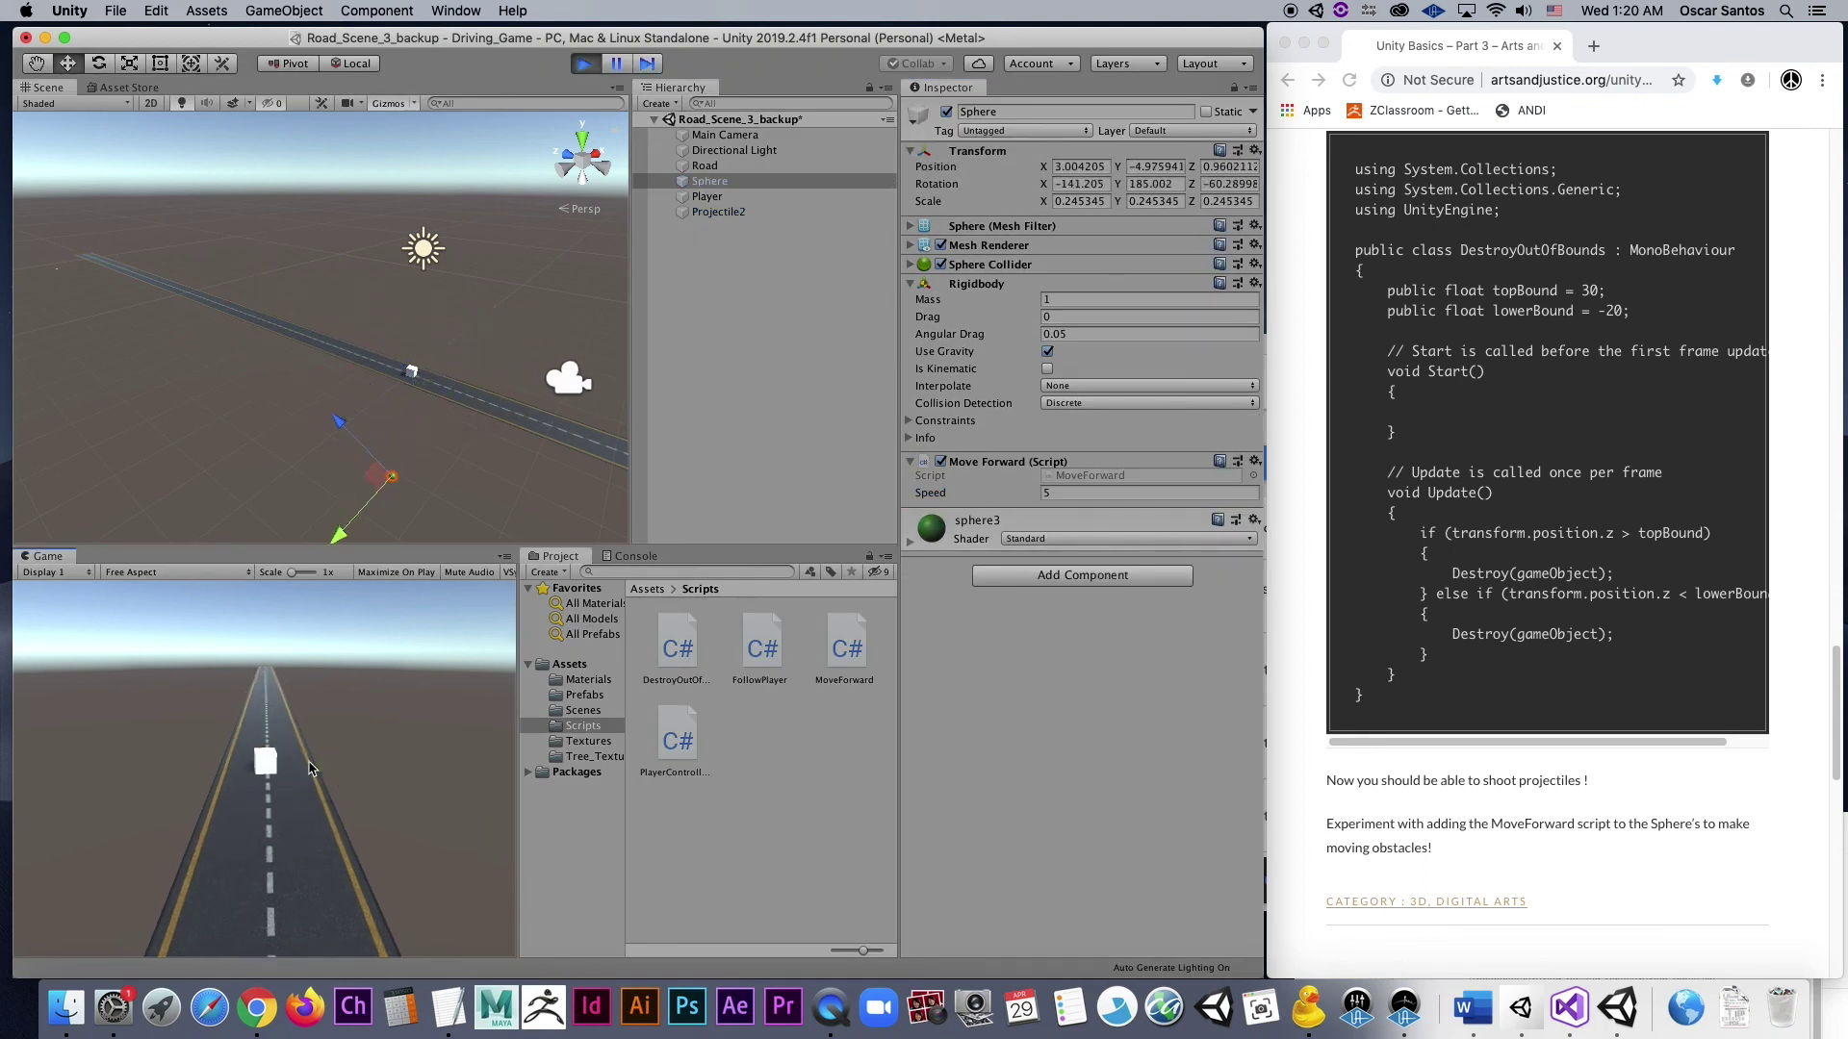
pyautogui.click(585, 65)
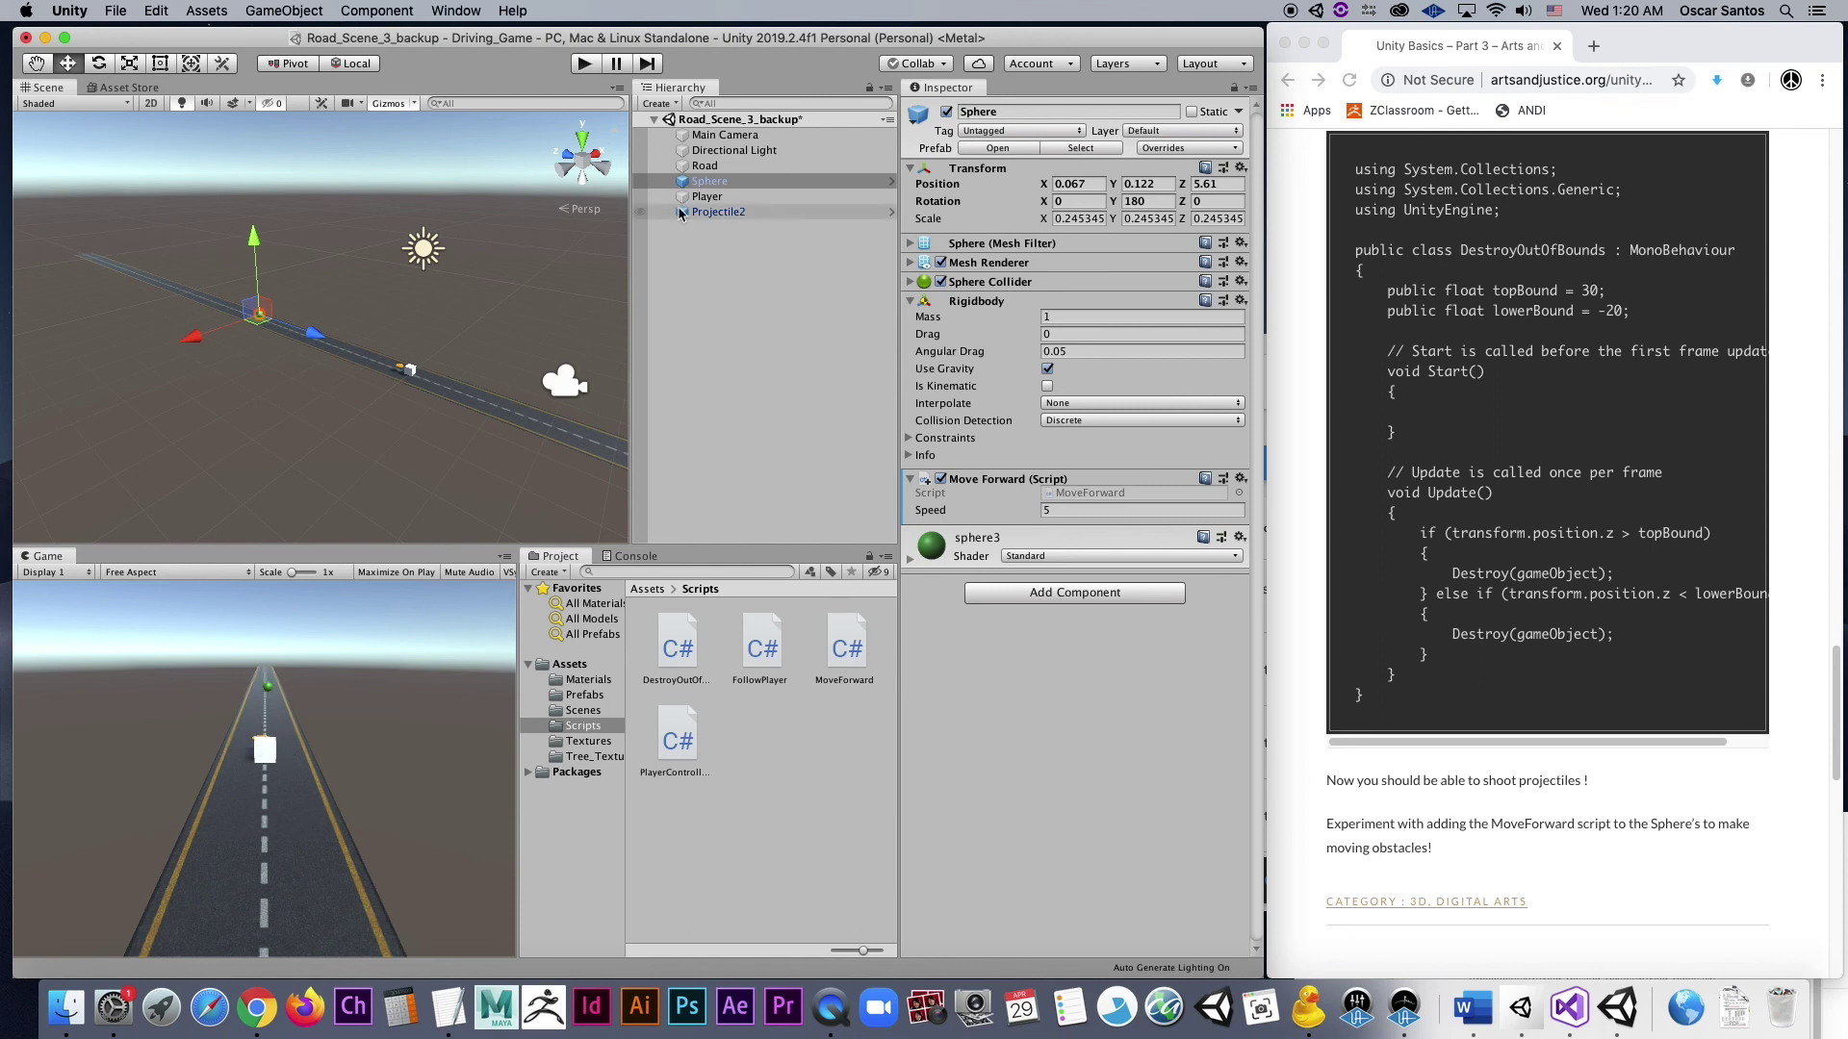
# - Place two instances of the Sphere1 prefab along the road ahead of the Player in the scene
pyautogui.moveTo(710, 181); pyautogui.dragTo(727, 663)
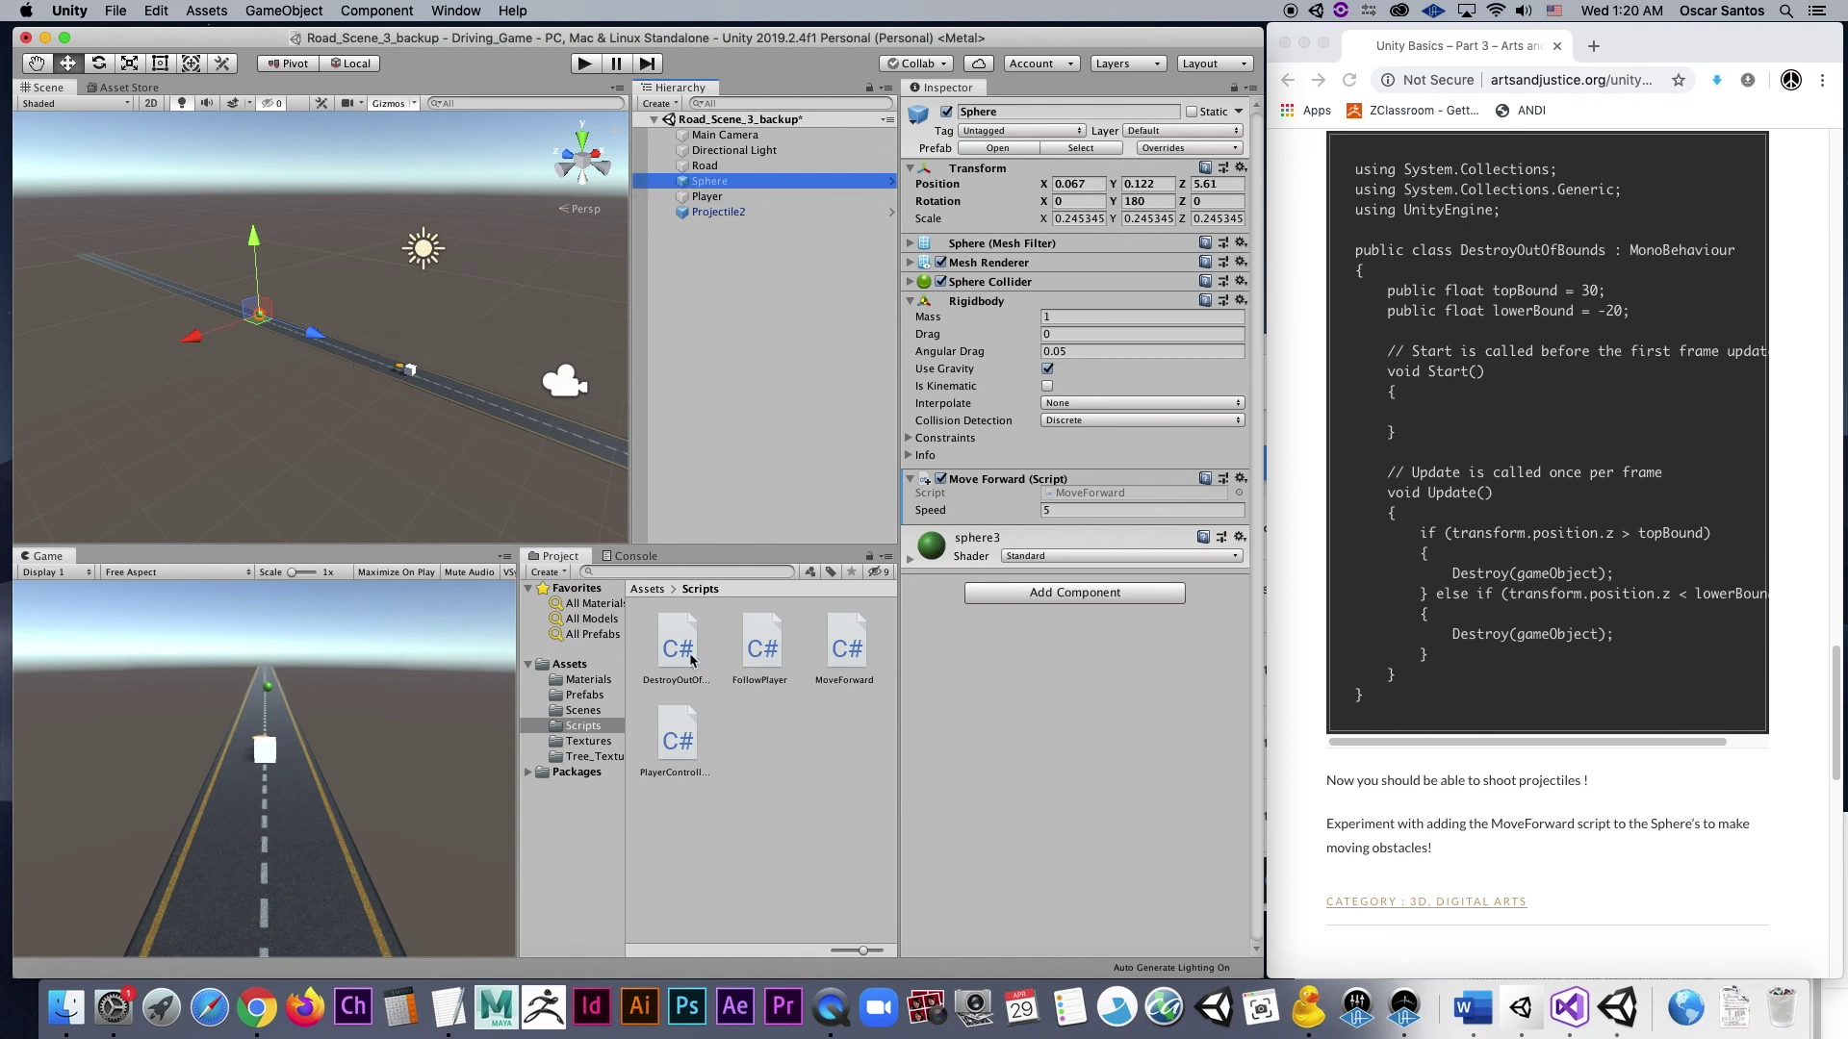
pyautogui.click(584, 695)
pyautogui.moveTo(676, 733); pyautogui.dragTo(208, 302)
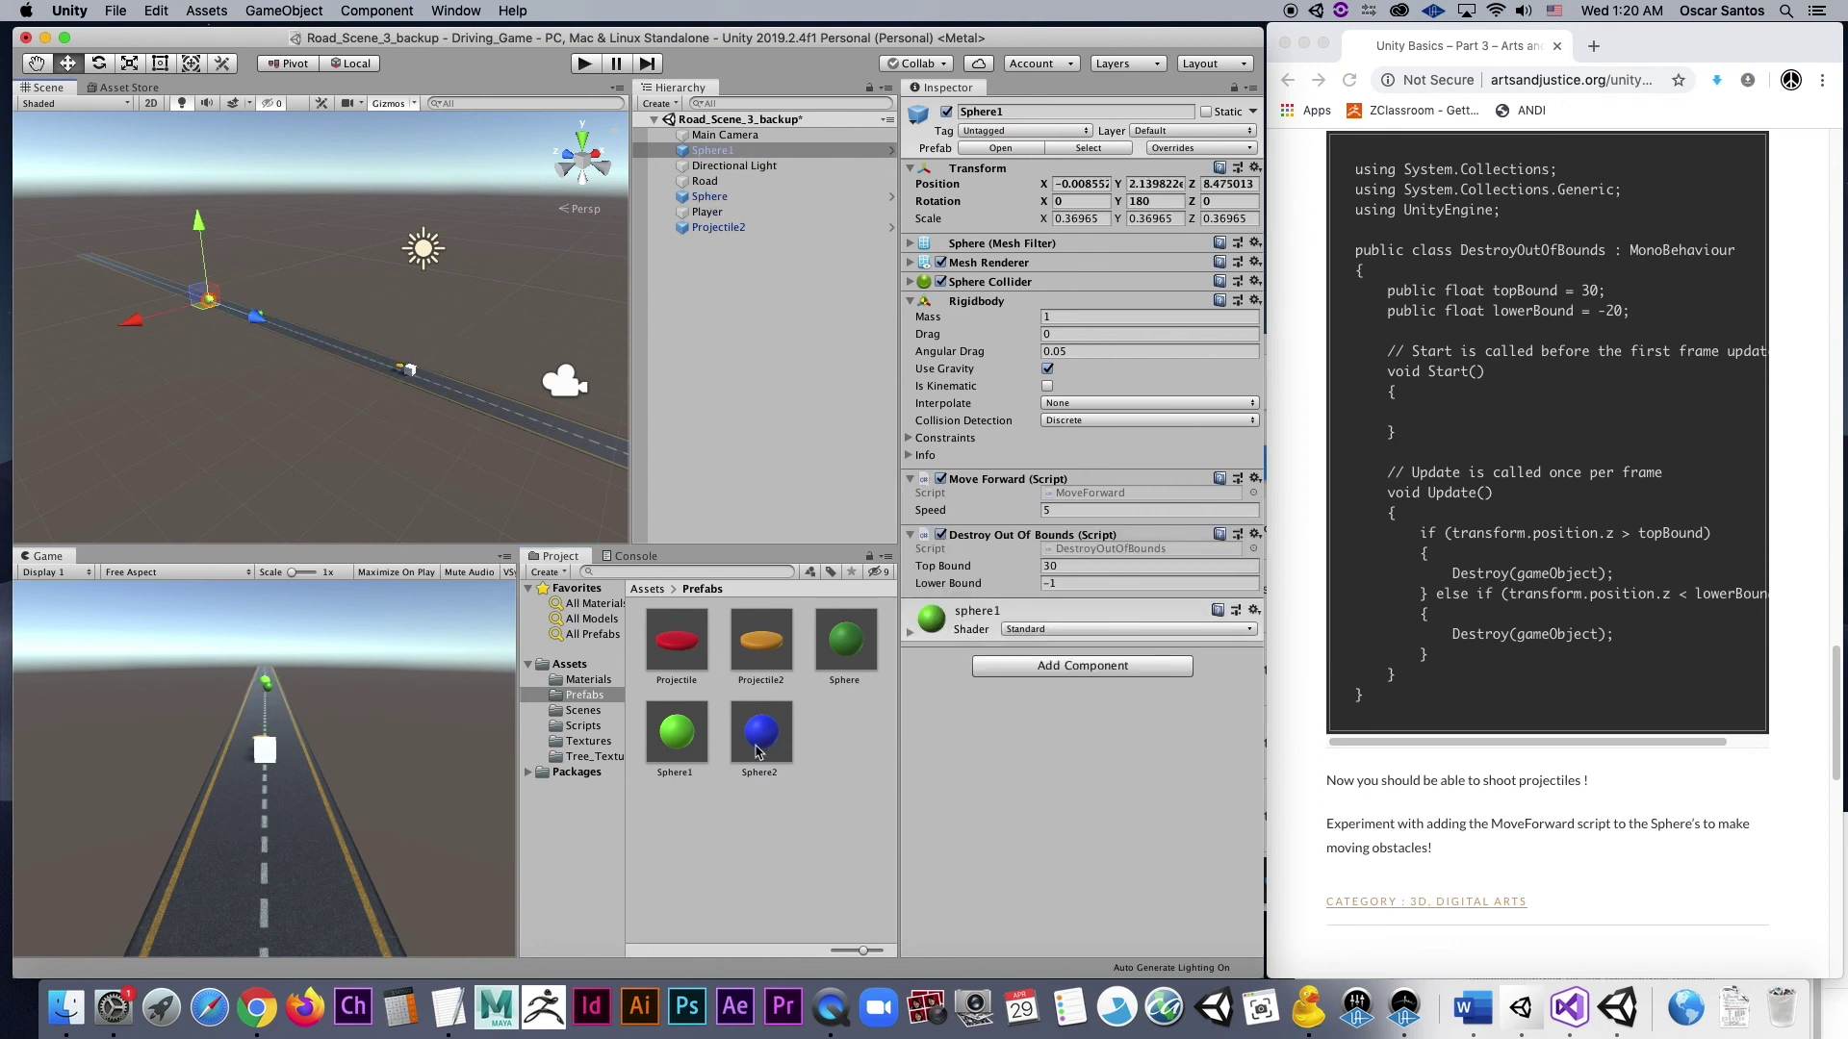
pyautogui.moveTo(676, 733); pyautogui.dragTo(270, 319)
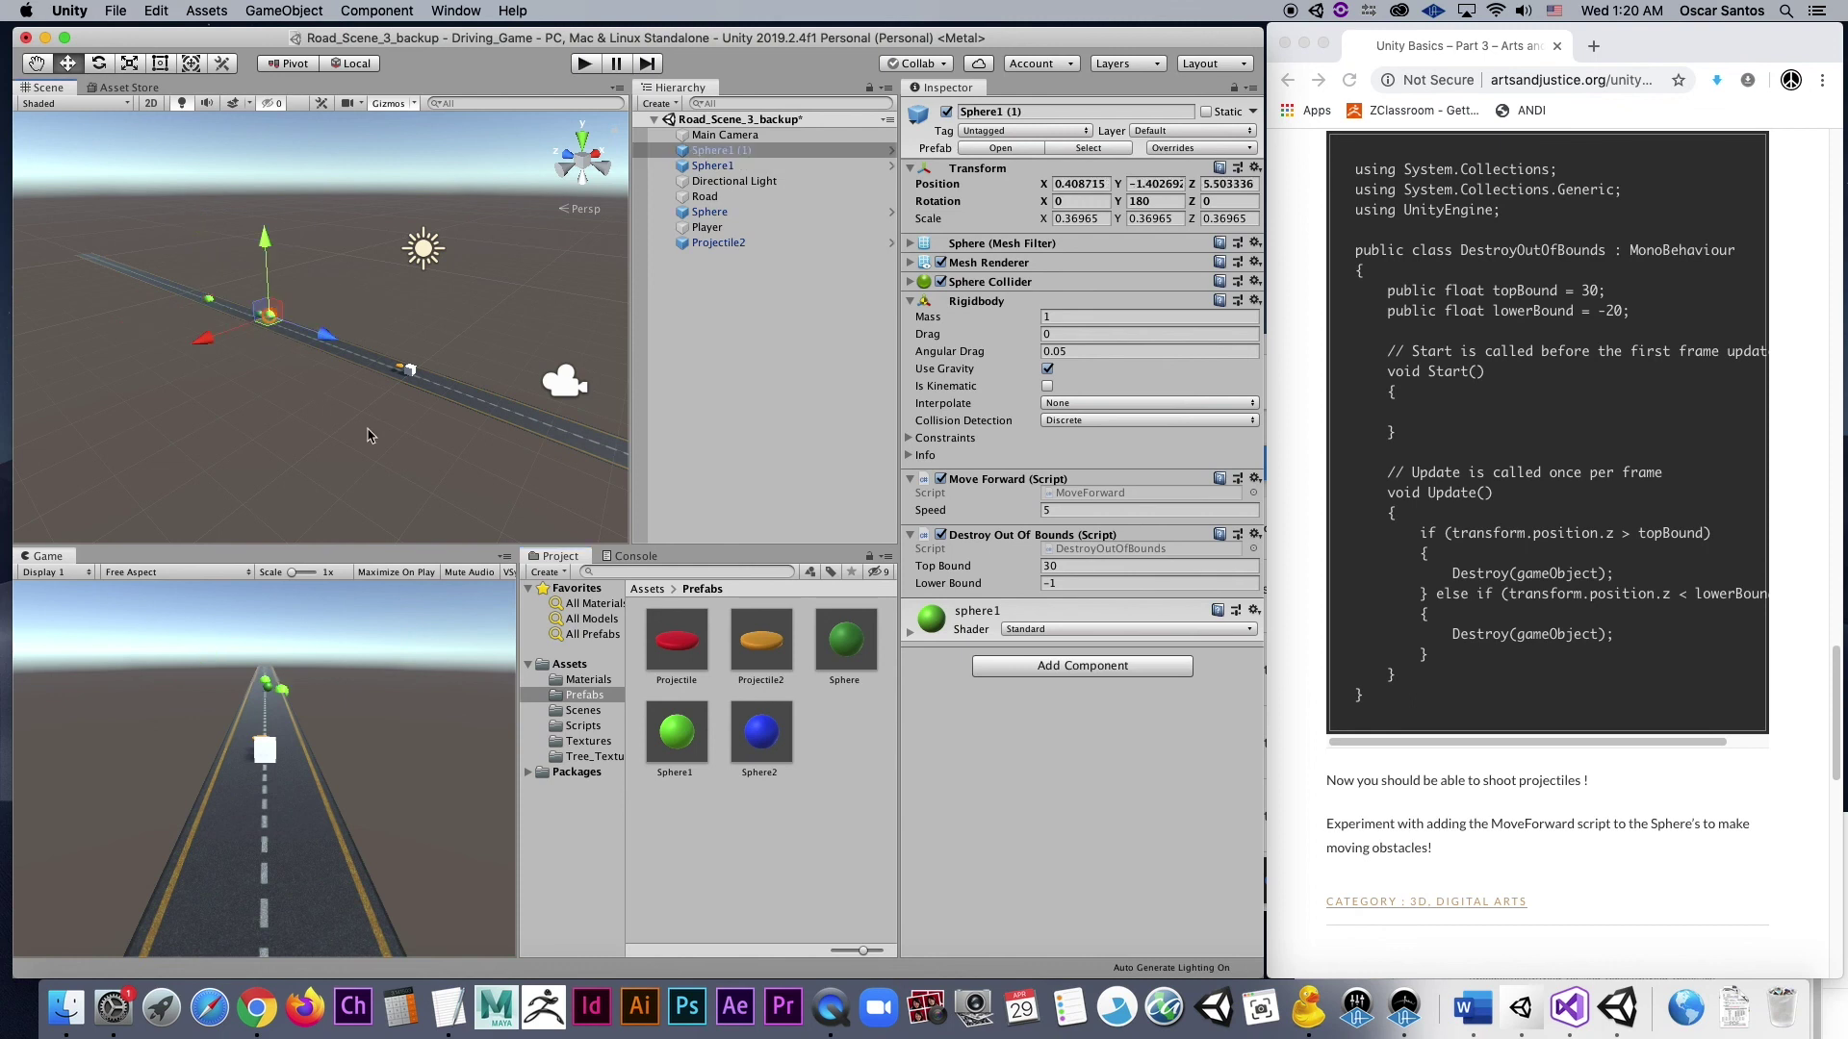
# - Run two short play tests to watch the Sphere1 obstacles move toward the Player, stopping each one
pyautogui.click(585, 64)
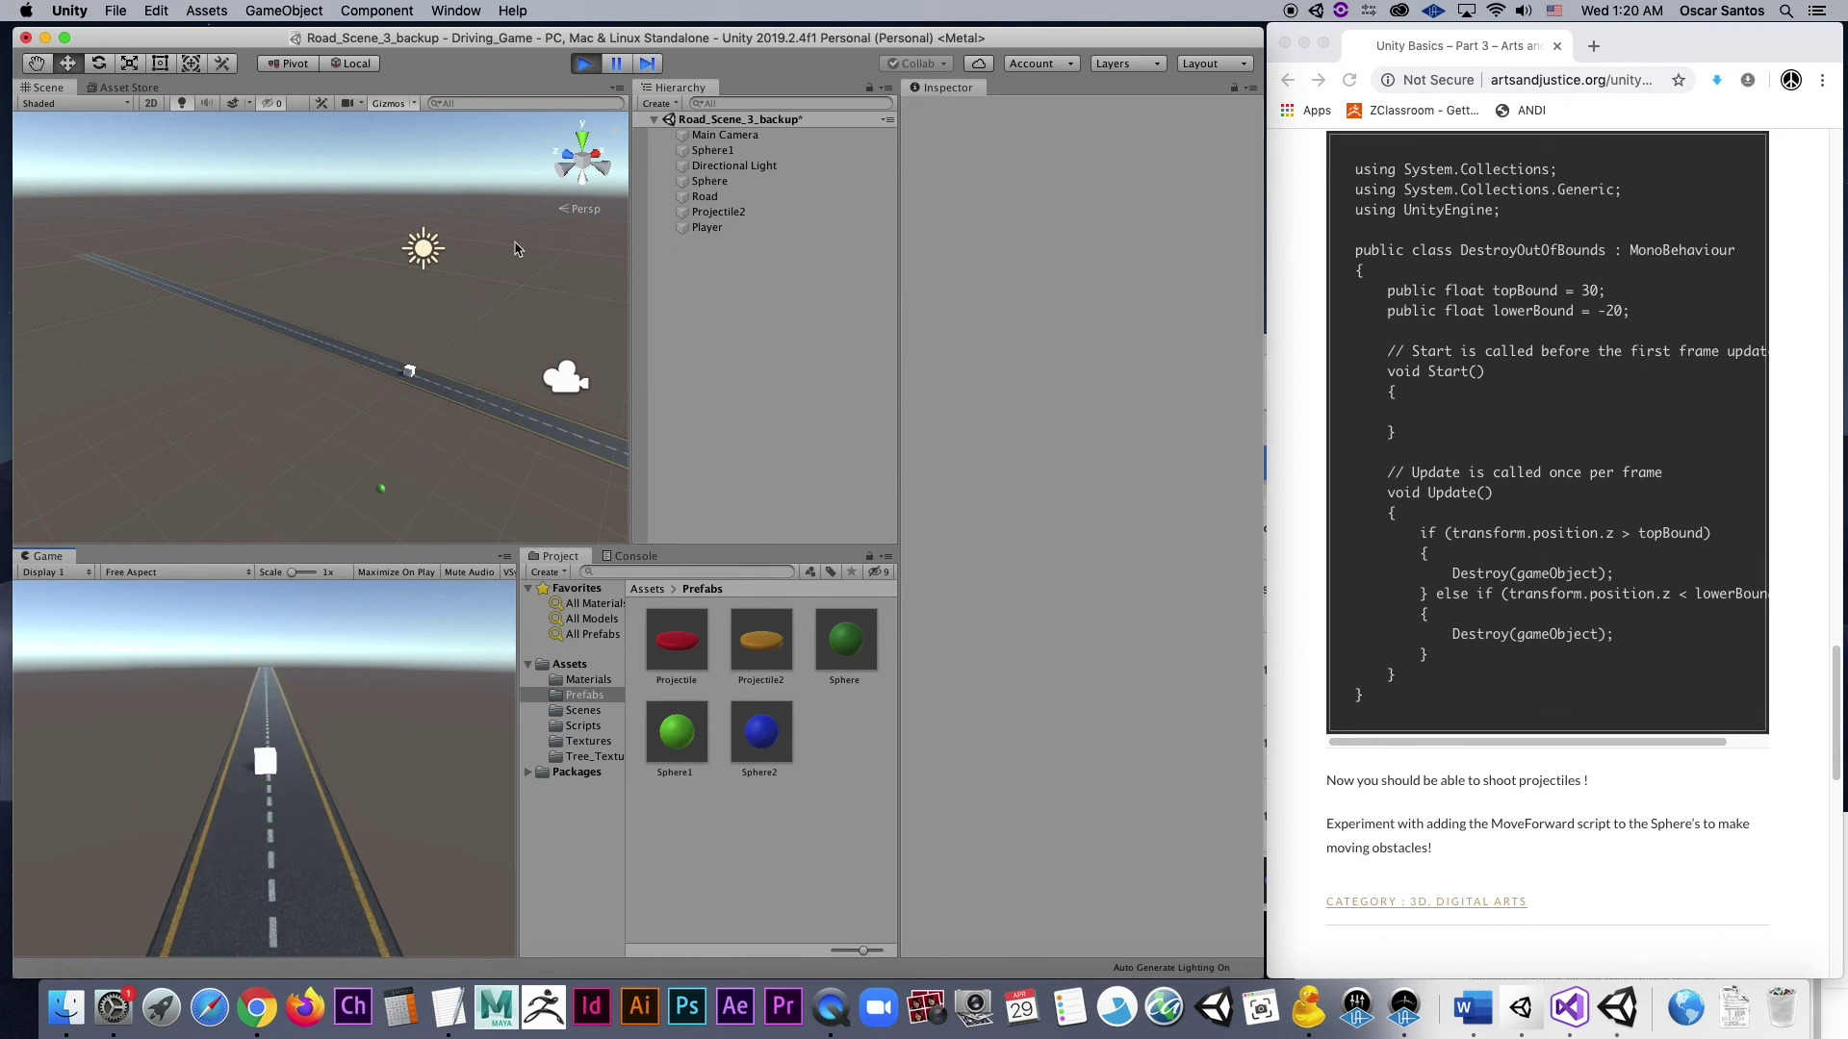
pyautogui.click(586, 64)
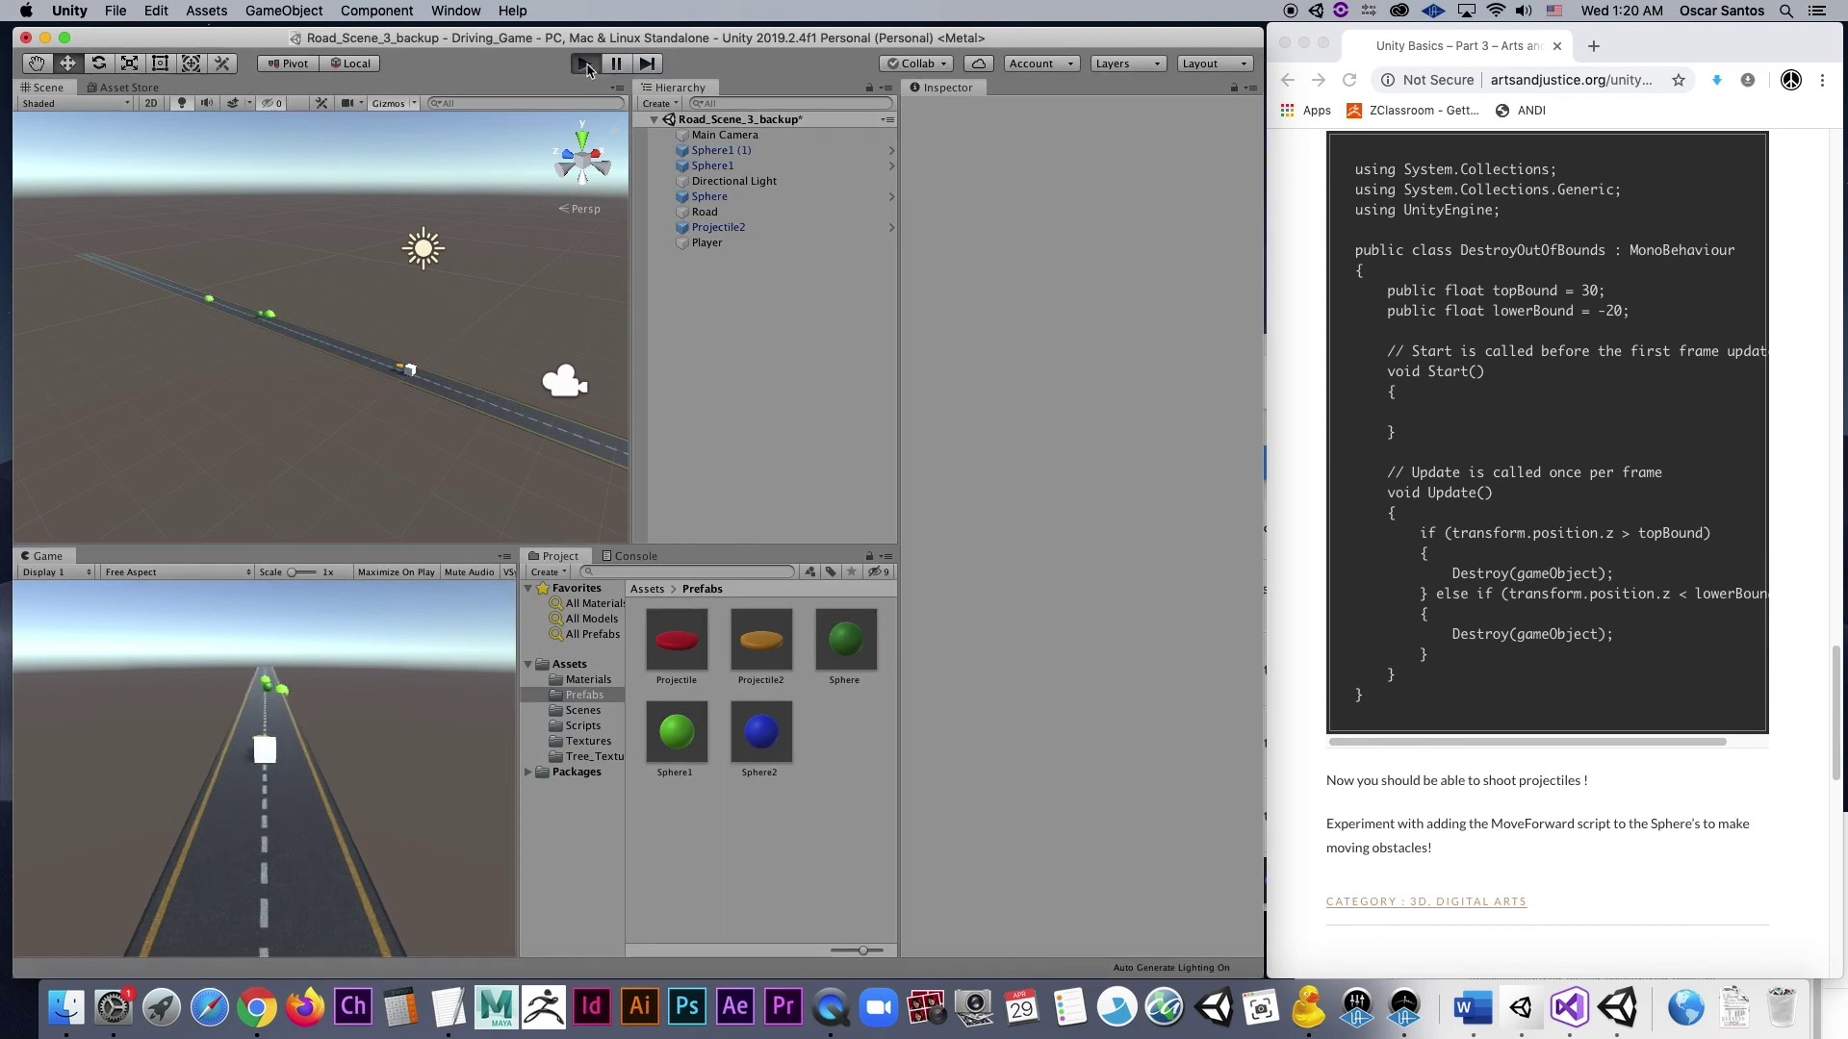
pyautogui.click(585, 63)
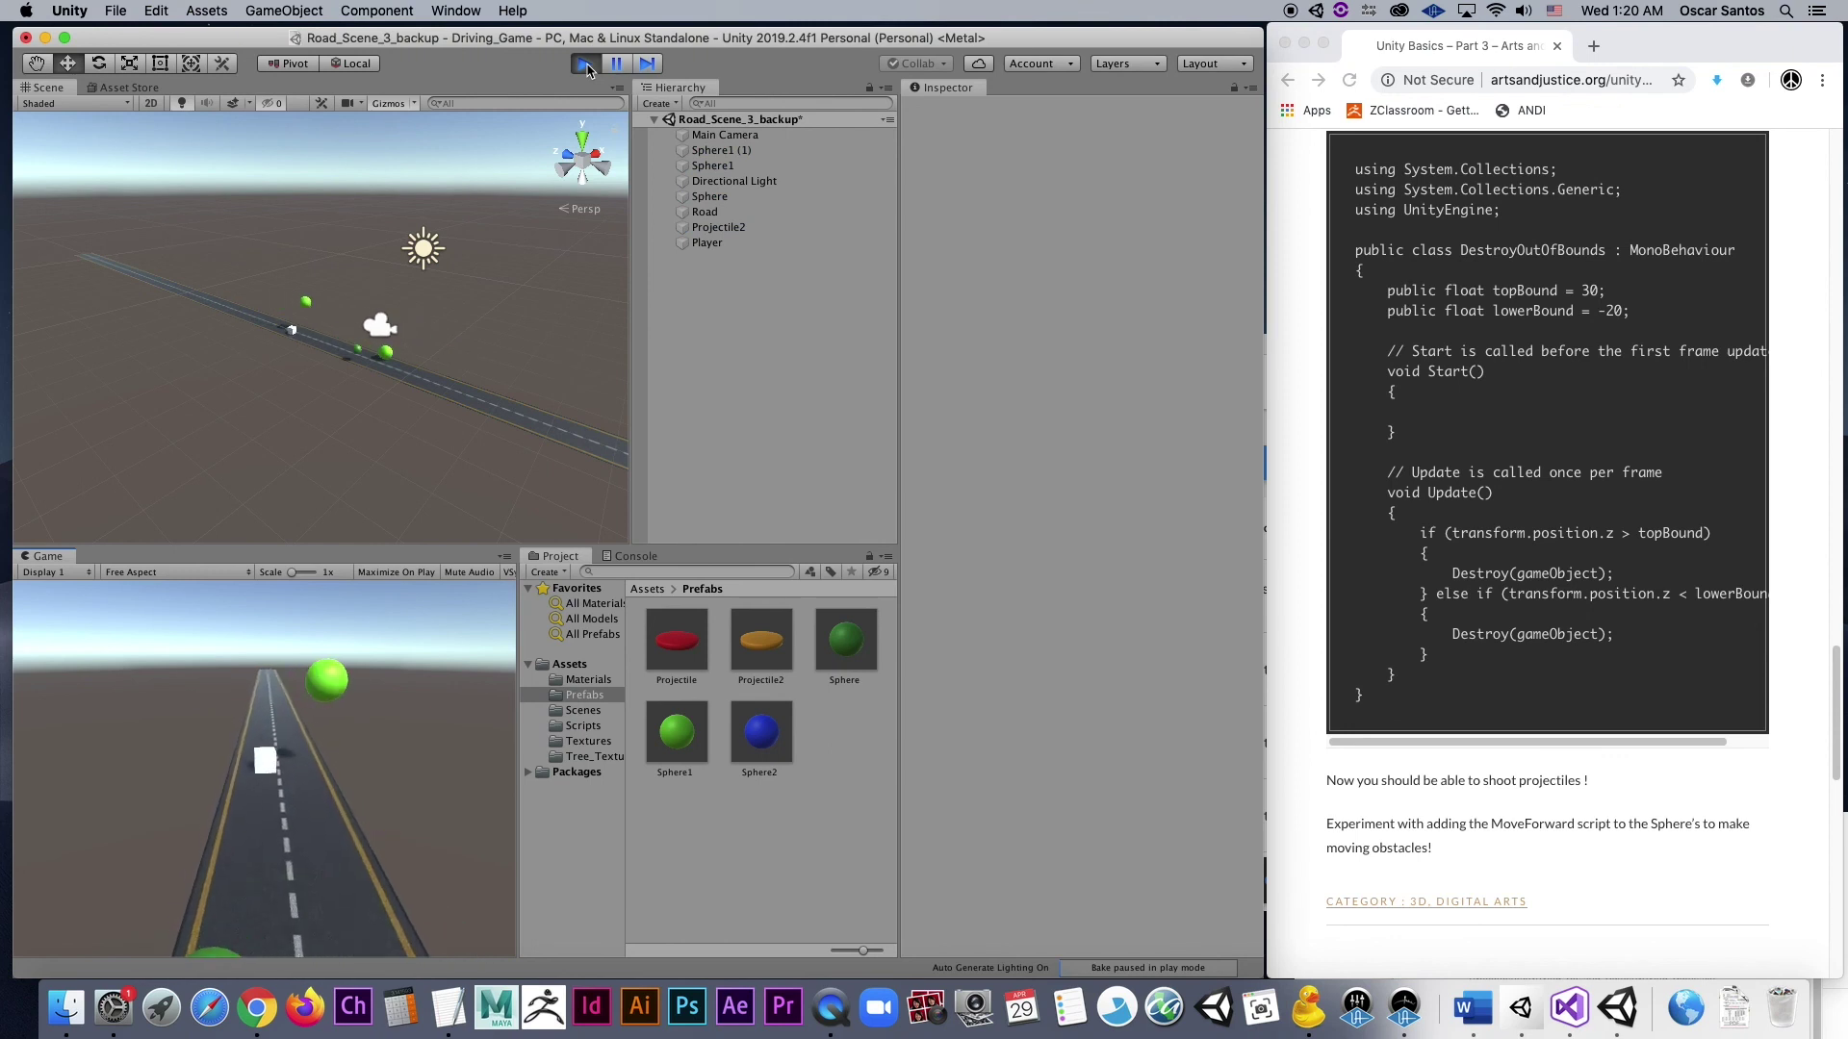
pyautogui.click(585, 63)
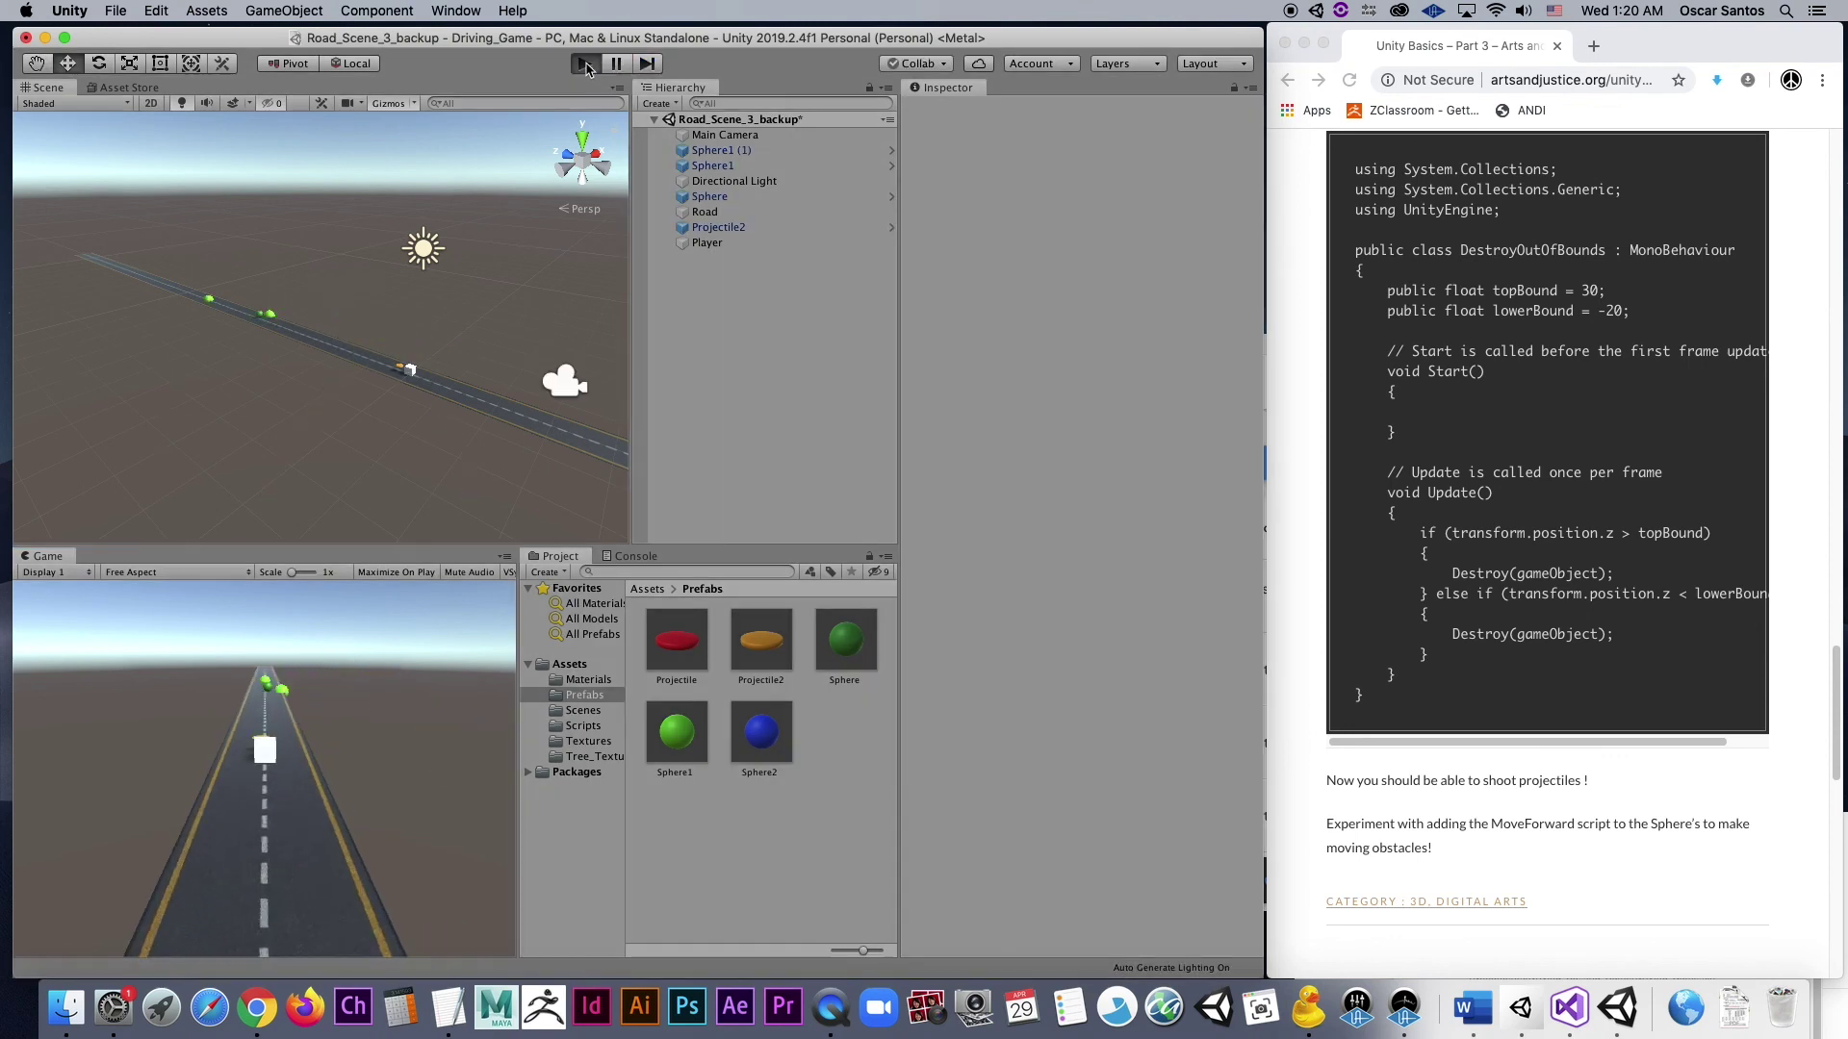
# - Play-test the scene while firing five projectiles from the Player down the road, then stop the test
pyautogui.click(585, 64)
pyautogui.press('space')
pyautogui.press('space')
pyautogui.press('space')
pyautogui.press('space')
pyautogui.press('space')
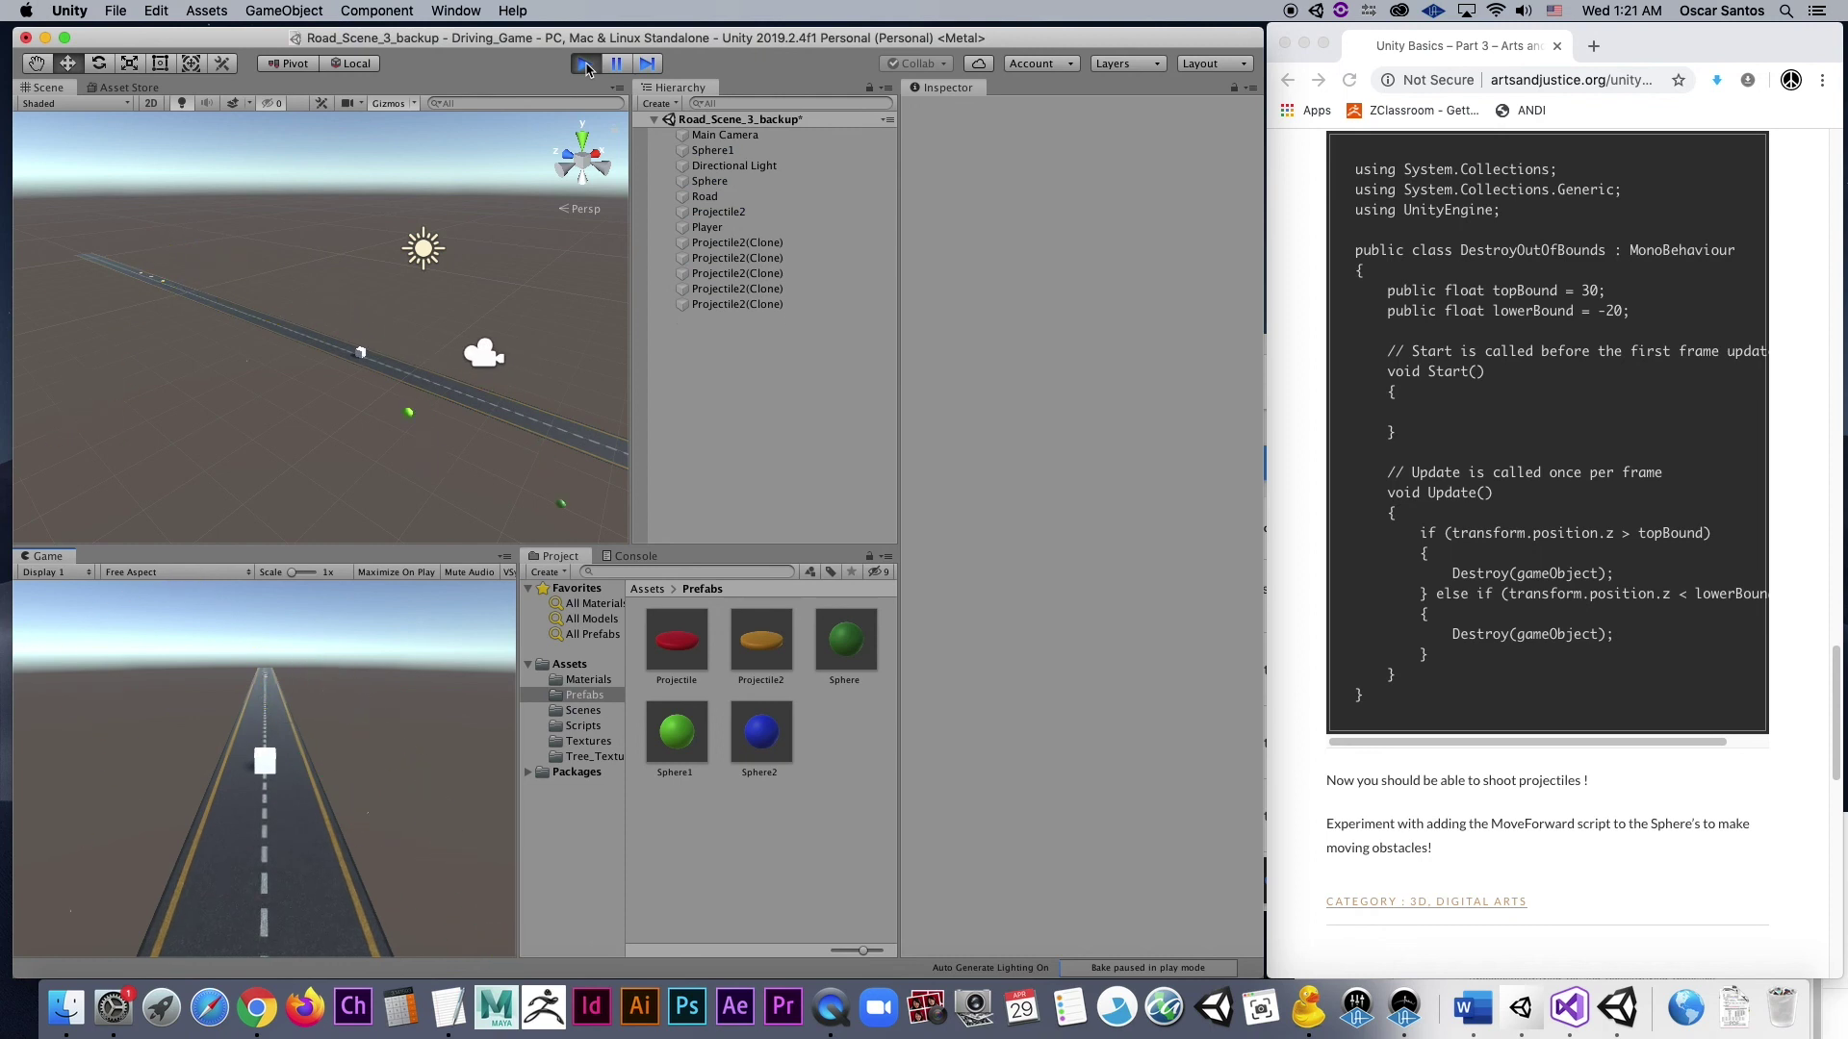
pyautogui.click(585, 63)
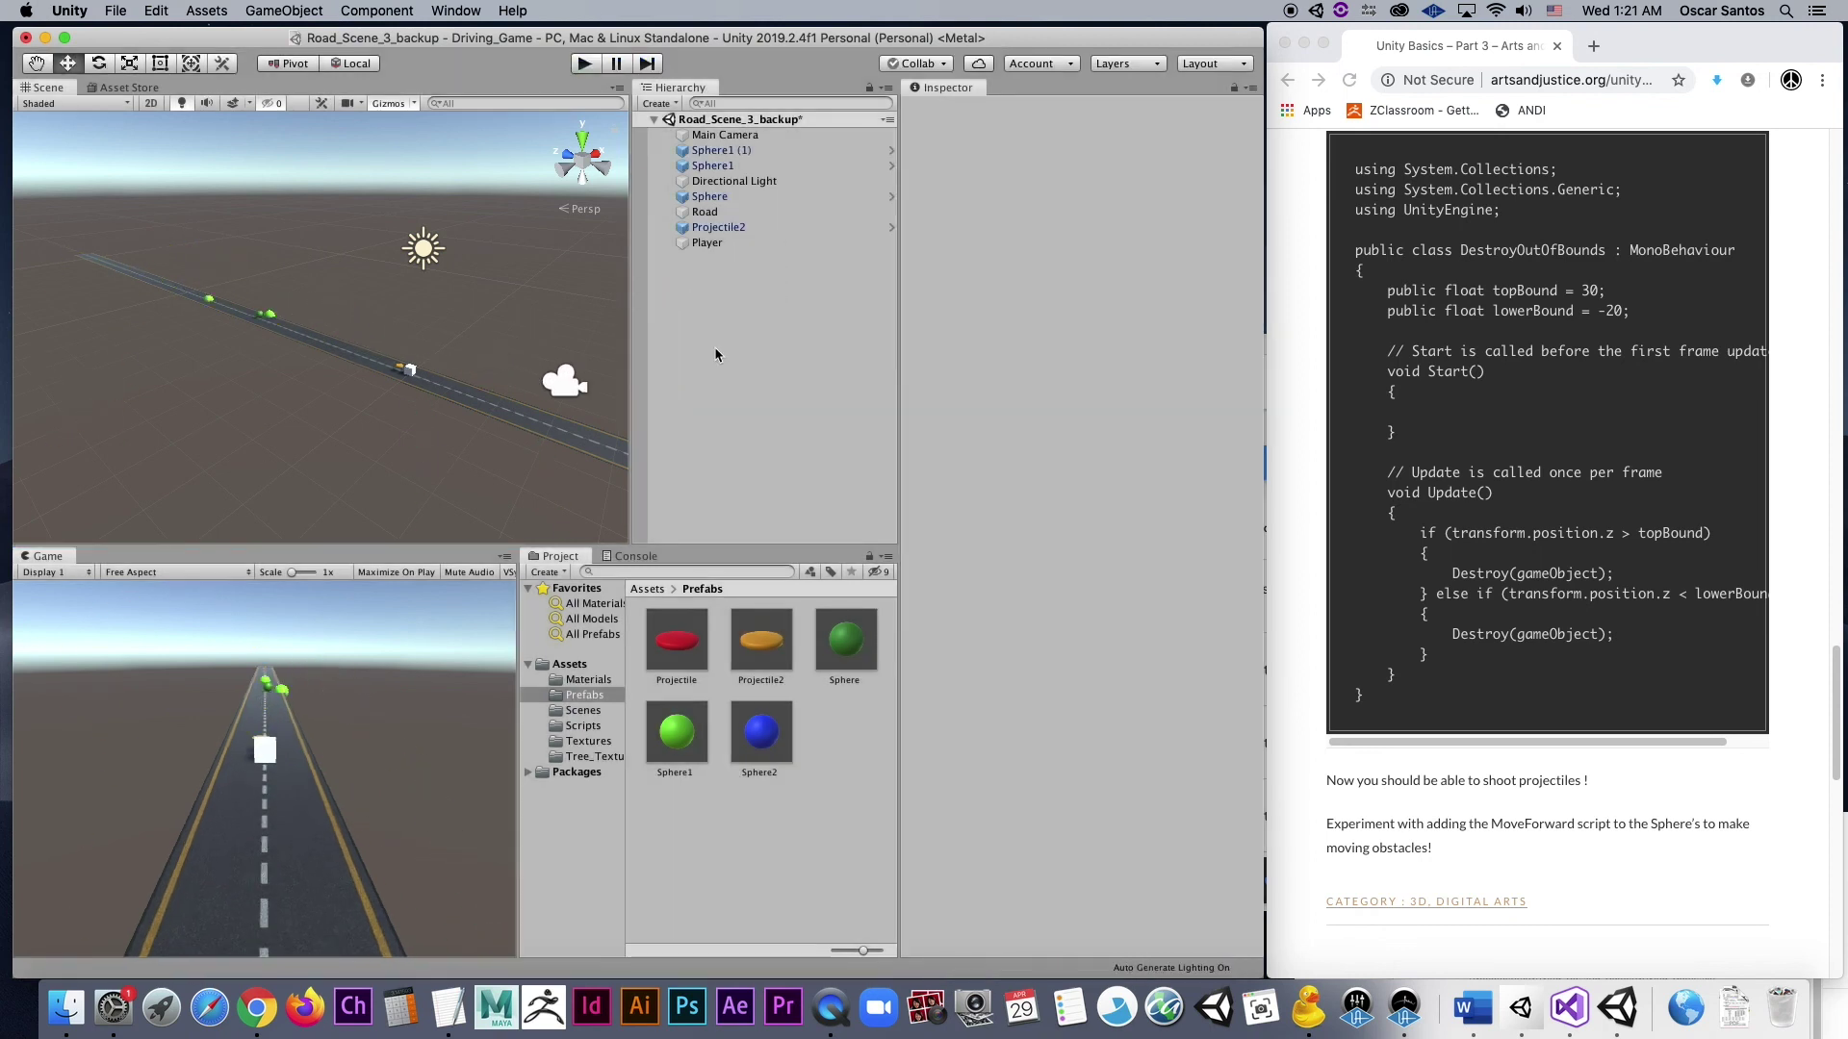